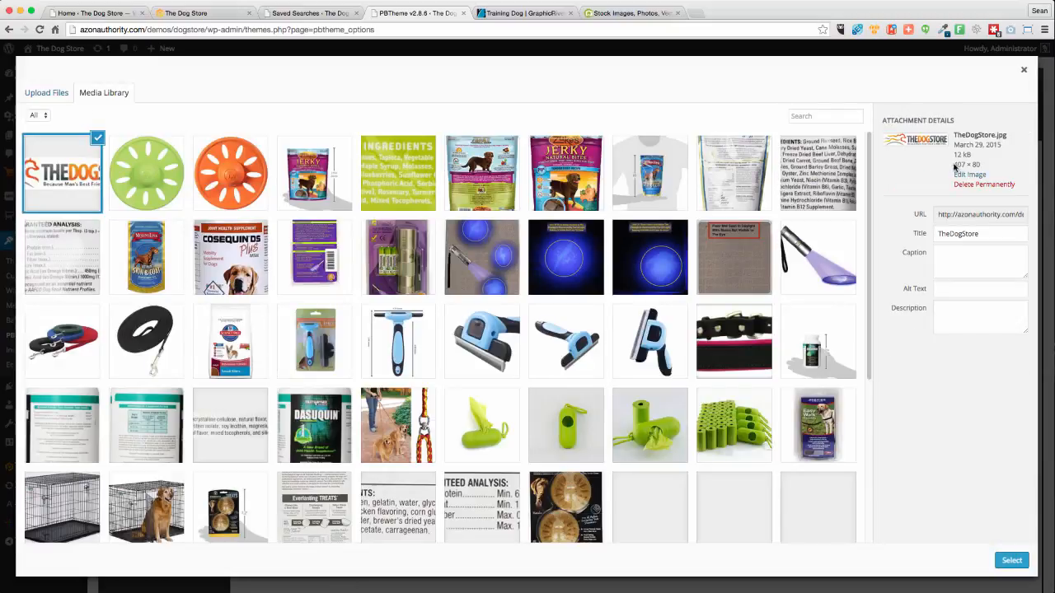
Choose TheDogStore.jpg from the media library for both Upload Logo and Upload Sticky Logo
left_click_drag(973, 167, 980, 168)
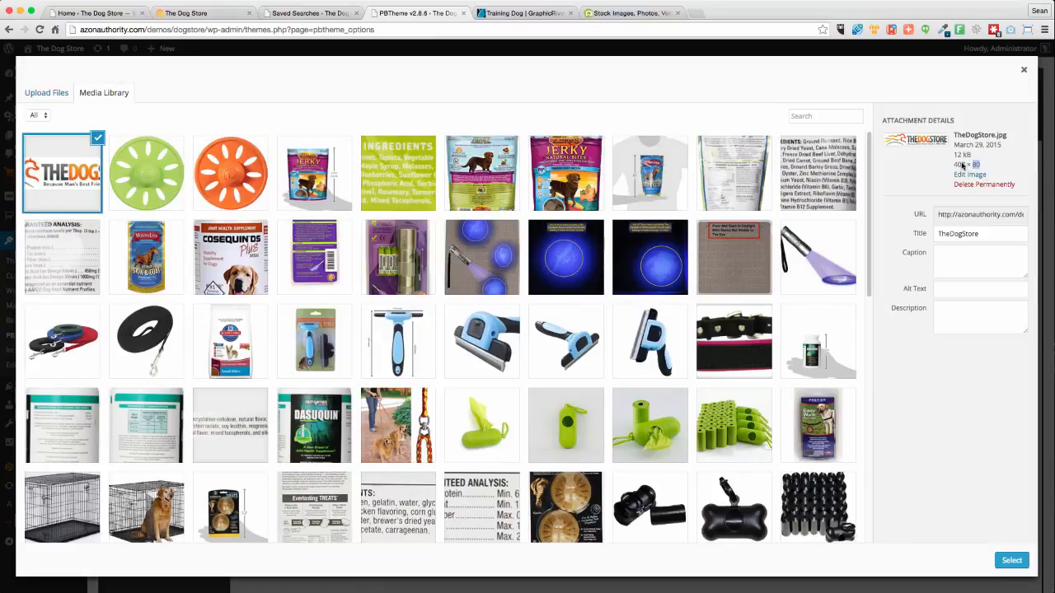
left_click(1010, 561)
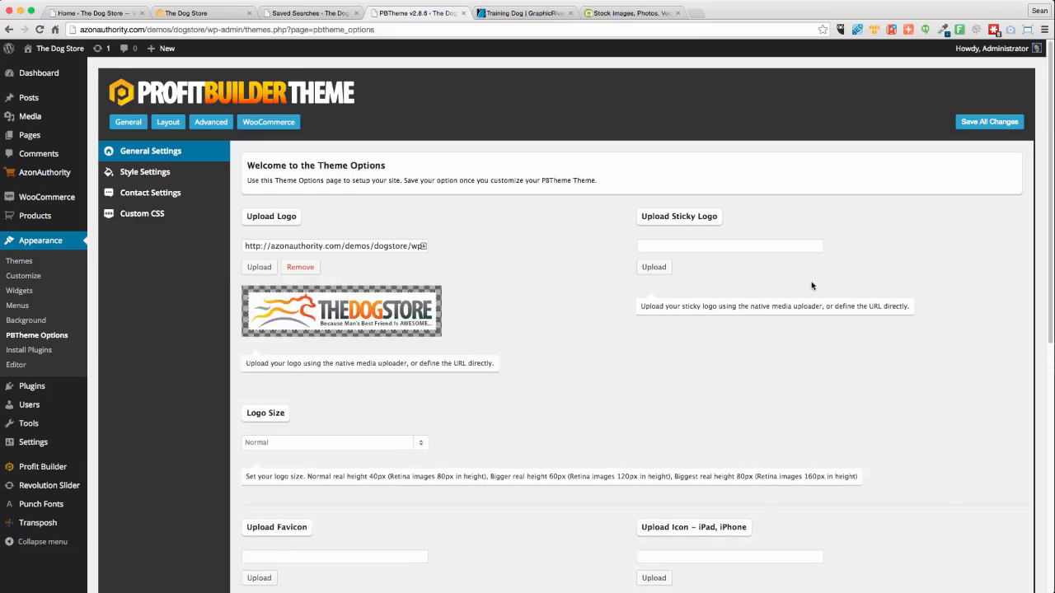
left_click(655, 268)
left_click(55, 181)
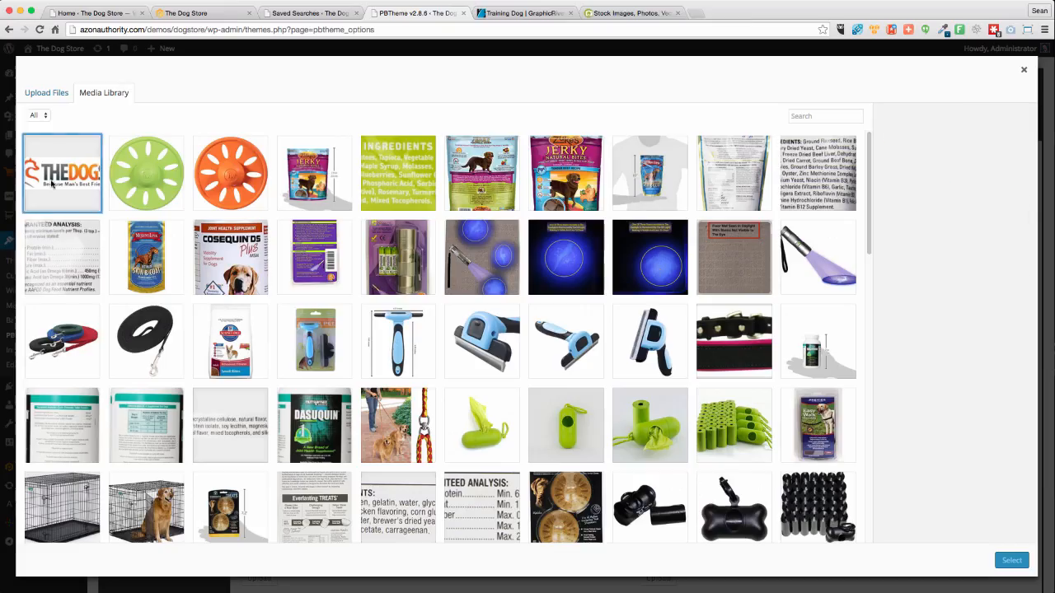
left_click(1001, 560)
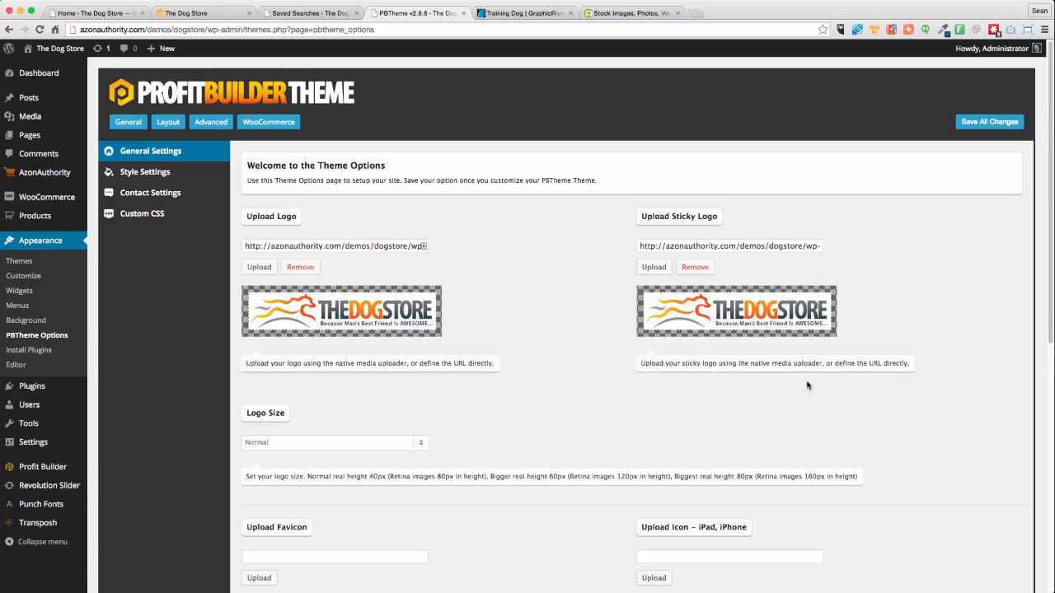
Review the PBTheme options and save all changes, getting the Options Updated notice
scroll(551, 374, "down", 2)
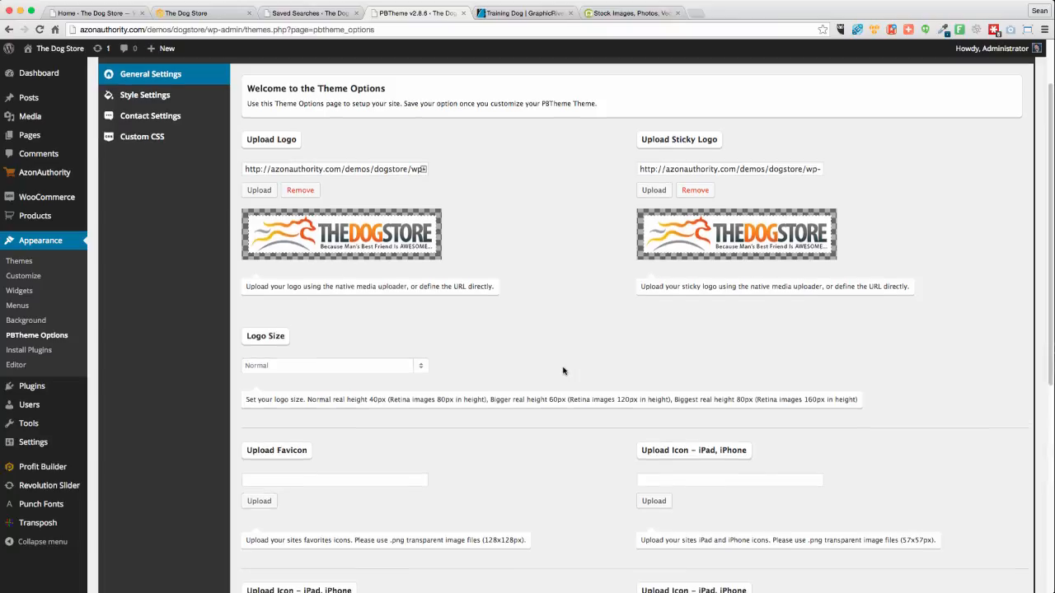
scroll(549, 381, "down", 5)
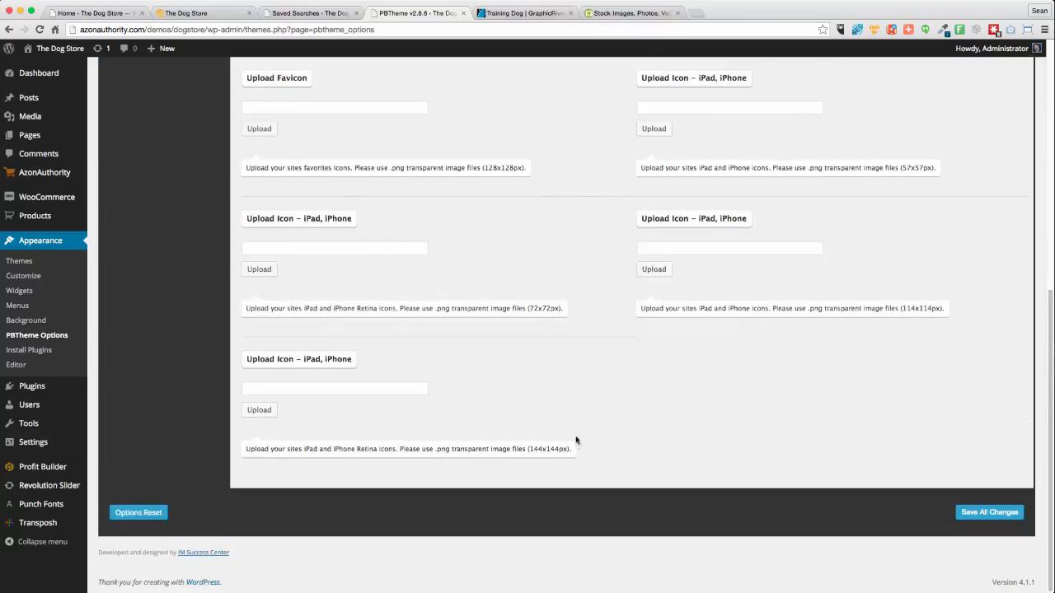
scroll(566, 450, "up", 5)
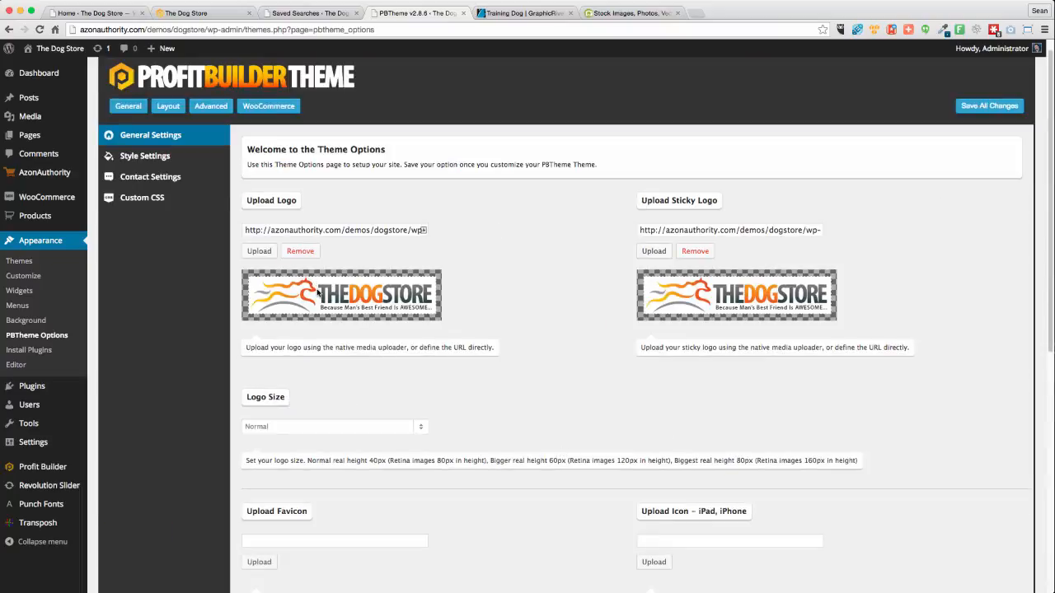
scroll(485, 494, "down", 3)
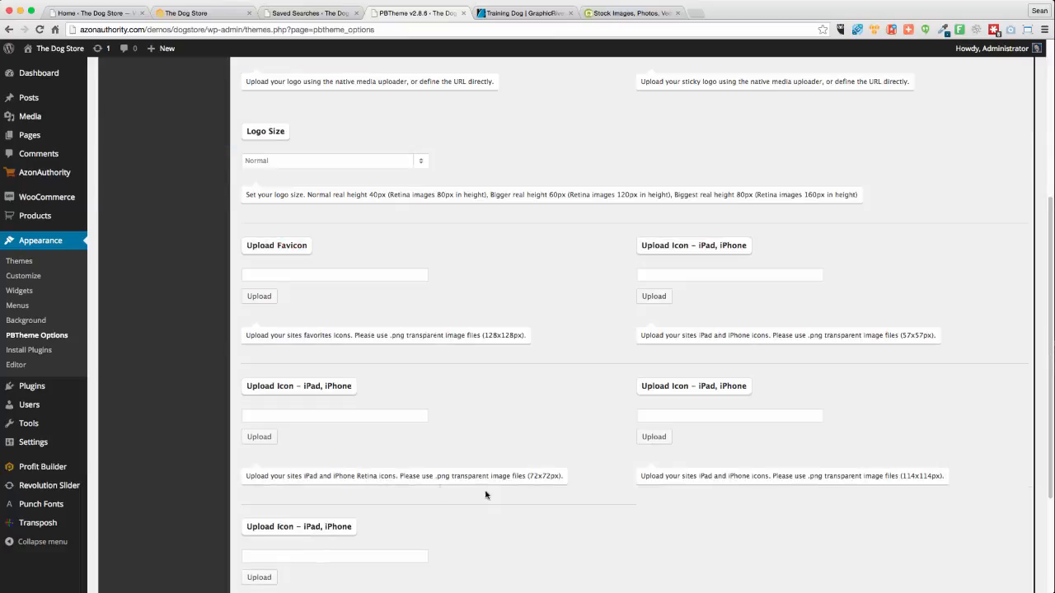
scroll(537, 498, "down", 3)
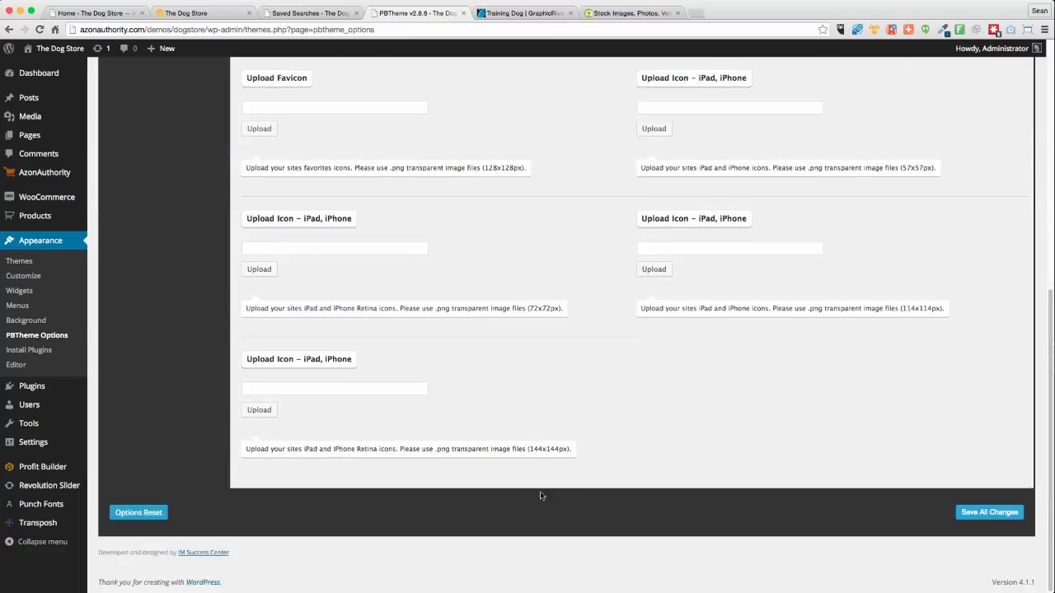
scroll(548, 499, "up", 10)
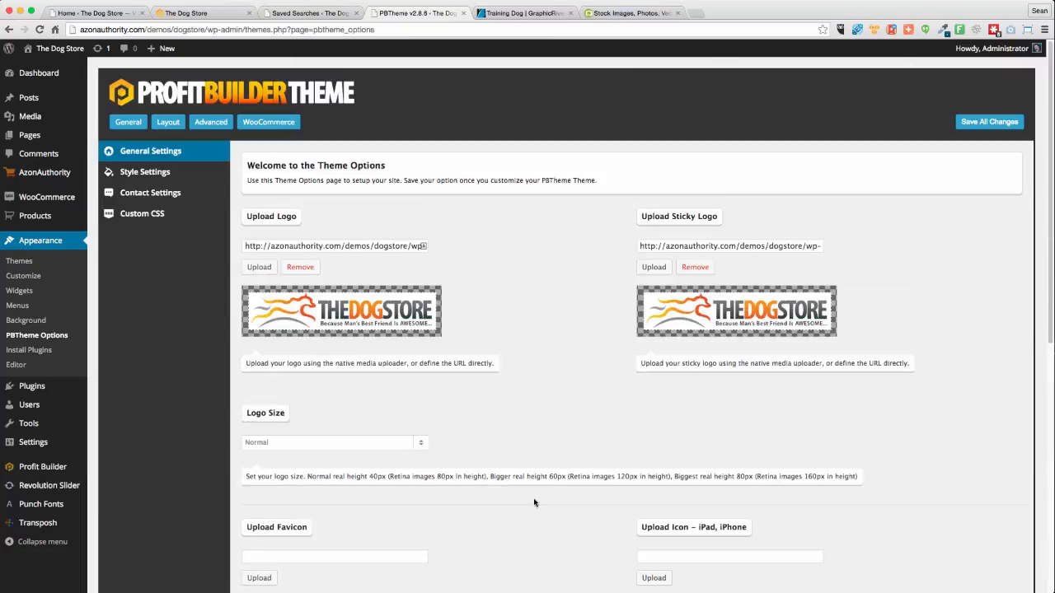
left_click(975, 121)
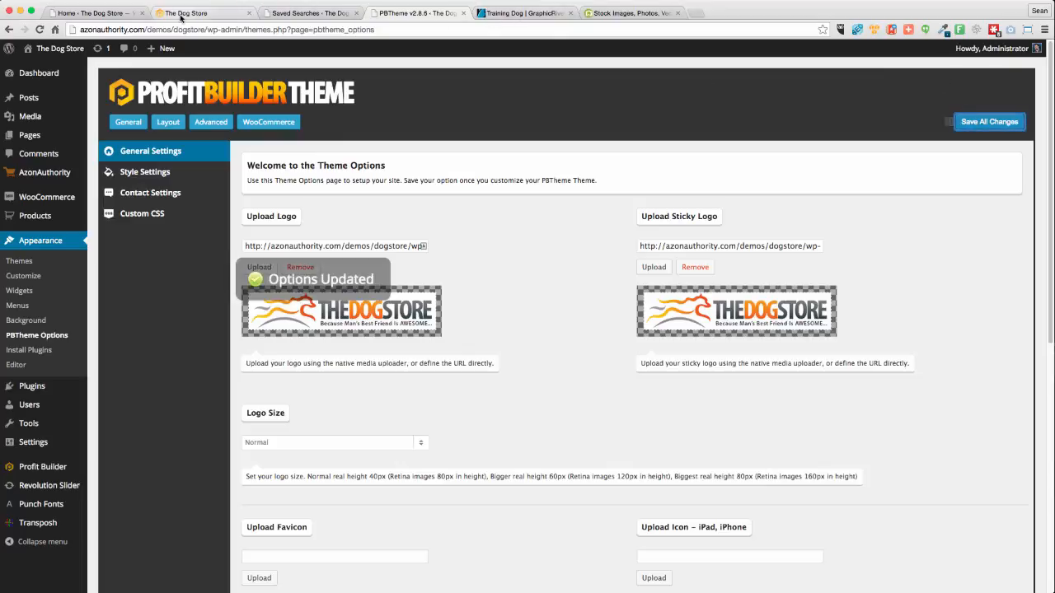
Close the dashboard and theme options tabs, then reload The Dog Store front page to show its logo
left_click(132, 13)
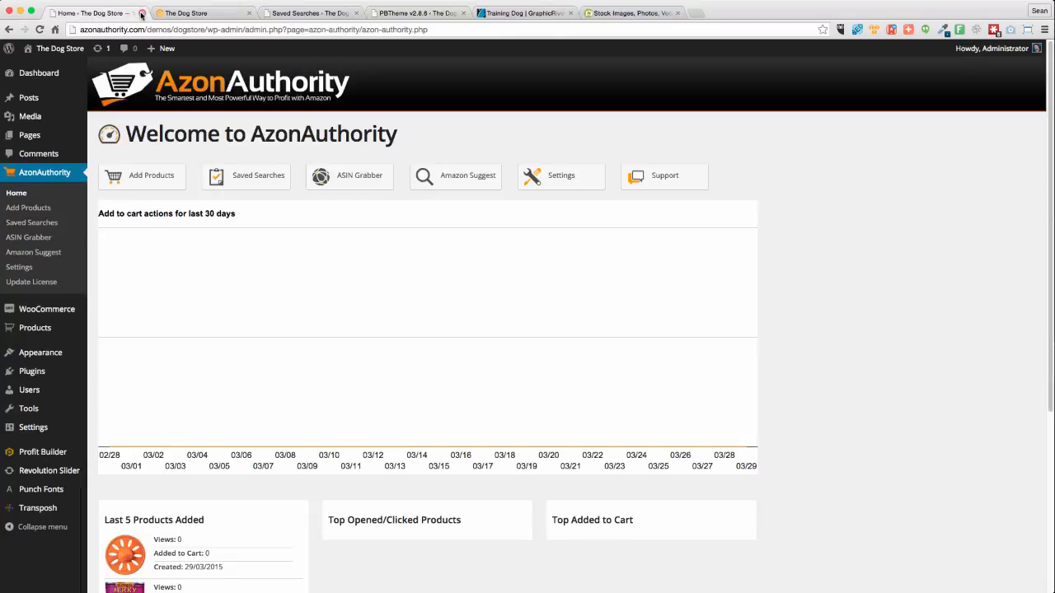
key("super+w")
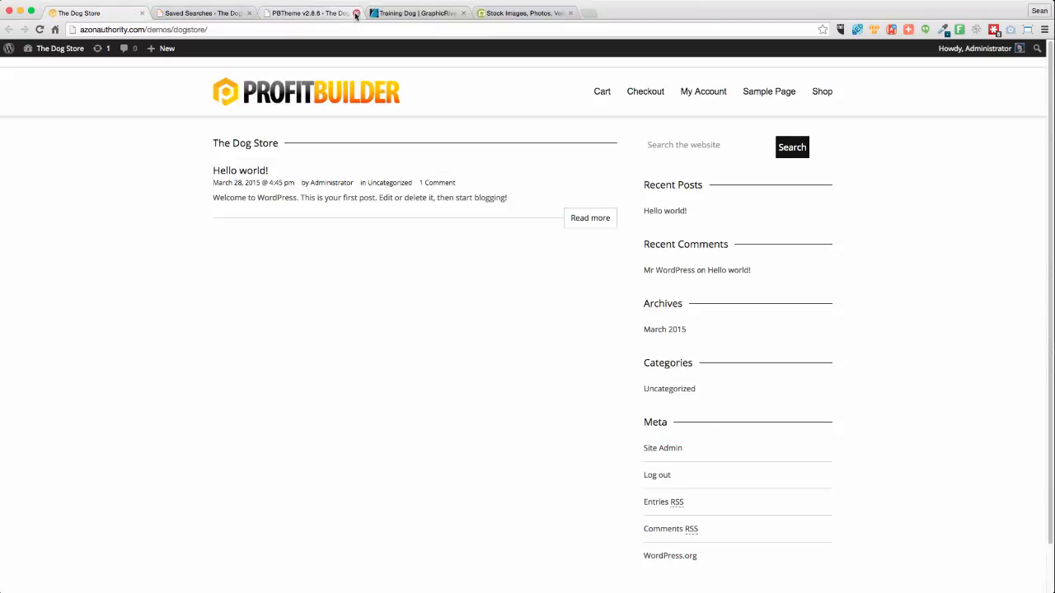
left_click(356, 13)
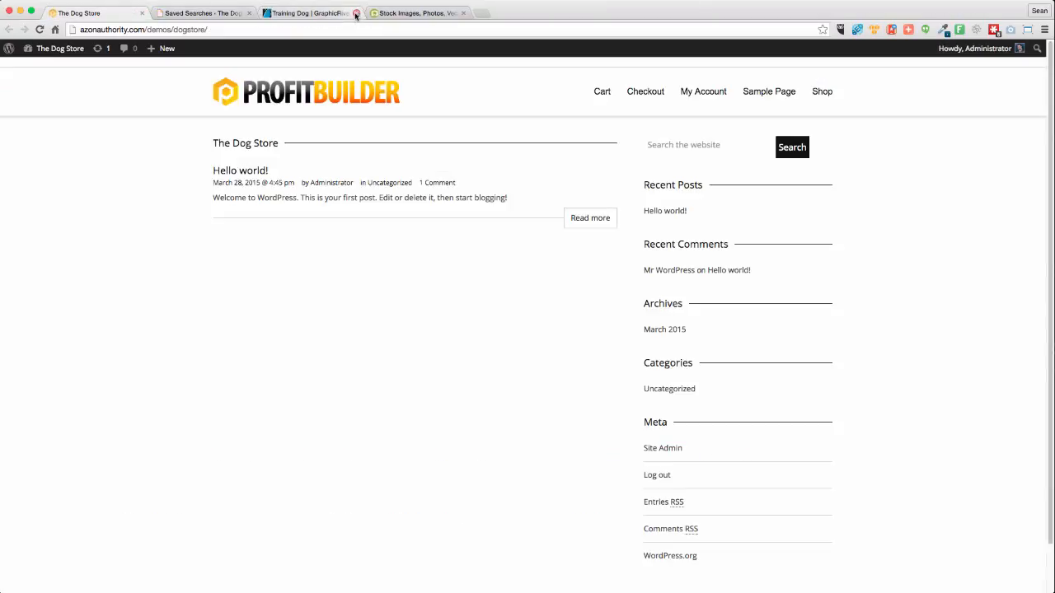
left_click(40, 30)
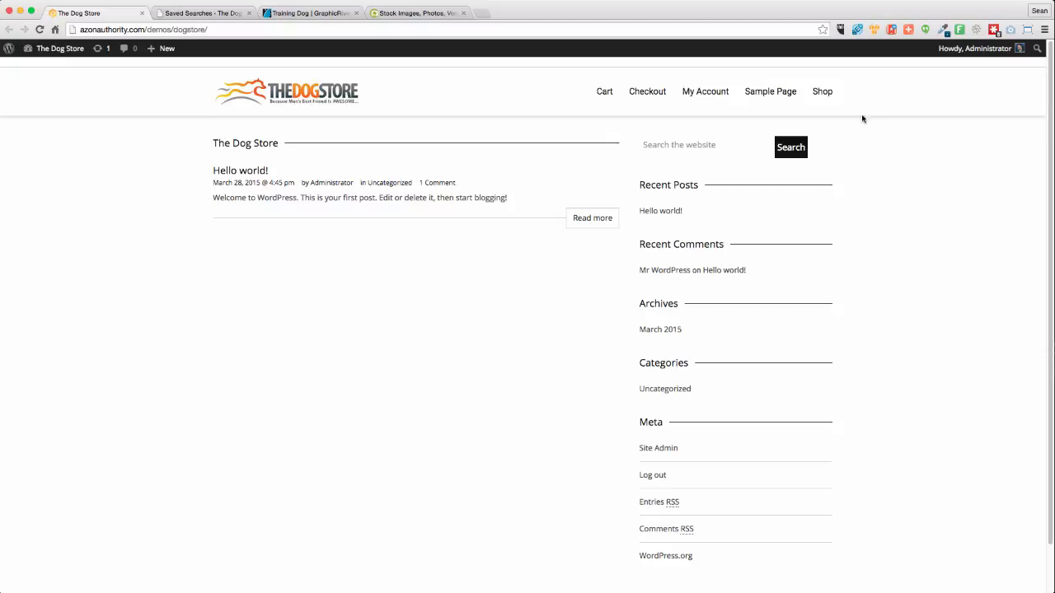
left_click(483, 13)
Load azonauthority.com/demos/zombie/ in a tab of the main browser window
type("zombie")
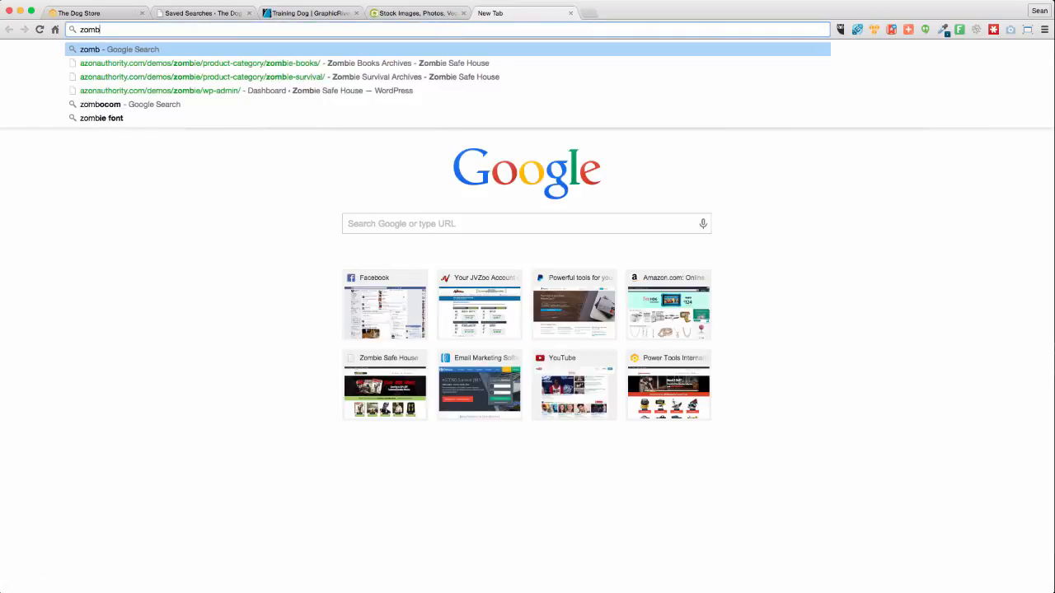
key("Down")
key("Down")
key("Down")
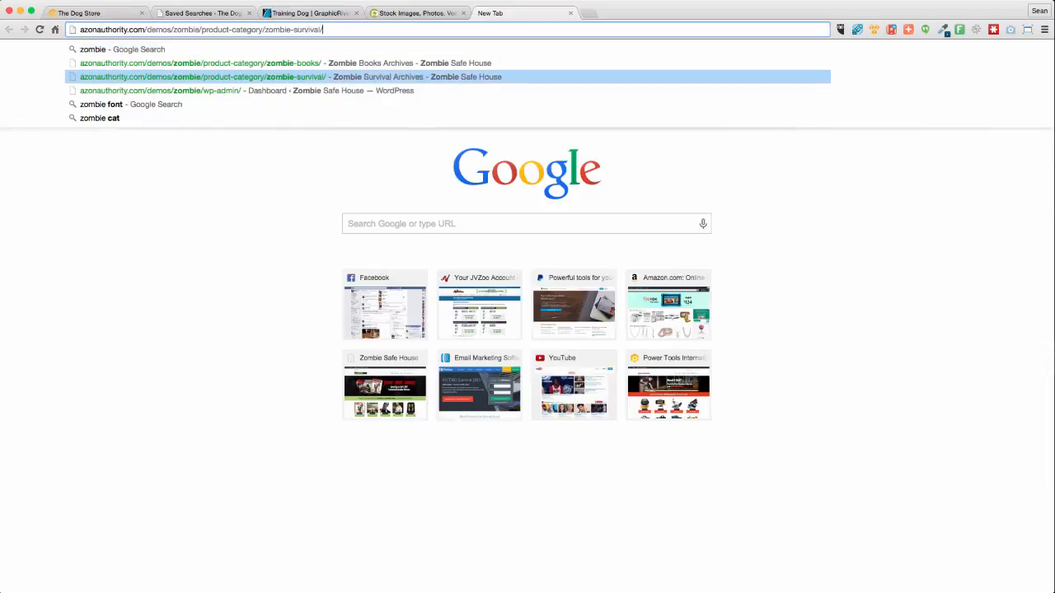
key("BackSpace")
key("BackSpace")
key("BackSpace")
key("BackSpace")
key("BackSpace")
key("BackSpace")
key("BackSpace")
key("BackSpace")
key("BackSpace")
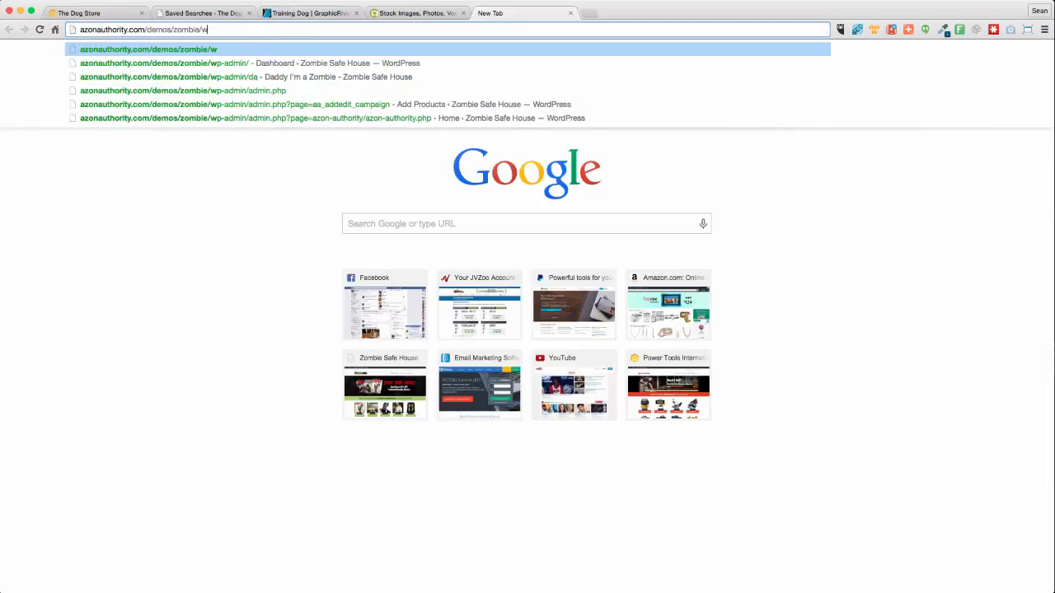
key("shift+Return")
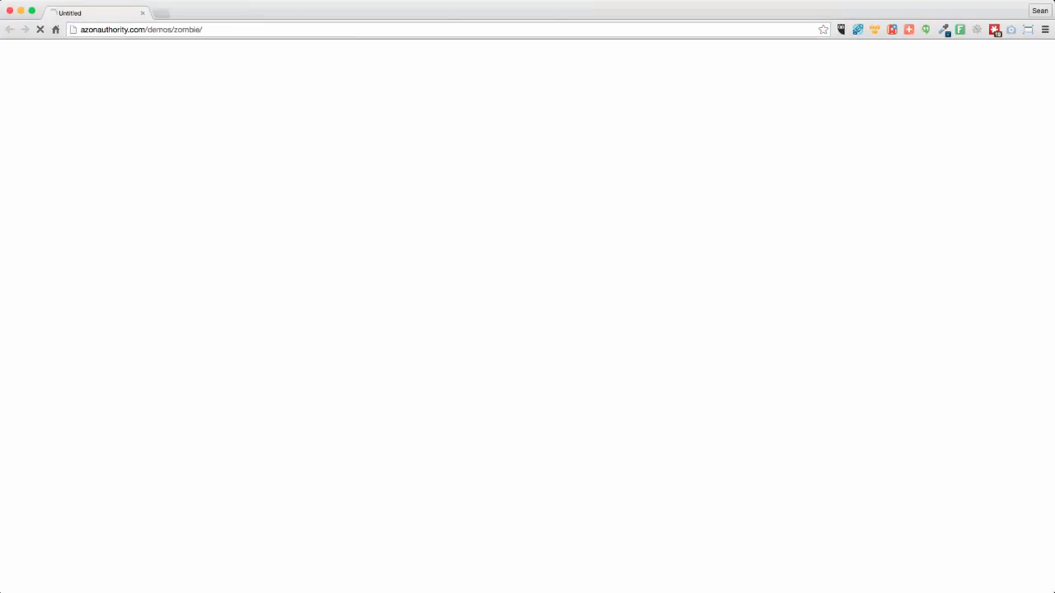
left_click_drag(450, 17, 502, 15)
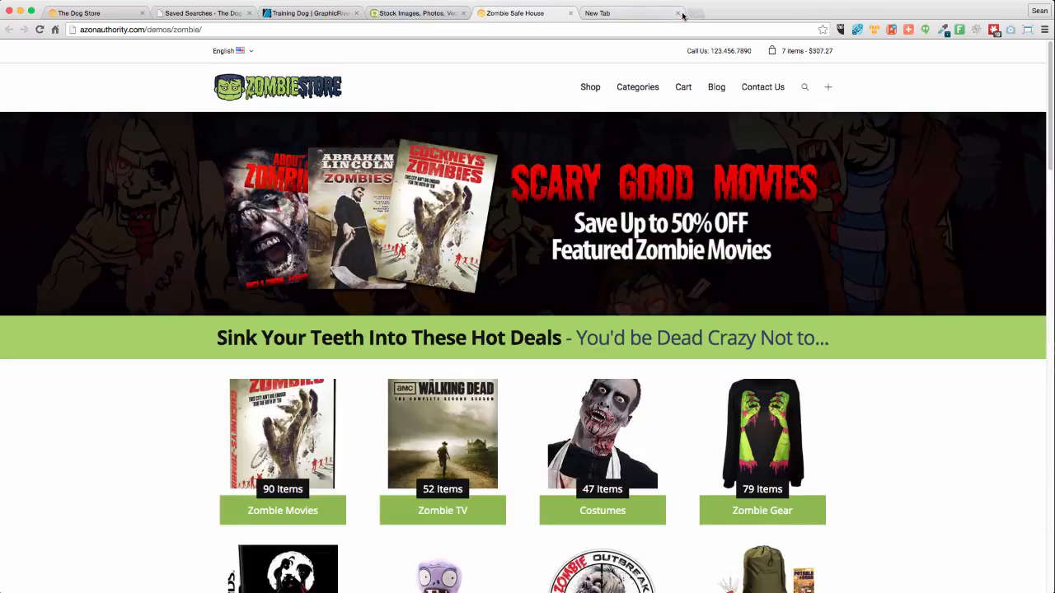
left_click(679, 13)
Browse the Zombie Store demo page, then go back to The Dog Store front page
mouse_move(796, 80)
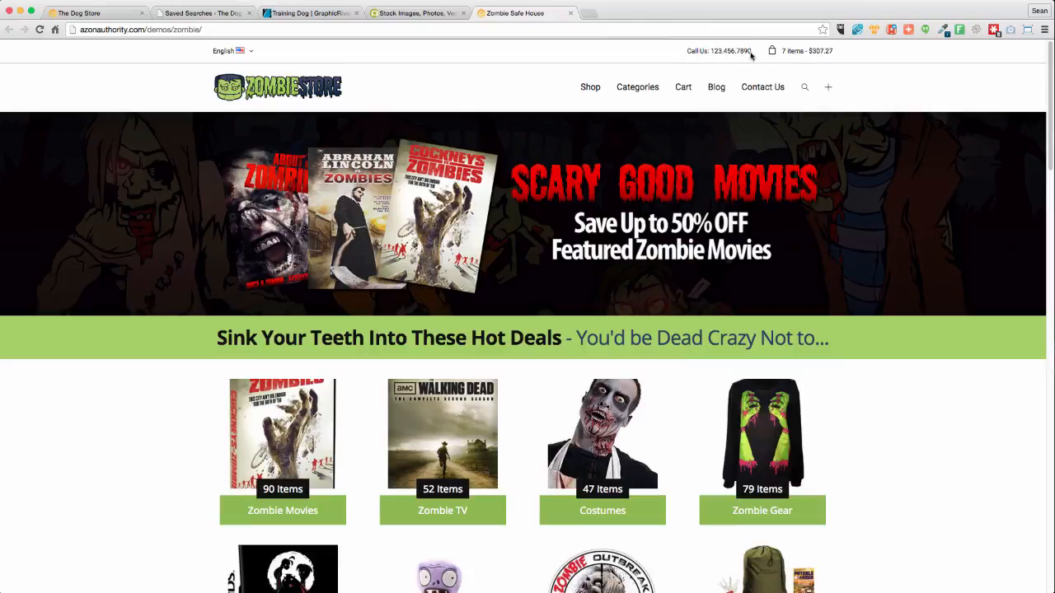
mouse_move(778, 55)
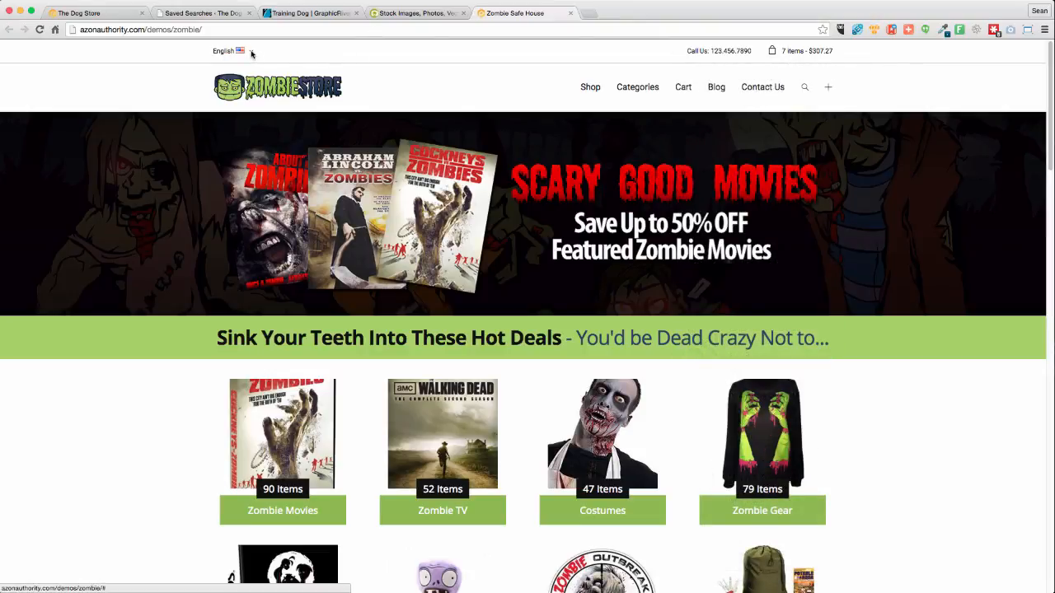
mouse_move(255, 52)
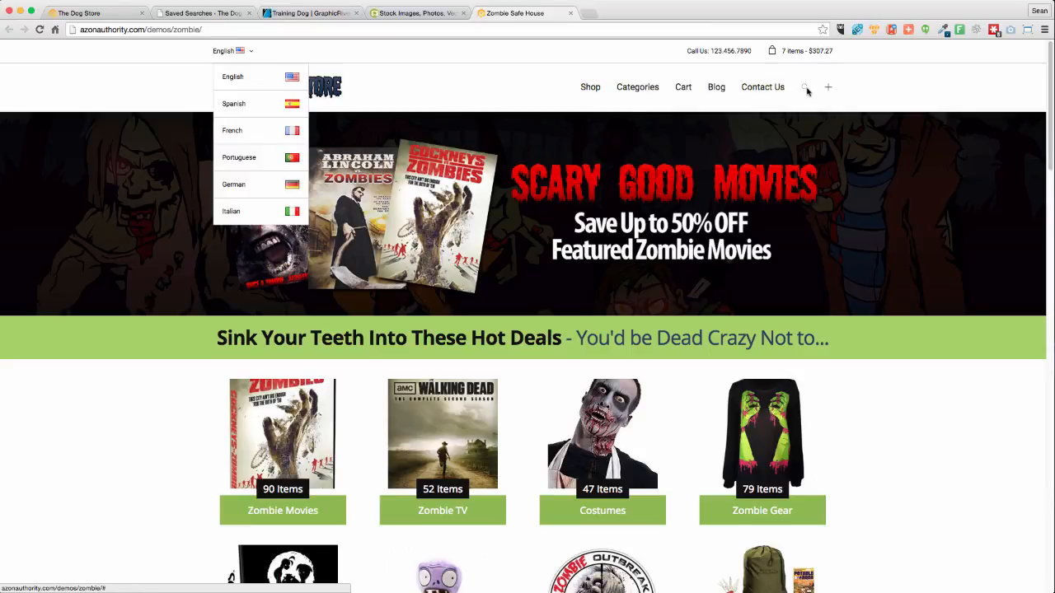
scroll(931, 387, "down", 15)
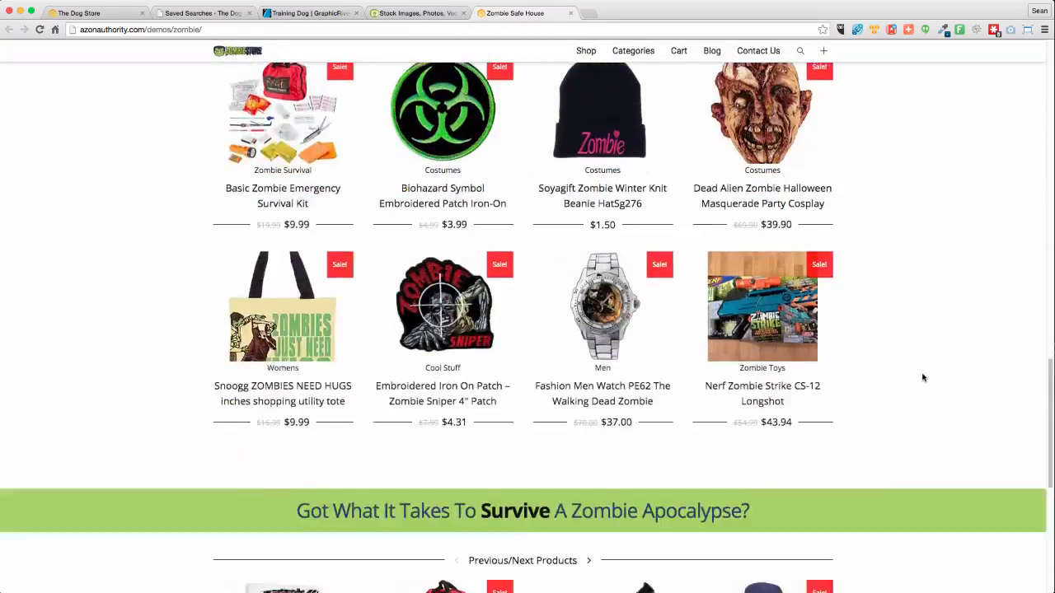
scroll(923, 378, "down", 5)
scroll(923, 378, "up", 20)
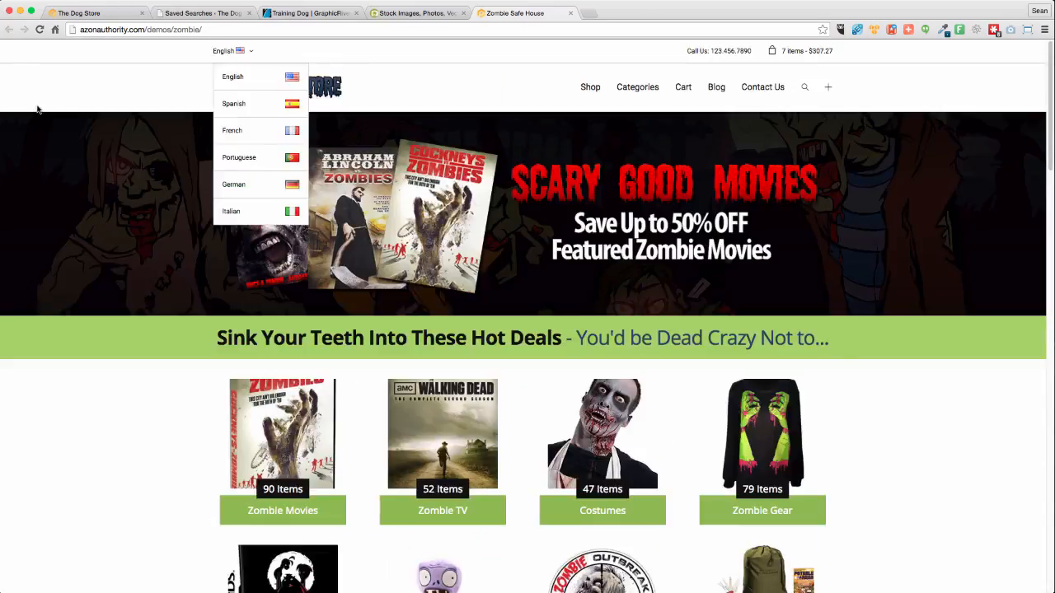
left_click(86, 14)
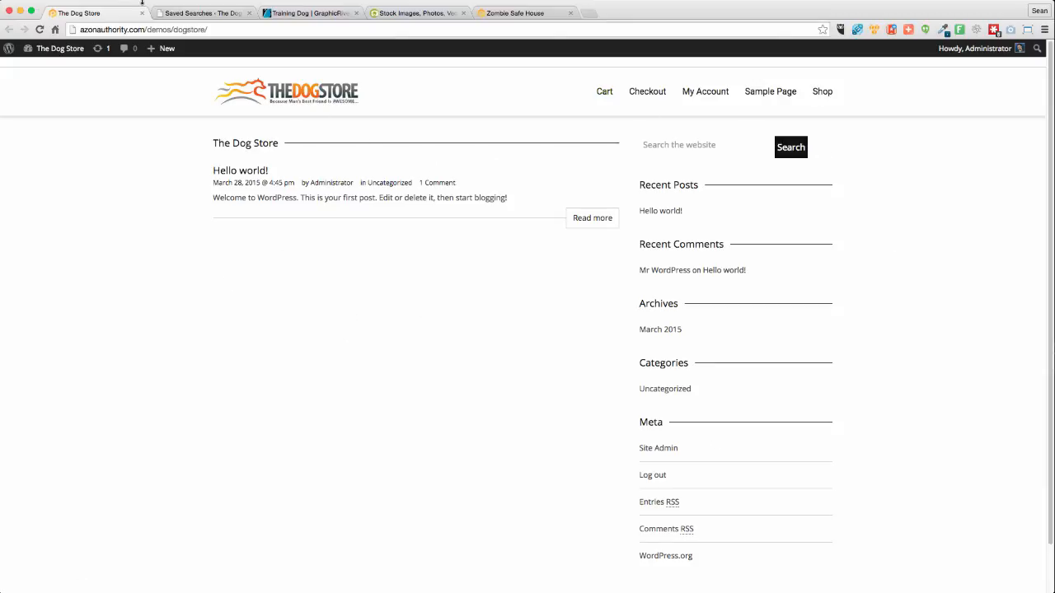
From the admin Saved Searches page, go to Appearance > PBTheme Options General Settings
left_click(190, 13)
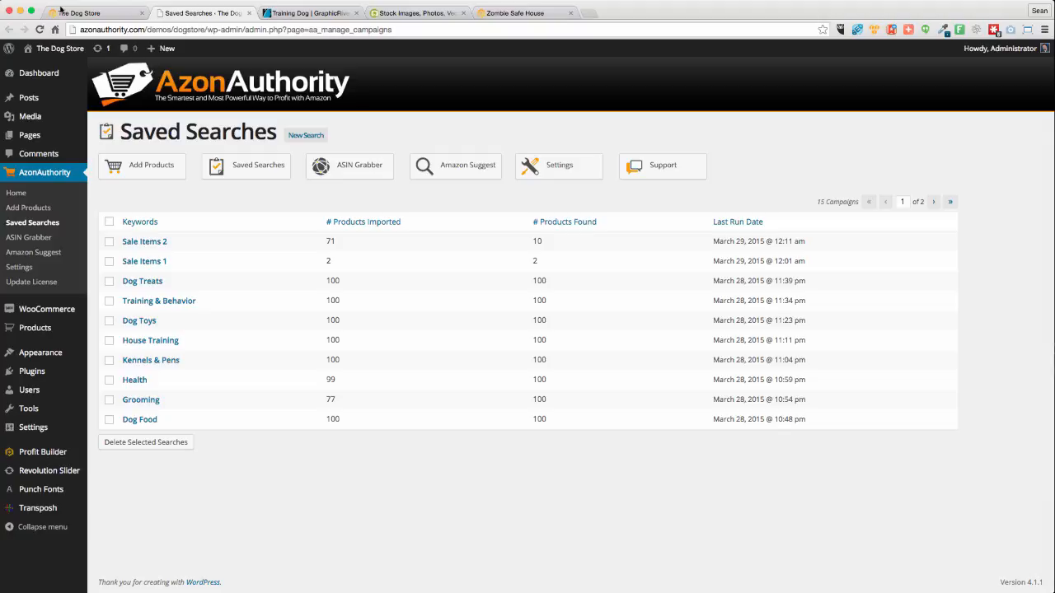
left_click(122, 15)
left_click(190, 14)
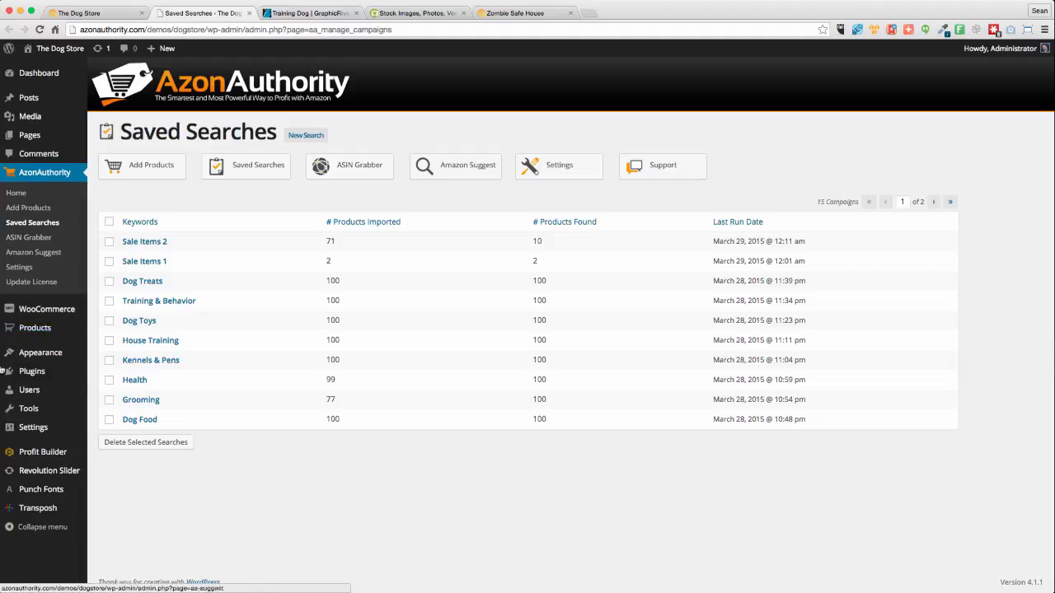
mouse_move(42, 353)
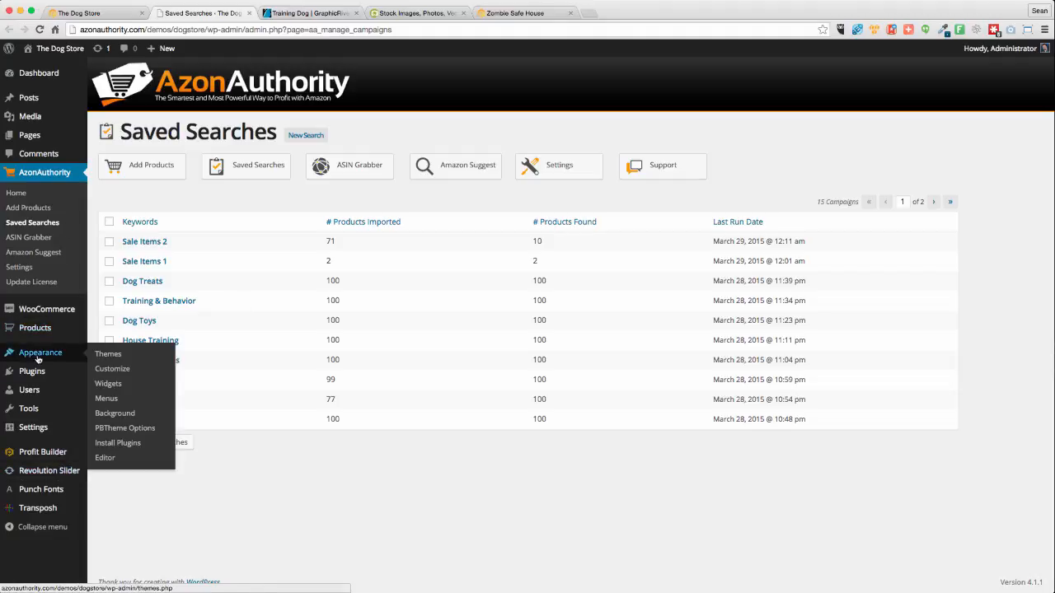
left_click(112, 430)
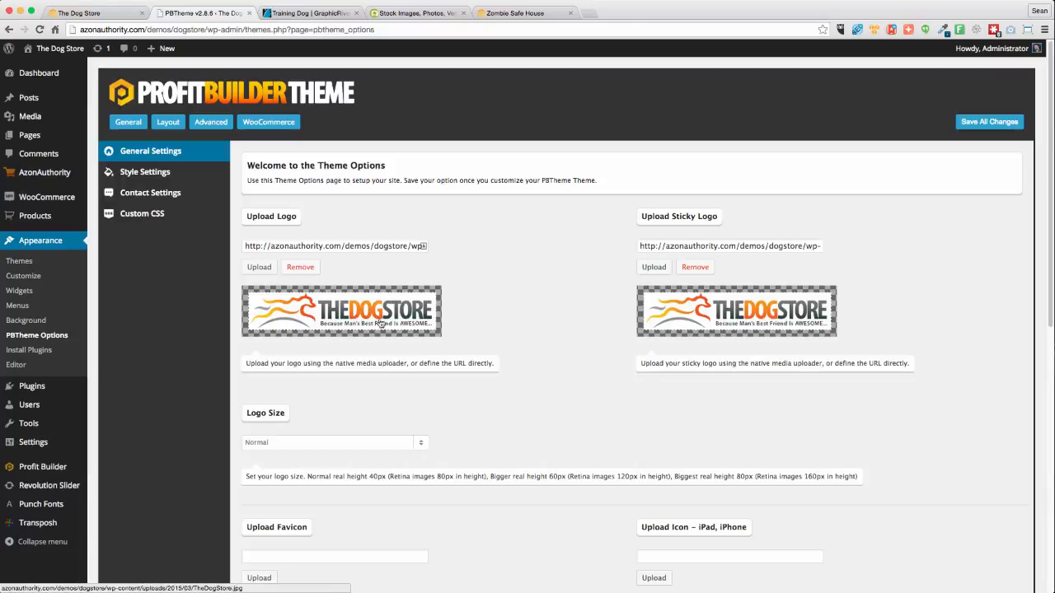
In Style Settings, pick Roboto Condensed as the Select Headings Google Font
left_click(153, 171)
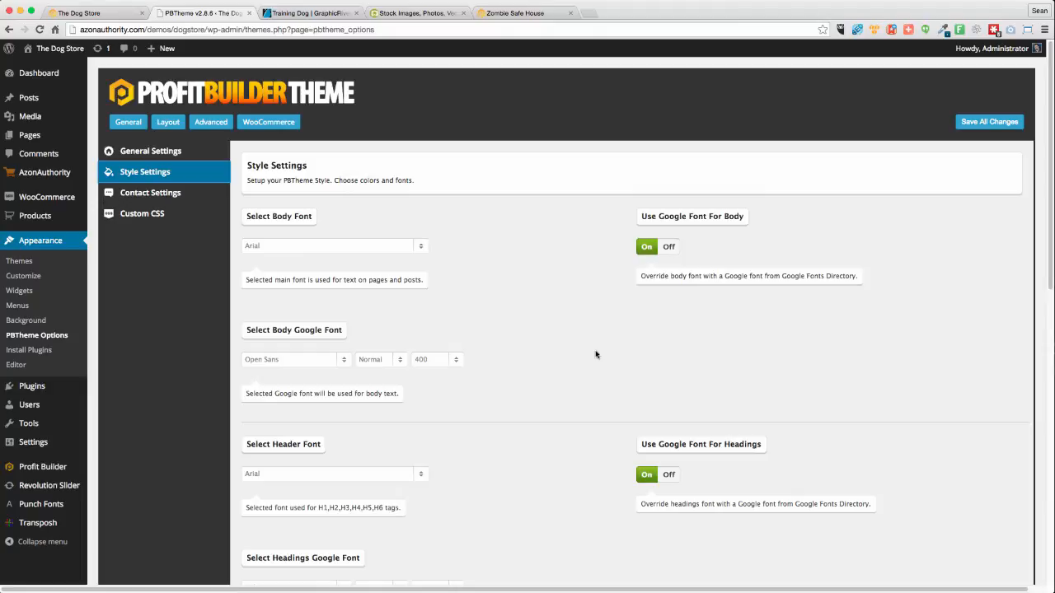
scroll(579, 345, "down", 3)
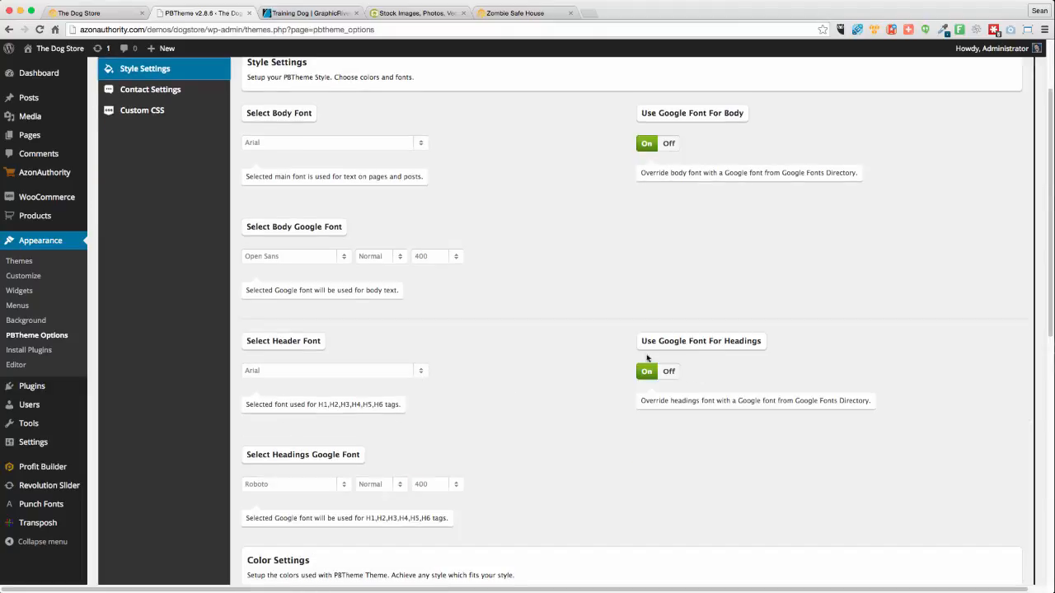
left_click(297, 485)
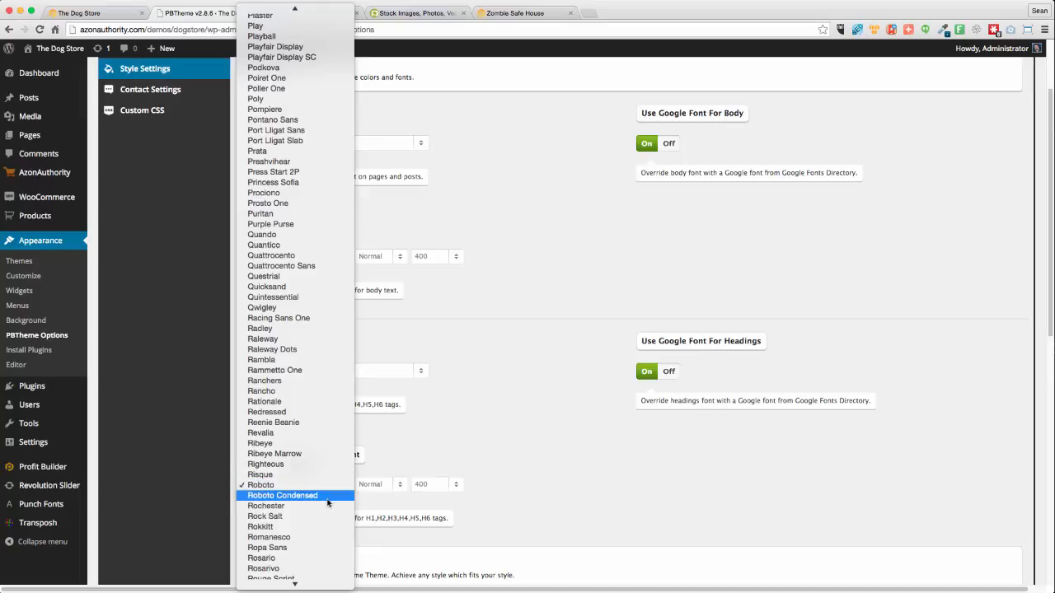
left_click(308, 495)
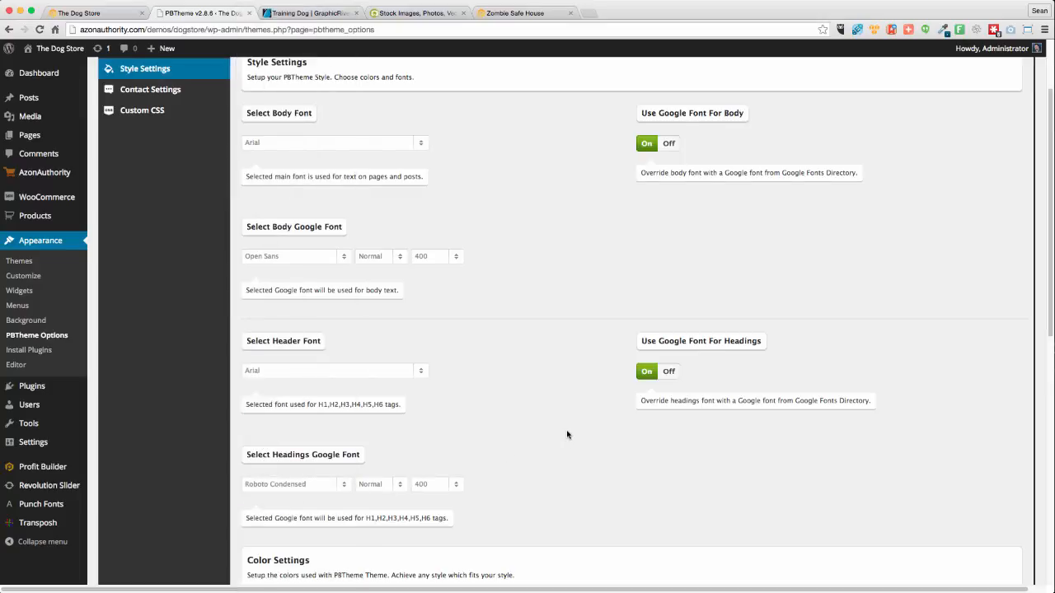
scroll(567, 434, "up", 3)
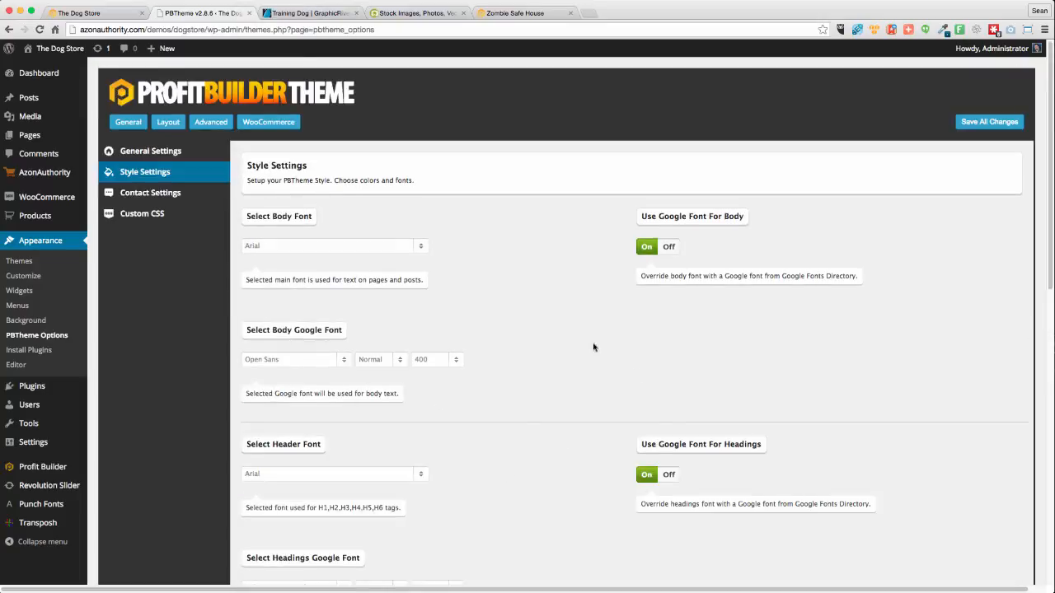
scroll(591, 367, "down", 10)
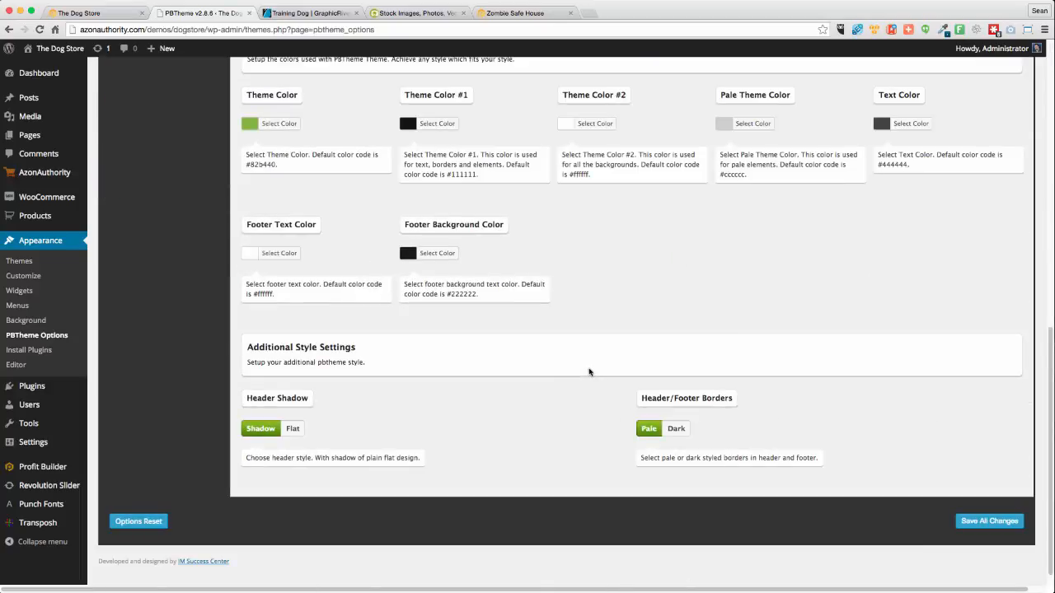
scroll(581, 384, "up", 5)
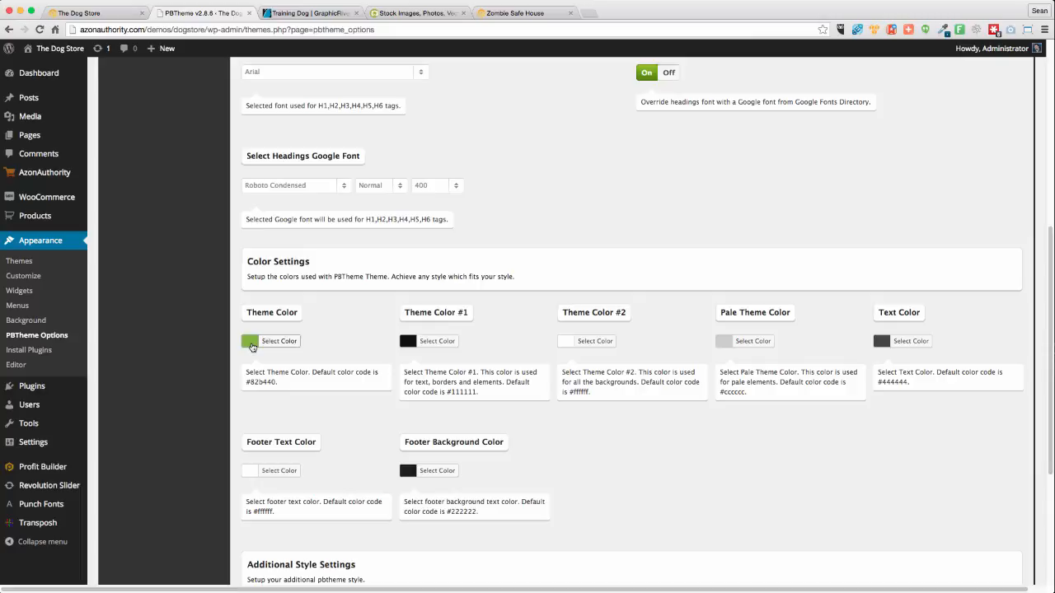
Open the Theme Color picker and try out yellow, green and orange shades
left_click(252, 344)
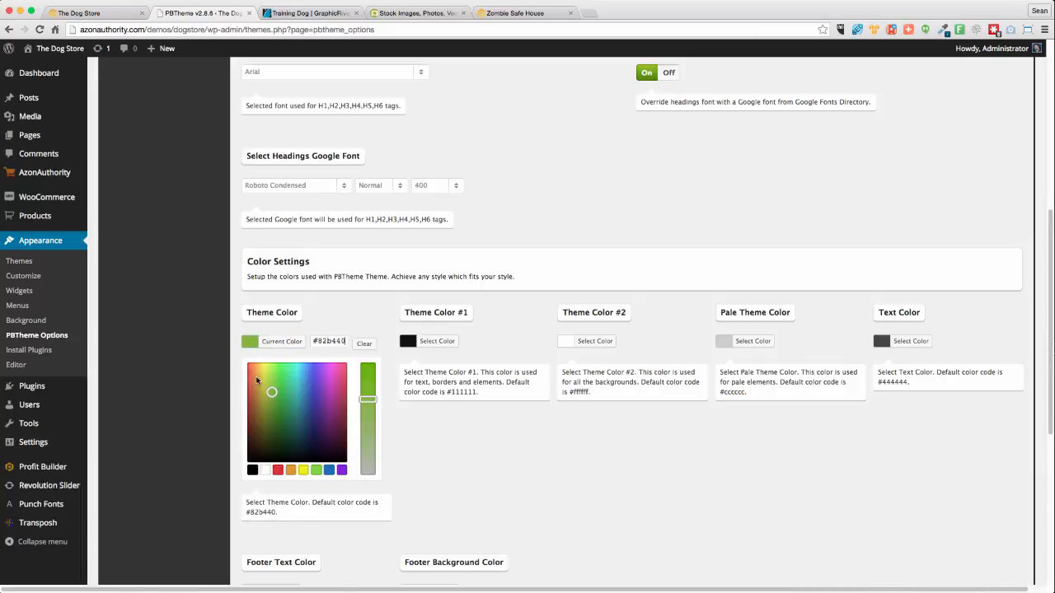
mouse_move(256, 380)
left_mouse_down()
mouse_move(260, 369)
mouse_move(261, 389)
left_mouse_up()
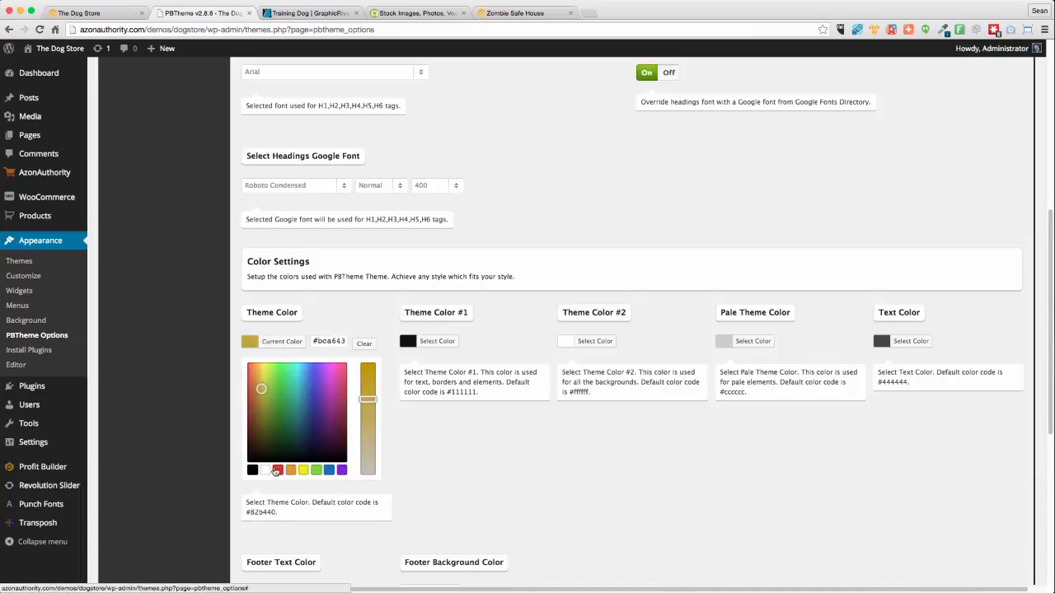
left_click(284, 376)
left_click(270, 370)
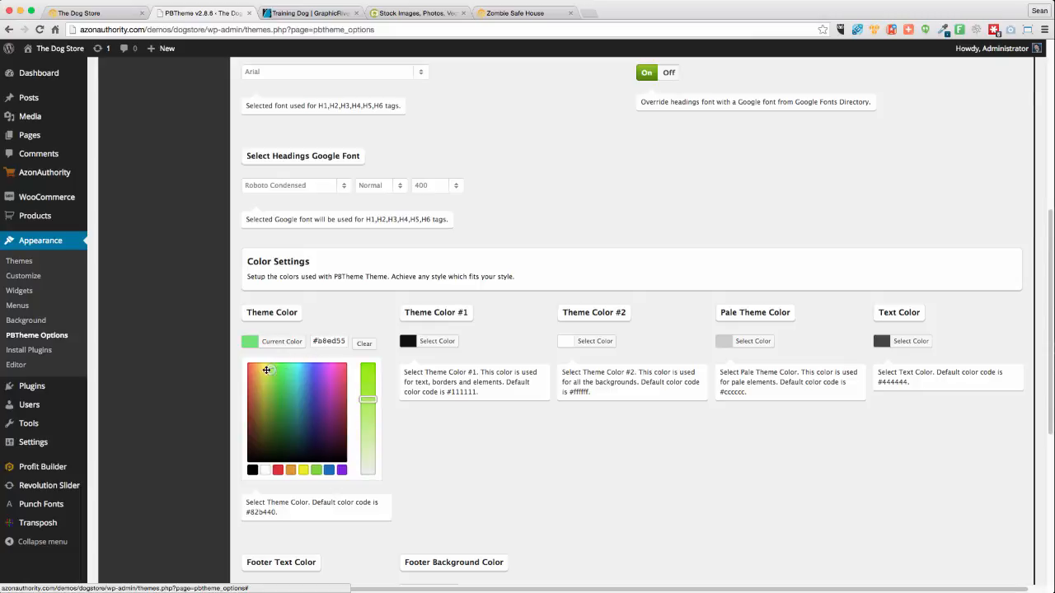
left_click_drag(266, 370, 255, 370)
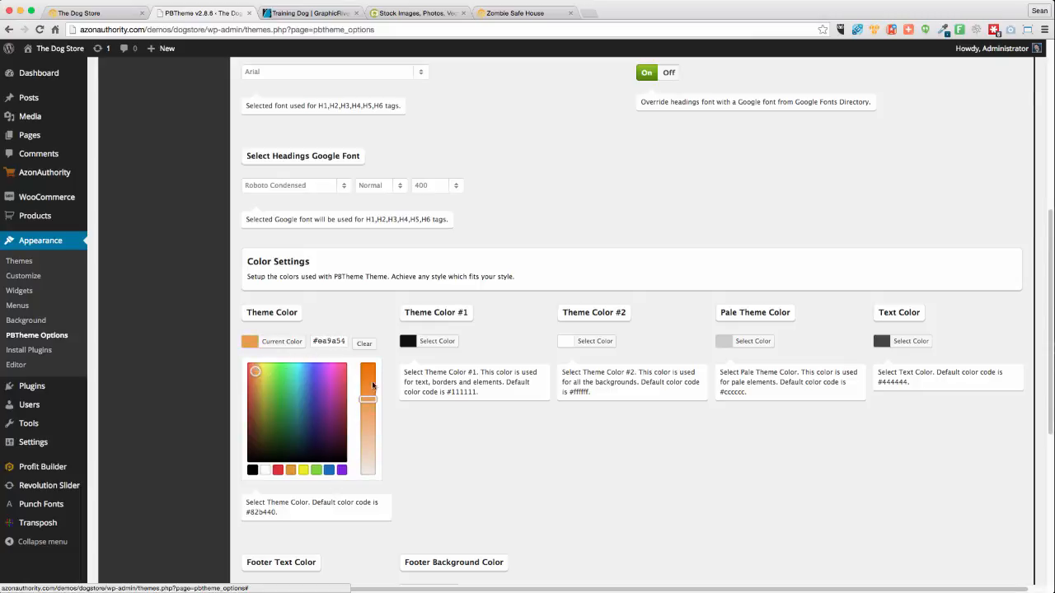
left_click_drag(374, 388, 352, 366)
Enter #ff6600 as the Theme Color hex value and close the picker
triple_click(335, 345)
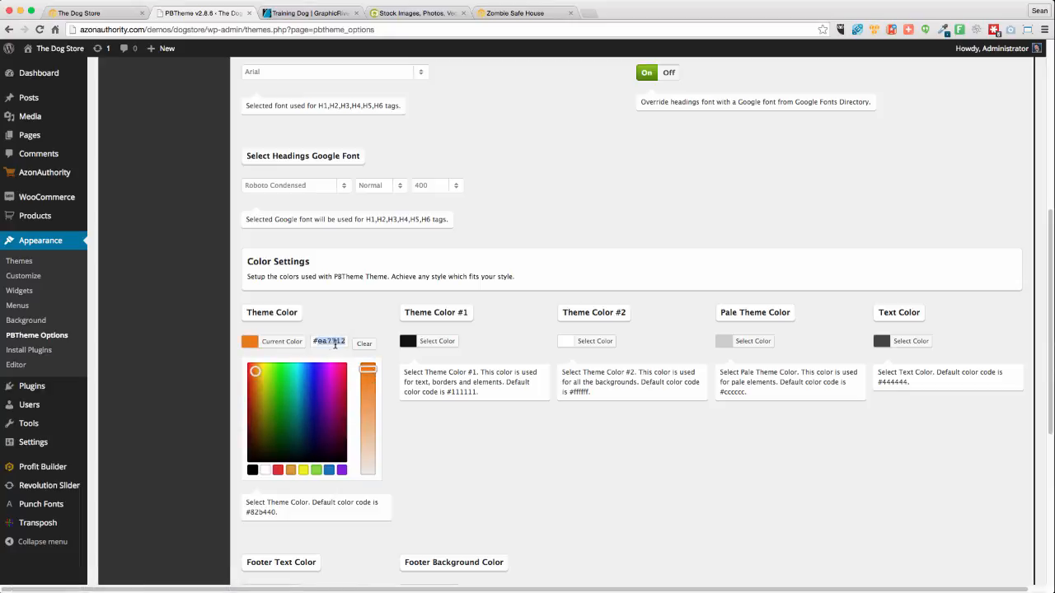
type("#ff6600")
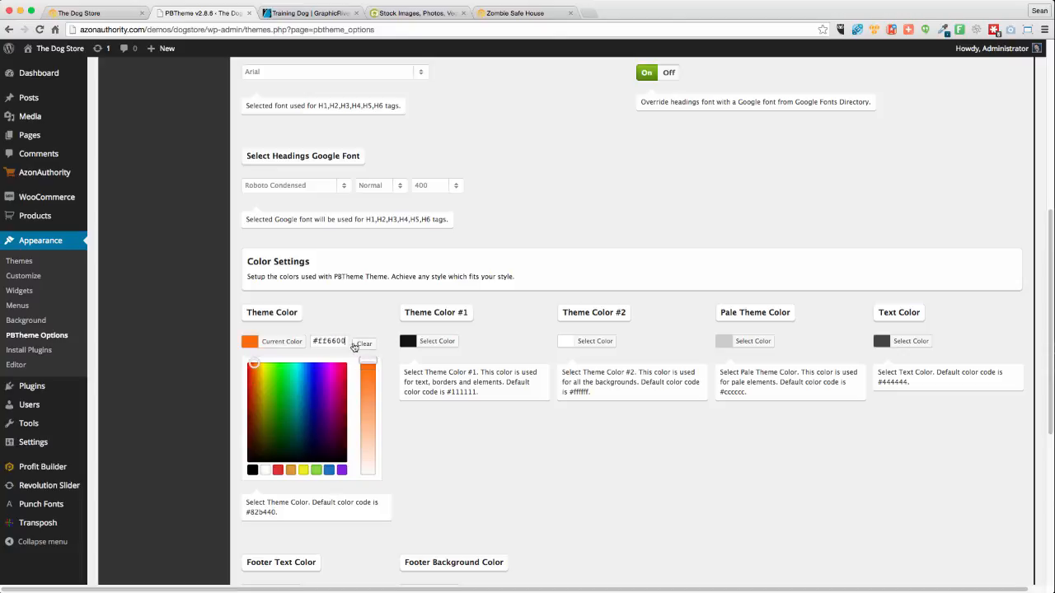
double_click(334, 341)
left_click(528, 517)
scroll(789, 503, "up", 10)
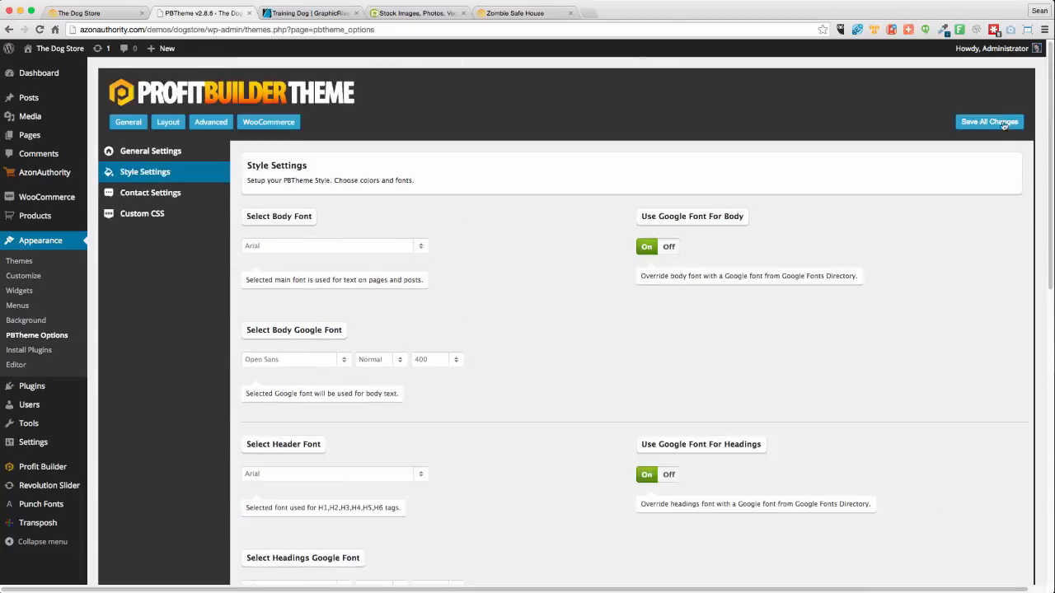
Save all changes, look over Contact Settings and Custom CSS, then go to Layout header settings
left_click(1004, 124)
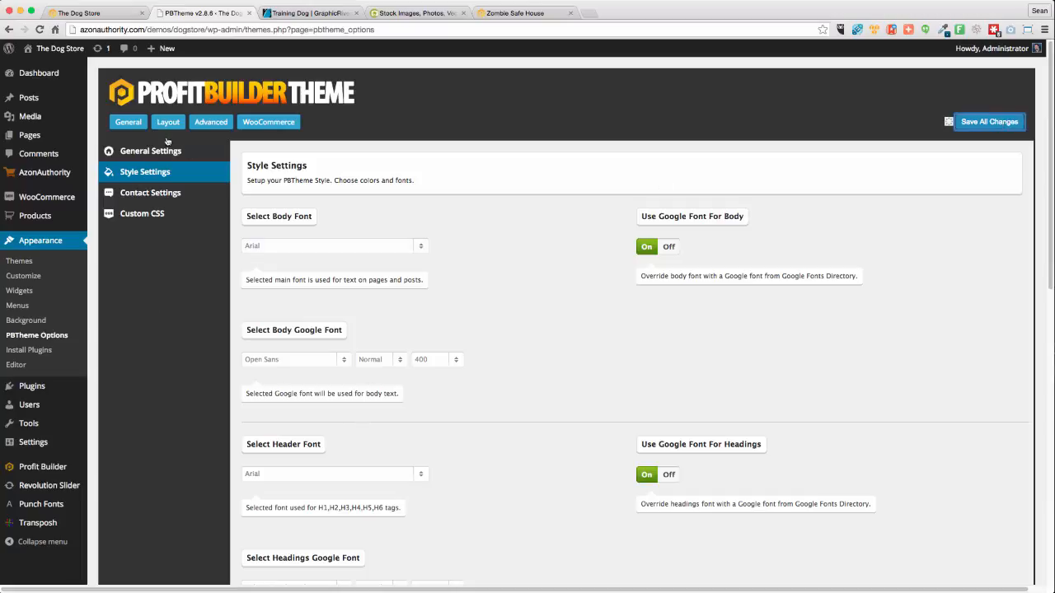
left_click(138, 195)
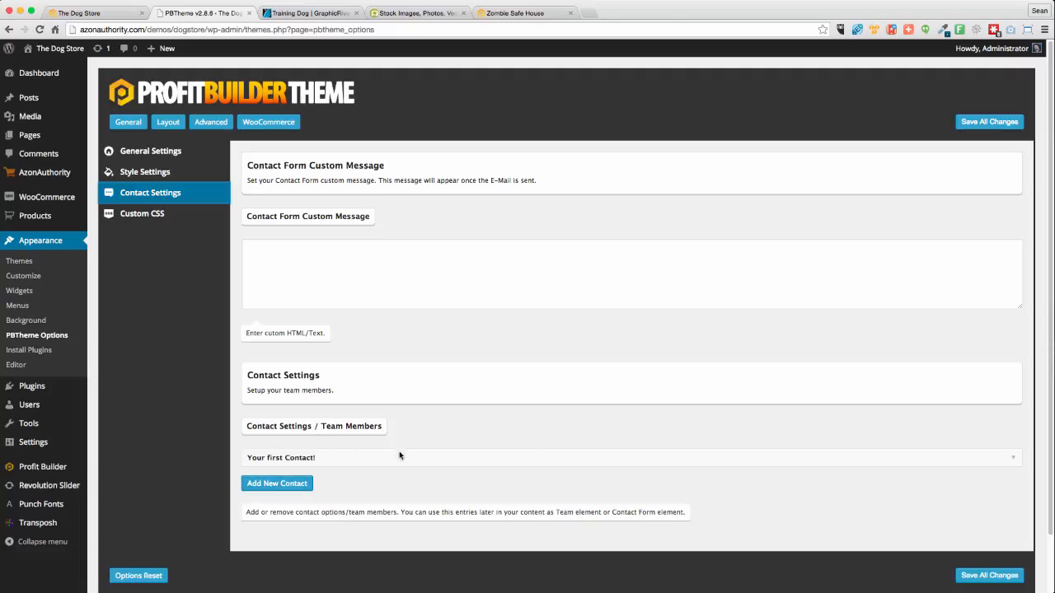
left_click(135, 218)
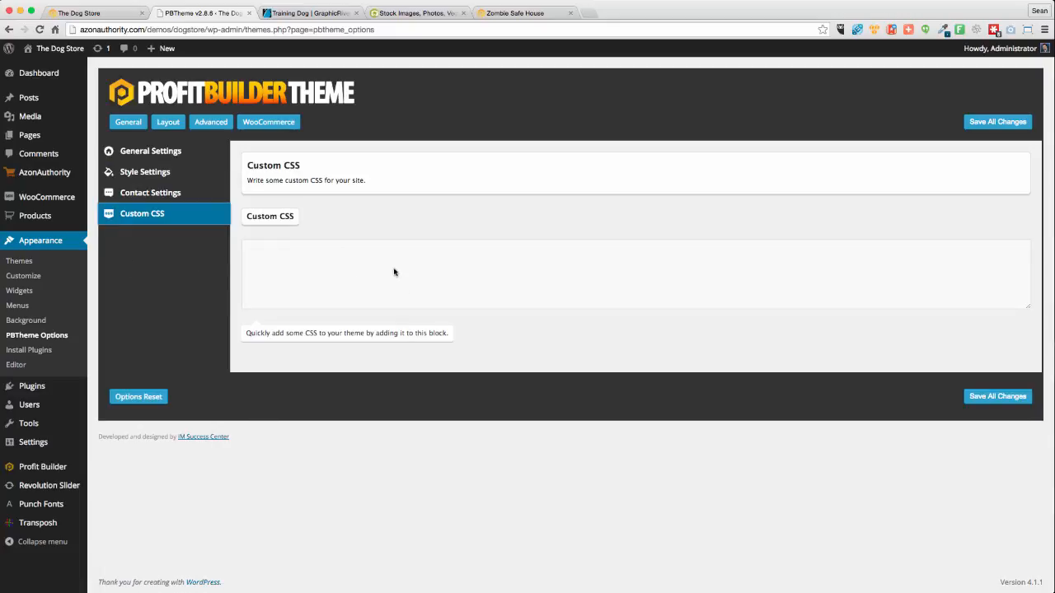
left_click(166, 125)
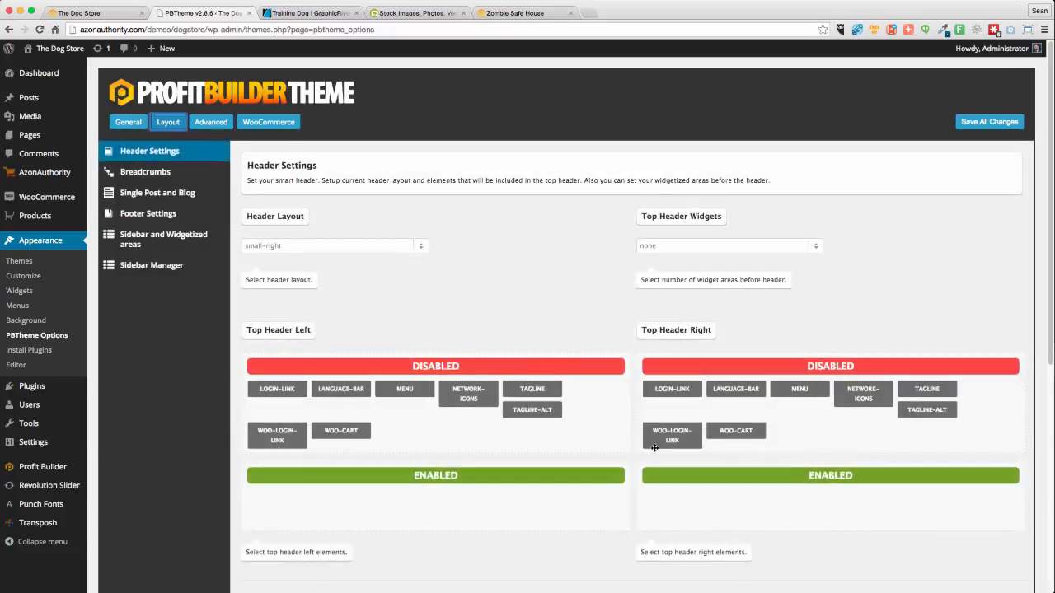
Check the Zombie Safe House demo for reference, then return to the header settings
scroll(654, 447, "down", 3)
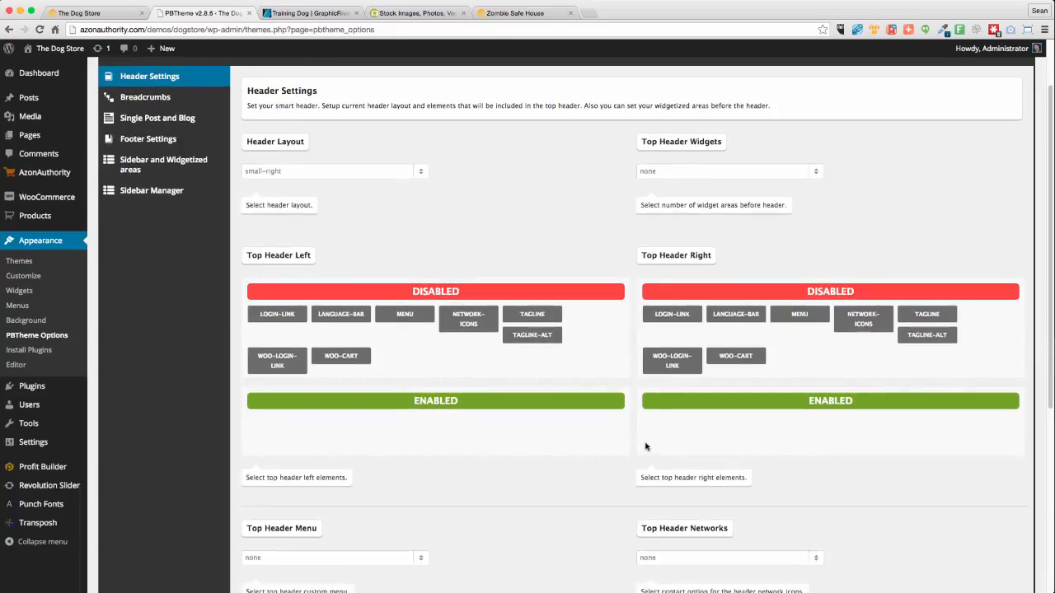
scroll(296, 217, "down", 1)
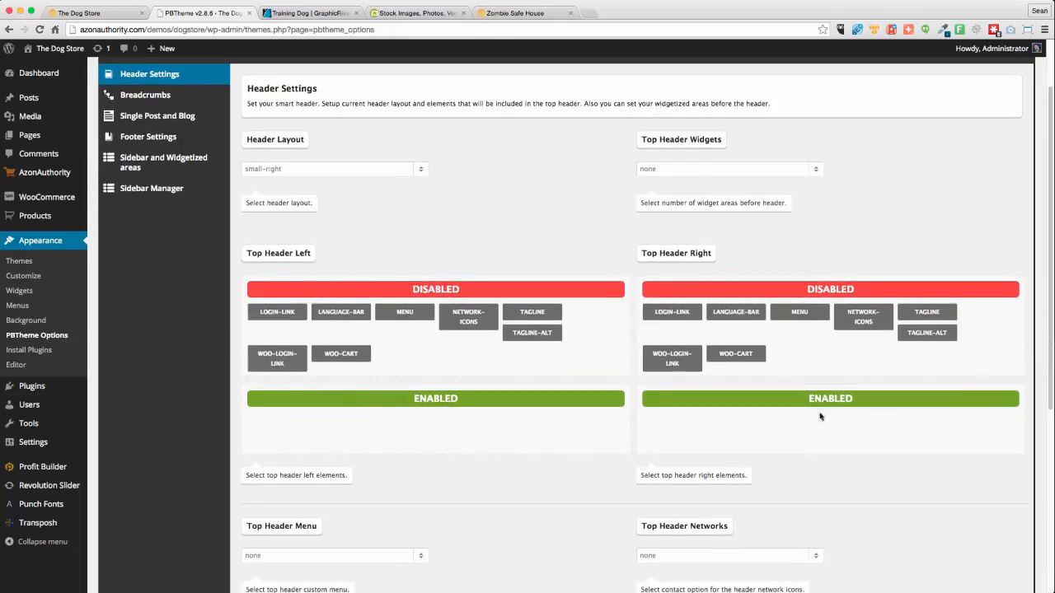
left_click_drag(534, 17, 297, 14)
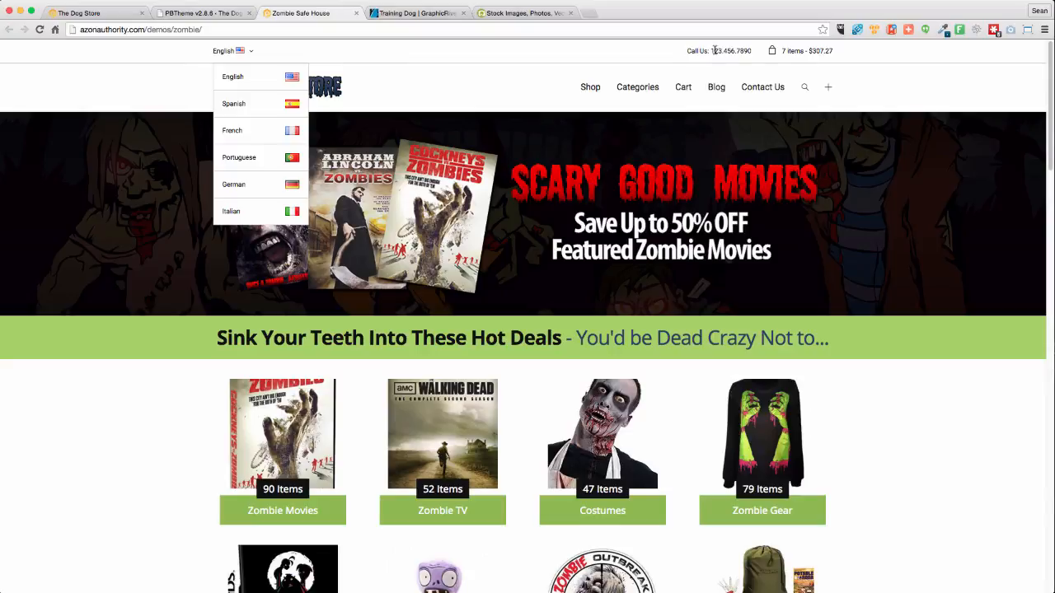
left_click(92, 14)
left_click(188, 14)
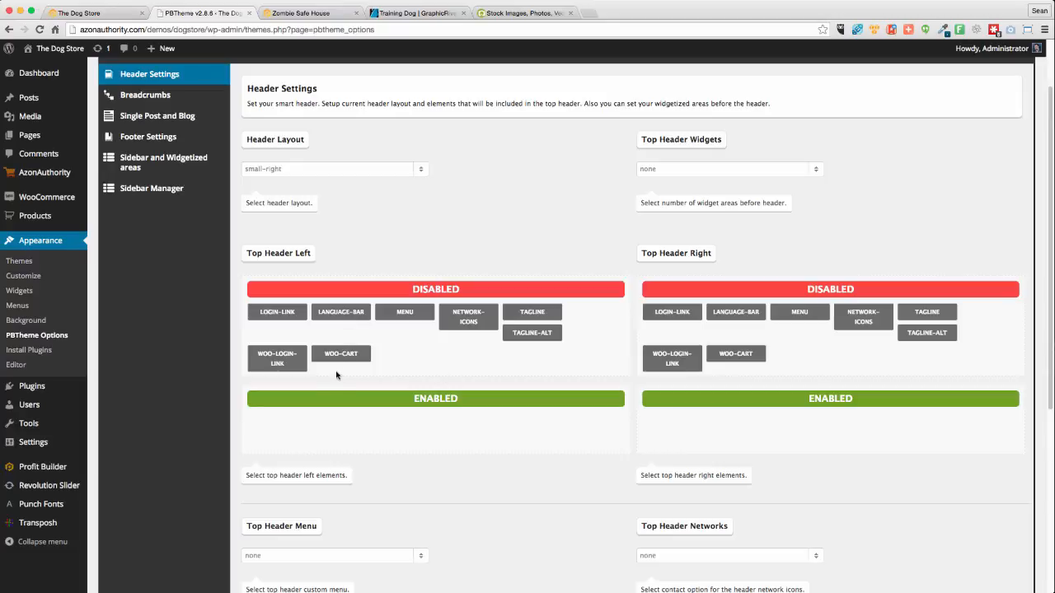
Enable LANGUAGE-BAR in Top Header Left, and WOO-CART and TAGLINE-ALT in Top Header Right
left_click_drag(361, 315, 297, 415)
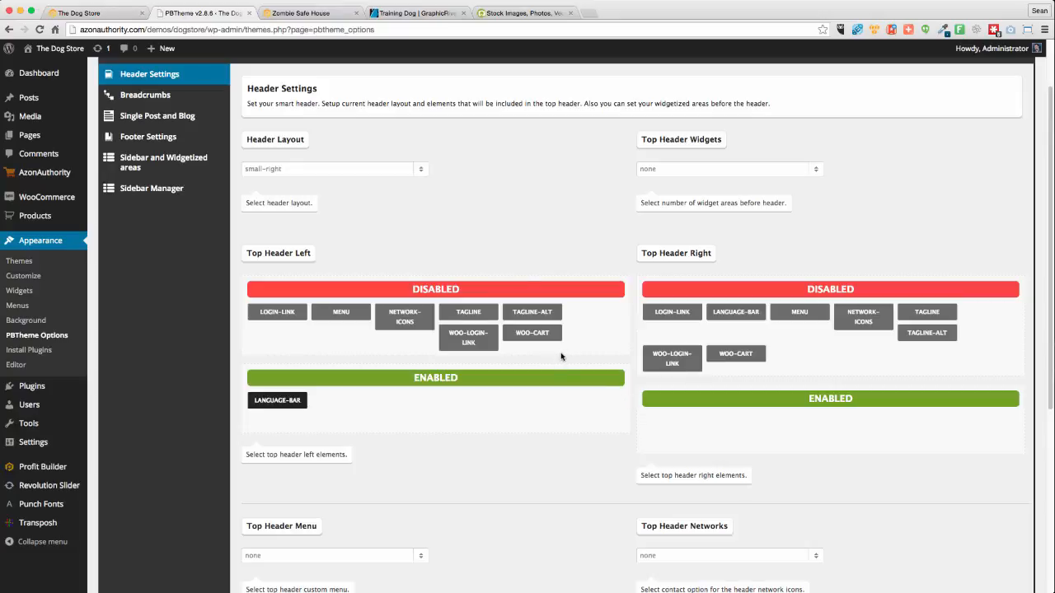
scroll(879, 417, "down", 3)
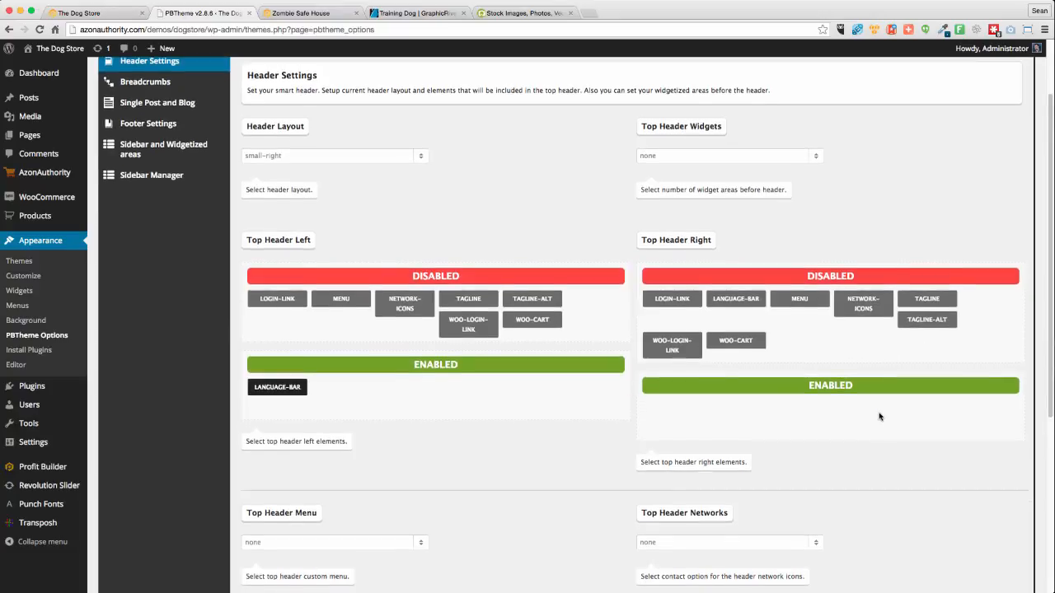
left_click_drag(737, 299, 715, 365)
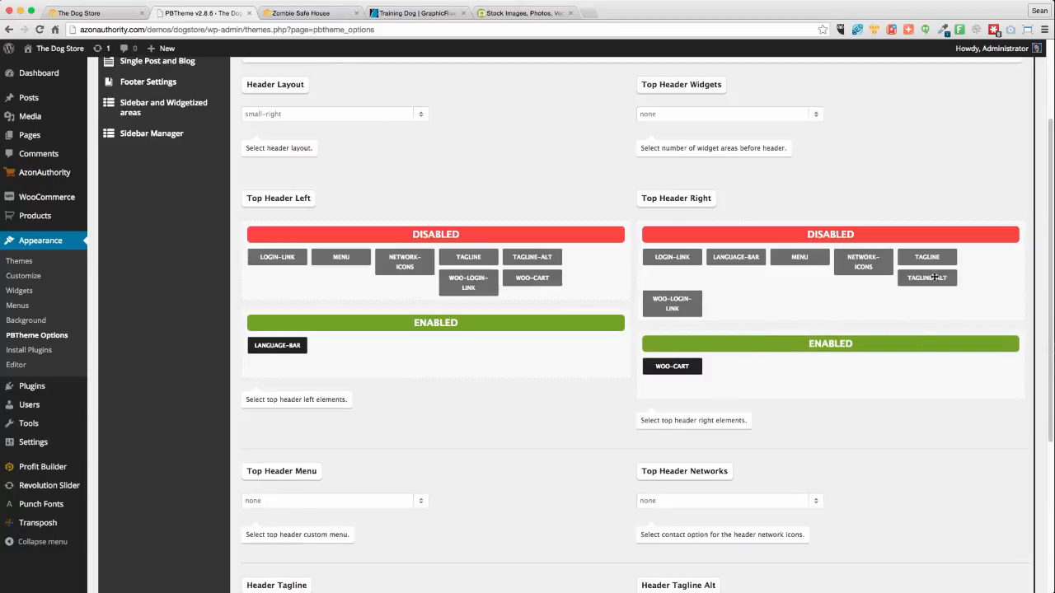
left_click_drag(933, 281, 679, 349)
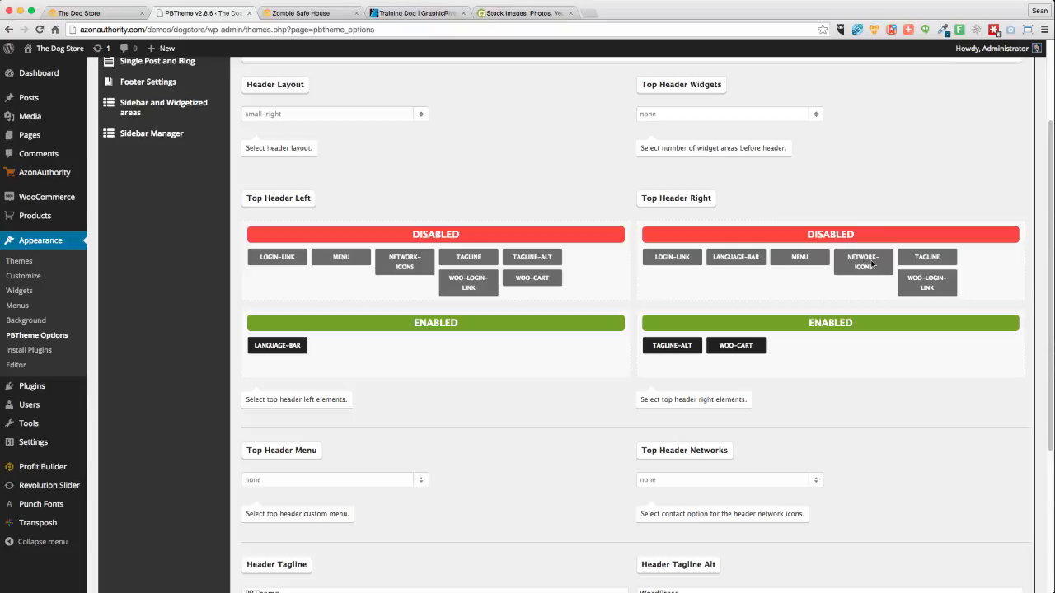
scroll(862, 414, "down", 5)
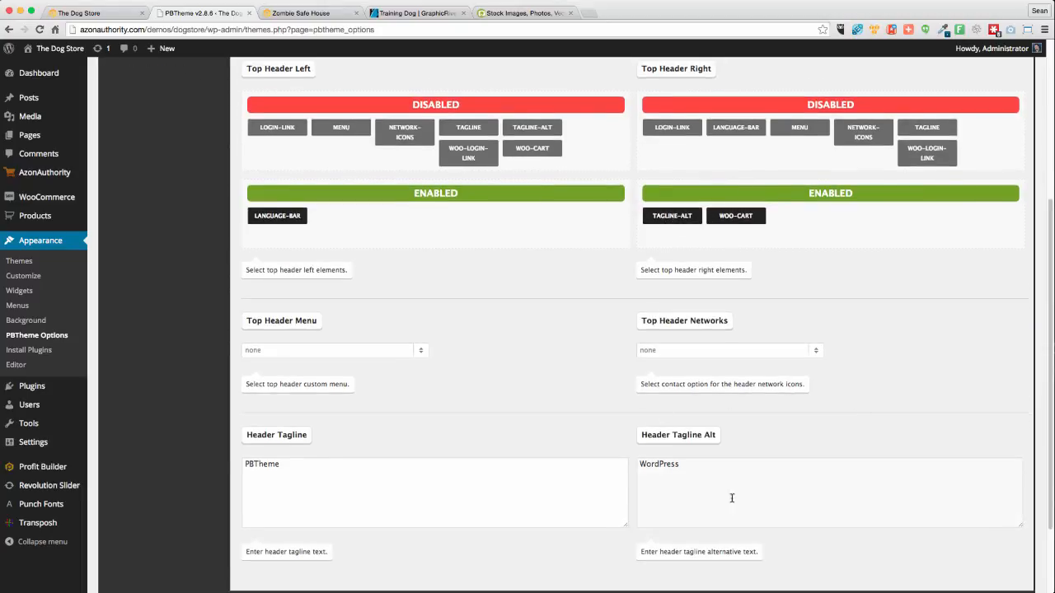
Replace 'WordPress' in the alternate tagline with a 'CALL:' phone number and save all changes
double_click(690, 469)
type("CALL: 123.456.7890")
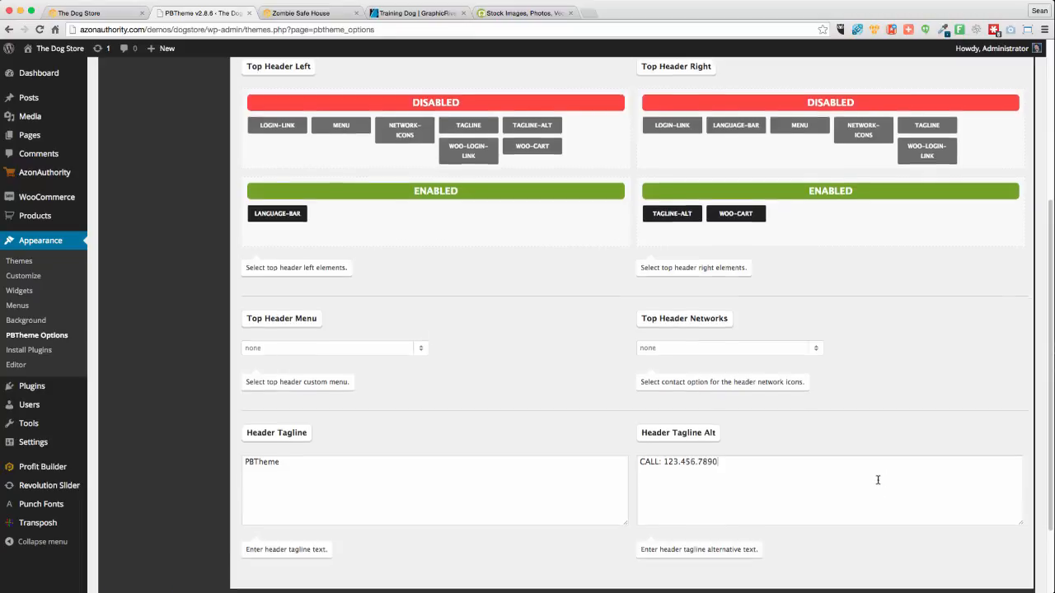
scroll(882, 483, "down", 3)
left_click(1000, 514)
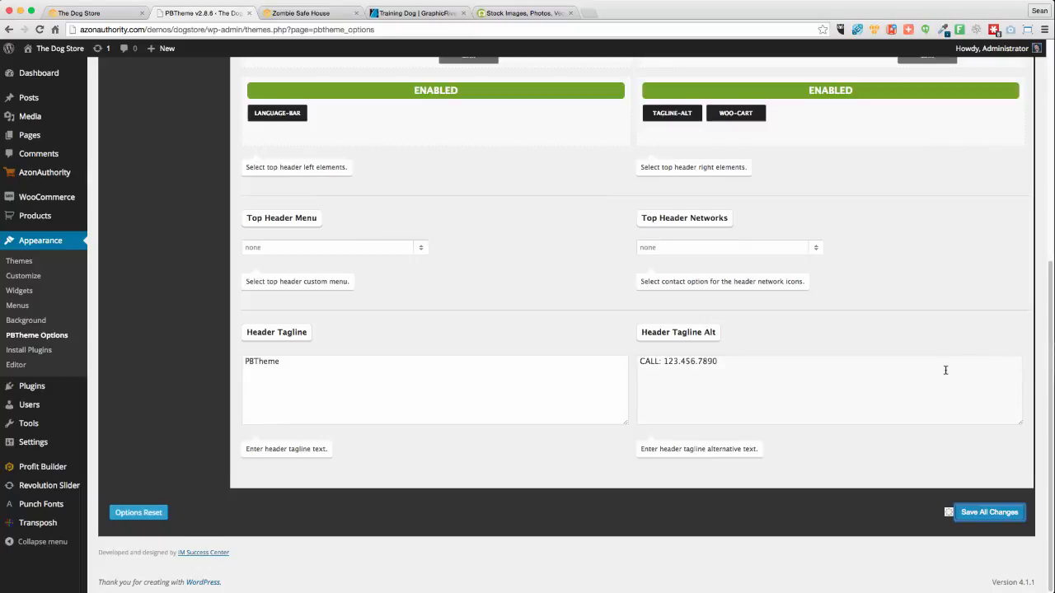
Set the Top Header Networks dropdown to 'Your first Contact!'
scroll(945, 373, "up", 3)
left_click(660, 361)
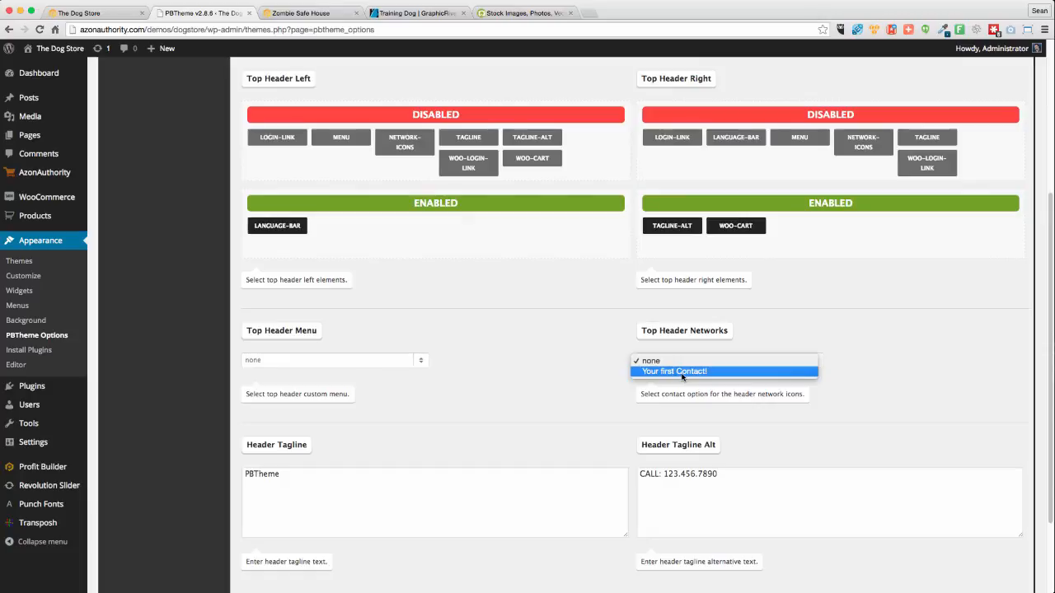
left_click(618, 345)
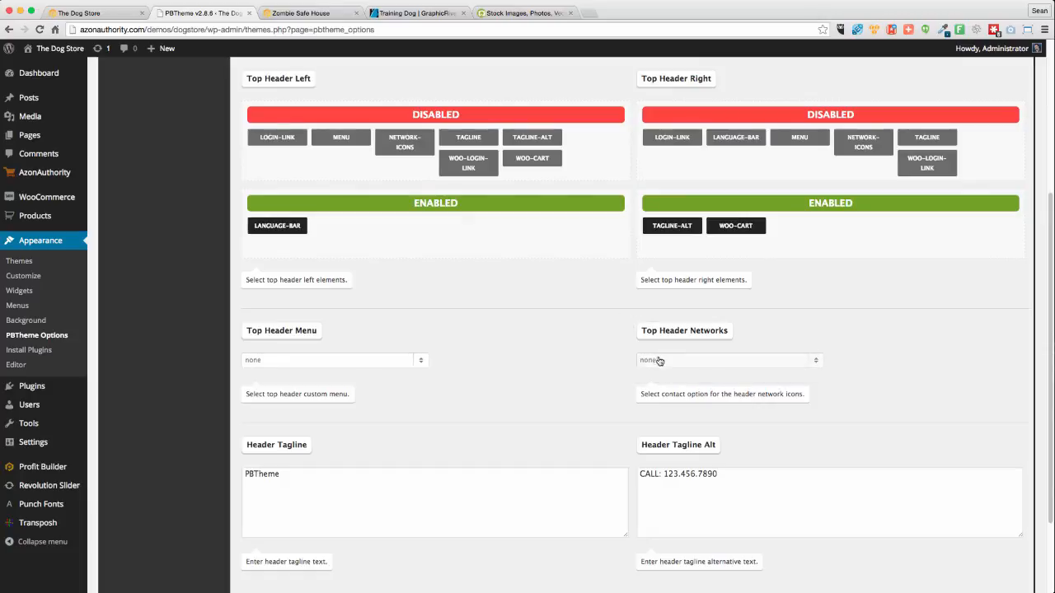
left_click(657, 361)
left_click(657, 377)
scroll(948, 427, "down", 3)
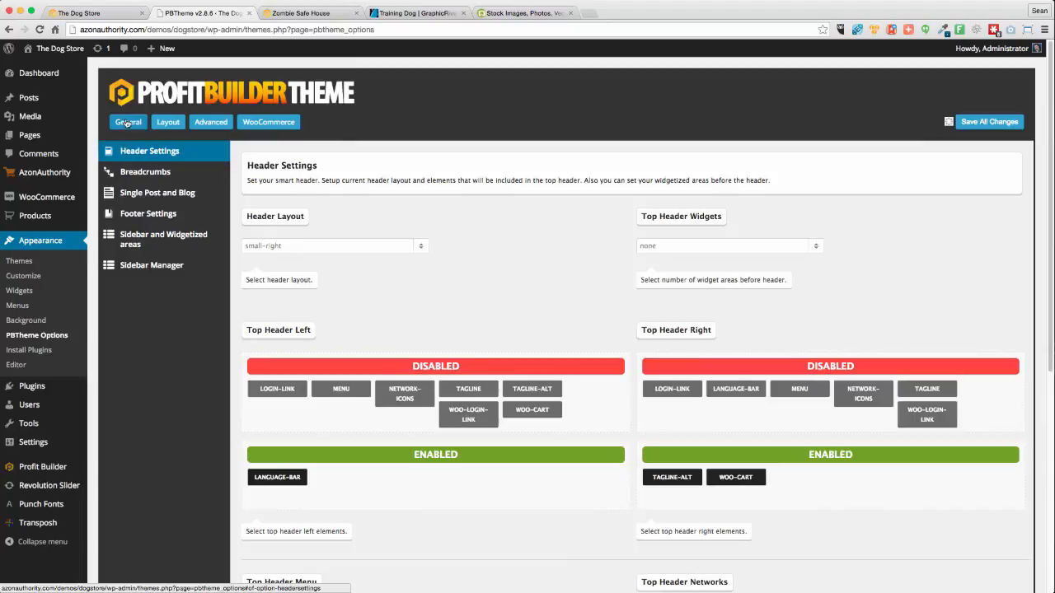
Save the theme options, then remove the picture from 'Your first Contact!' in Contact Settings
left_click(128, 122)
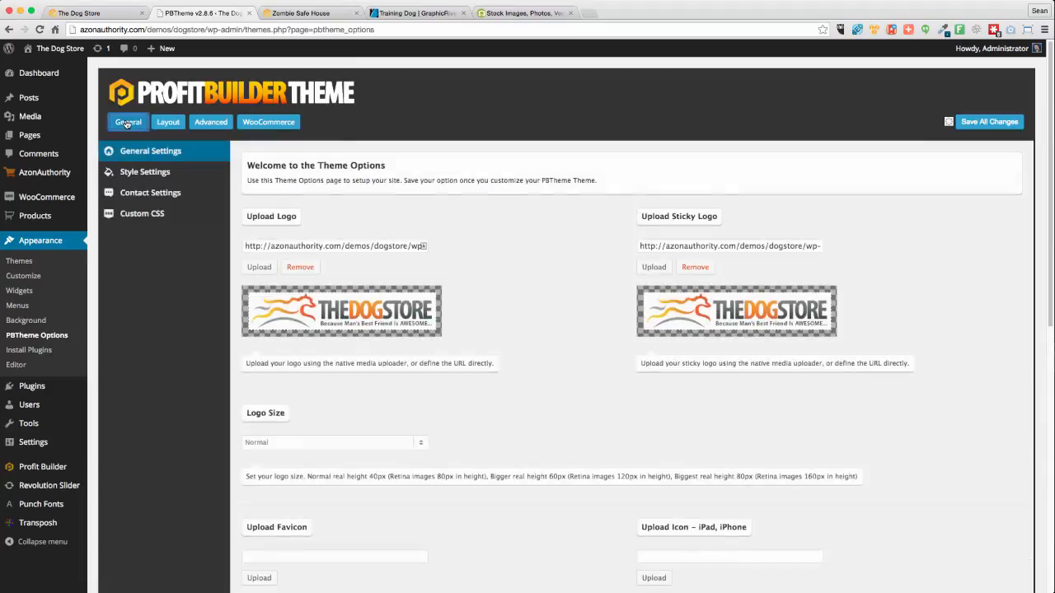
left_click(150, 192)
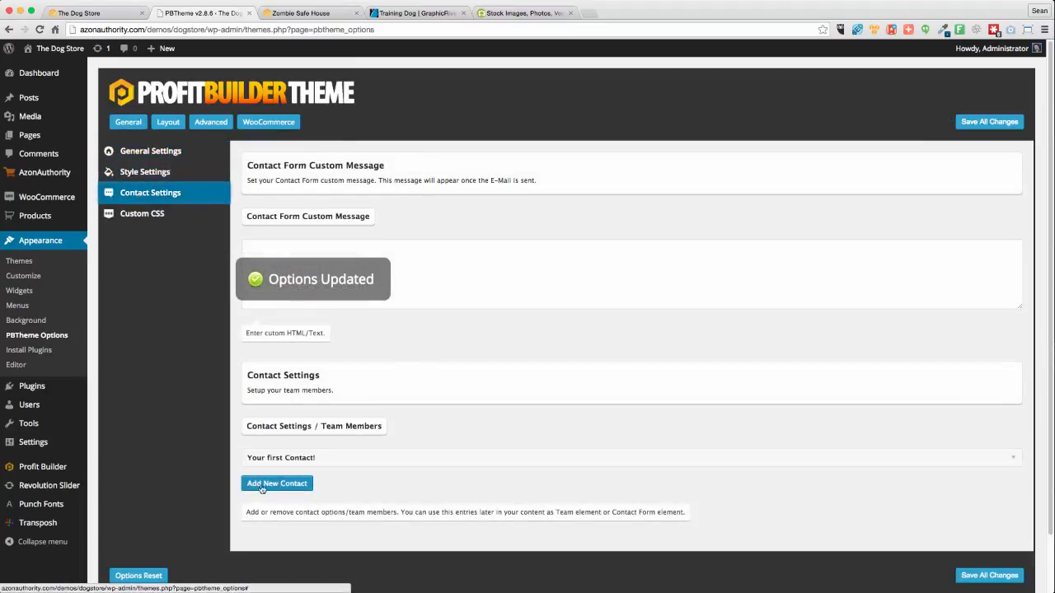
left_click(1008, 460)
scroll(519, 410, "down", 5)
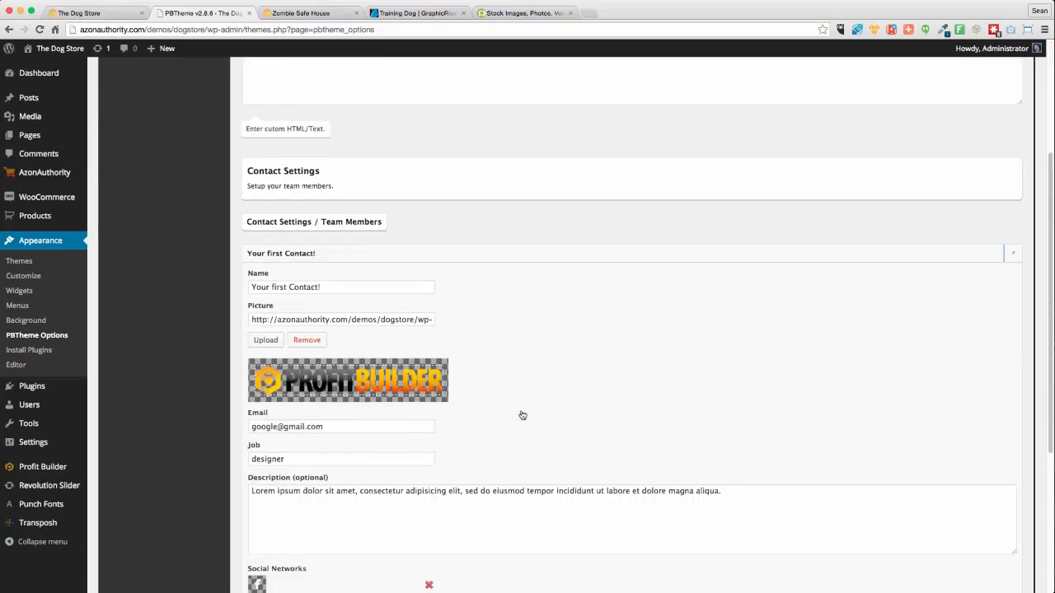
scroll(522, 409, "down", 2)
left_click(305, 257)
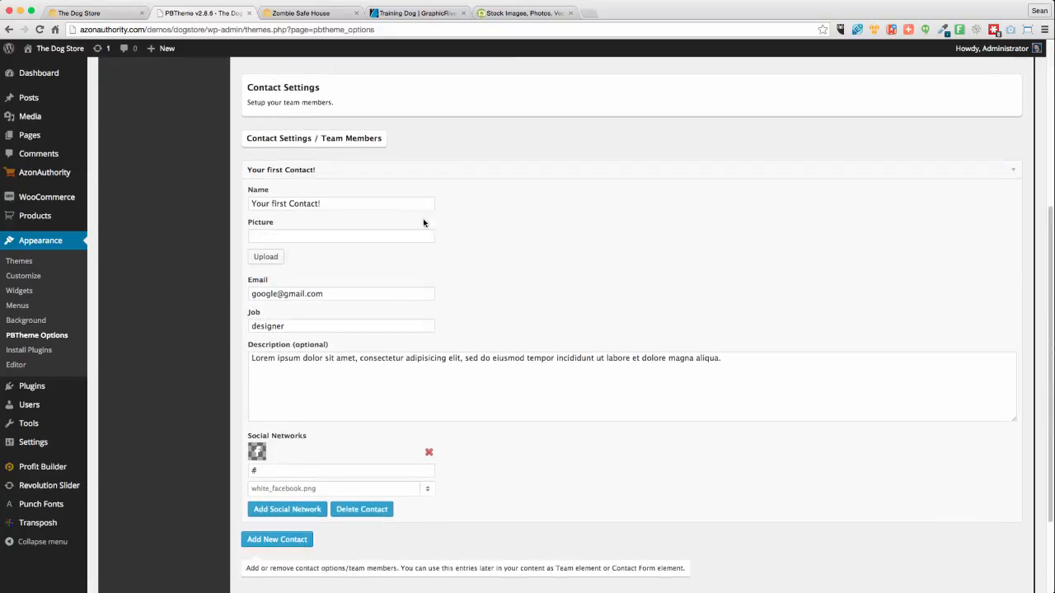
Rename the contact to 'Site Contact' and add a second social network entry
triple_click(330, 204)
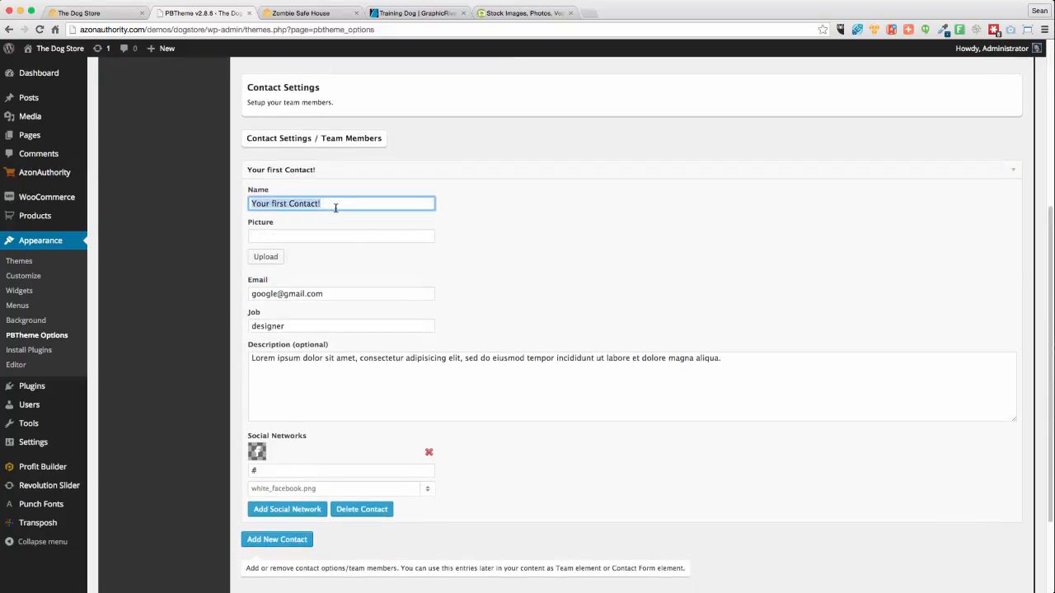
type("Si")
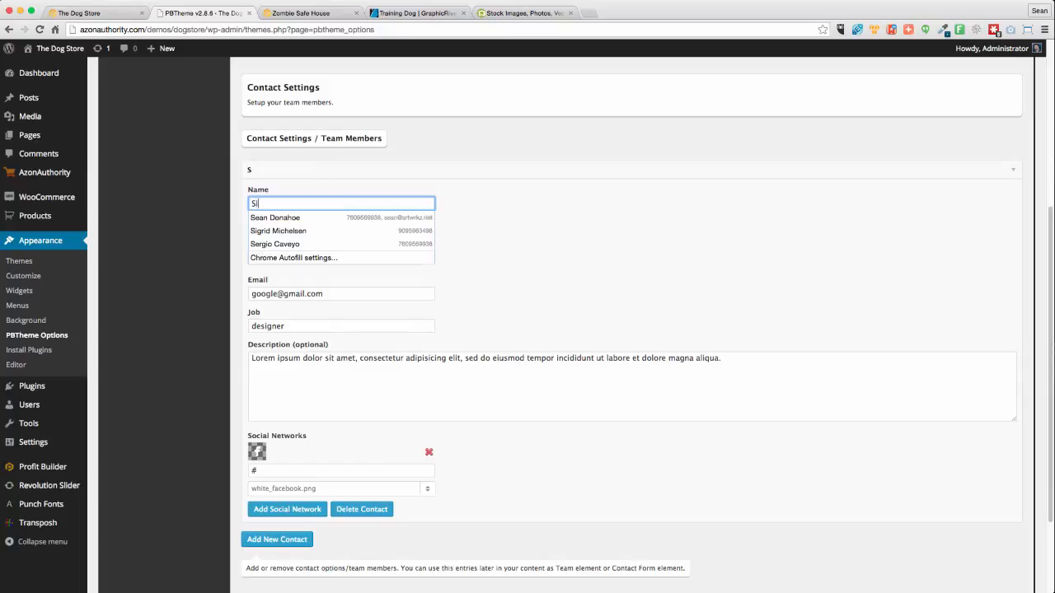
type("te Contact")
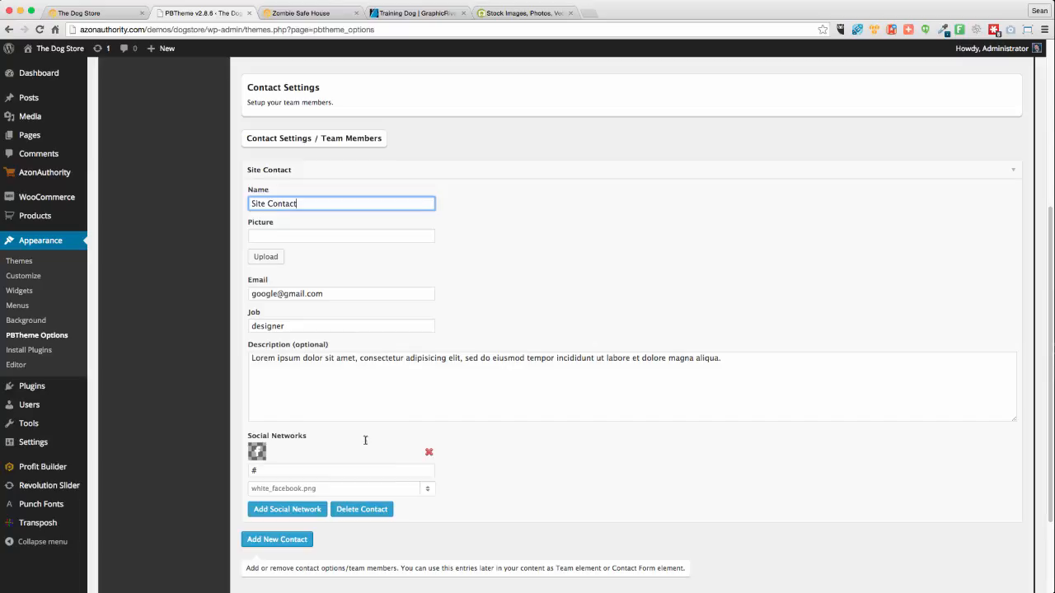
left_click(607, 500)
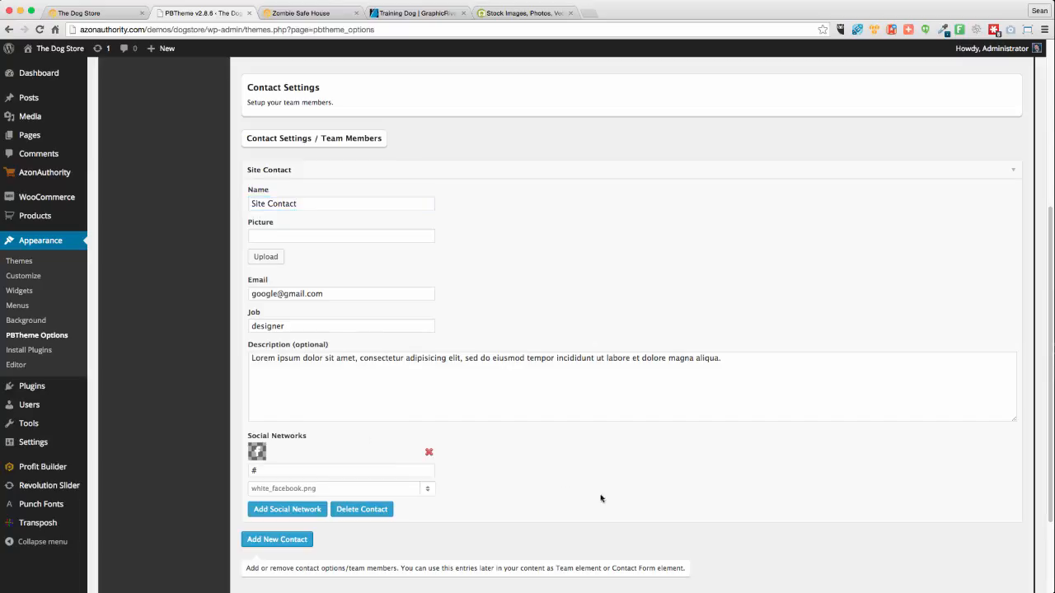
left_click(265, 471)
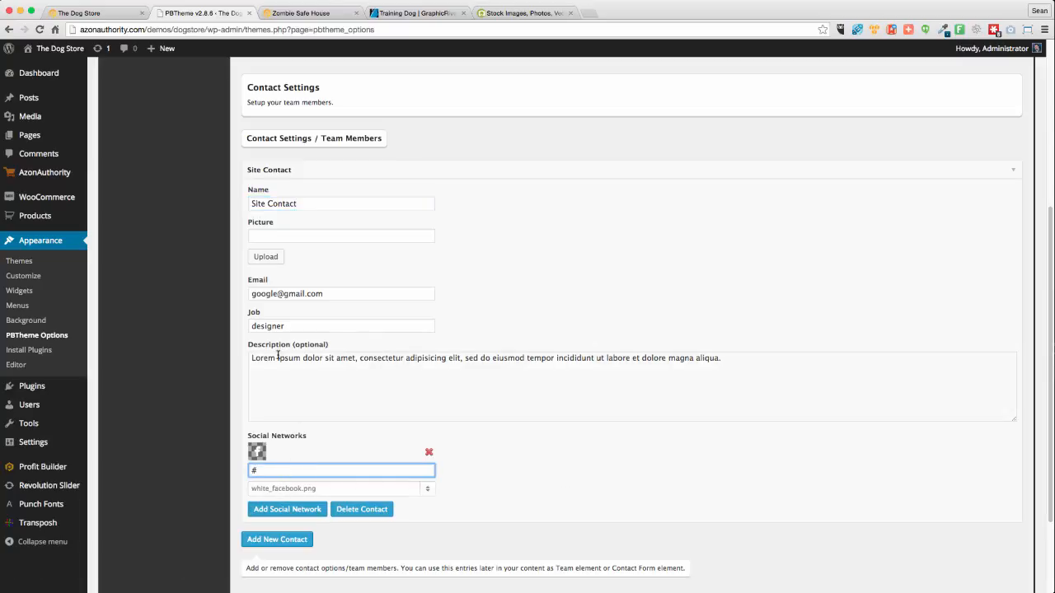
left_click(305, 508)
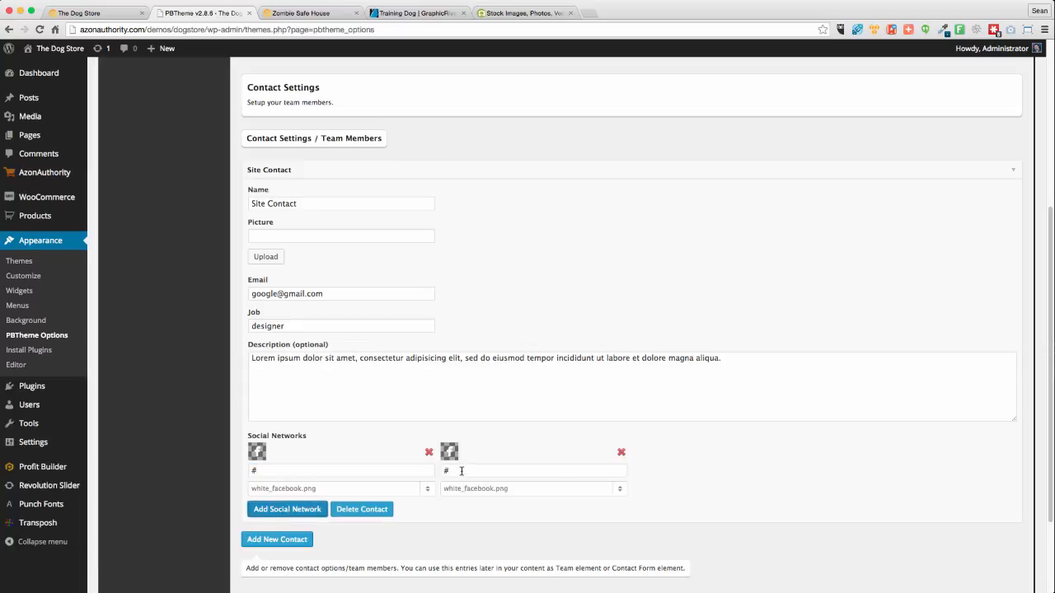
Set the first network's icon to dark_facebook.png
left_click(483, 492)
scroll(520, 497, "down", 3)
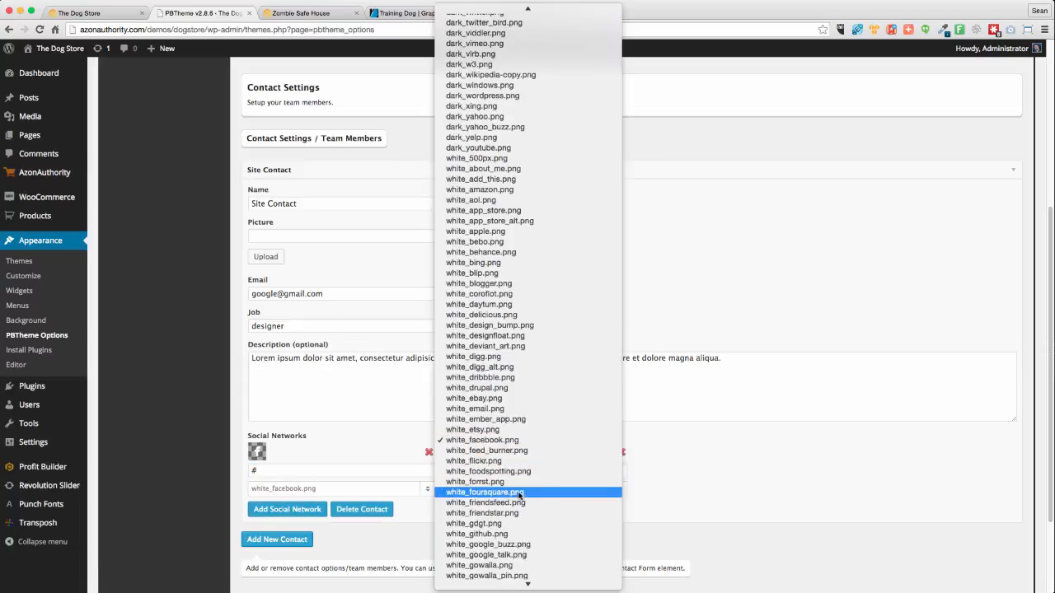
scroll(533, 502, "down", 4)
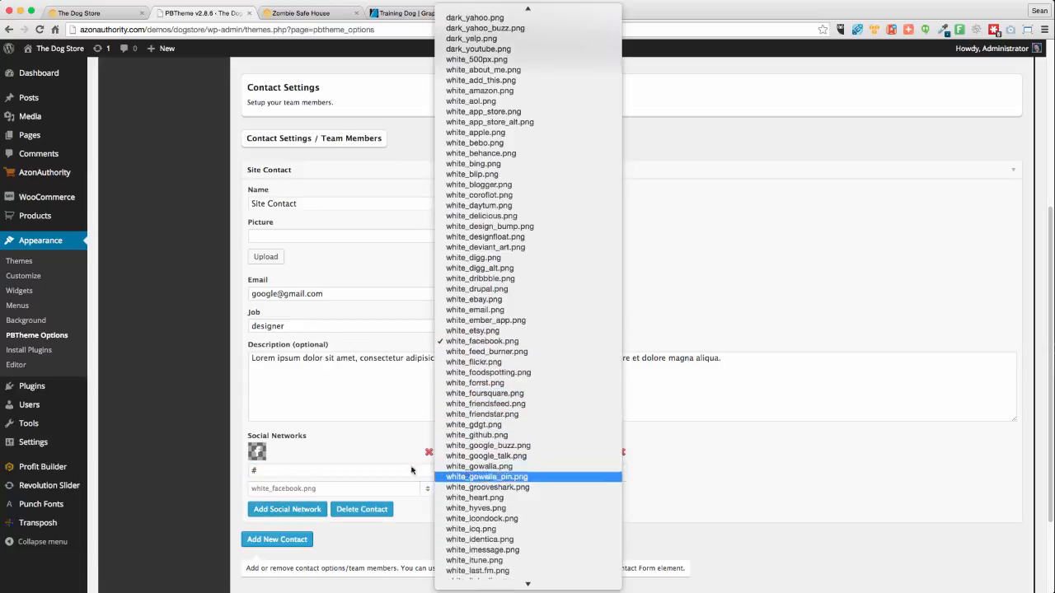
left_click(351, 458)
left_click(272, 489)
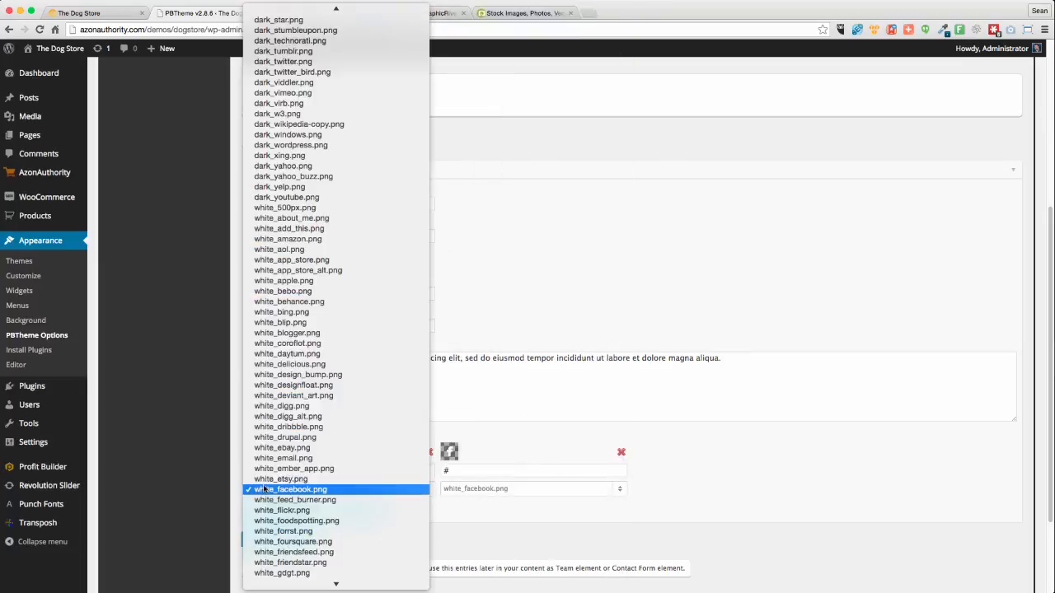
scroll(329, 404, "up", 10)
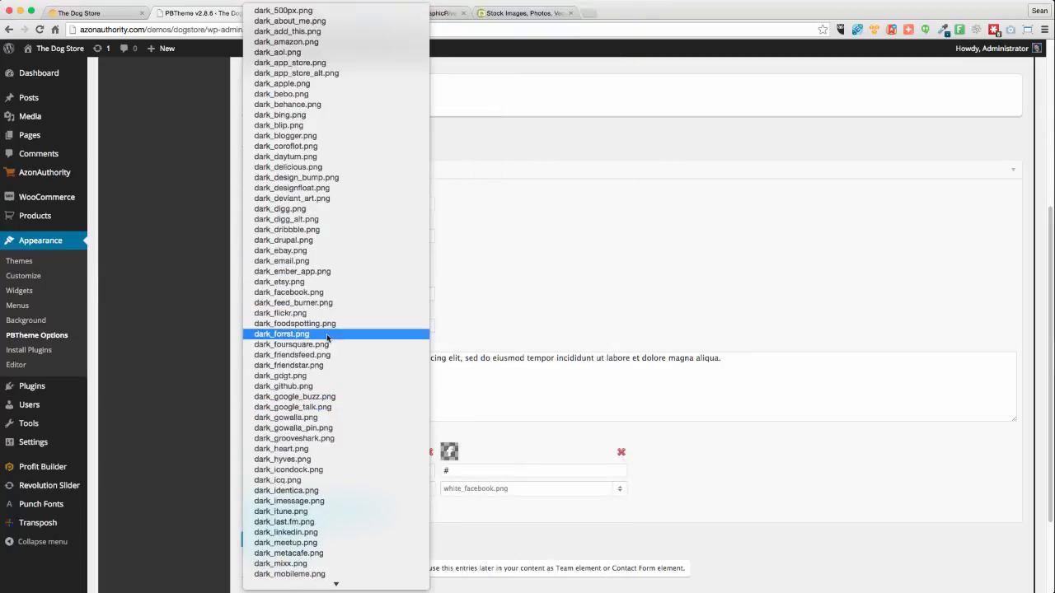
left_click(307, 293)
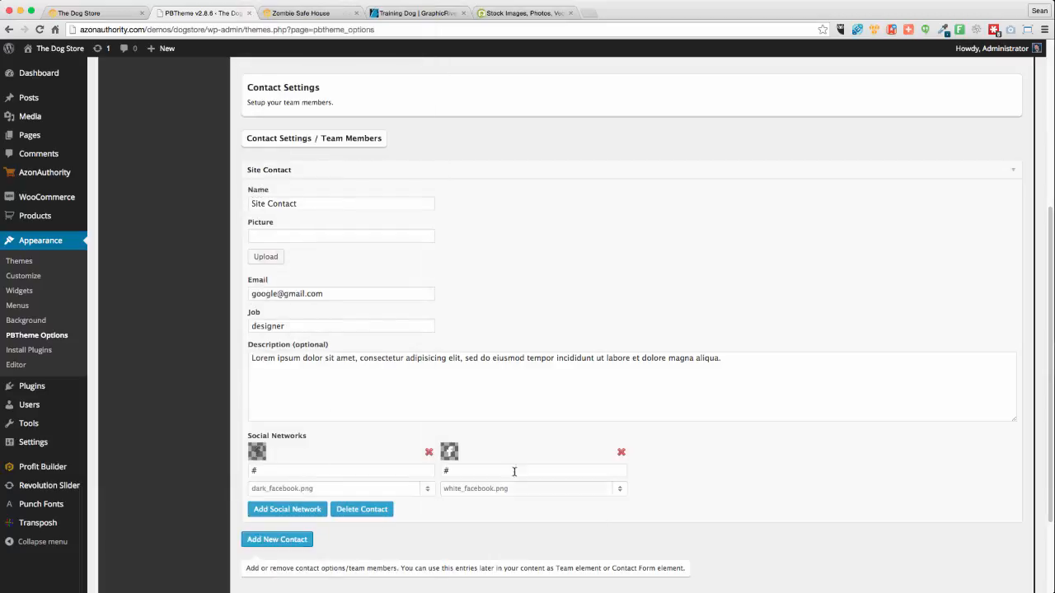
Set the second network's icon to dark_twitter.png
left_click(477, 471)
left_click(479, 489)
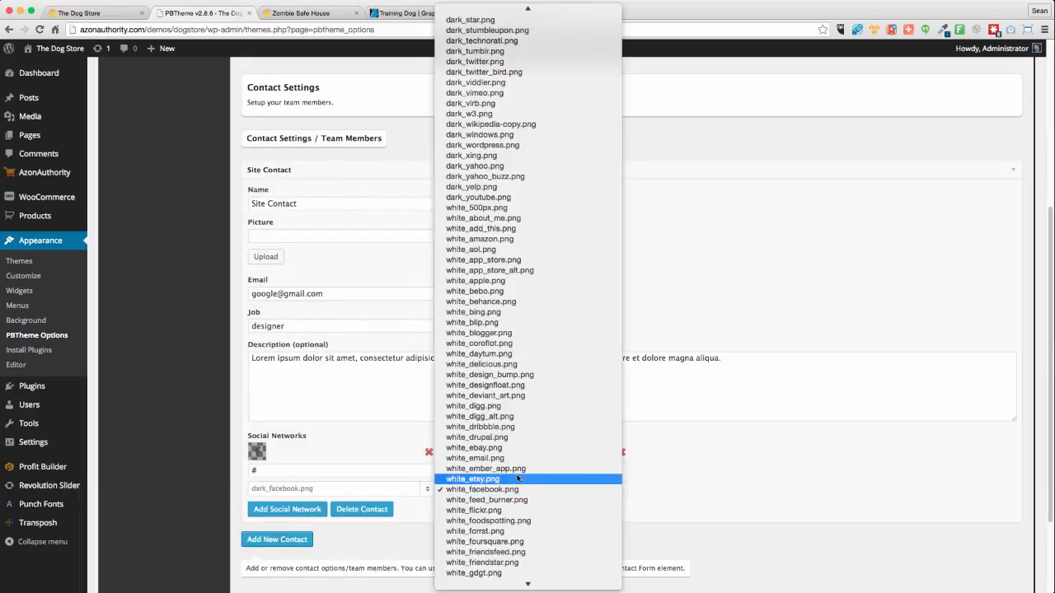
scroll(520, 495, "up", 15)
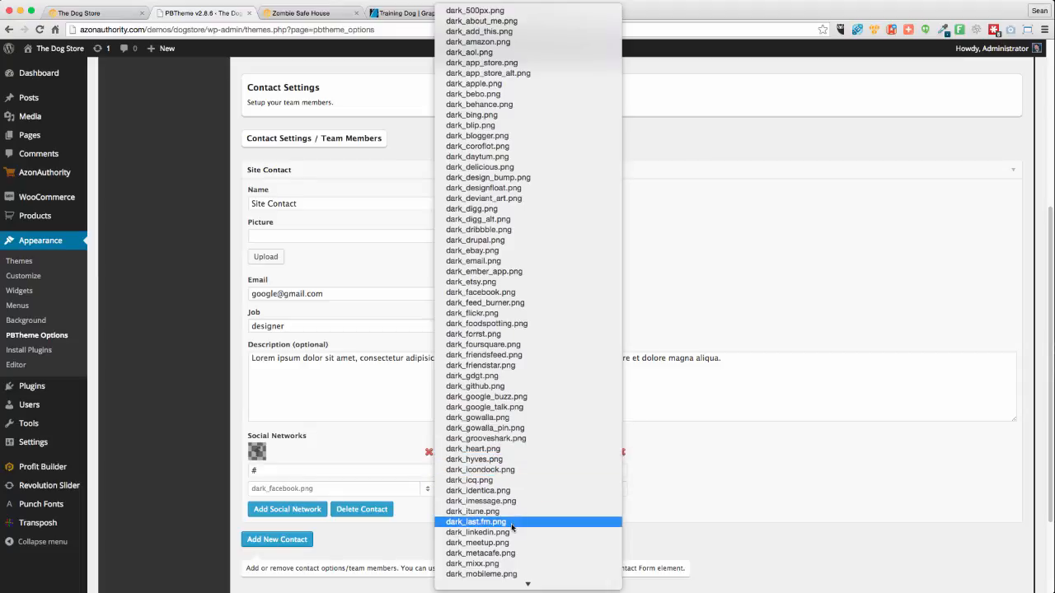
scroll(518, 528, "down", 12)
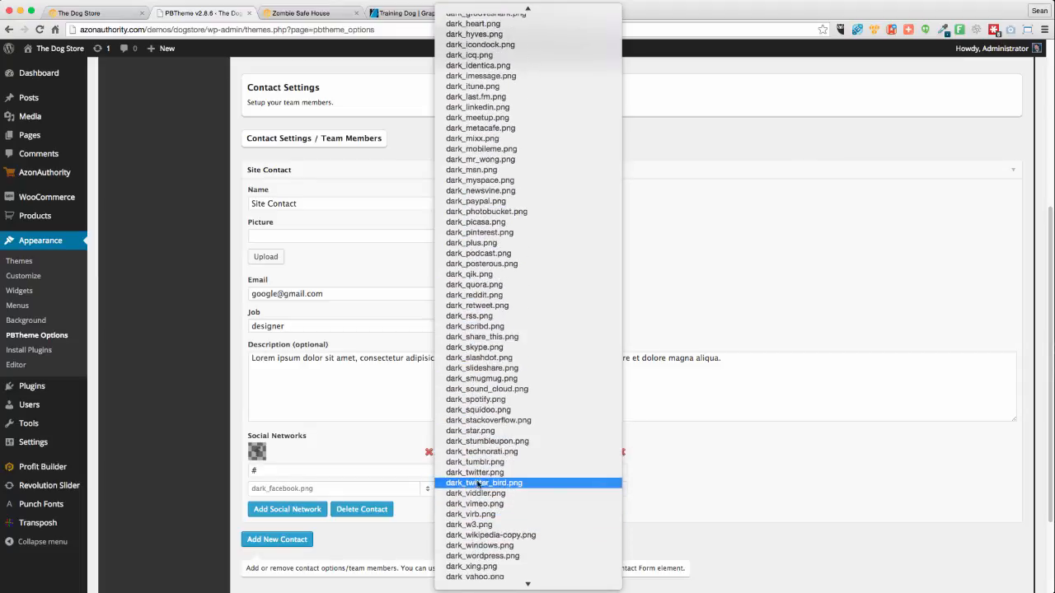
left_click(713, 526)
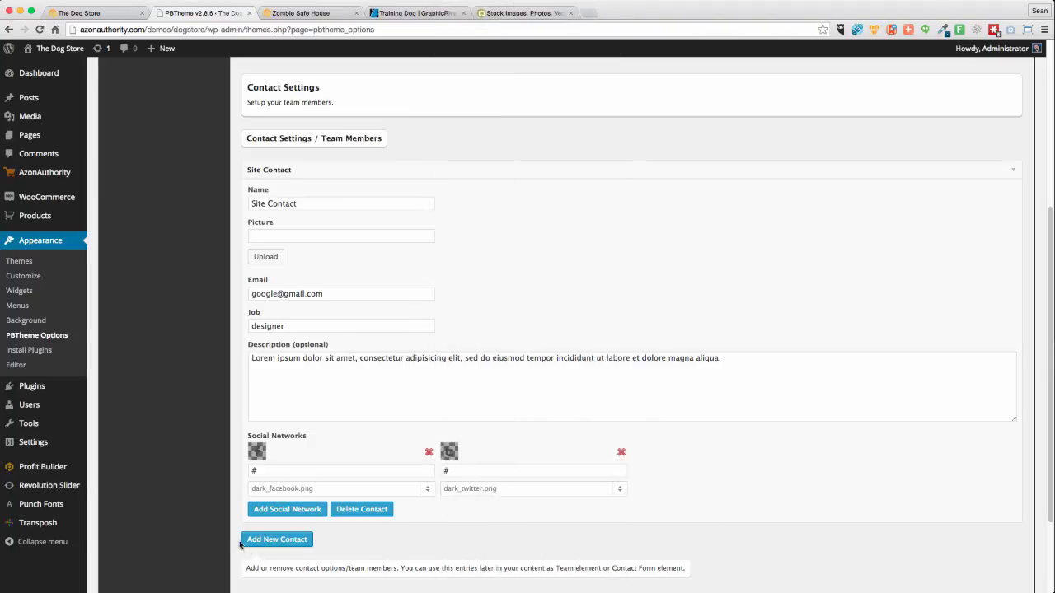
Add a third social network with the dark_youtube.png icon
left_click(308, 511)
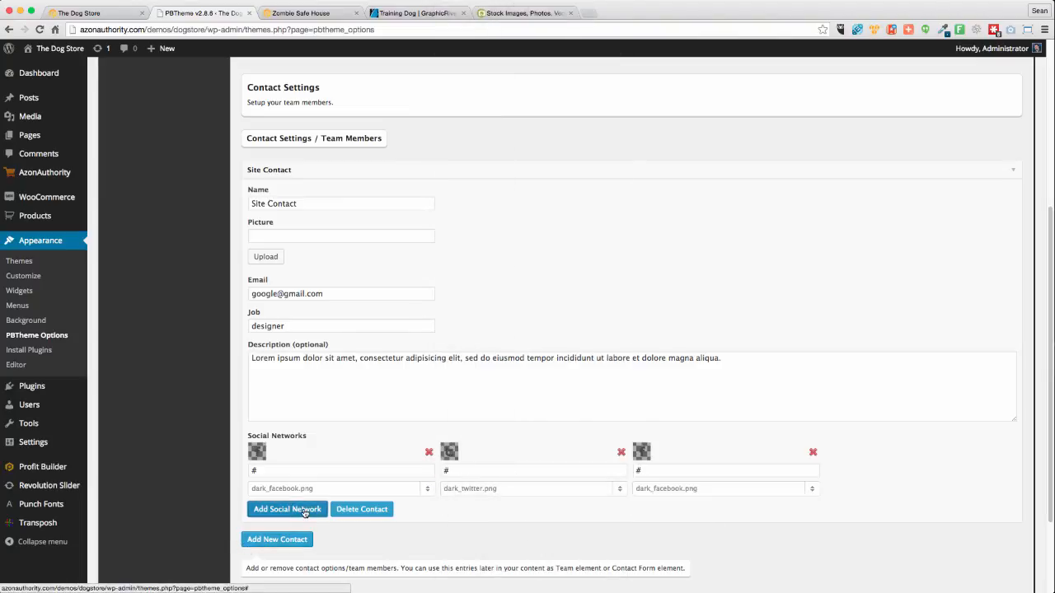
left_click(807, 490)
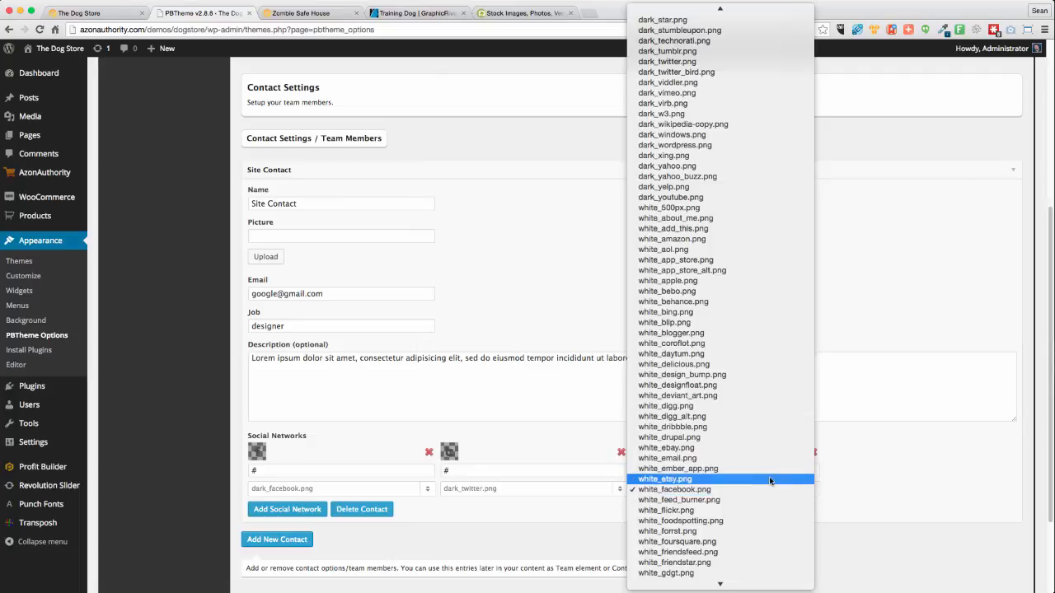
scroll(769, 478, "up", 3)
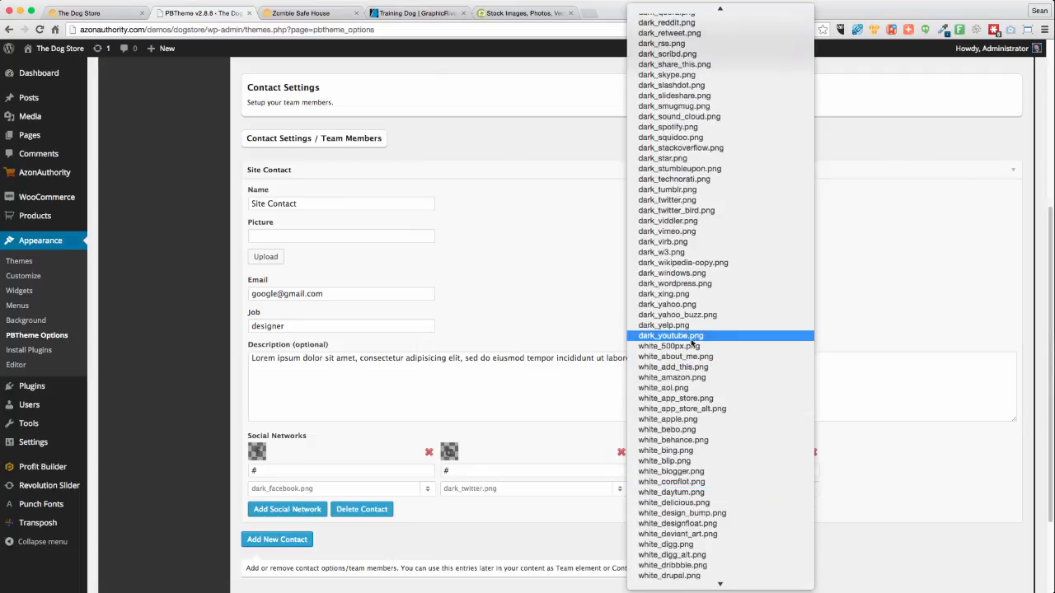
left_click(688, 337)
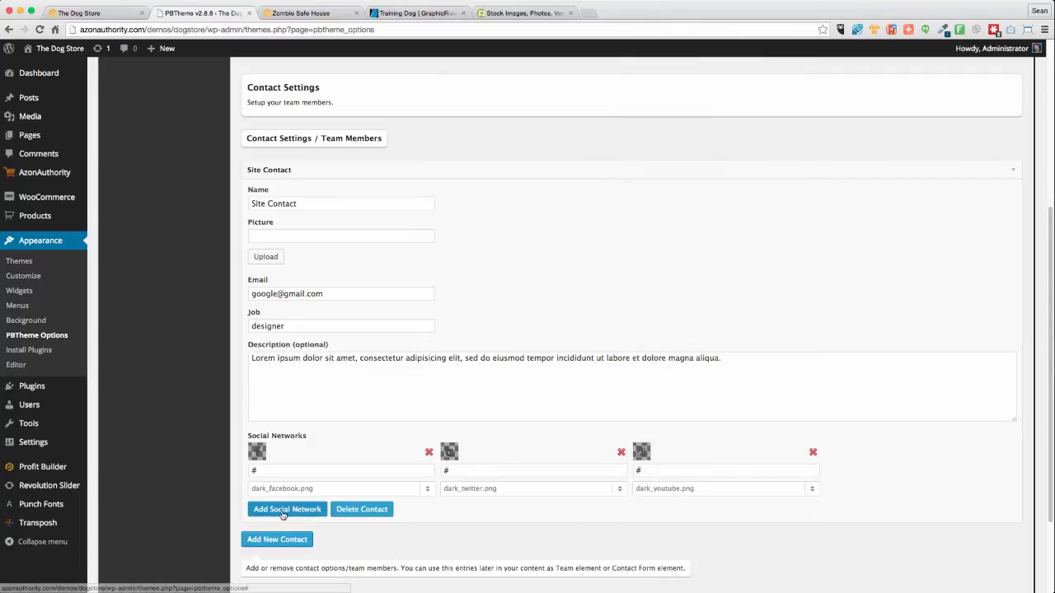
Add a second contact and save all theme option changes
left_click(257, 540)
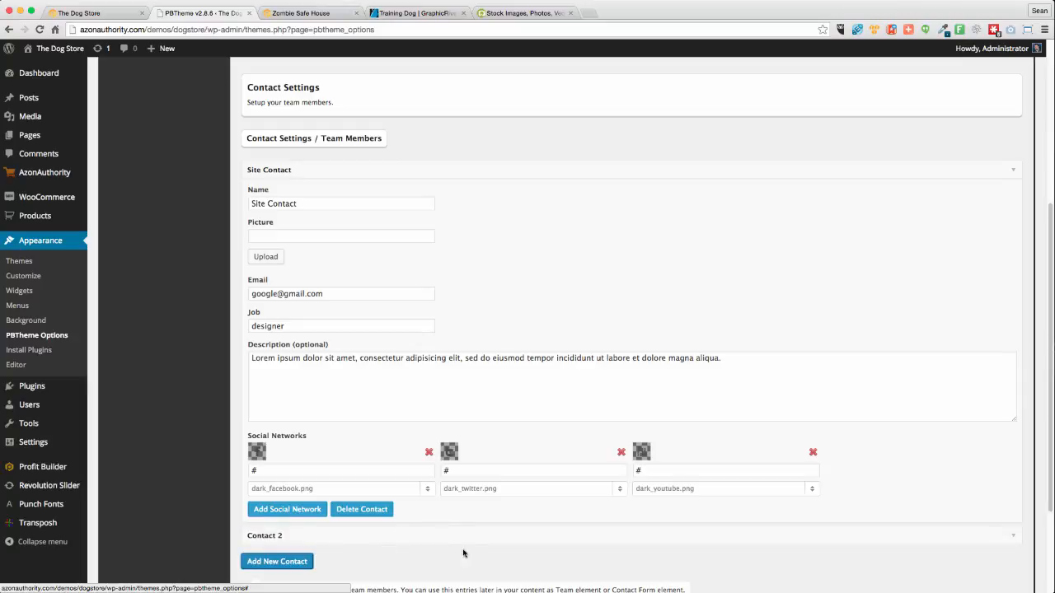
scroll(721, 500, "down", 3)
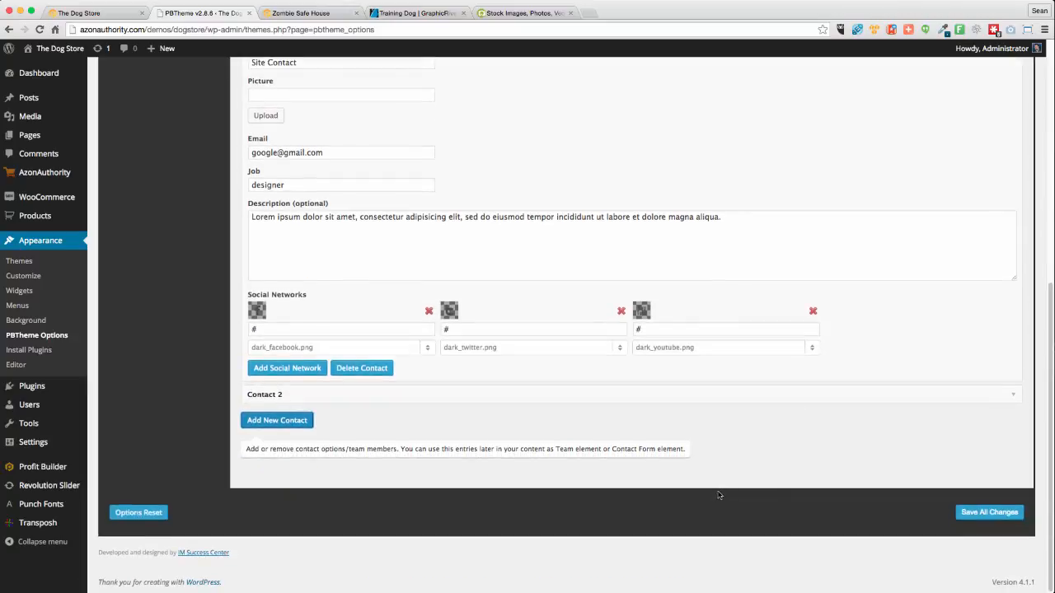
left_click(980, 512)
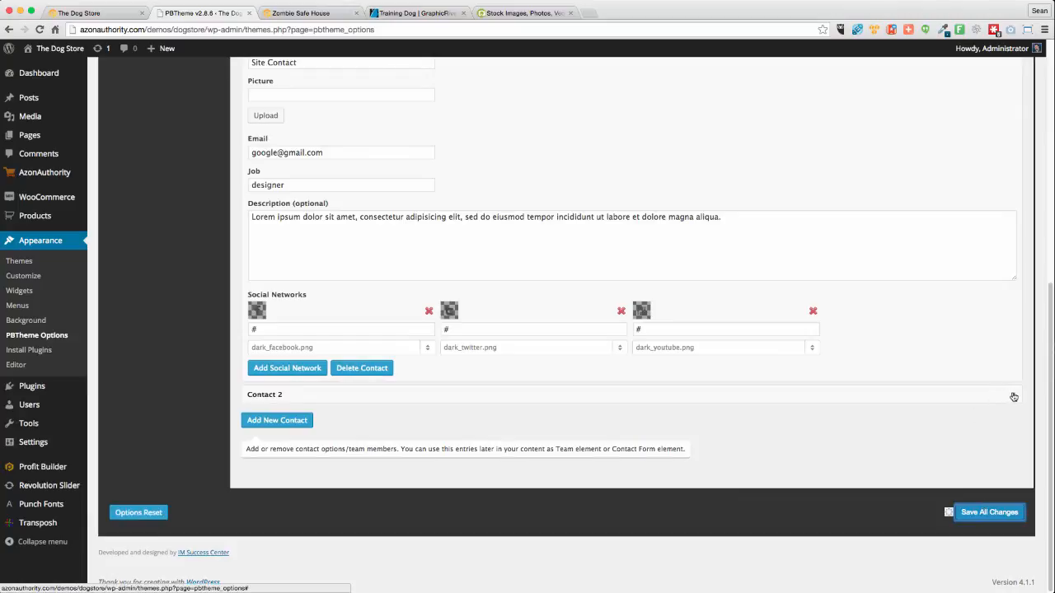
scroll(494, 363, "up", 5)
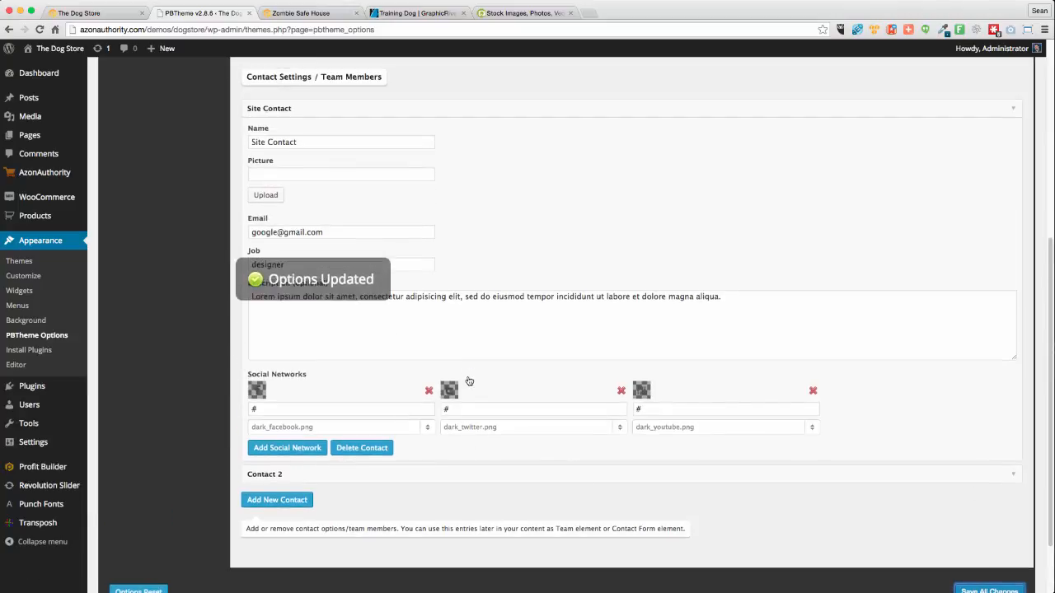
scroll(468, 380, "up", 2)
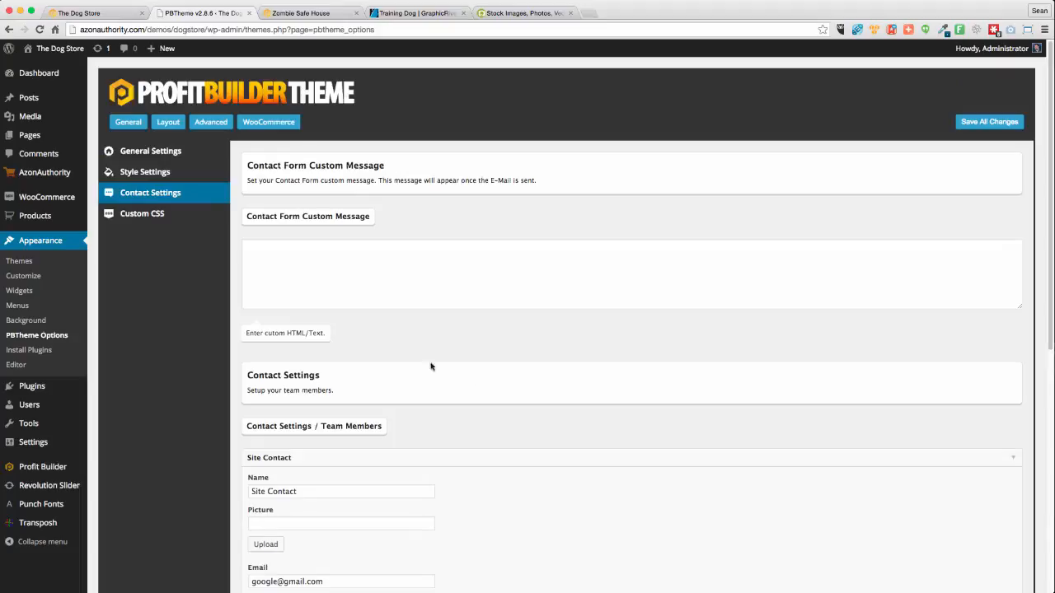
Move NETWORK-ICONS into Top Header Right's Enabled list, keeping the small-right layout and widget areas unchanged
left_click(159, 126)
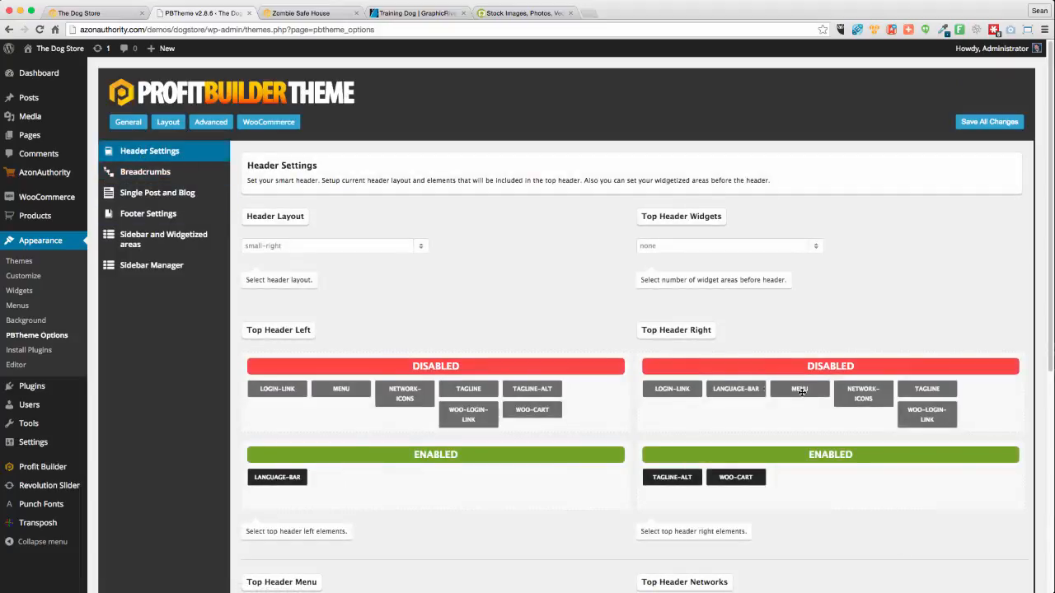
left_click_drag(881, 396, 754, 474)
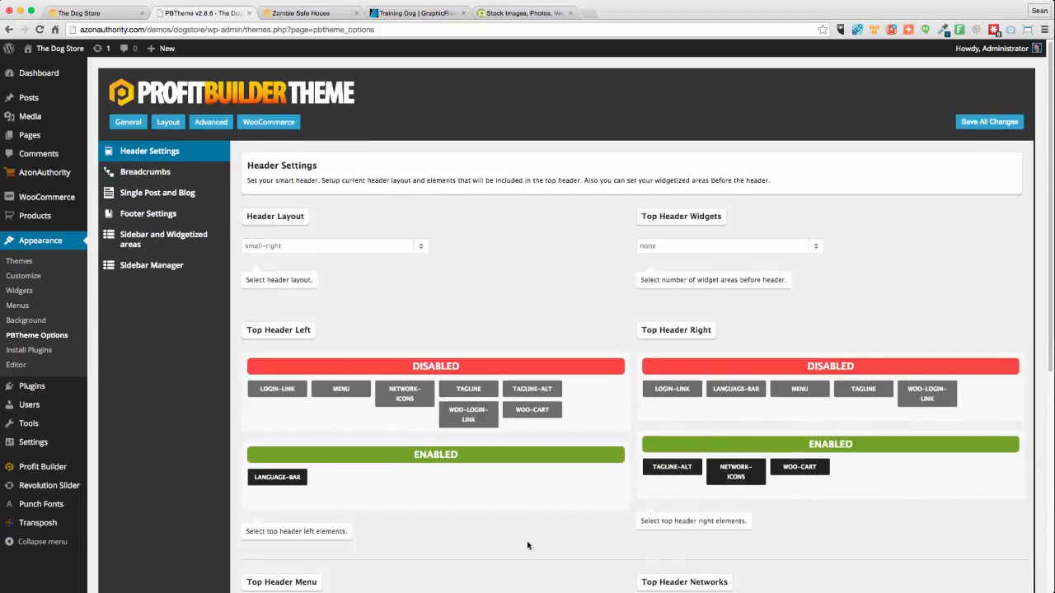
scroll(527, 545, "down", 1)
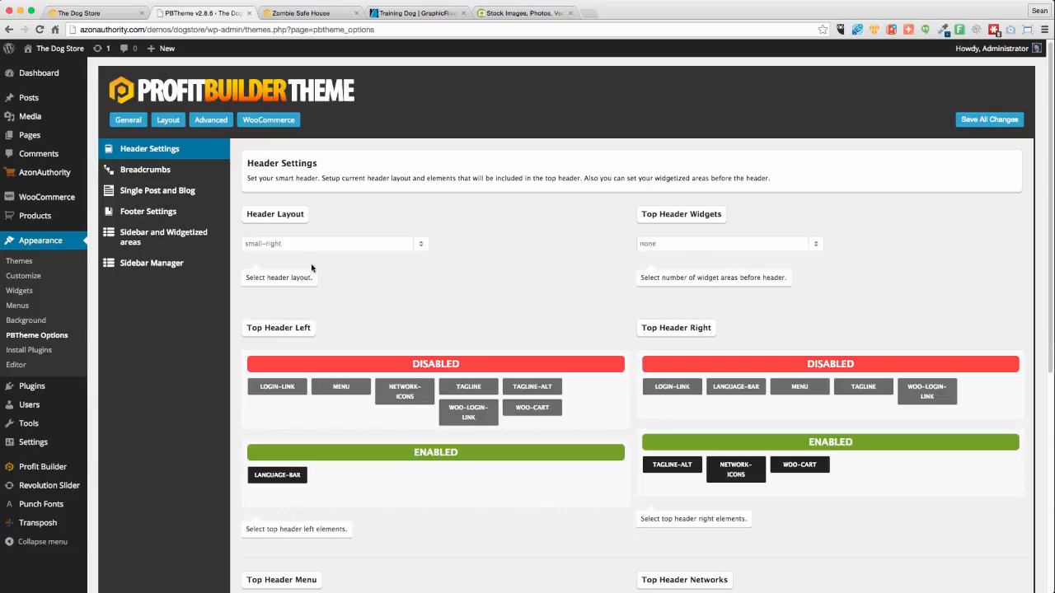
left_click(295, 247)
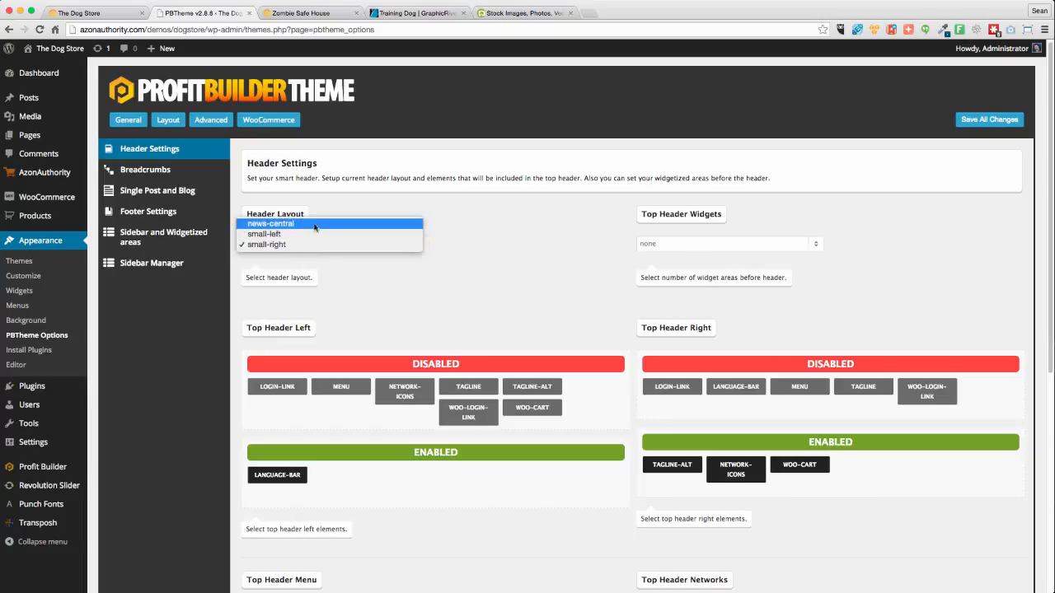
left_click(366, 209)
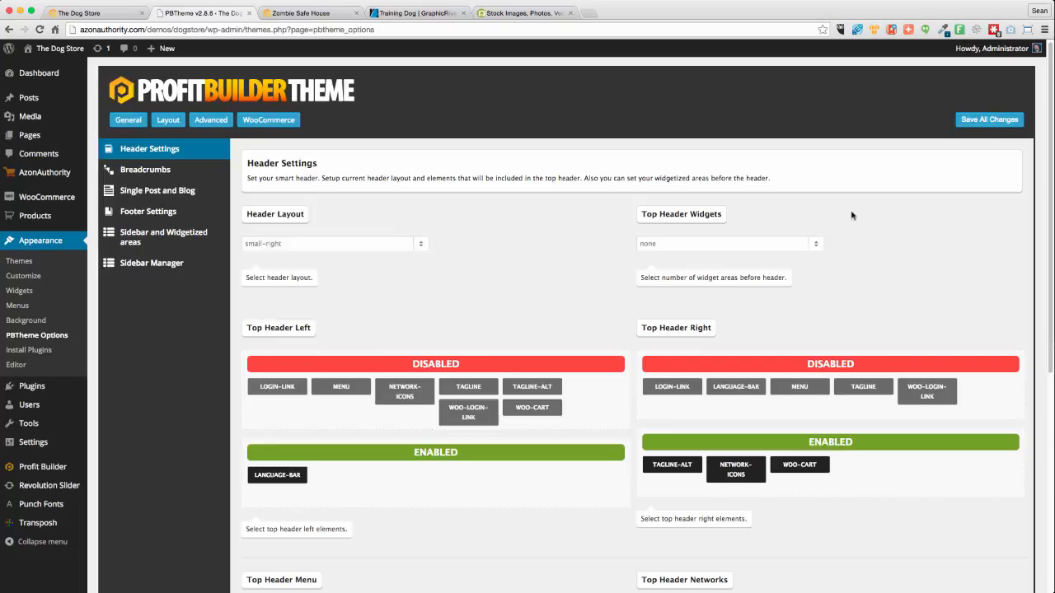
left_click(718, 242)
left_click(824, 217)
left_click(322, 14)
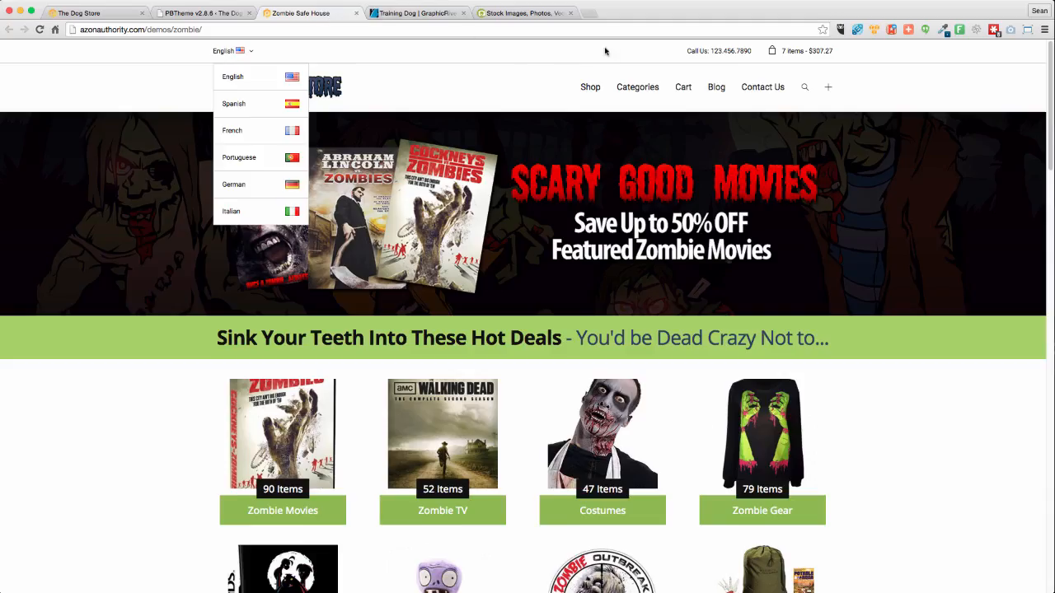
left_click(838, 90)
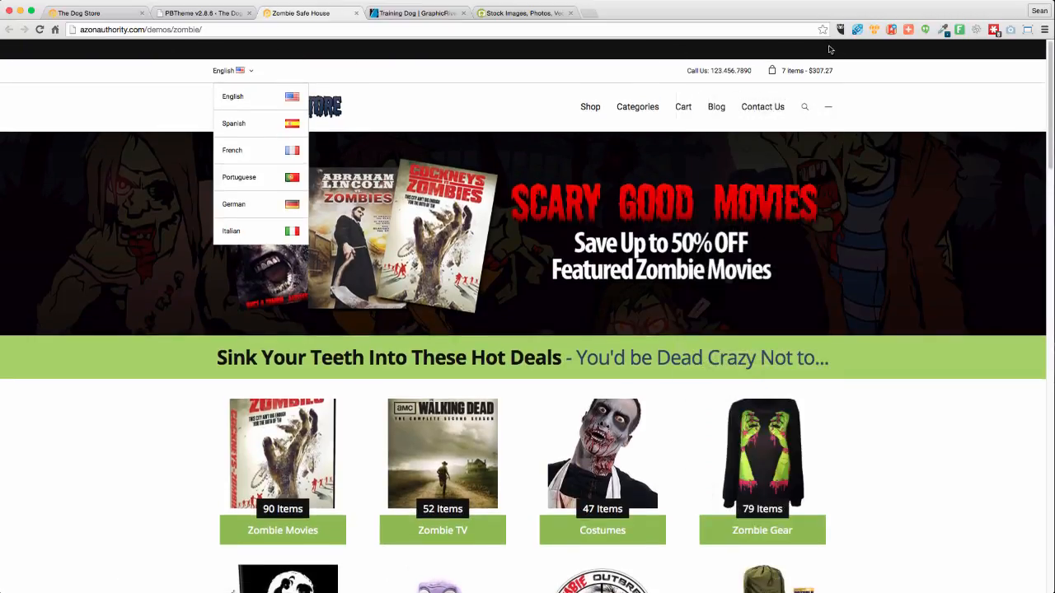
left_click(829, 107)
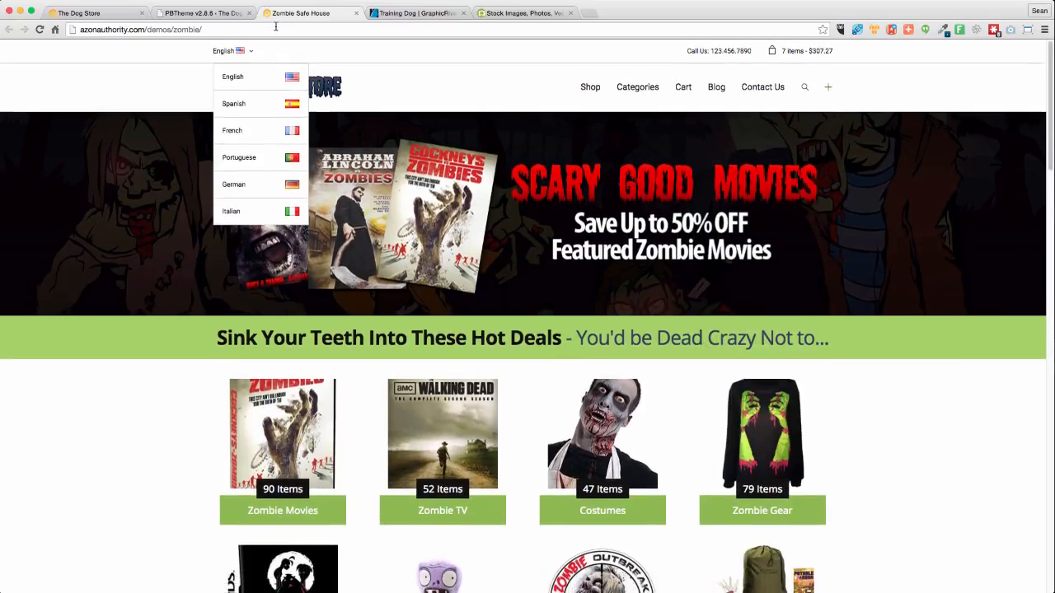
left_click(196, 14)
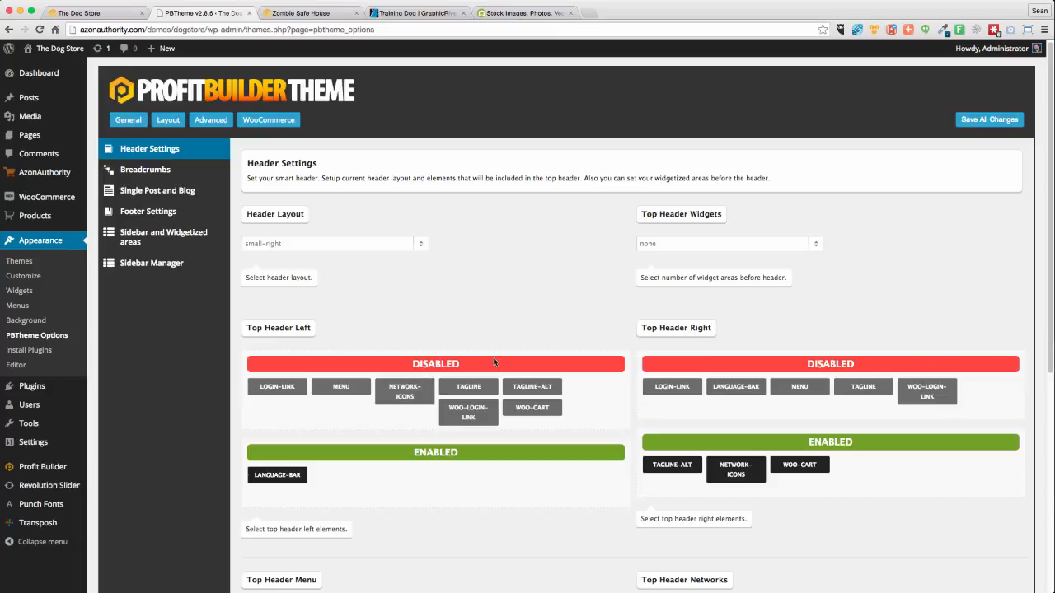
scroll(533, 348, "down", 8)
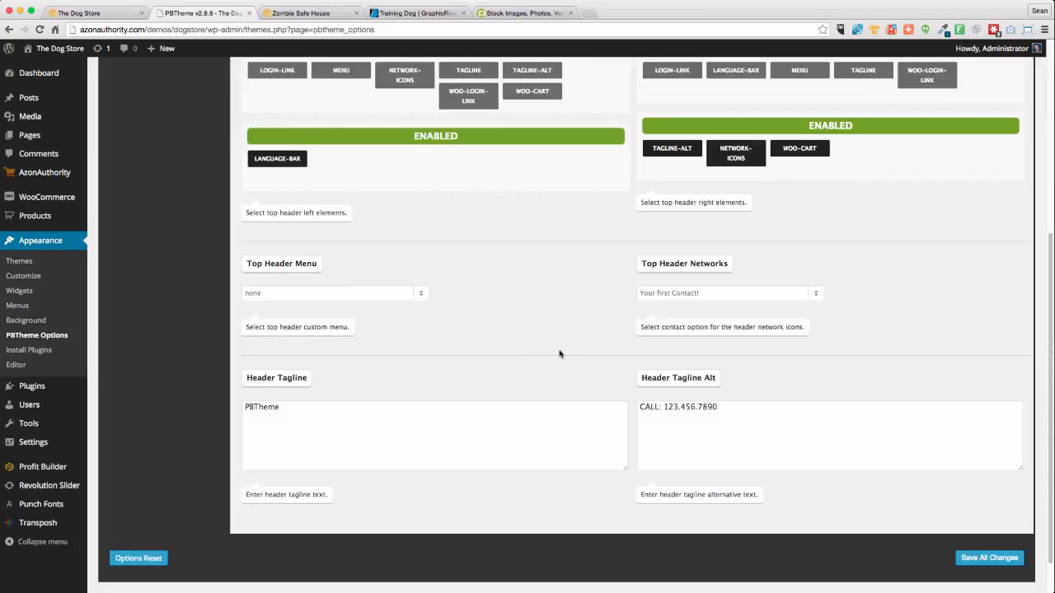
scroll(552, 356, "up", 8)
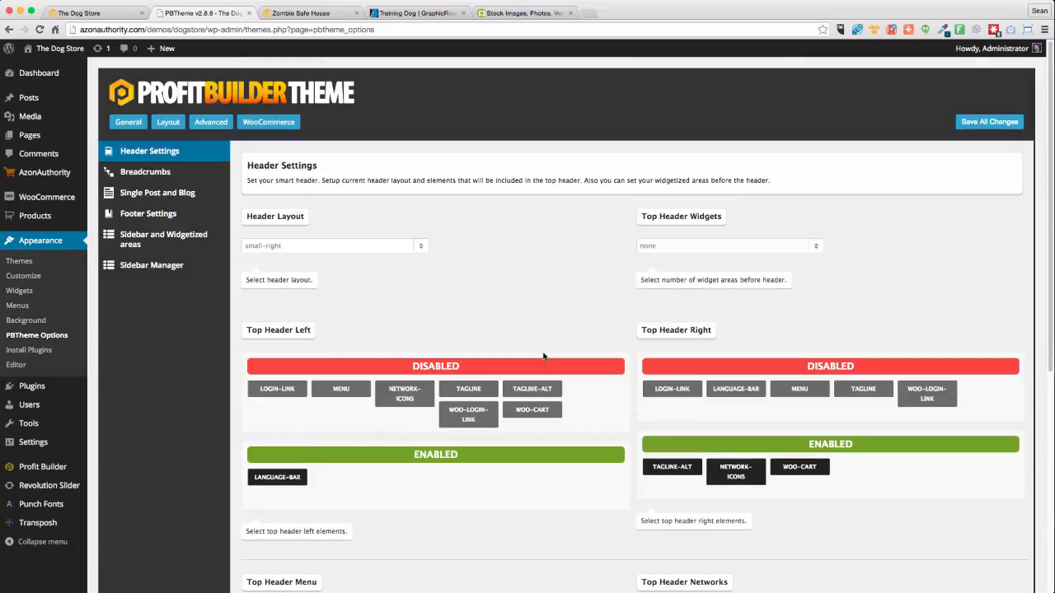
Review Breadcrumbs and Single Post options, toggling Hide Featured Image on and back off
left_click(138, 175)
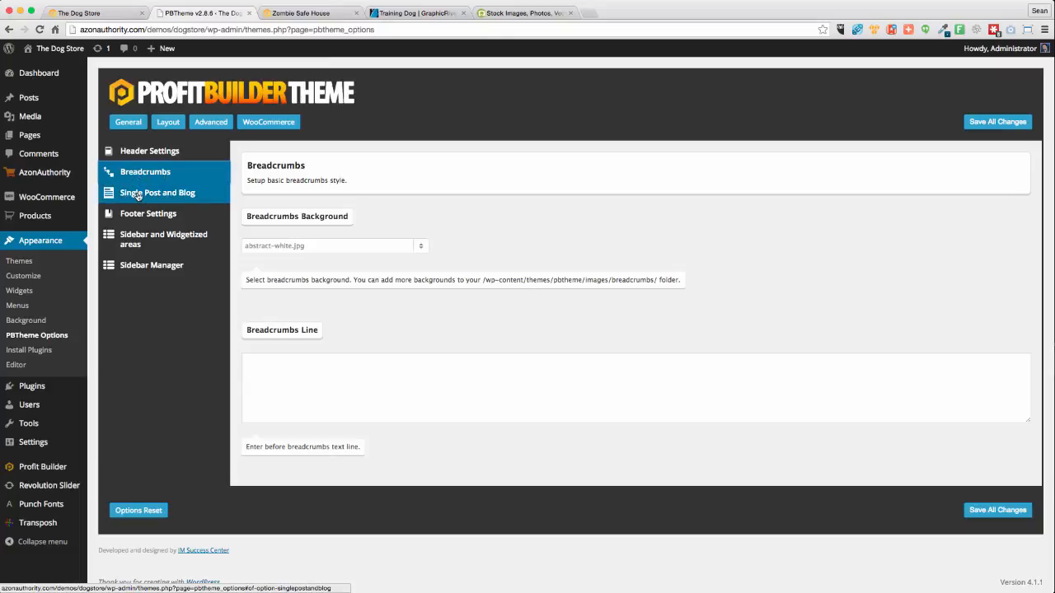
left_click(138, 195)
scroll(583, 326, "down", 1)
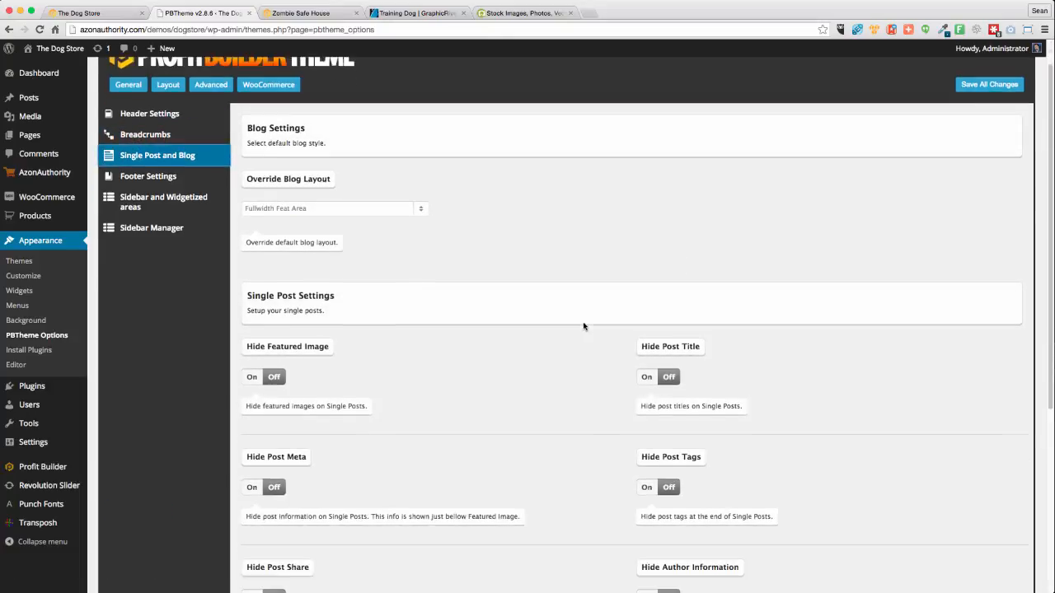
left_click(253, 371)
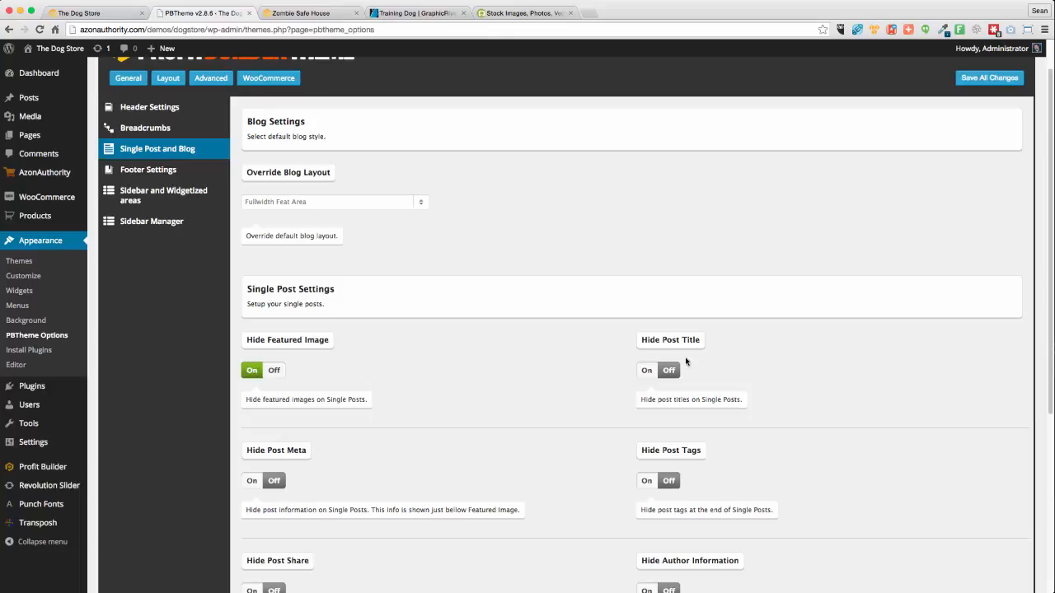
left_click(276, 371)
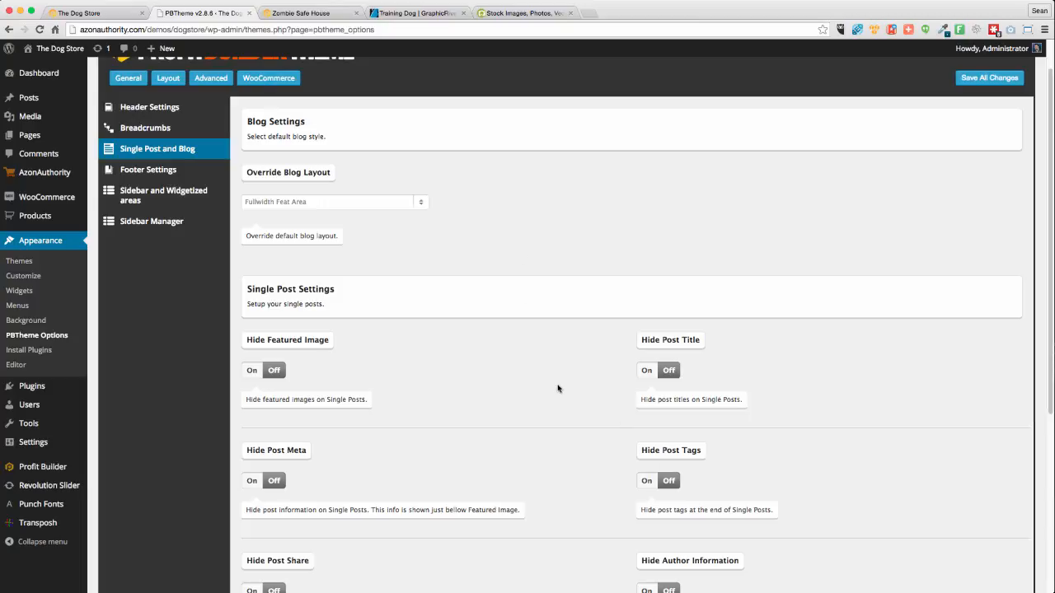
Go to the theme's Footer Settings section
scroll(534, 396, "down", 5)
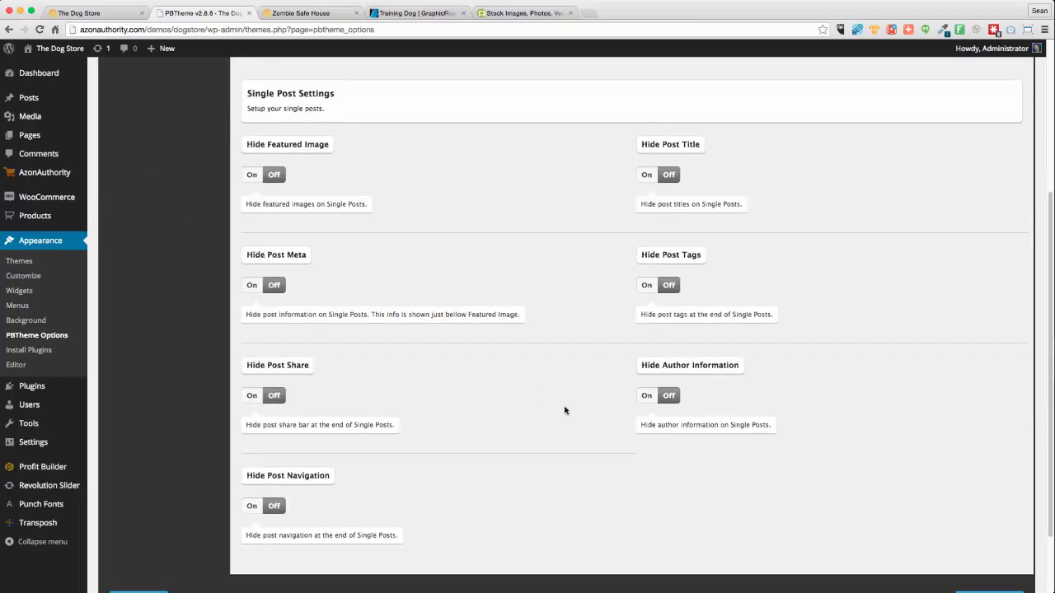
scroll(564, 410, "up", 3)
scroll(560, 409, "down", 6)
scroll(558, 409, "up", 10)
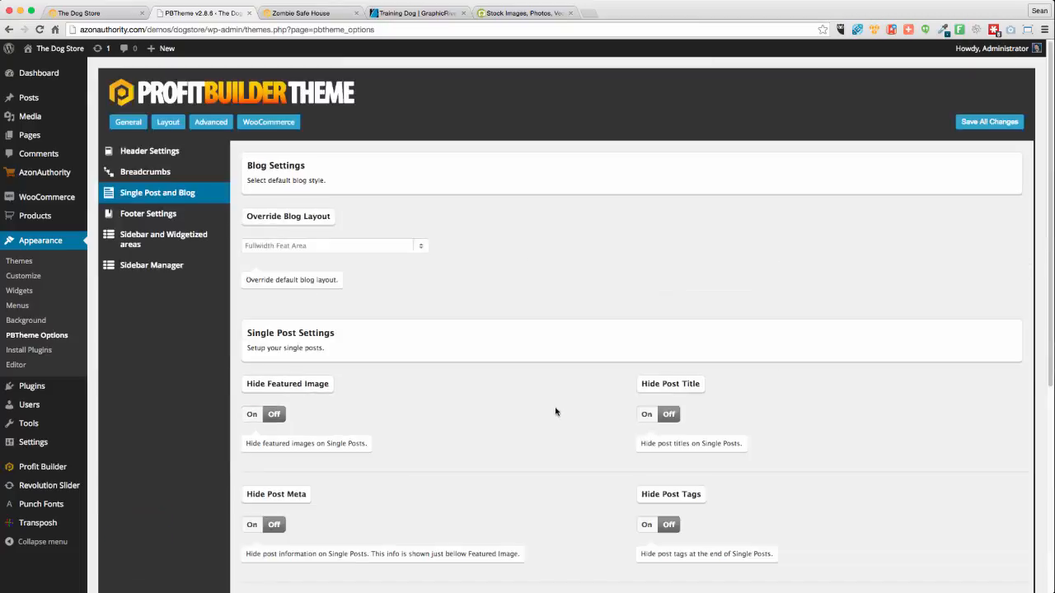
left_click(136, 214)
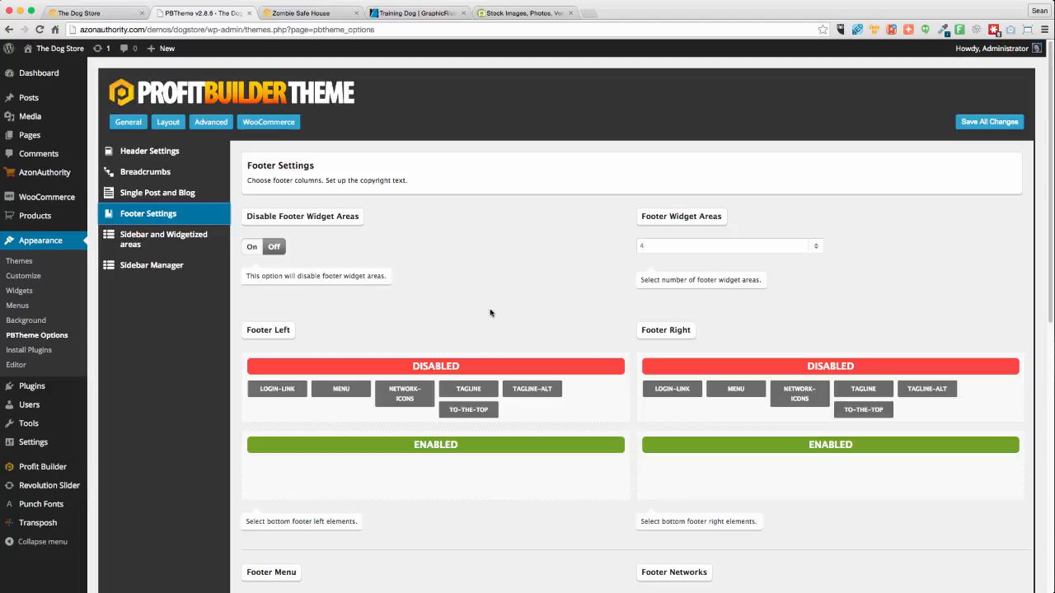
Set Footer Widget Areas to 3, compare with the Zombie Safe House footer, then return to PBTheme
left_click(684, 246)
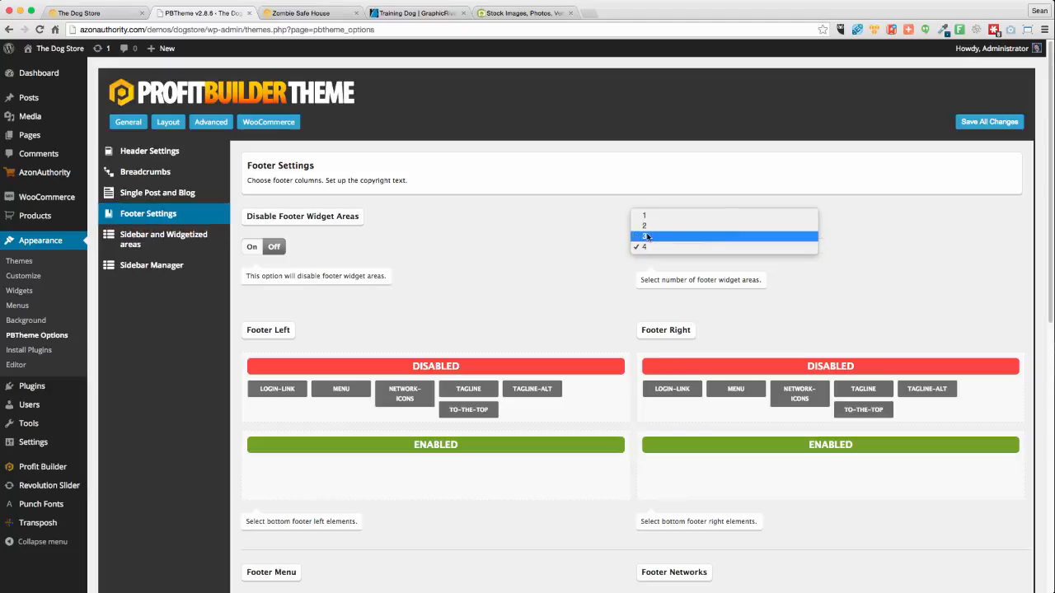
left_click(649, 235)
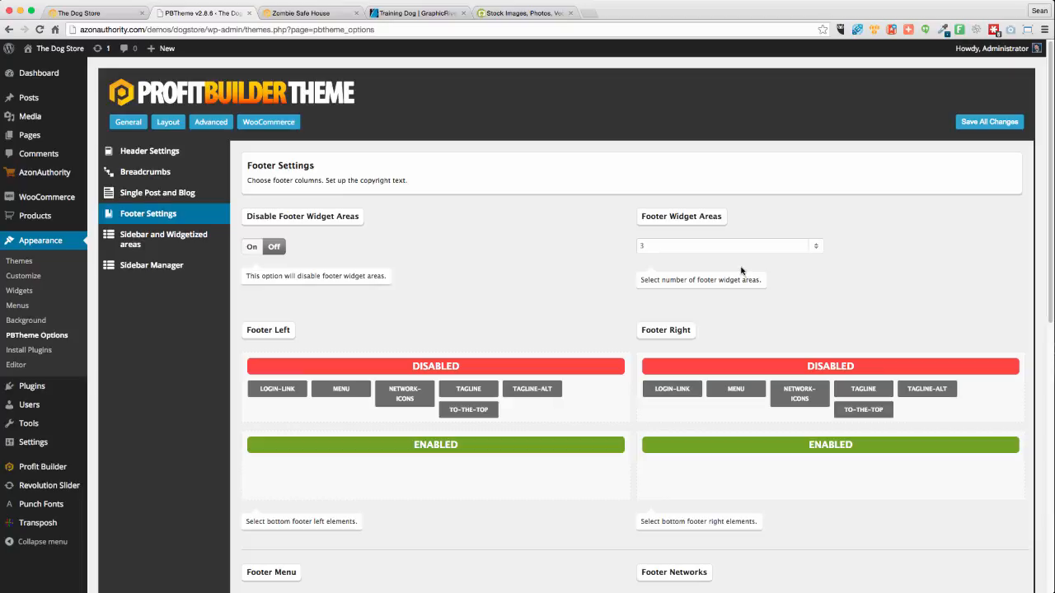
left_click(301, 13)
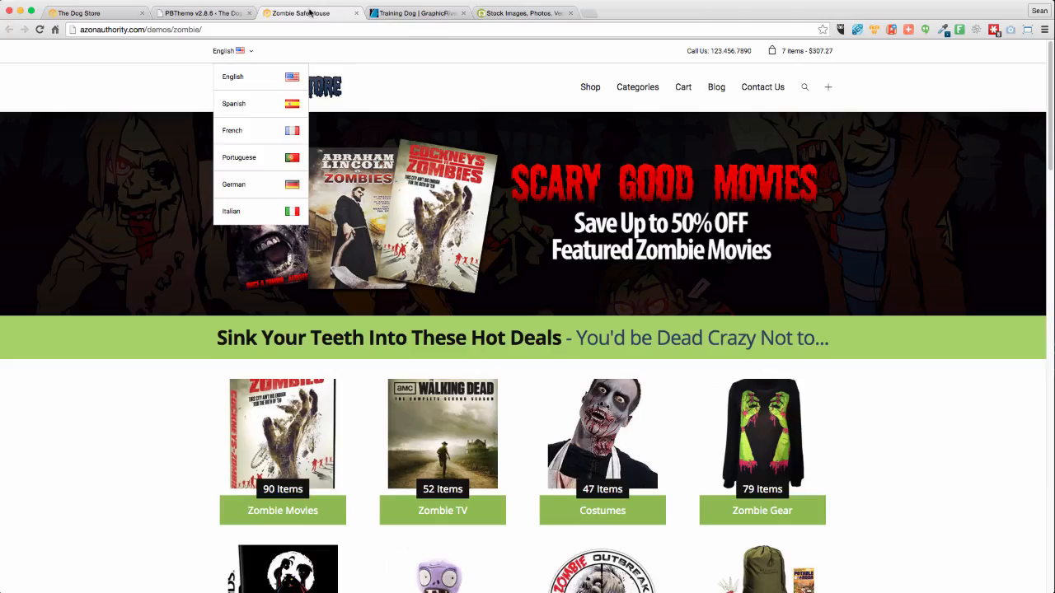
scroll(543, 333, "down", 15)
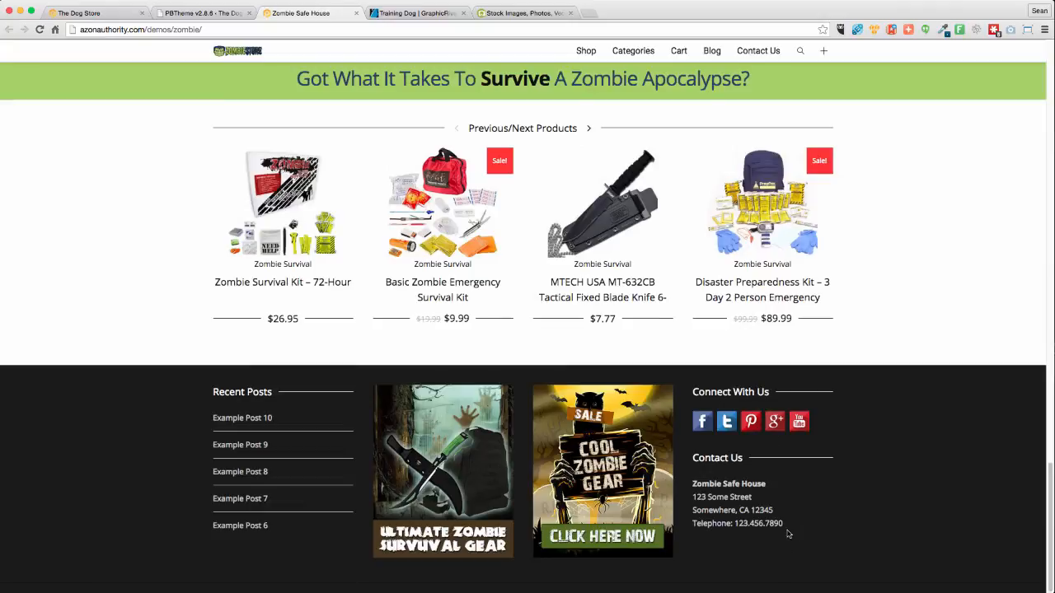
key("super+1")
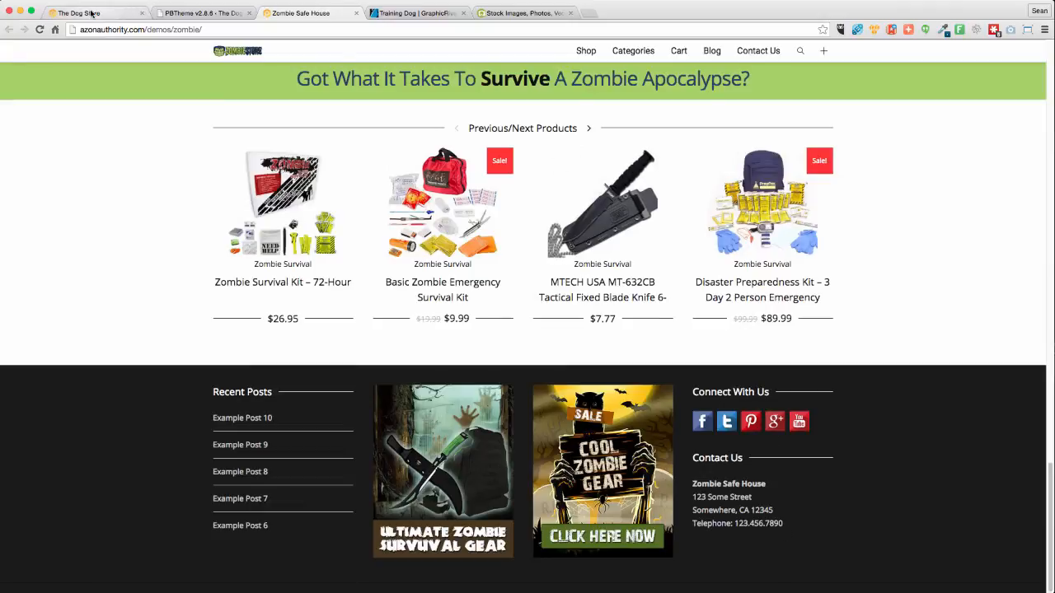
key("super+2")
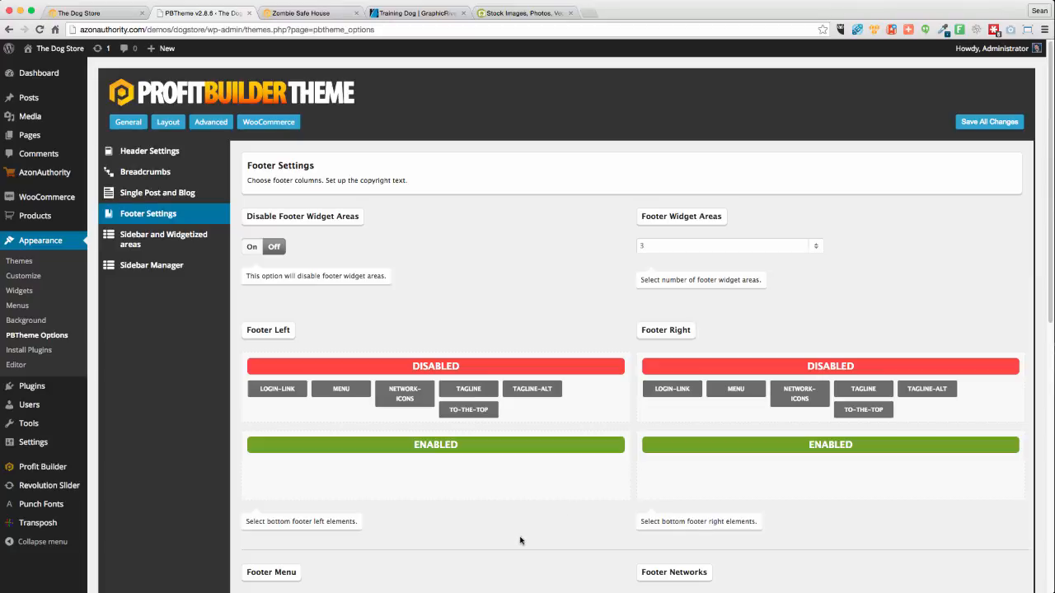
Open the AzonAuthority settings in a new browser tab
scroll(491, 546, "down", 3)
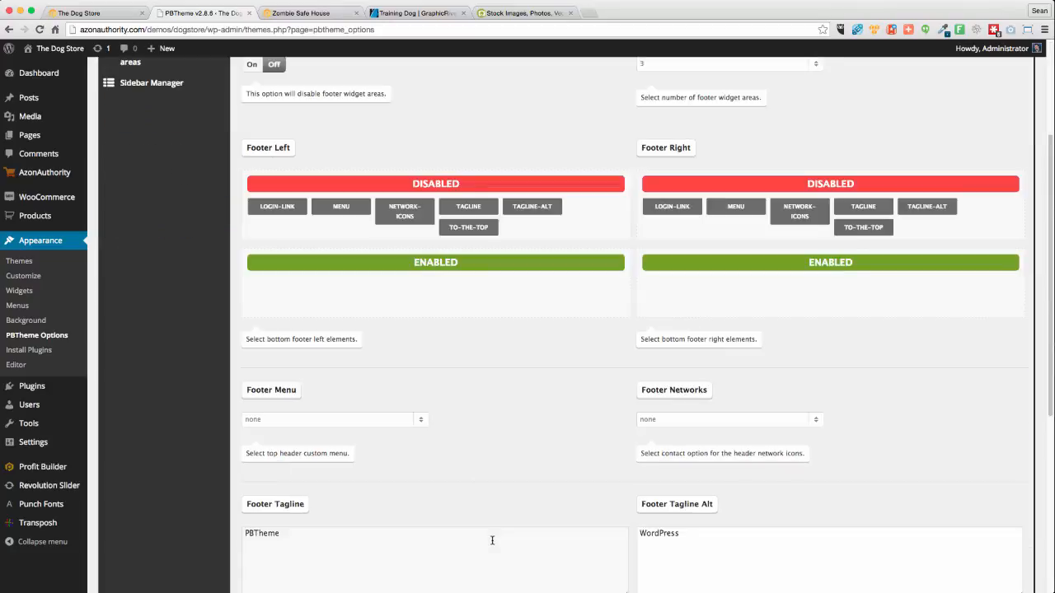
scroll(490, 540, "down", 2)
scroll(489, 541, "up", 5)
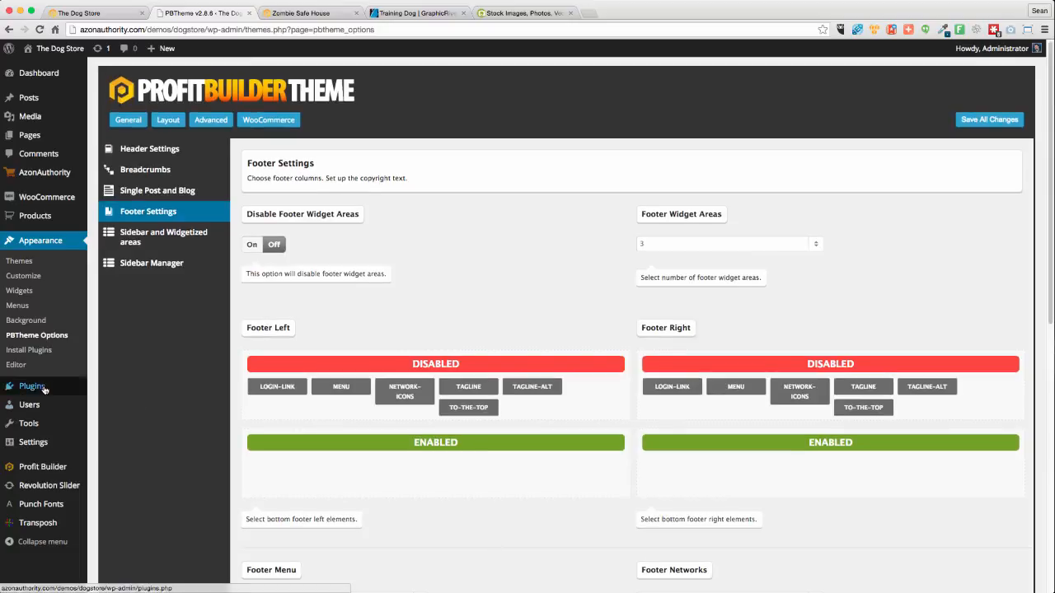
mouse_move(46, 389)
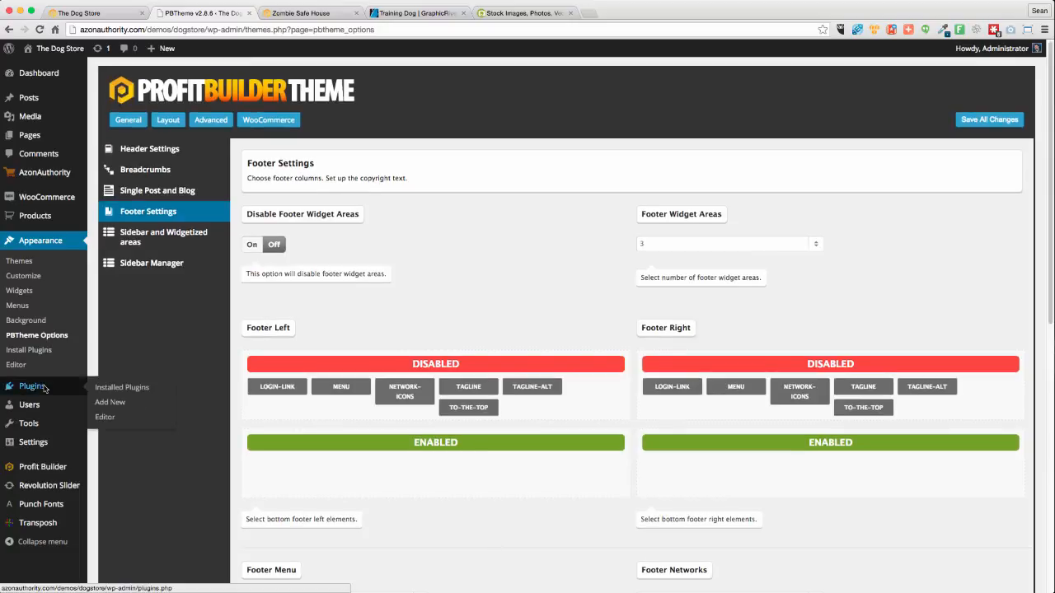
right_click(30, 171)
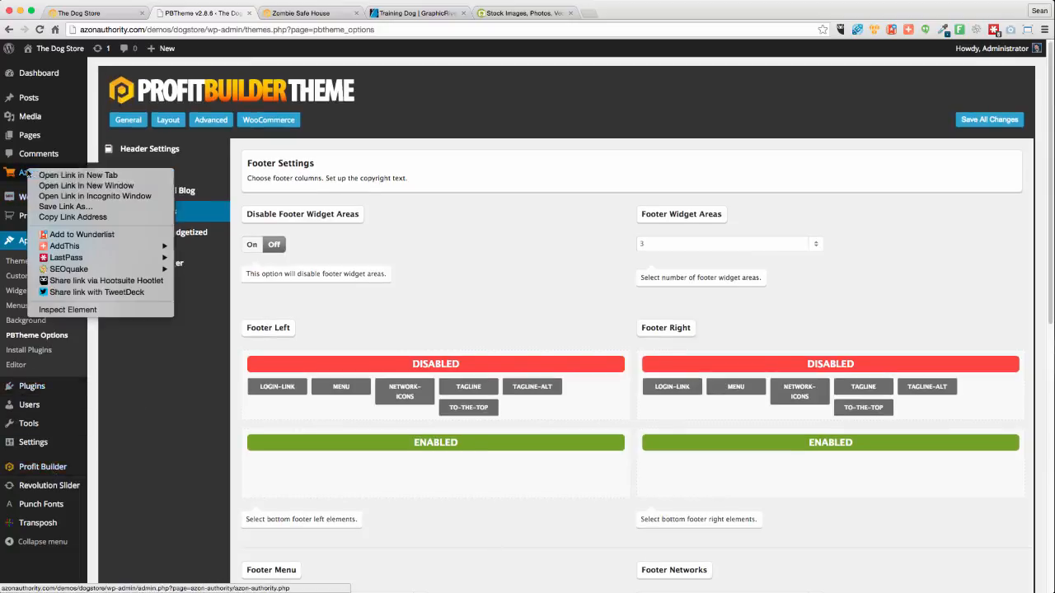
left_click(79, 164)
right_click(106, 249)
left_click(124, 250)
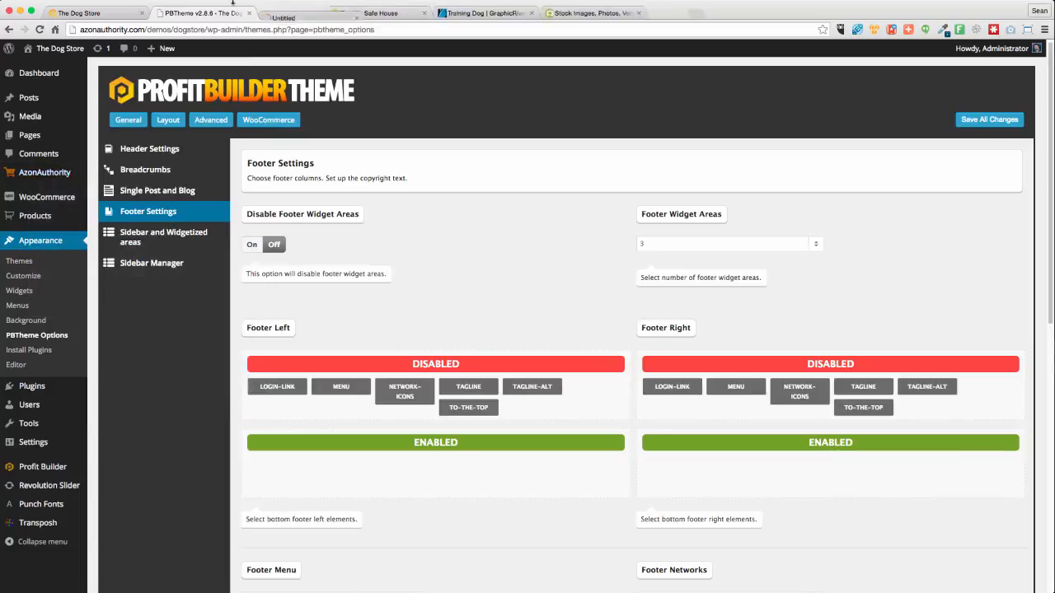
left_click(288, 15)
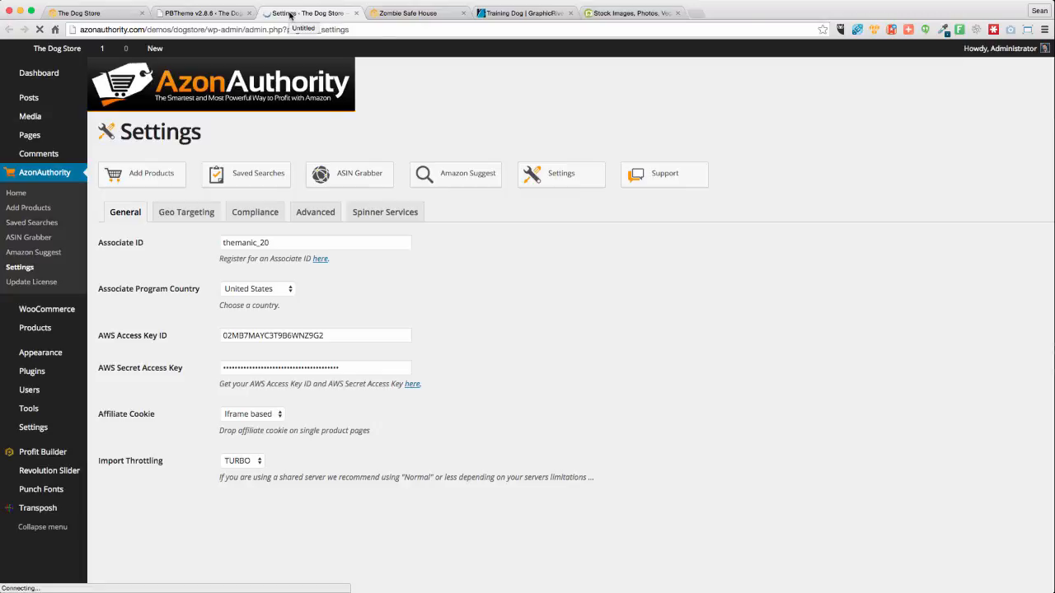
Copy the Amazon footer disclaimer text from the Compliance settings
left_click(235, 214)
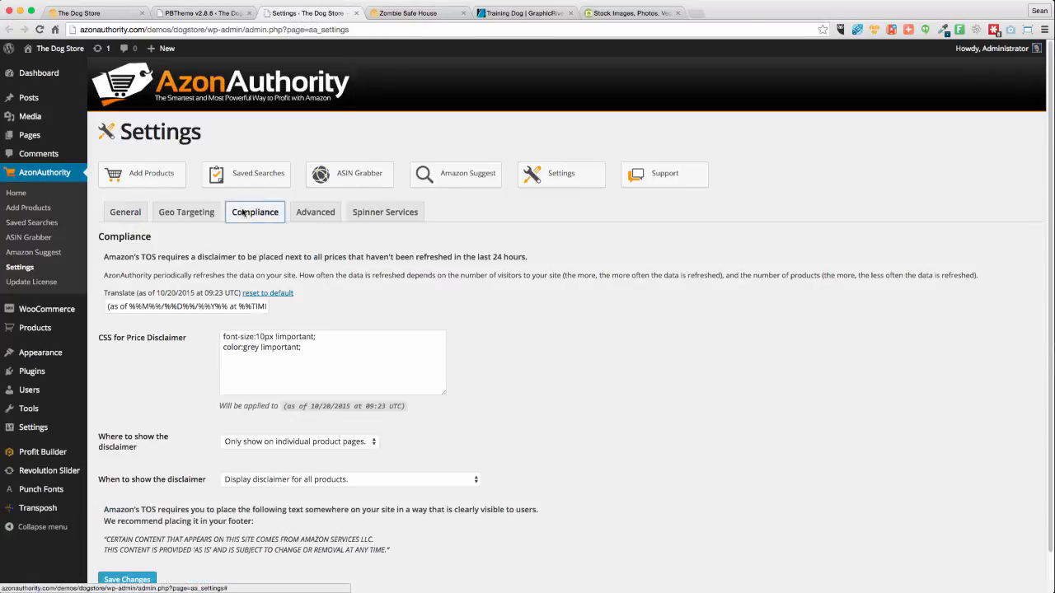
scroll(379, 428, "down", 2)
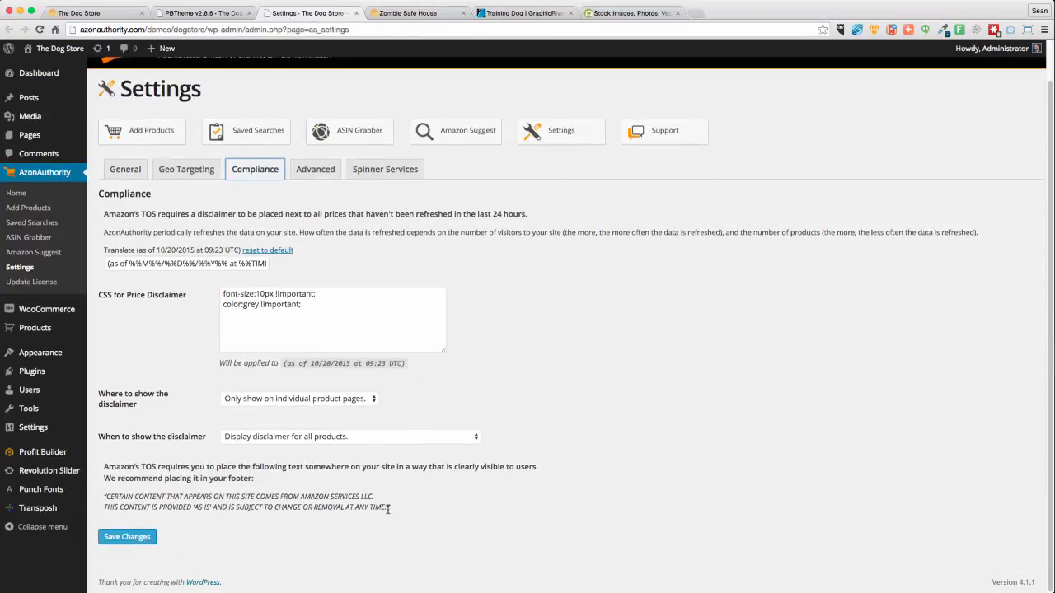
left_click_drag(388, 509, 98, 496)
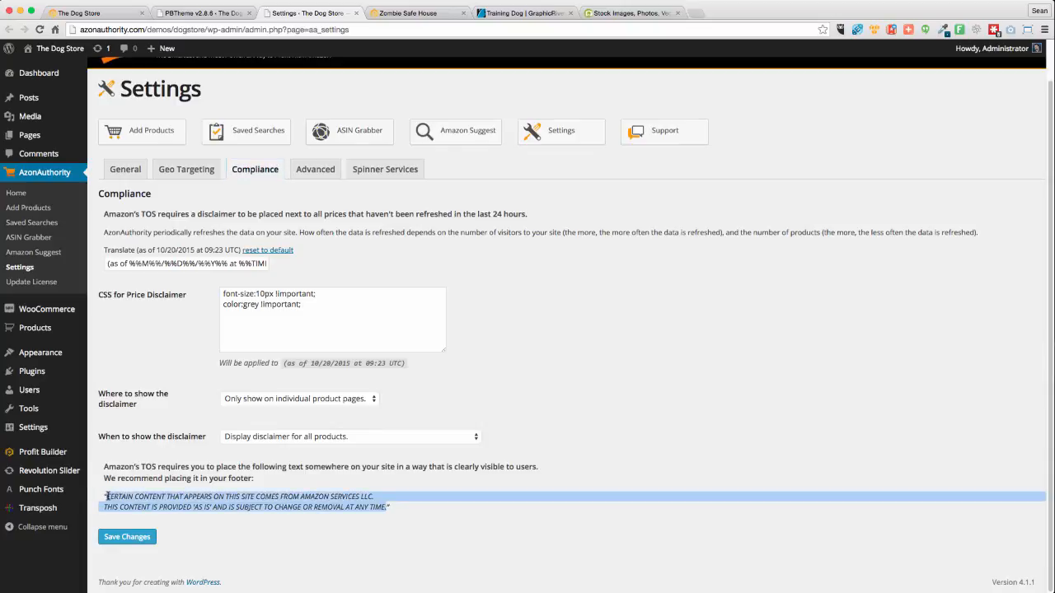
right_click(106, 496)
left_click(165, 470)
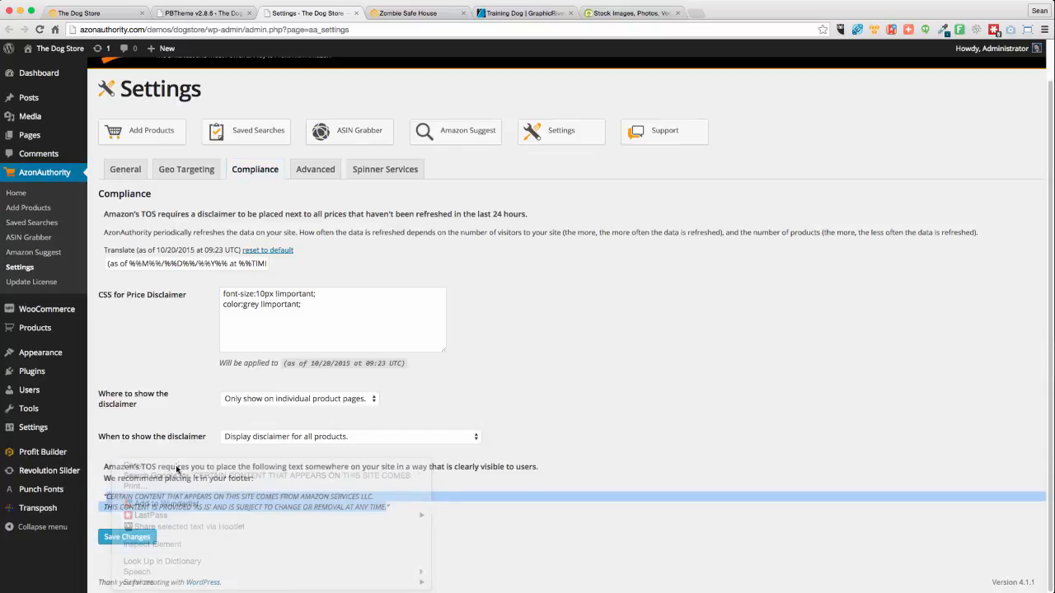
left_click(98, 14)
Replace the alternate footer tagline with the pasted Amazon disclaimer
left_click(204, 13)
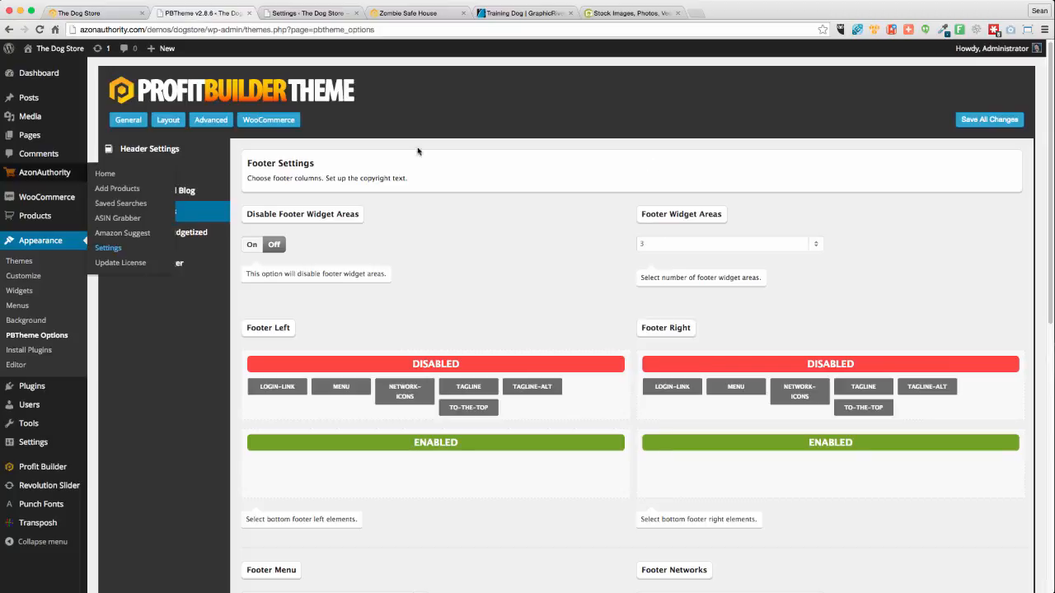
scroll(466, 294, "down", 1)
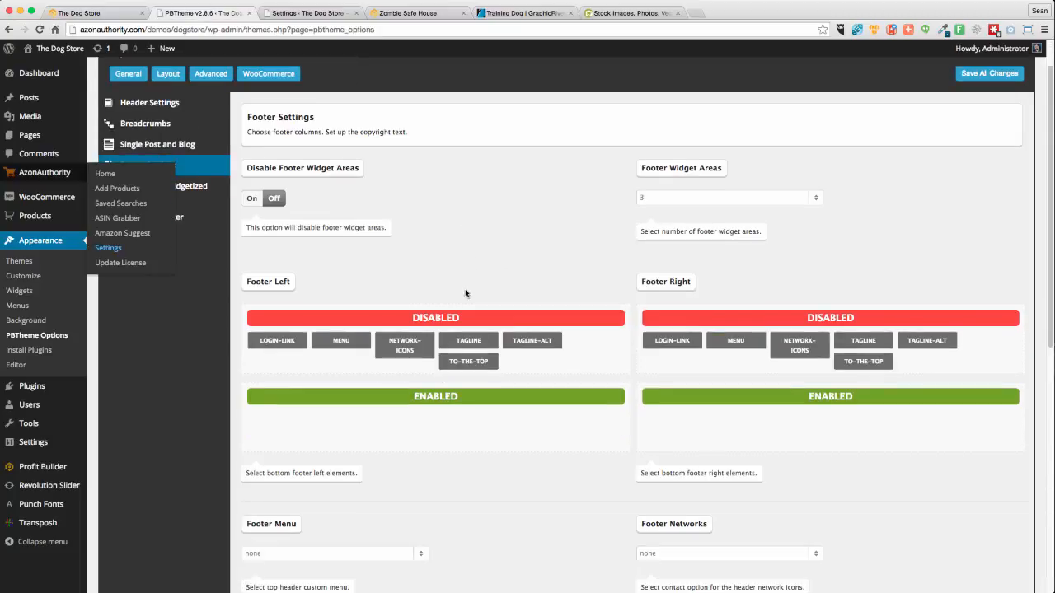
scroll(607, 316, "down", 8)
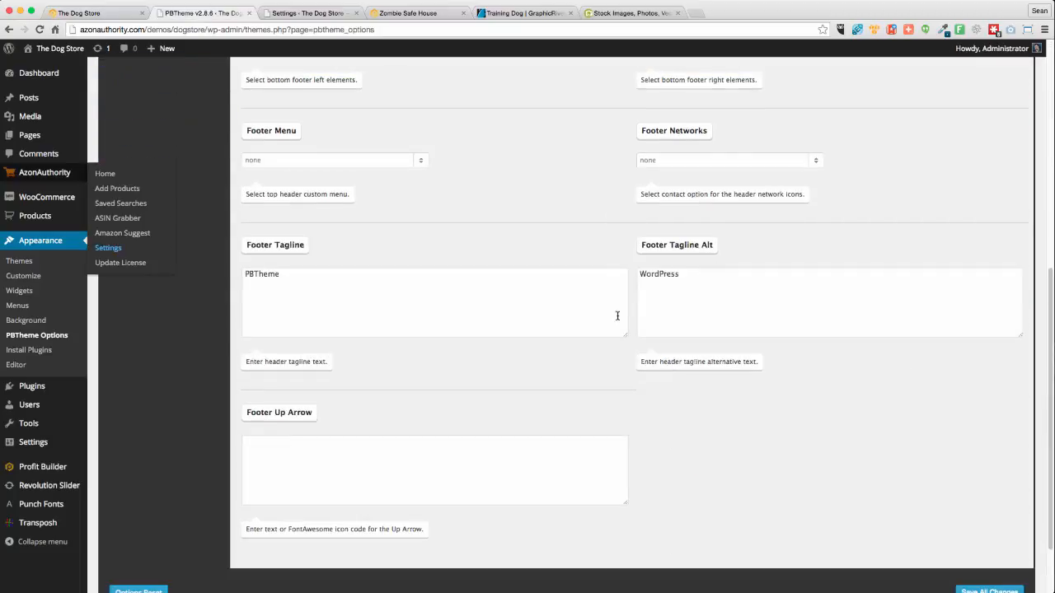
triple_click(757, 275)
key("super+v")
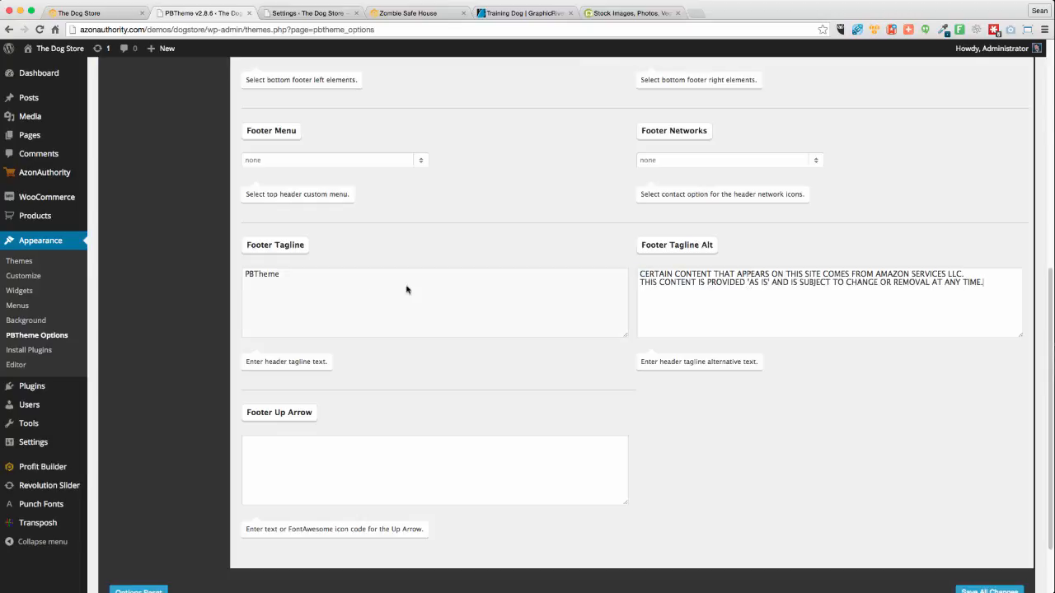
Enable TAGLINE and TAGLINE-ALT in Footer Left, and MENU then TO-THE-TOP in Footer Right
scroll(494, 241, "up", 6)
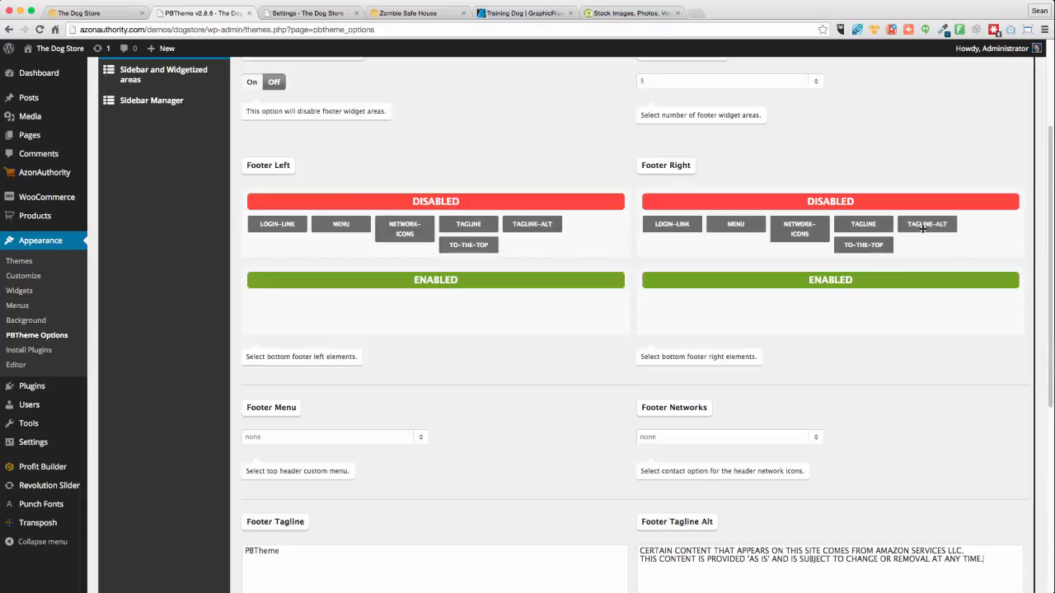
left_click_drag(923, 227, 725, 308)
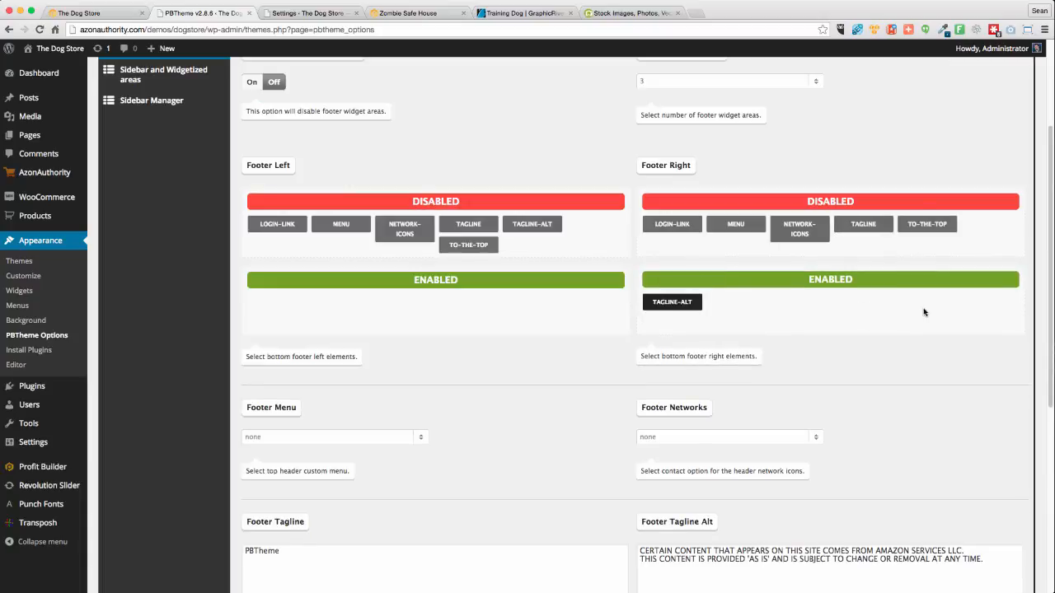
scroll(896, 330, "down", 3)
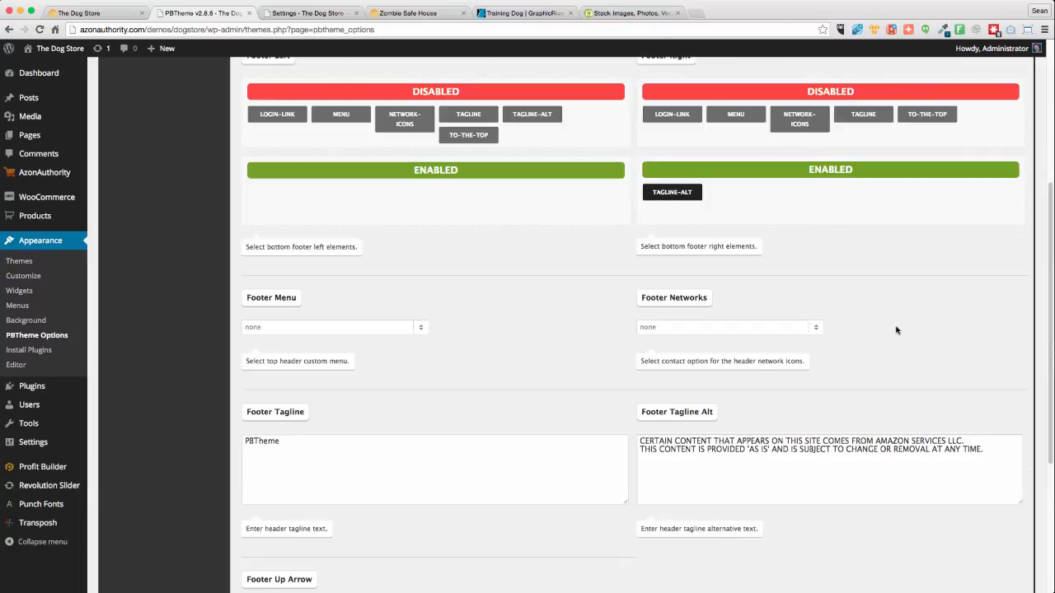
scroll(628, 469, "down", 1)
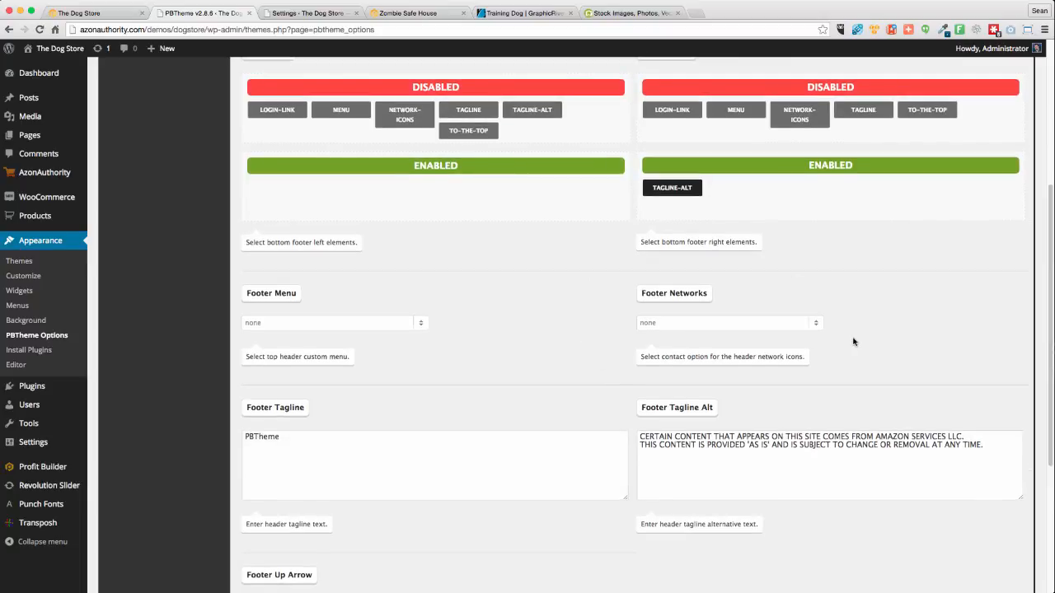
left_click_drag(745, 112, 692, 196)
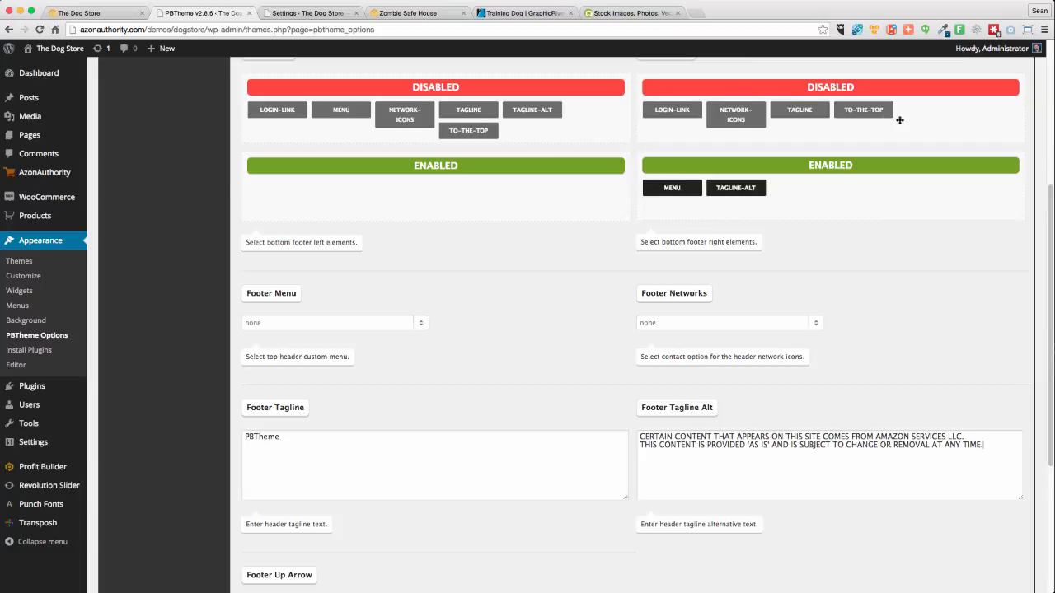
left_click_drag(870, 113, 798, 187)
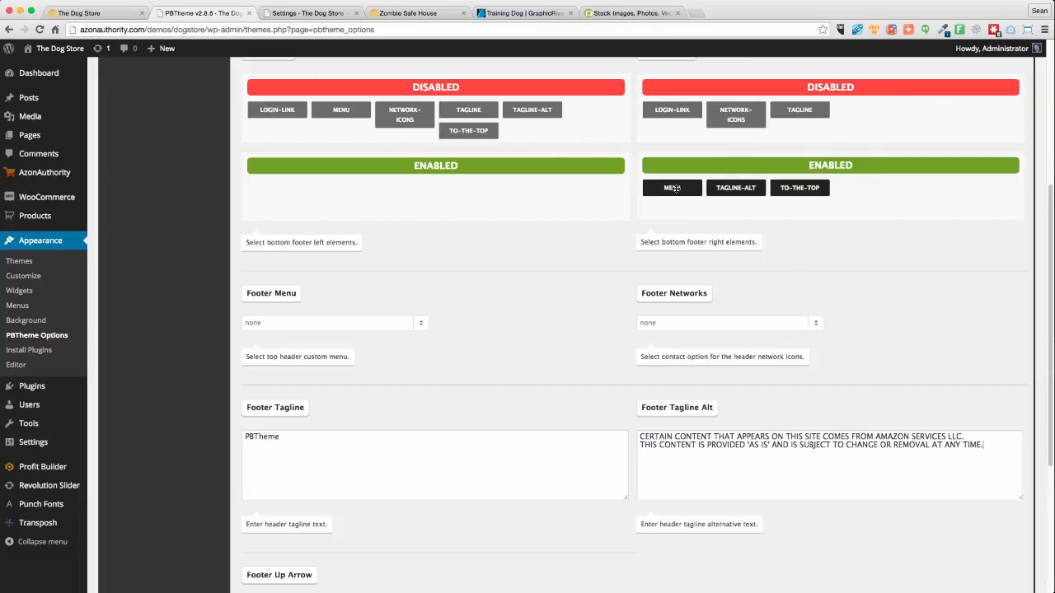
left_click_drag(670, 188, 674, 134)
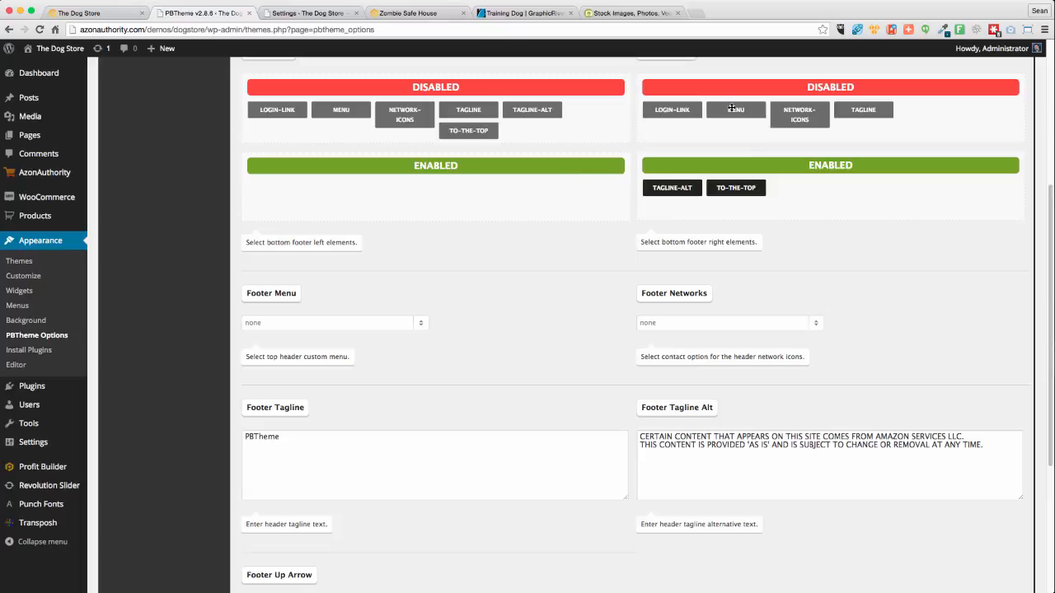
left_click_drag(731, 108, 673, 188)
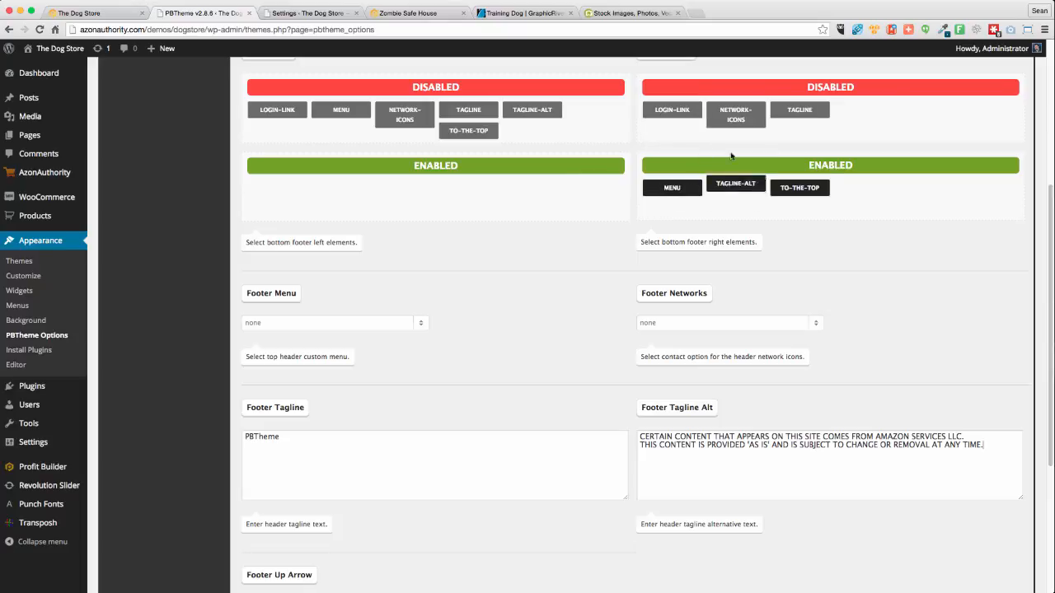
left_click_drag(731, 155, 791, 115)
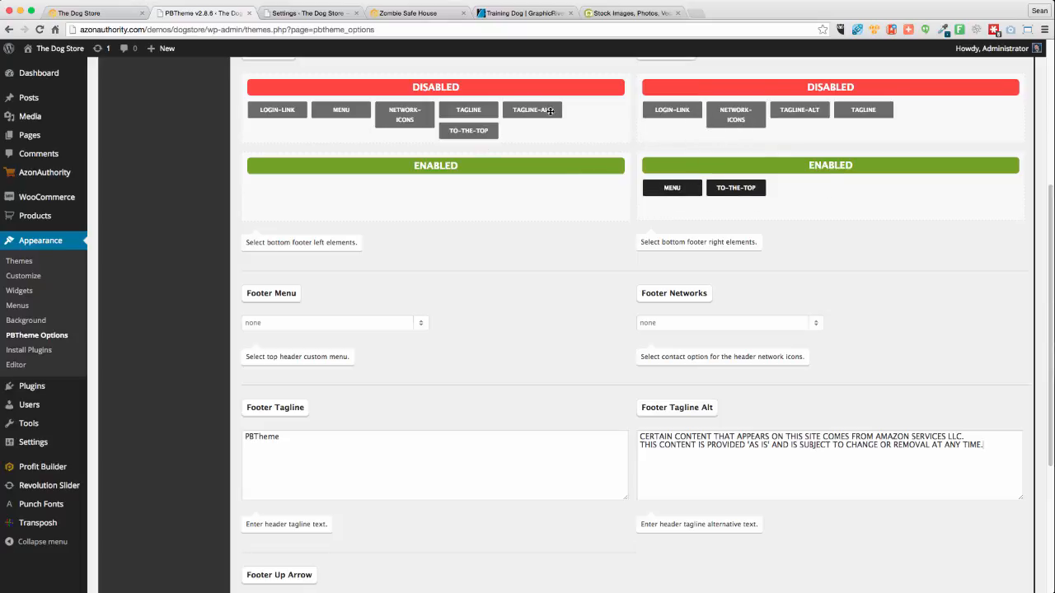
left_click_drag(551, 110, 309, 203)
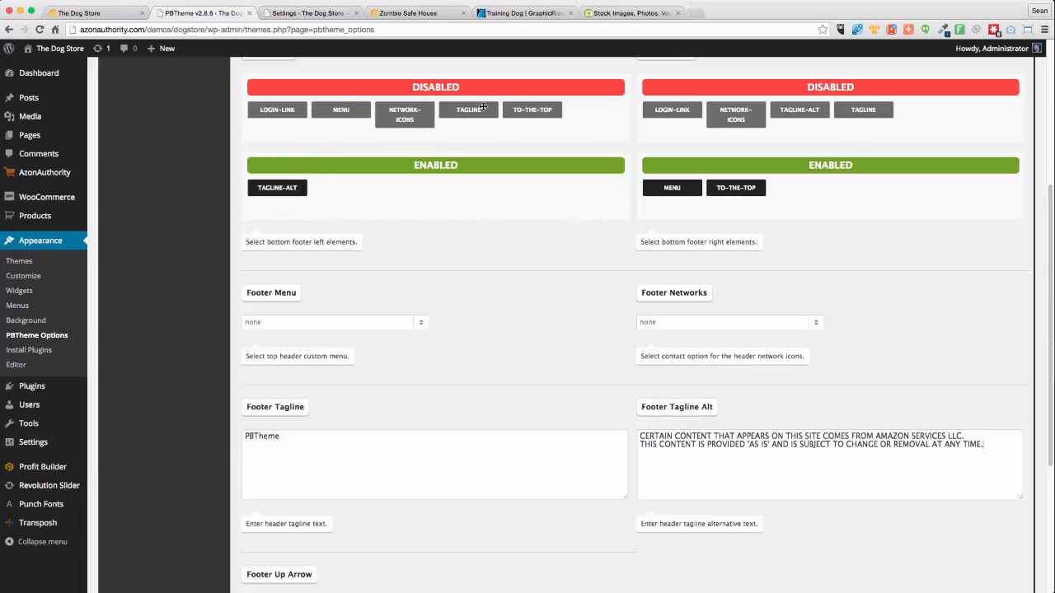
left_click_drag(484, 107, 277, 189)
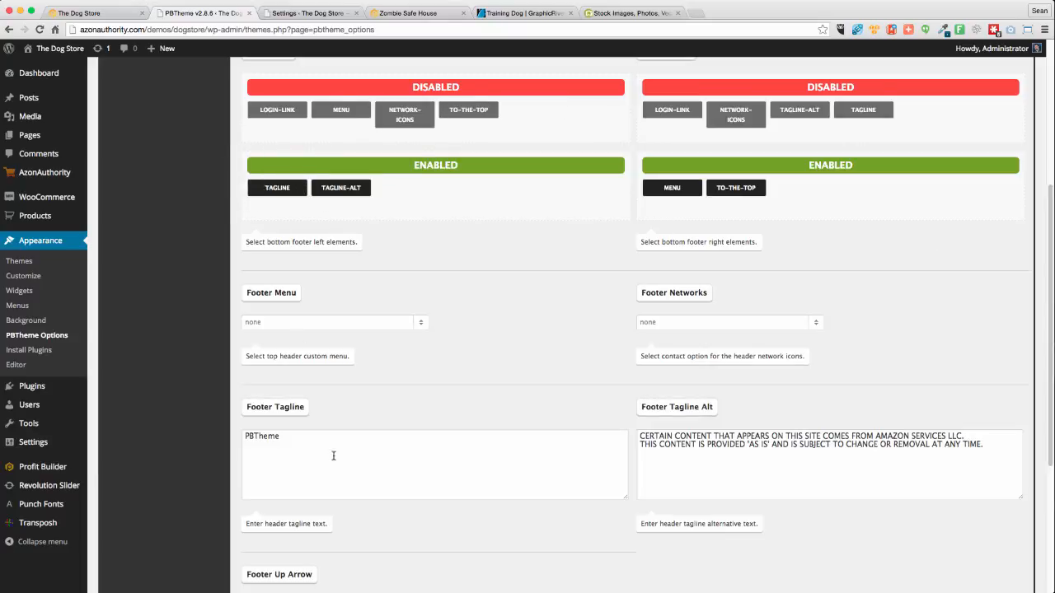
double_click(354, 459)
type("@copy")
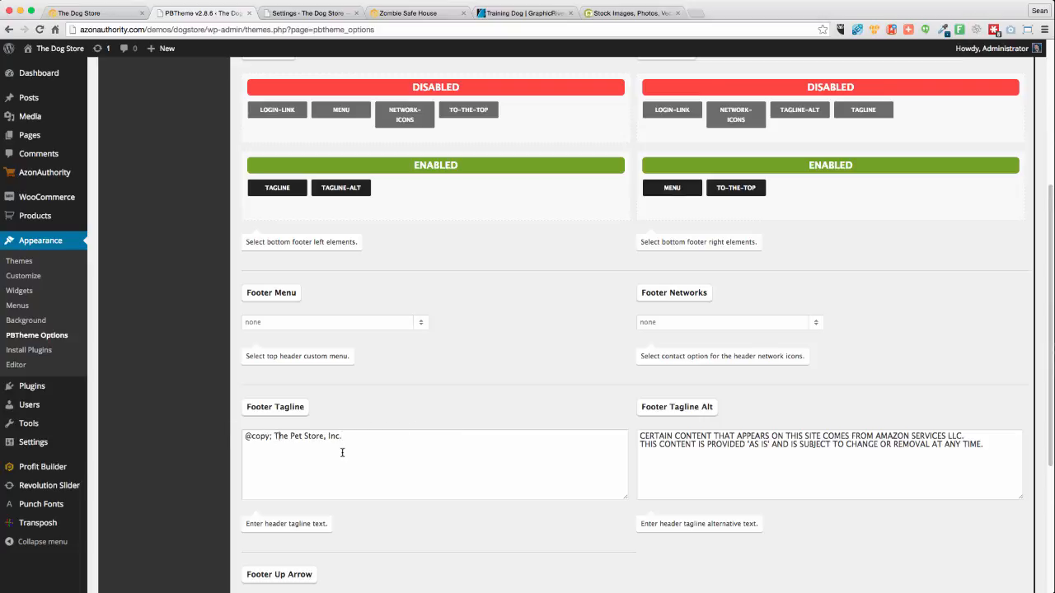
type("2015")
scroll(563, 544, "down", 5)
left_click(1022, 515)
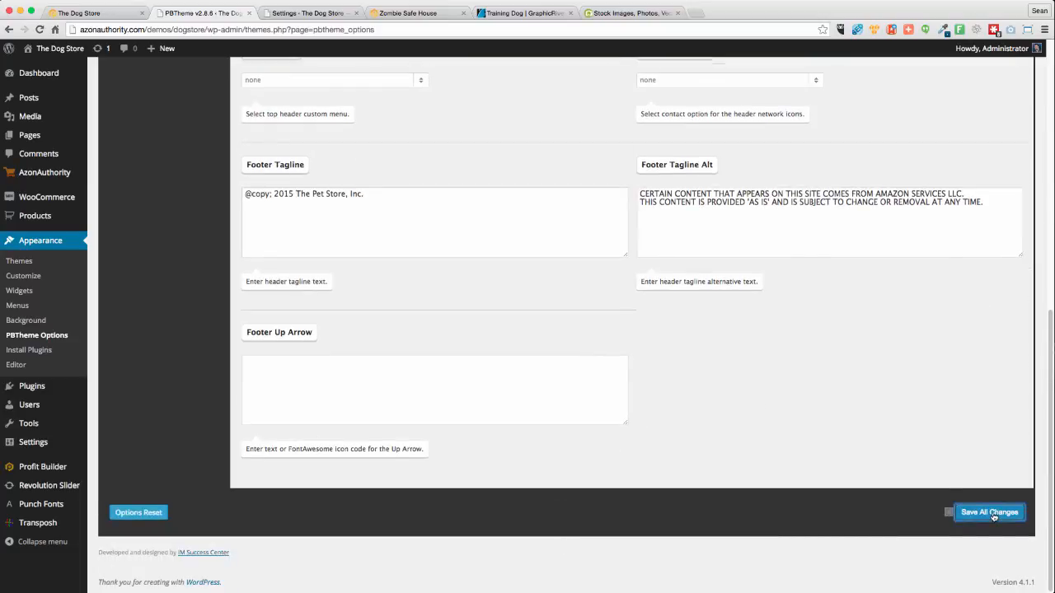
Reload The Dog Store storefront and inspect its top-bar cart, social and phone text
left_click(289, 13)
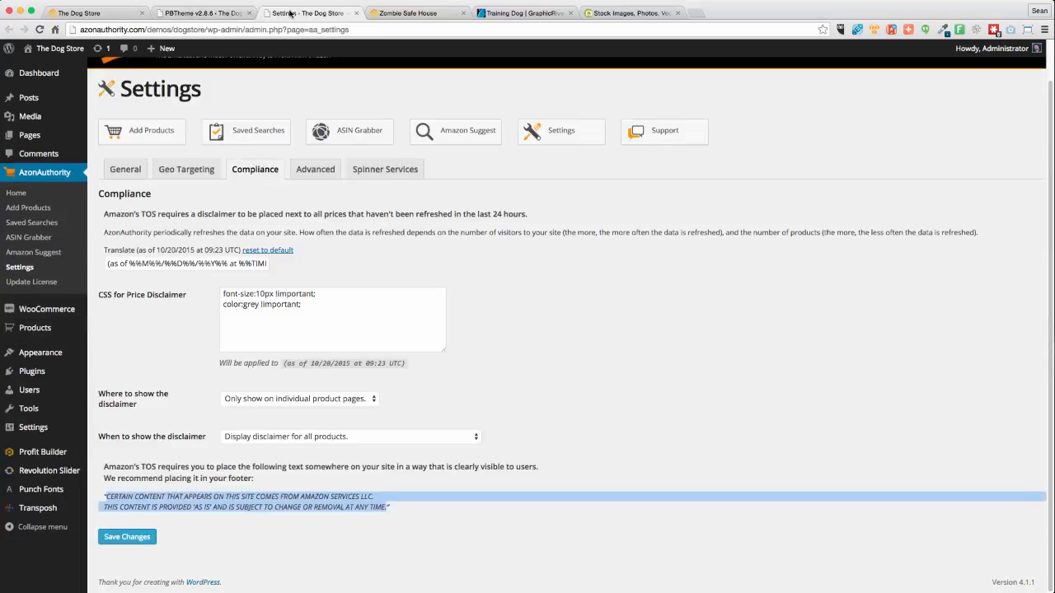
left_click(408, 12)
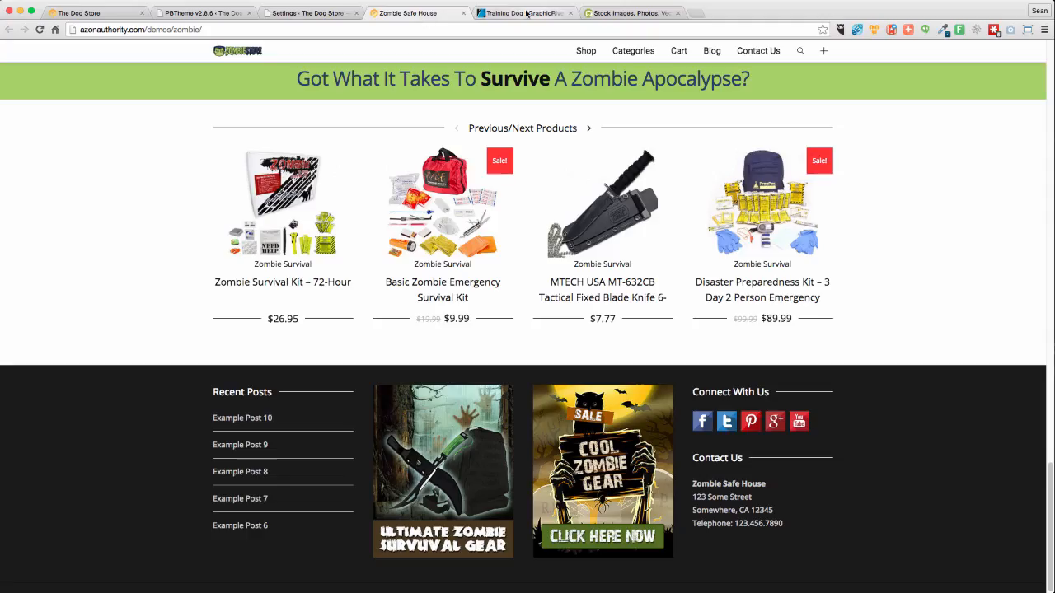
left_click(82, 12)
left_click(37, 47)
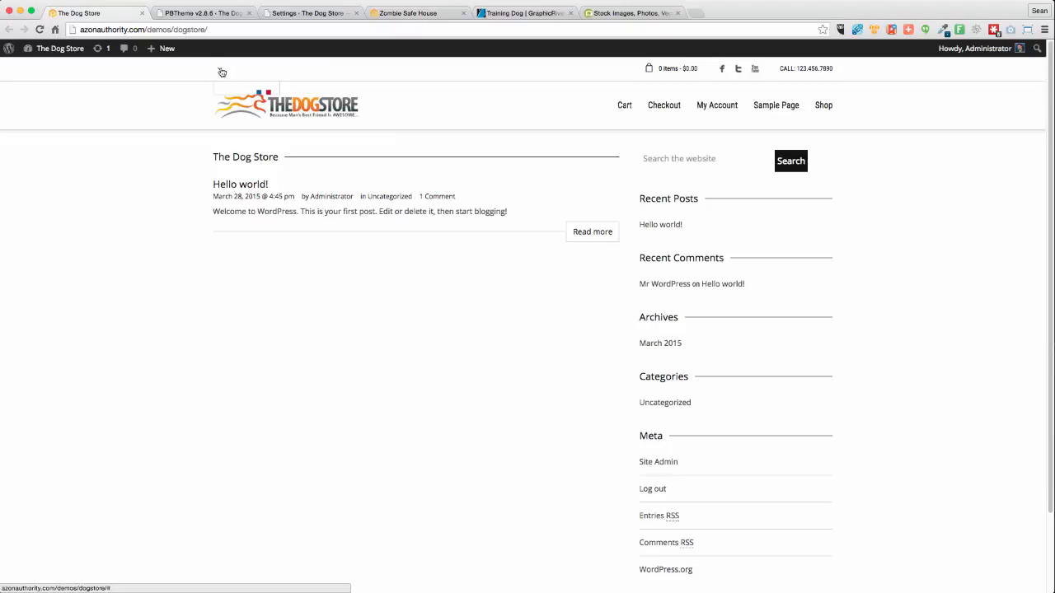
mouse_move(649, 70)
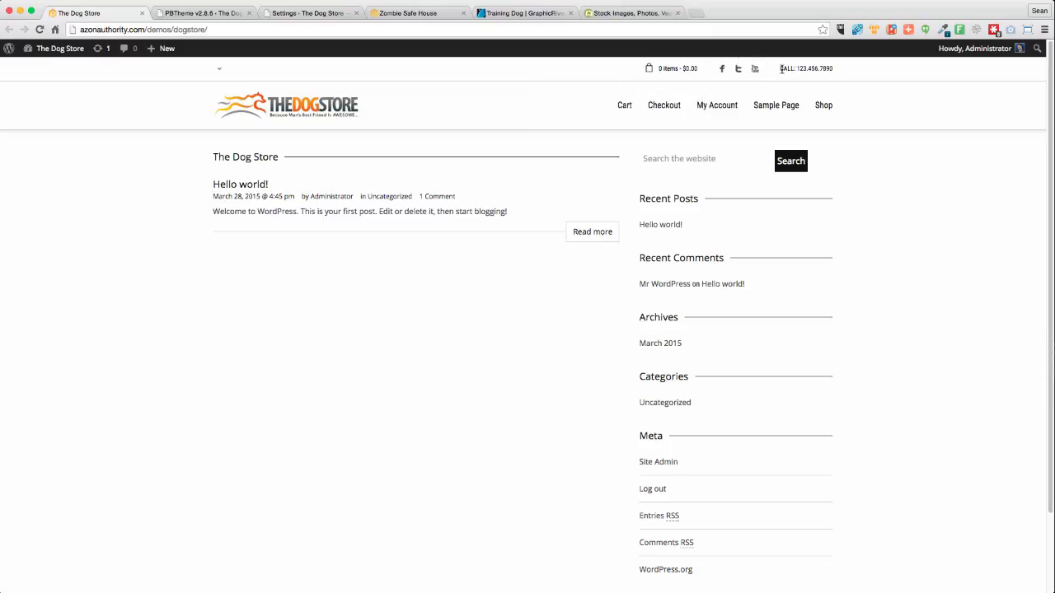
left_click_drag(782, 68, 851, 68)
left_click(850, 69)
left_click(221, 11)
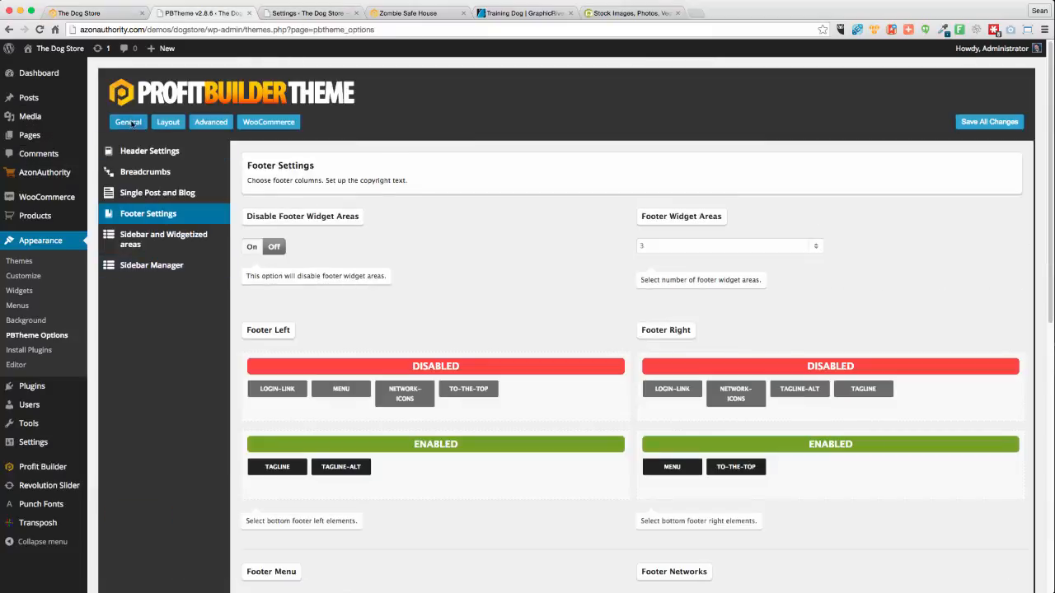
Reorder Top Header Right, moving WOO-CART first and NETWORK-ICONS ahead of TAGLINE-ALT, and save
left_click(168, 122)
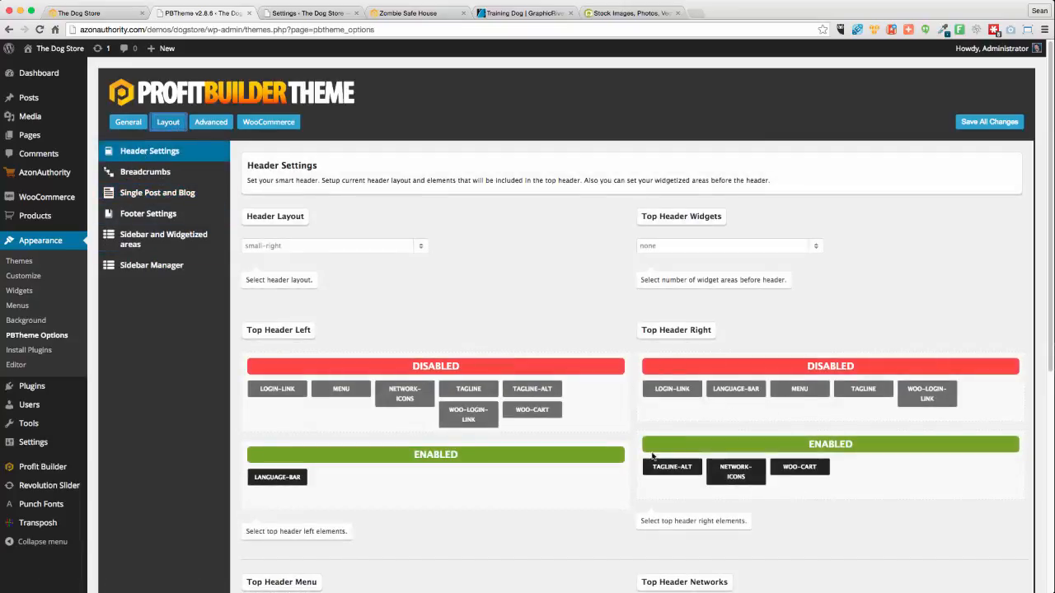
left_click_drag(800, 468, 656, 468)
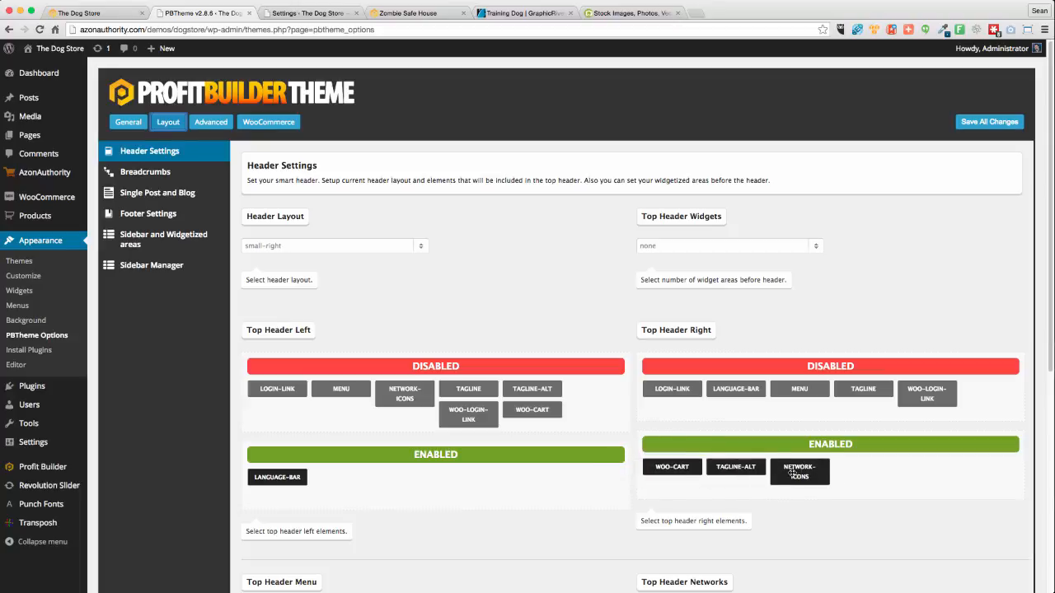
left_click_drag(804, 473, 737, 472)
scroll(948, 514, "down", 5)
left_click(990, 512)
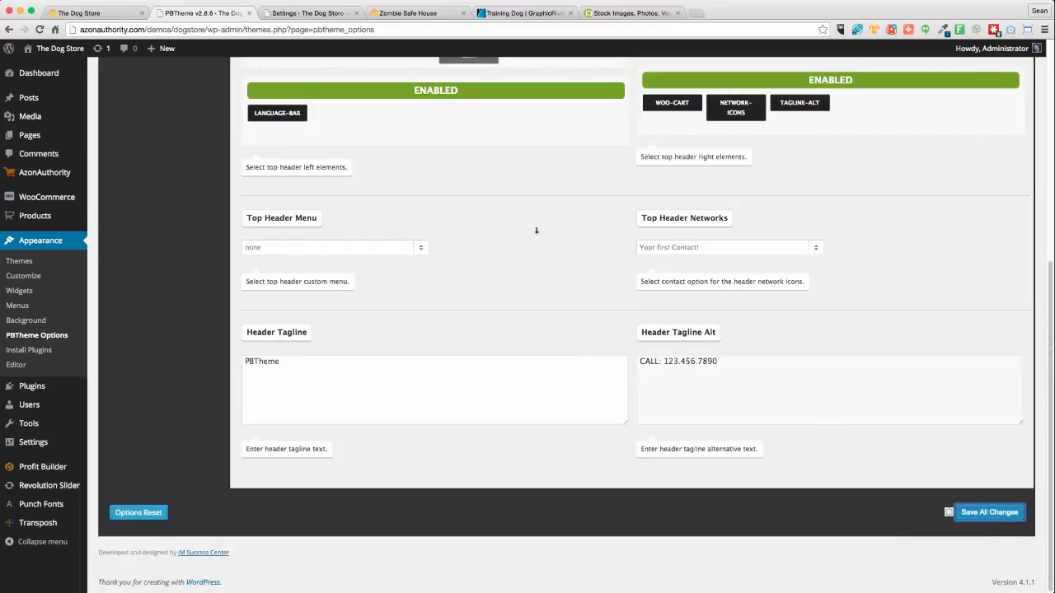
Reload the storefront to check the header, re-saving the theme header options in between
left_click(62, 13)
left_click(39, 29)
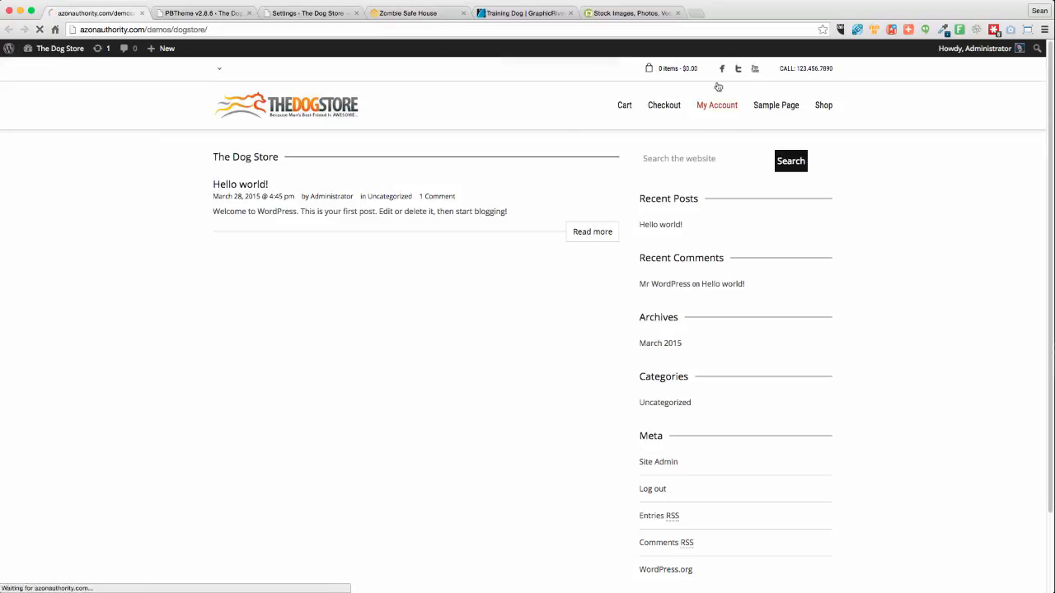
mouse_move(652, 69)
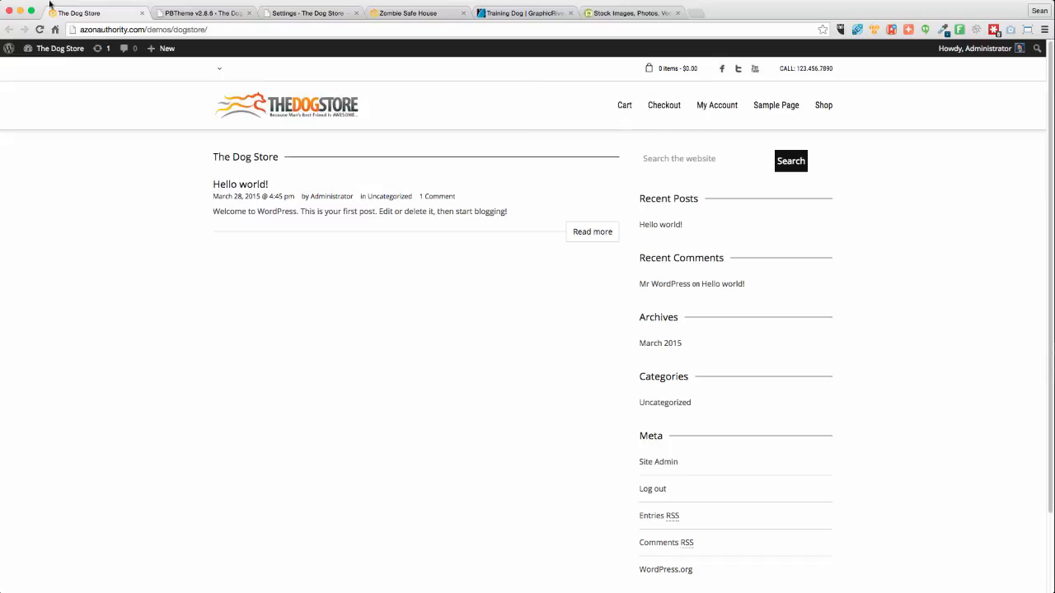
left_click(45, 29)
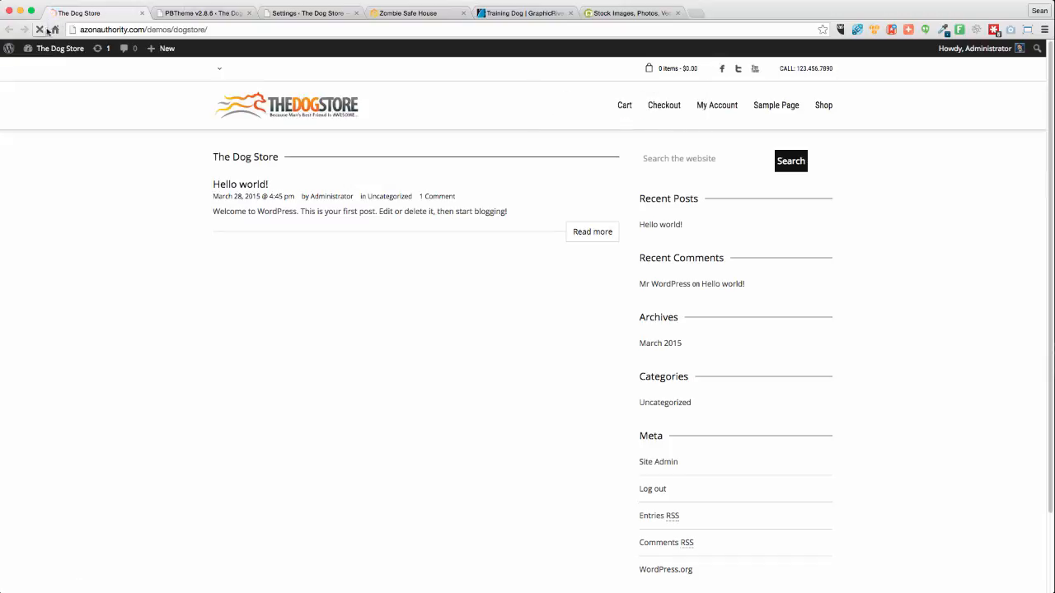
left_click(190, 12)
left_click(966, 515)
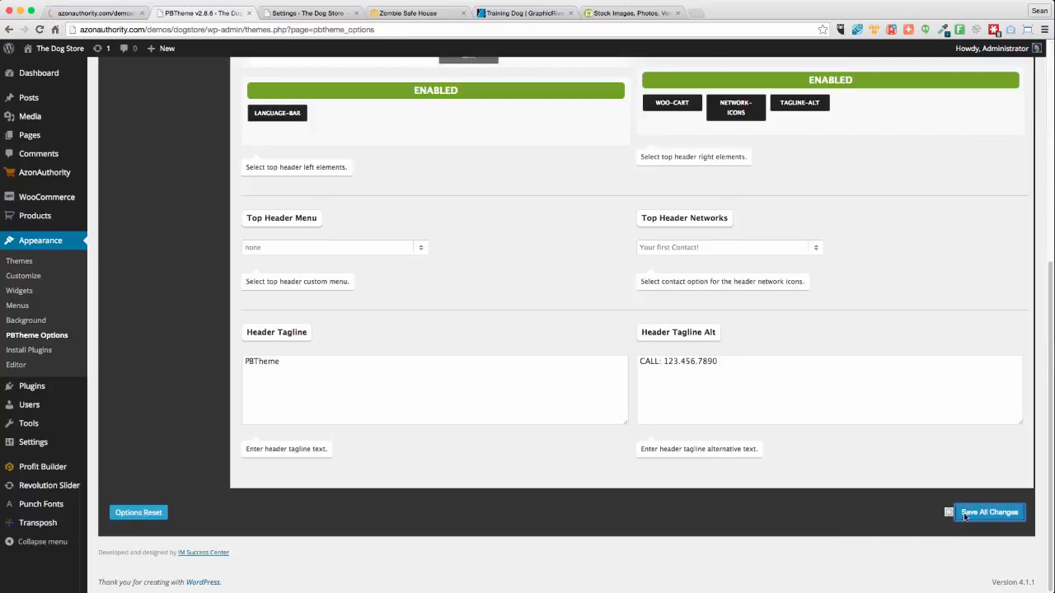
left_click(65, 14)
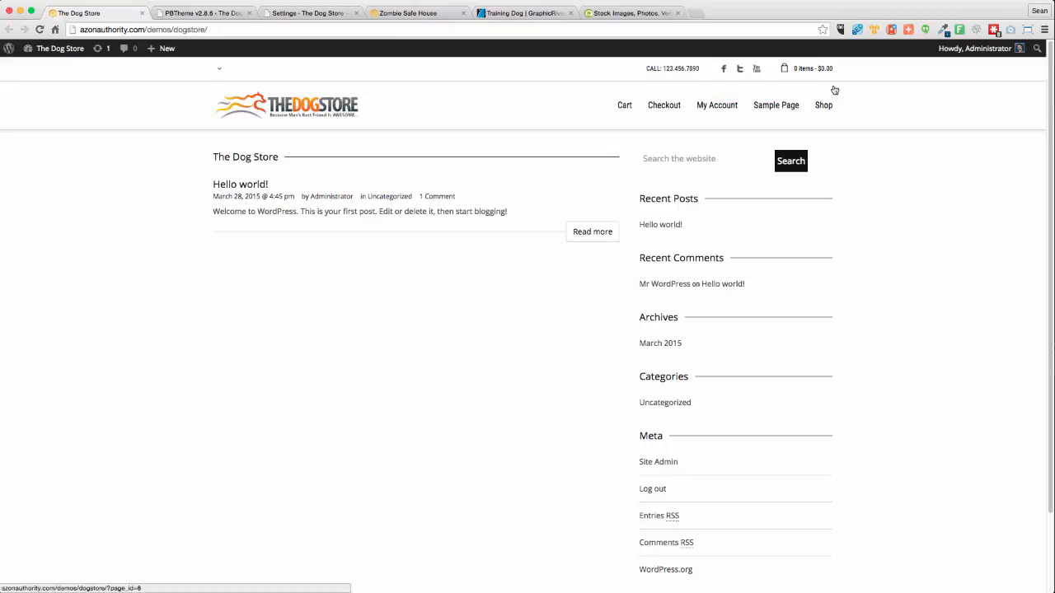
mouse_move(811, 73)
Switch Enable Transposh on under Advanced > Language Settings and save the theme options
left_click(197, 12)
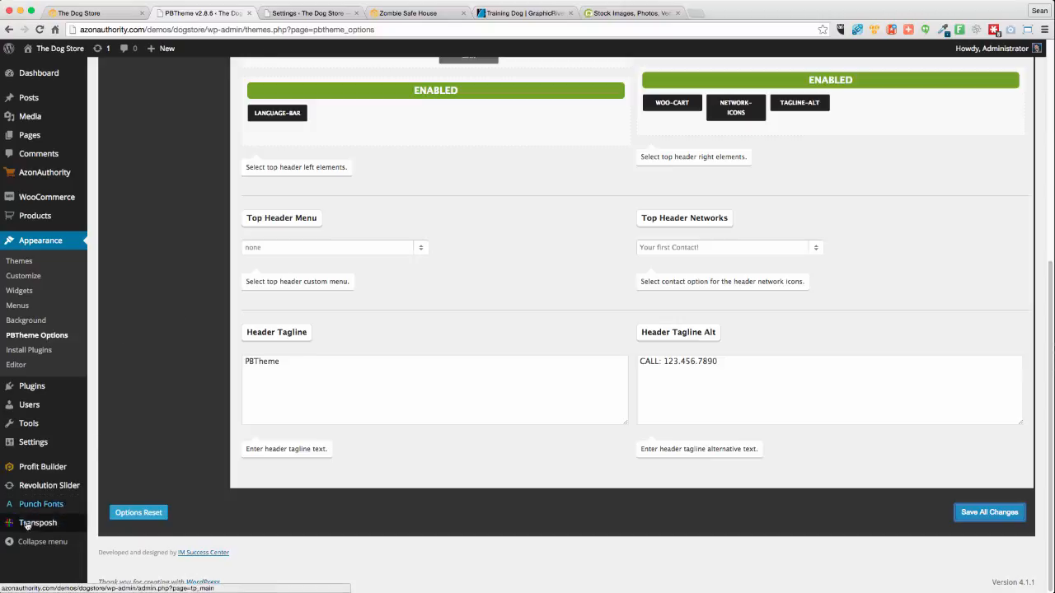
mouse_move(31, 526)
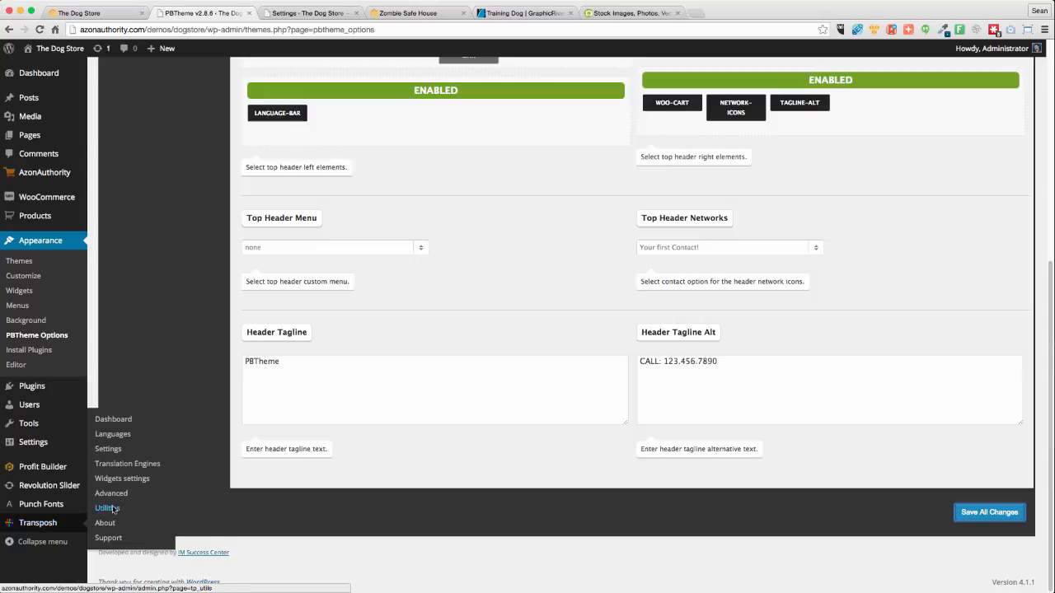
scroll(142, 243, "up", 5)
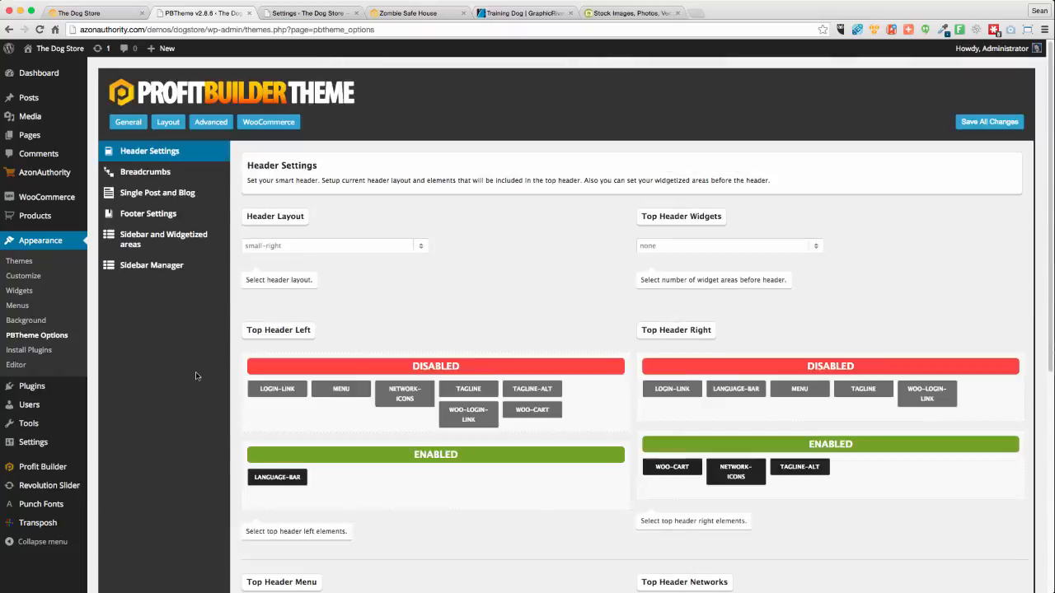
left_click(221, 124)
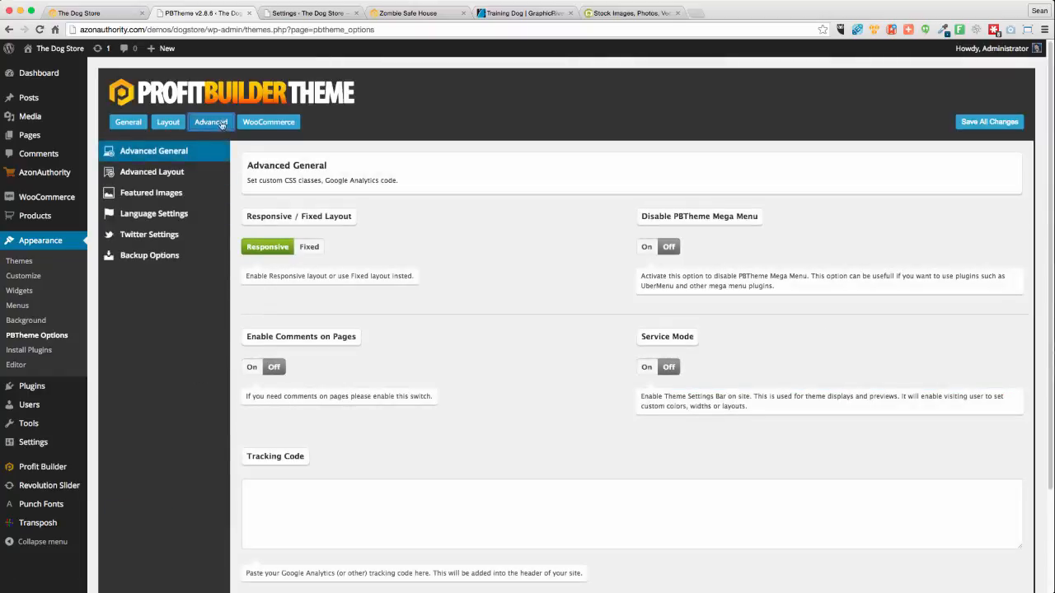
left_click(157, 214)
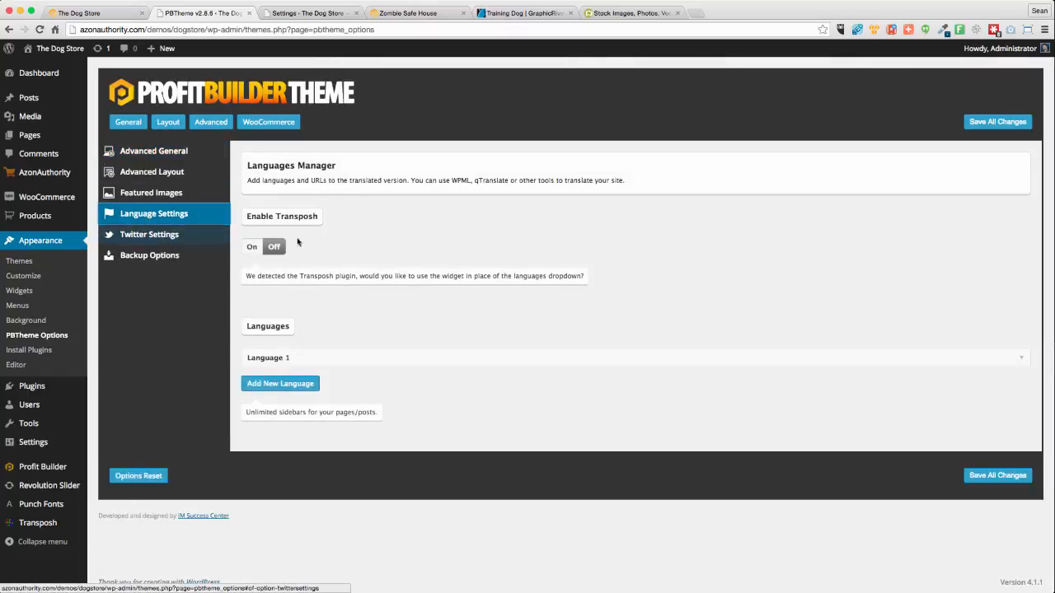
left_click(251, 246)
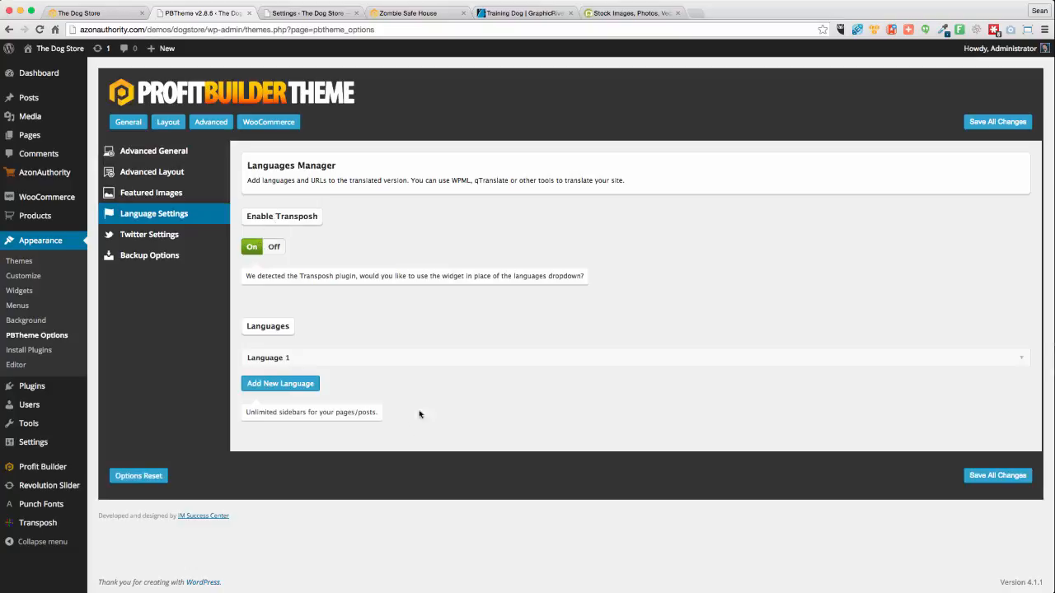
left_click(979, 122)
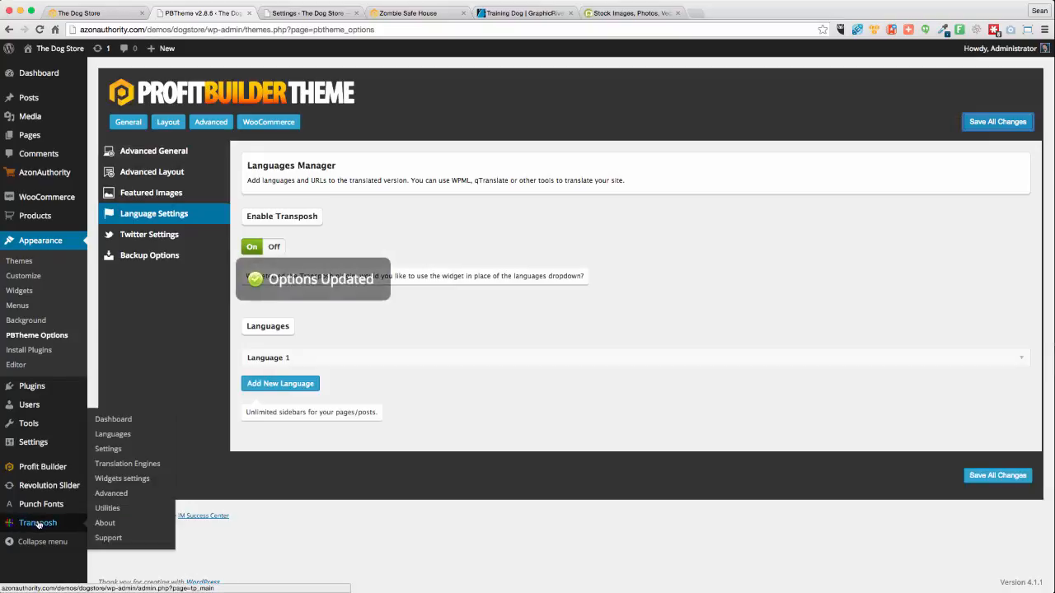
In Transposh's Languages tab, activate Español, Português, Italiano and Français alongside English, and save
left_click(113, 420)
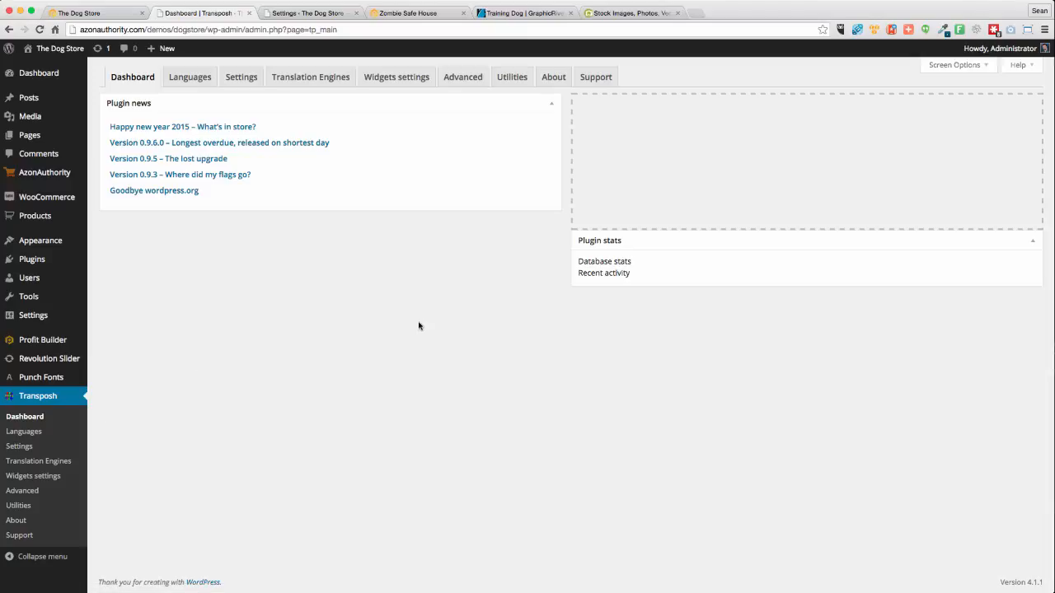
left_click(179, 76)
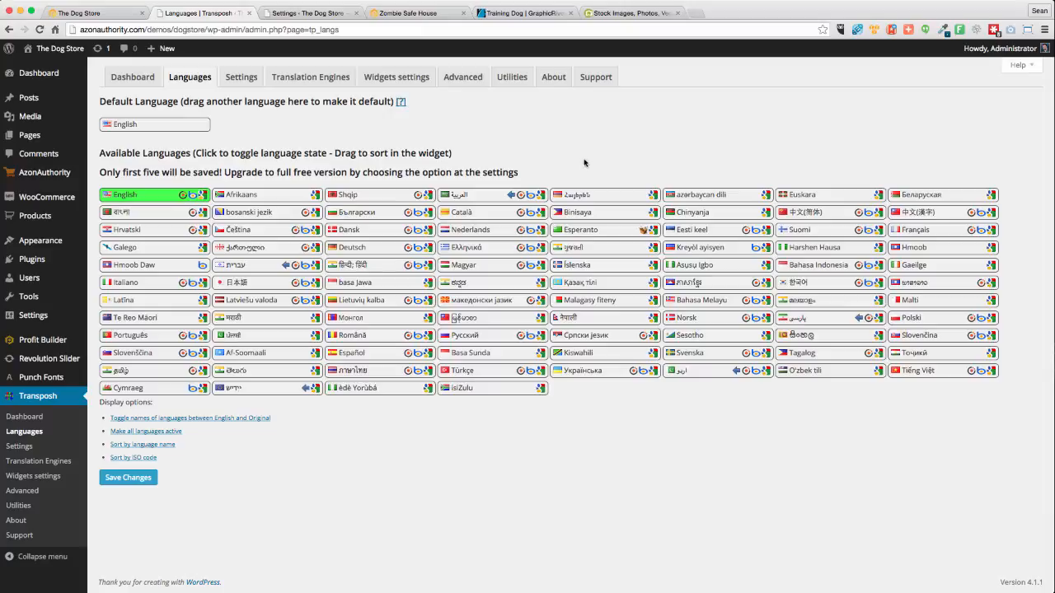
left_click(349, 356)
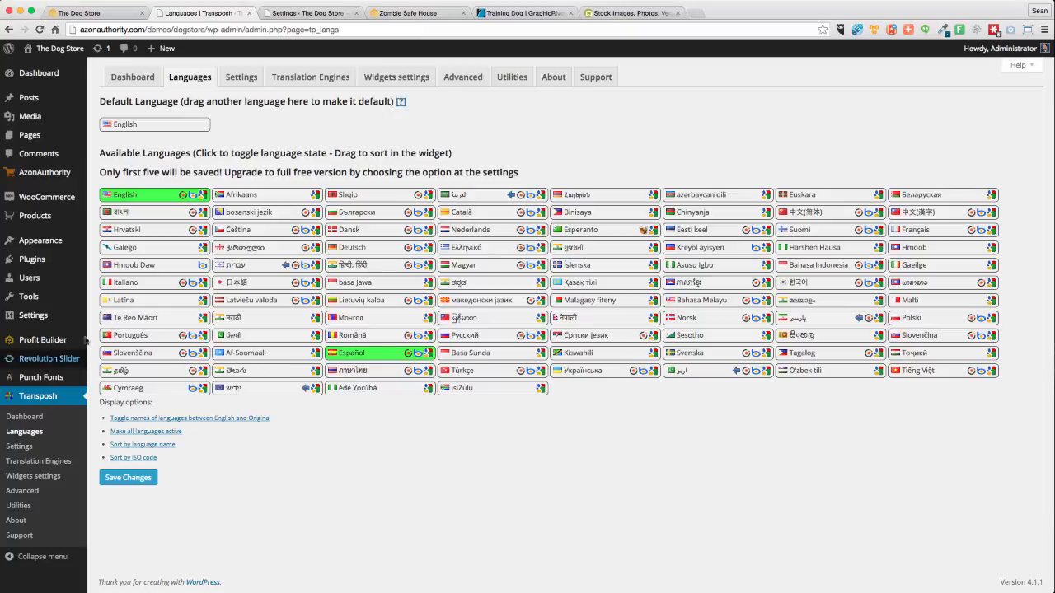
left_click(131, 336)
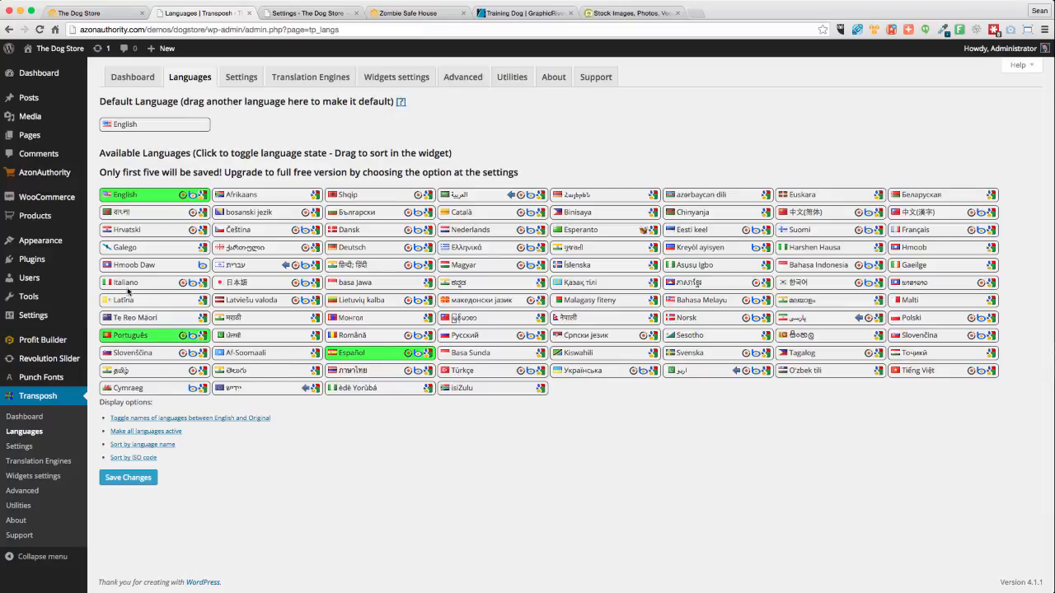
left_click(129, 284)
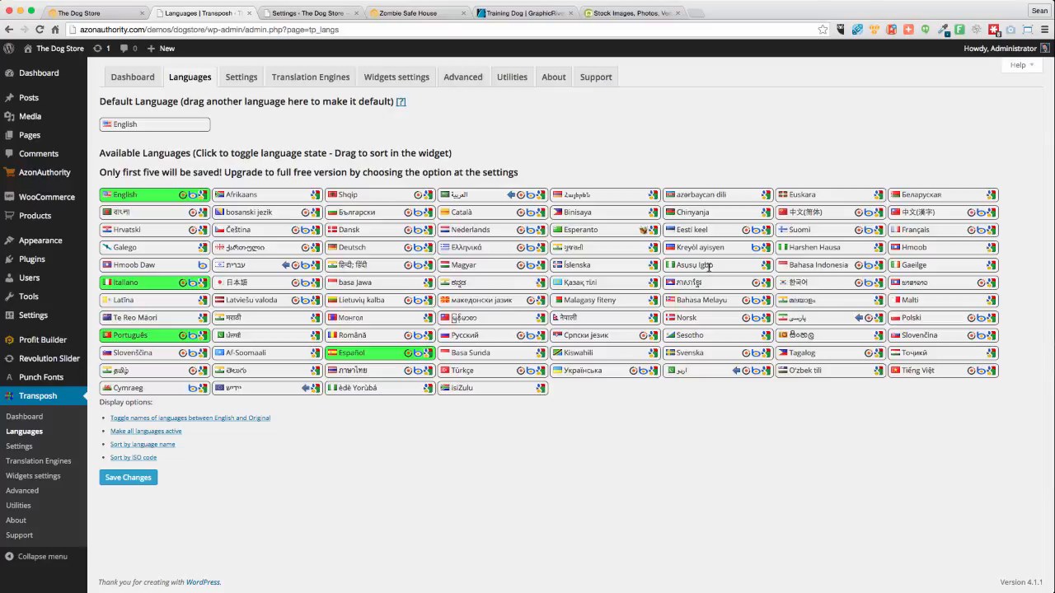
left_click(914, 233)
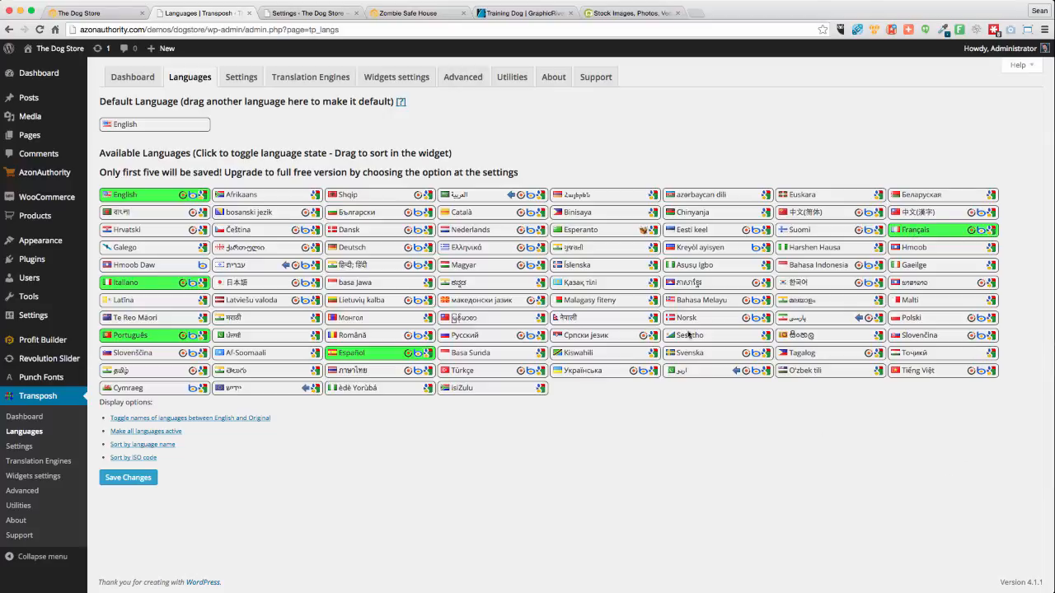
left_click(120, 480)
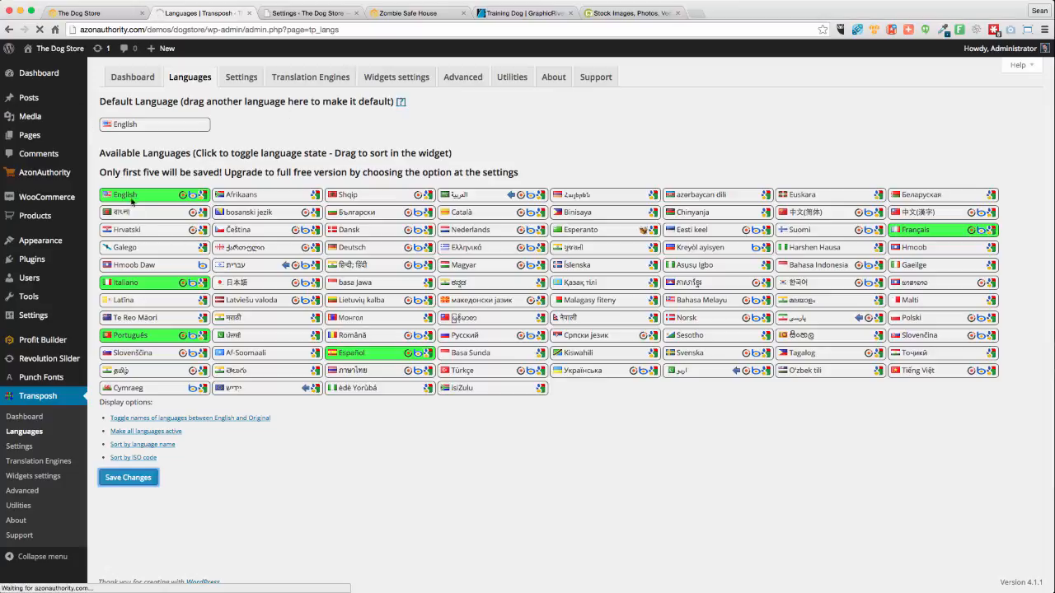
Enable Allow upgrading, Administrator translation, Rewrite URLs, Auto detect language and Push scripts to footer, then save
left_click(240, 78)
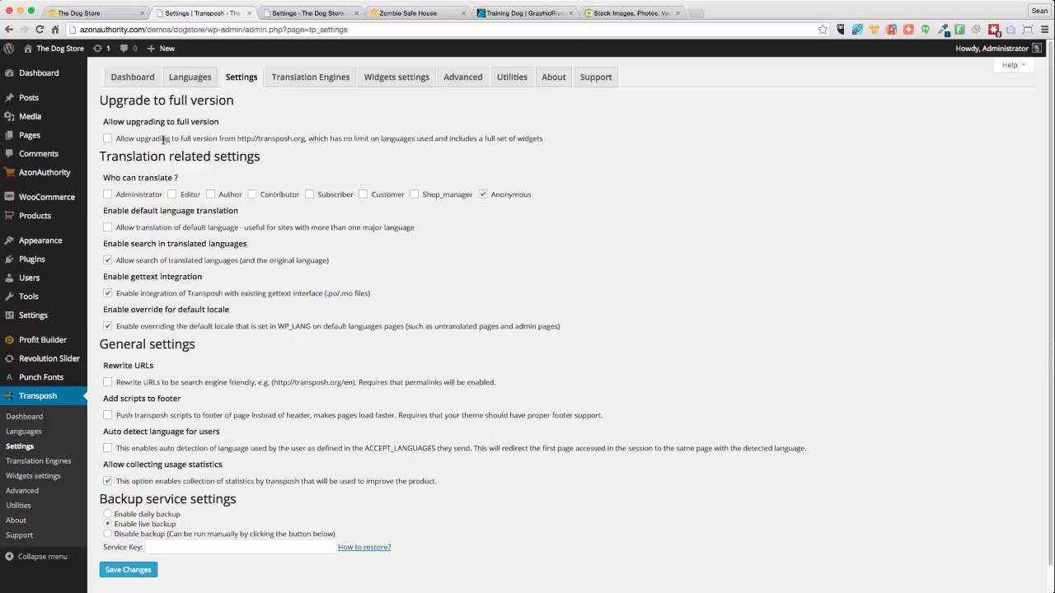
left_click(108, 138)
left_click(107, 195)
left_click(107, 384)
left_click(107, 449)
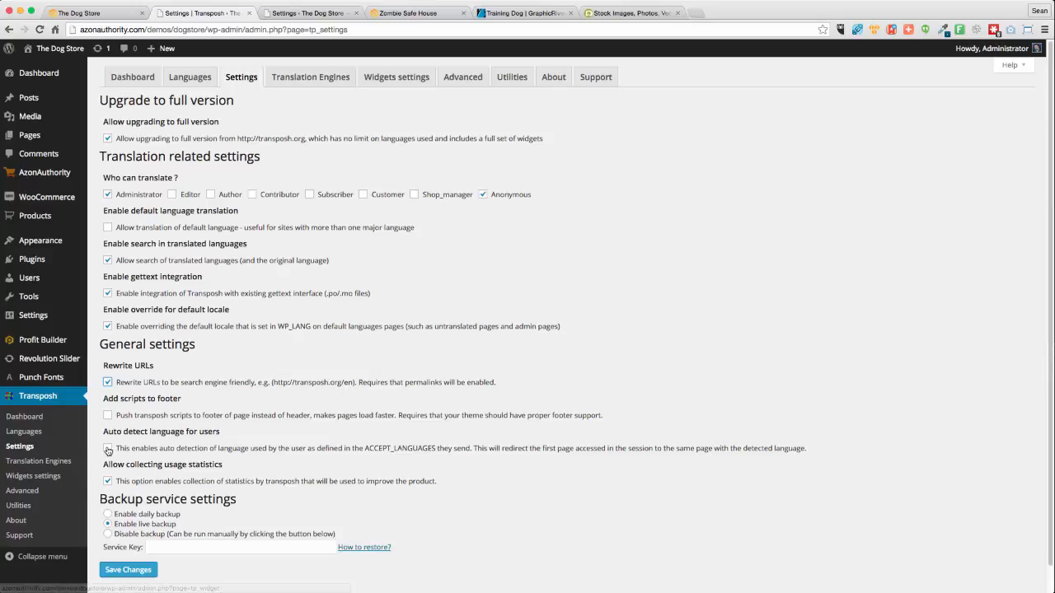
left_click_drag(104, 437, 245, 436)
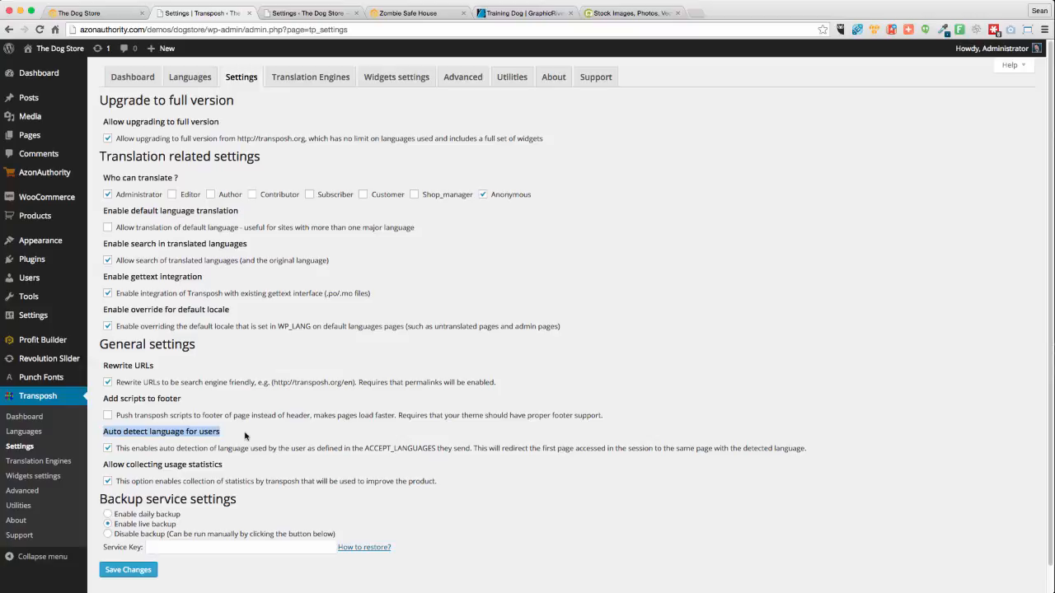
left_click(422, 447)
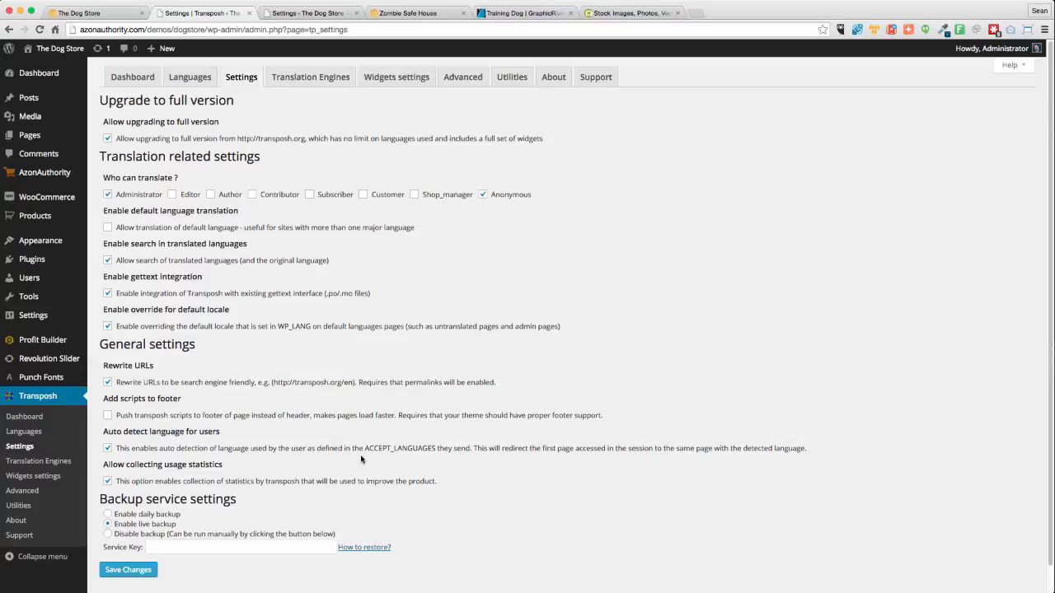
left_click(108, 416)
left_click(137, 569)
left_click(318, 80)
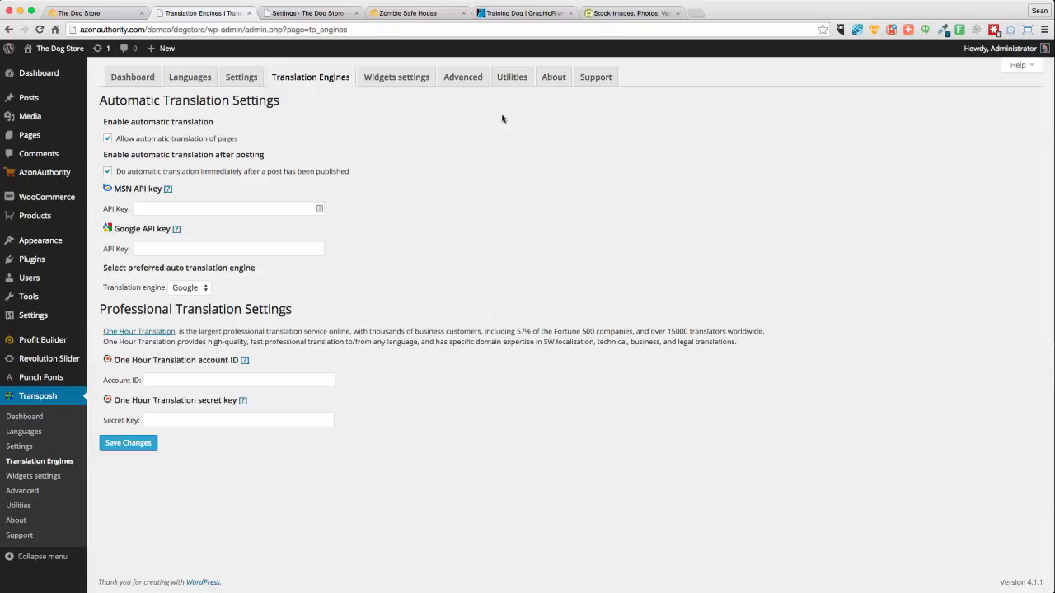
Look through Transposh's Widgets, Advanced and Utilities settings pages, then go back to The Dog Store tab
left_click(398, 80)
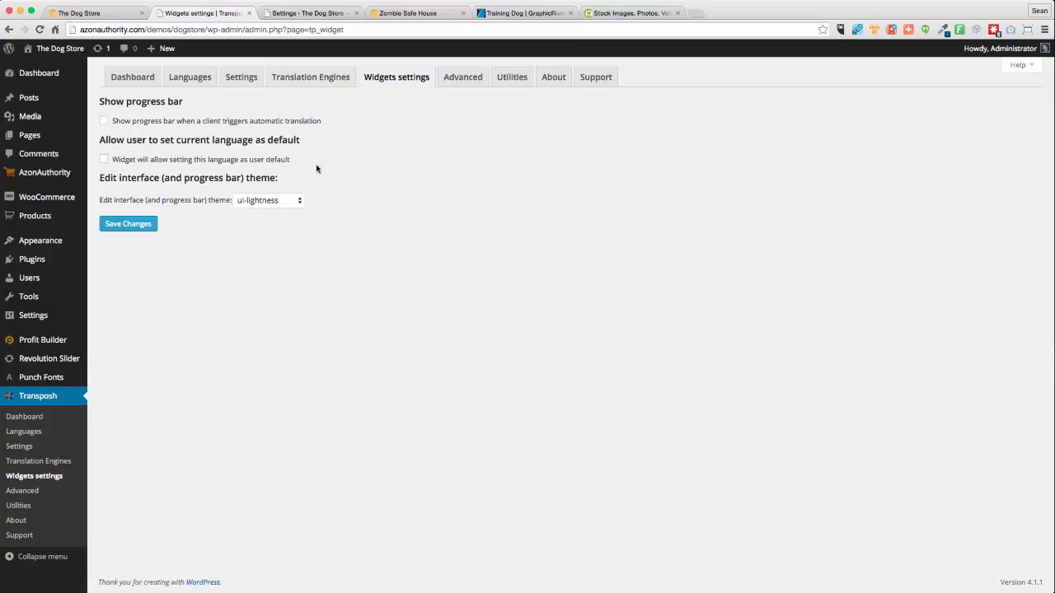
left_click(458, 78)
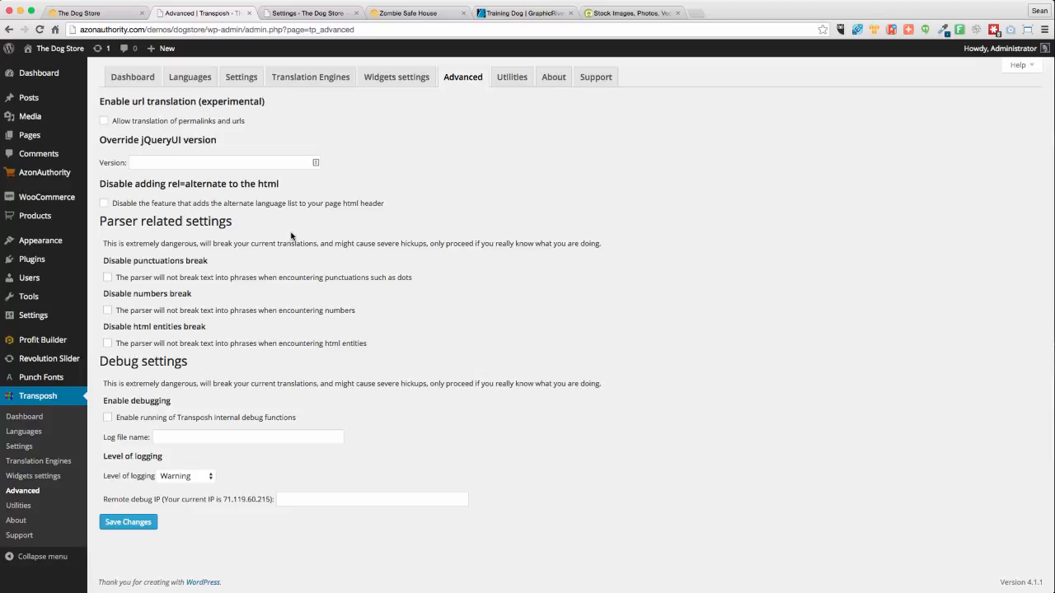
left_click(516, 80)
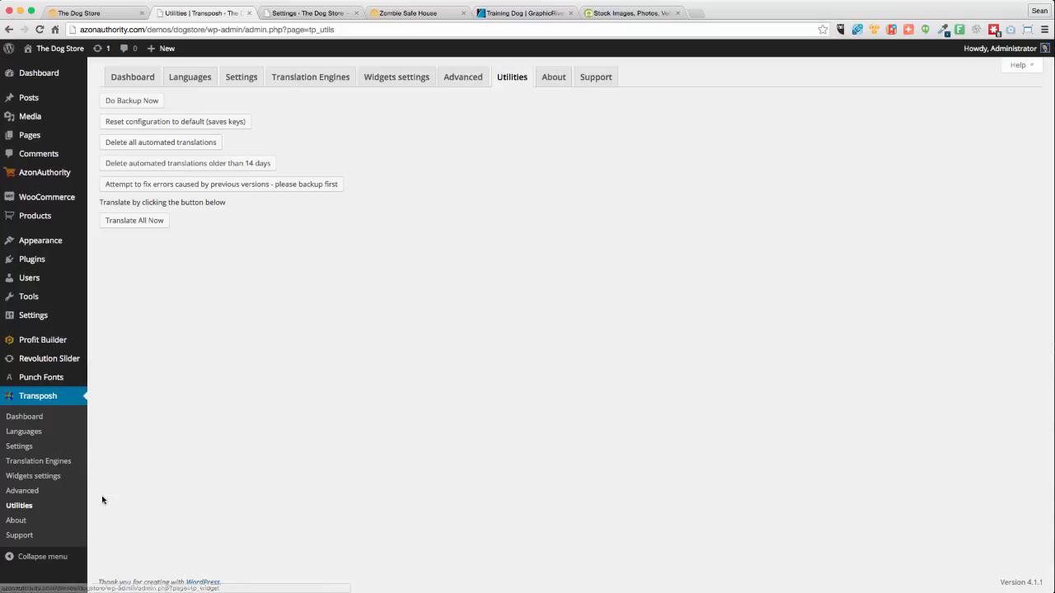
left_click(87, 14)
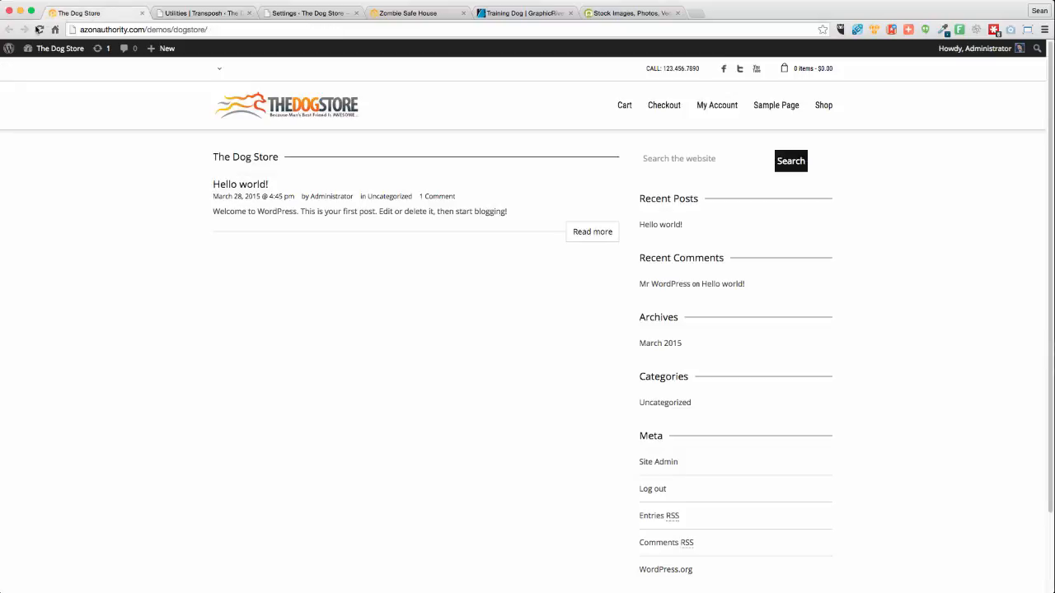
Preview the reloaded storefront in Portuguese, switch it back to English, and return to the Transposh admin tab
left_click(39, 30)
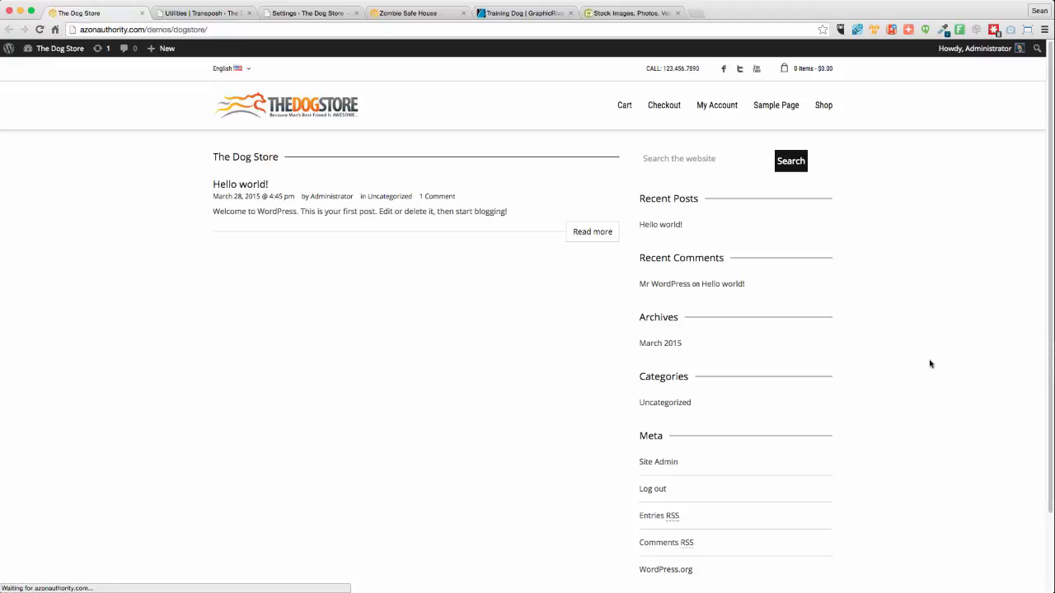
left_click(252, 73)
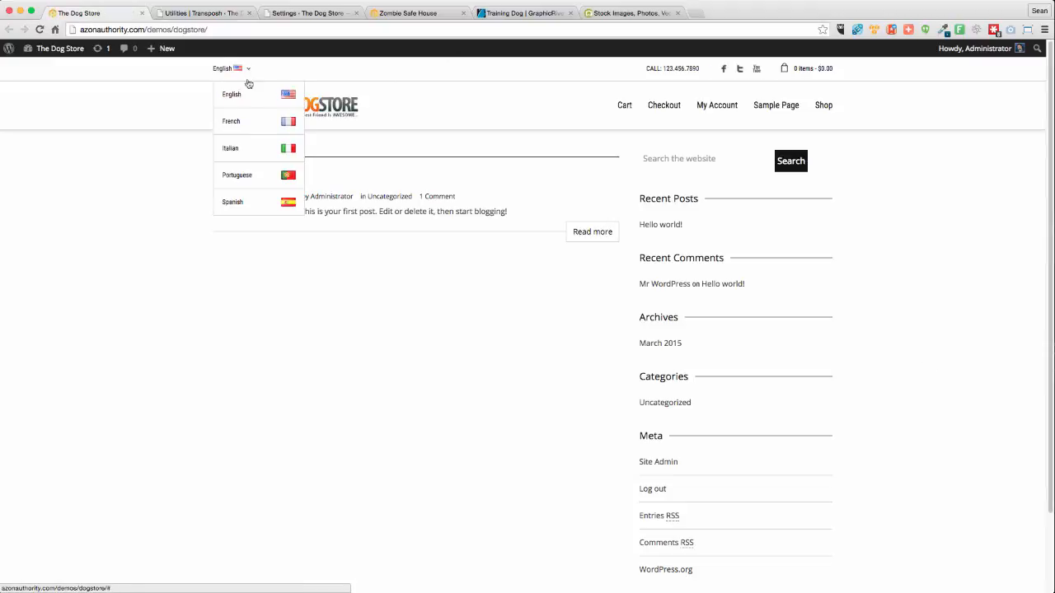
left_click(246, 177)
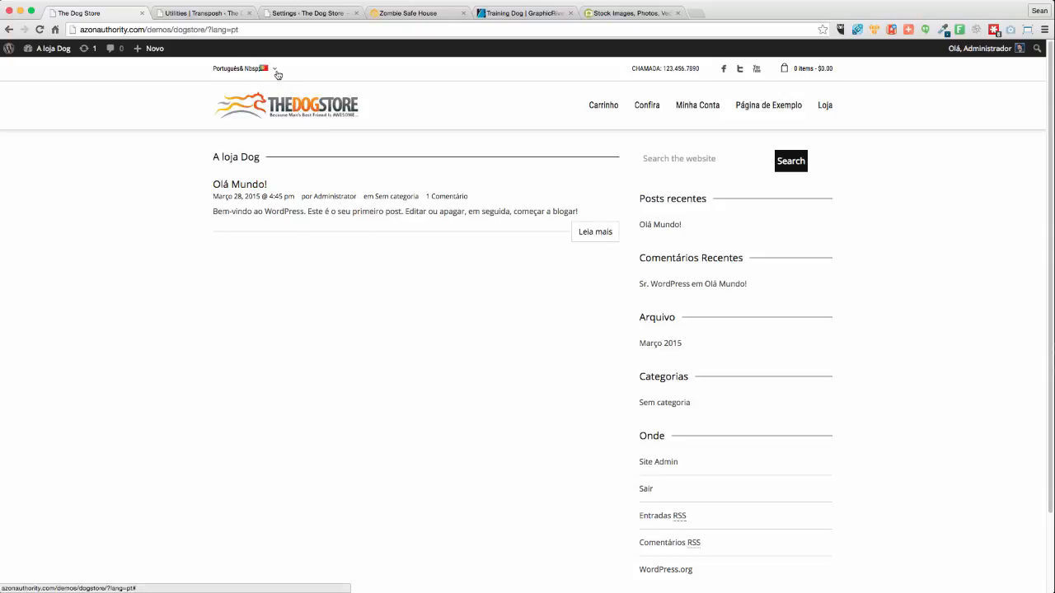
left_click(277, 72)
left_click(231, 96)
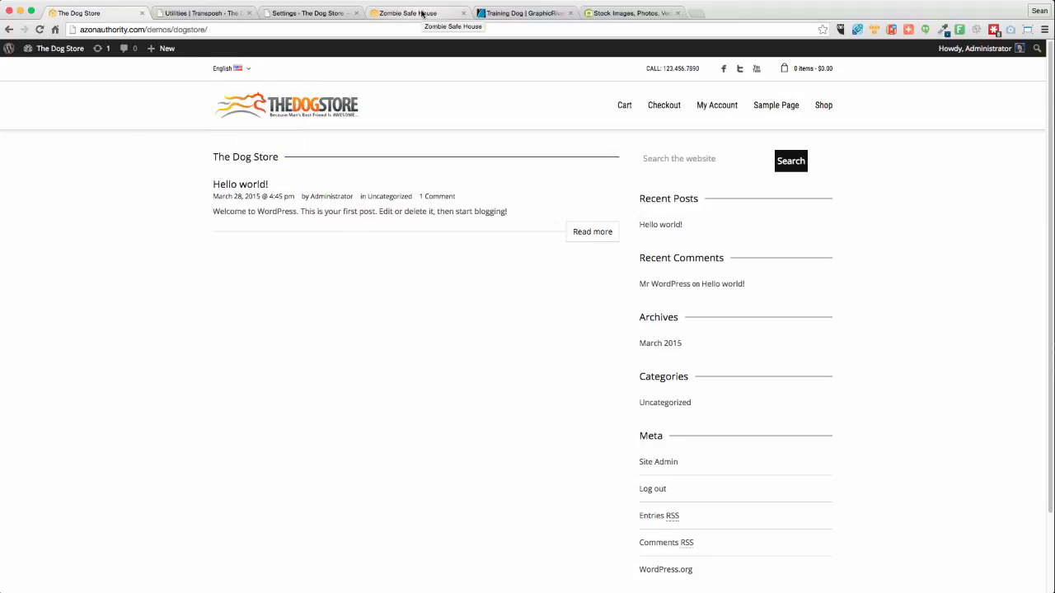
left_click(214, 13)
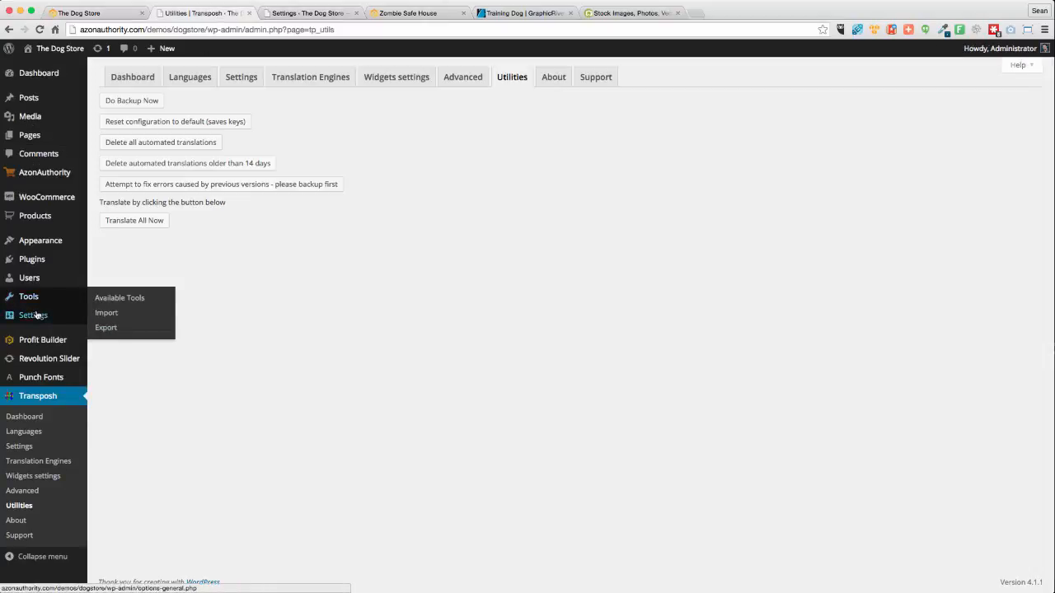
Set permalinks to Post name with a /product product permalink base and save
mouse_move(33, 315)
left_click(111, 392)
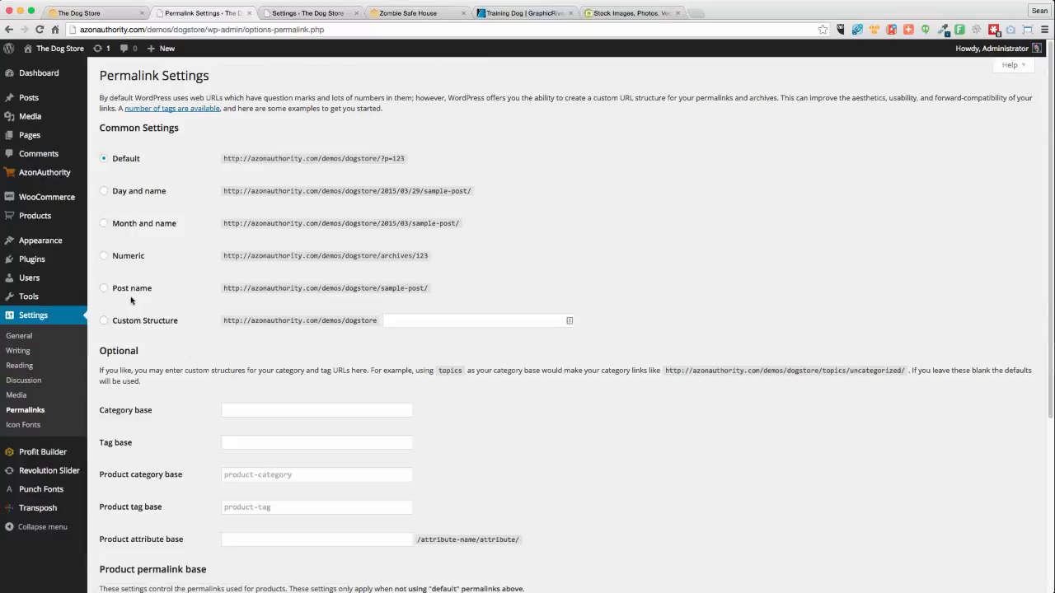
left_click(105, 289)
scroll(183, 503, "down", 5)
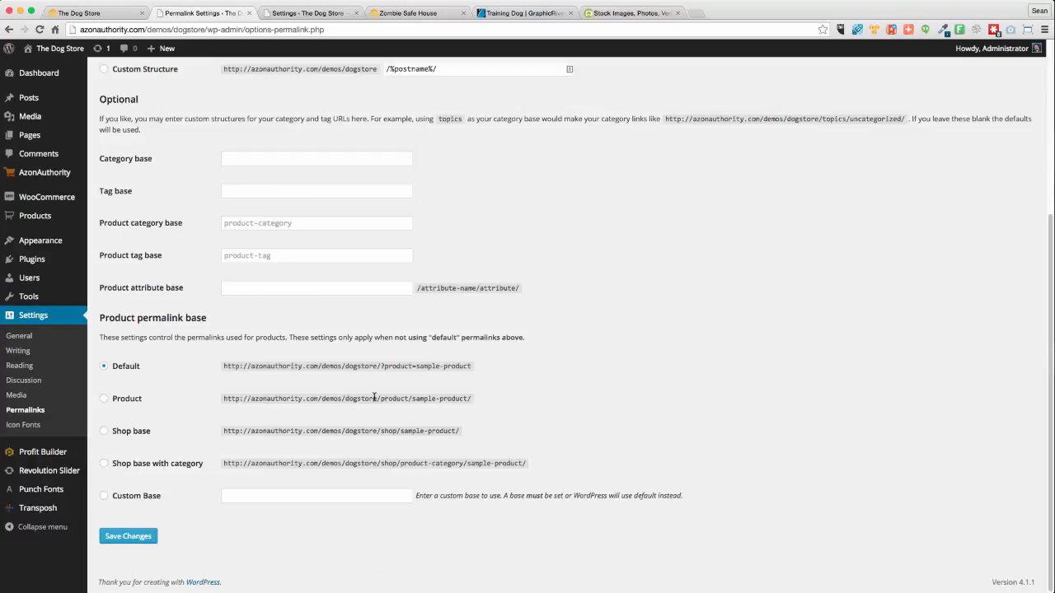
left_click(104, 399)
left_click(132, 536)
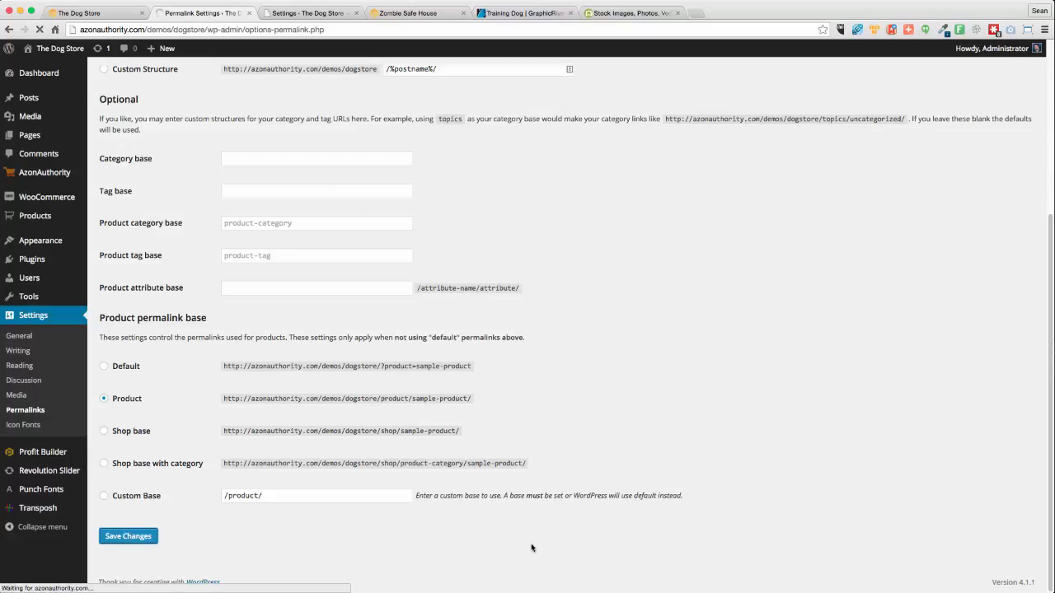
scroll(488, 517, "down", 4)
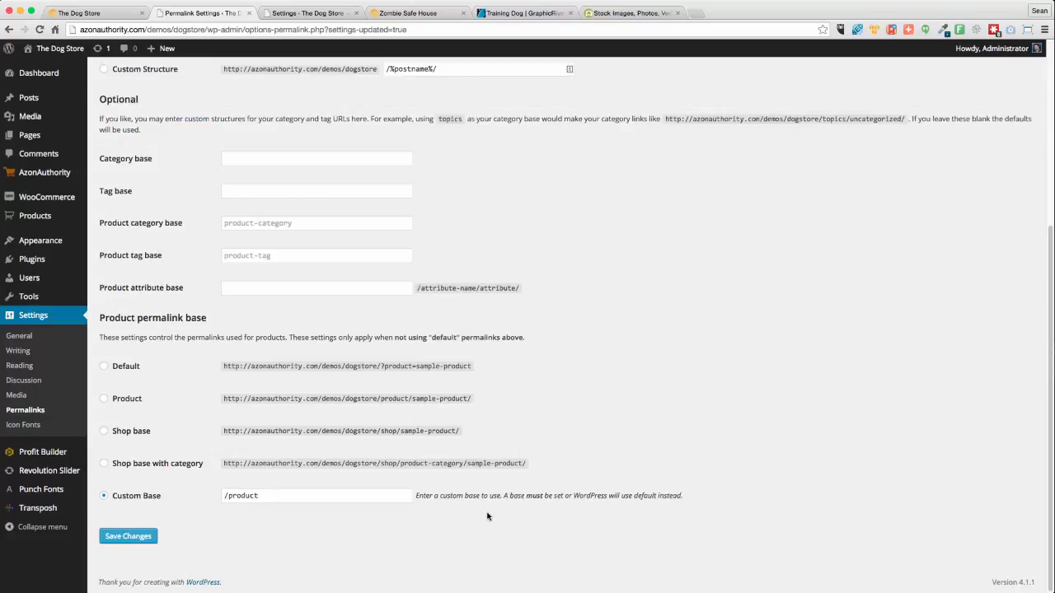
scroll(487, 517, "up", 4)
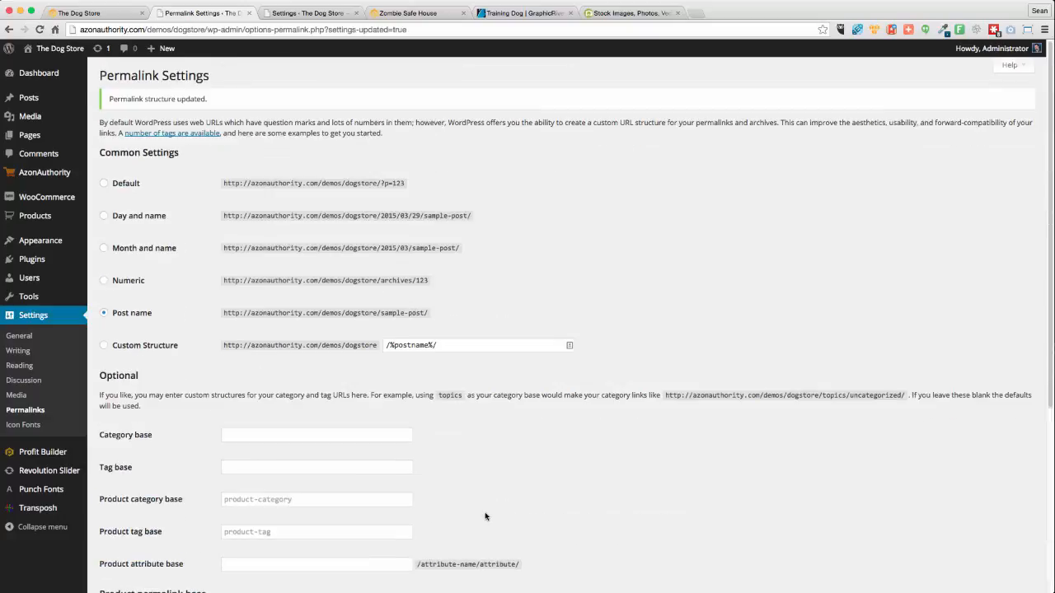
left_click(72, 11)
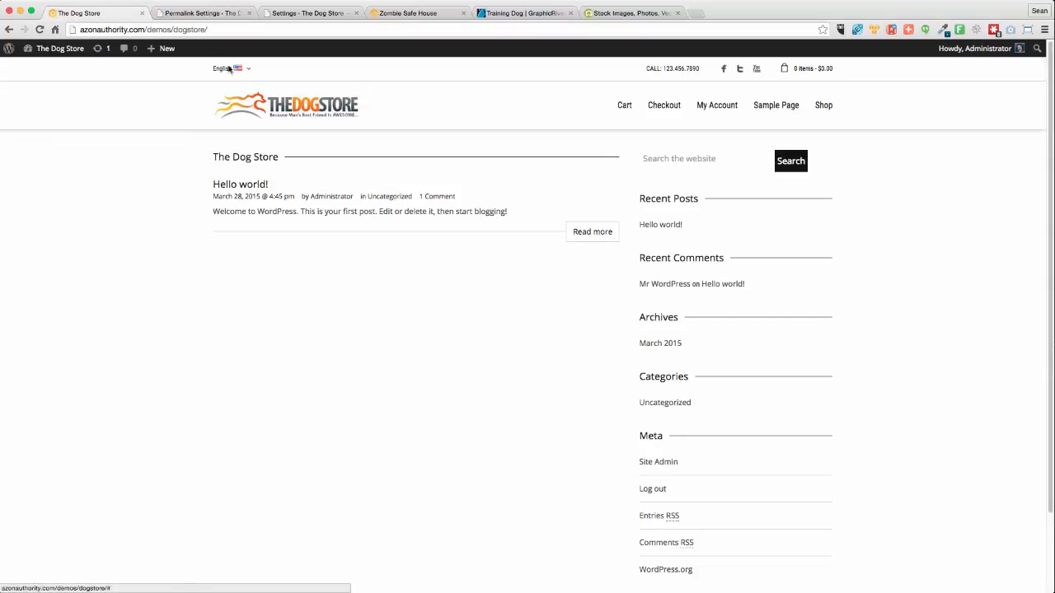
View the reloaded storefront in French, switch back to English, then return to Permalink Settings
left_click(38, 29)
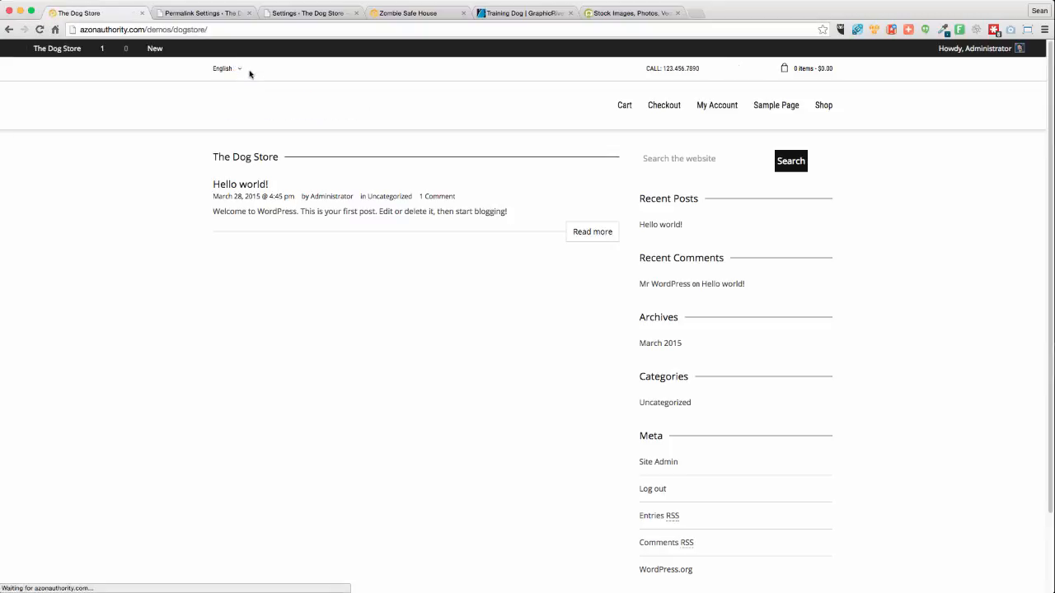
mouse_move(256, 72)
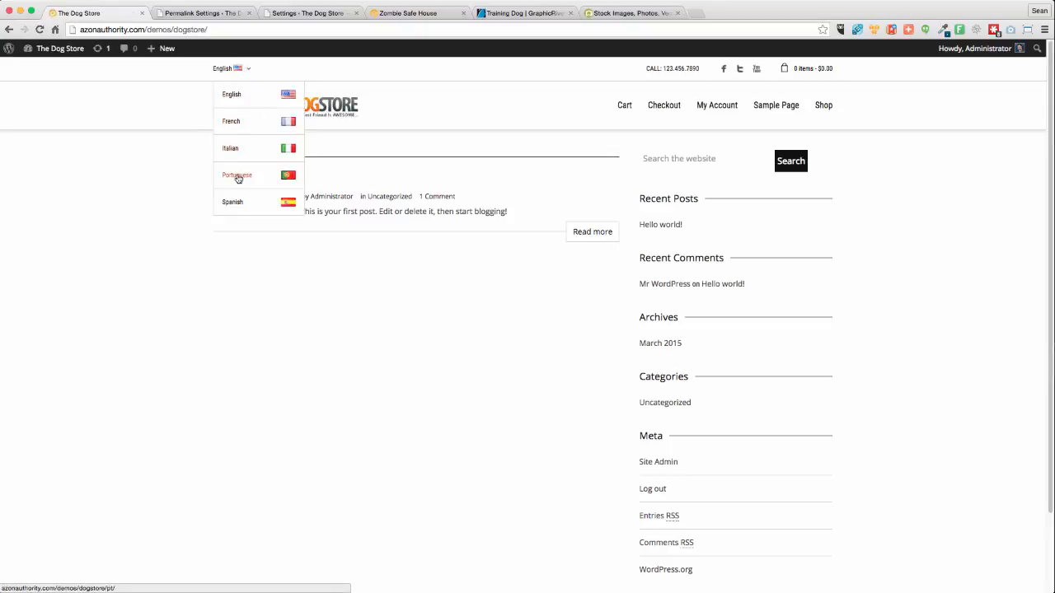
left_click(229, 124)
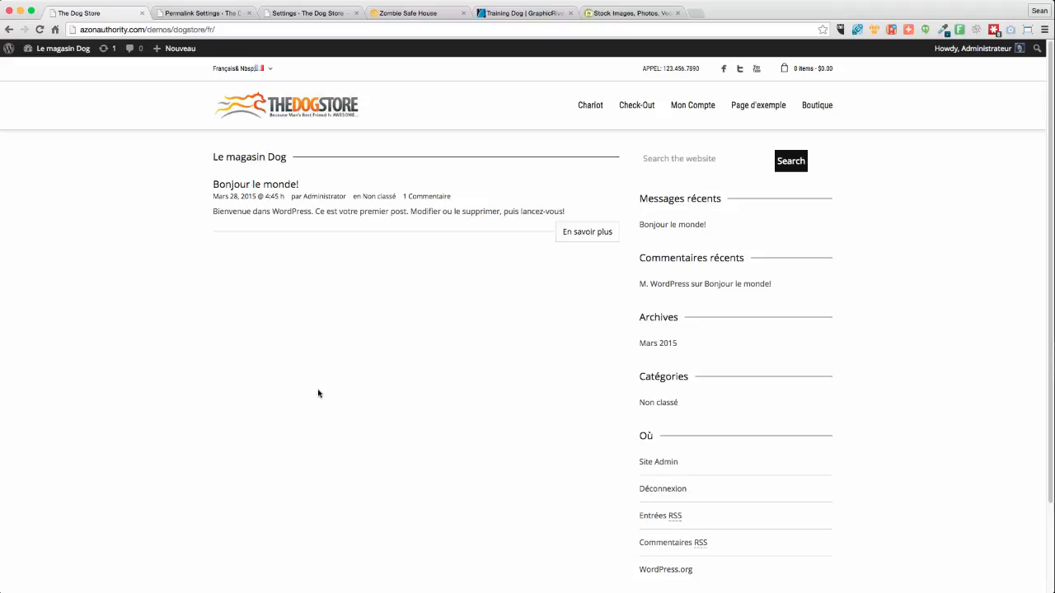
left_click(269, 71)
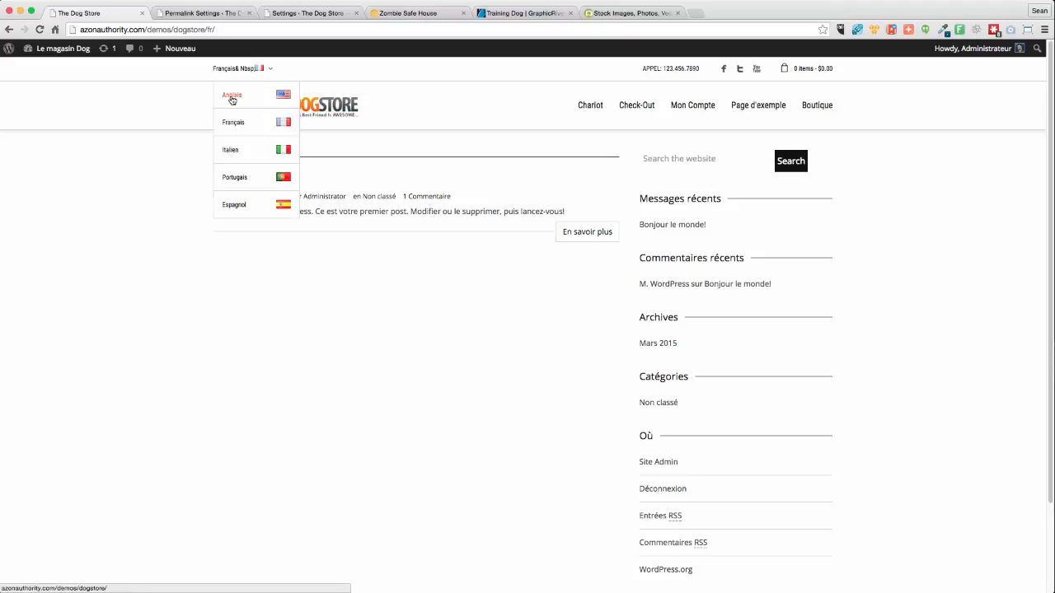
left_click(233, 97)
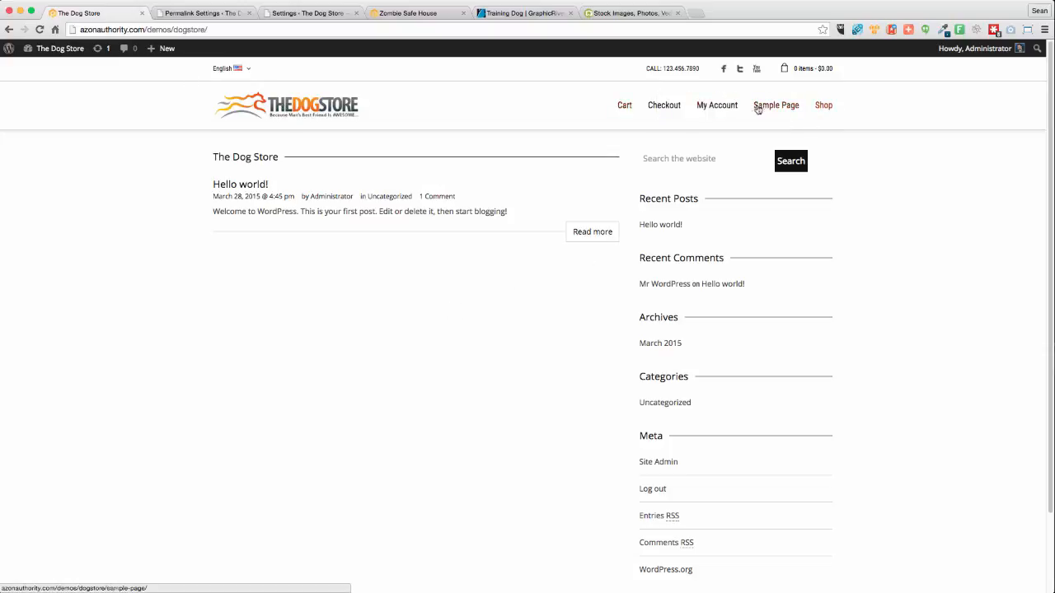
left_click(180, 13)
Create a new menu named 'Main Menu' assigned to the Primary Header Menu location
mouse_move(37, 241)
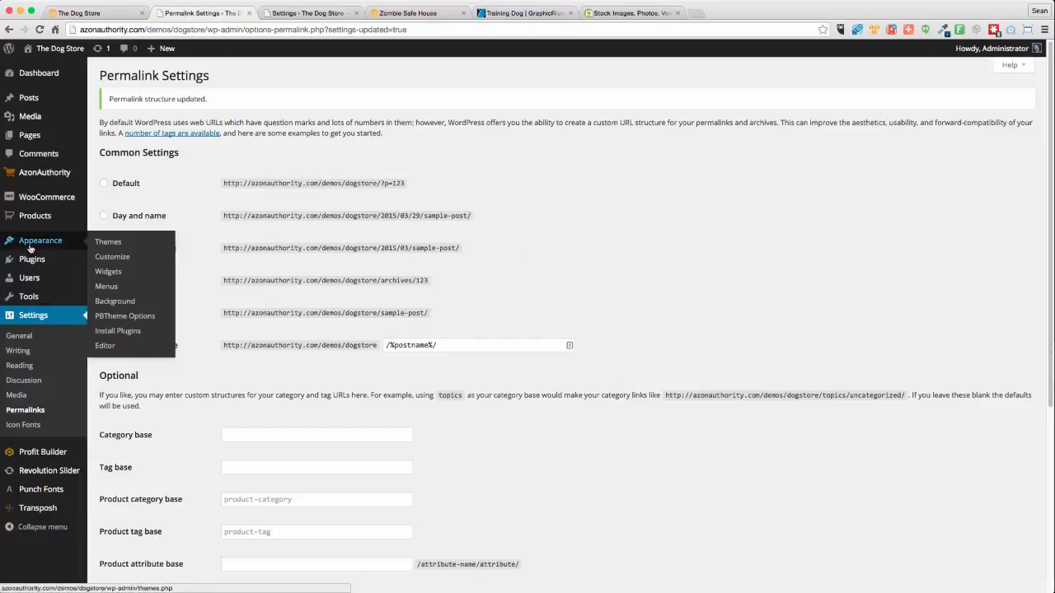
left_click(108, 288)
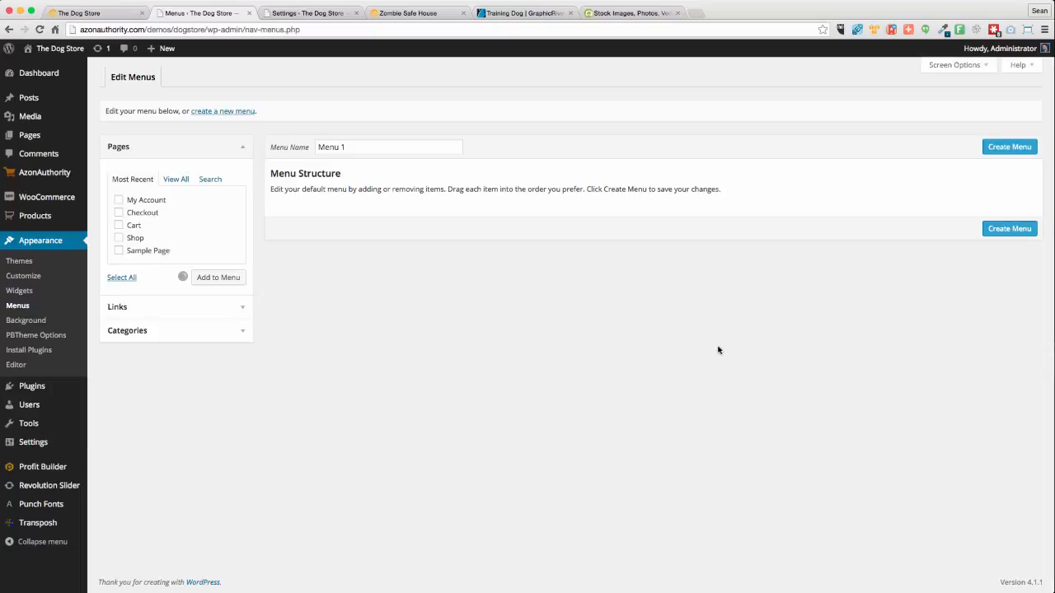
left_click(211, 114)
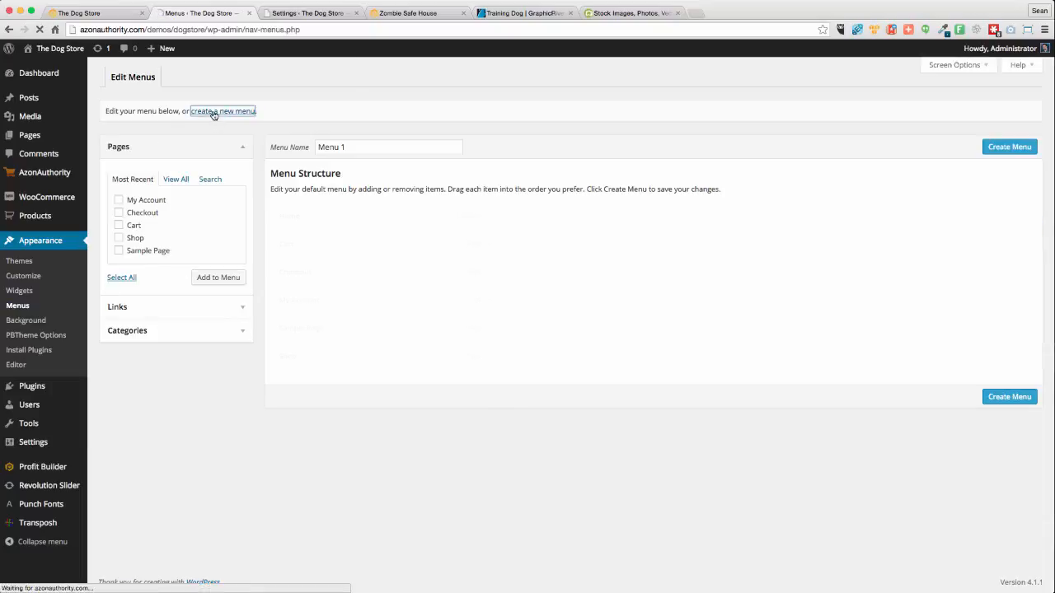
left_click(354, 146)
triple_click(355, 146)
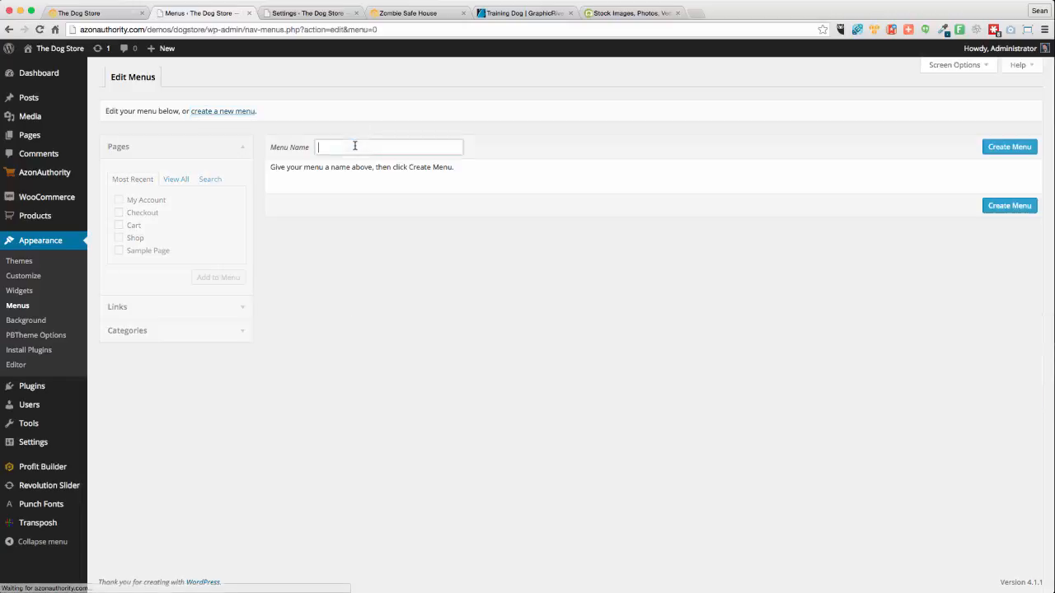
type("Main")
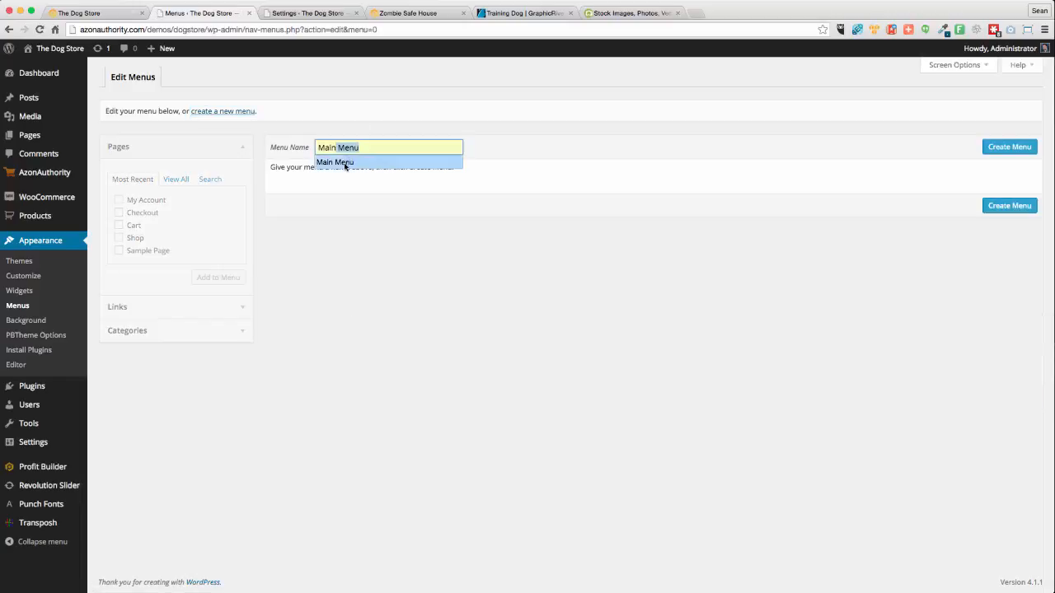
left_click(341, 161)
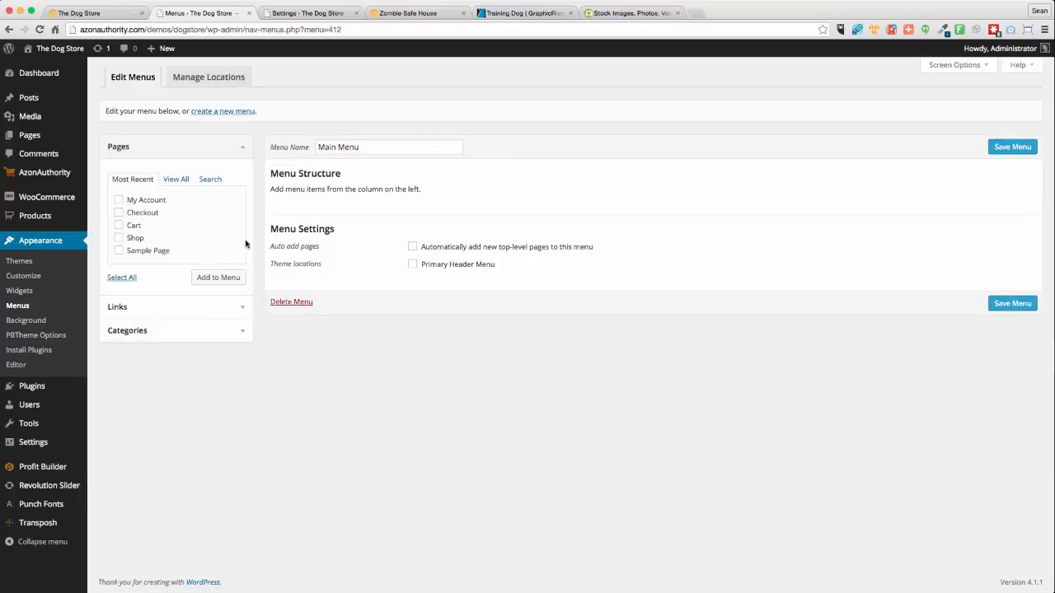
left_click(413, 265)
Add the Checkout, Cart and Shop pages to Main Menu
left_click(119, 214)
left_click(119, 225)
left_click(118, 238)
left_click(222, 281)
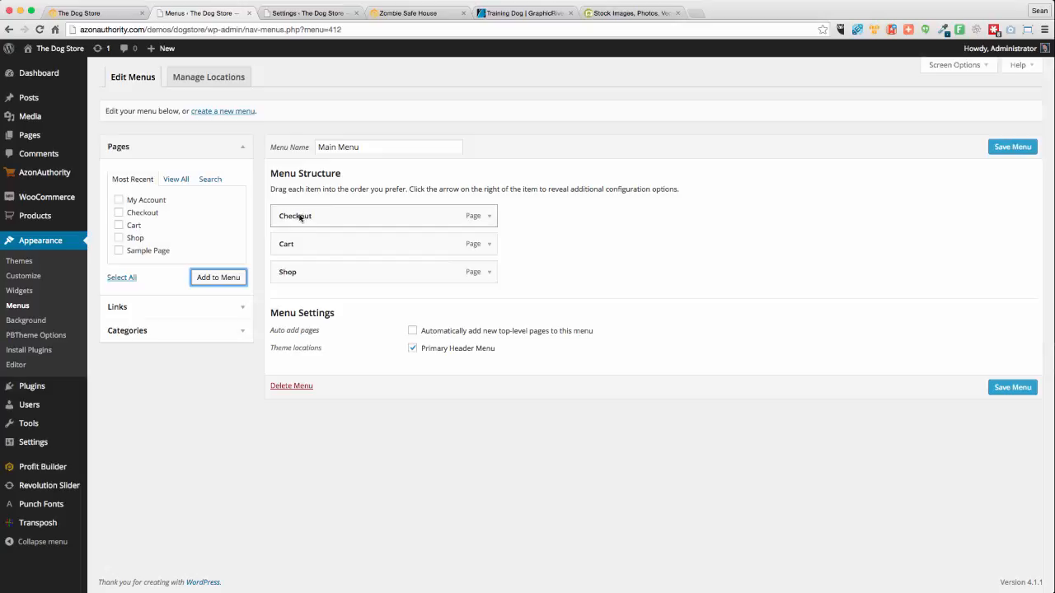
left_click(130, 330)
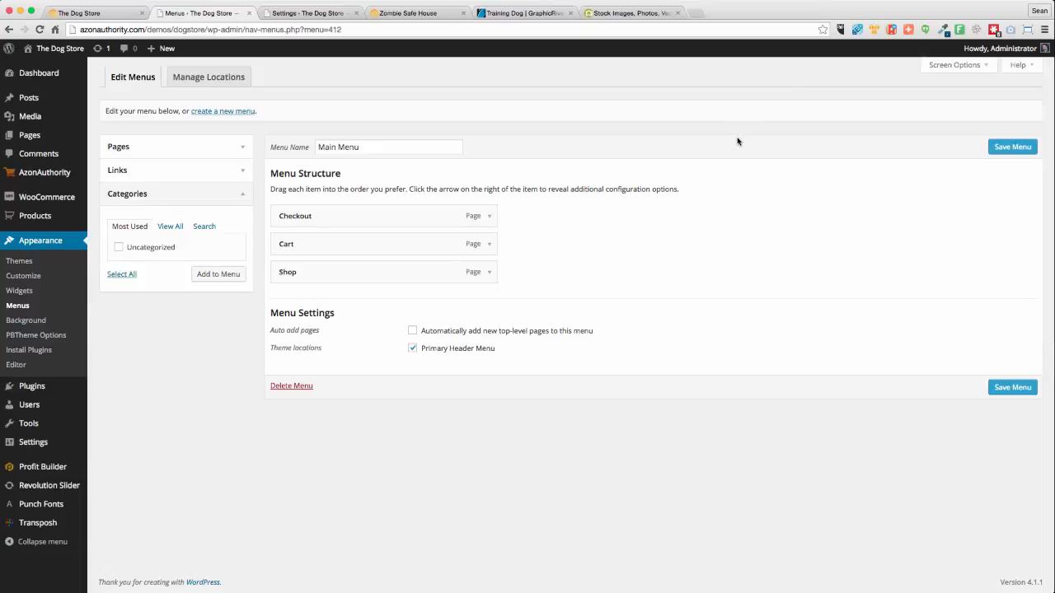
Show Product Categories, Link Target, WooCommerce Endpoints, Products and Posts in Screen Options, then save Main Menu
left_click(954, 65)
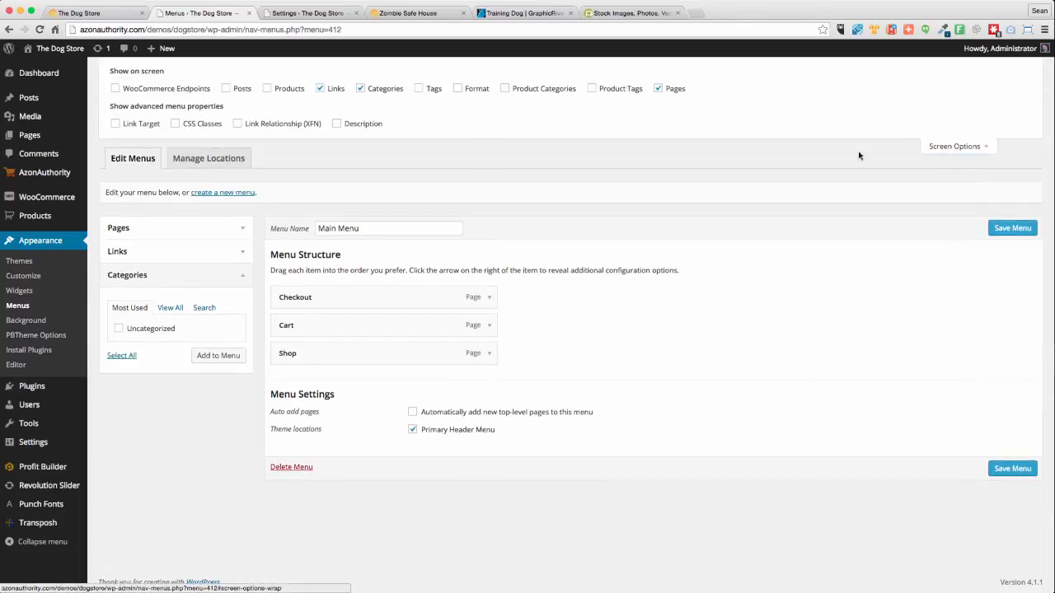
left_click(505, 89)
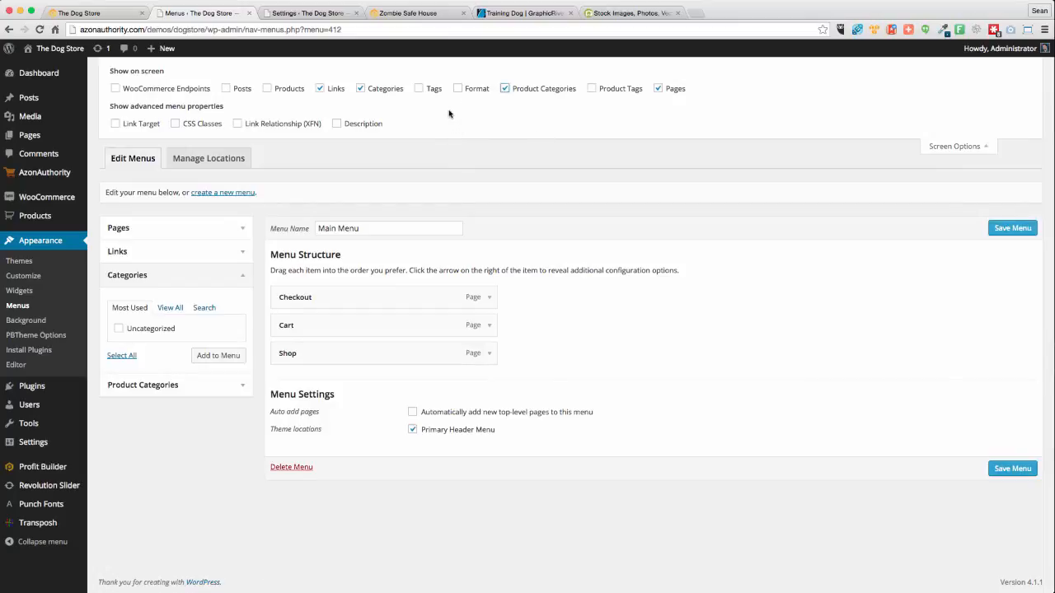
left_click(115, 124)
left_click(116, 89)
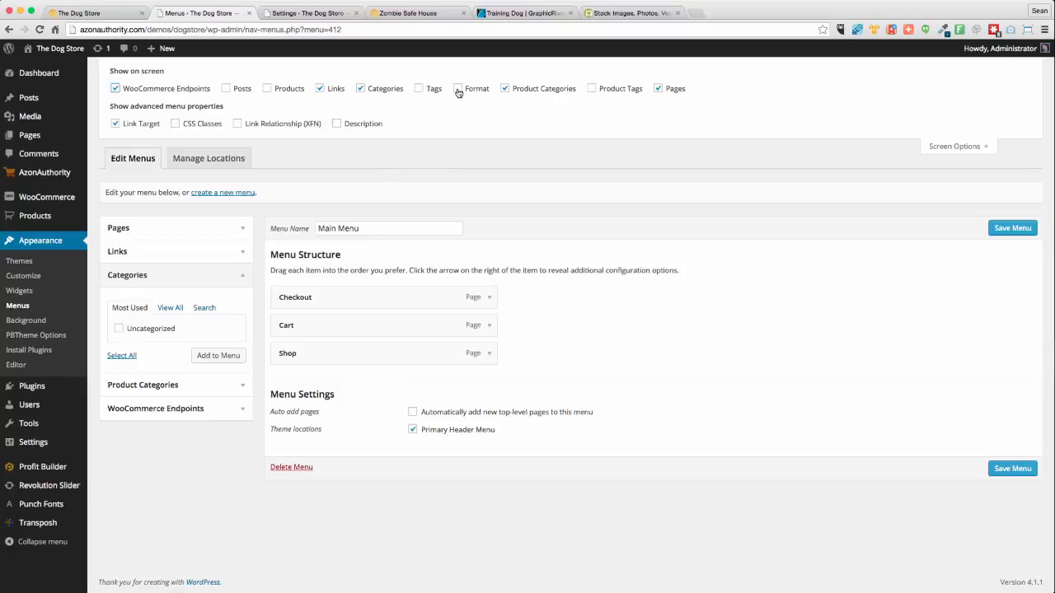
left_click(267, 88)
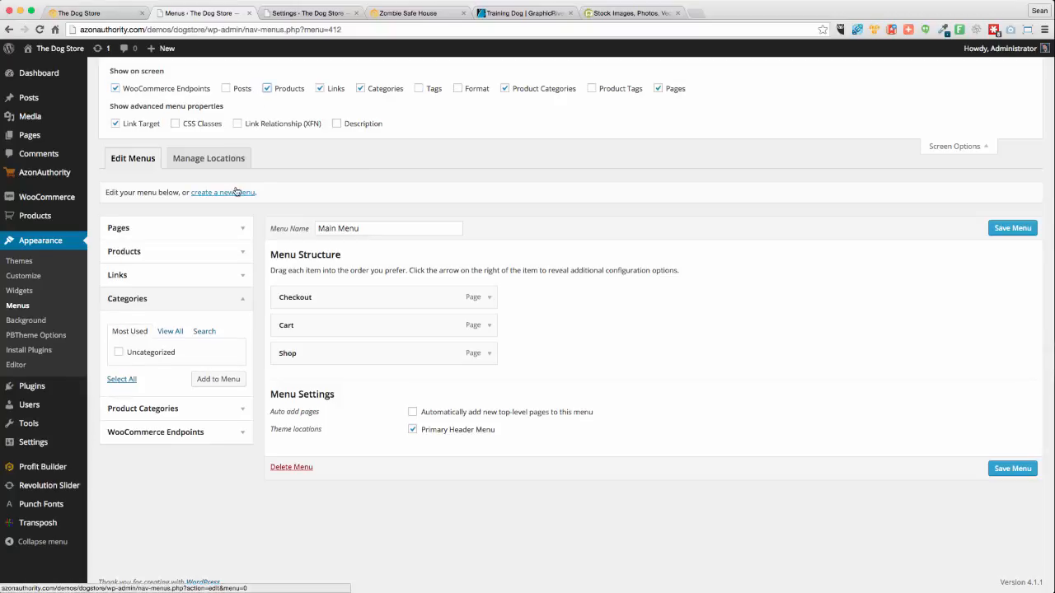
left_click(226, 88)
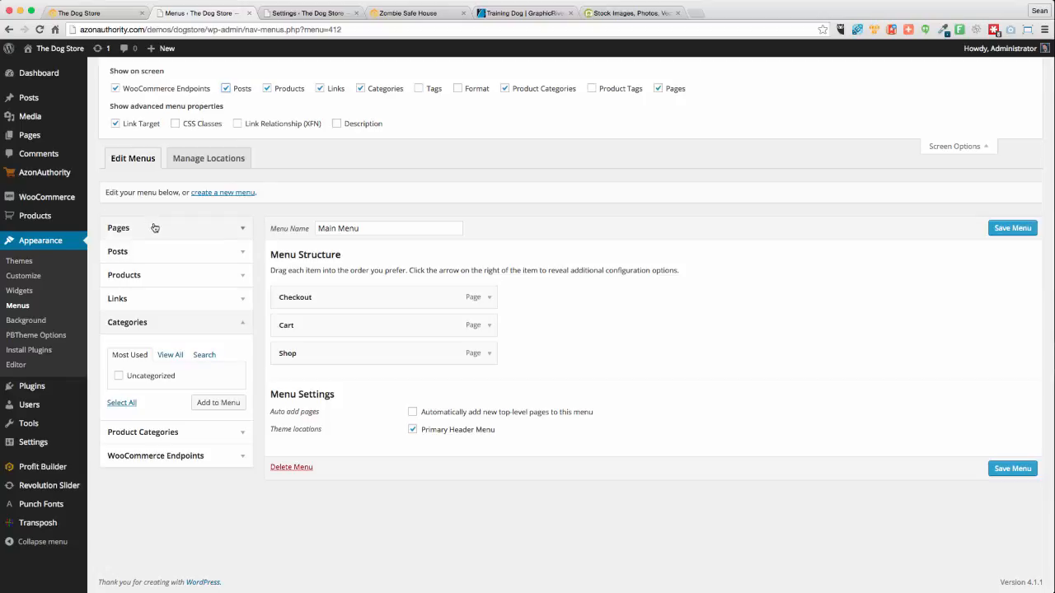
left_click(1016, 234)
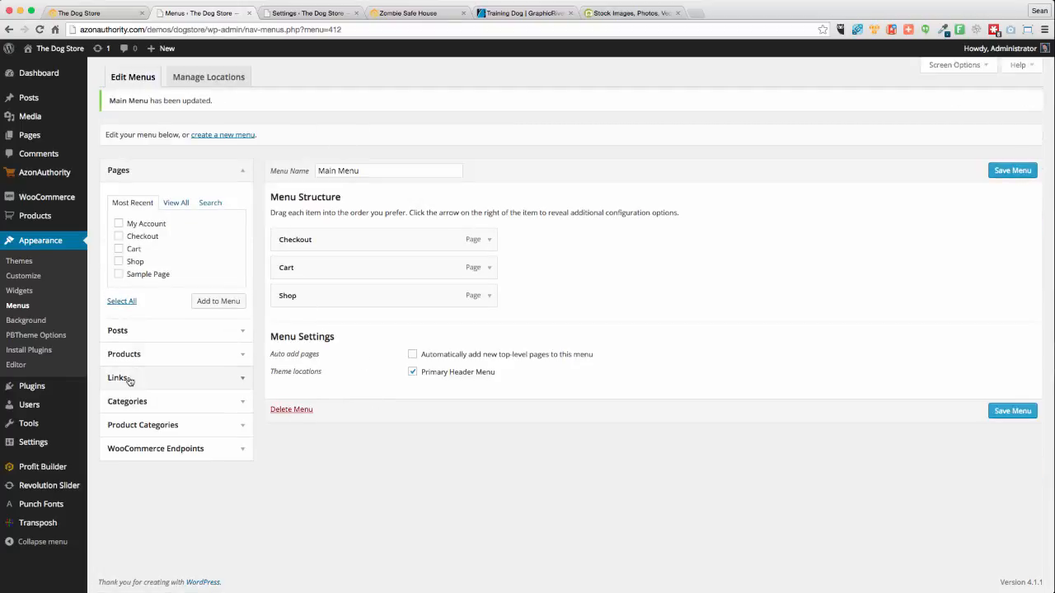
Add a 'Categories' custom link with URL '#' at the top of the menu and move Checkout to the bottom
left_click(237, 378)
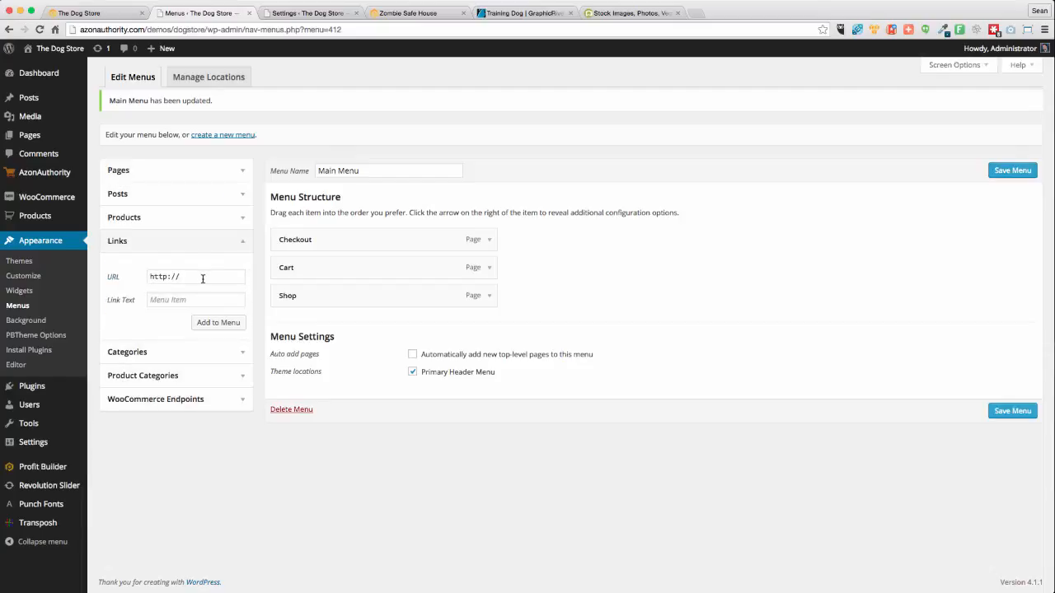
left_click(203, 278)
triple_click(171, 279)
type("#")
left_click(176, 303)
left_click(208, 324)
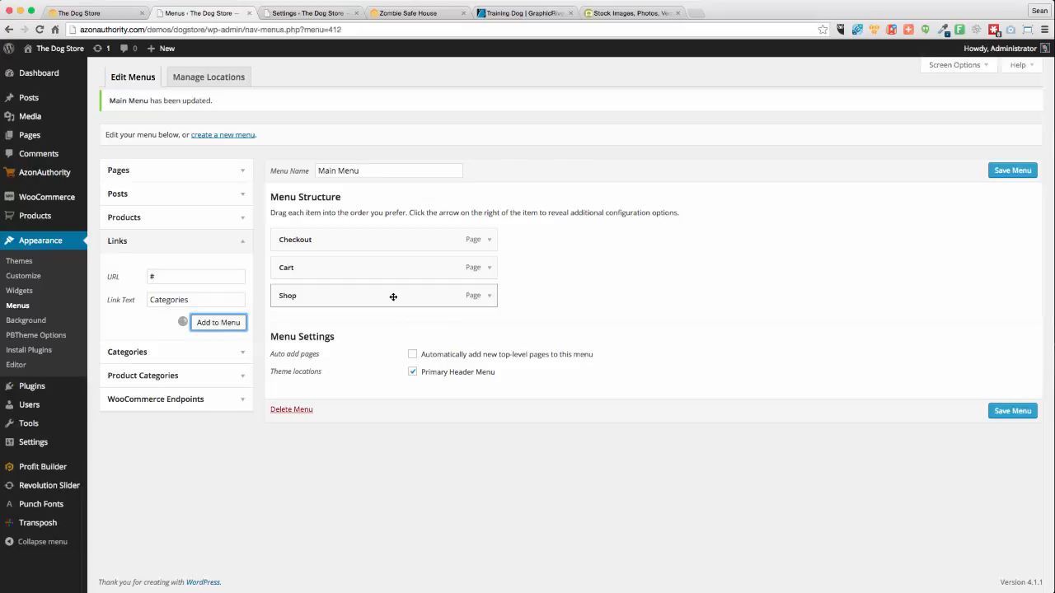
mouse_move(311, 326)
left_mouse_down()
mouse_move(372, 308)
mouse_move(312, 323)
mouse_move(307, 241)
mouse_move(308, 338)
left_mouse_up()
mouse_move(308, 271)
left_mouse_down()
mouse_move(309, 310)
mouse_move(311, 288)
left_mouse_up()
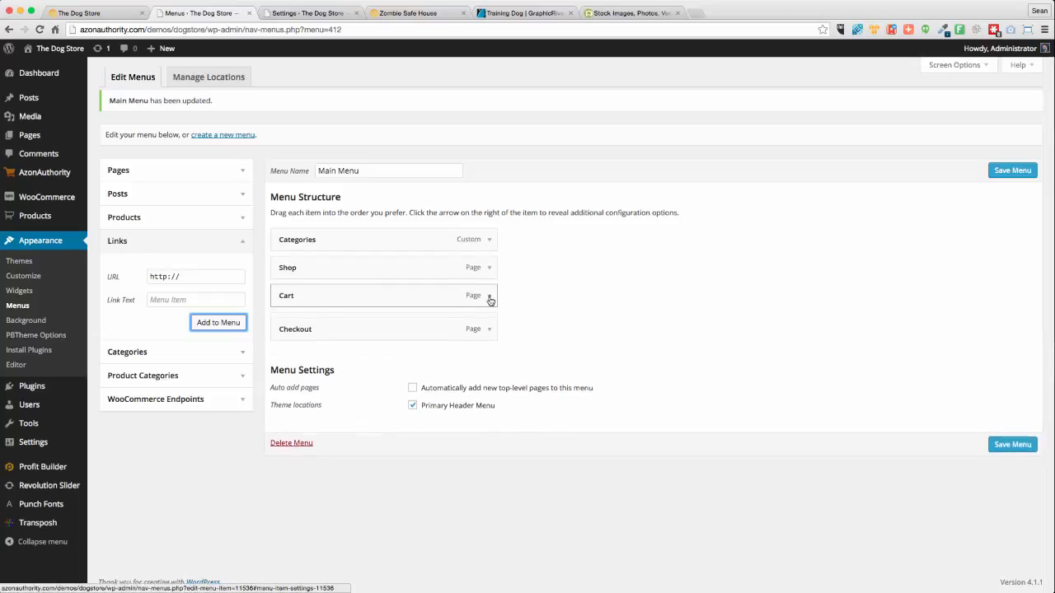
Relabel the Cart menu item as 'View Cart'
left_click(489, 298)
left_click(280, 333)
type("V")
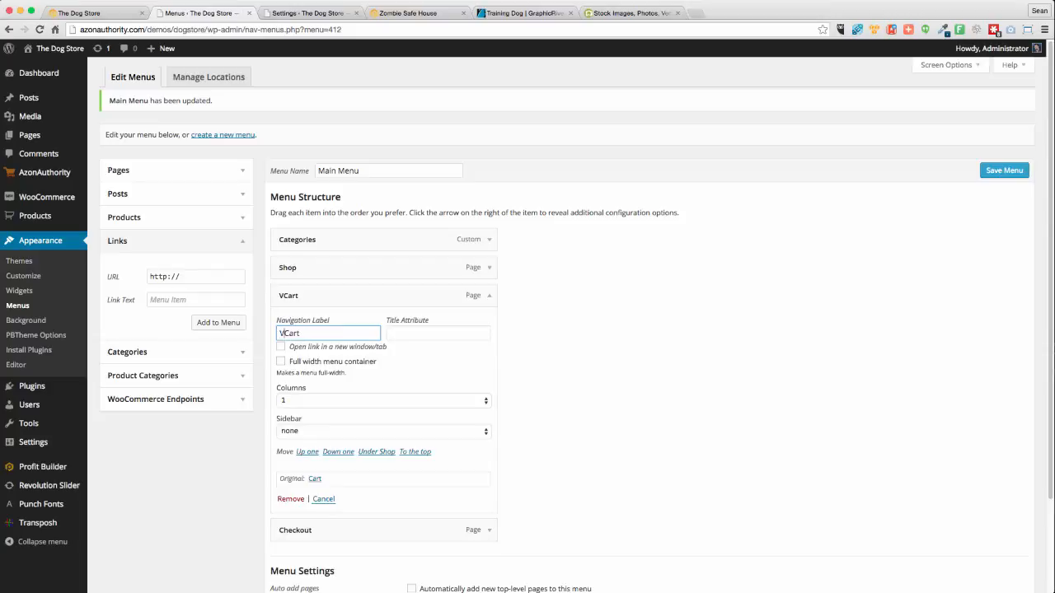
type("iew")
left_click(576, 363)
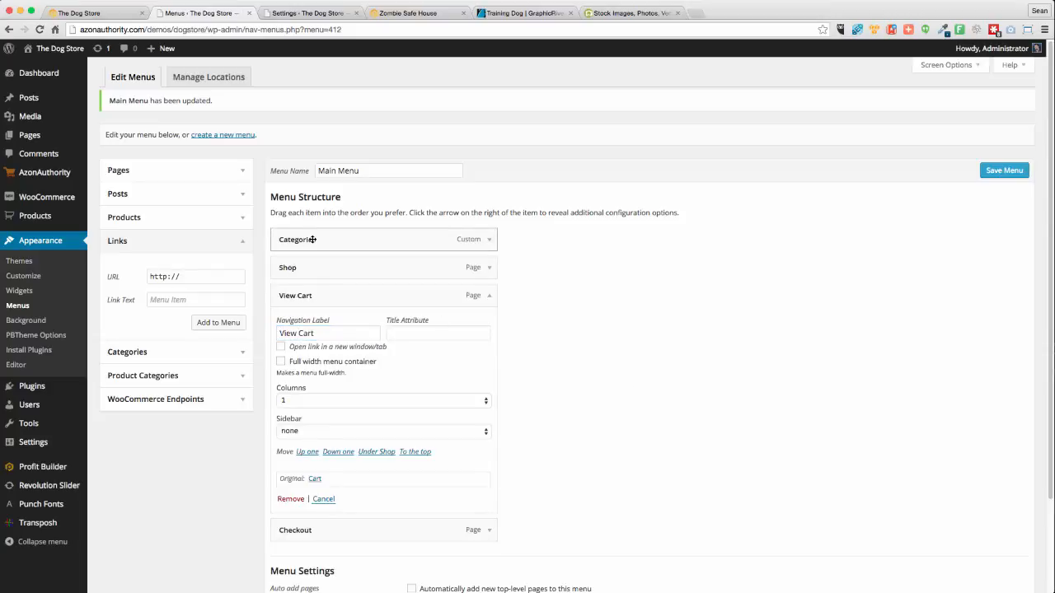
left_click(490, 295)
Add all product categories to Main Menu using View All and Select All
left_click(154, 377)
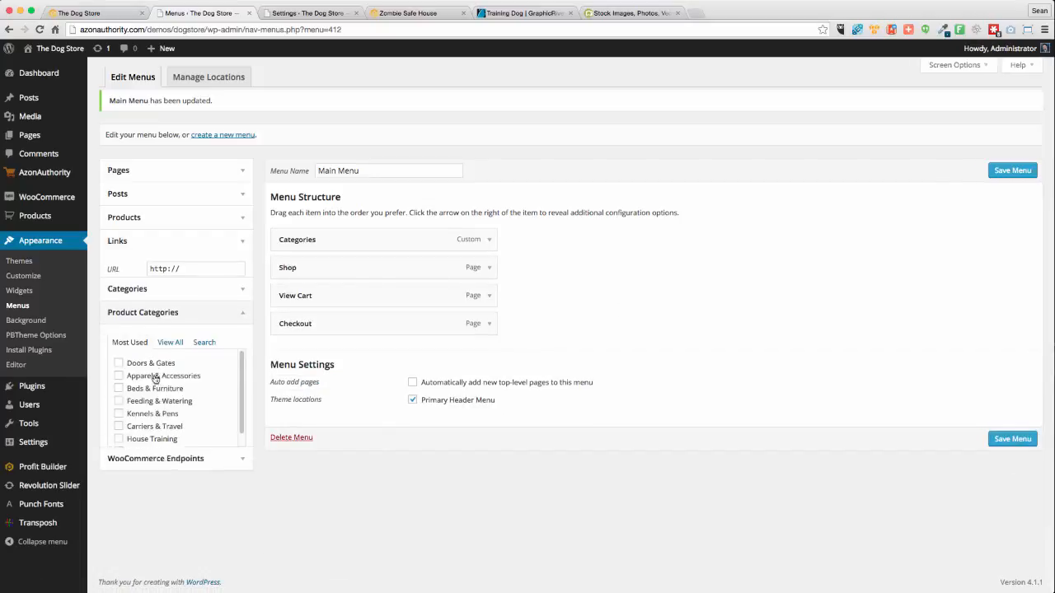
left_click(168, 322)
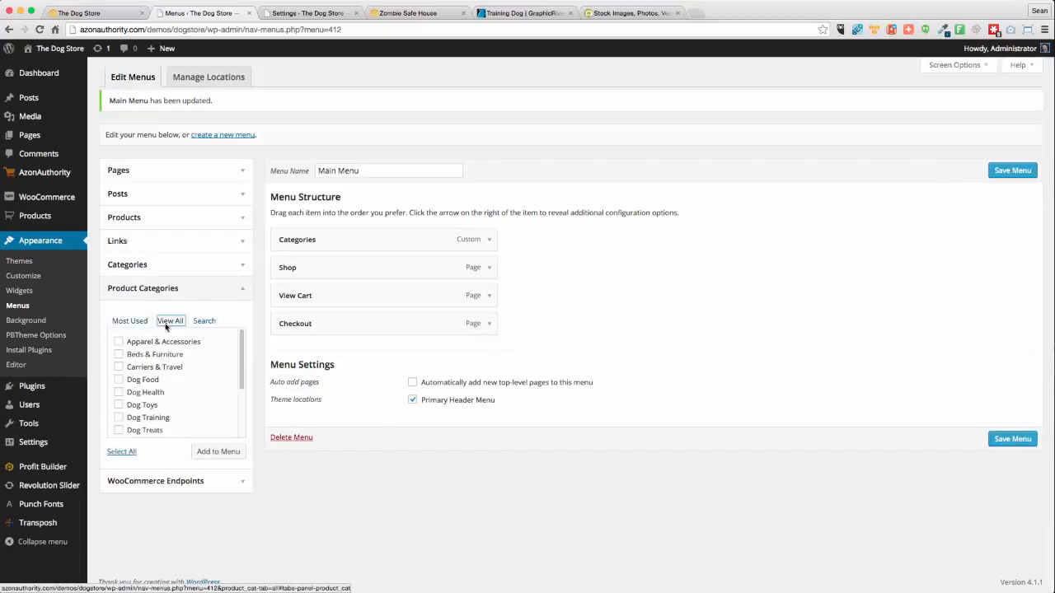
left_click(121, 452)
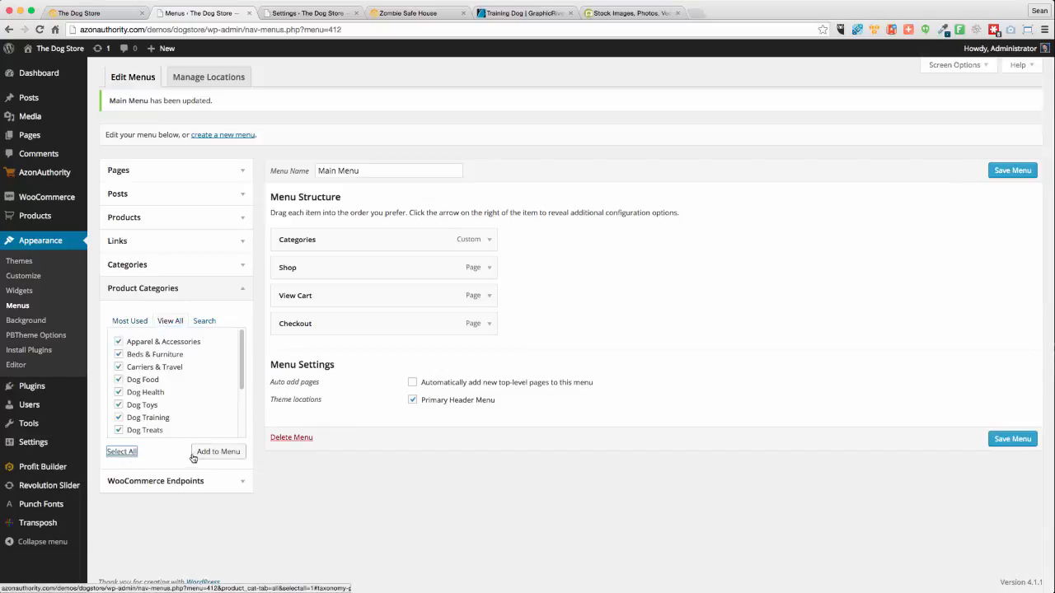
left_click(206, 452)
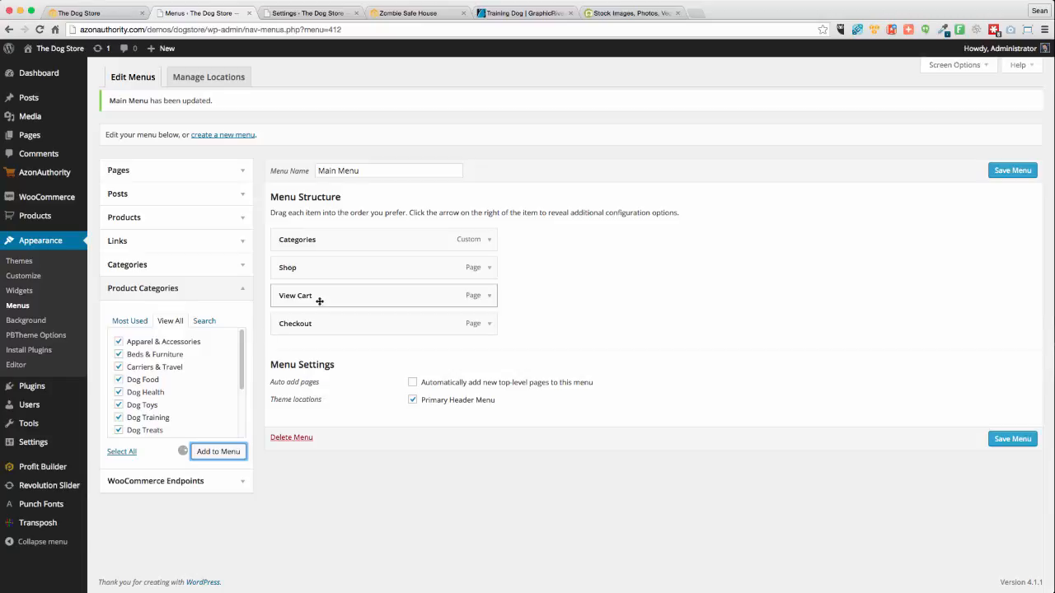
Nest Apparel & Accessories, Beds & Furniture, Carriers & Travel, Dog Food, Dog Health and Dog Toys under Categories
scroll(697, 477, "down", 3)
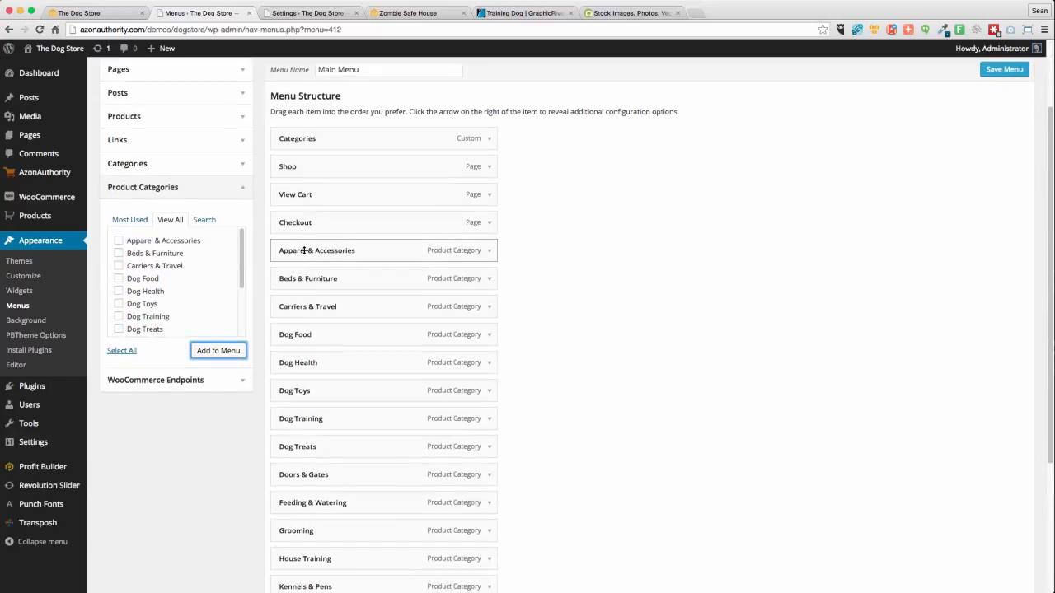
left_click_drag(313, 250, 339, 167)
left_click_drag(313, 294, 349, 203)
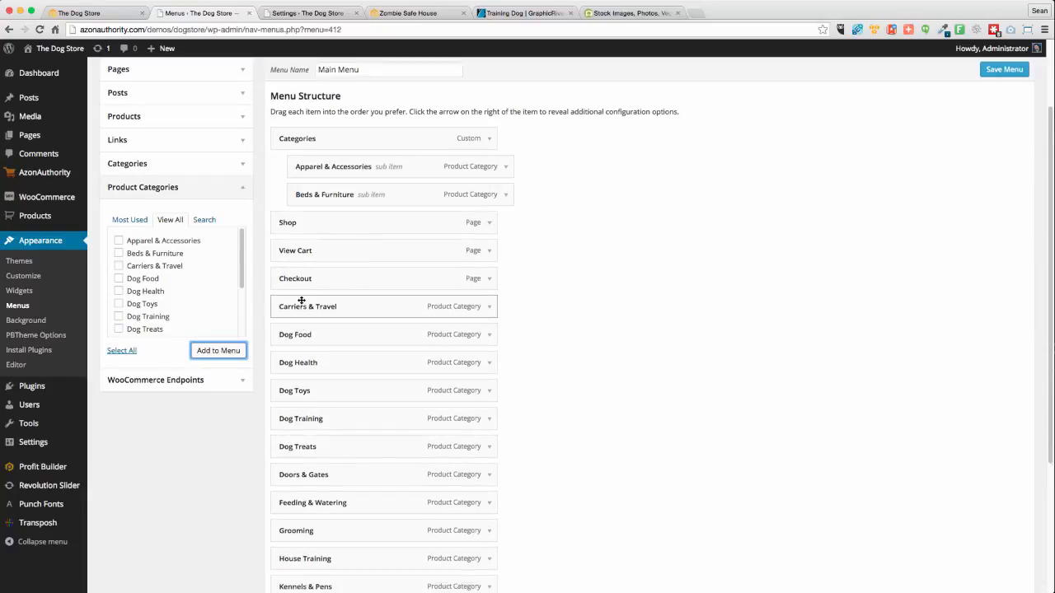
left_click_drag(304, 309, 326, 223)
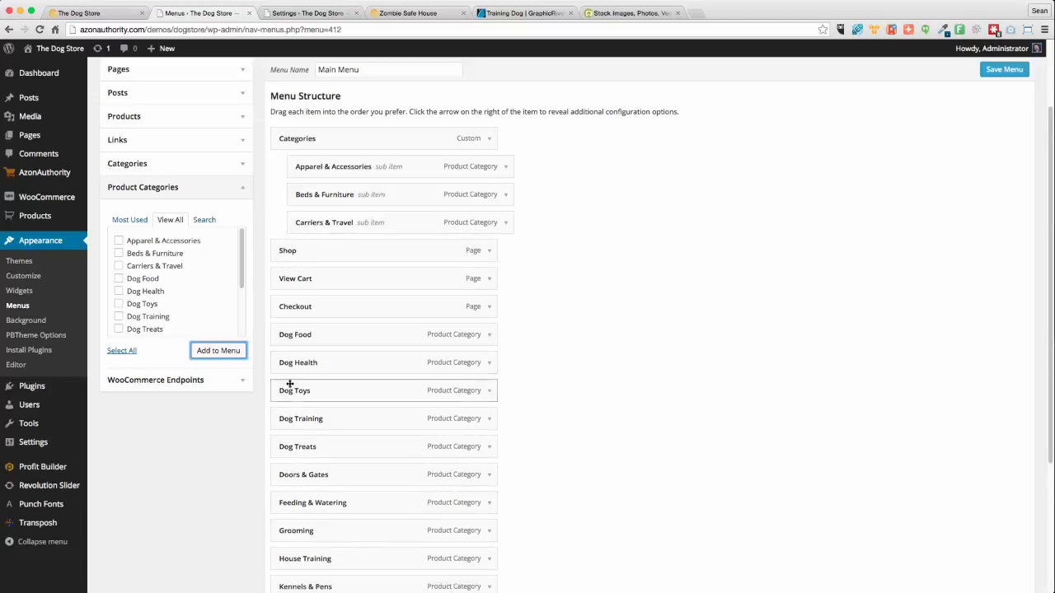
left_click_drag(307, 330, 323, 249)
left_click_drag(292, 350, 362, 270)
left_click_drag(318, 272, 318, 274)
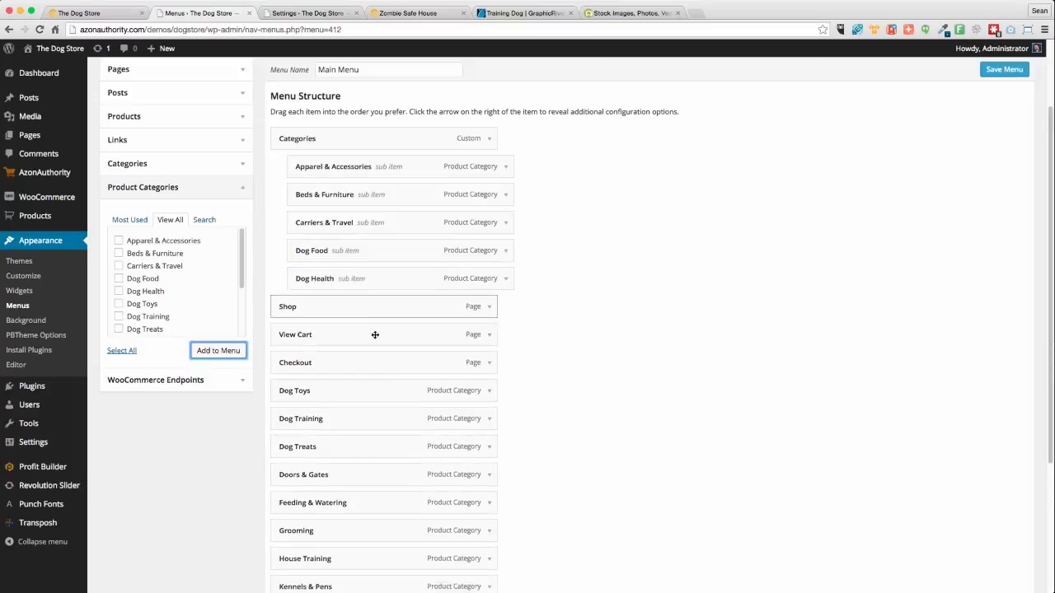
mouse_move(332, 392)
left_mouse_down()
mouse_move(335, 297)
mouse_move(325, 307)
left_mouse_up()
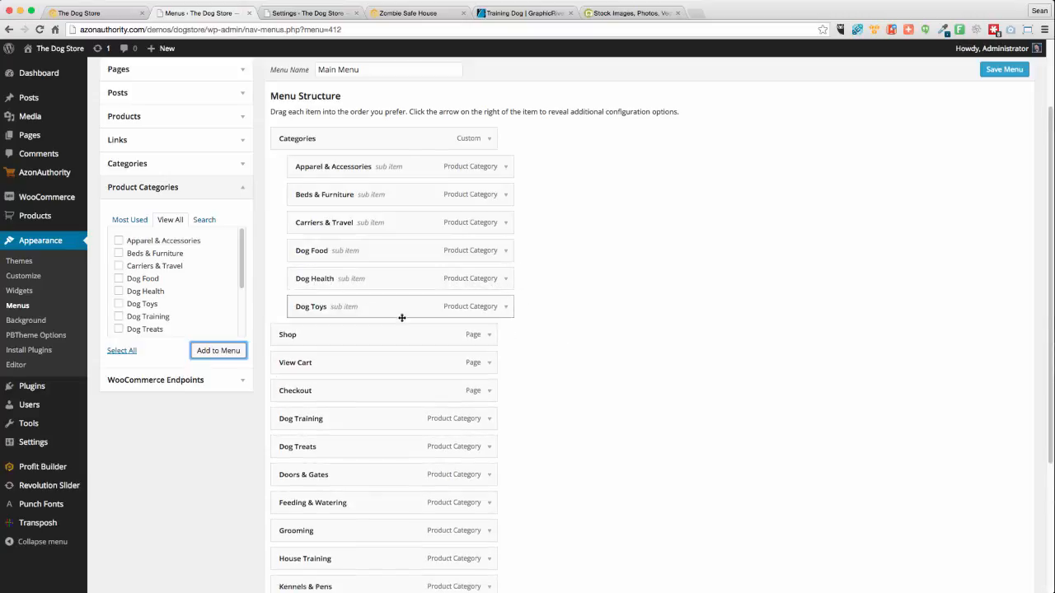
Nest Dog Training, Doors & Gates, House Training, Kennels & Pens and Sale Items under Categories as well
scroll(264, 354, "down", 2)
left_click_drag(306, 383, 326, 300)
left_click_drag(292, 436, 314, 323)
scroll(556, 496, "down", 1)
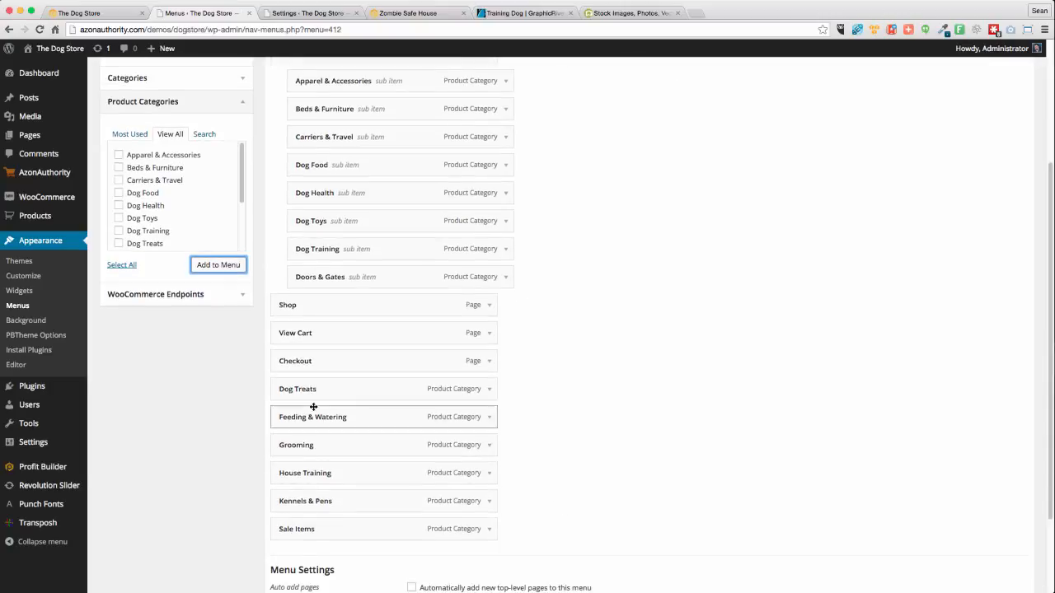
left_click_drag(314, 412, 317, 305)
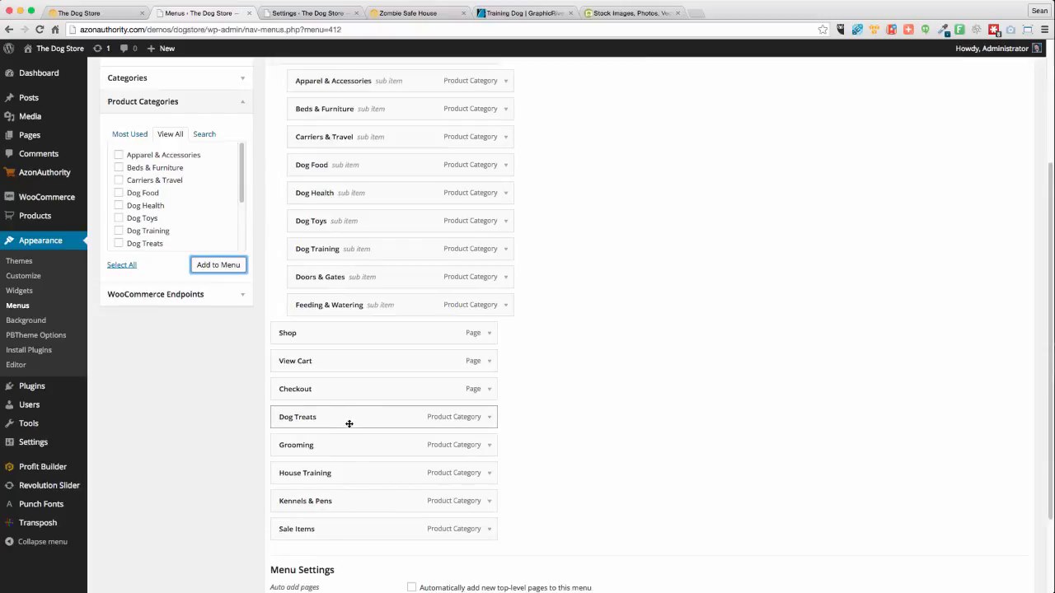
left_click_drag(306, 475, 328, 333)
left_click_drag(309, 501, 326, 360)
left_click_drag(290, 525, 316, 389)
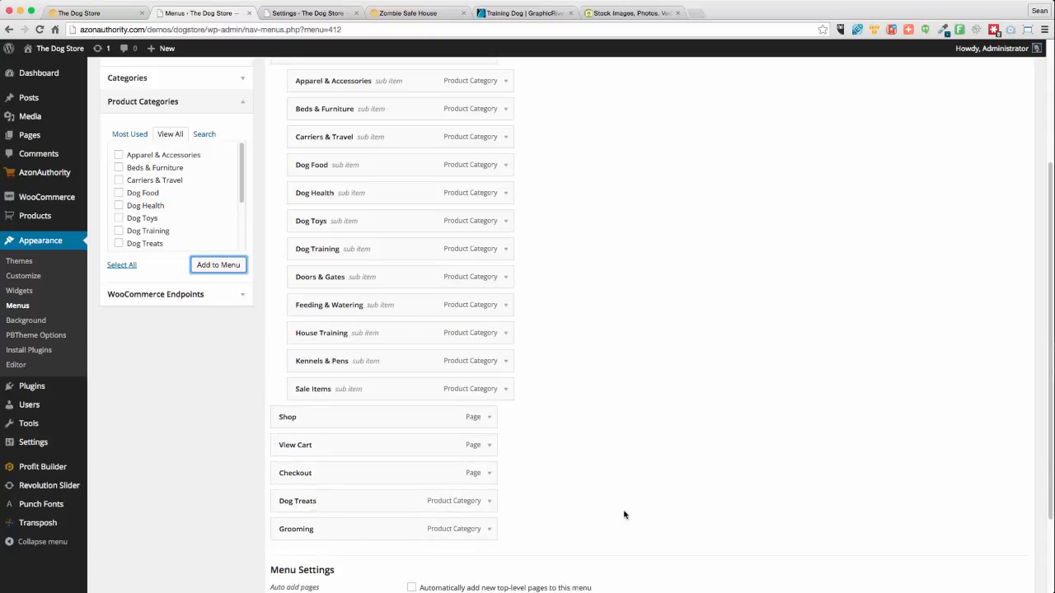
scroll(610, 511, "up", 2)
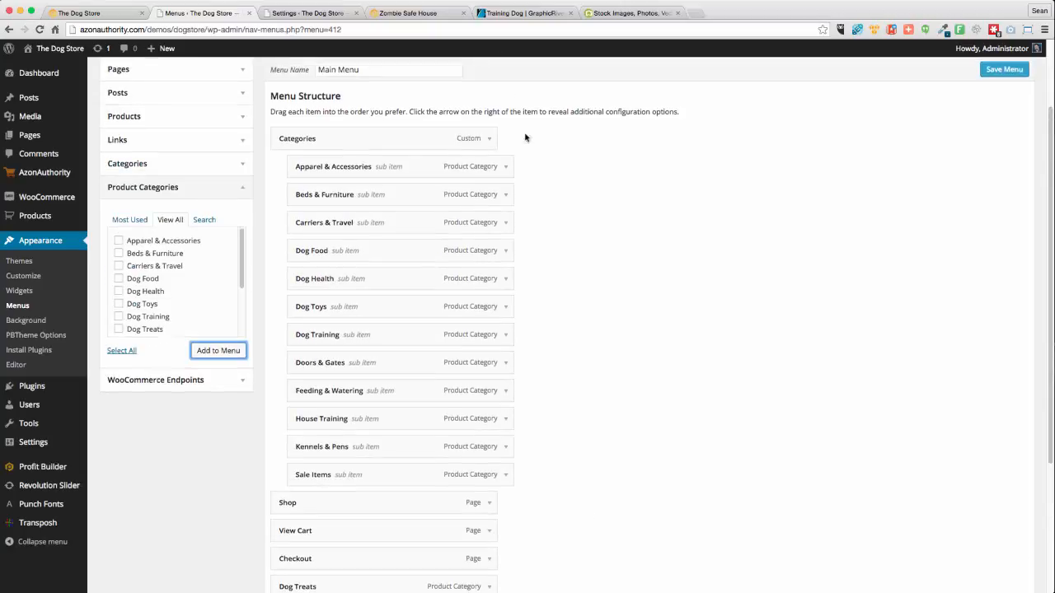
left_click(490, 140)
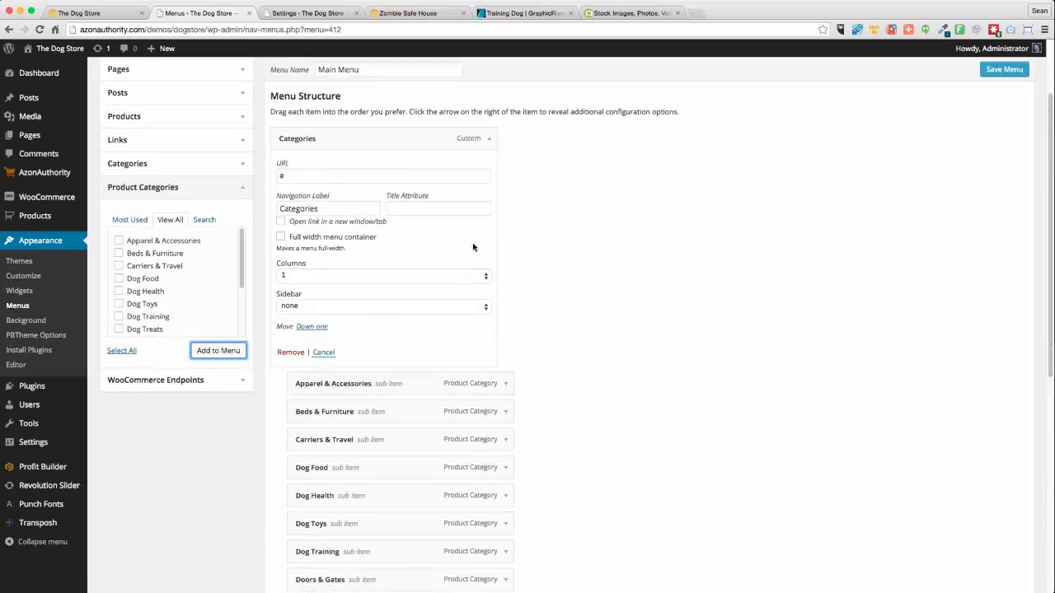
Choose 5 columns for the Categories dropdown, enable 'Full width menu container', and save the Main Menu
left_click(294, 277)
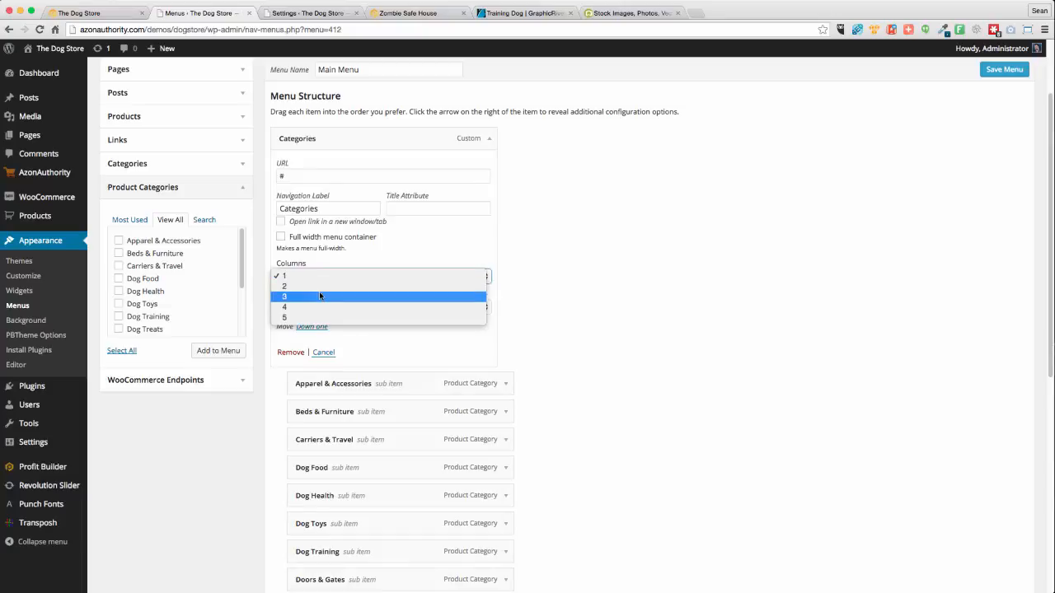
left_click(778, 315)
scroll(737, 383, "down", 4)
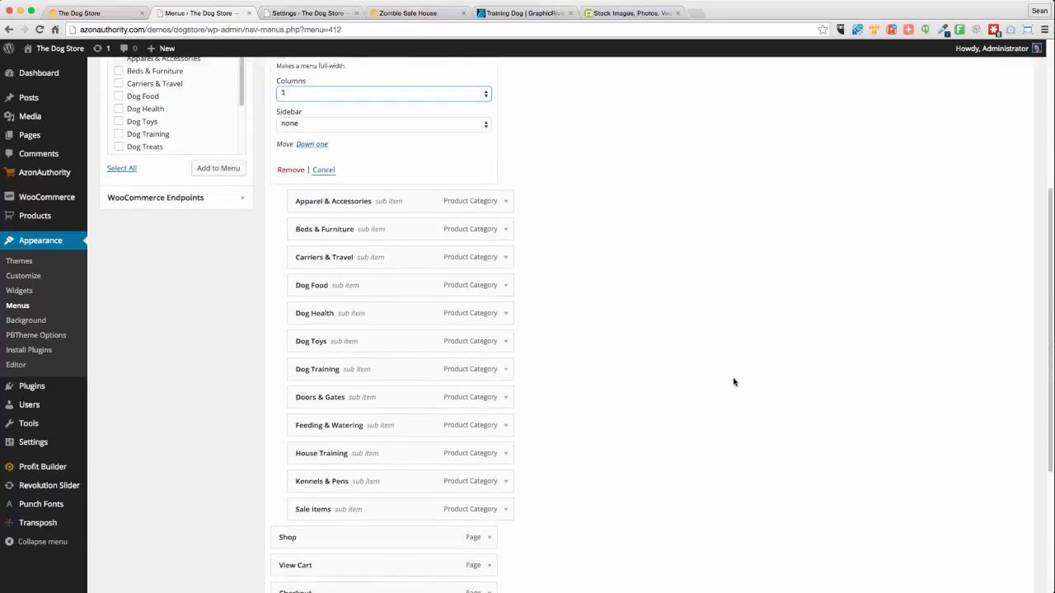
scroll(734, 381, "up", 6)
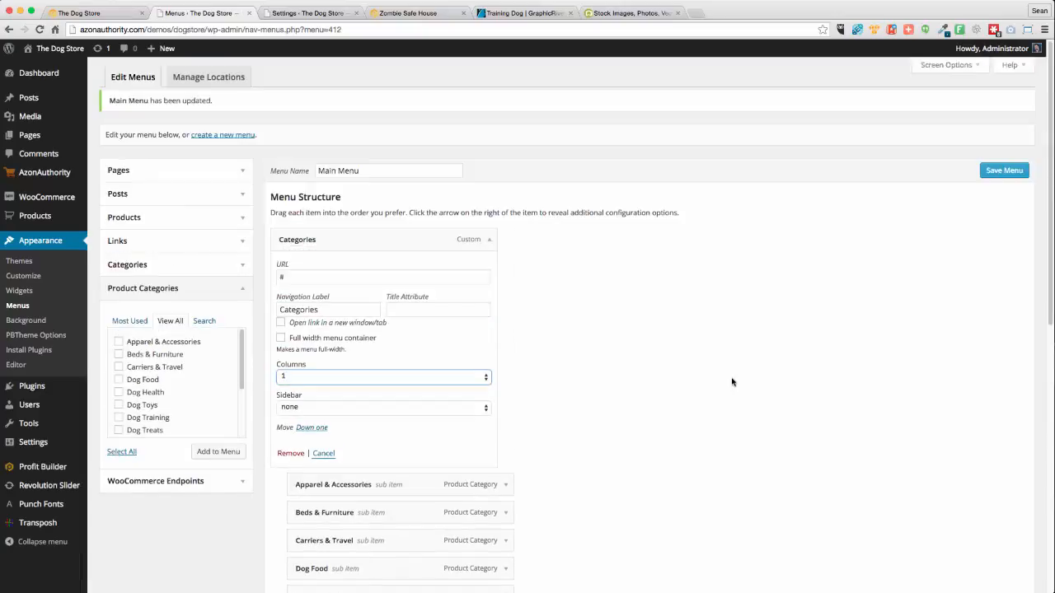
left_click(373, 376)
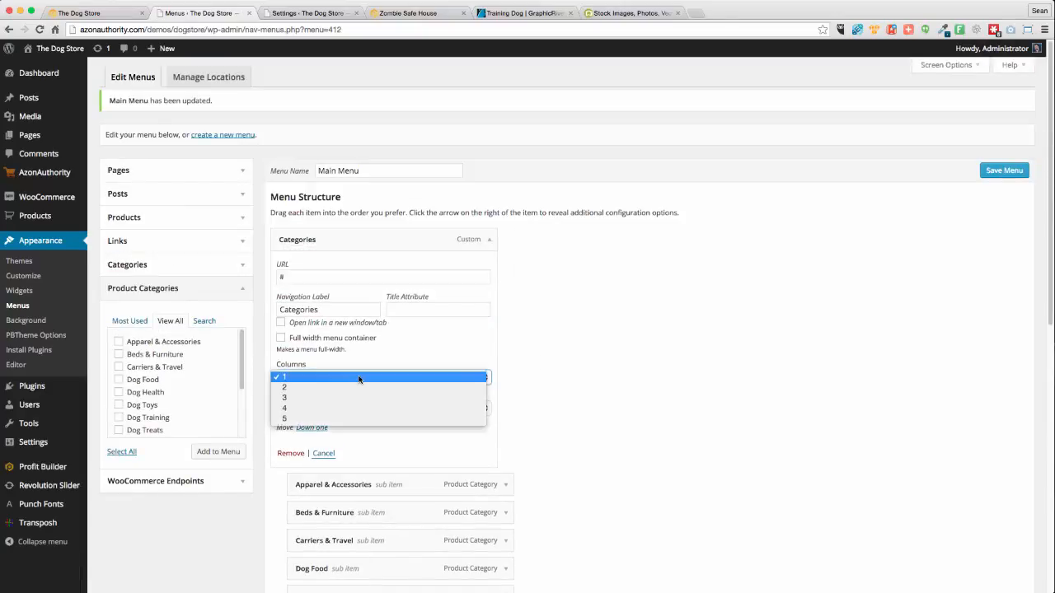
left_click(314, 418)
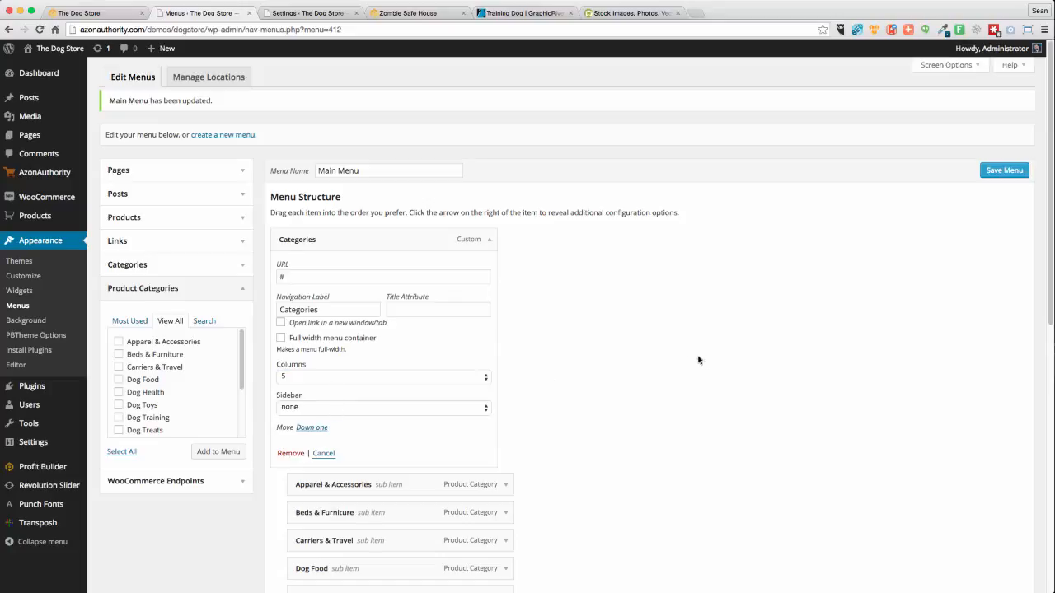
scroll(634, 351, "down", 1)
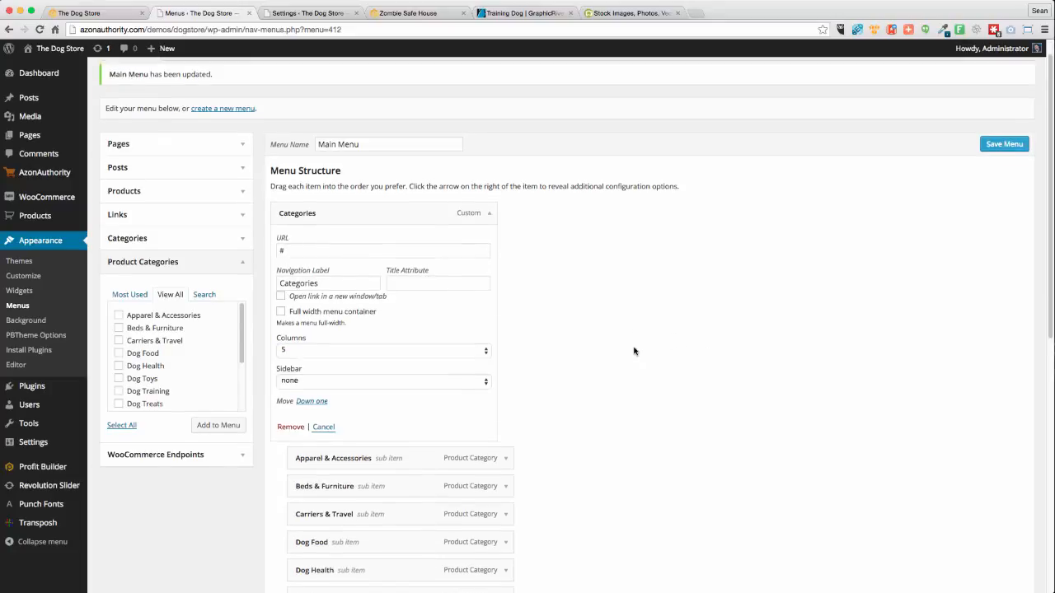
left_click(280, 312)
left_click(1014, 145)
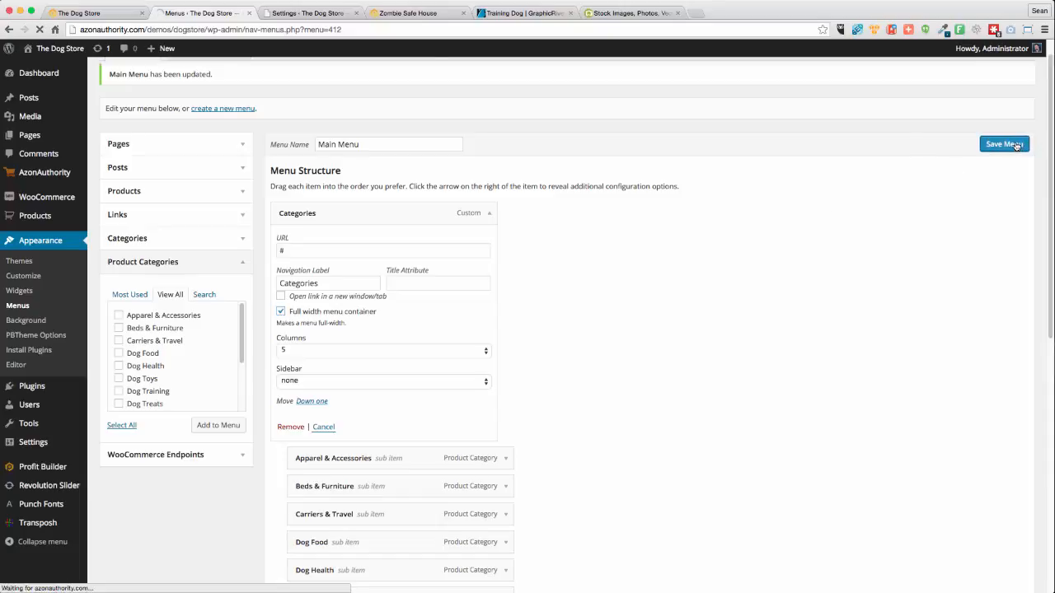
Reload The Dog Store storefront and bring up the new Categories dropdown in its header
left_click(99, 17)
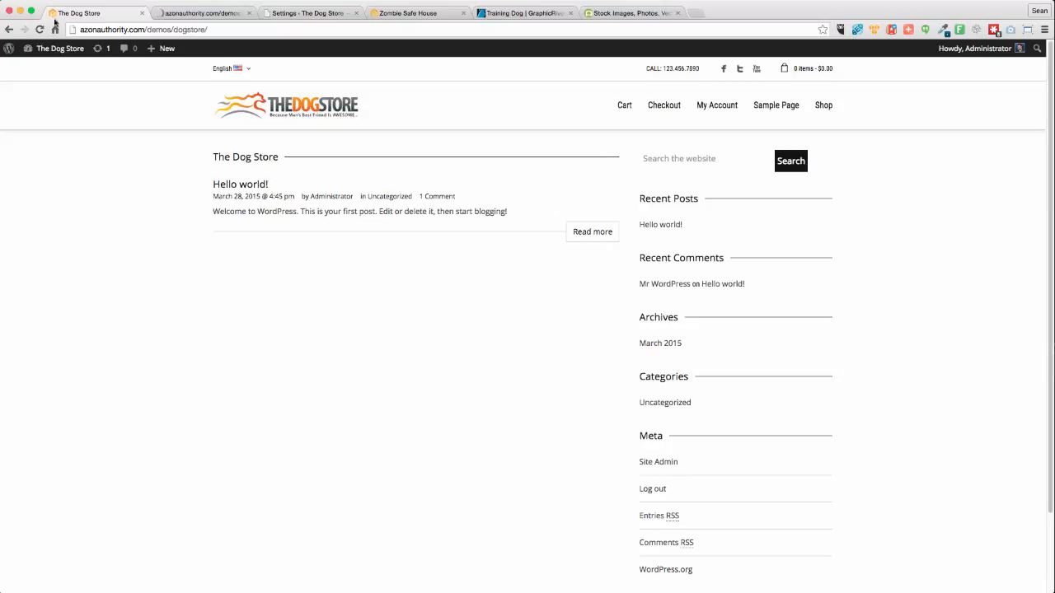
key("super+r")
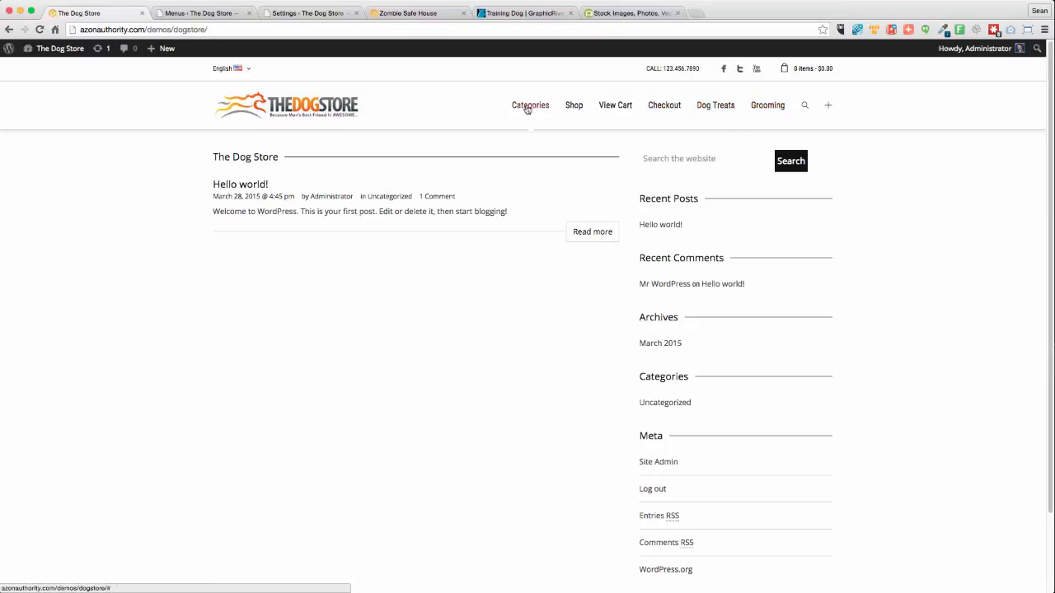
mouse_move(527, 109)
Drag Dog Treats and Grooming under Categories, save the Main Menu, and go back to the storefront
left_click(219, 12)
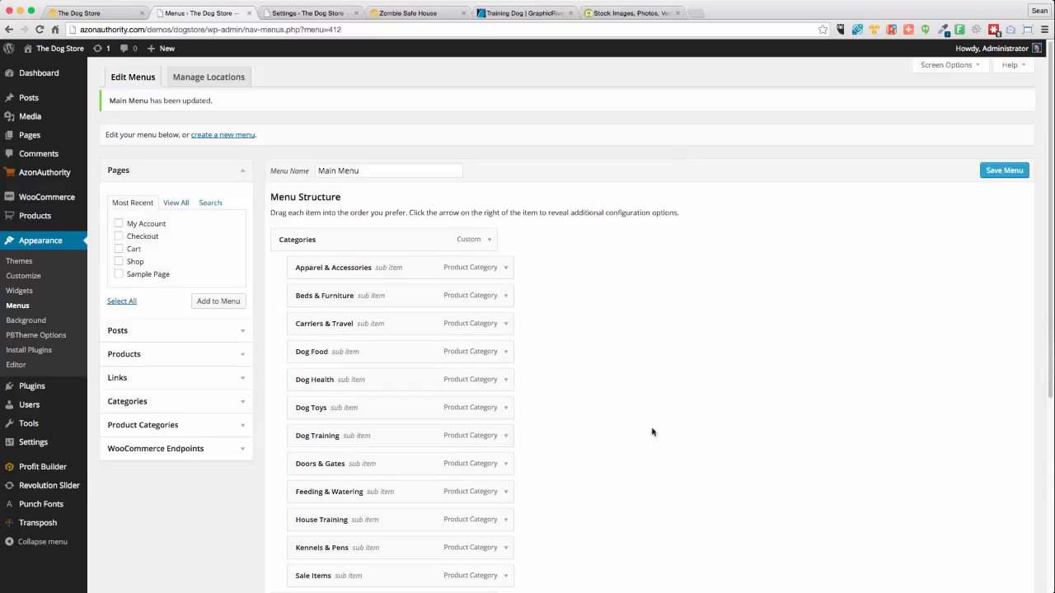
scroll(652, 432, "down", 5)
left_click_drag(331, 379, 329, 226)
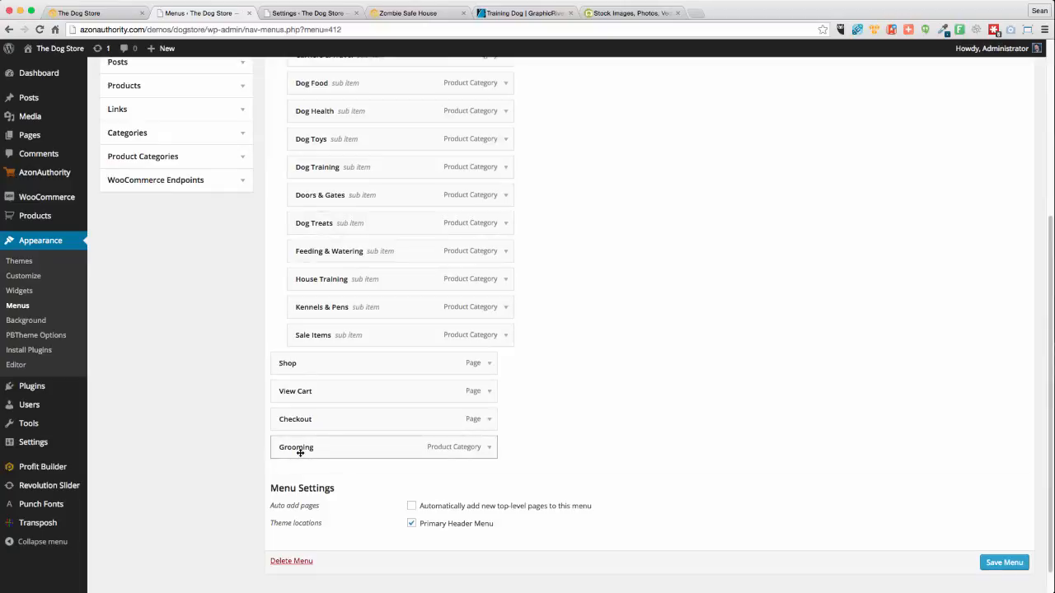
left_click_drag(299, 450, 322, 281)
scroll(820, 329, "up", 2)
scroll(820, 334, "up", 4)
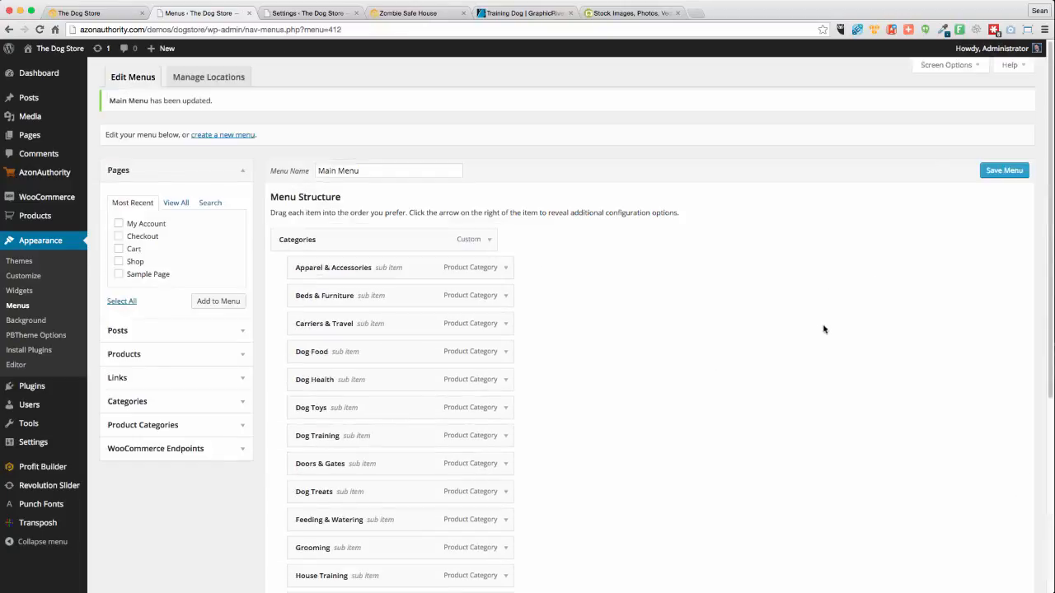
left_click(1008, 174)
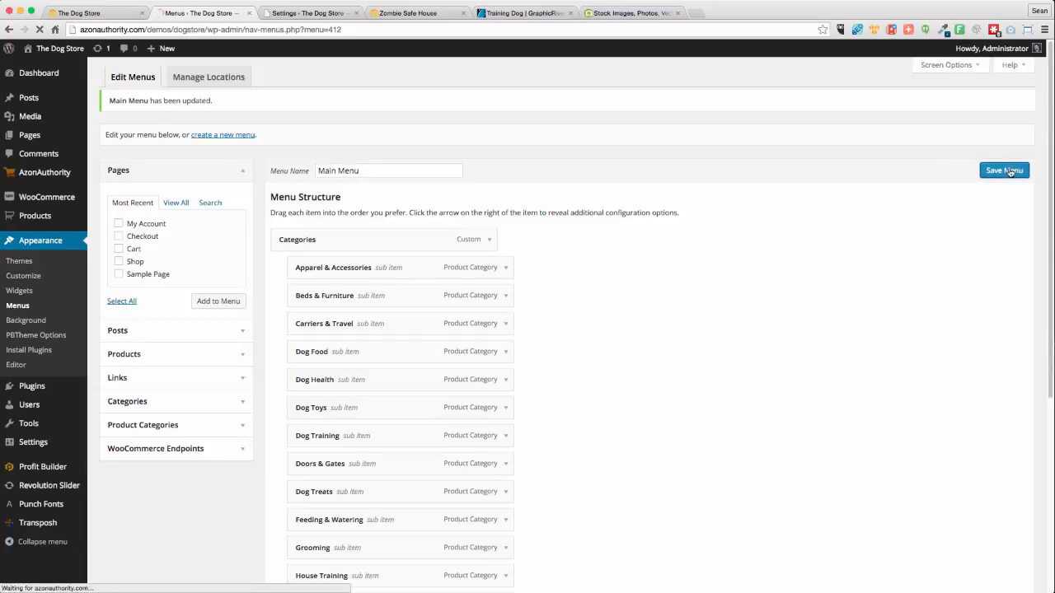
left_click(115, 13)
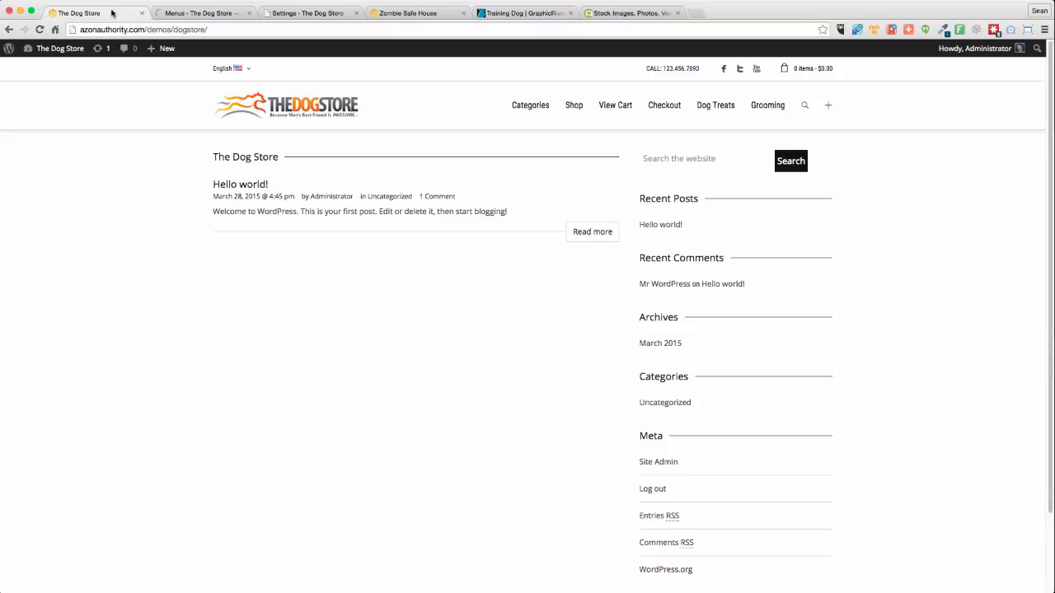
Reload the storefront, check the Categories dropdown and footer, then return to the menu editor
left_click(39, 29)
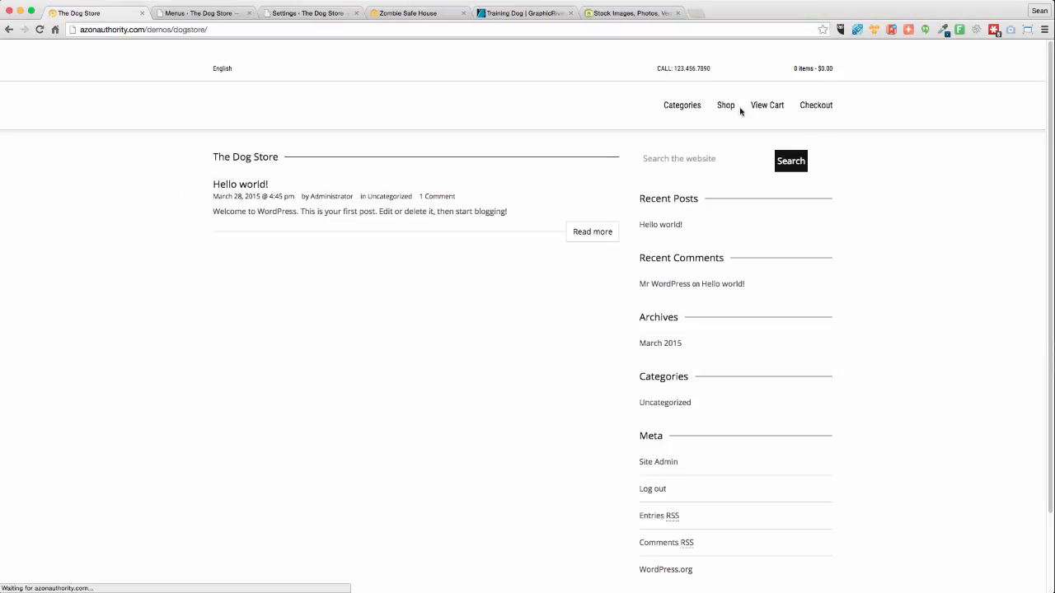
mouse_move(633, 109)
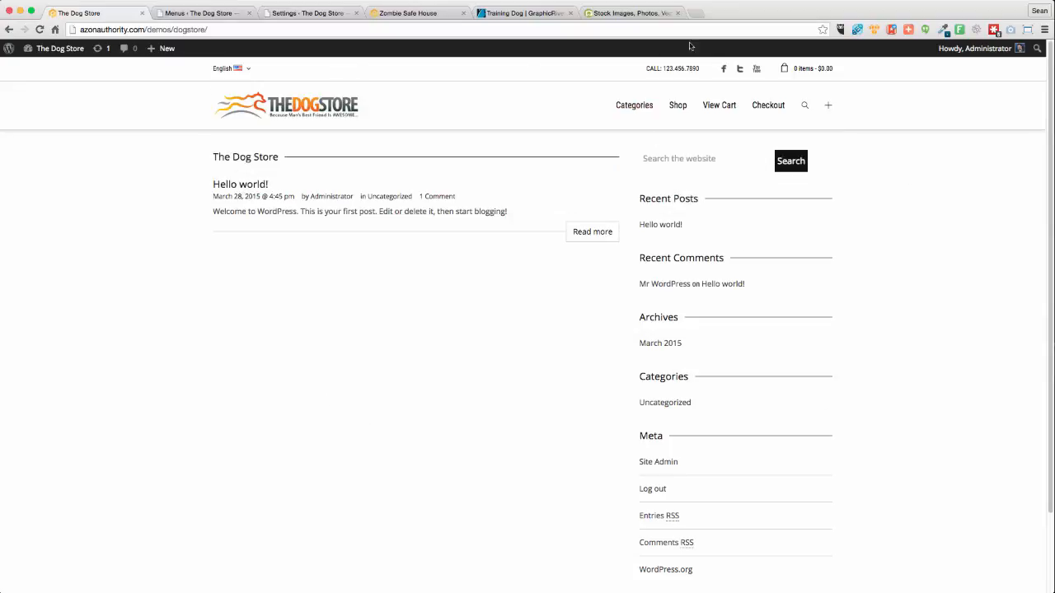
scroll(267, 300, "down", 3)
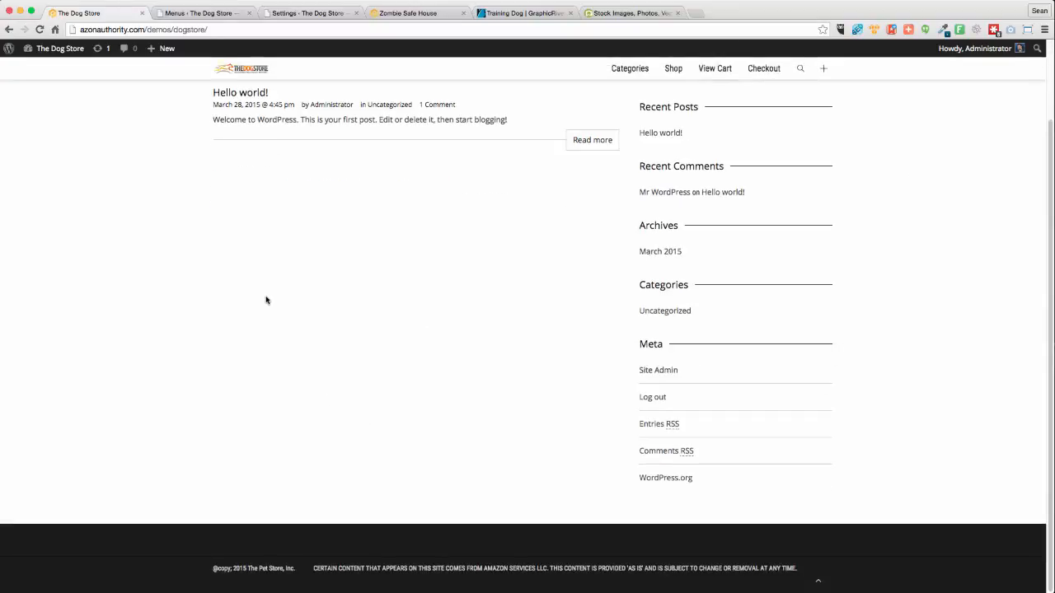
left_click(819, 584)
scroll(812, 532, "down", 3)
scroll(583, 453, "up", 2)
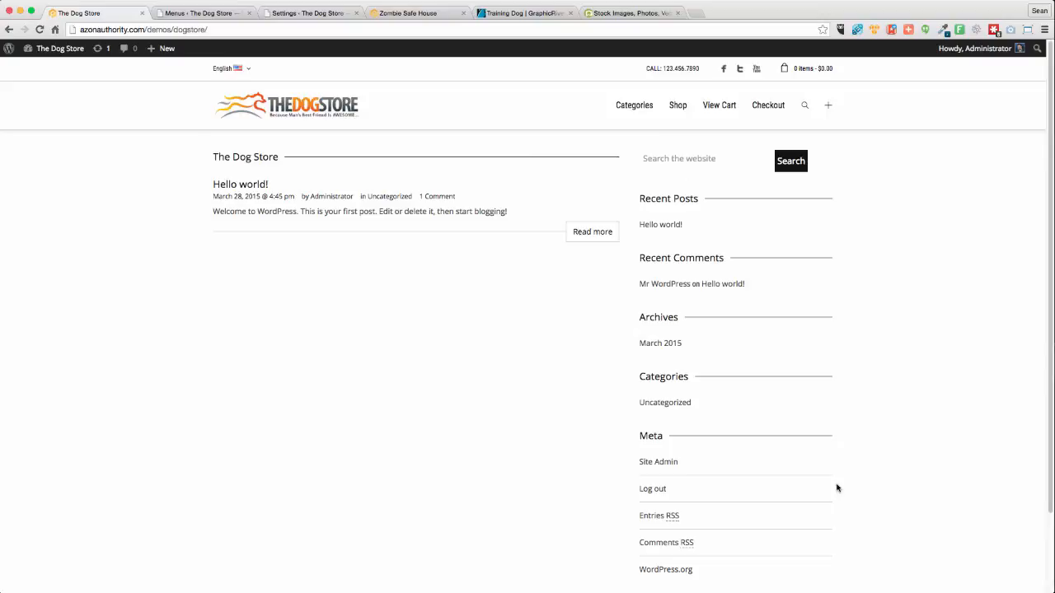
left_click(214, 13)
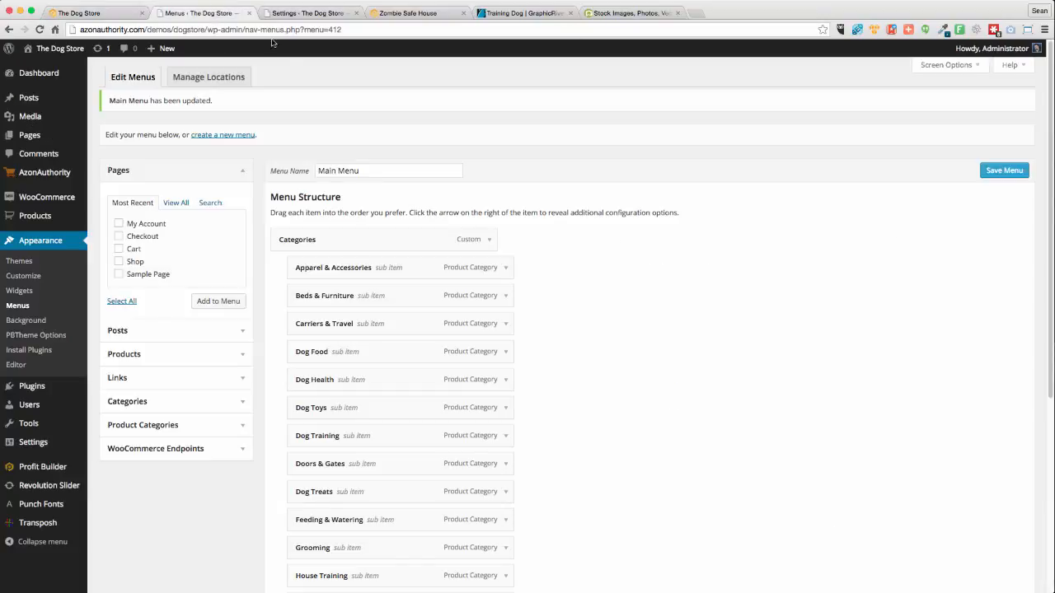
In All Pages, bulk-trash the Sample Page and My Account pages
mouse_move(3, 141)
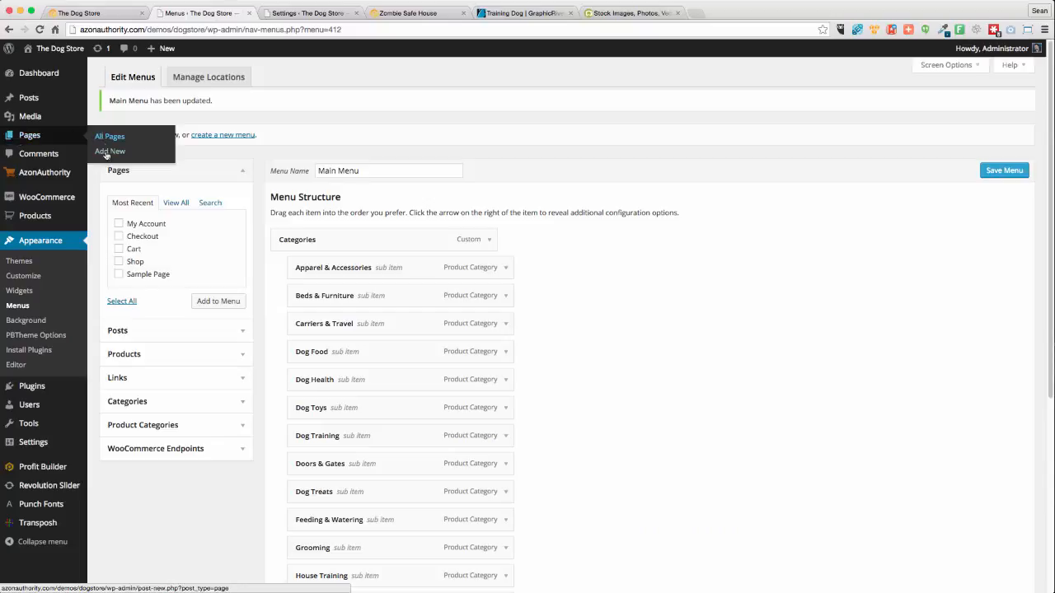
left_click(105, 137)
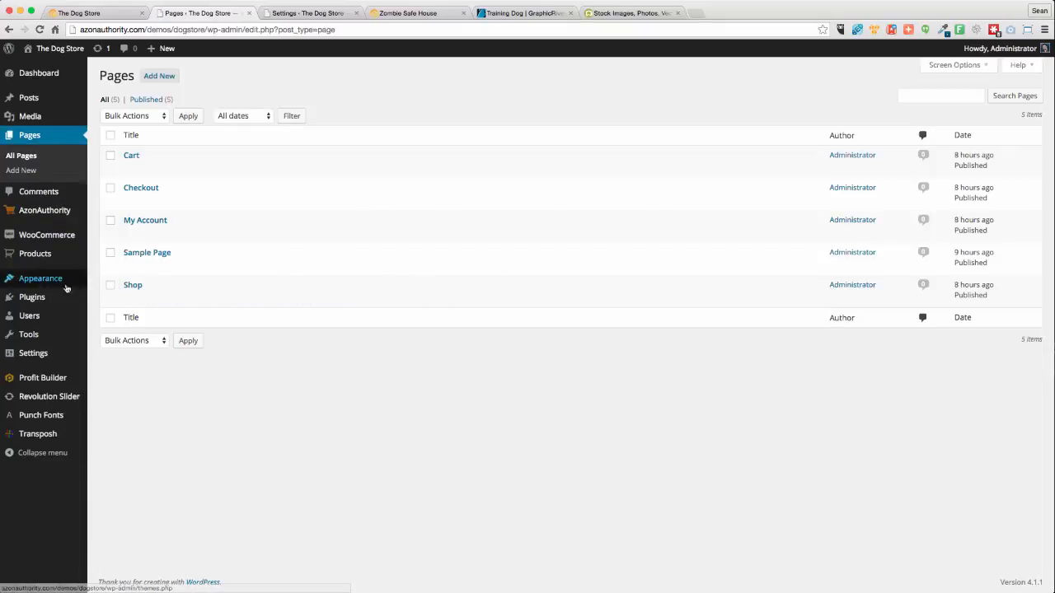
left_click(110, 253)
left_click(110, 221)
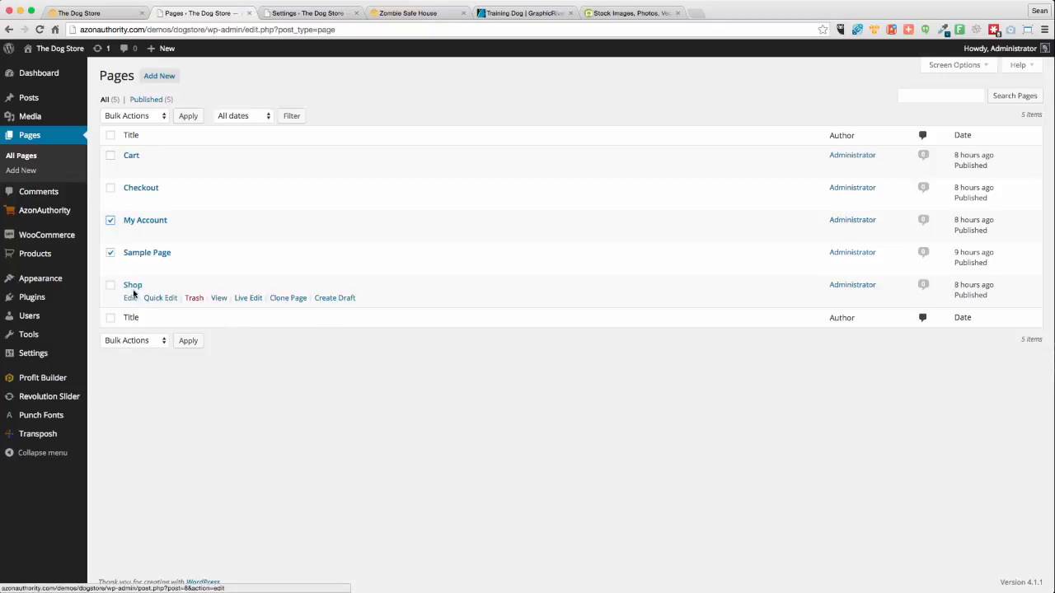
left_click(135, 341)
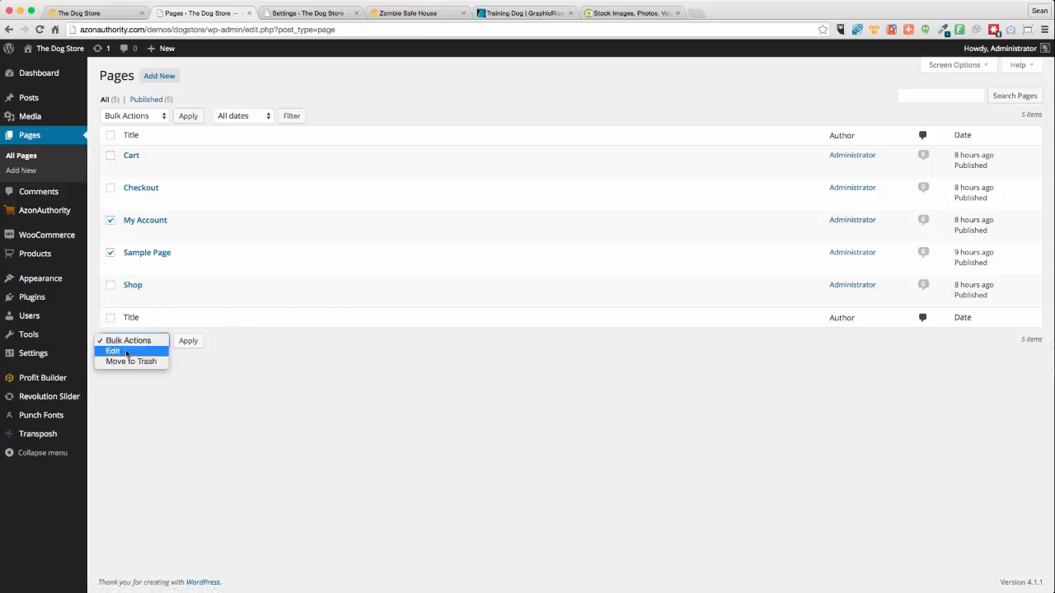
left_click(124, 363)
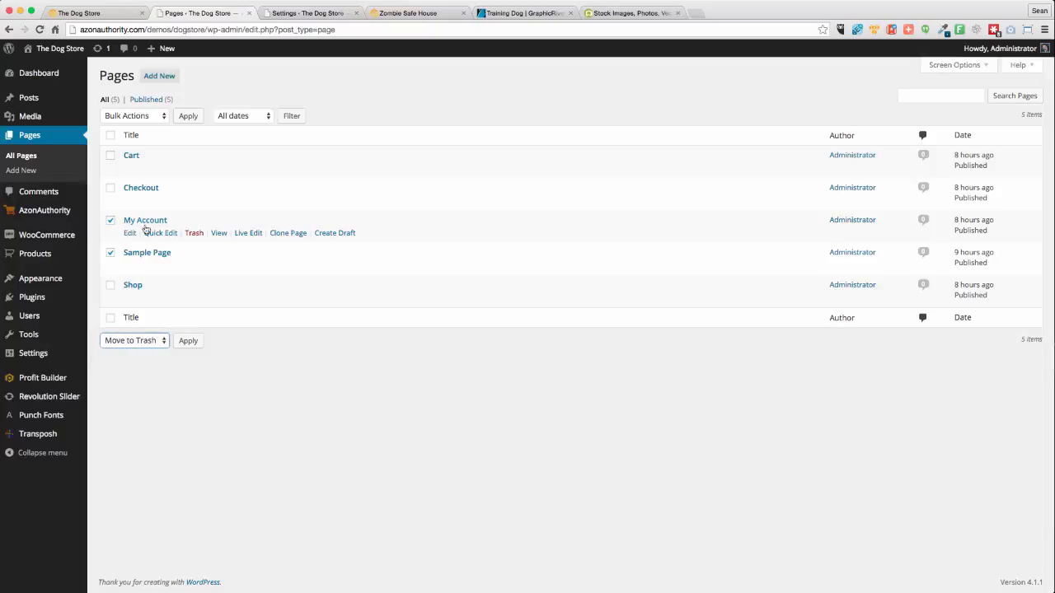
left_click(188, 340)
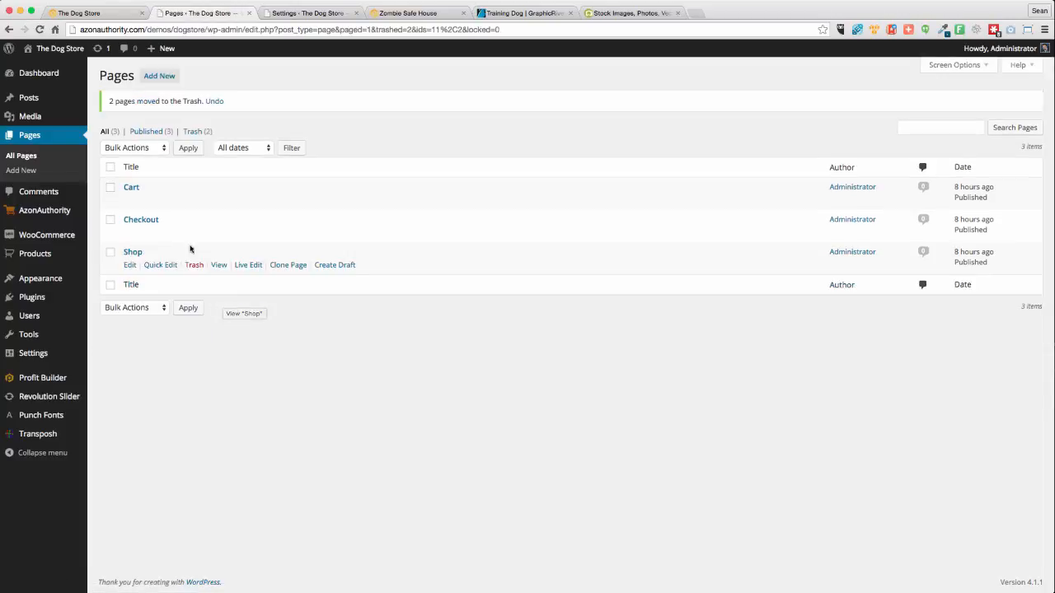
Preview the Shop page listing 1302 products in a new tab, then return to the Pages list
right_click(218, 265)
left_click(267, 269)
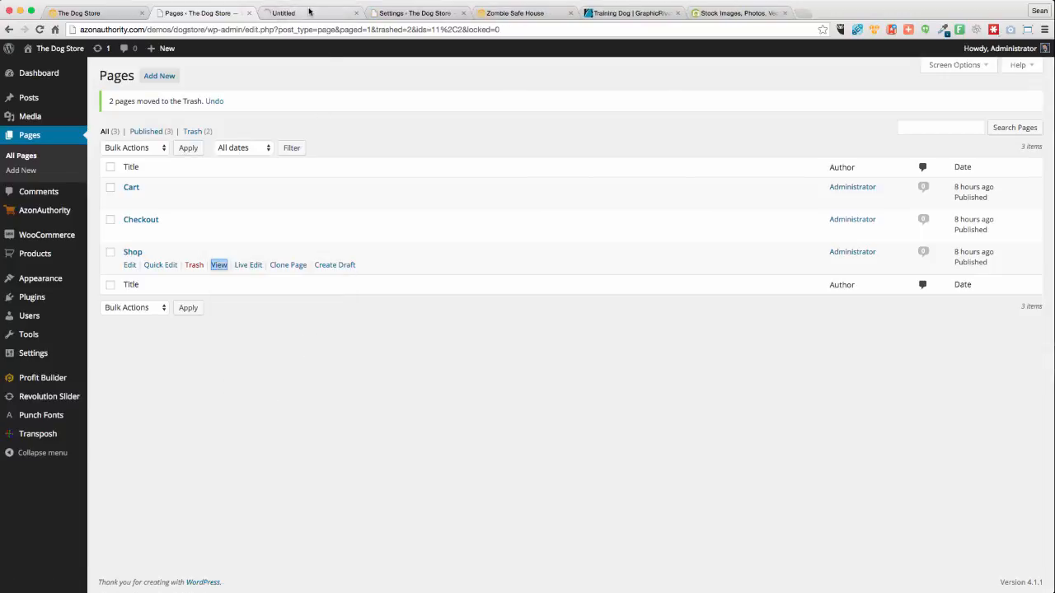
left_click(314, 13)
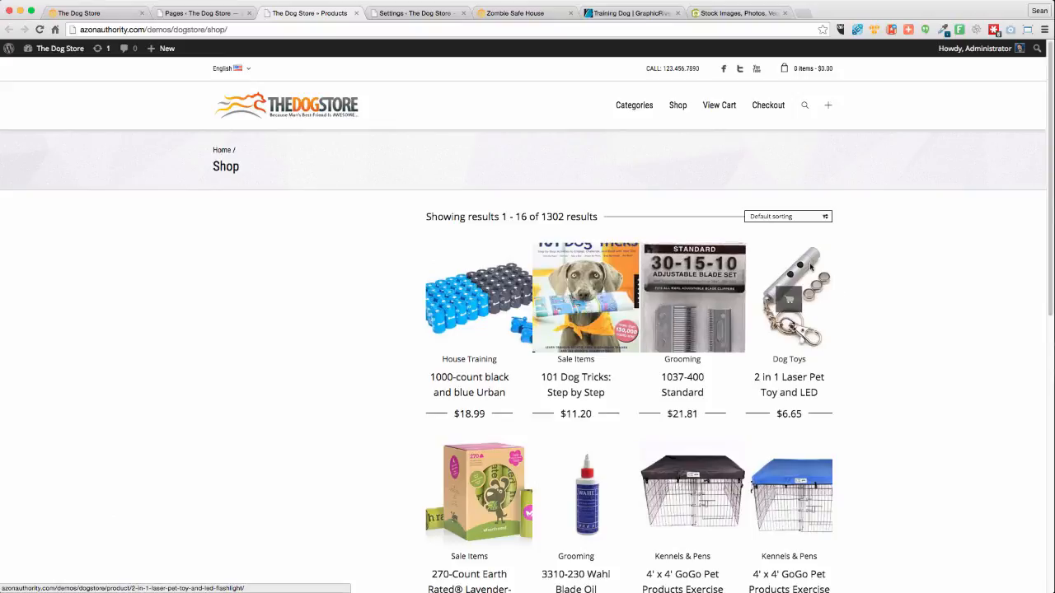
left_click(783, 217)
left_click(975, 295)
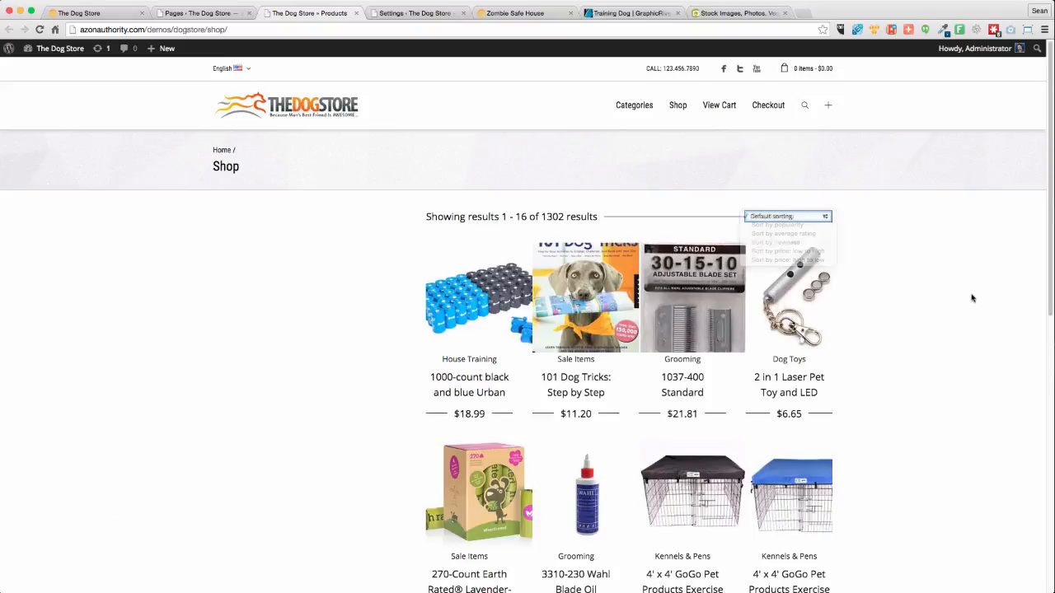
scroll(844, 297, "down", 5)
scroll(824, 346, "down", 3)
scroll(833, 341, "up", 10)
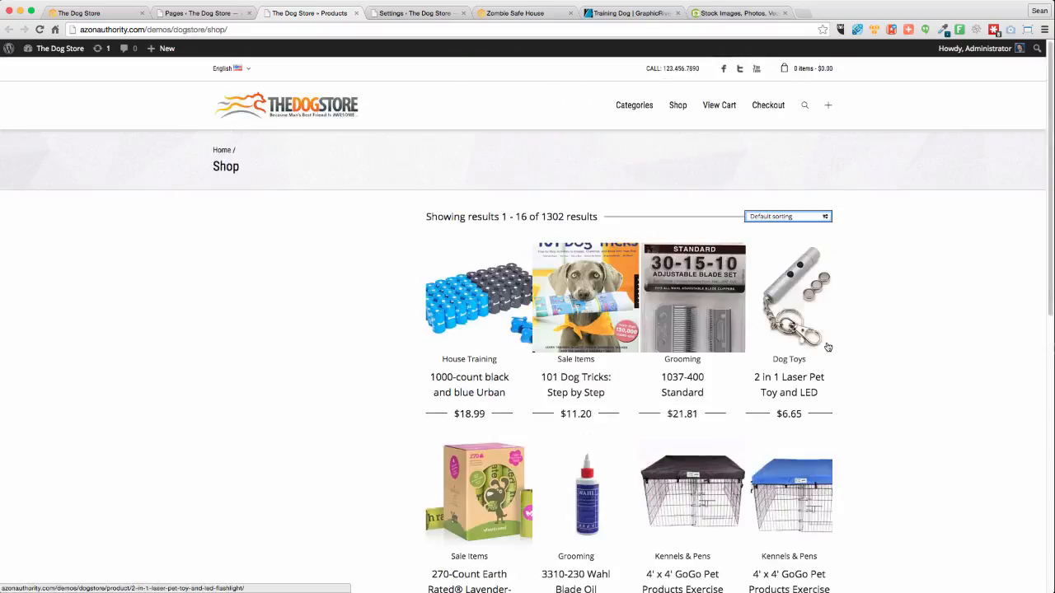
left_click(195, 13)
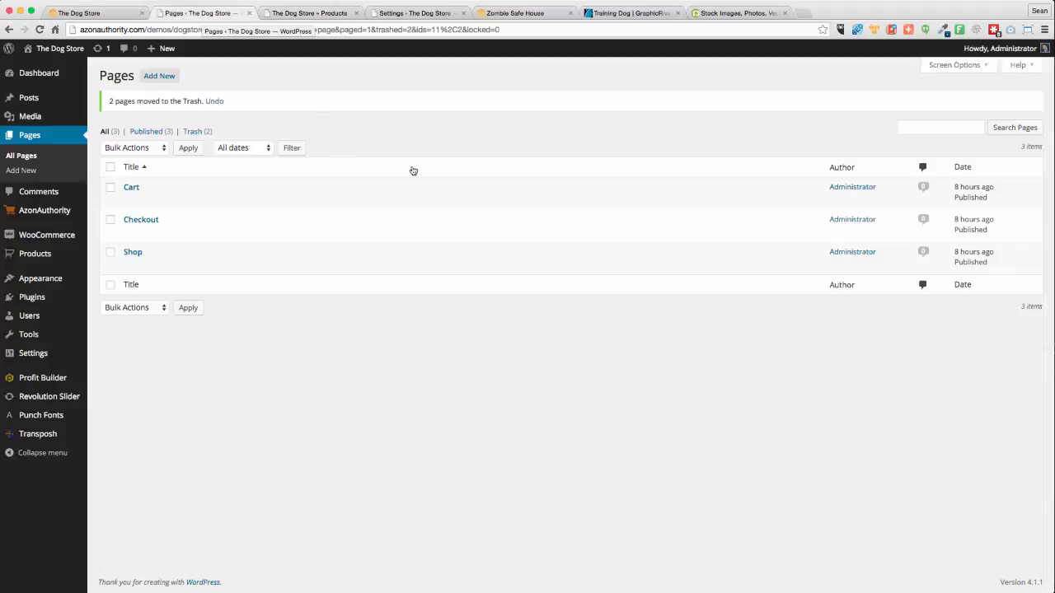
Create and publish a new page titled 'The Dog Store'
mouse_move(35, 299)
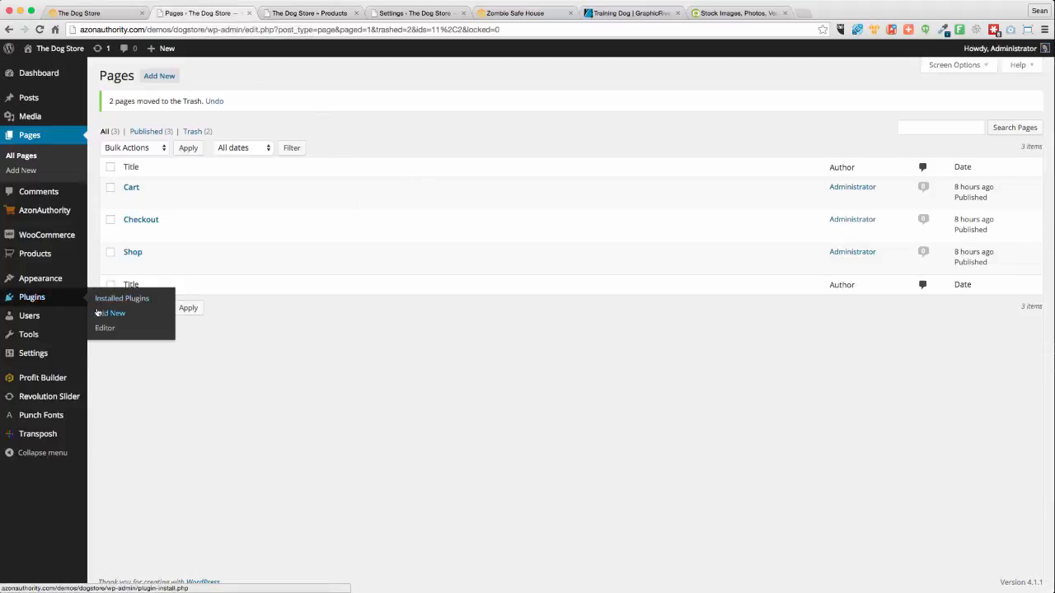
left_click(105, 313)
left_click(8, 31)
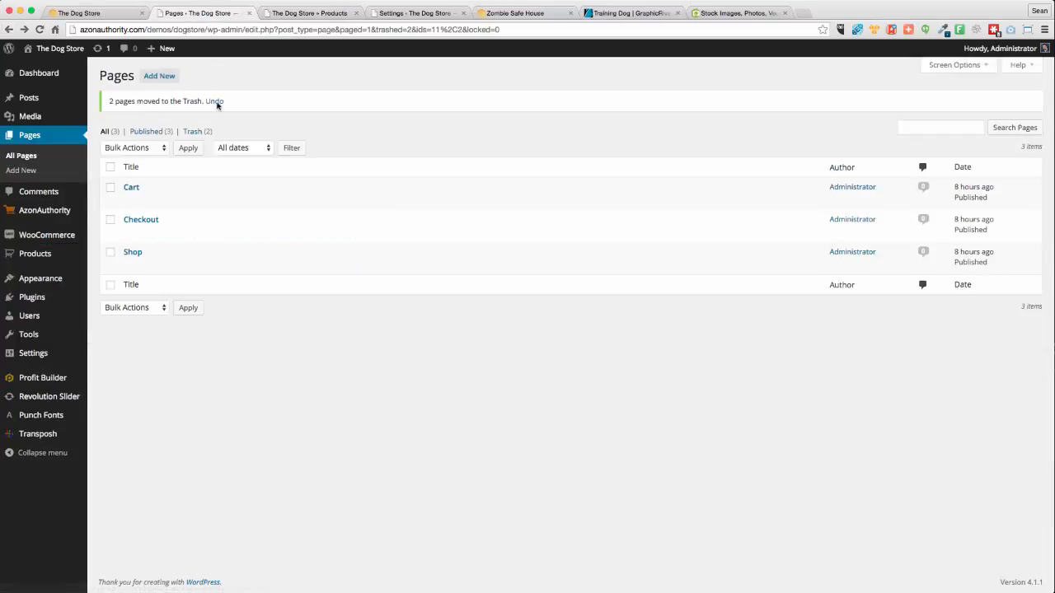
left_click(161, 77)
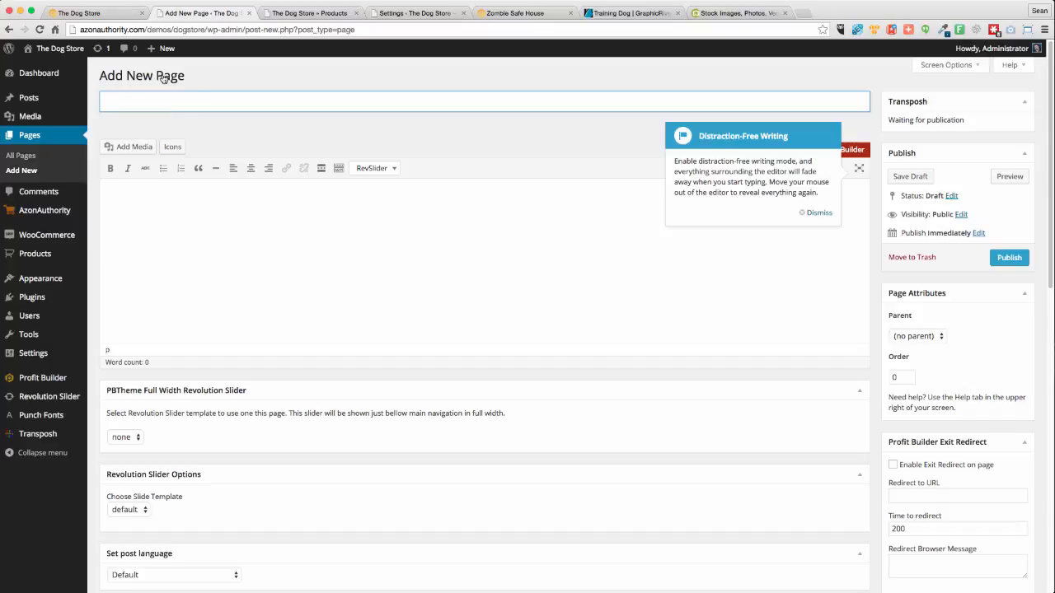
type("The Dog Store")
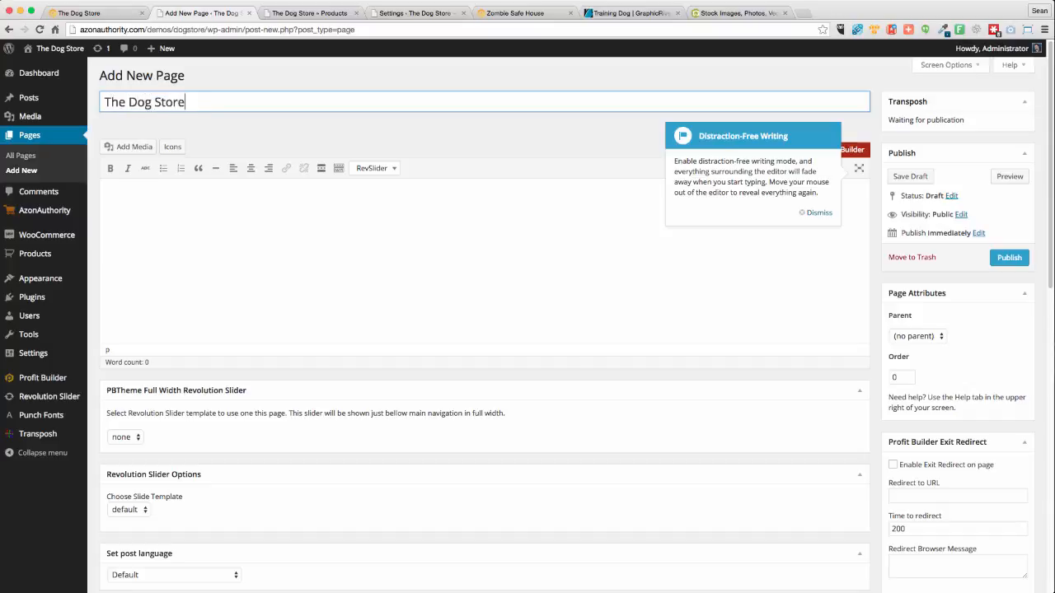
left_click(928, 264)
scroll(700, 352, "down", 1)
scroll(700, 352, "down", 5)
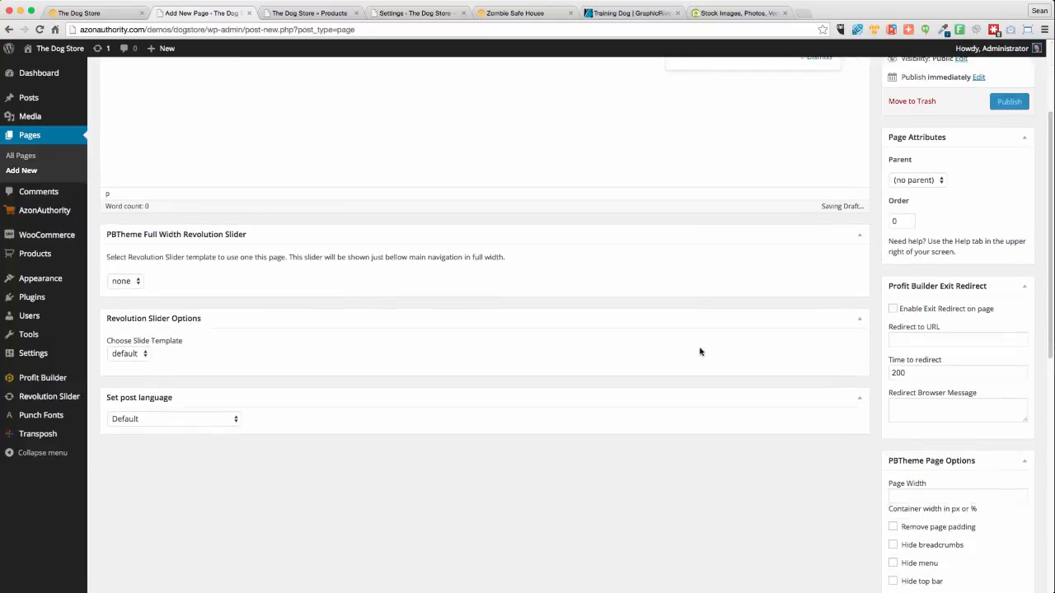
scroll(696, 355, "down", 3)
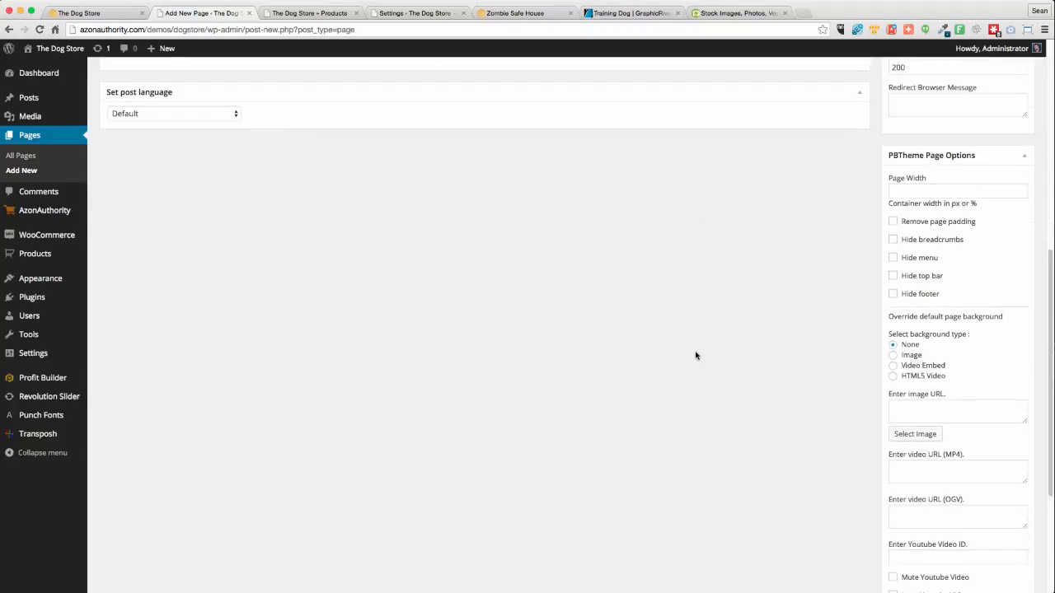
scroll(696, 355, "up", 8)
left_click(1016, 258)
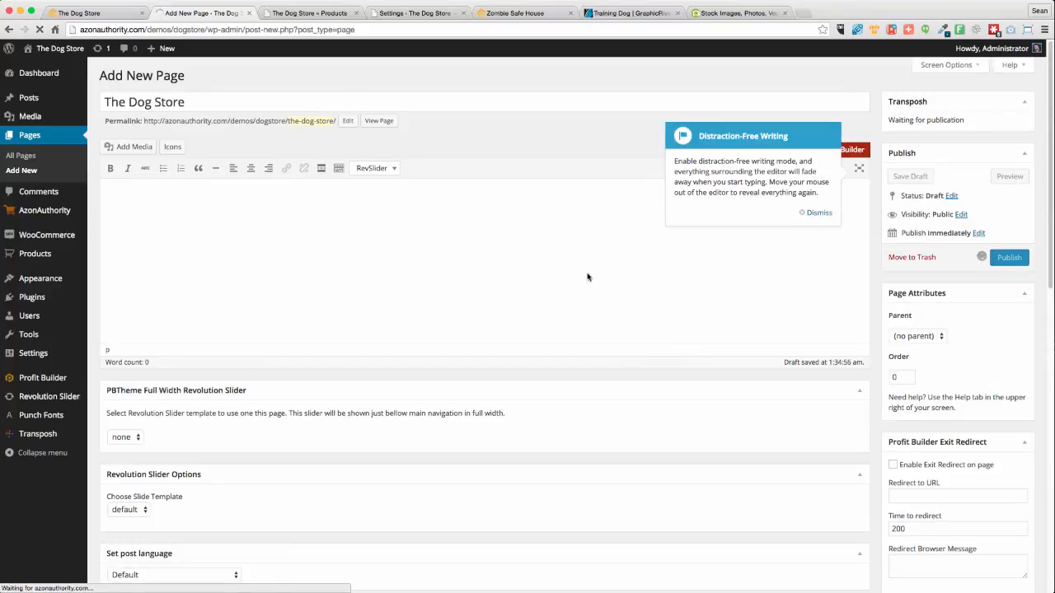
Glance at the shop tab, then go to the Add Plugins screen
left_click(305, 14)
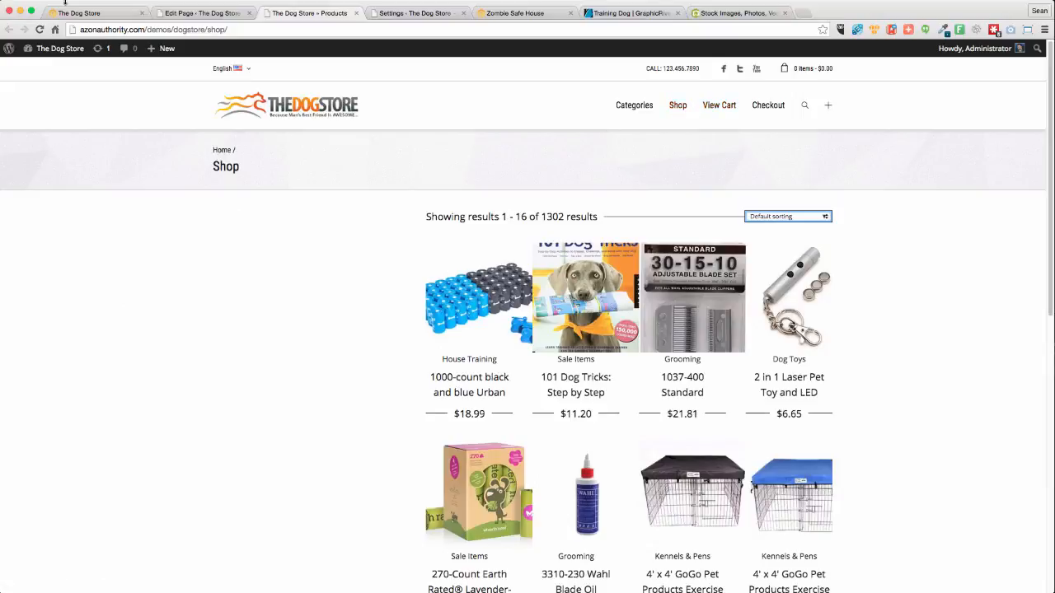
left_click(192, 14)
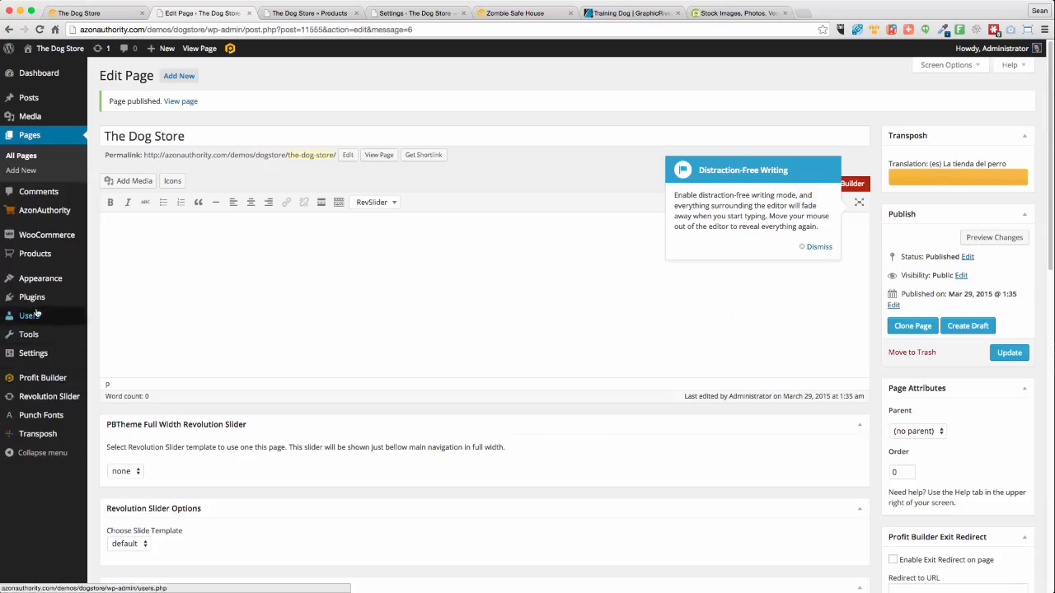
mouse_move(37, 297)
left_click(114, 317)
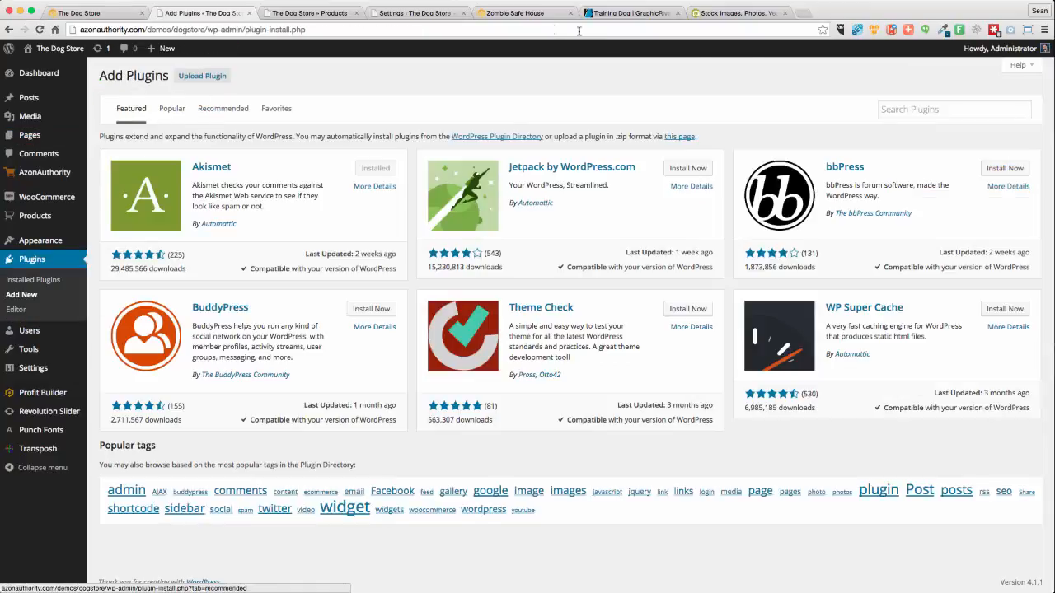
Search plugins for 'Page Links to' and install Page Links To, confirming with OK
left_click(922, 110)
type("Pa")
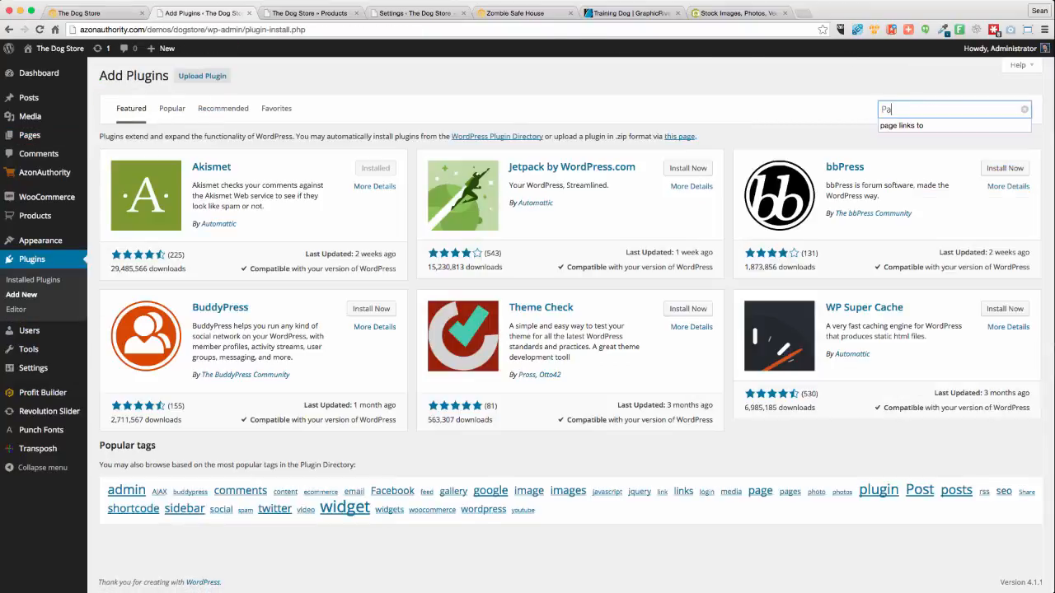
type("ge Links to")
key("Return")
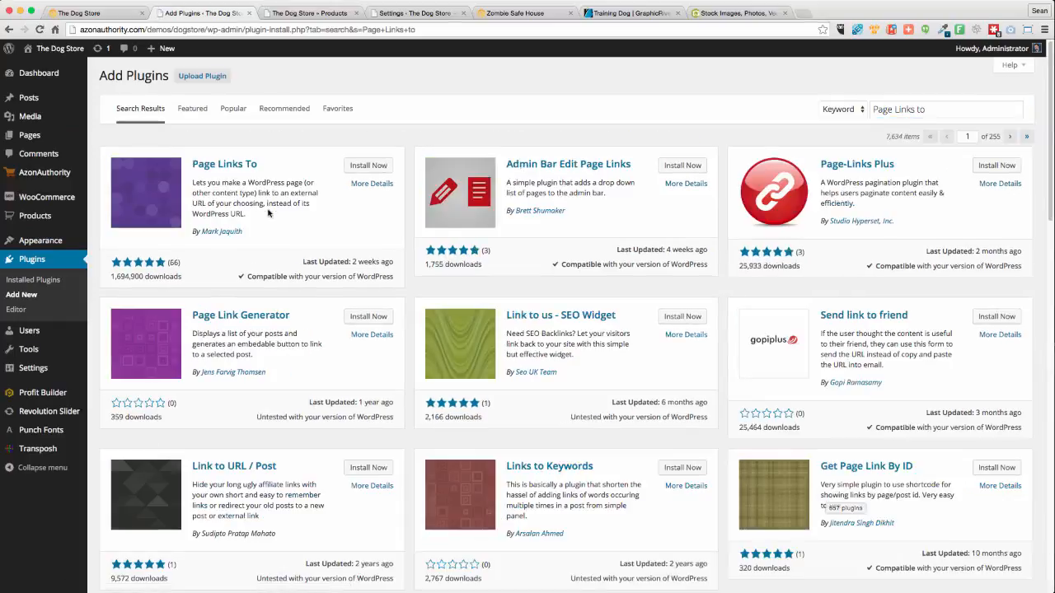
left_click(369, 165)
left_click(608, 200)
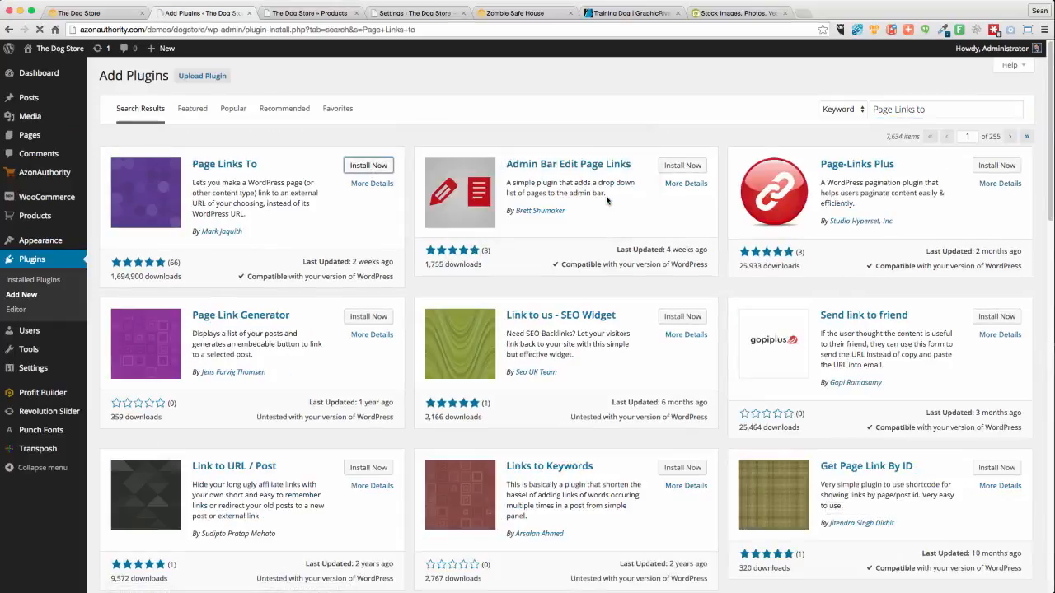
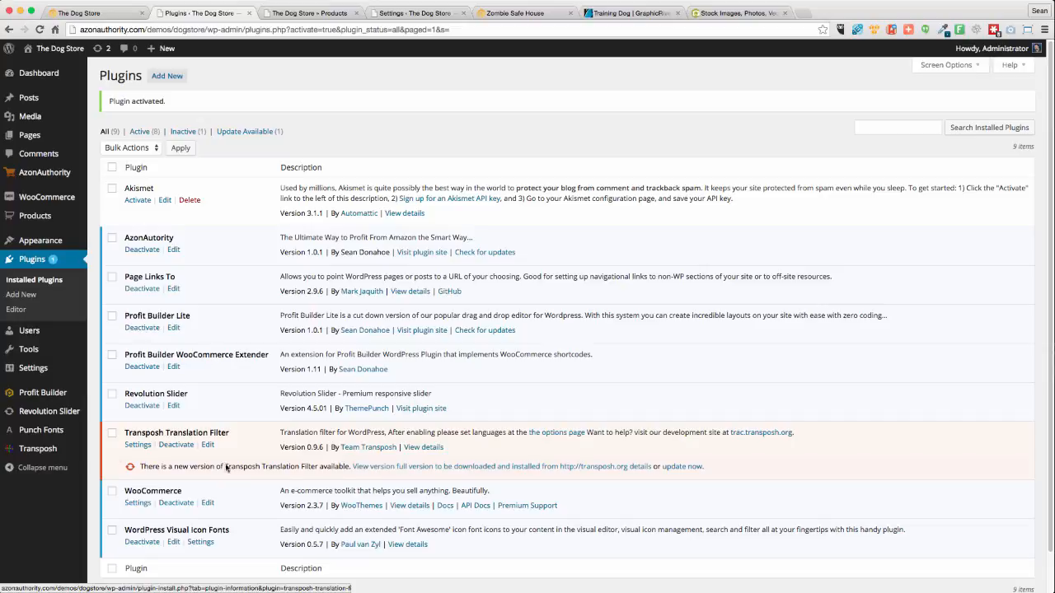
After viewing the new version details, update Transposh Translation Filter to 0.9.6.0 and go back to Installed Plugins
left_click(401, 469)
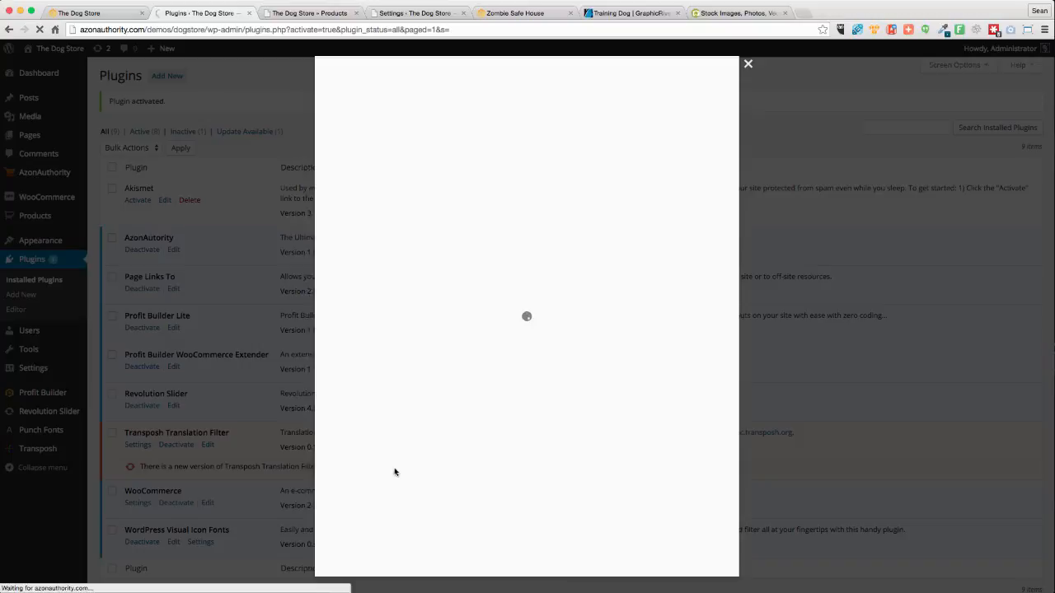
left_click(748, 63)
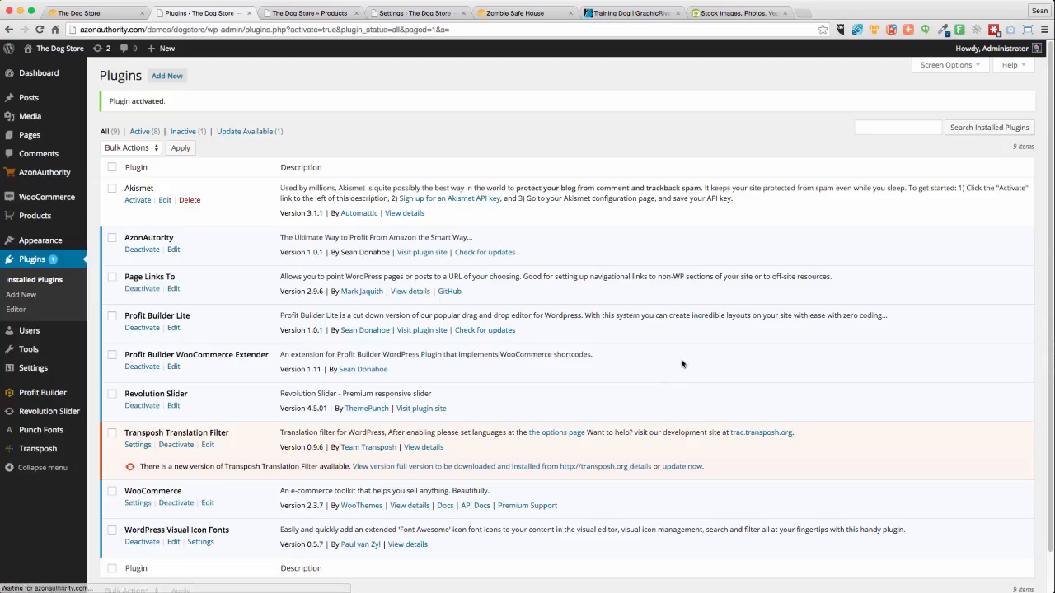
left_click(682, 467)
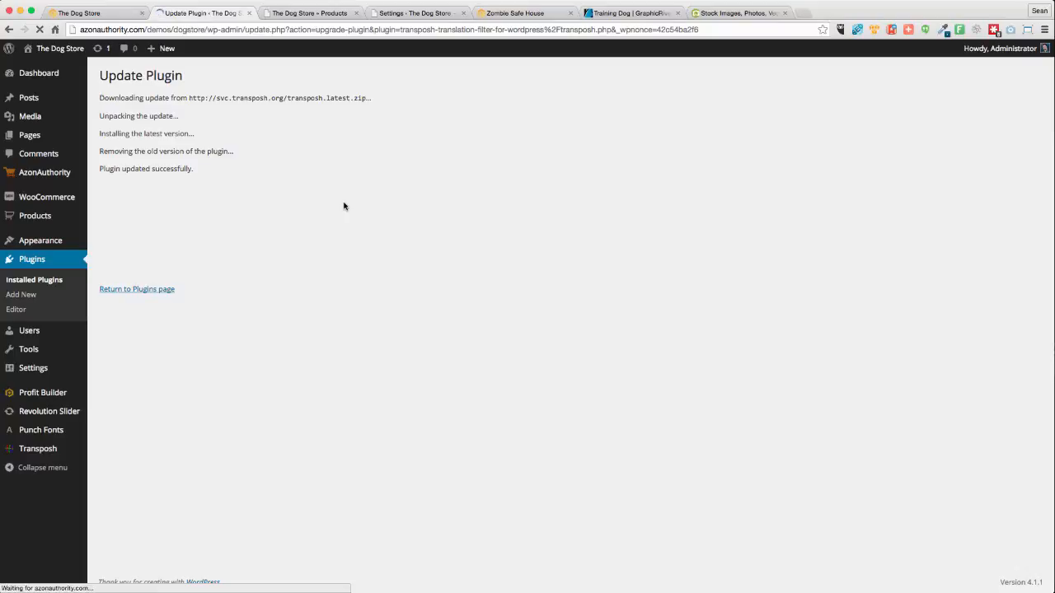
left_click(42, 282)
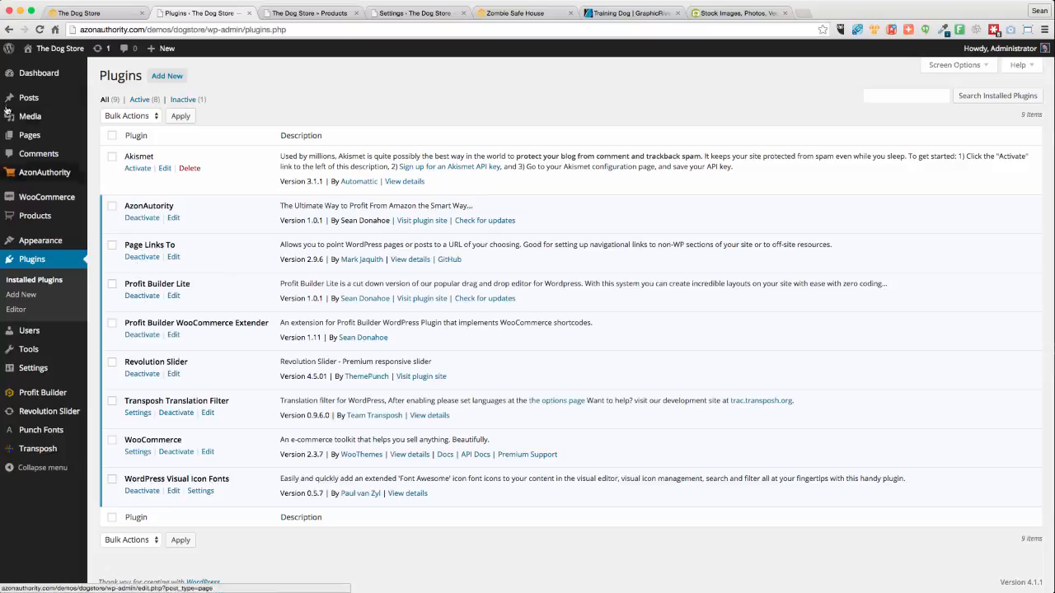
Open the Shop page for editing from the All Pages list
mouse_move(25, 136)
left_click(114, 139)
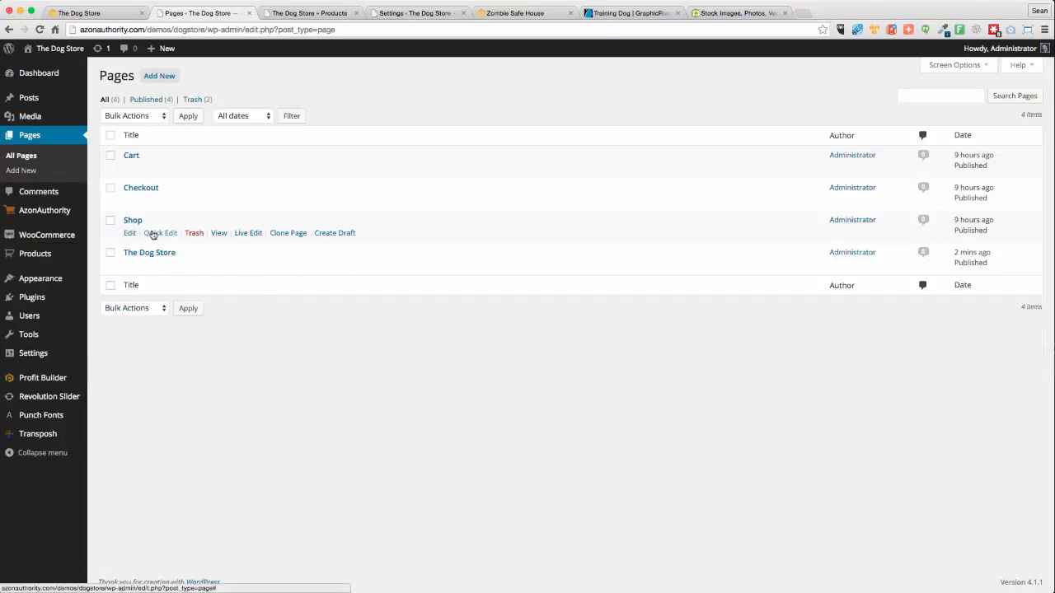
left_click(129, 233)
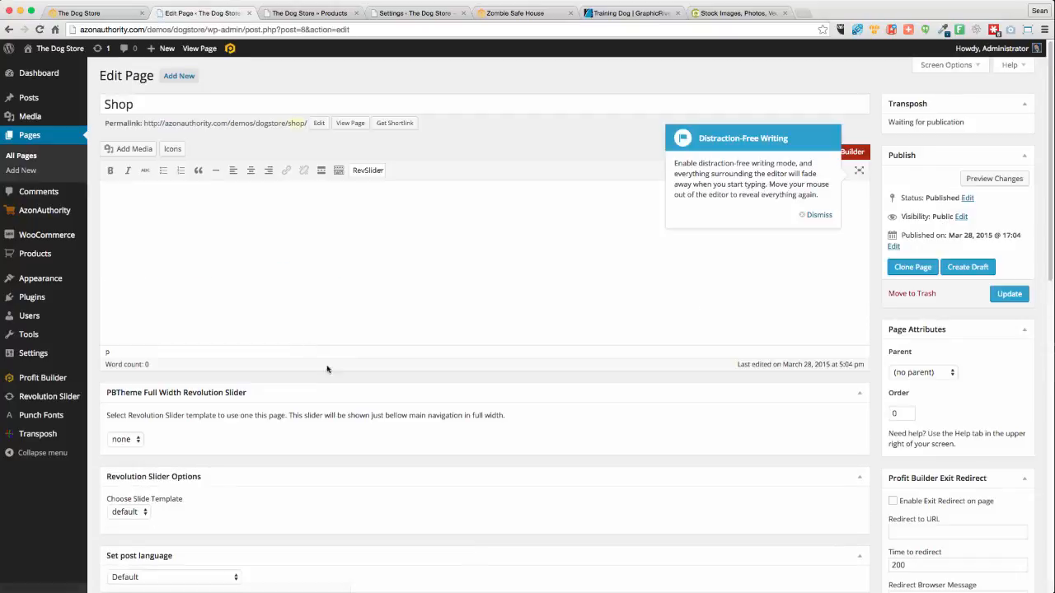
scroll(335, 379, "down", 4)
scroll(335, 379, "down", 2)
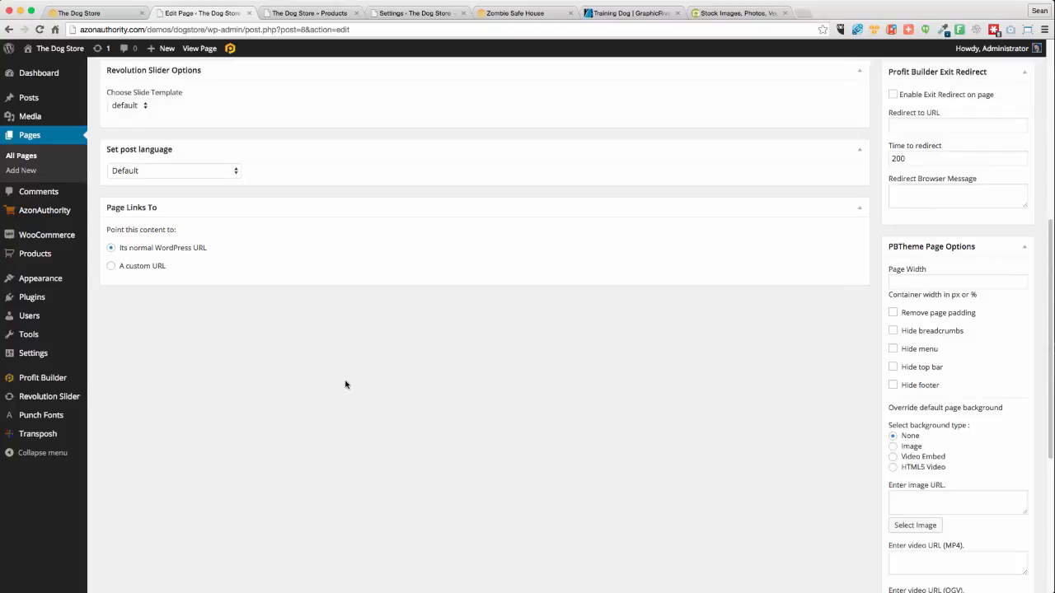
left_click(111, 266)
left_click(158, 285)
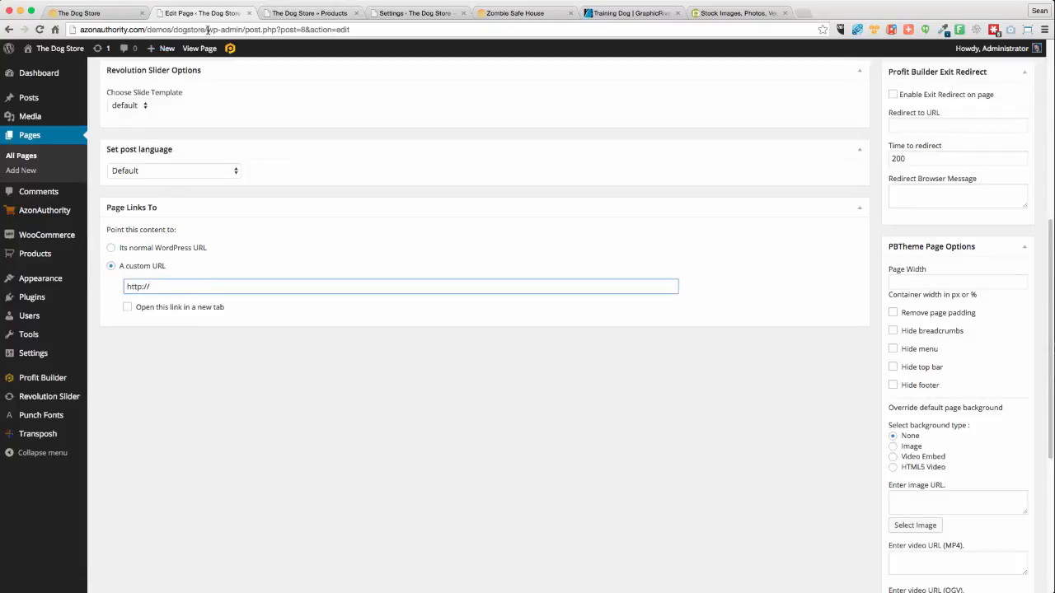
left_click_drag(208, 30, 58, 27)
key("super+c")
left_click(182, 289)
key("super+v")
left_click_drag(149, 287, 92, 288)
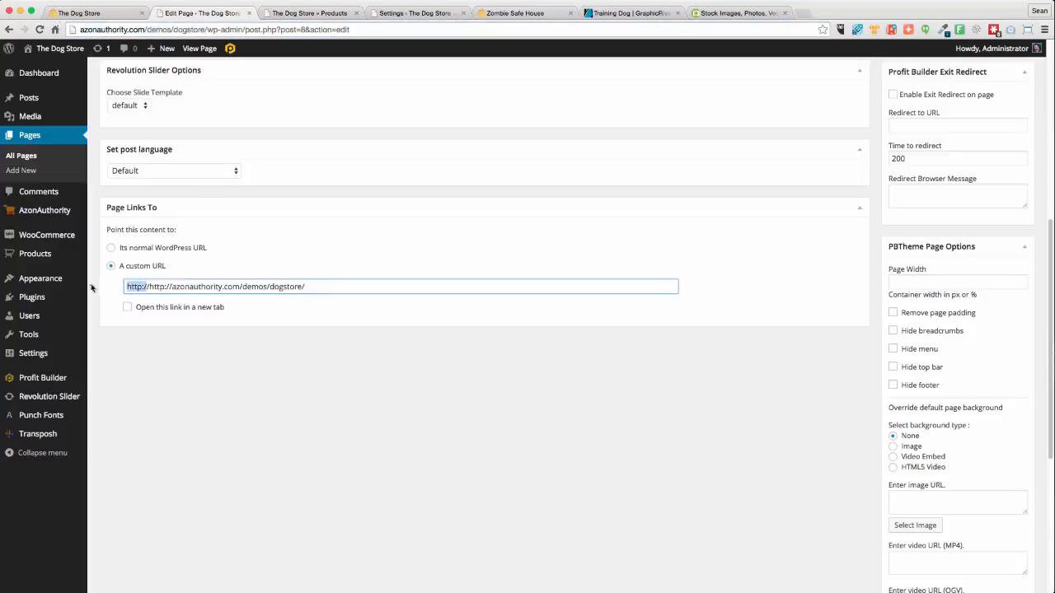
key("BackSpace")
scroll(850, 330, "up", 5)
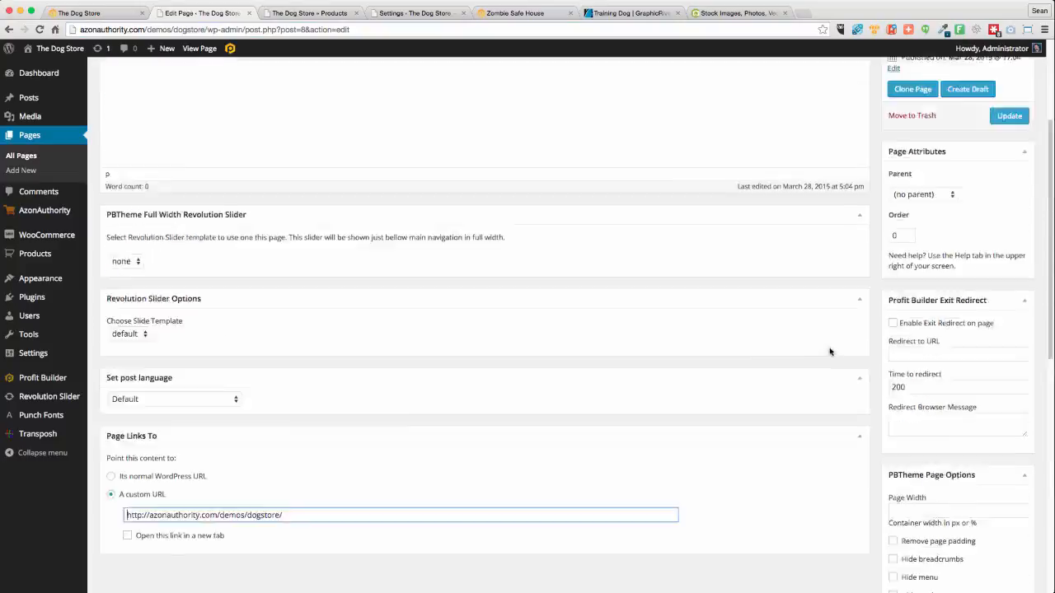
left_click(1007, 294)
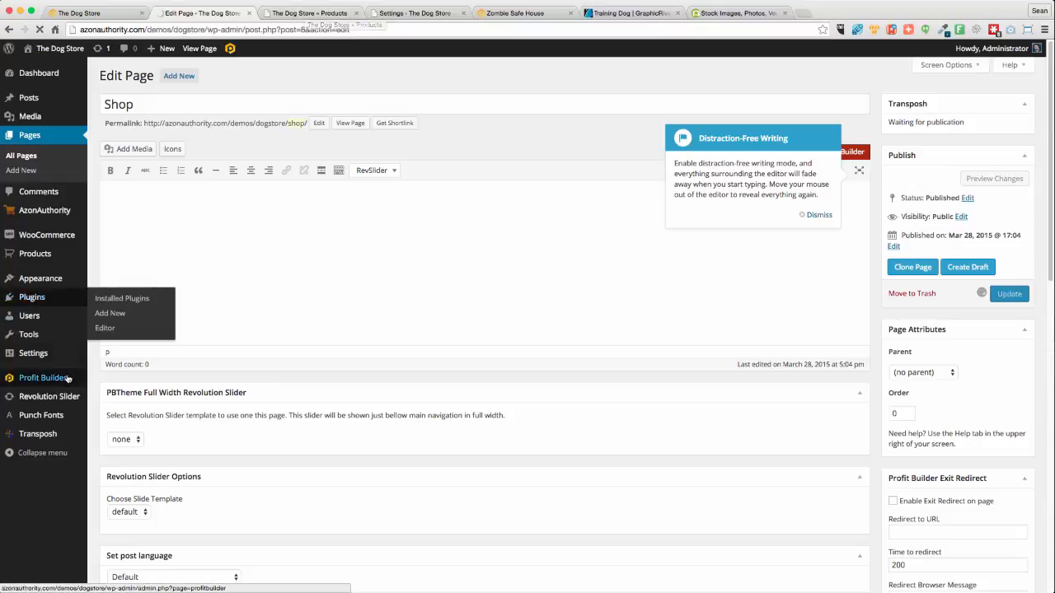
mouse_move(41, 351)
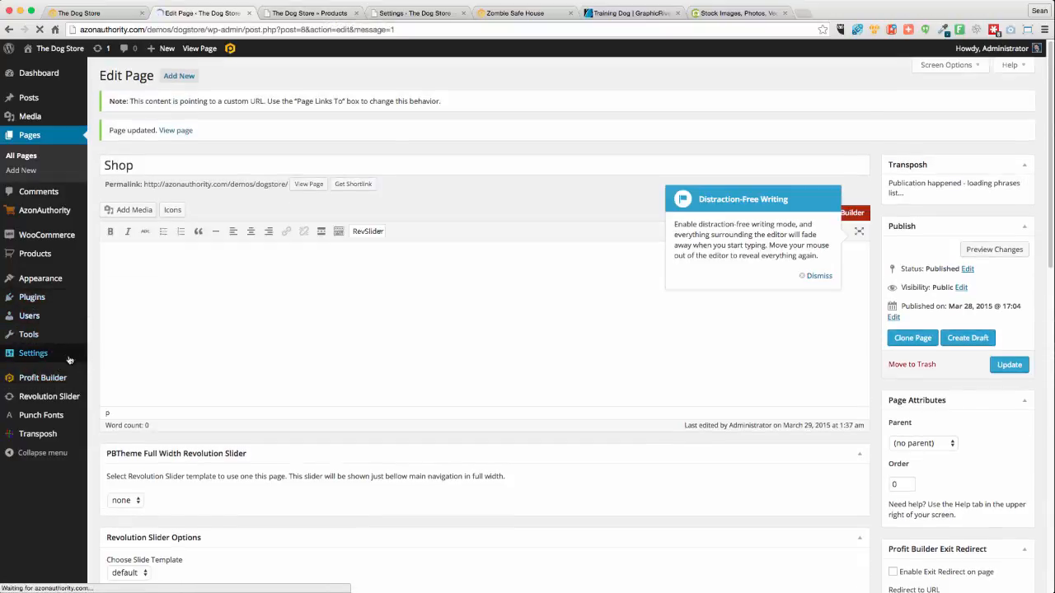
mouse_move(69, 360)
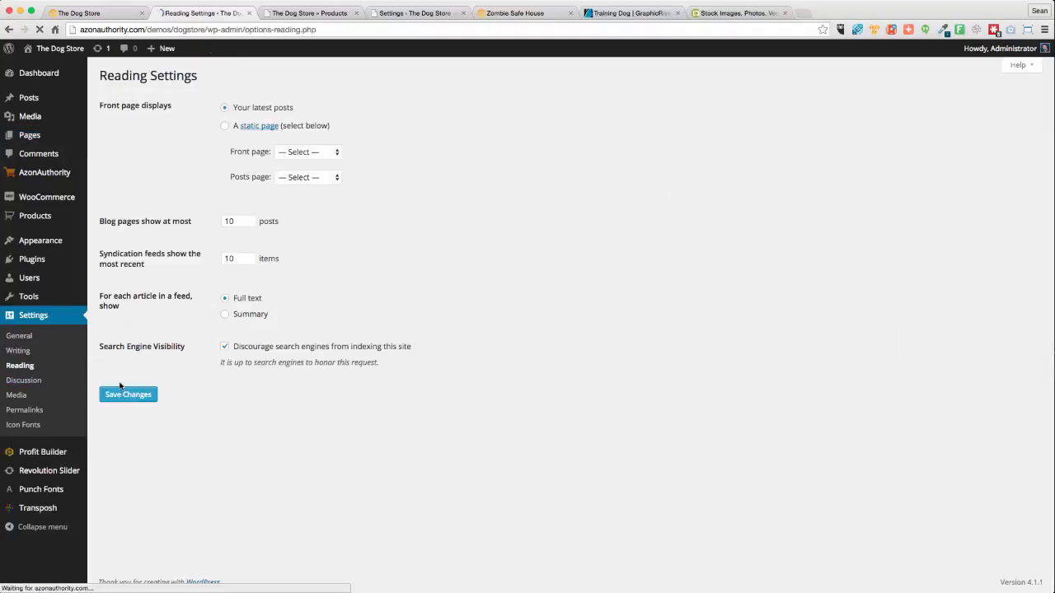
Set the static front page to The Dog Store, save Reading settings, and reload the store homepage
left_click(226, 128)
left_click(322, 153)
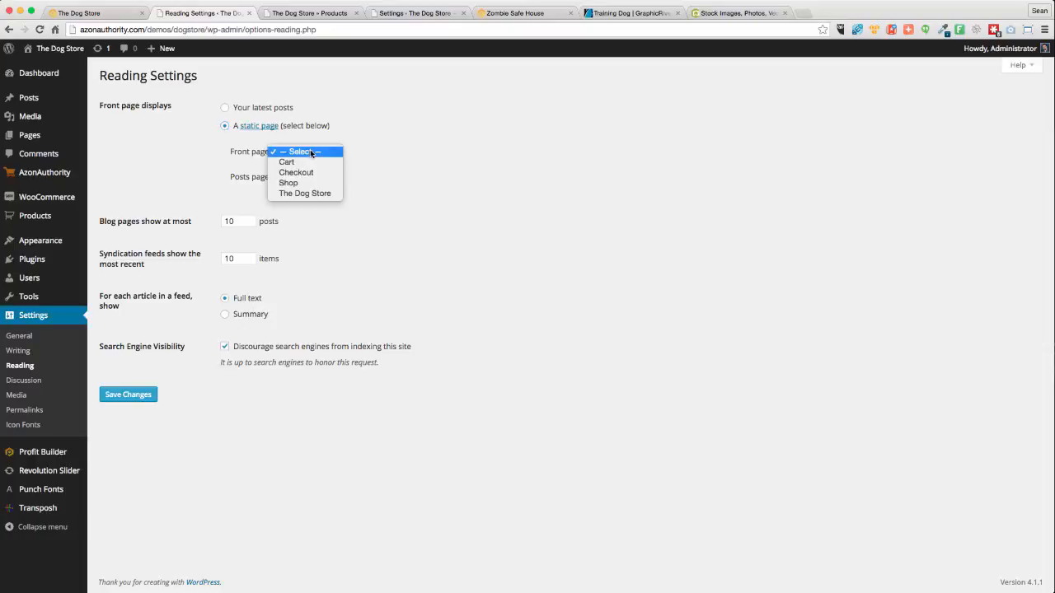
left_click(304, 193)
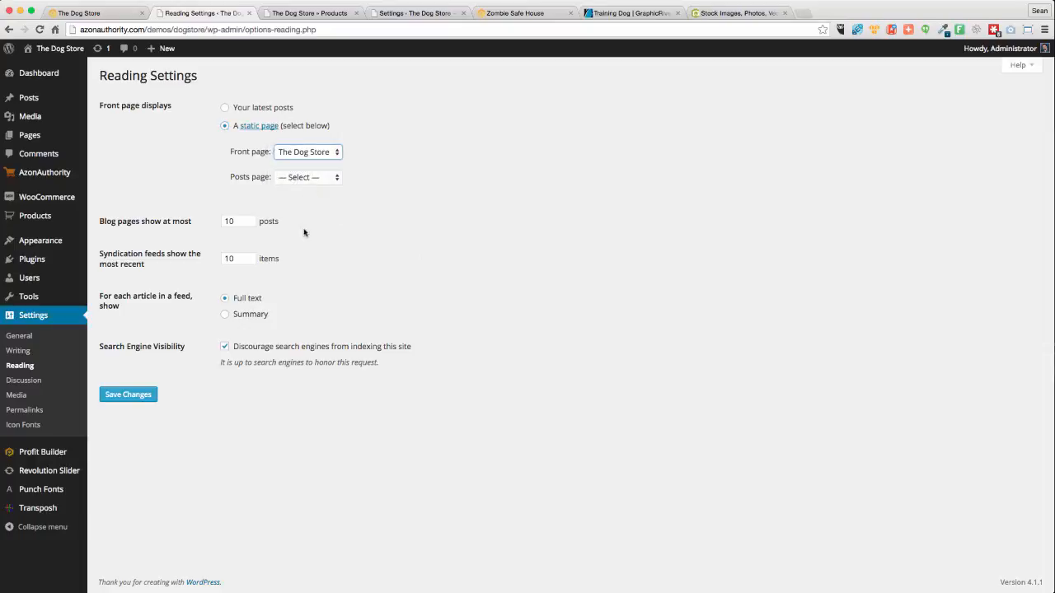
left_click(142, 400)
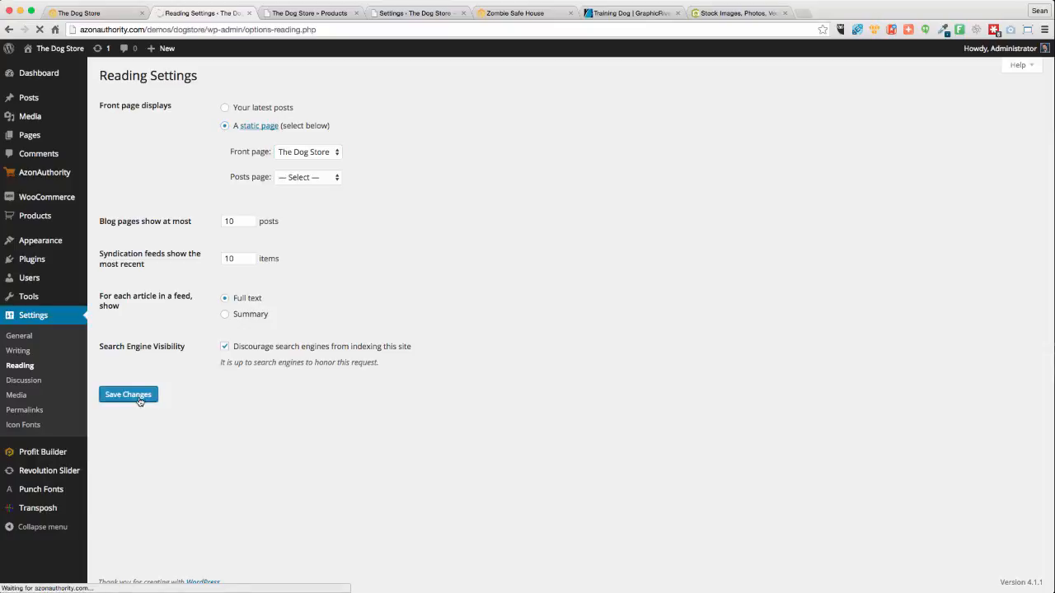
left_click(116, 15)
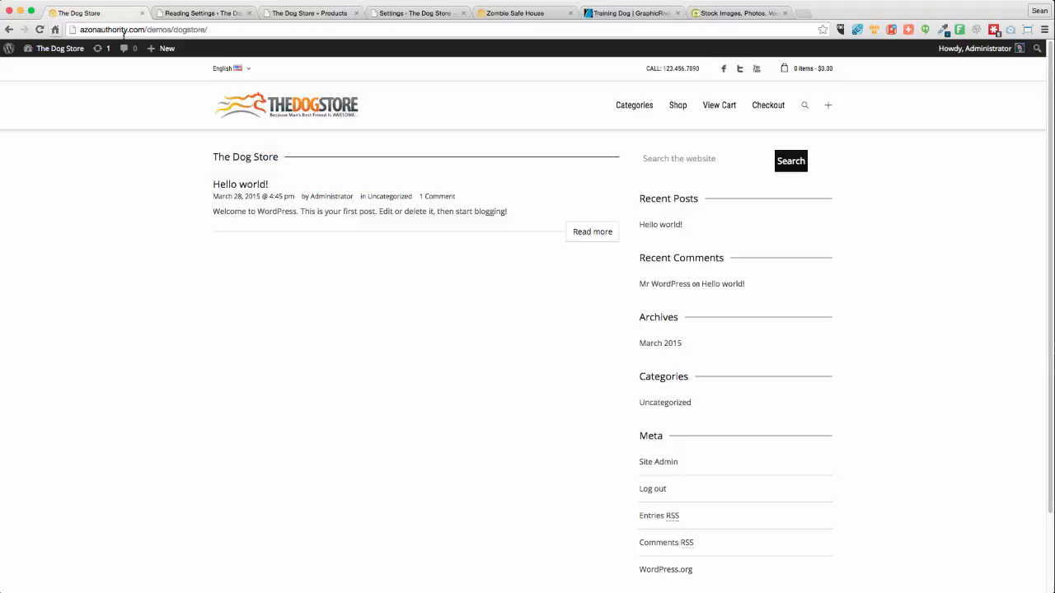
left_click(38, 29)
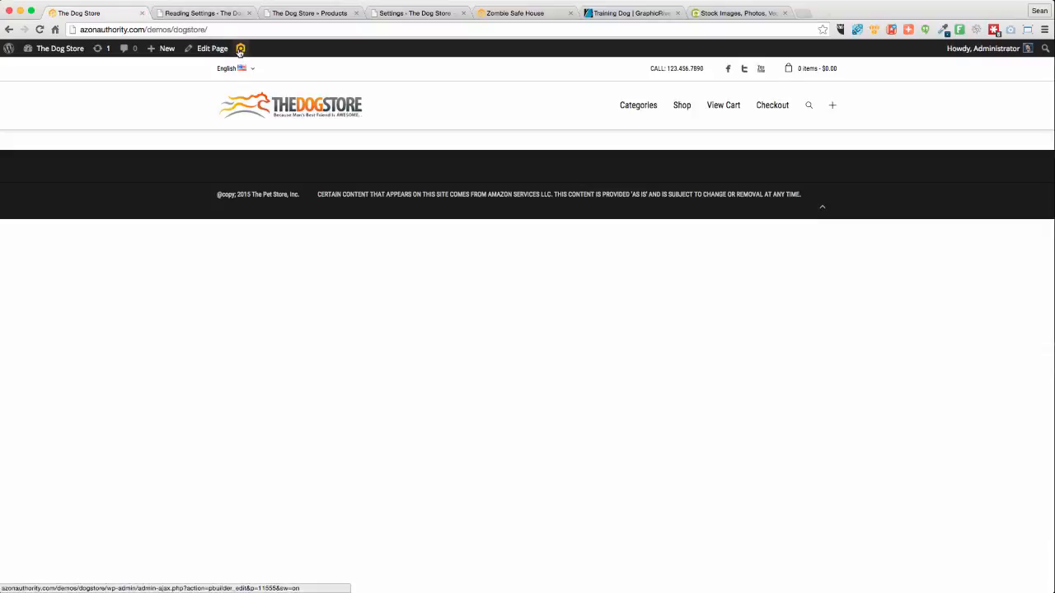
Open The Dog Store page for editing and remove its page padding
left_click(208, 50)
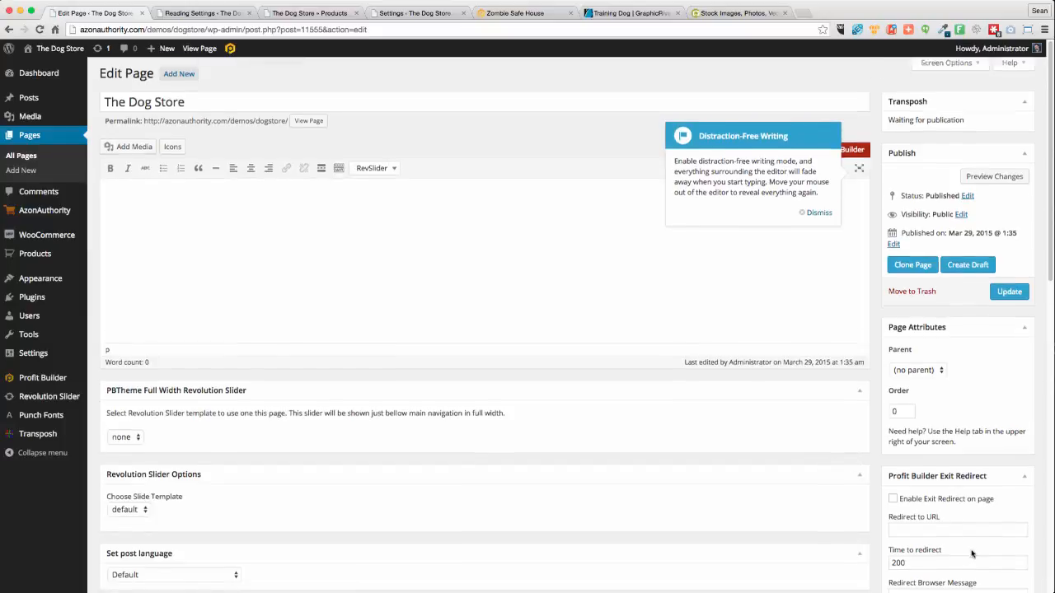
scroll(972, 554, "down", 8)
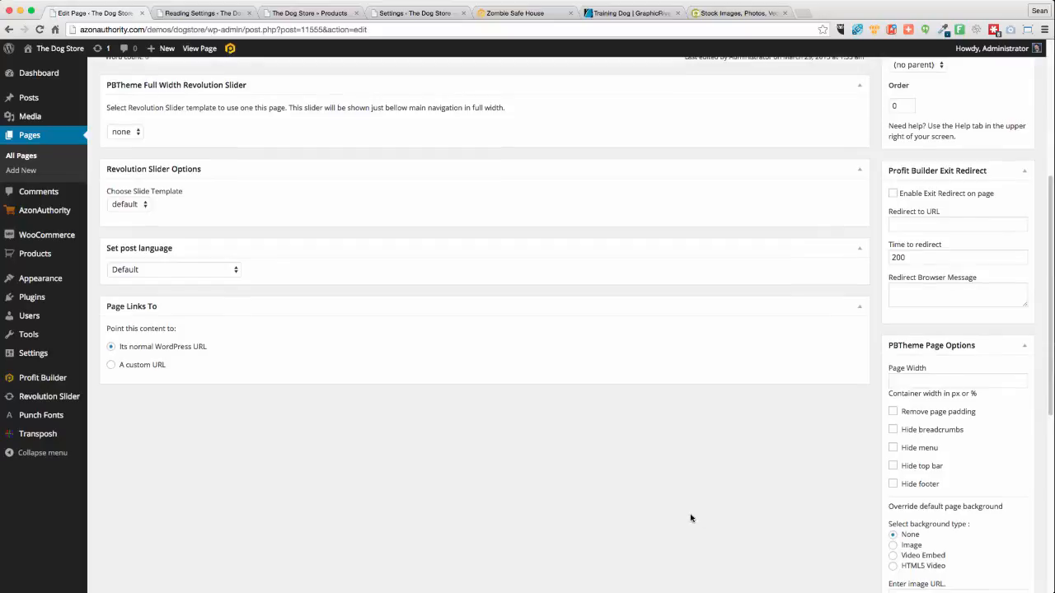
scroll(691, 517, "up", 8)
scroll(684, 544, "down", 8)
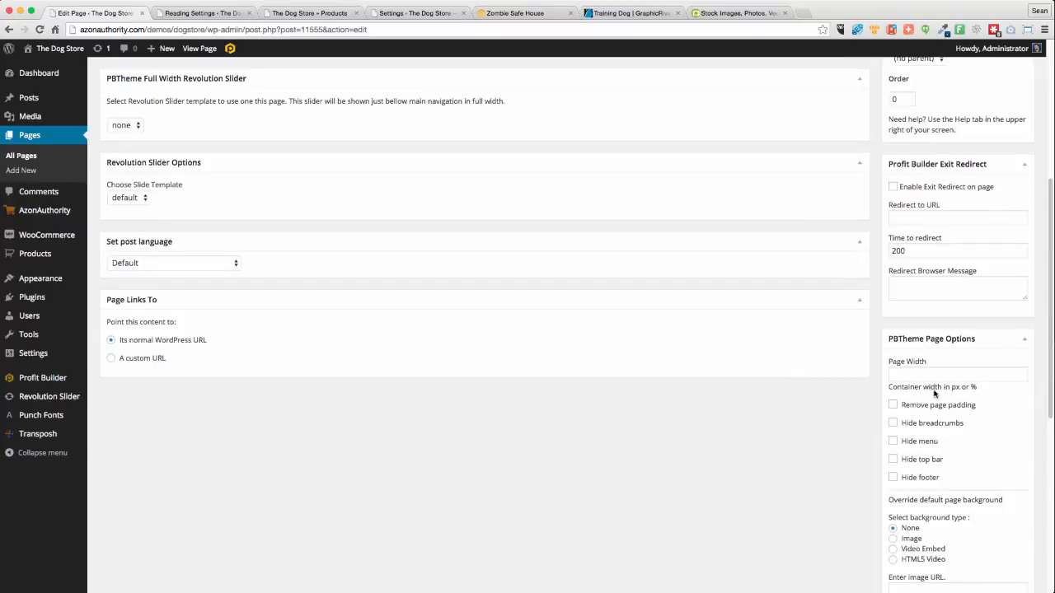
left_click(892, 405)
Review the page options, including the retargeting pixel code box, and update The Dog Store page
scroll(761, 506, "down", 7)
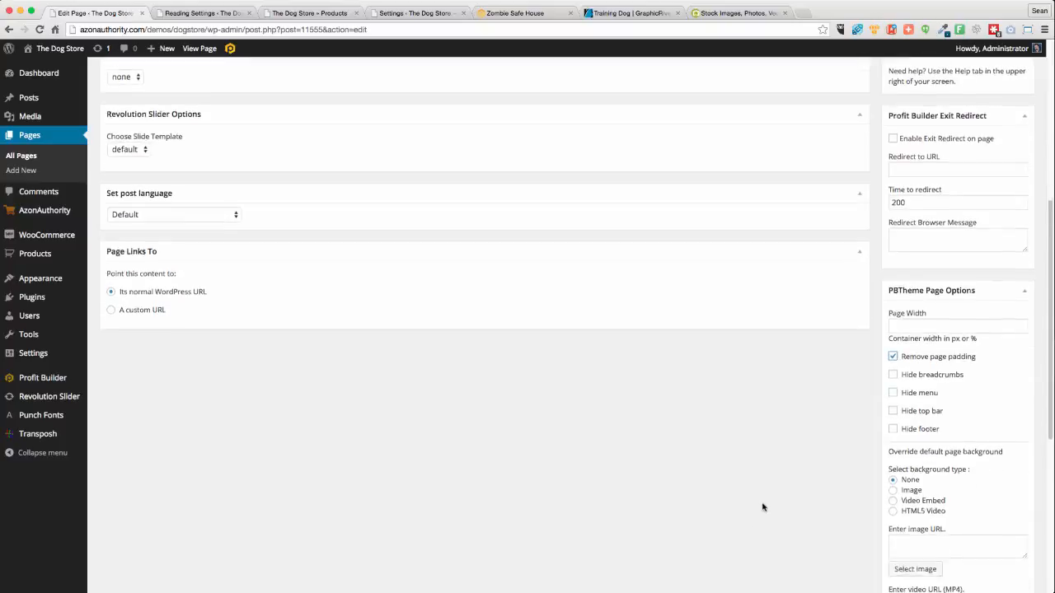
scroll(758, 508, "down", 2)
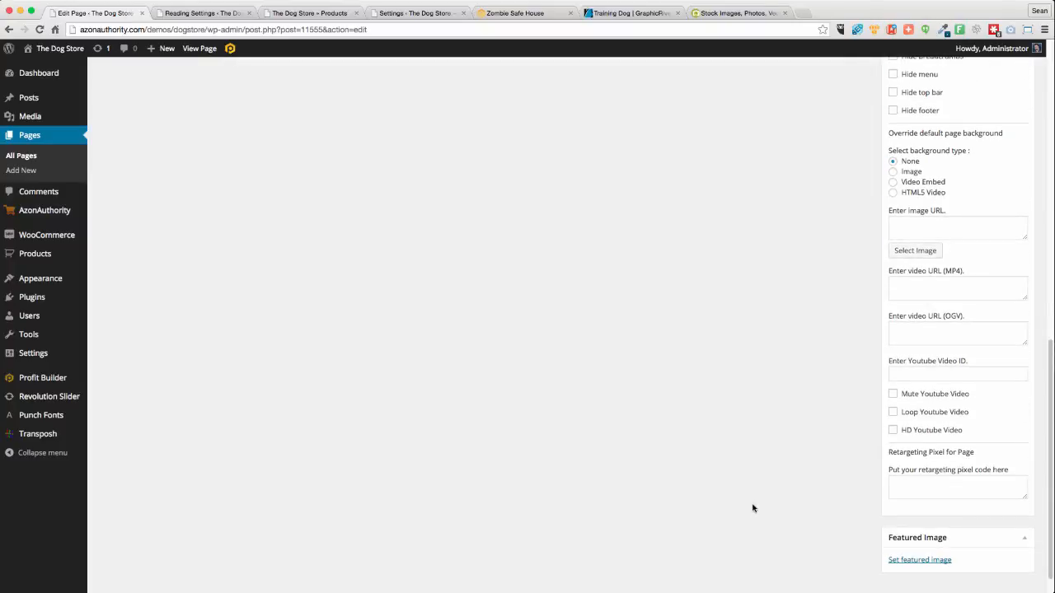
scroll(753, 508, "up", 1)
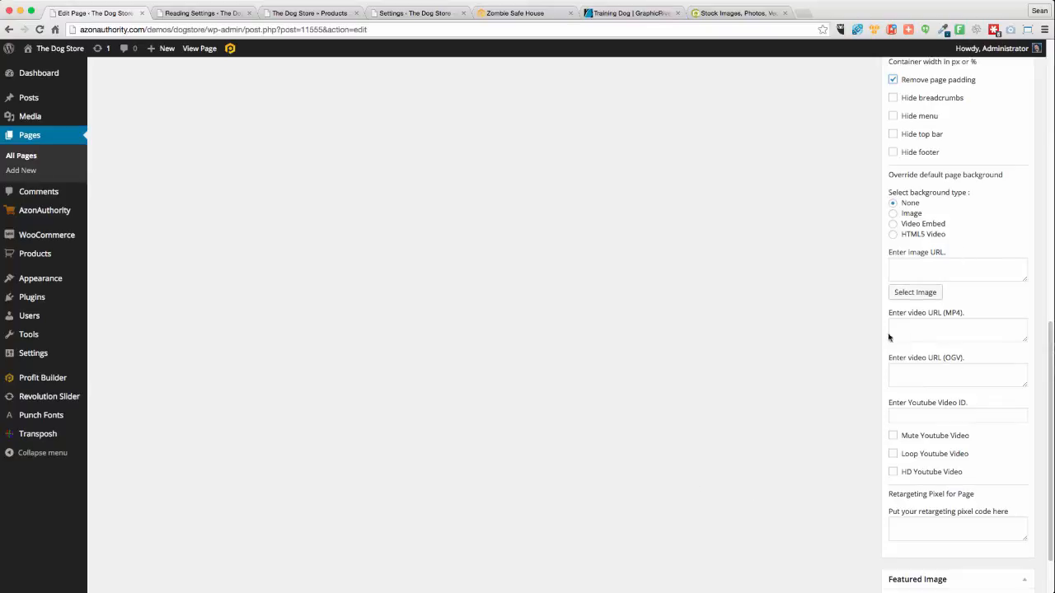
scroll(721, 499, "down", 1)
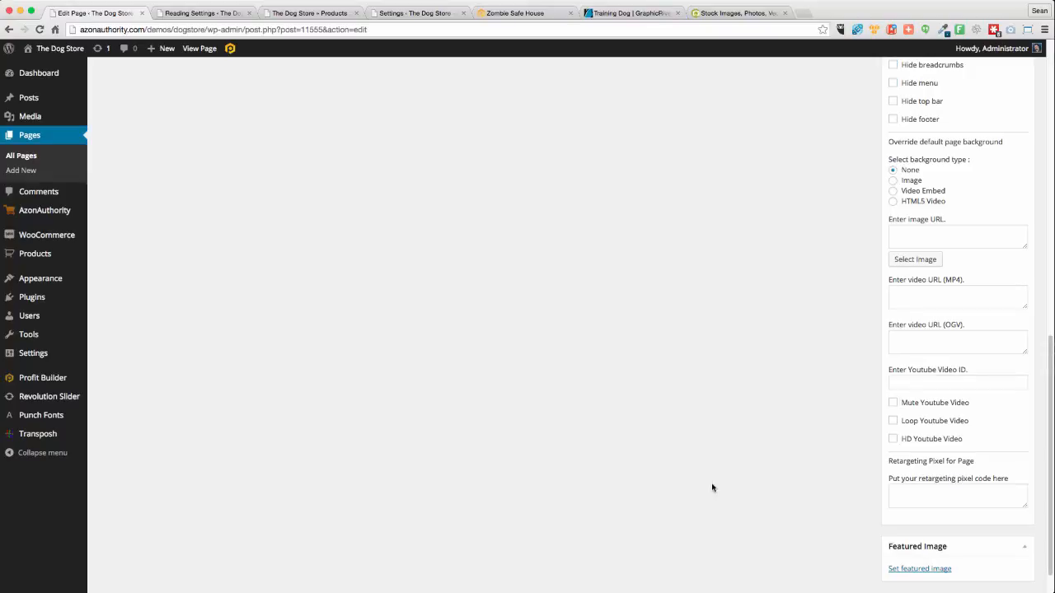
left_click(959, 500)
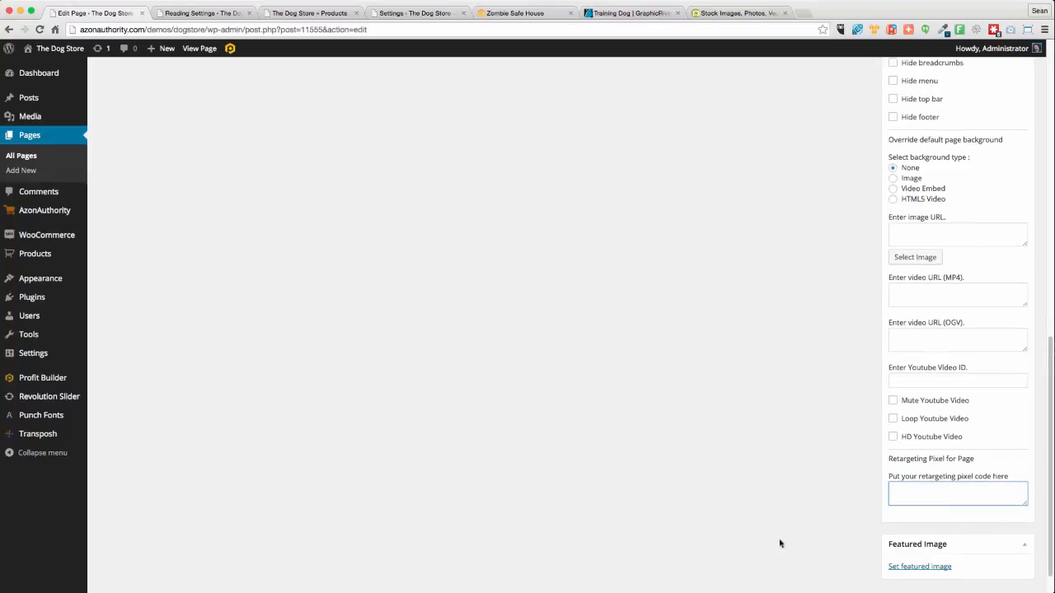
scroll(745, 533, "up", 5)
scroll(744, 534, "up", 5)
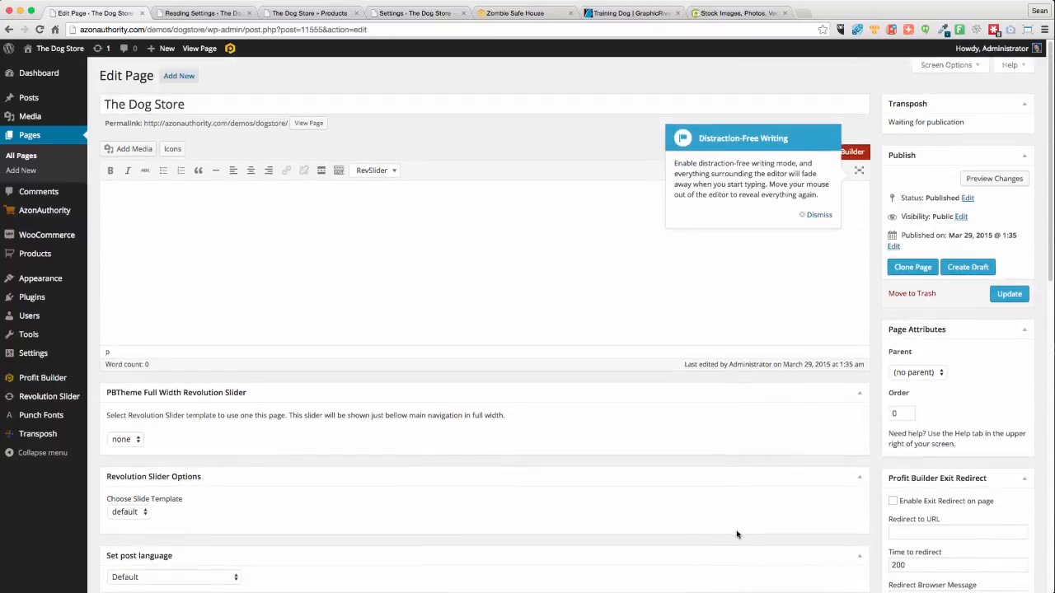
left_click(1011, 295)
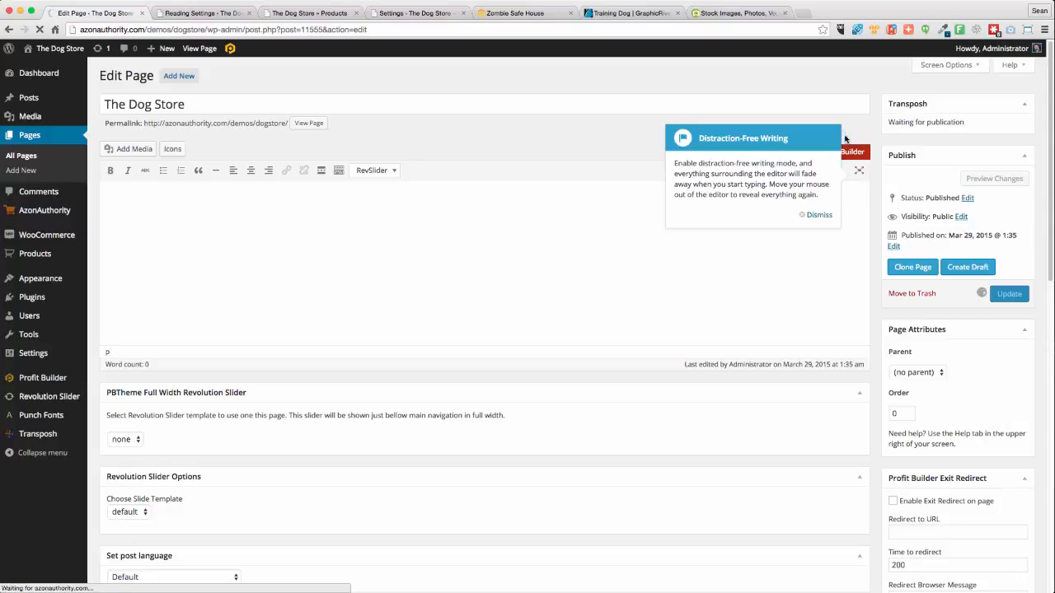
Dismiss the distraction-free notices and switch the page editor to Profit Builder
left_click(816, 215)
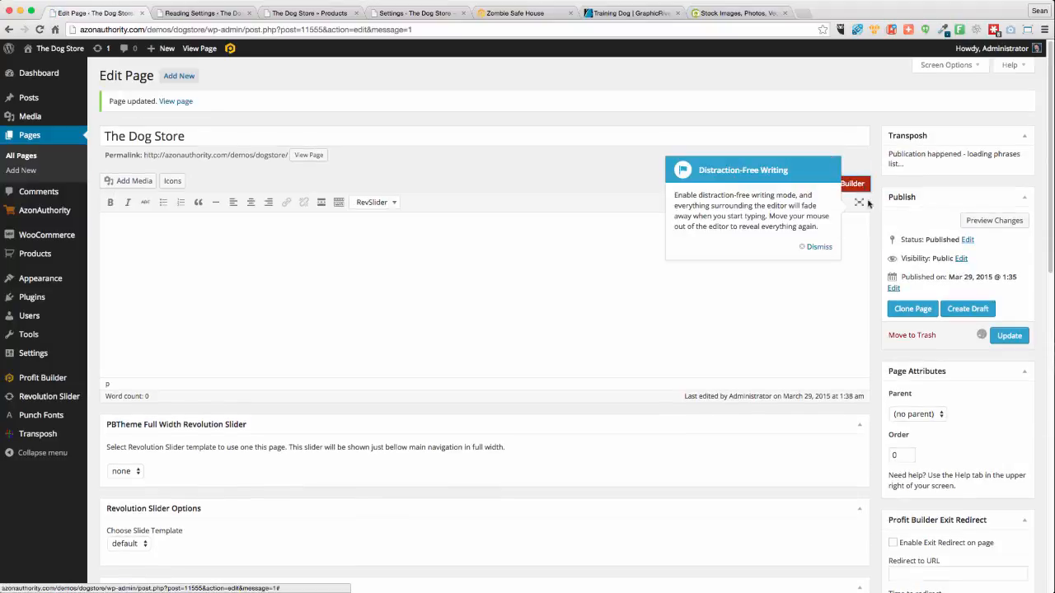
left_click(823, 247)
left_click(841, 185)
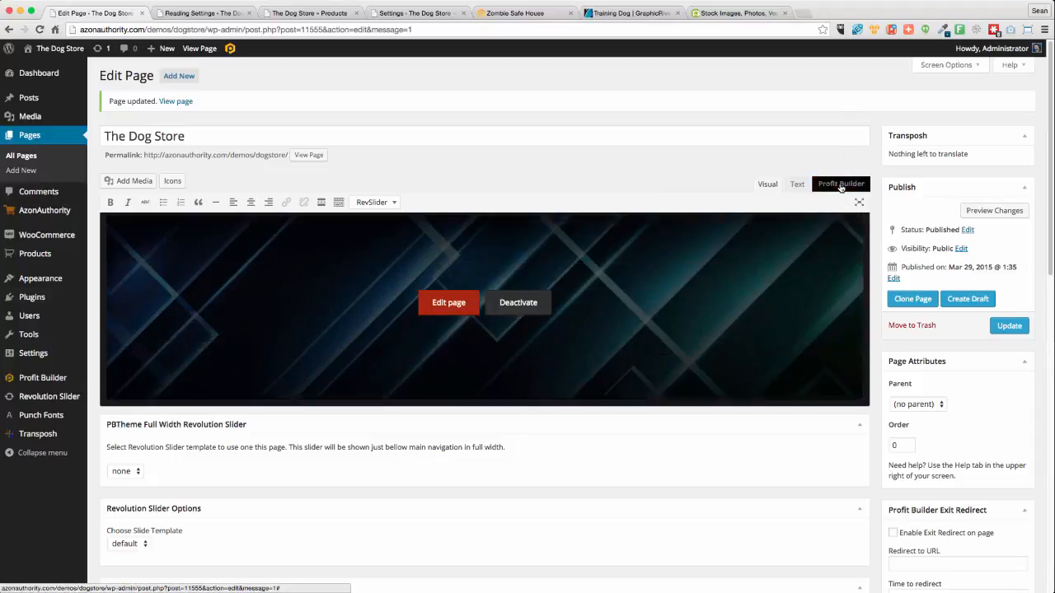
Launch the visual builder on the empty Dog Store page and show the new-row layout choices
left_click(450, 305)
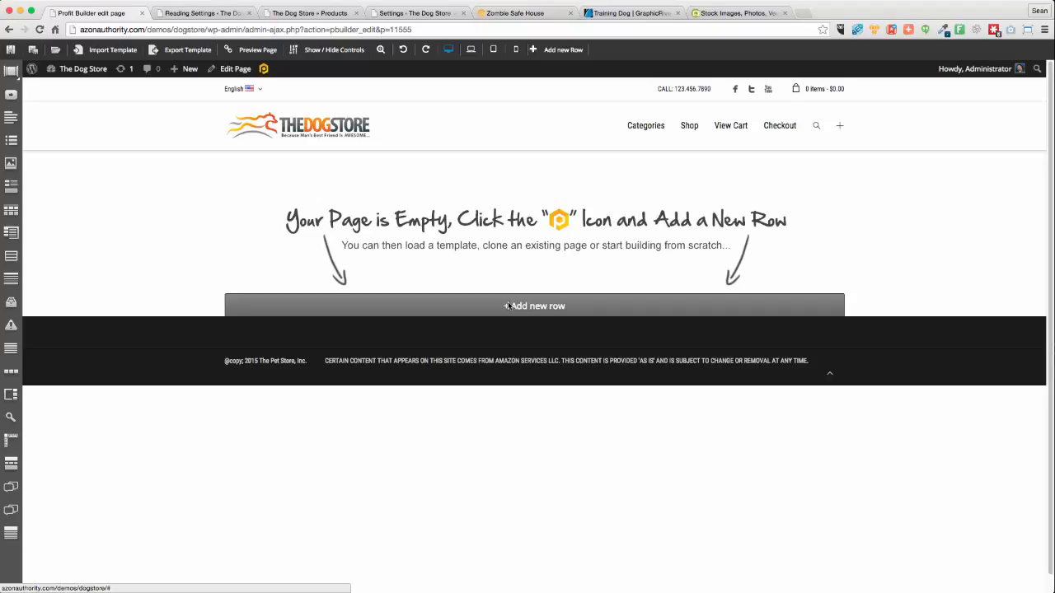
left_click(527, 306)
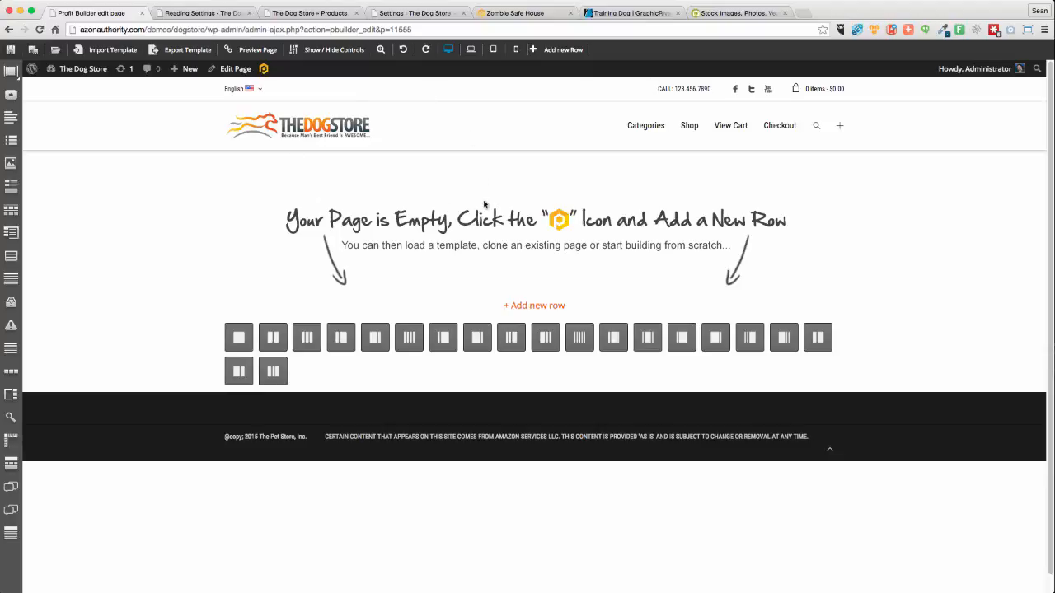
Scroll through the Zombie Safe House demo store to study its layout for reference
left_click(504, 14)
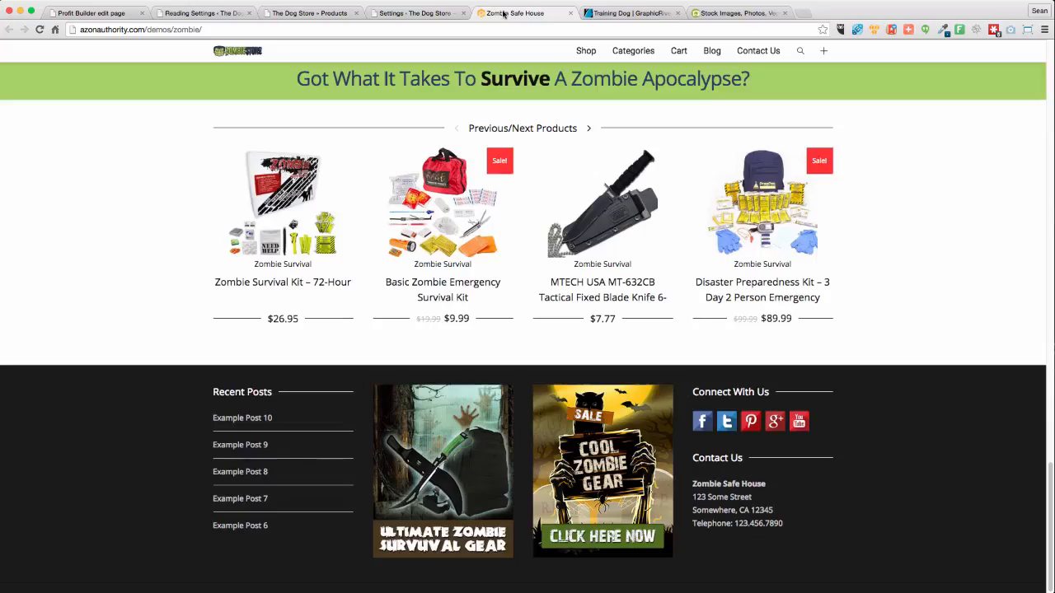
scroll(548, 294, "up", 20)
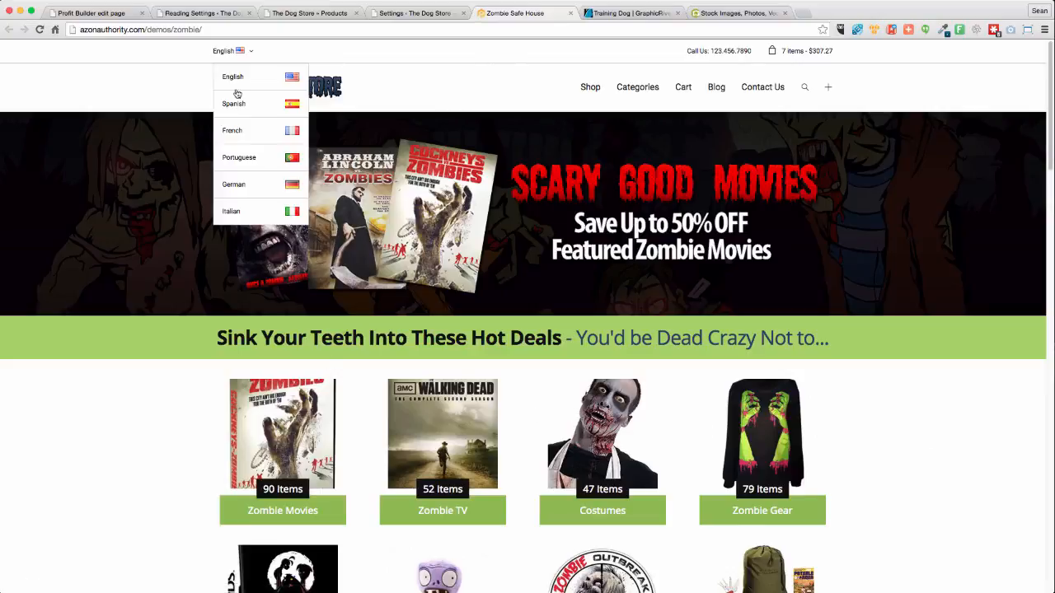
scroll(175, 423, "down", 3)
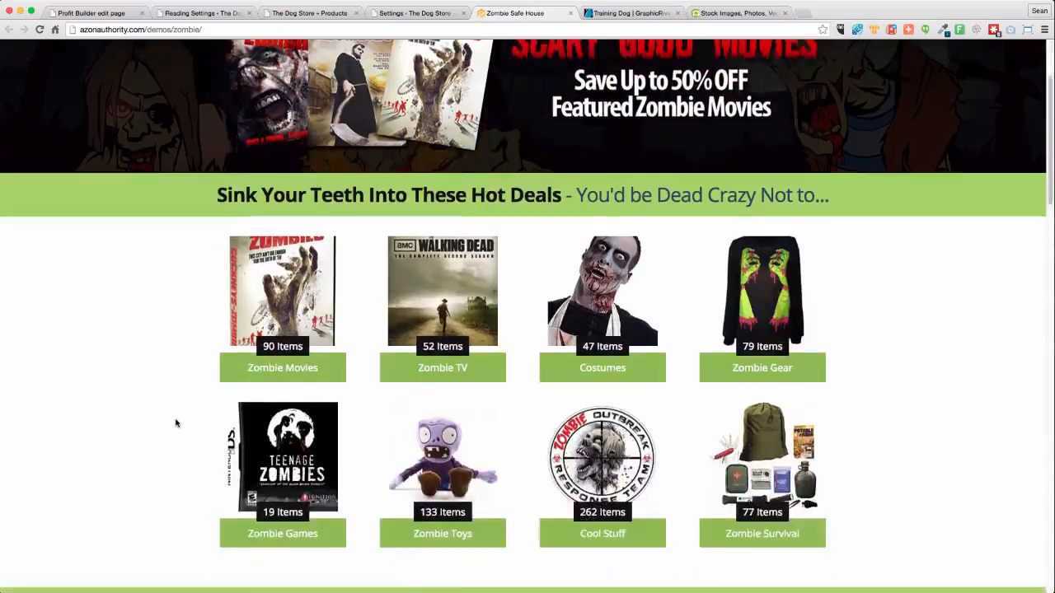
scroll(175, 423, "down", 20)
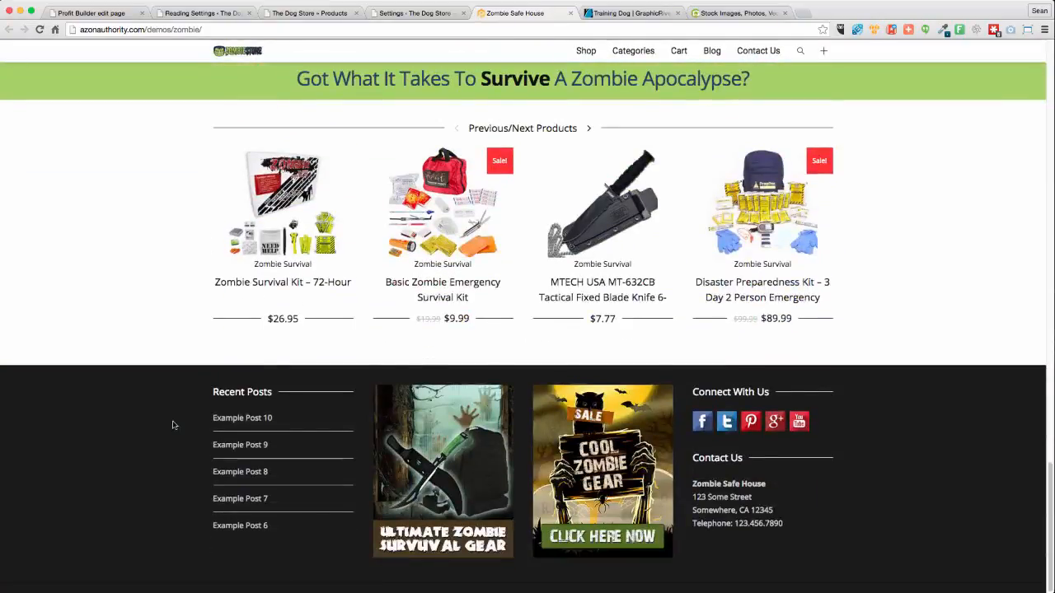
scroll(173, 425, "up", 20)
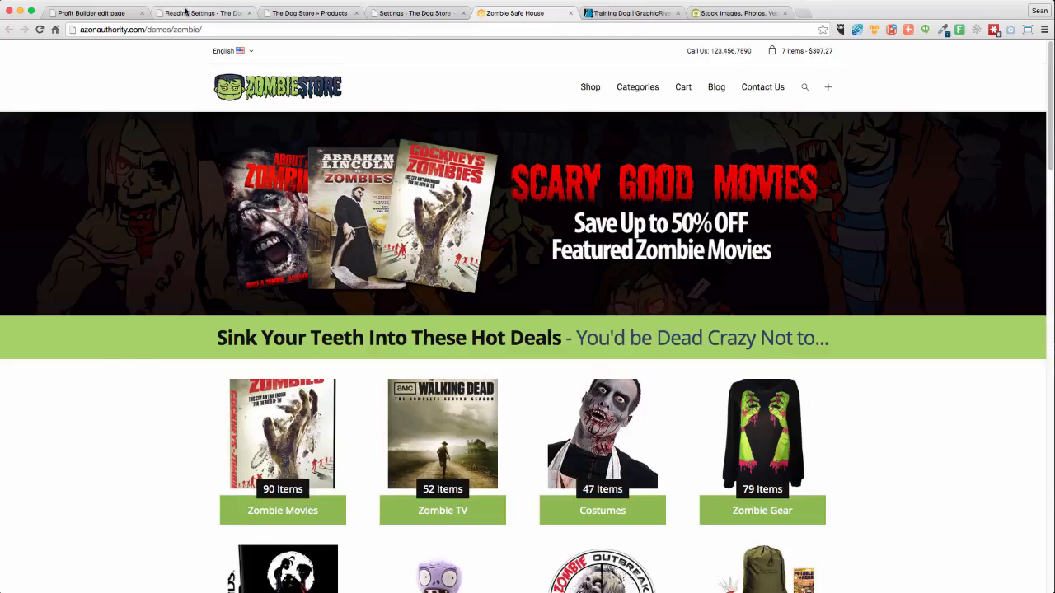
left_click(186, 12)
Add a single-column row with a near-black #141414 background, then bring up DogstoreTopbanner.psd in Photoshop
left_click(106, 11)
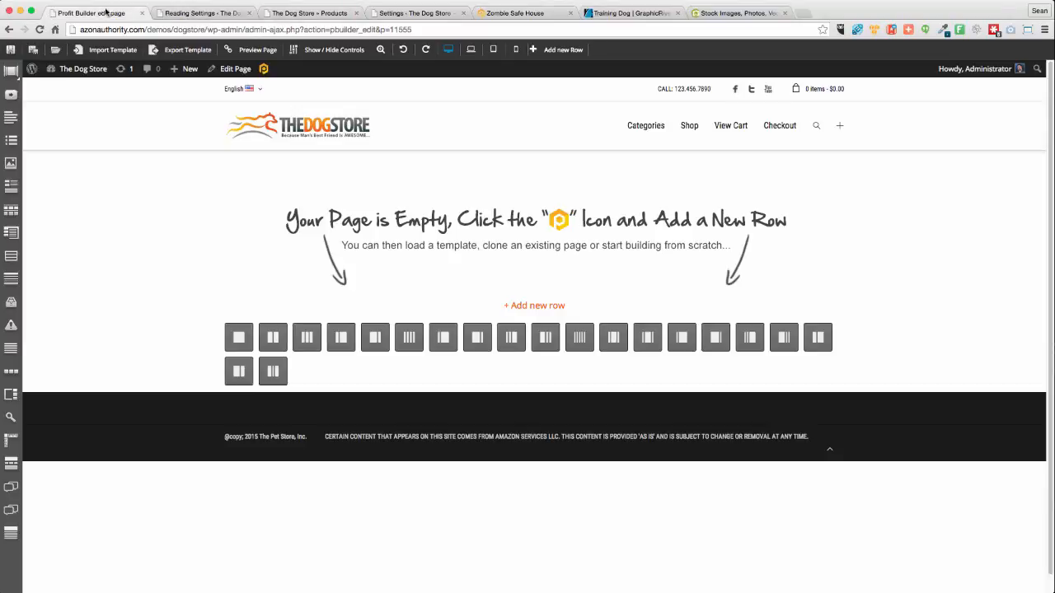
left_click(238, 337)
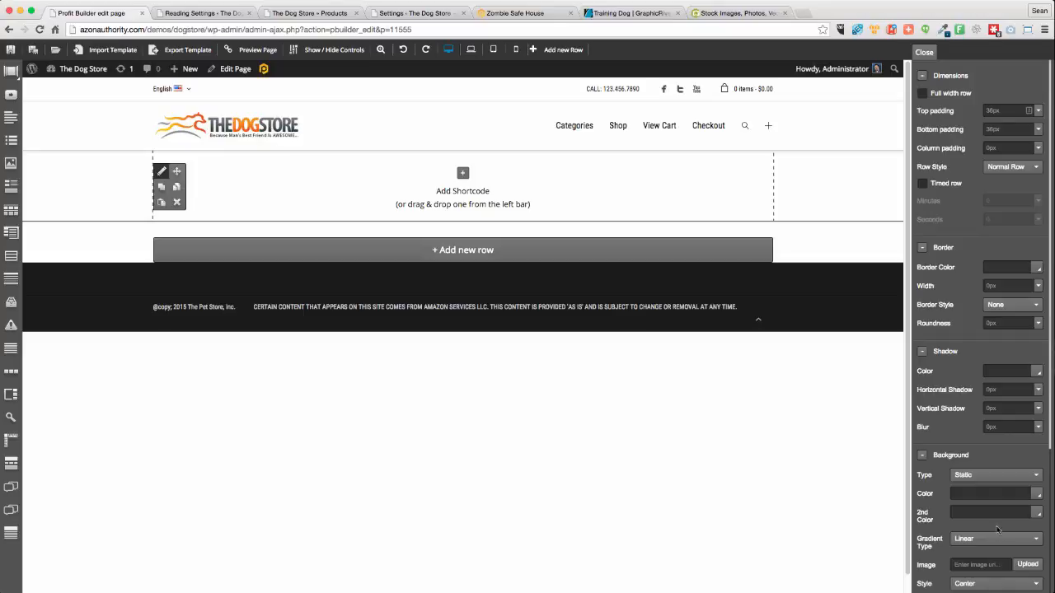
left_click(974, 495)
type("55")
left_click(1036, 495)
left_click_drag(967, 534, 922, 566)
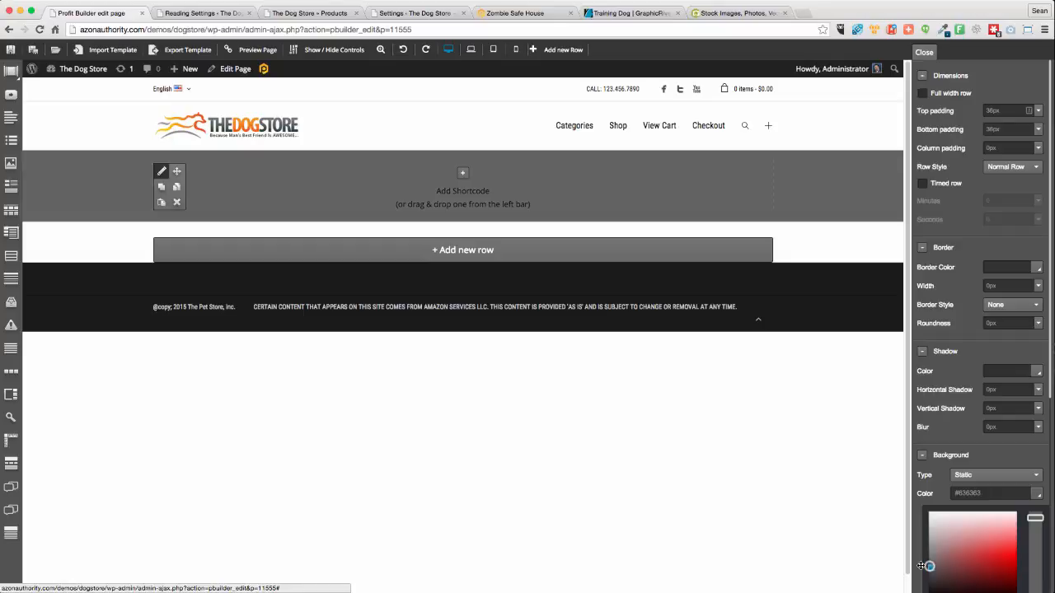
left_click_drag(921, 566, 924, 590)
left_click(645, 461)
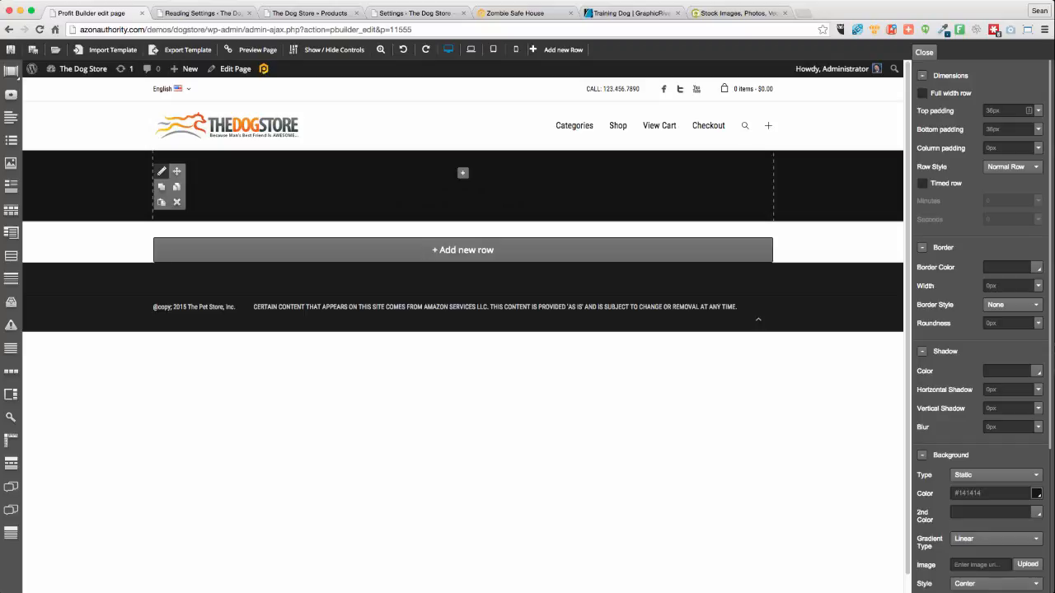
key("super+Tab")
left_click(371, 36)
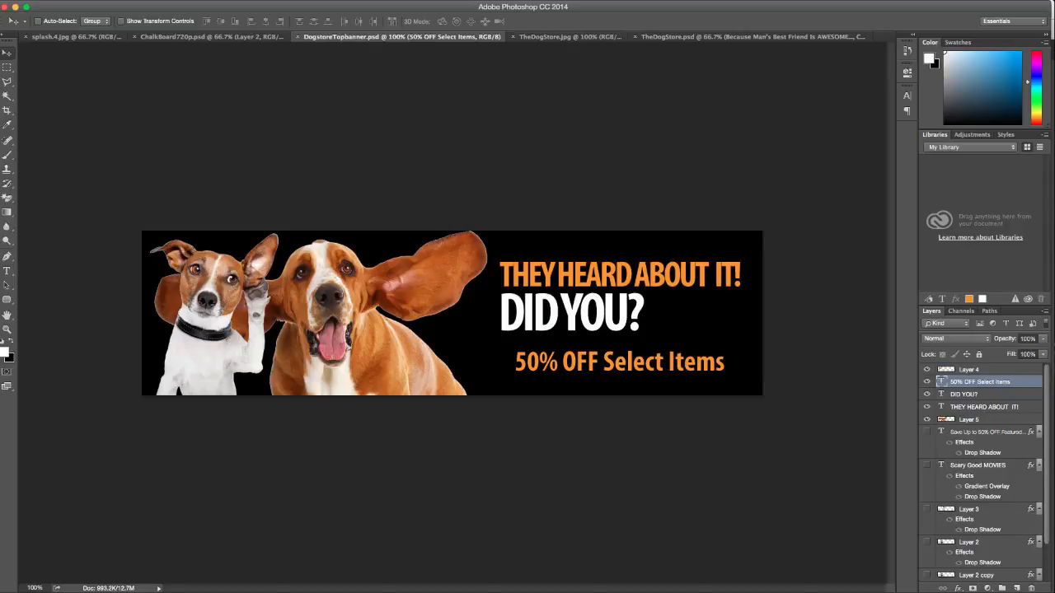
Confirm the banner is 1130×300, then Save for Web as PNG-24 Dogstorebanner.png on the Desktop
key("super+alt+i")
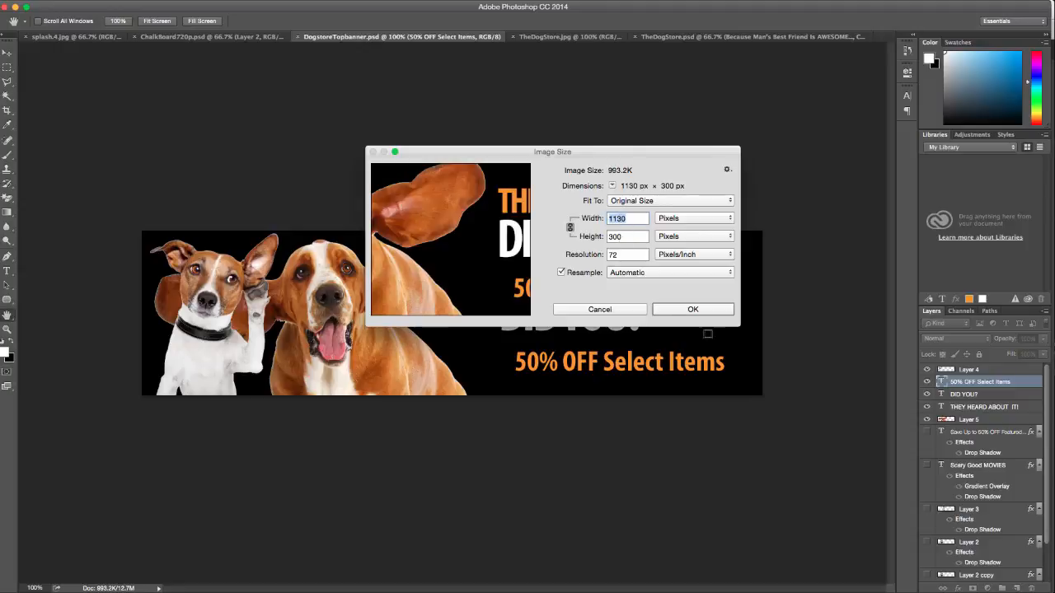
left_click(693, 310)
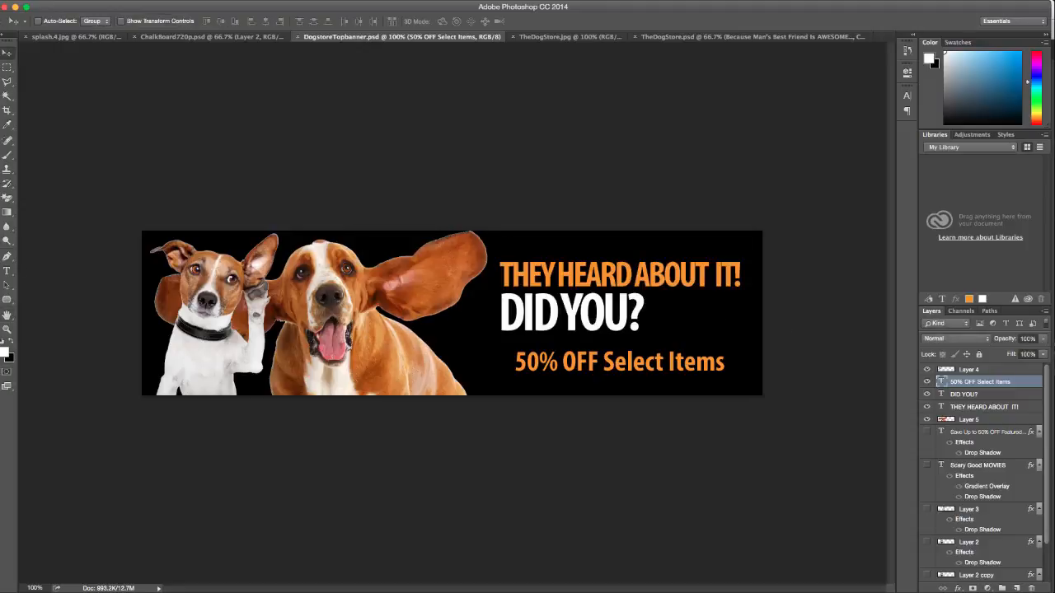
key("super+alt+shift+s")
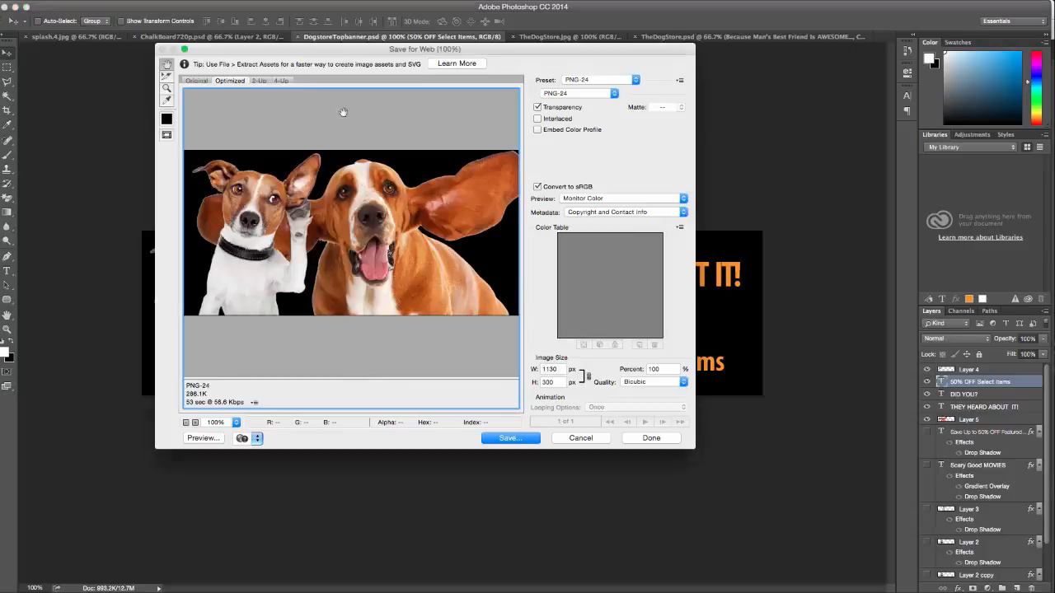
left_click(508, 438)
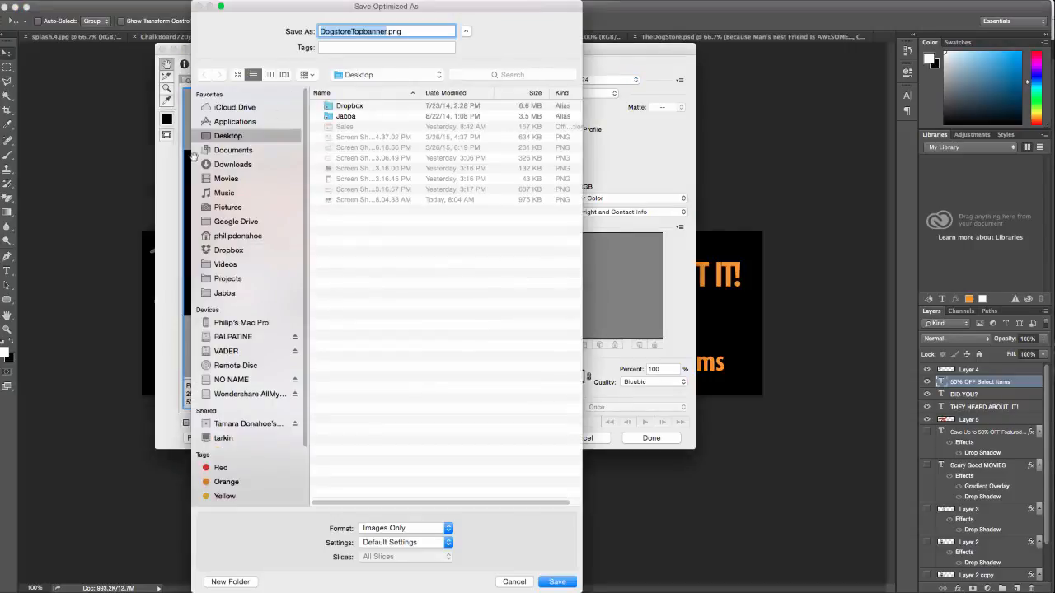
left_click(366, 32)
key("BackSpace")
key("BackSpace")
key("BackSpace")
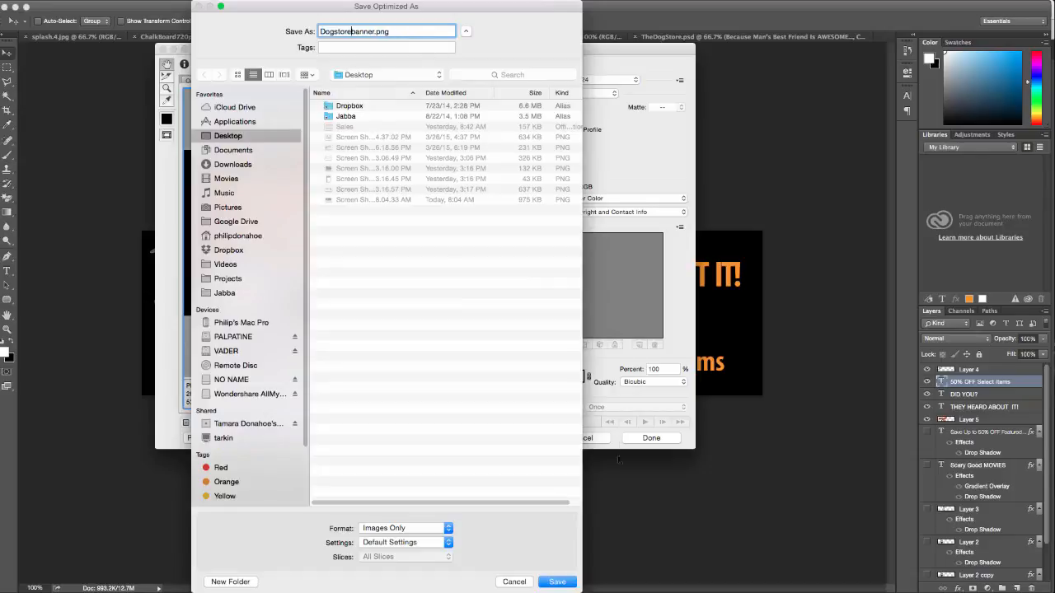
left_click(557, 583)
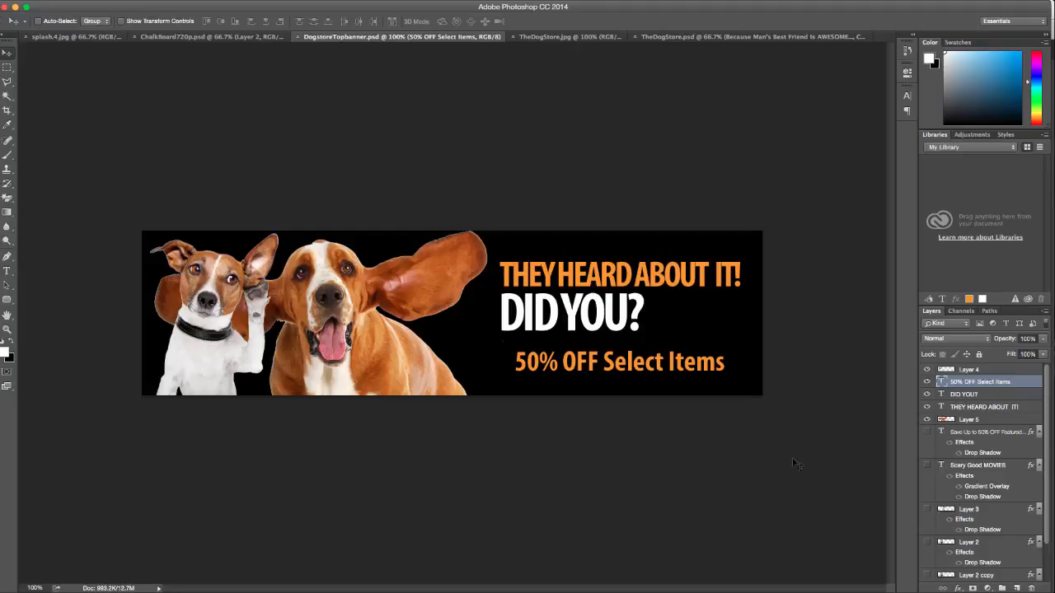
scroll(966, 519, "down", 3)
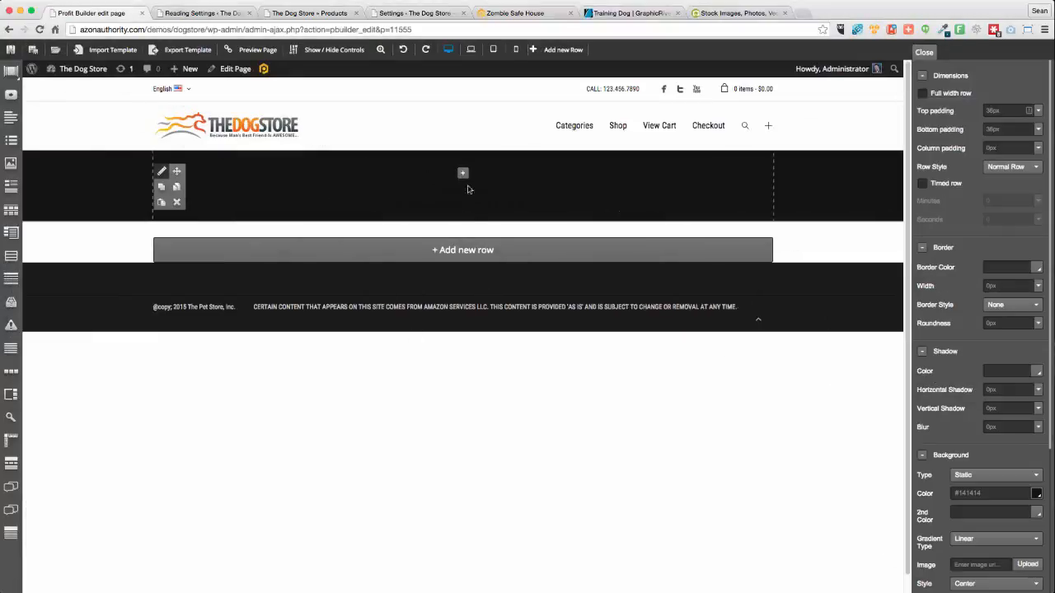
left_click(463, 174)
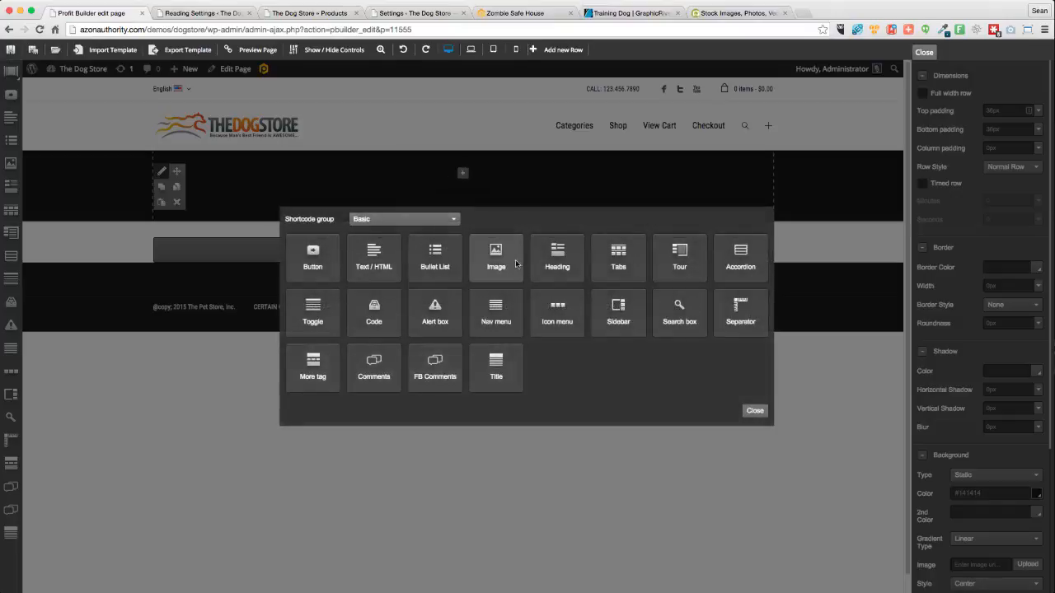
left_click(496, 252)
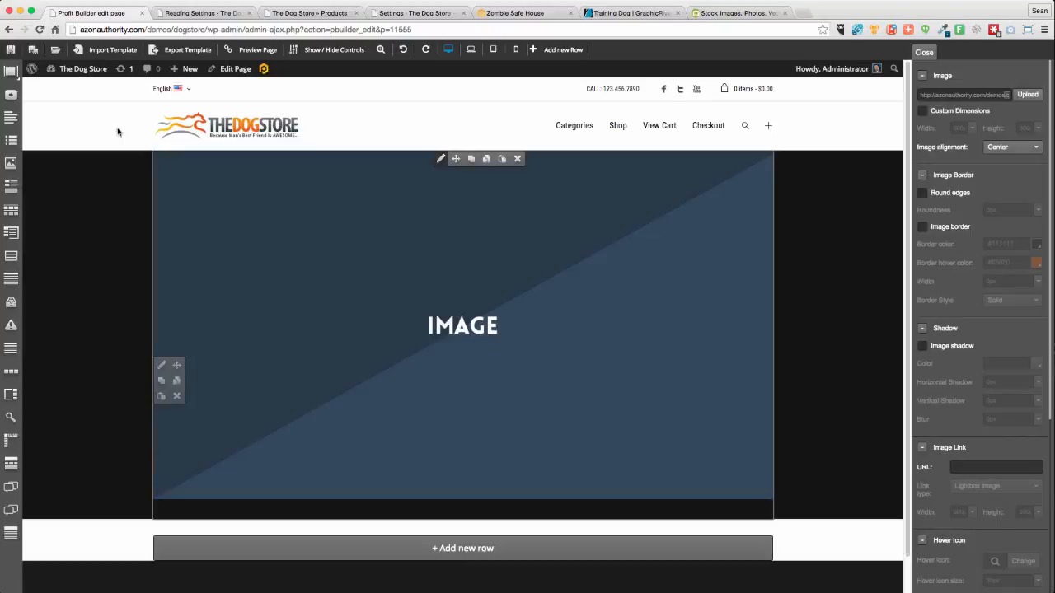
scroll(728, 367, "down", 2)
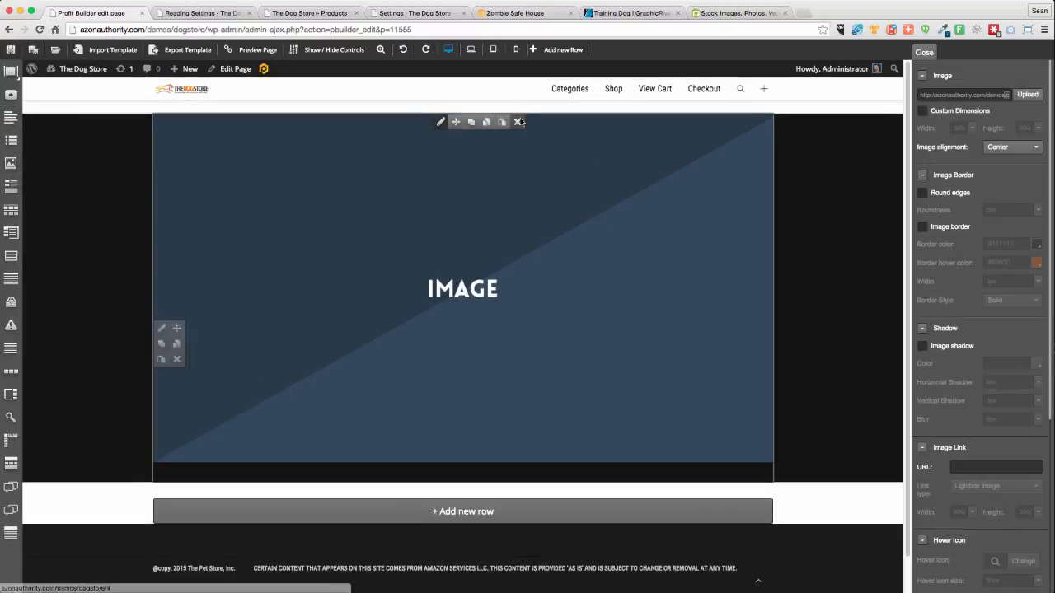
left_click(517, 121)
left_click(609, 194)
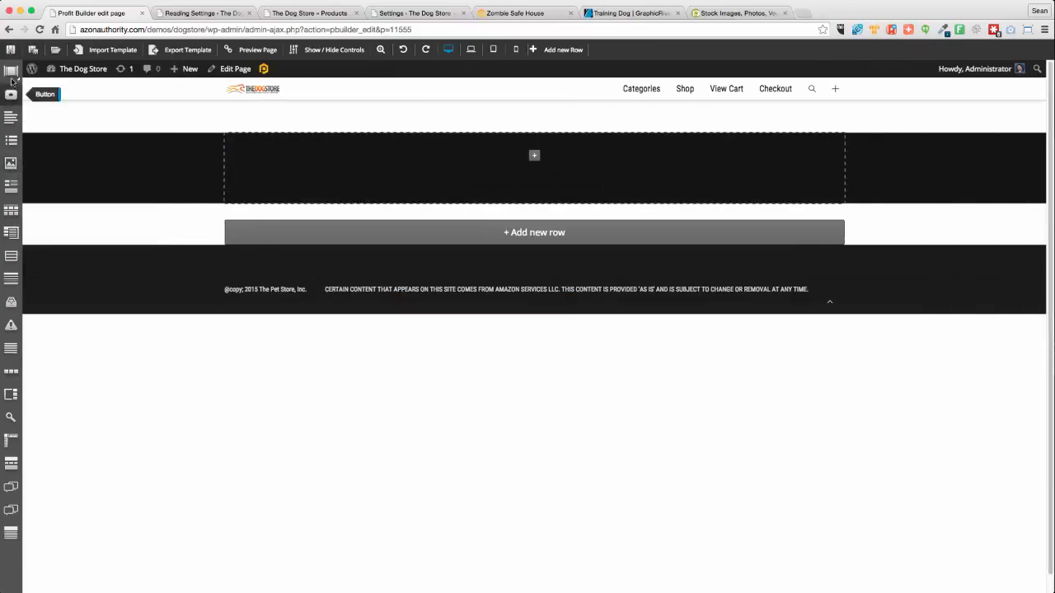
Return to the basic element group and drag an Image element into the dark row's column
mouse_move(11, 71)
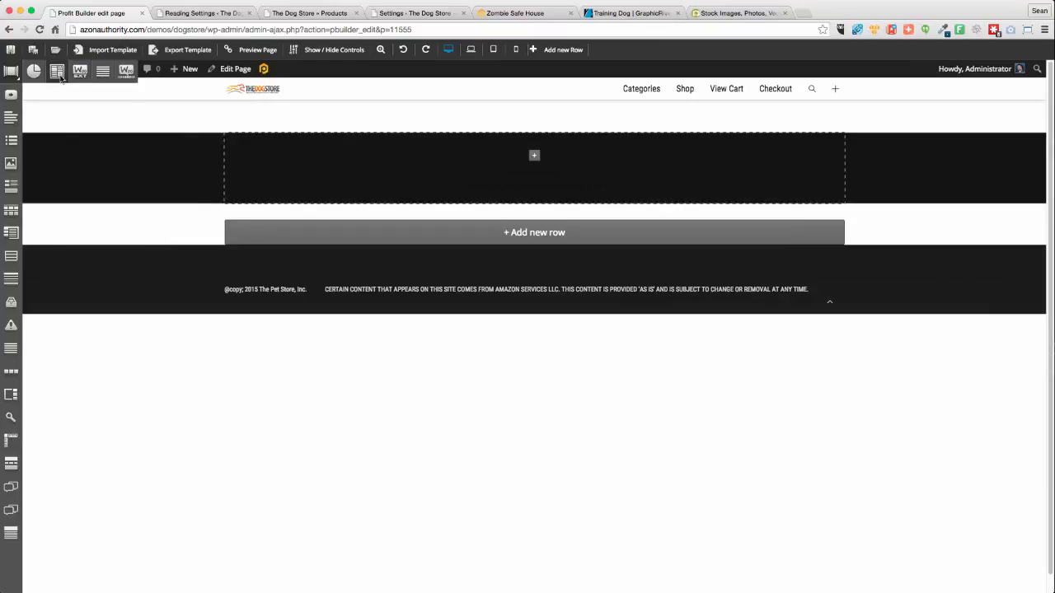
left_click(59, 76)
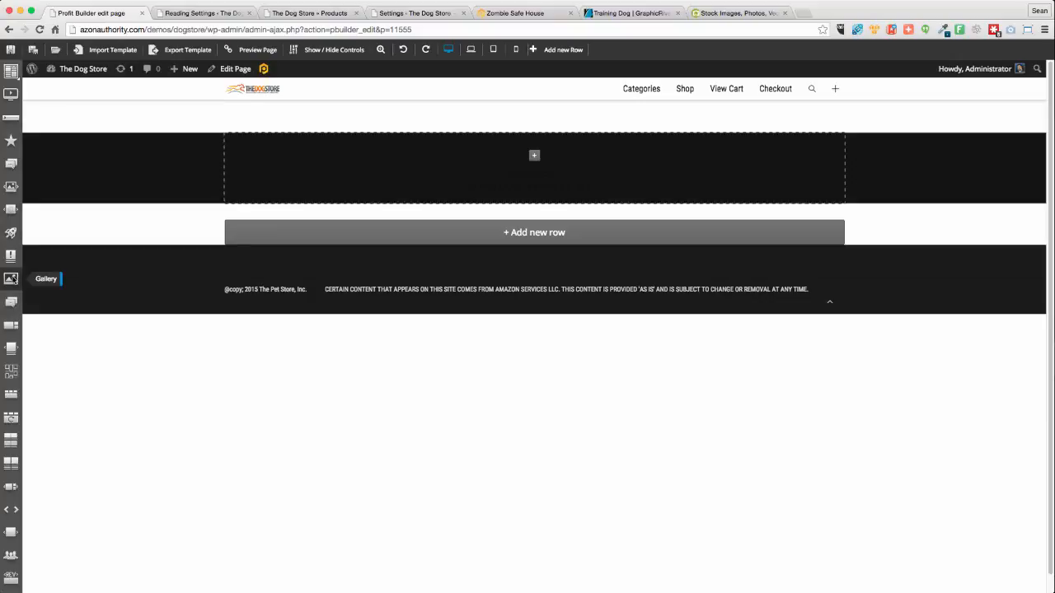
left_click(10, 76)
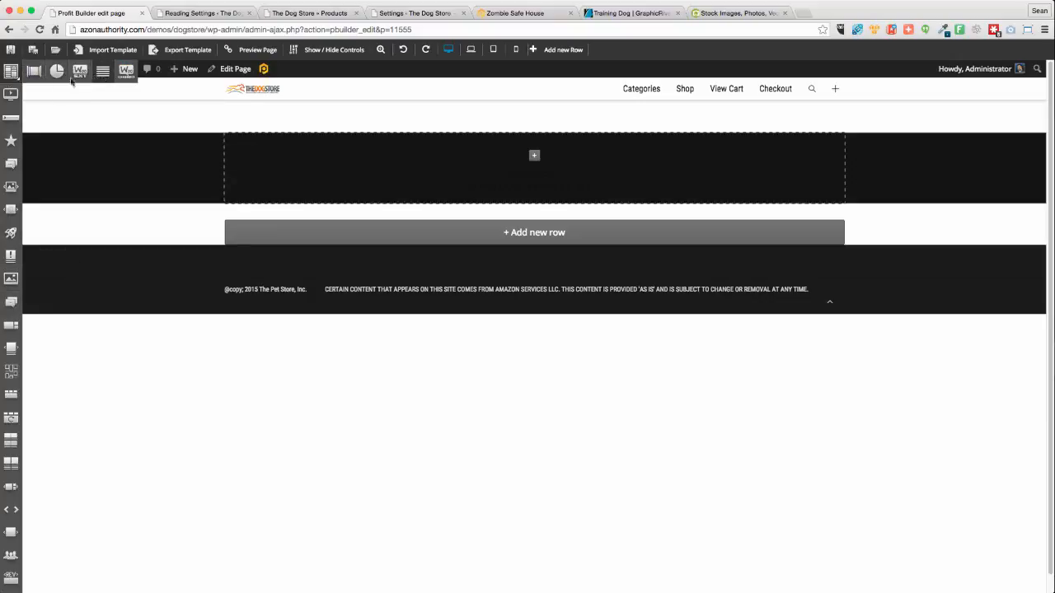
left_click(33, 71)
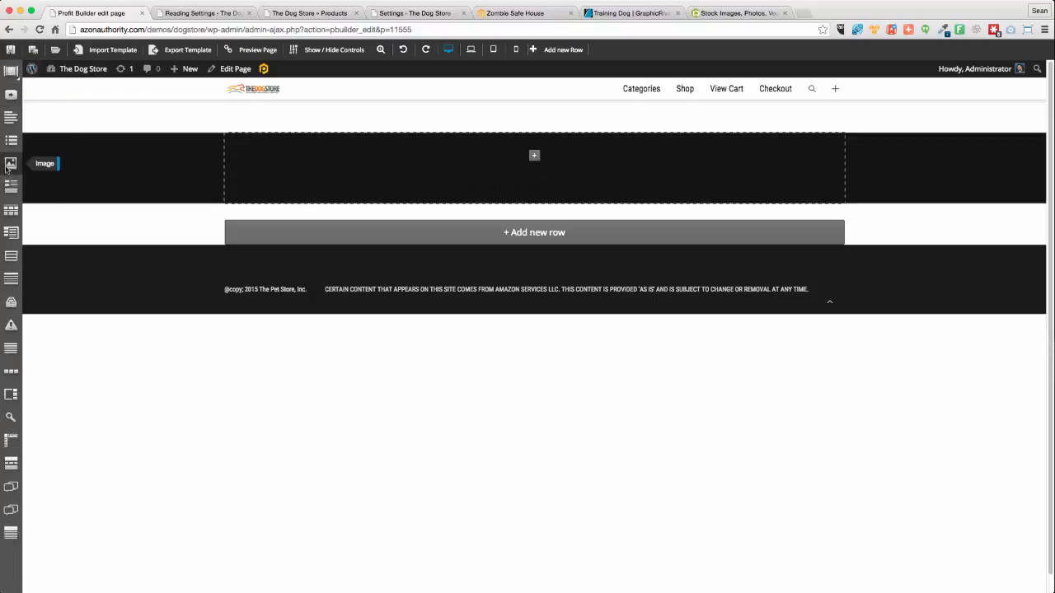
left_click_drag(8, 169, 481, 174)
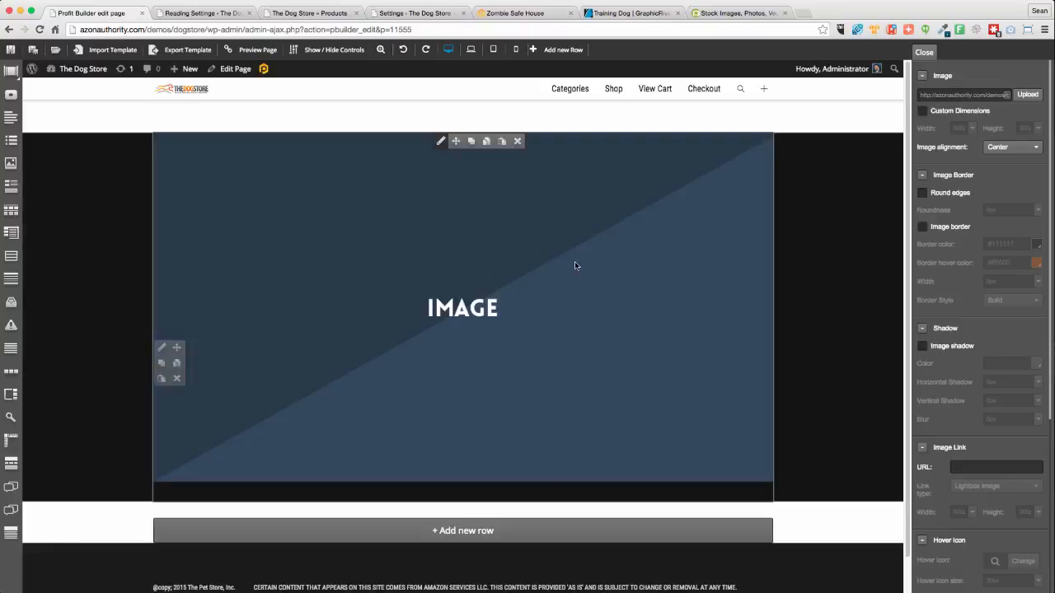
Upload Dogstorebanner.png to the Media Library for the new image element
left_click(1029, 95)
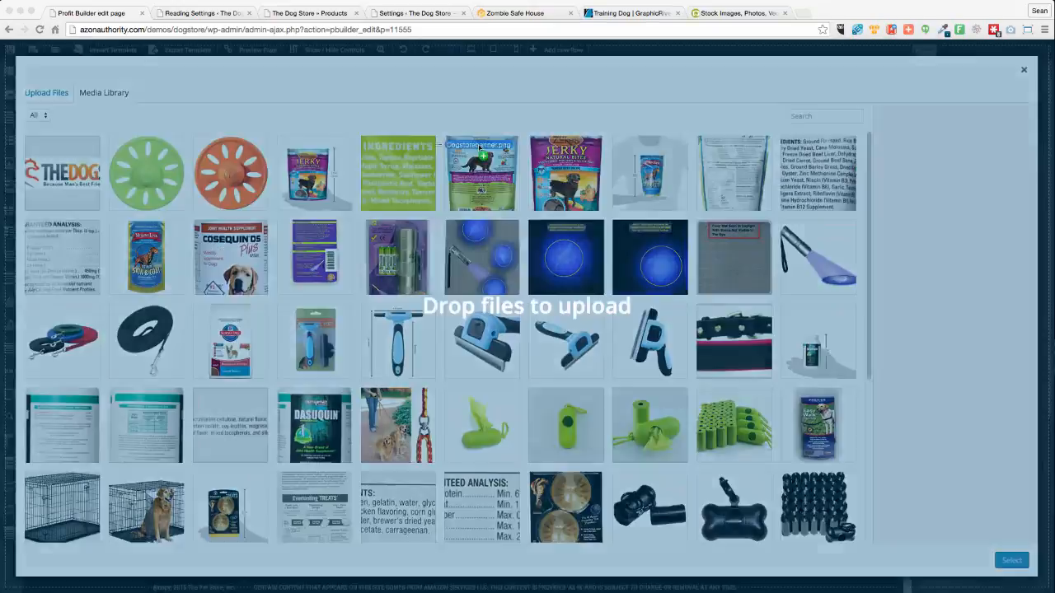
left_click_drag(569, 257, 325, 191)
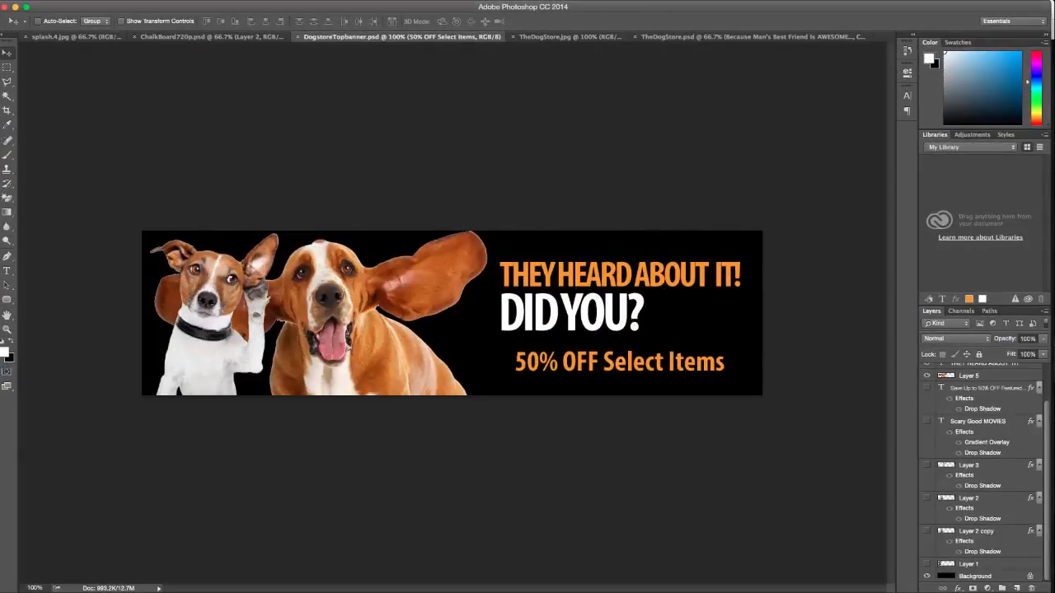
Export the dog banner from Photoshop as the JPEG DogstoreTopbanner.jpg and return to the browser
key("super+alt+shift+s")
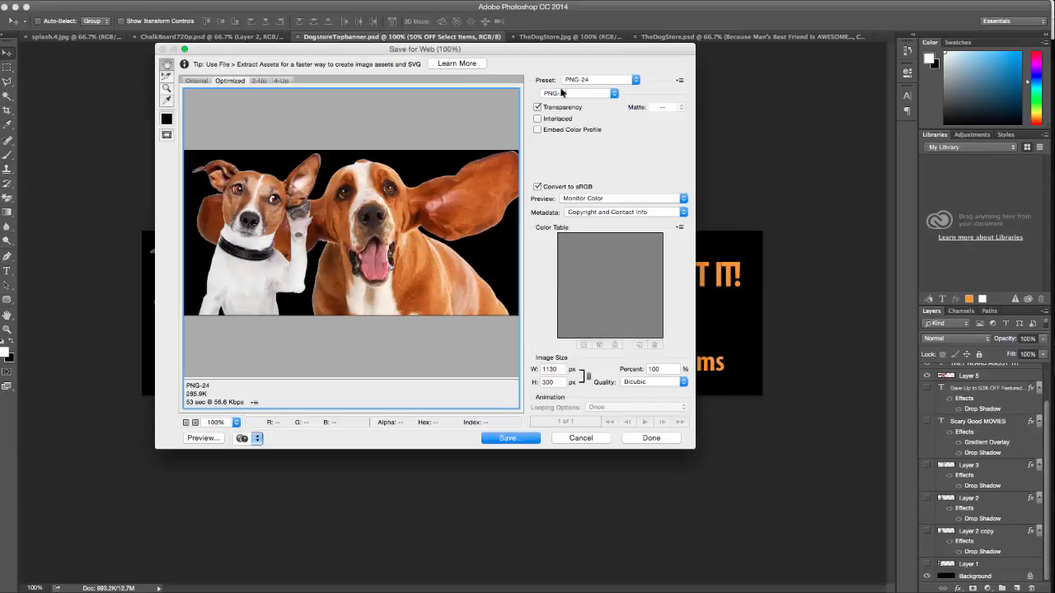
left_click(562, 94)
left_click(569, 75)
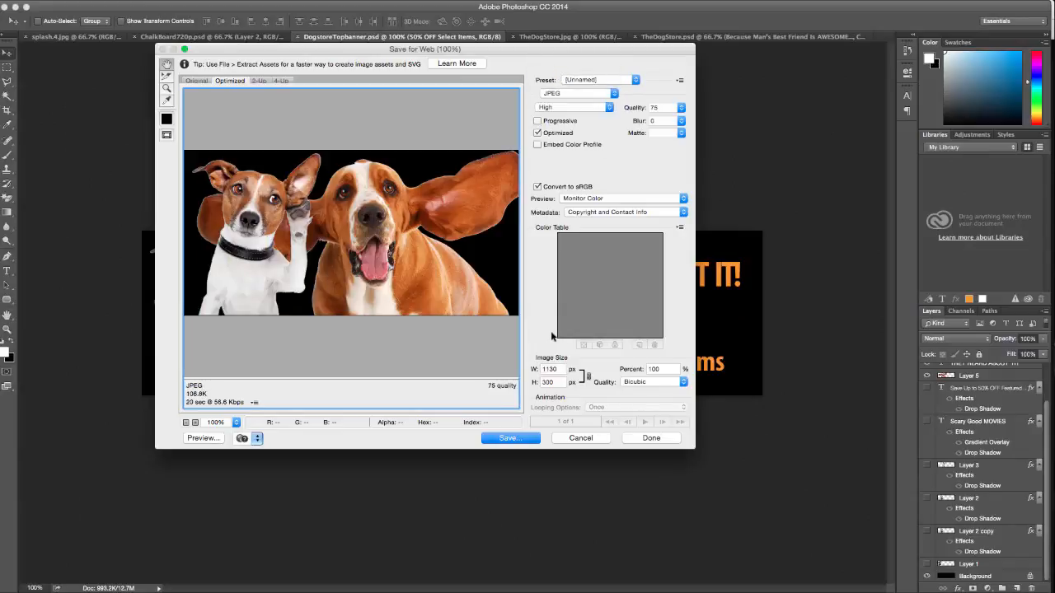
left_click(510, 437)
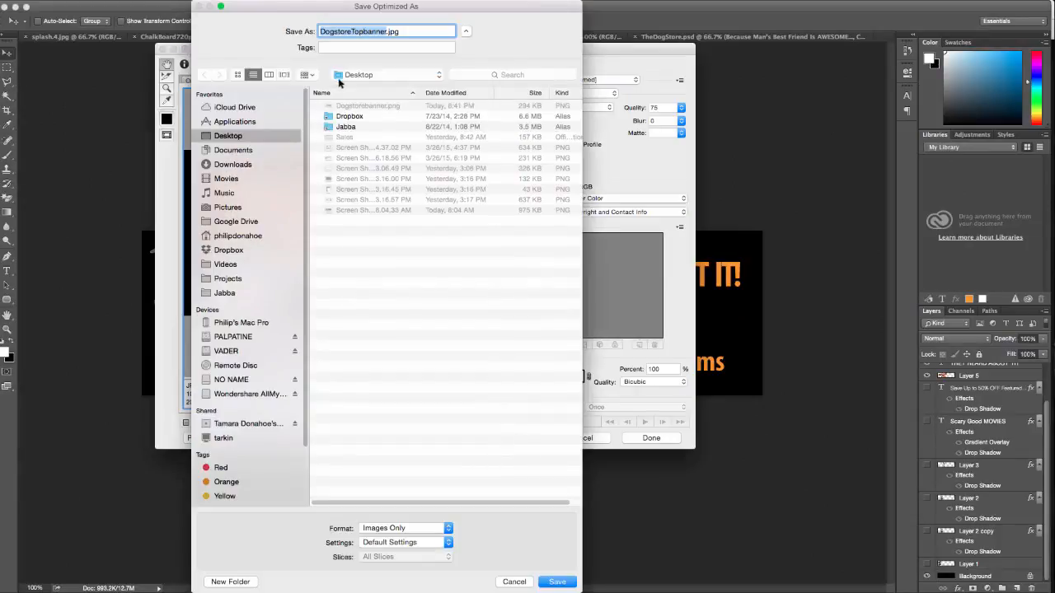
left_click(557, 582)
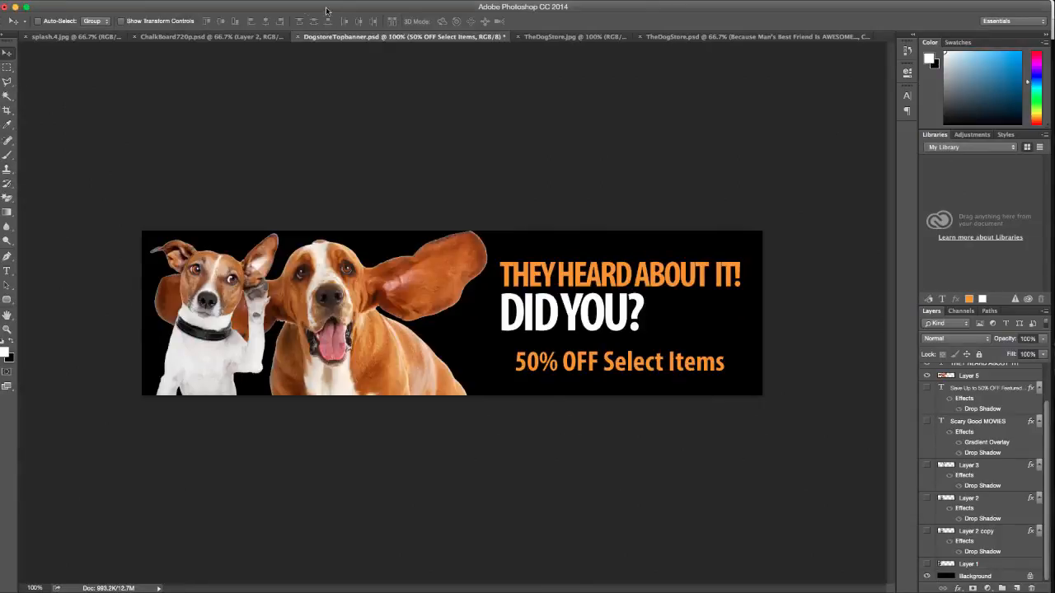
left_click(15, 7)
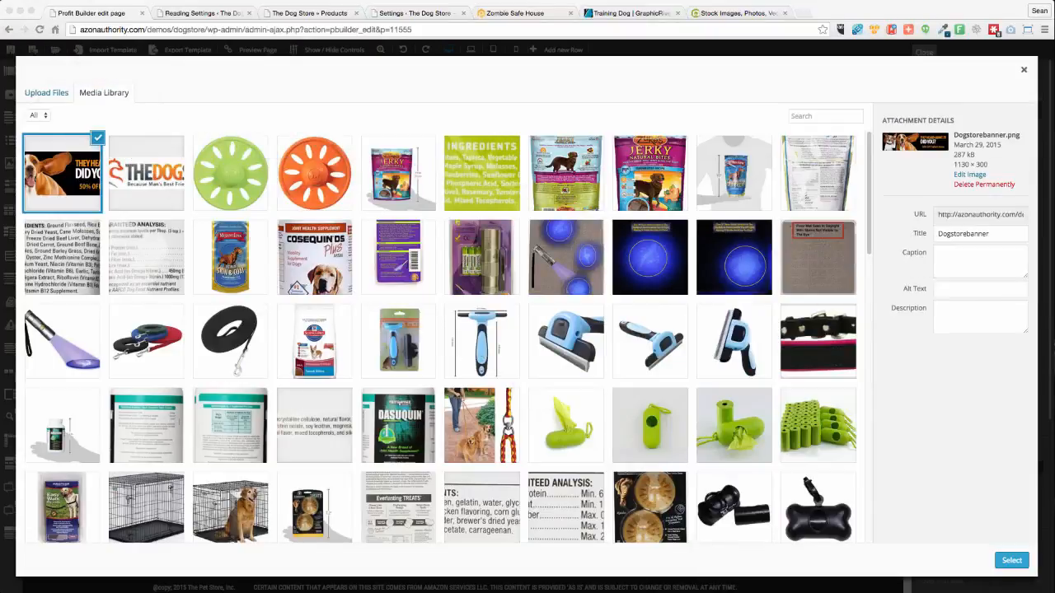
Upload DogstoreTopbanner.jpg from the Desktop into the Media Library and insert it into the image element
left_click_drag(301, 33, 801, 23)
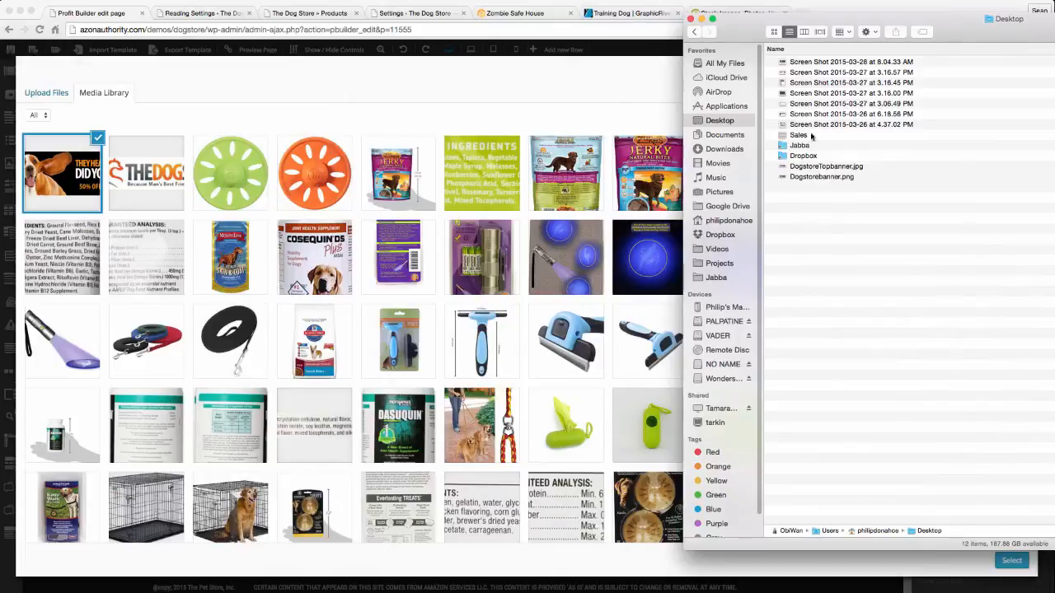
left_click(820, 173)
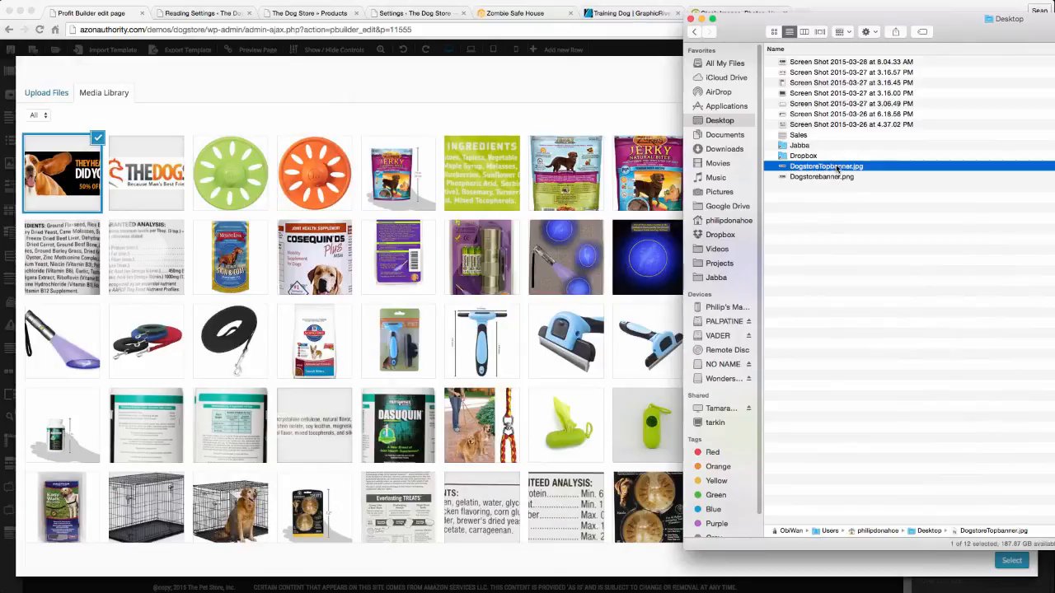
left_click_drag(838, 169, 569, 556)
left_click(557, 550)
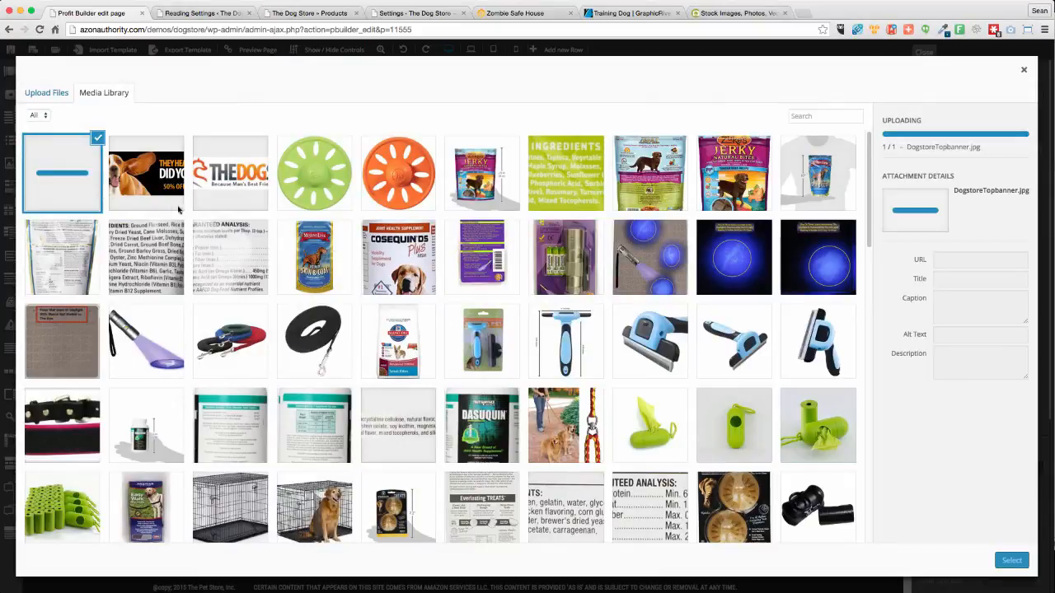
left_click(1012, 560)
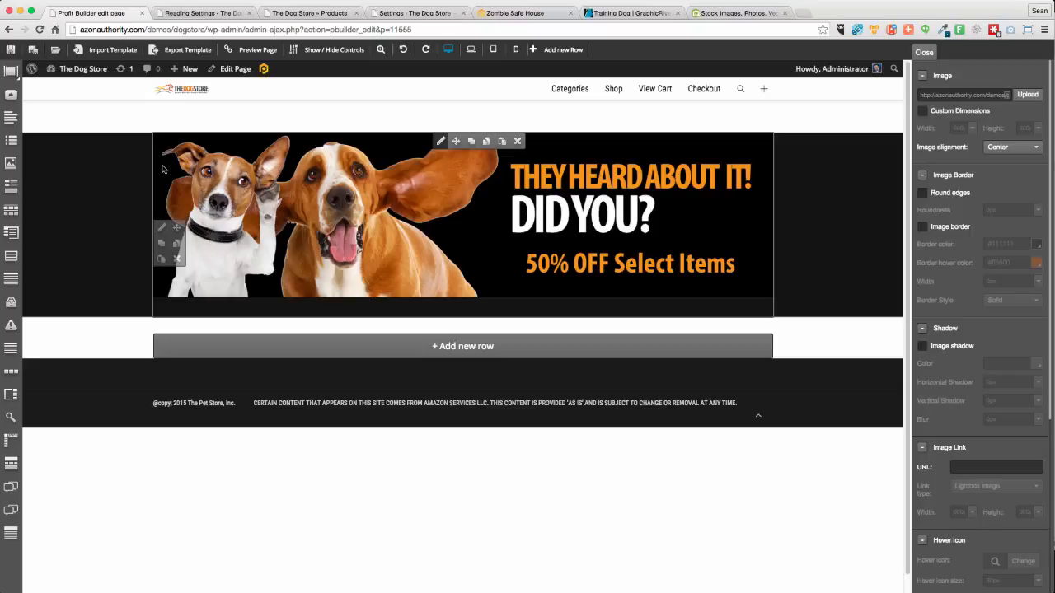
Set the banner row's background colour to pure black #000000
left_click(161, 228)
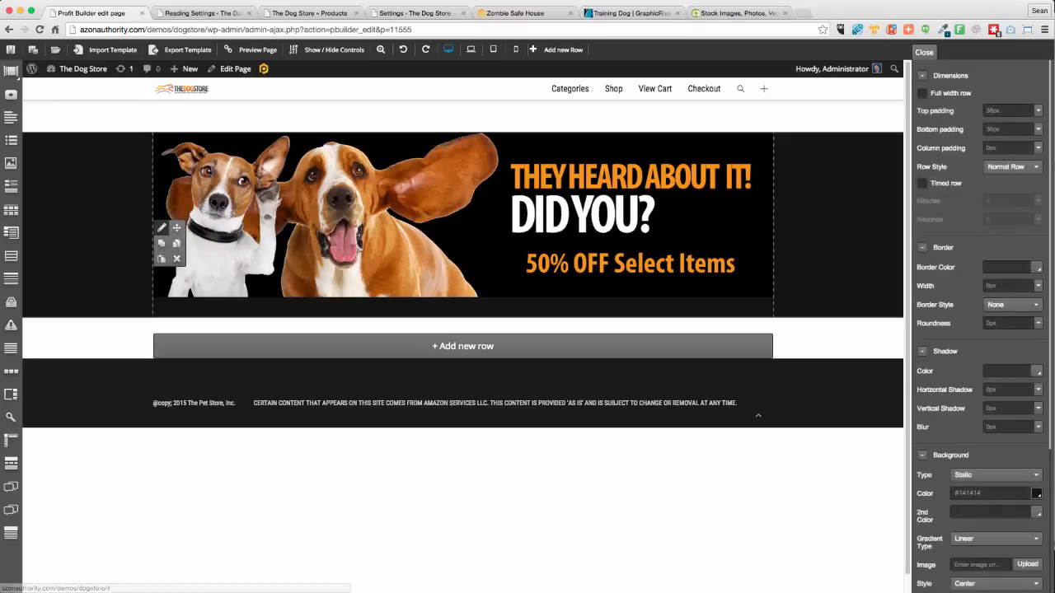
double_click(973, 497)
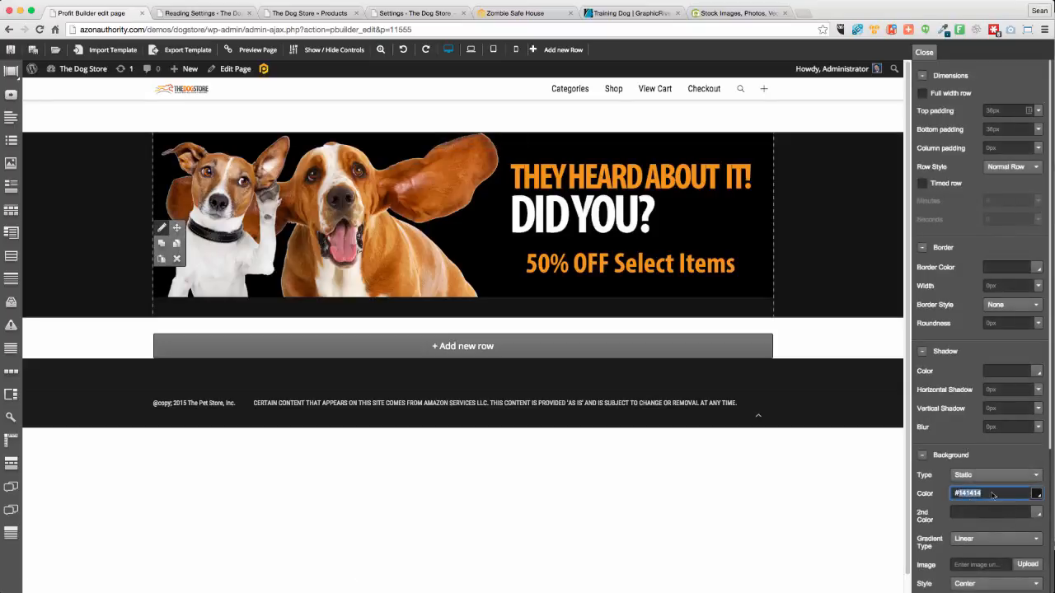
left_click(1034, 493)
scroll(987, 477, "down", 5)
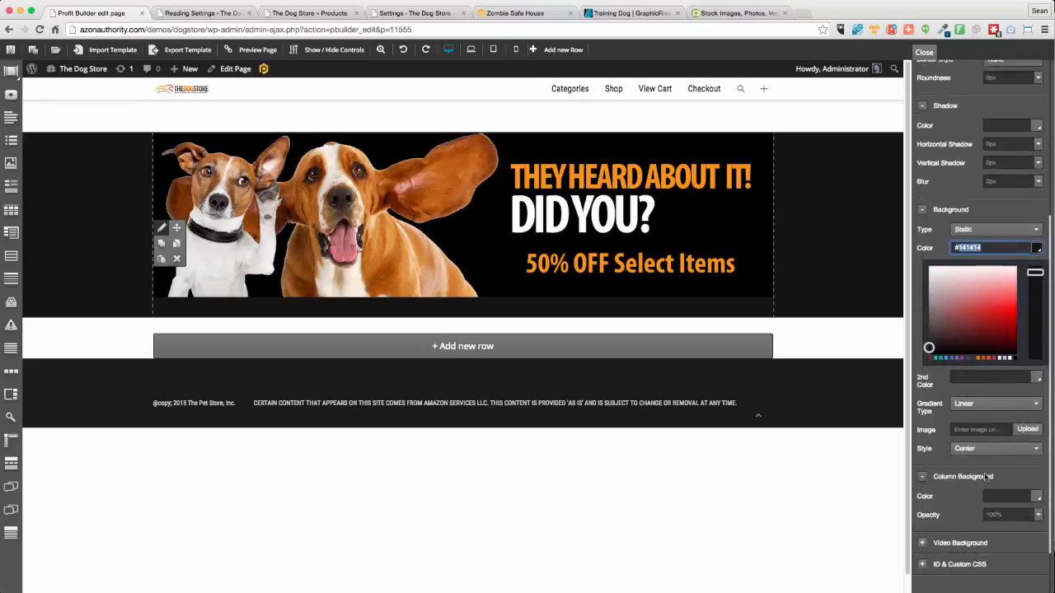
scroll(987, 477, "down", 2)
left_click(946, 273)
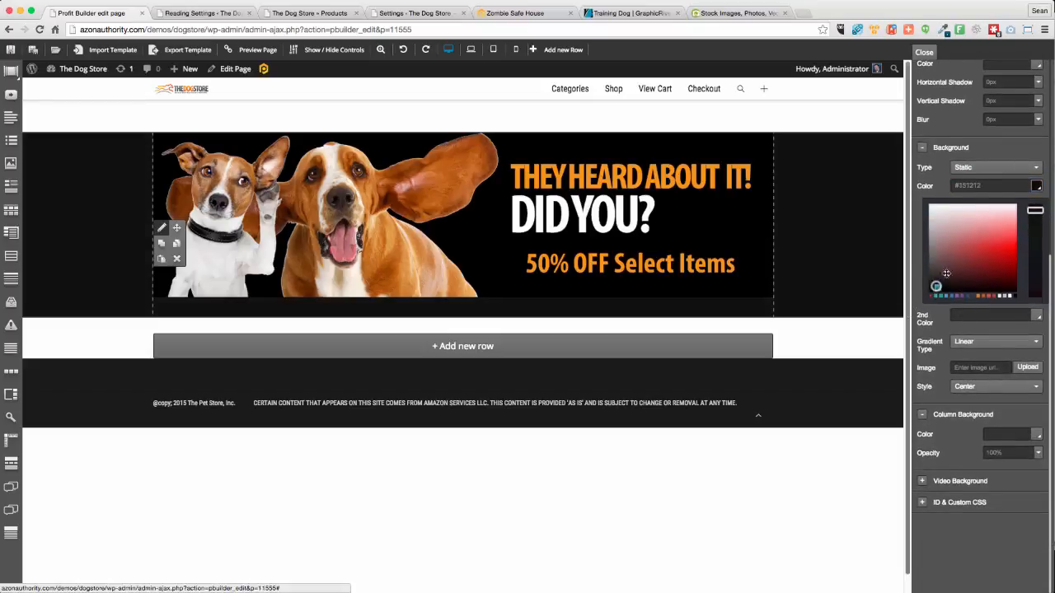
left_click(1014, 285)
left_click(1025, 331)
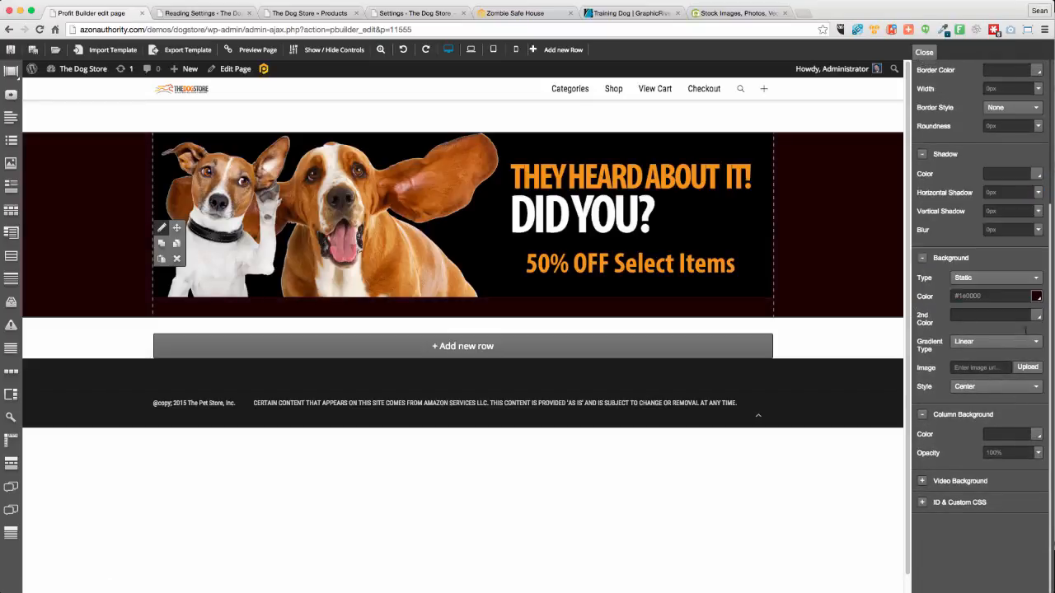
left_click(991, 299)
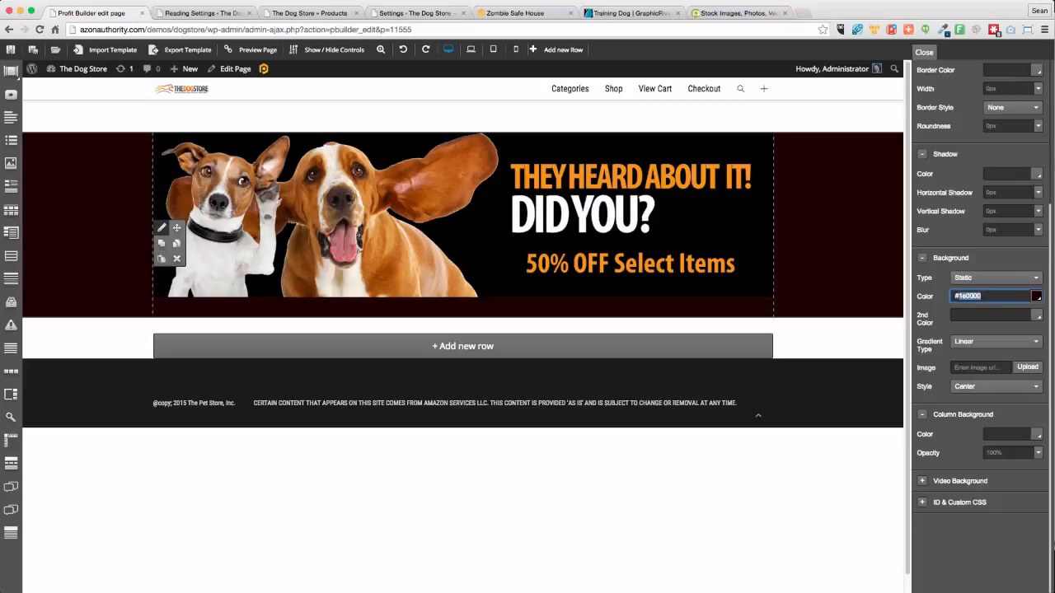
type("---")
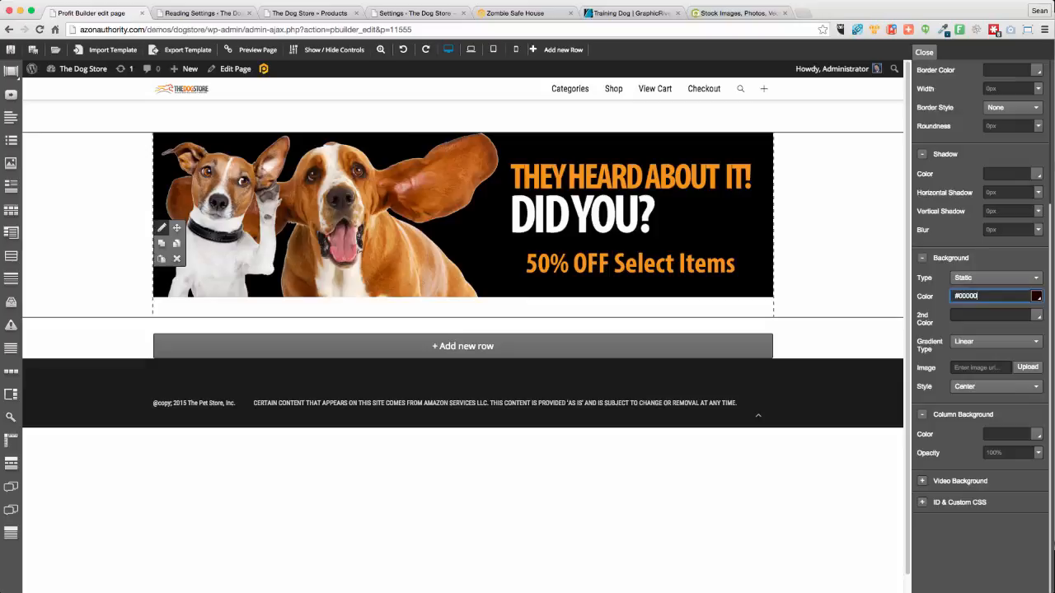
left_click(321, 300)
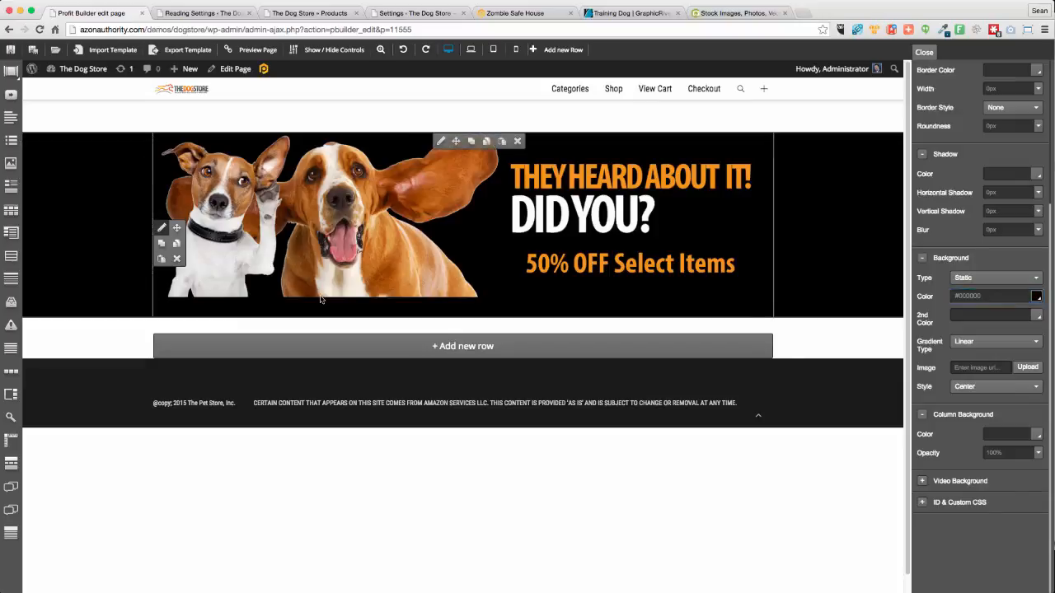
Change the banner image's bottom margin from 36px to 0 and begin a new row below it
left_click(441, 141)
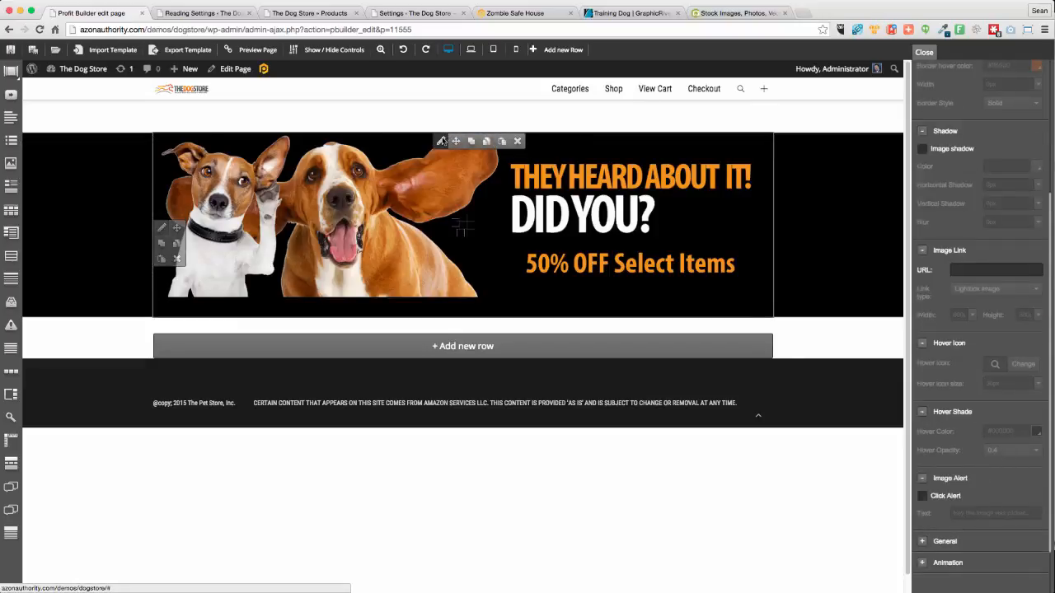
left_click(923, 542)
scroll(981, 494, "down", 2)
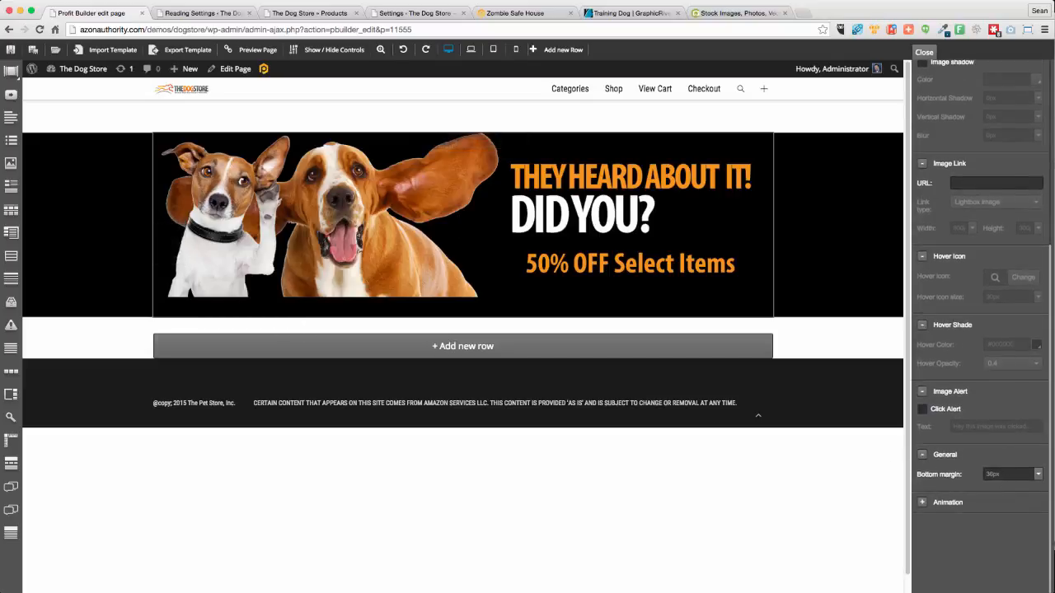
left_click(1014, 476)
type("0")
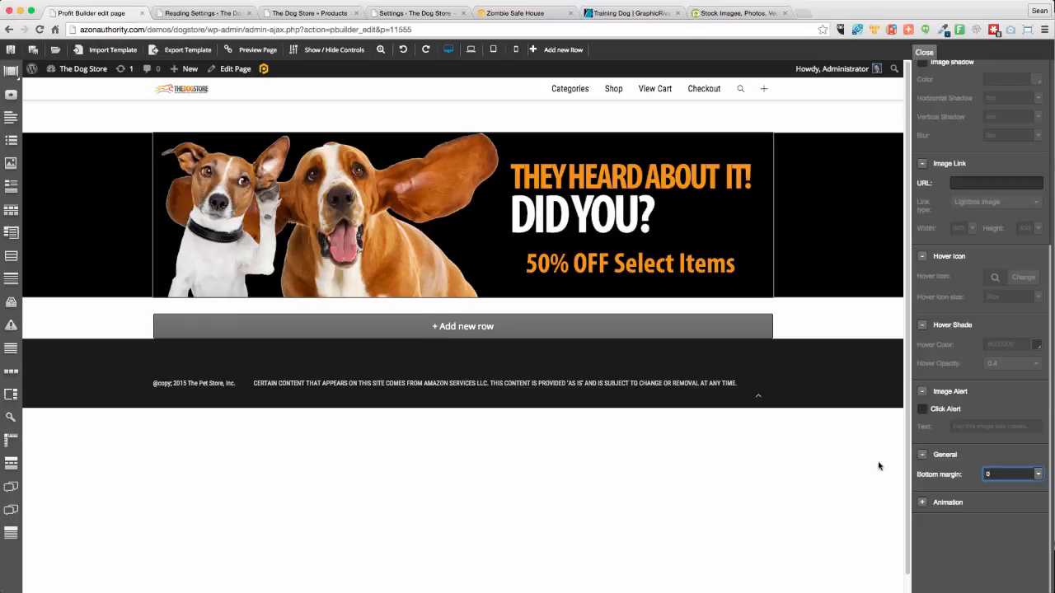
left_click(757, 507)
scroll(760, 498, "up", 1)
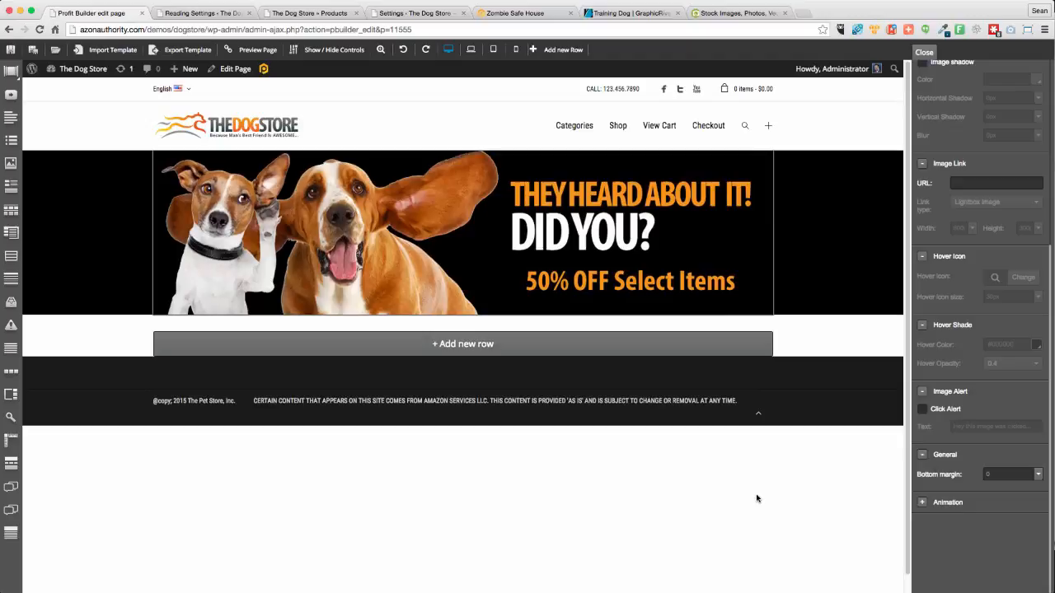
left_click(462, 342)
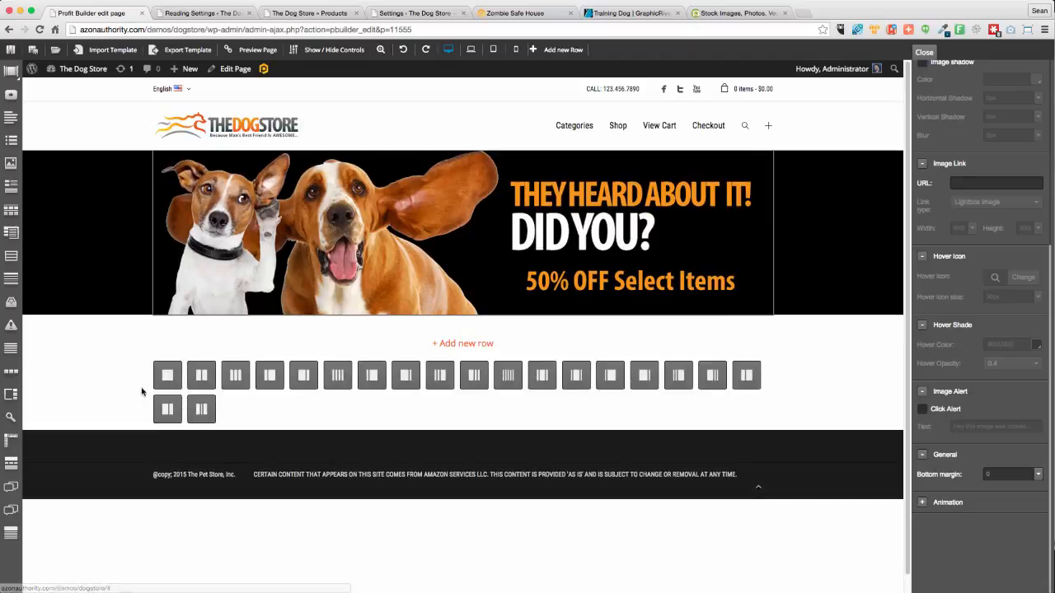
Add a single-column row with #ff6600 background and drop a Heading element into it
left_click(165, 376)
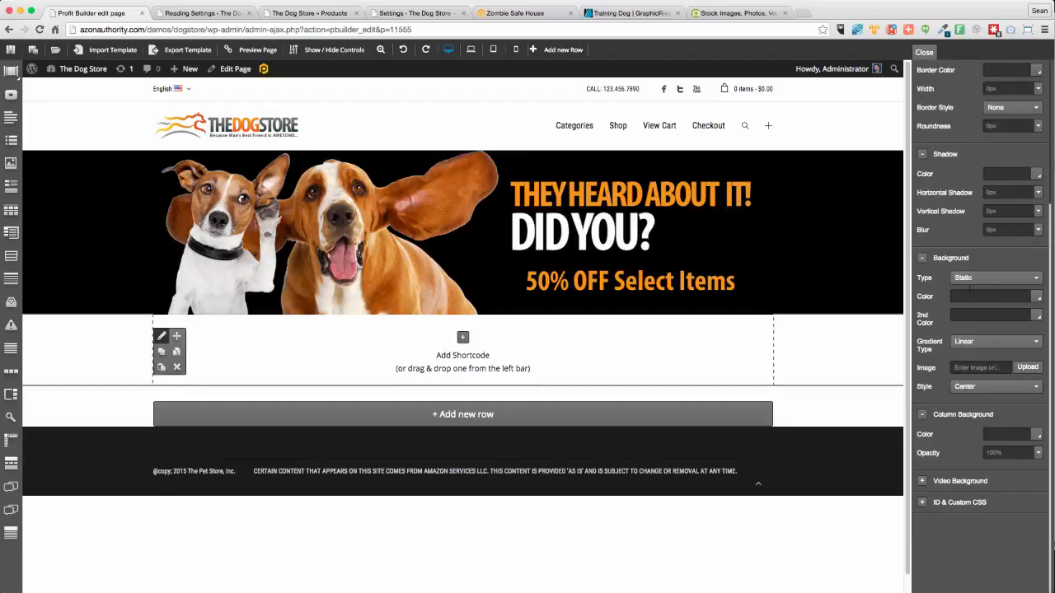
left_click(970, 293)
type("#ff6600")
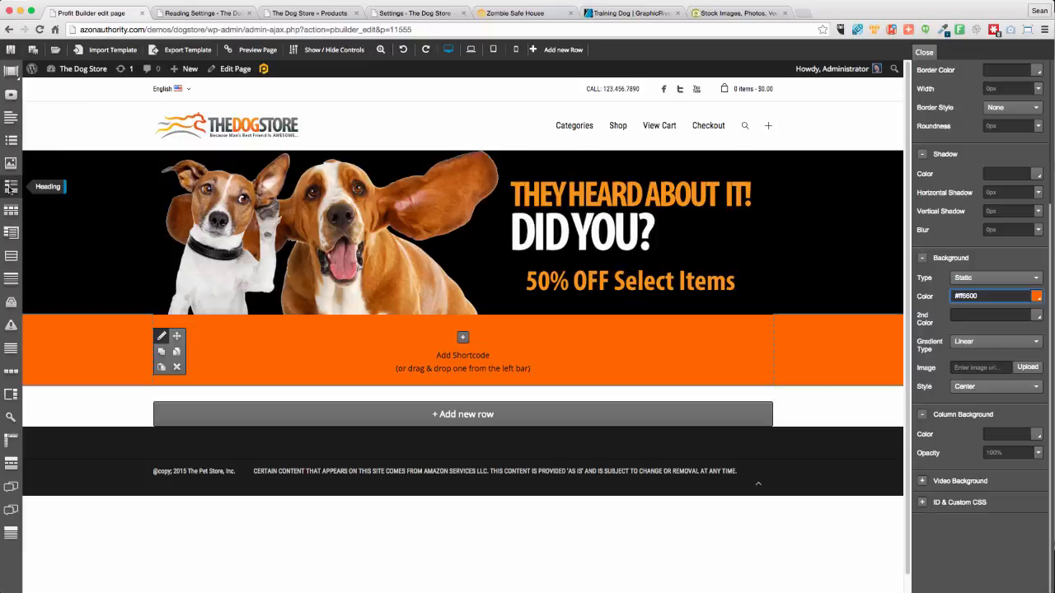
left_click_drag(11, 188, 384, 330)
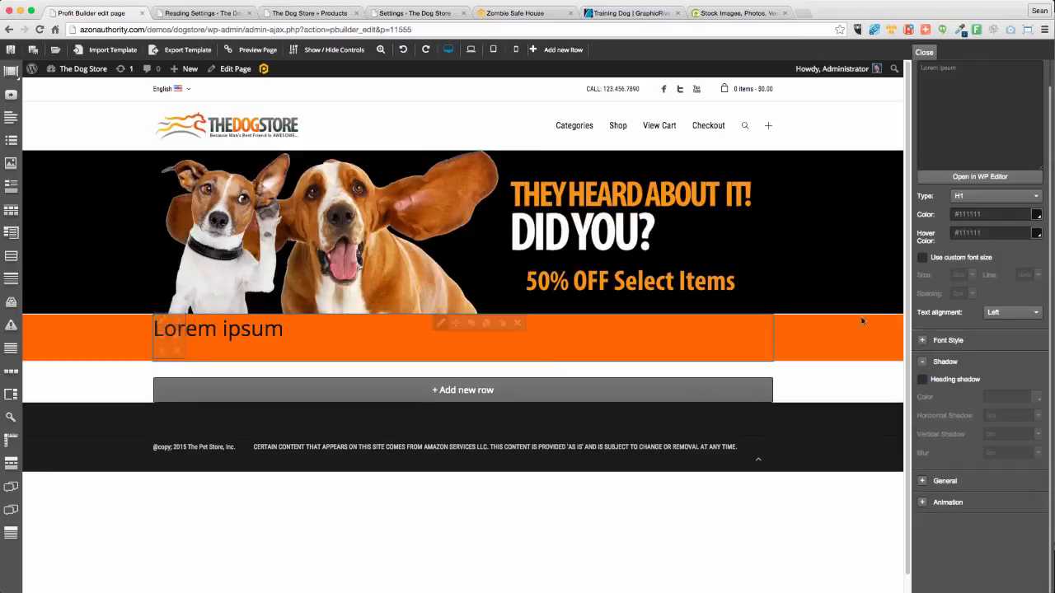
Make the Lorem ipsum heading text white and centre-aligned
left_click(1037, 215)
left_click_drag(939, 271, 904, 203)
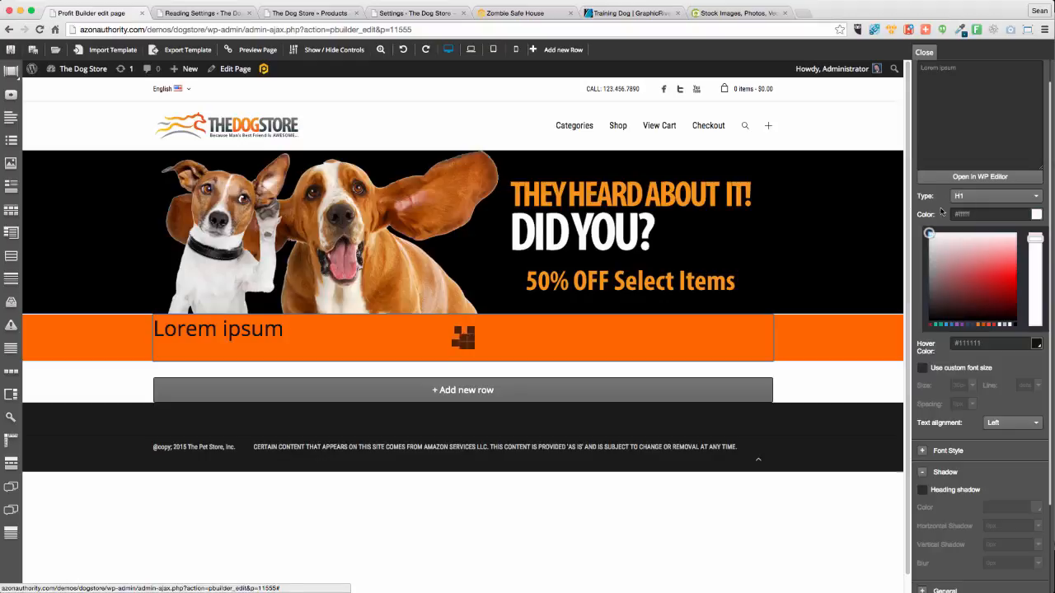
left_click(915, 262)
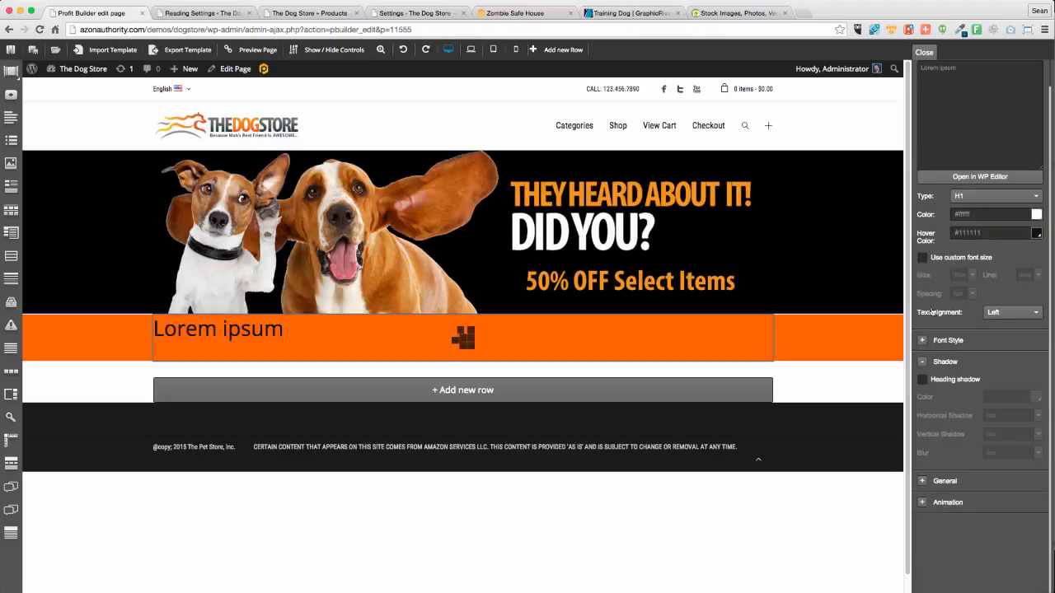
left_click(1015, 320)
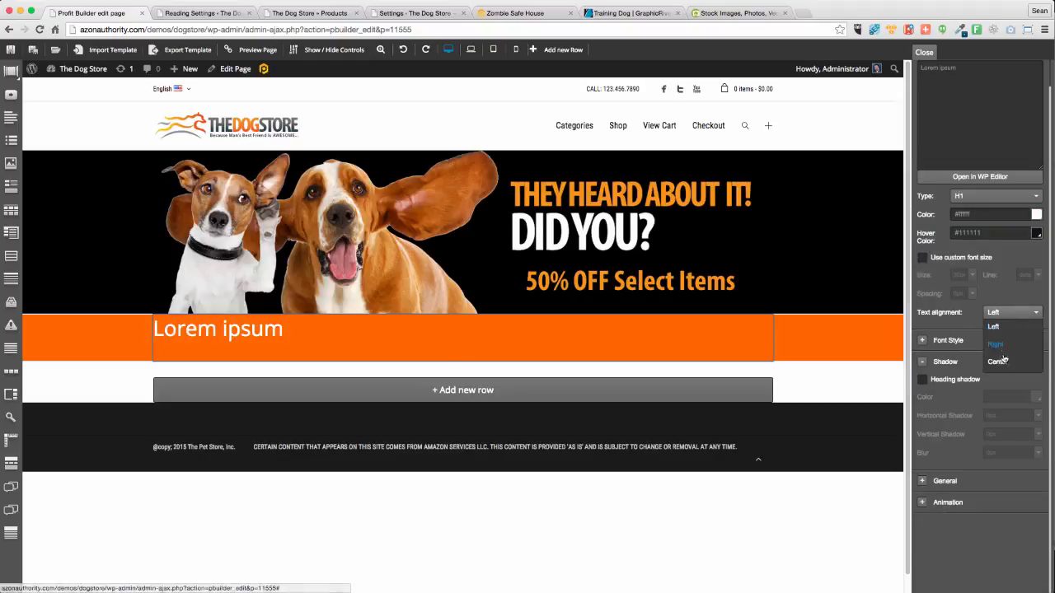
left_click(999, 339)
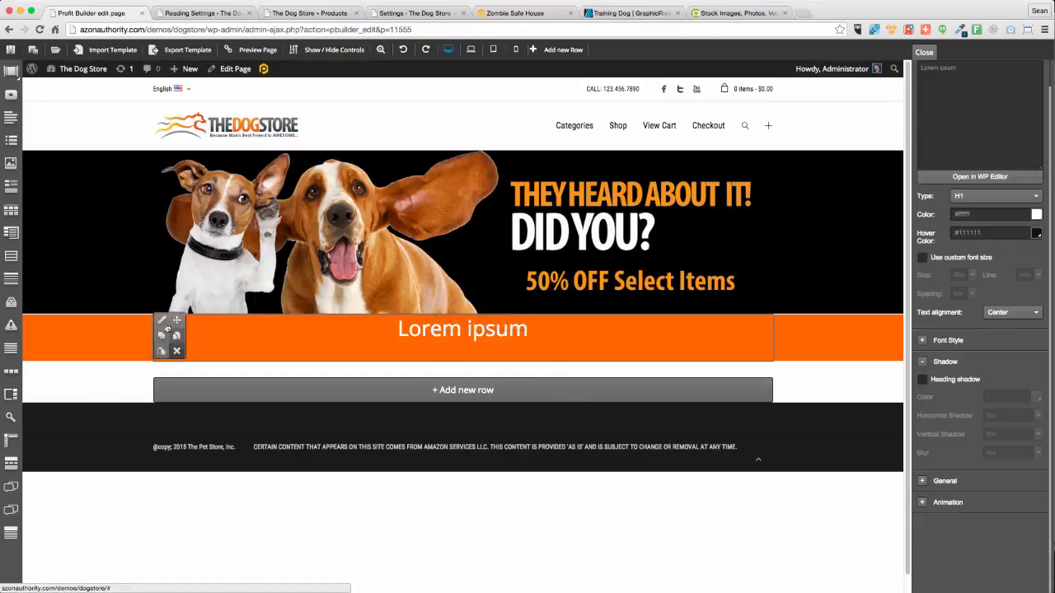
Give the orange row 20 top and 20 bottom padding
left_click(161, 321)
left_click(924, 80)
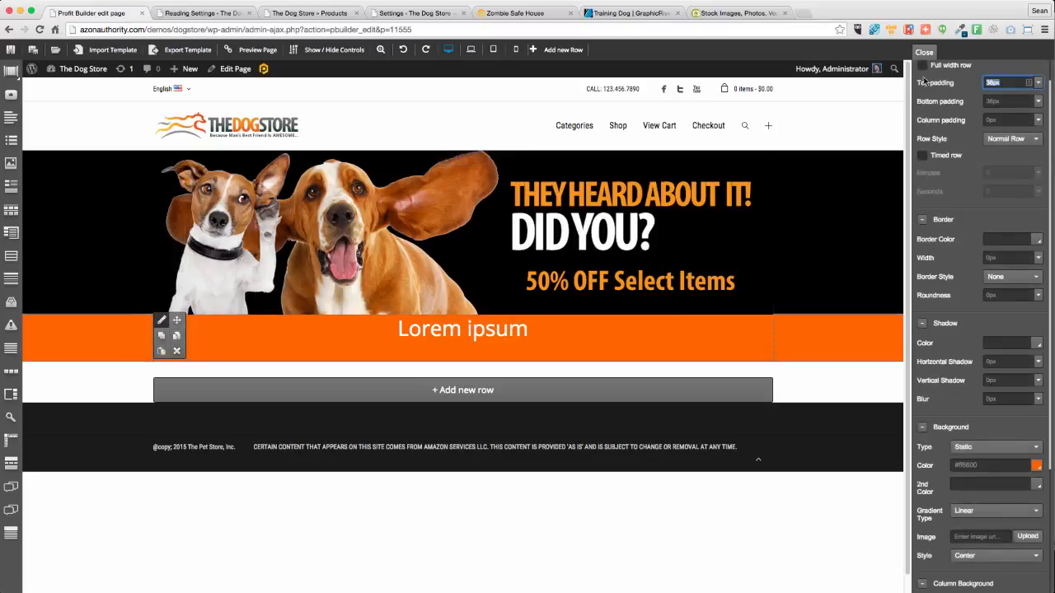
type("20")
key("Tab")
type("20")
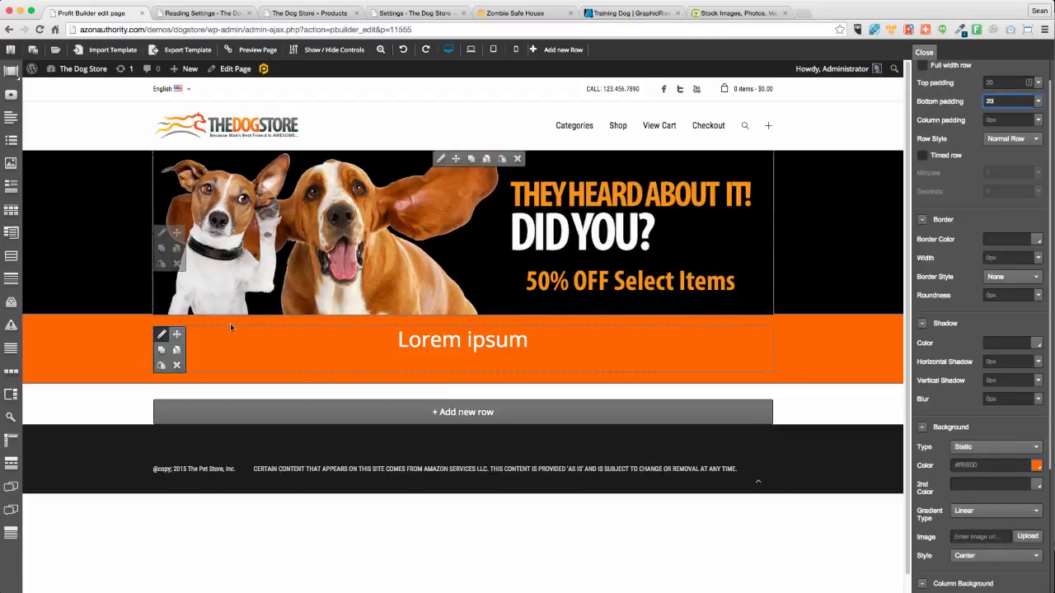
Set the heading's General bottom margin to 0
left_click(442, 336)
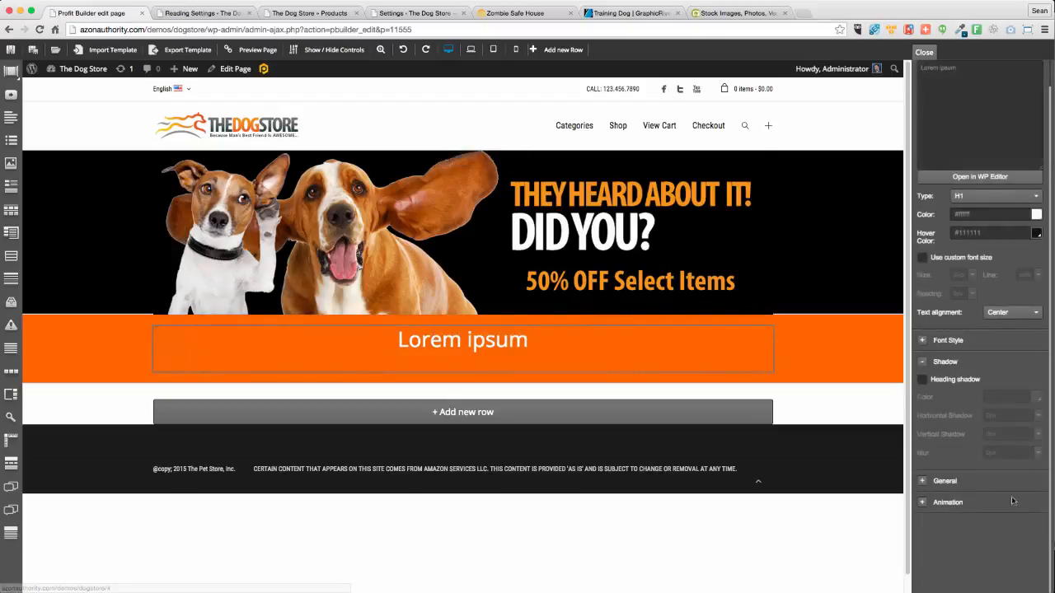
left_click(922, 482)
double_click(1009, 500)
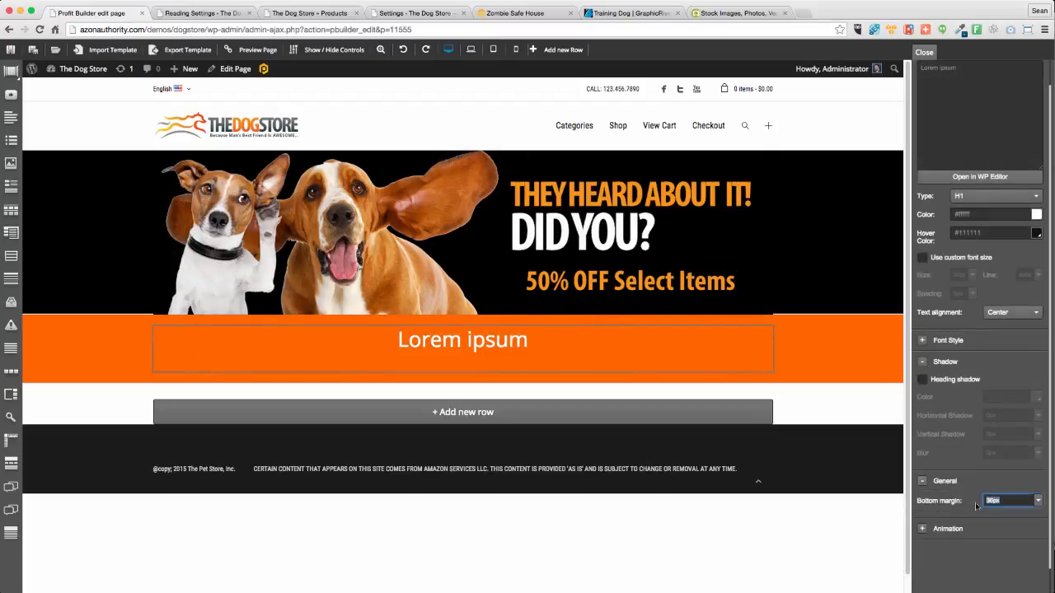
type("0")
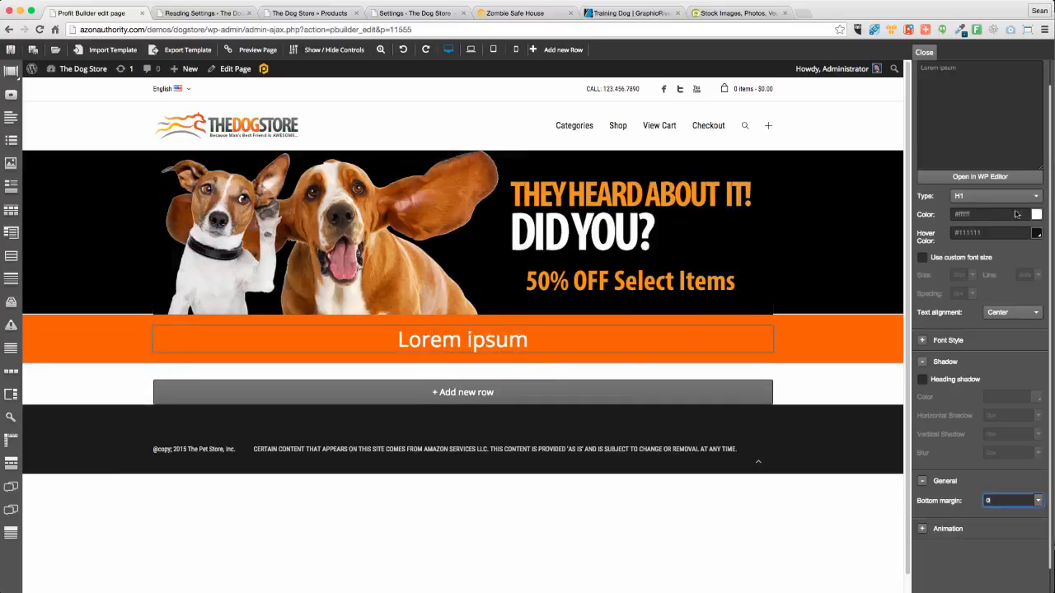
In the WP Editor, replace Lorem ipsum with "Because Dog's Rock - We Have the BEST Items For Your Dog..."
left_click(973, 179)
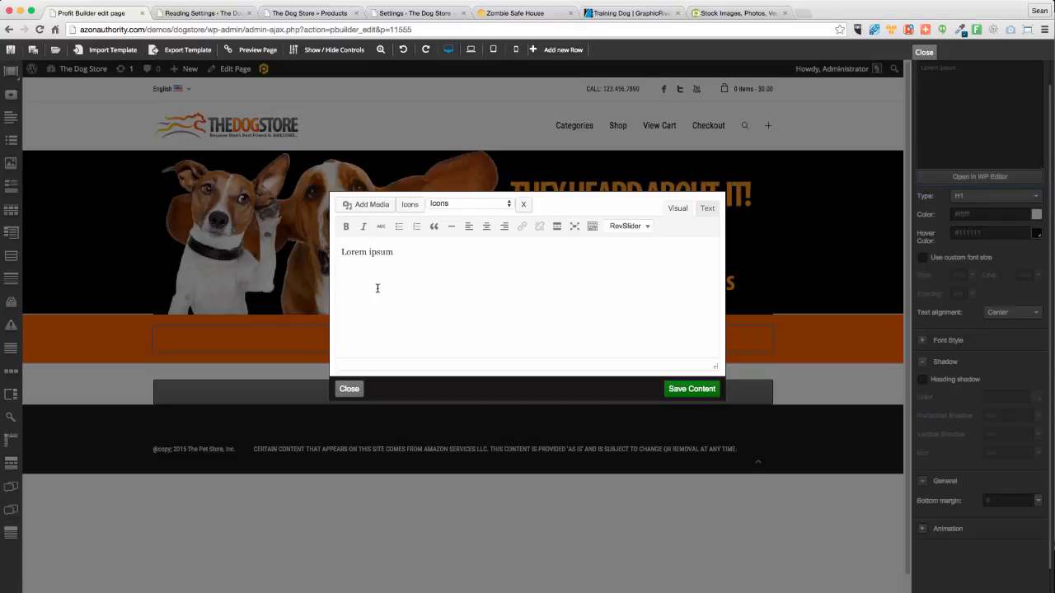
key("super+a")
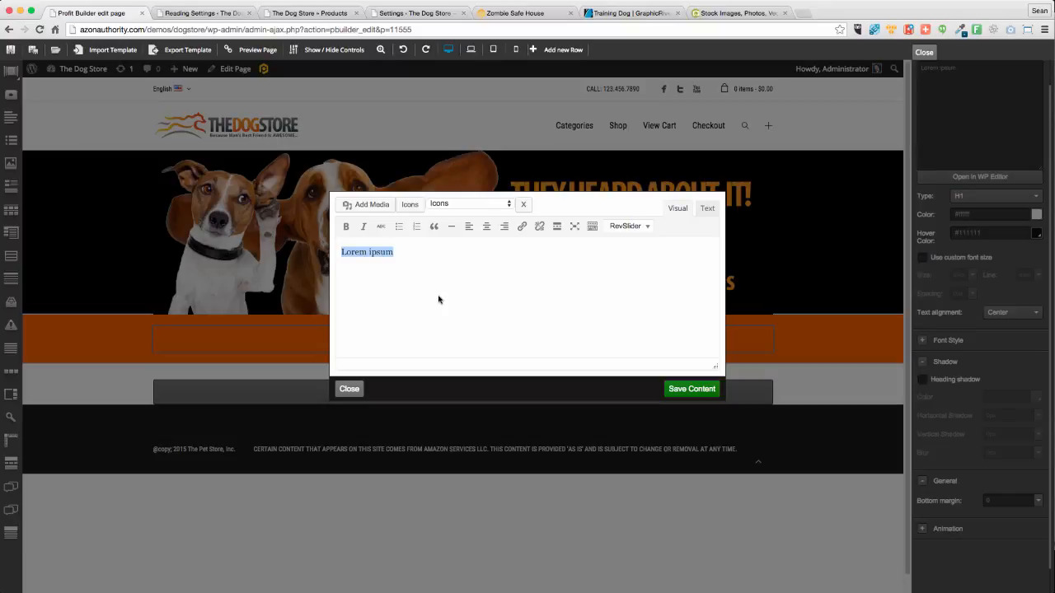
type("Be")
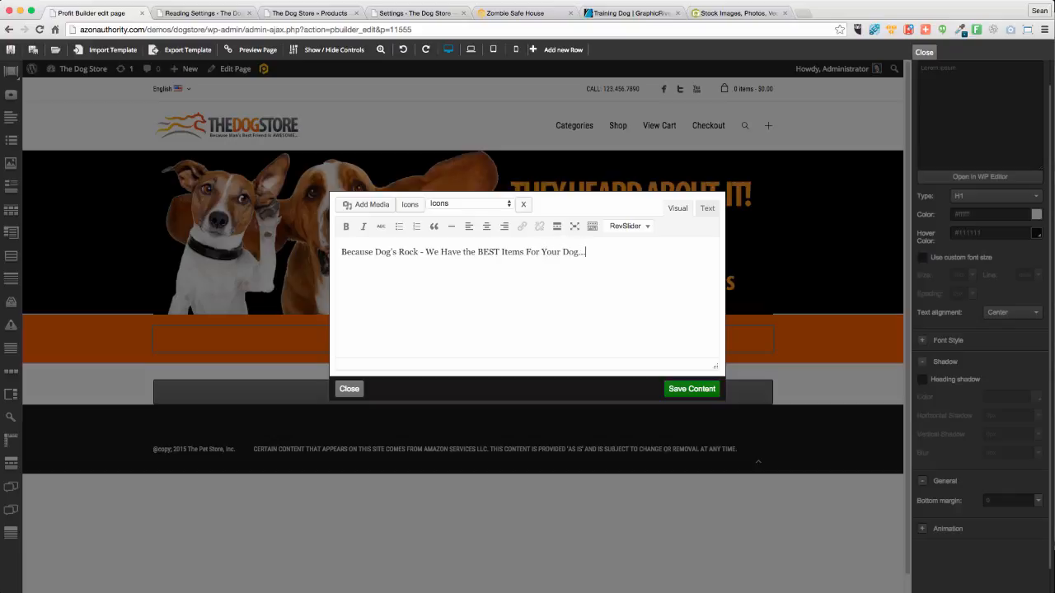
Make "Because Dog's Rock" bold-italic and "BEST" bold, then save the content
left_click_drag(419, 252, 321, 248)
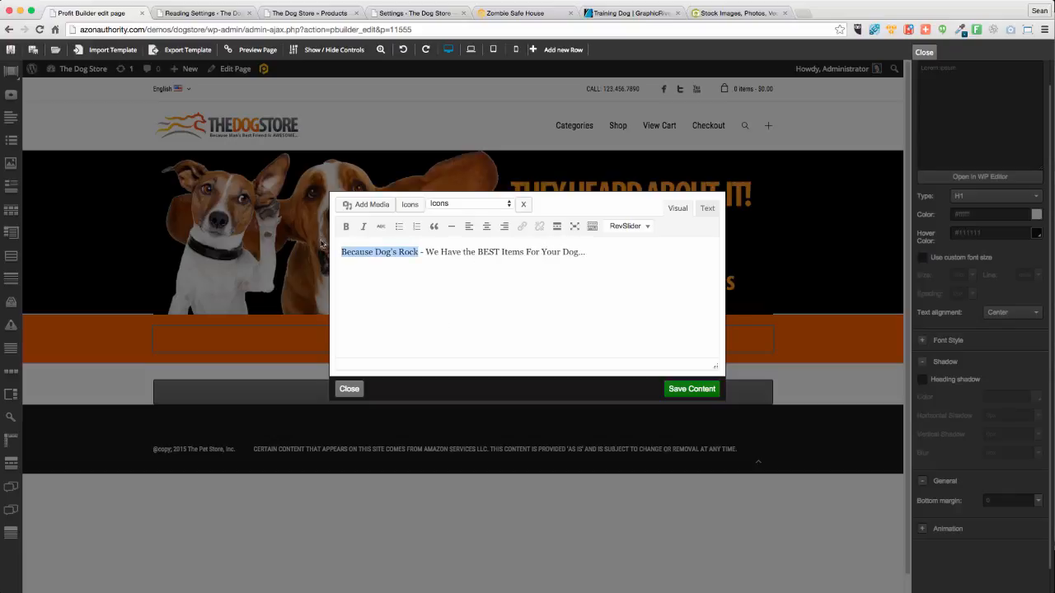
left_click(345, 227)
left_click(363, 227)
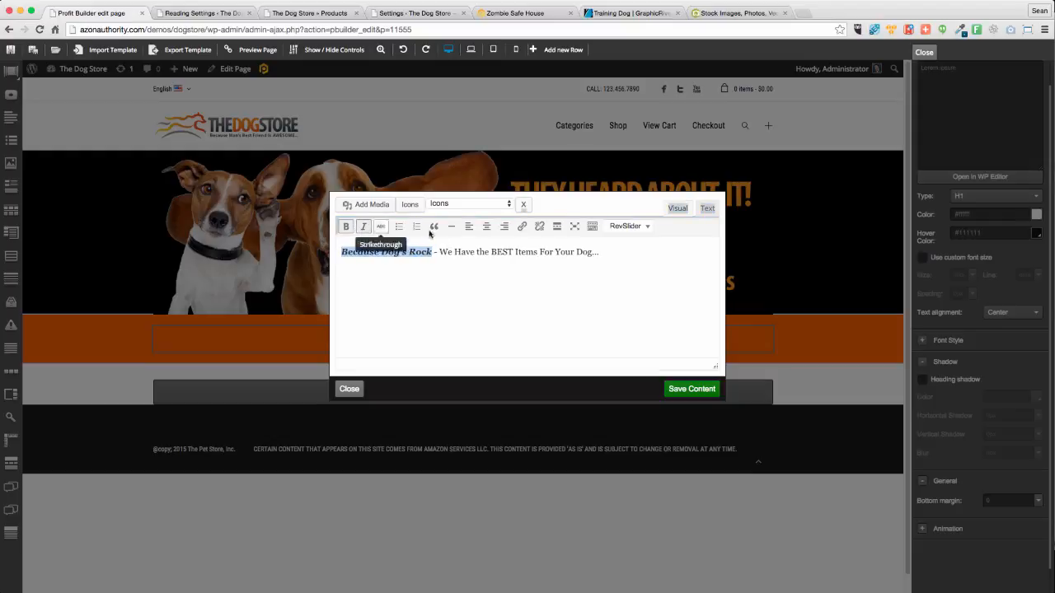
left_click(508, 252)
double_click(508, 252)
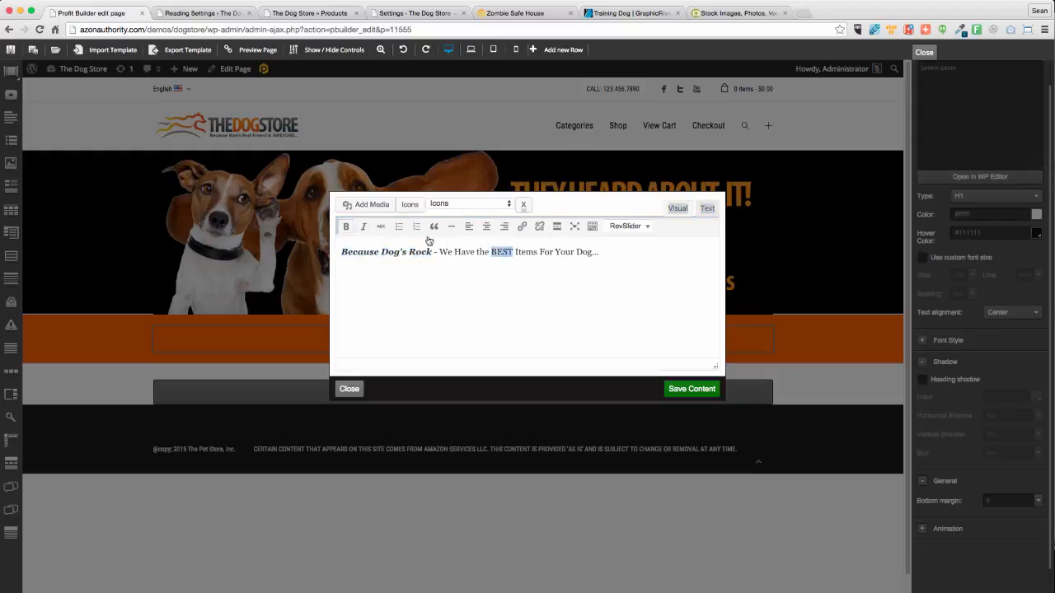
left_click(346, 227)
left_click(691, 389)
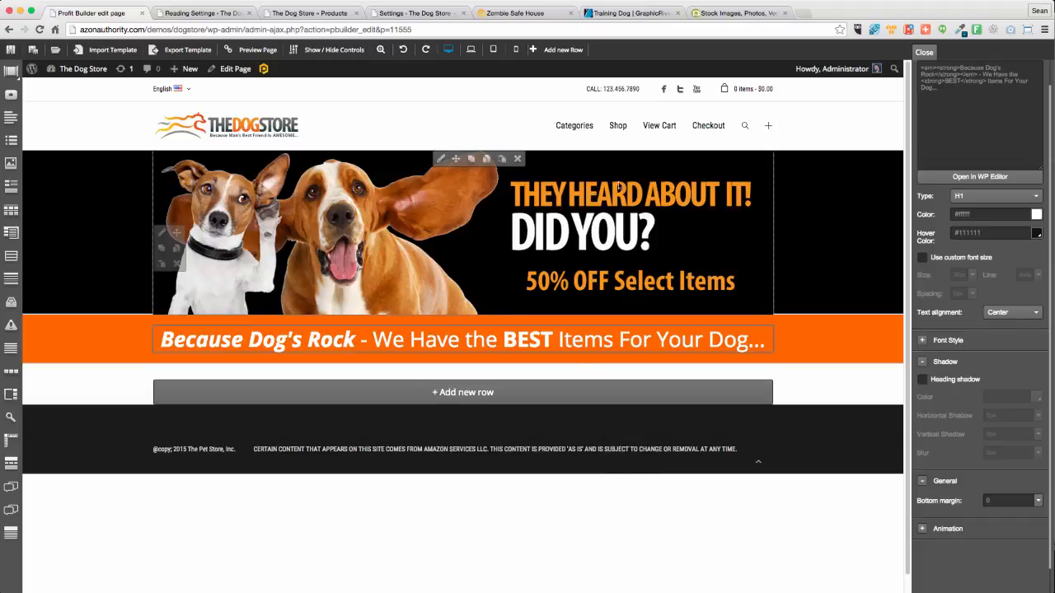
Add a one-column row below the orange bar holding a Woo Extension Product Categories element
left_click(210, 393)
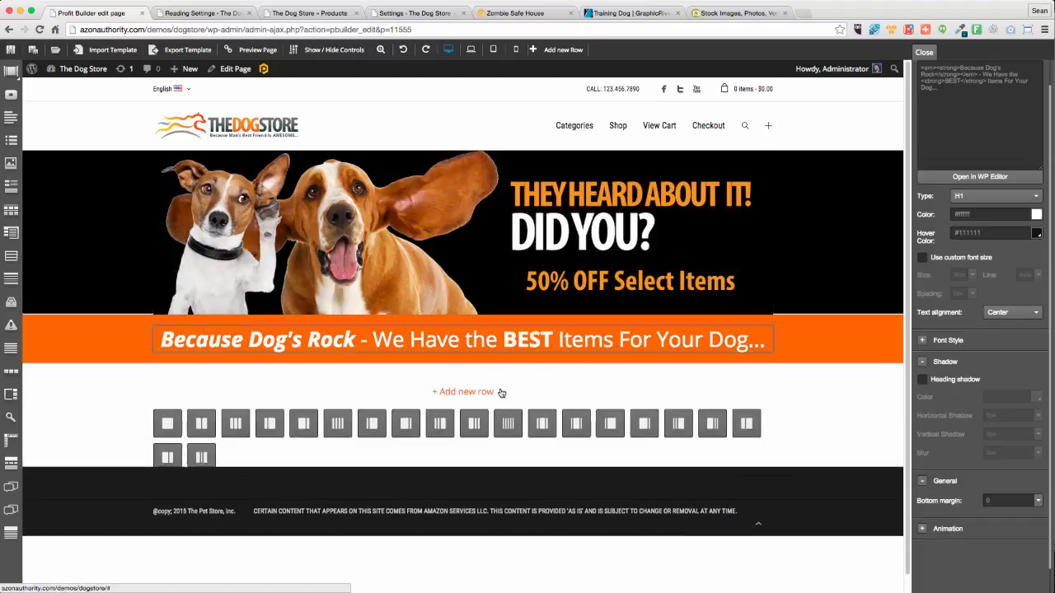
left_click(173, 431)
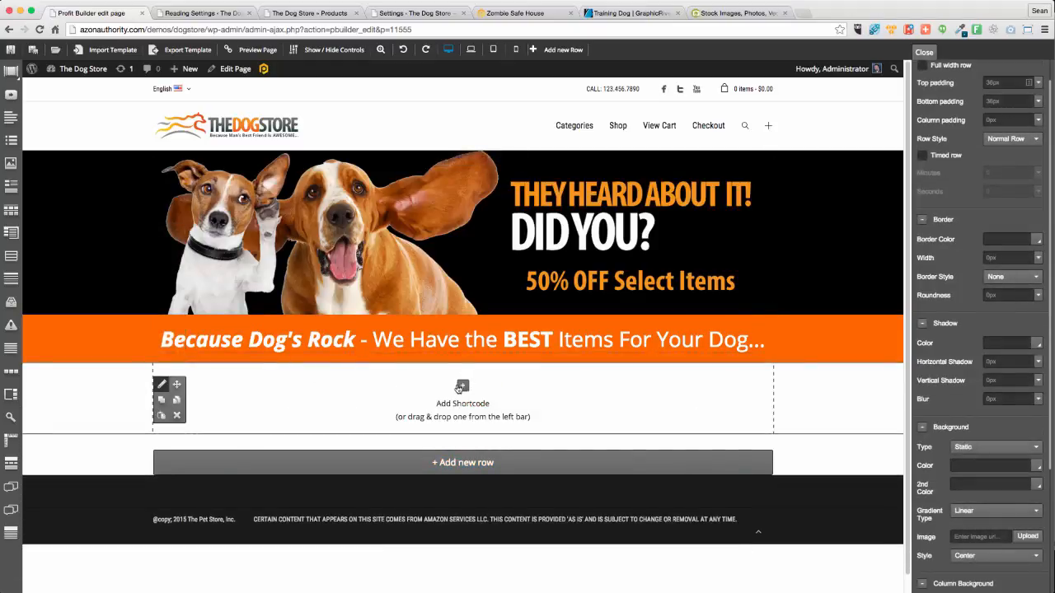
left_click(462, 385)
left_click(404, 218)
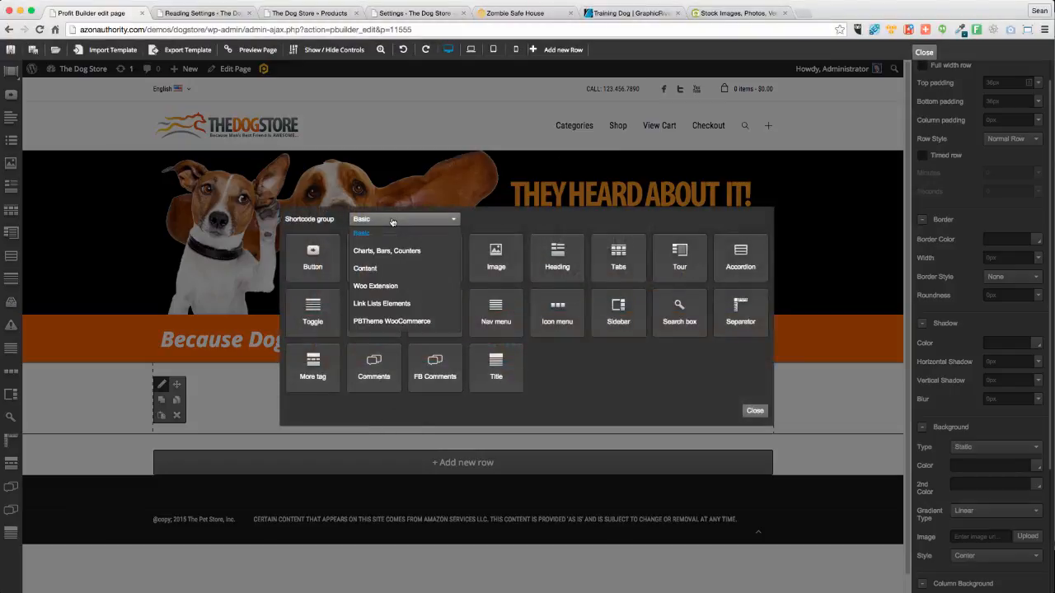
left_click(403, 321)
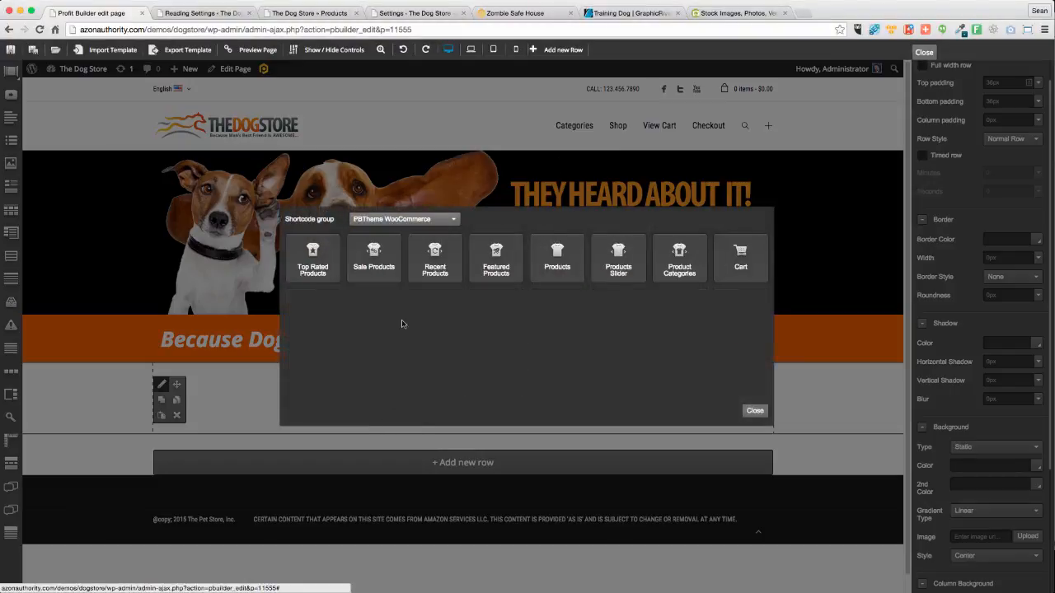
left_click(398, 219)
left_click(379, 285)
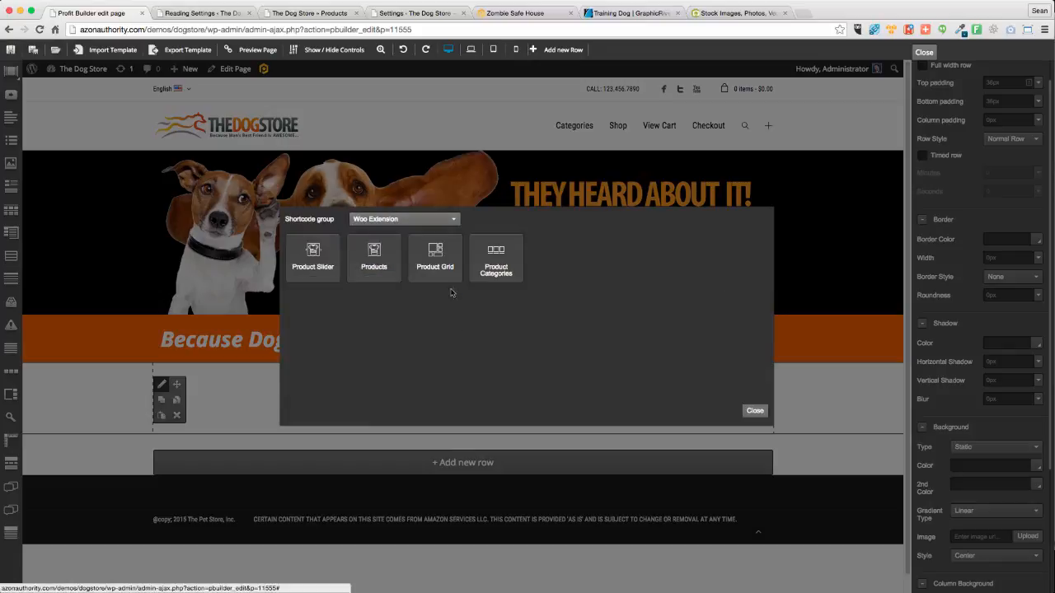
left_click(495, 262)
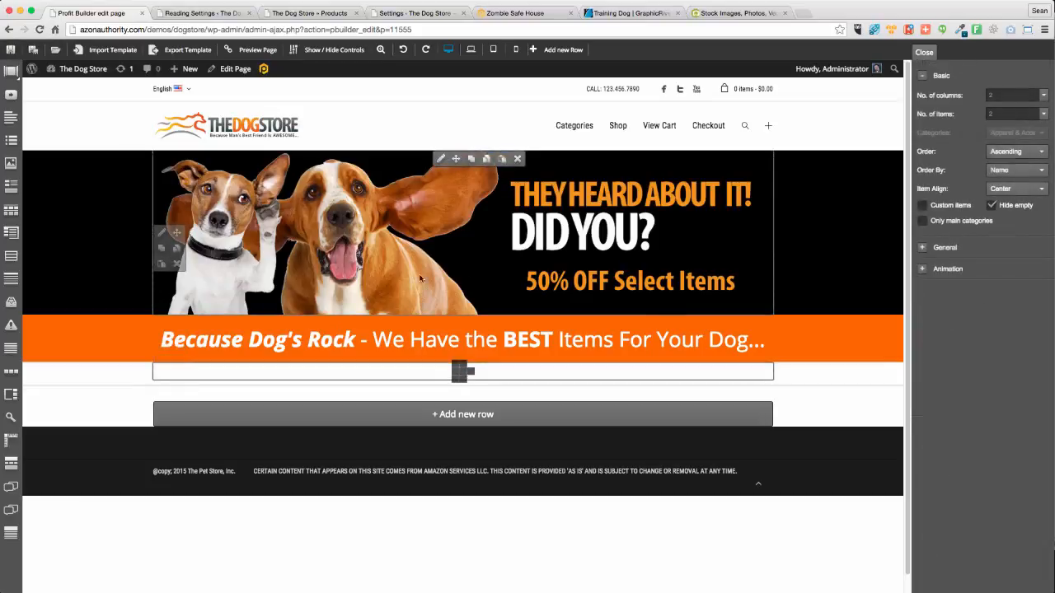
mouse_move(169, 367)
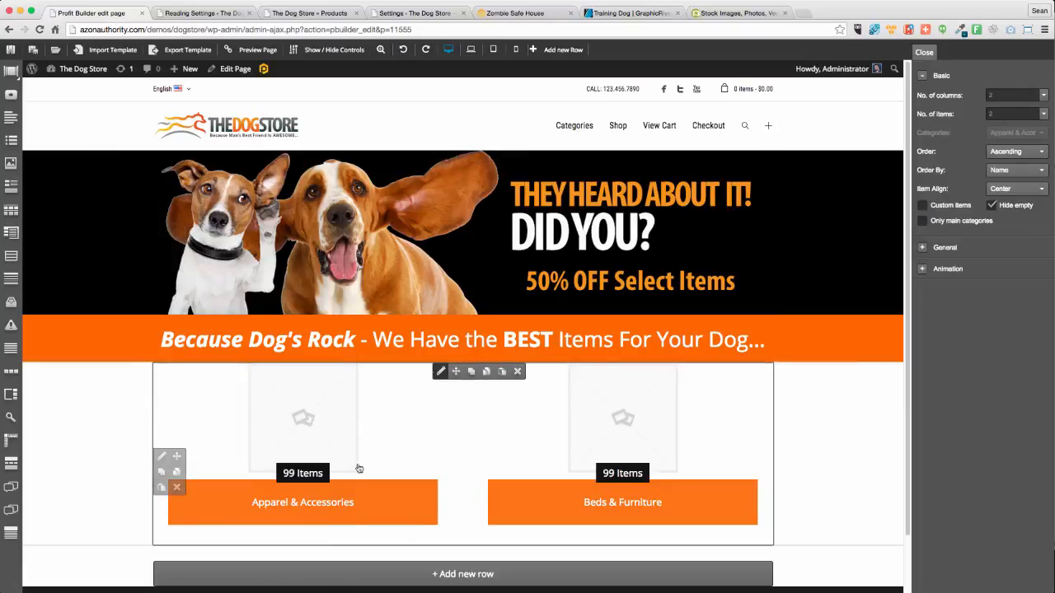
Try 5 columns and 5 items for the category grid and scroll to review the result
double_click(993, 95)
type("5")
key("Tab")
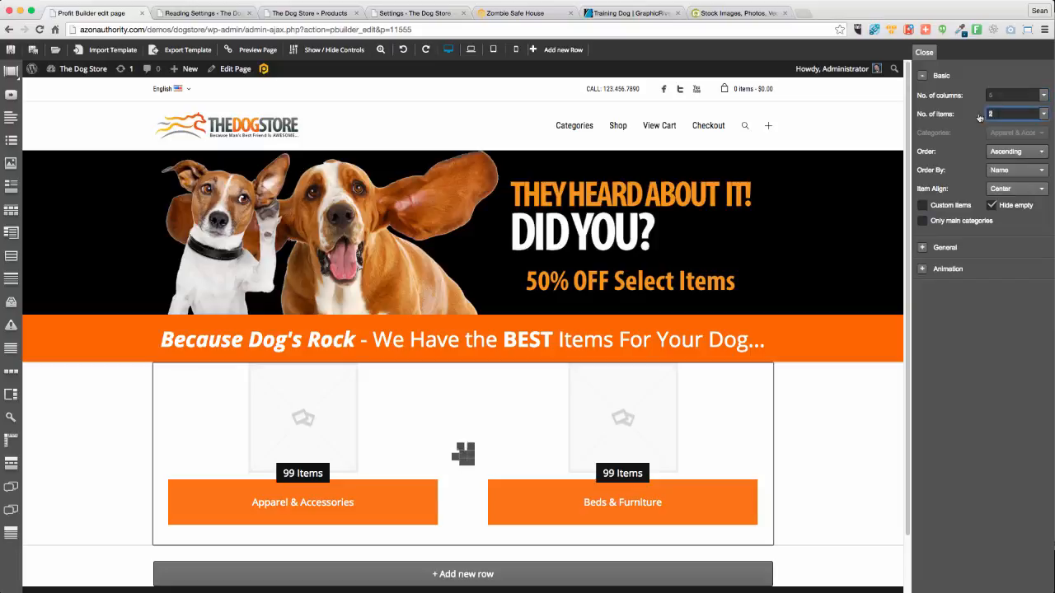
type("3")
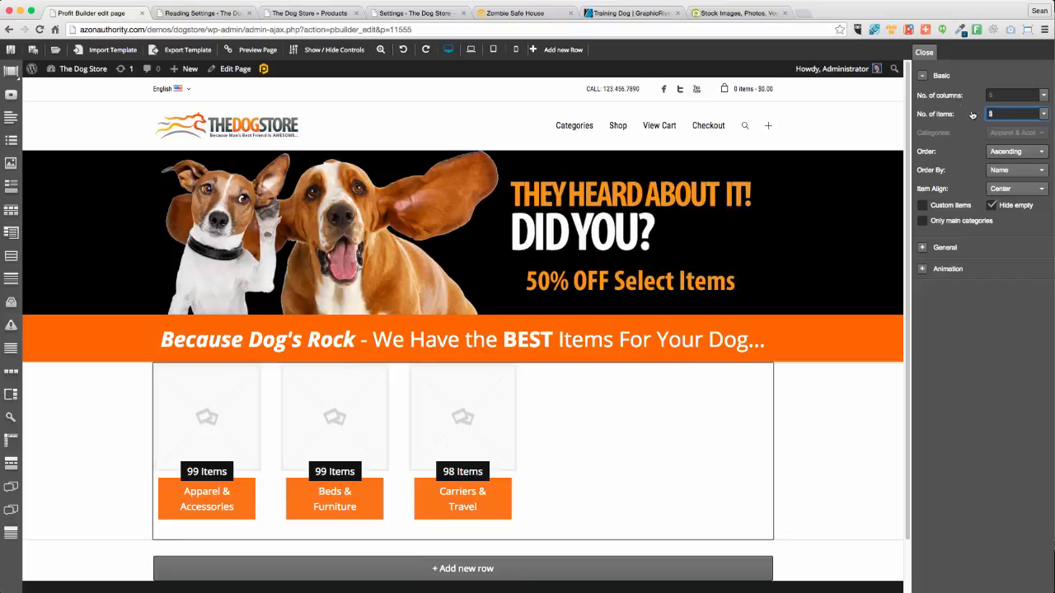
type("5")
scroll(806, 338, "down", 5)
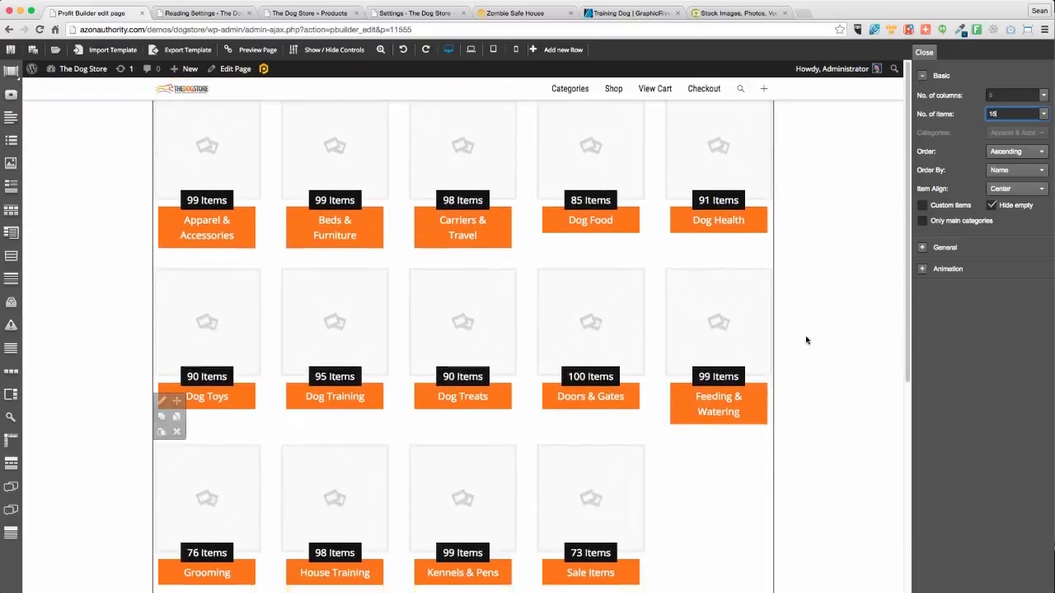
scroll(806, 341, "up", 5)
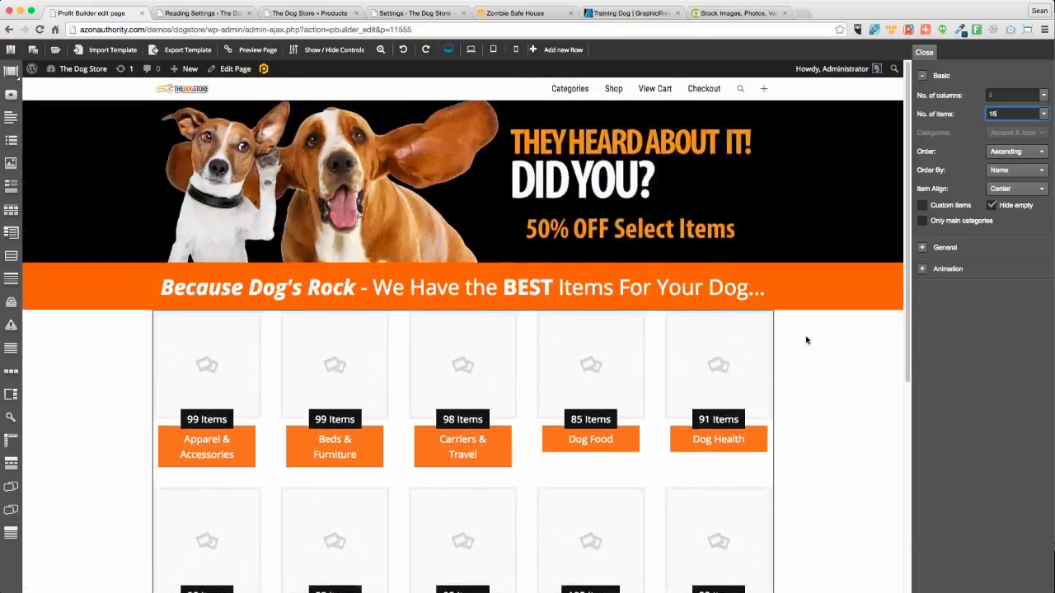
scroll(806, 341, "down", 6)
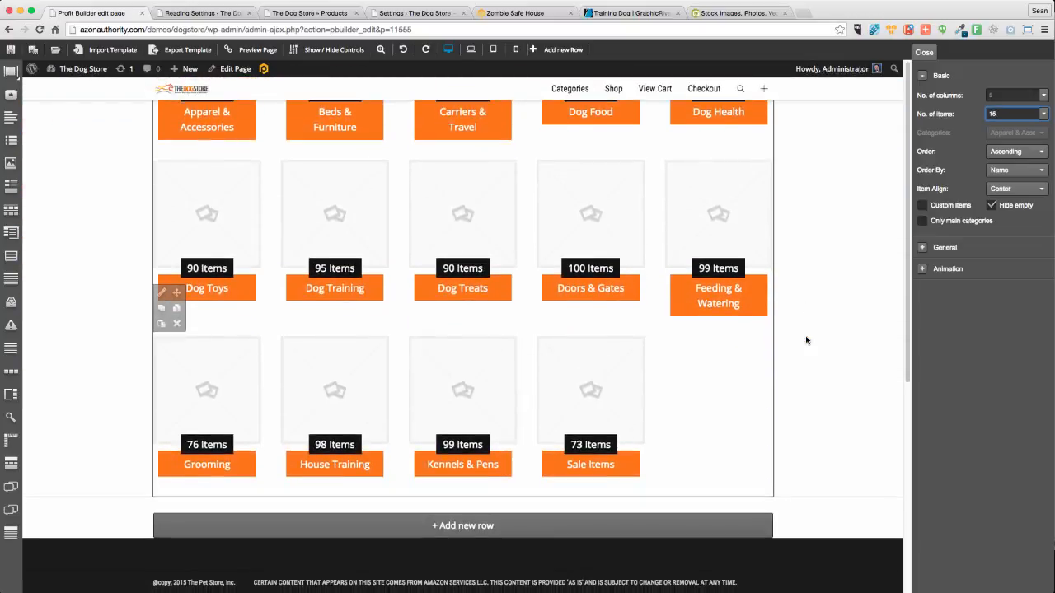
scroll(806, 340, "up", 2)
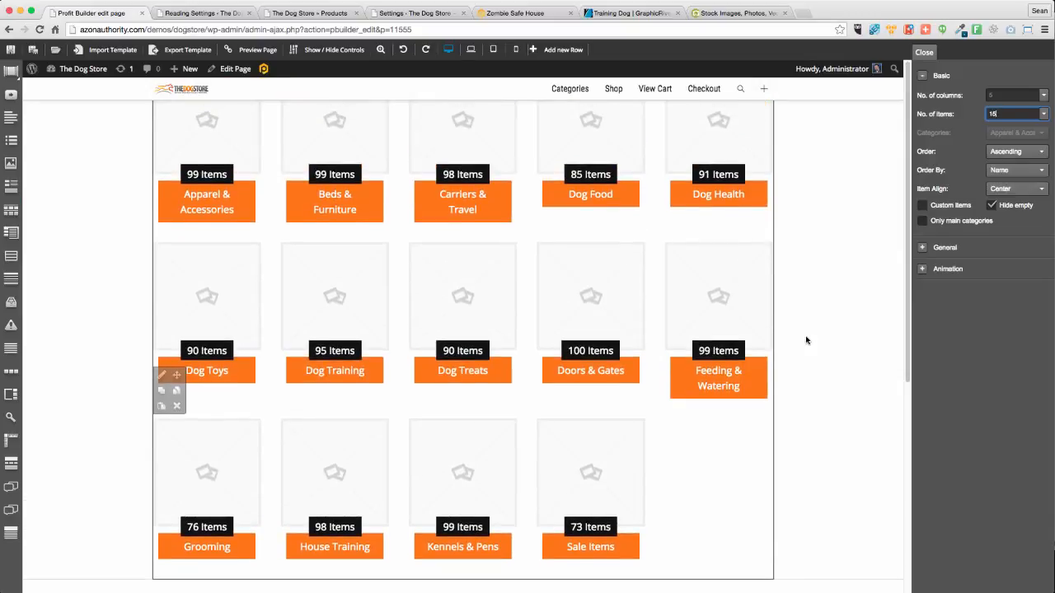
scroll(806, 340, "up", 2)
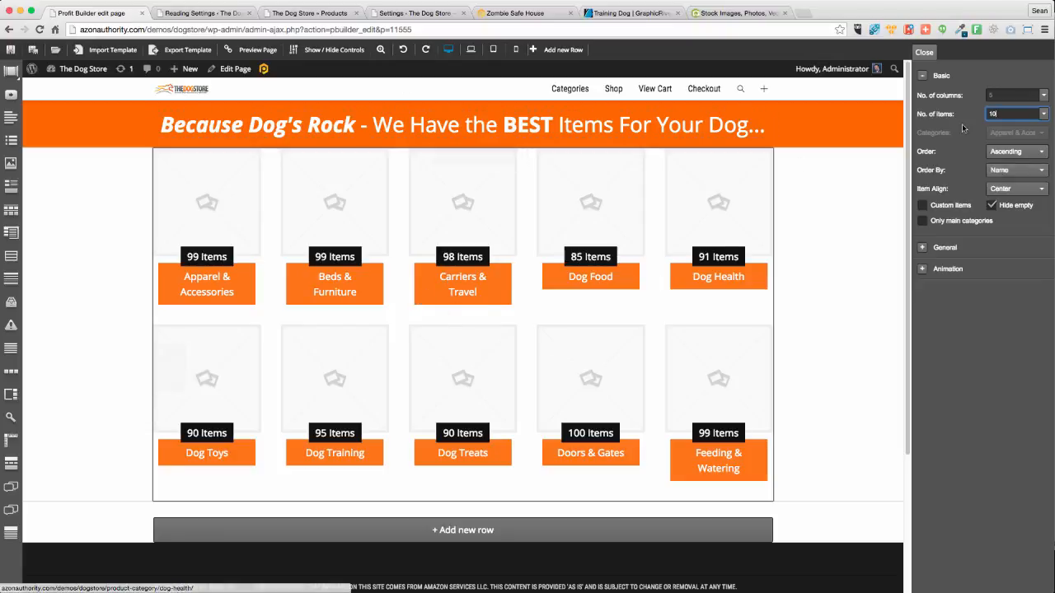
Set the category grid to 4 columns and 8 items
left_click(1007, 95)
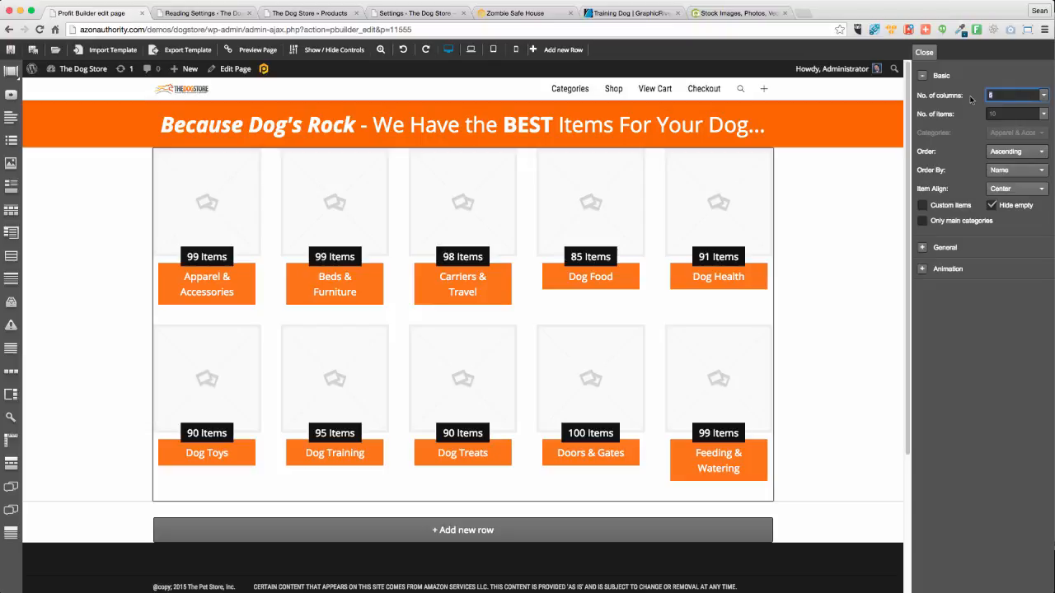
type("4")
key("Tab")
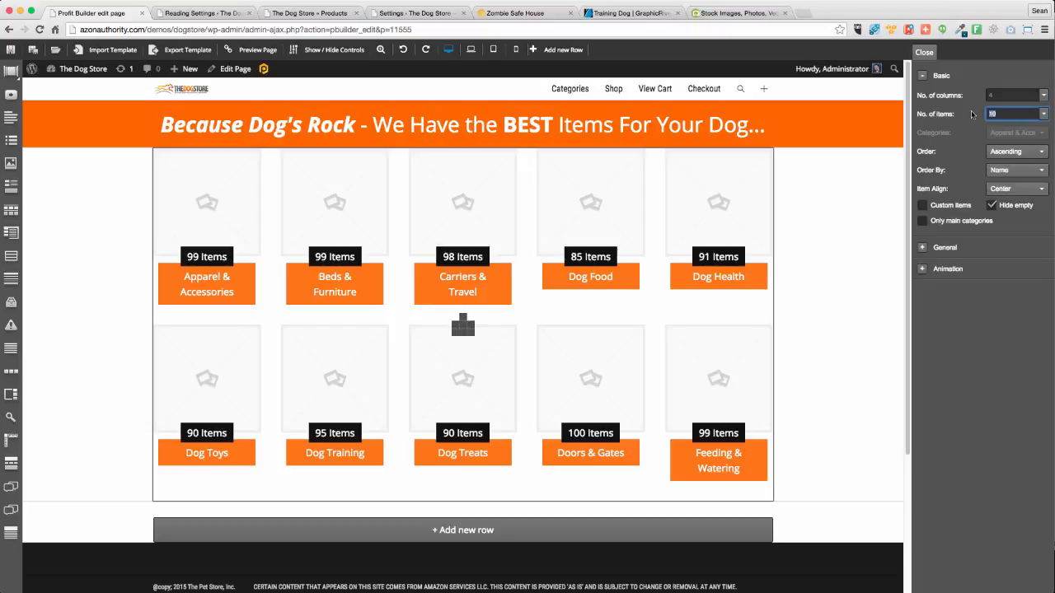
type("8")
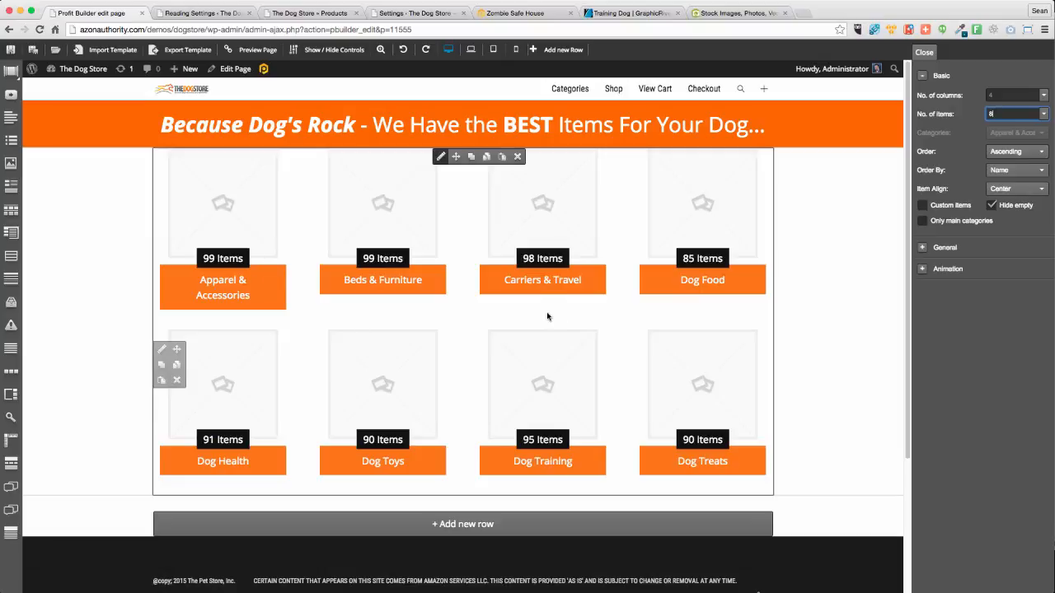
left_click(161, 348)
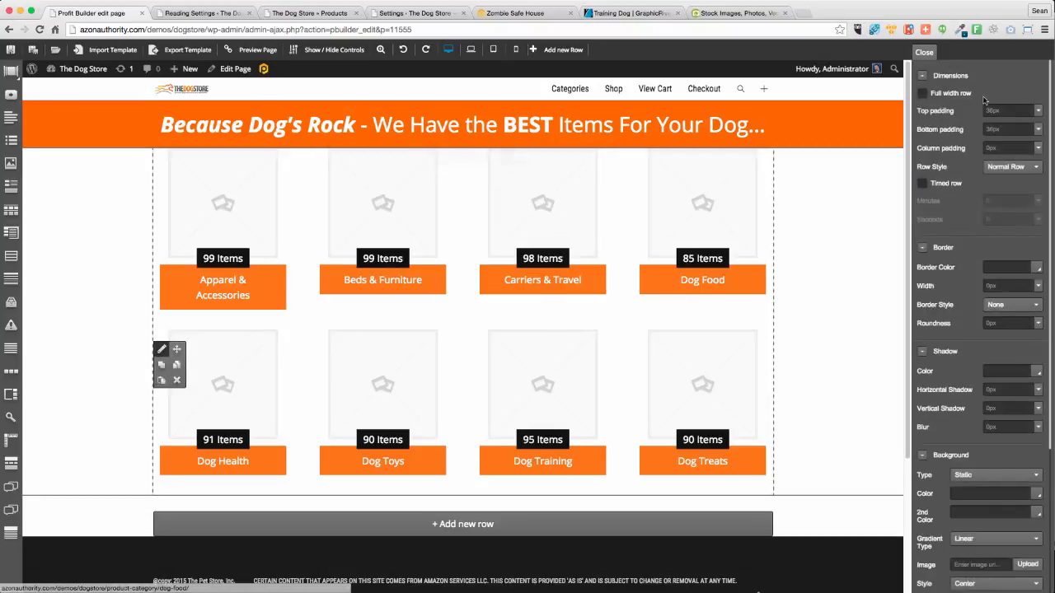
Set the category row's top and bottom padding to 36px
left_click(1008, 111)
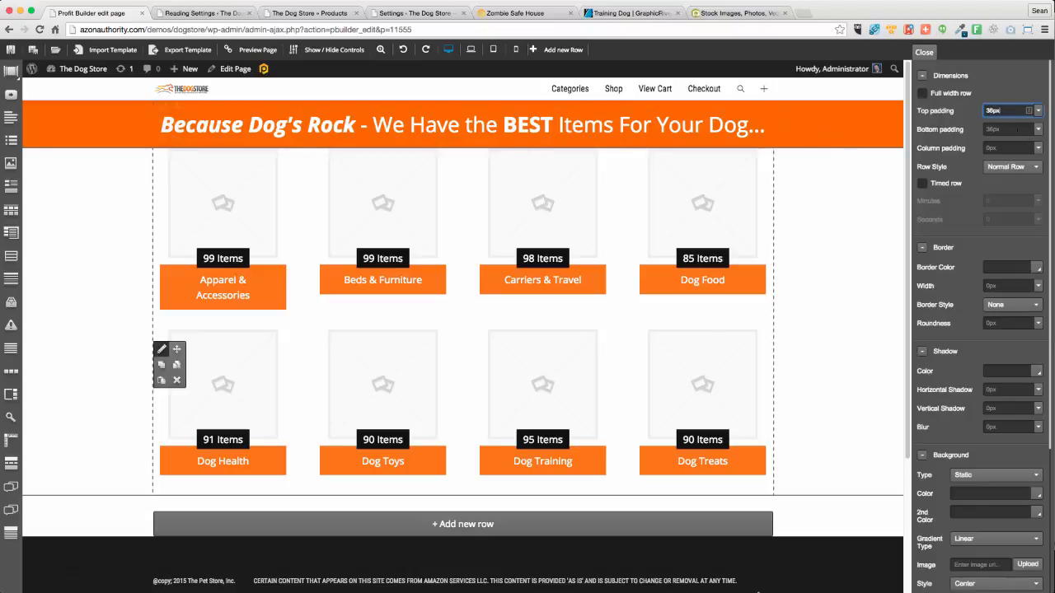
left_click(1004, 132)
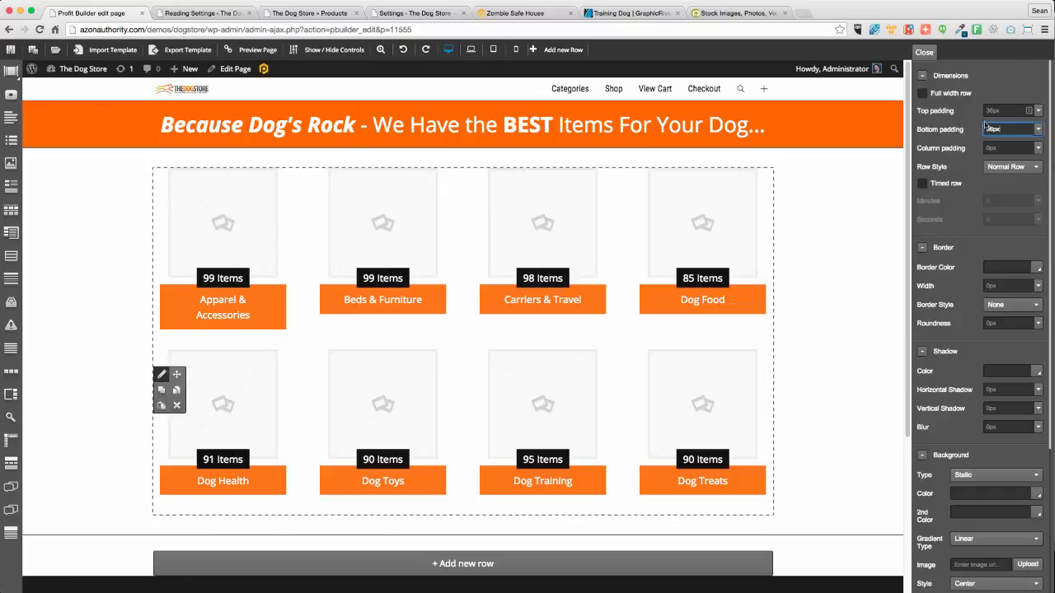
Raise the category grid from 8 to 12 items, adding Doors & Gates through House Training
left_click(440, 176)
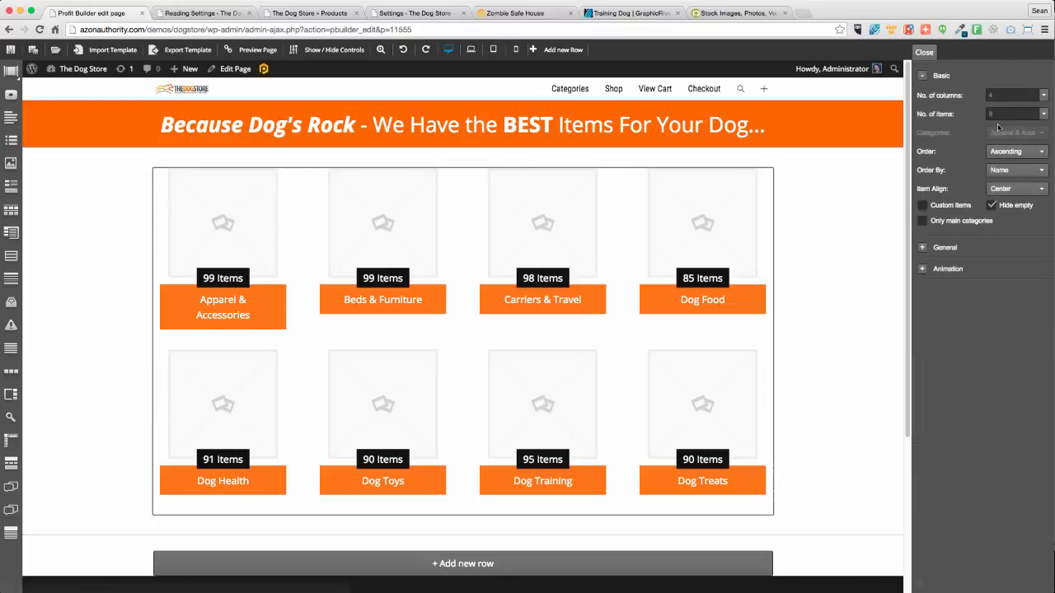
left_click(1001, 95)
key("Tab")
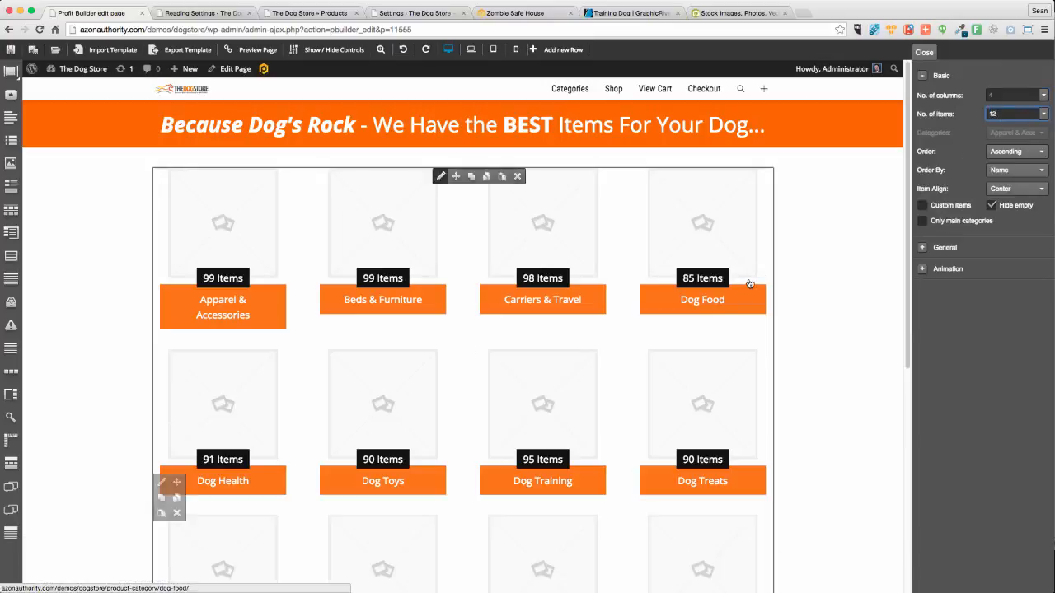
scroll(805, 330, "down", 5)
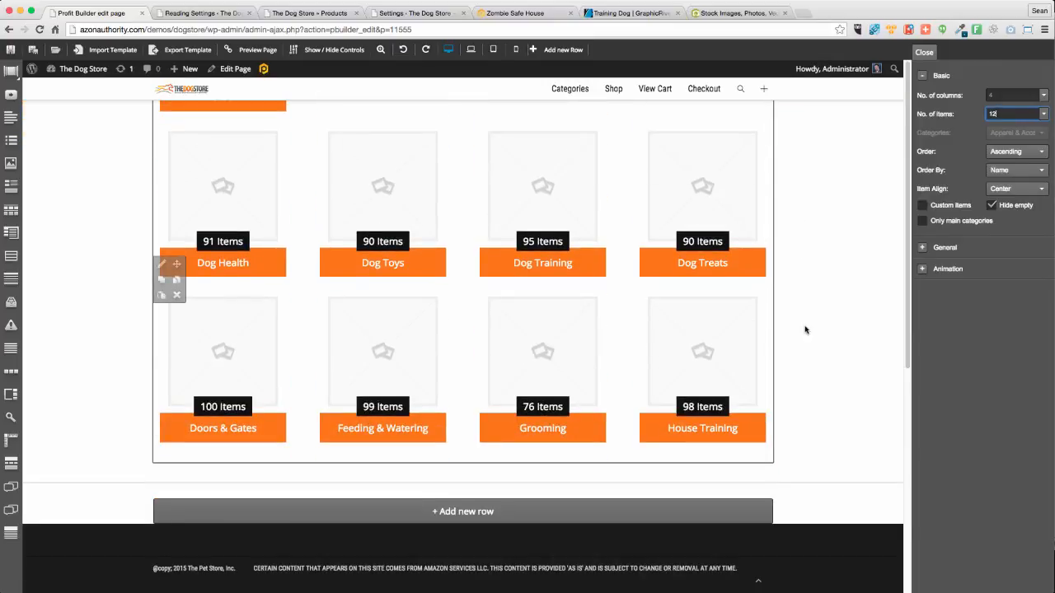
scroll(806, 330, "up", 10)
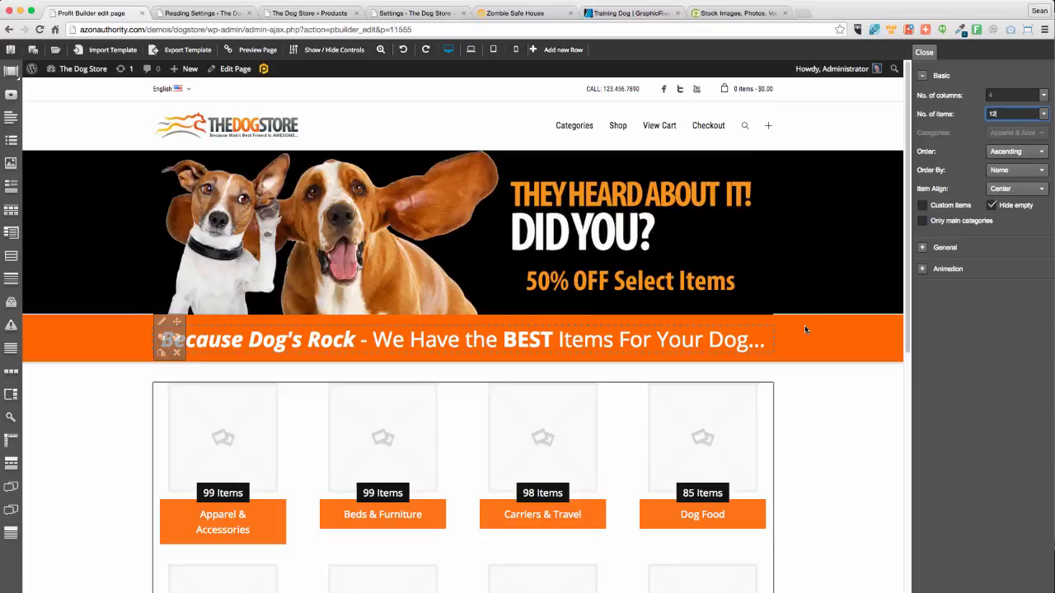
scroll(849, 338, "down", 7)
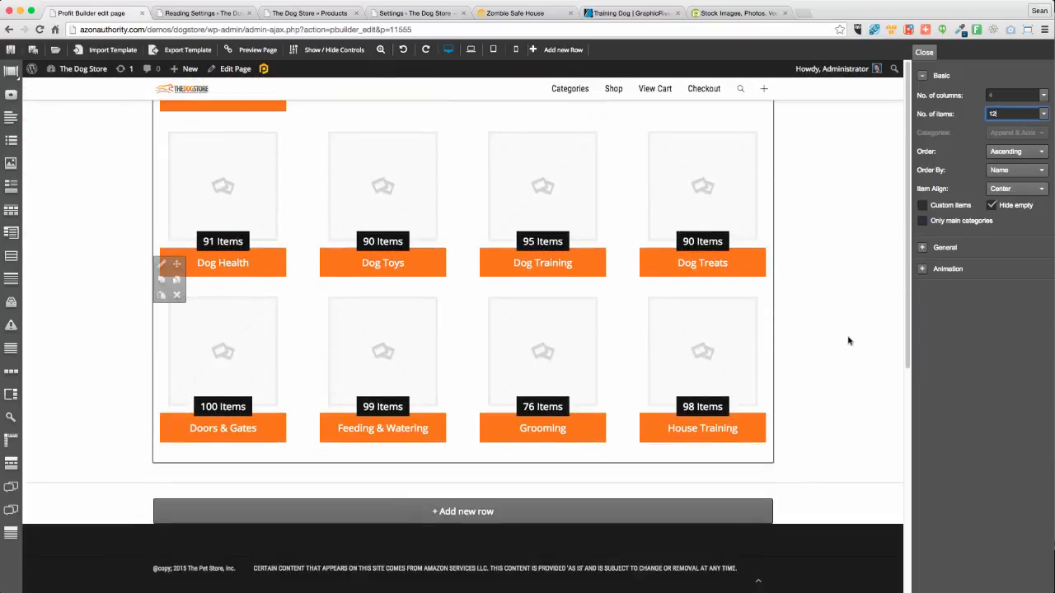
scroll(768, 343, "up", 1)
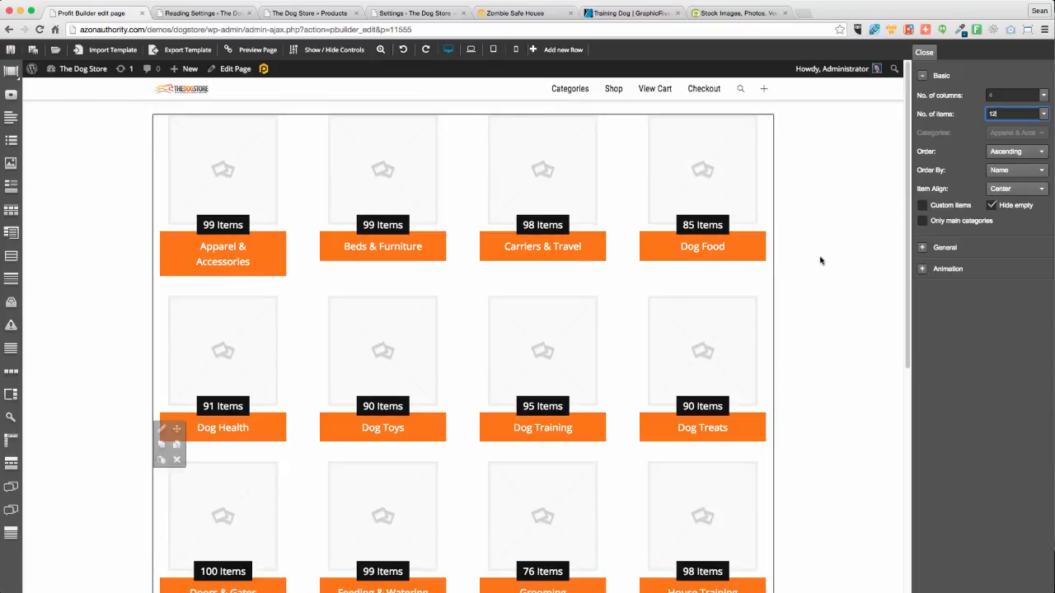
scroll(820, 261, "down", 2)
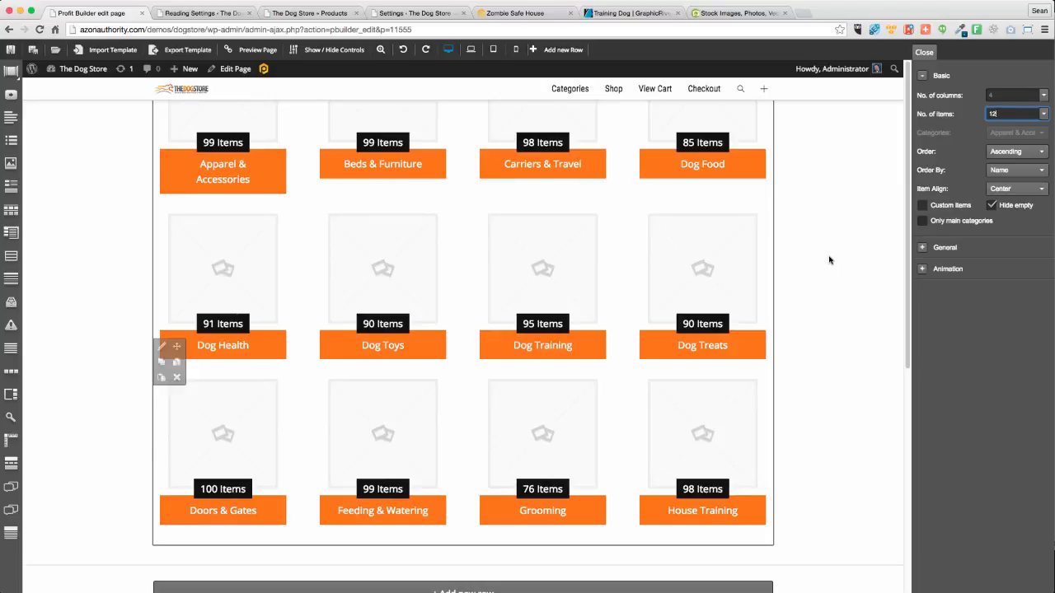
scroll(830, 261, "down", 2)
scroll(830, 260, "up", 8)
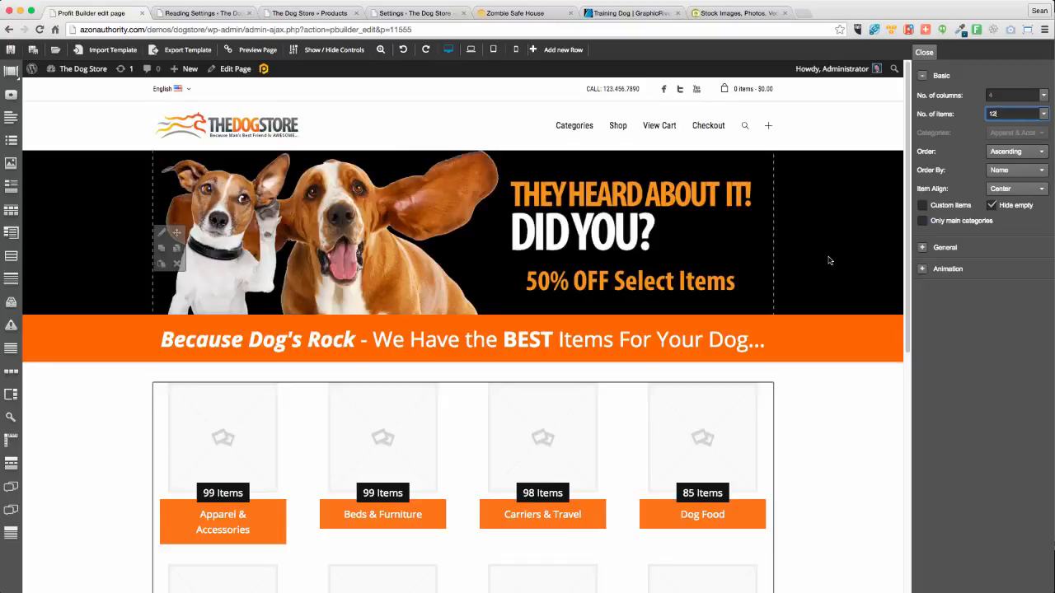
left_click(440, 334)
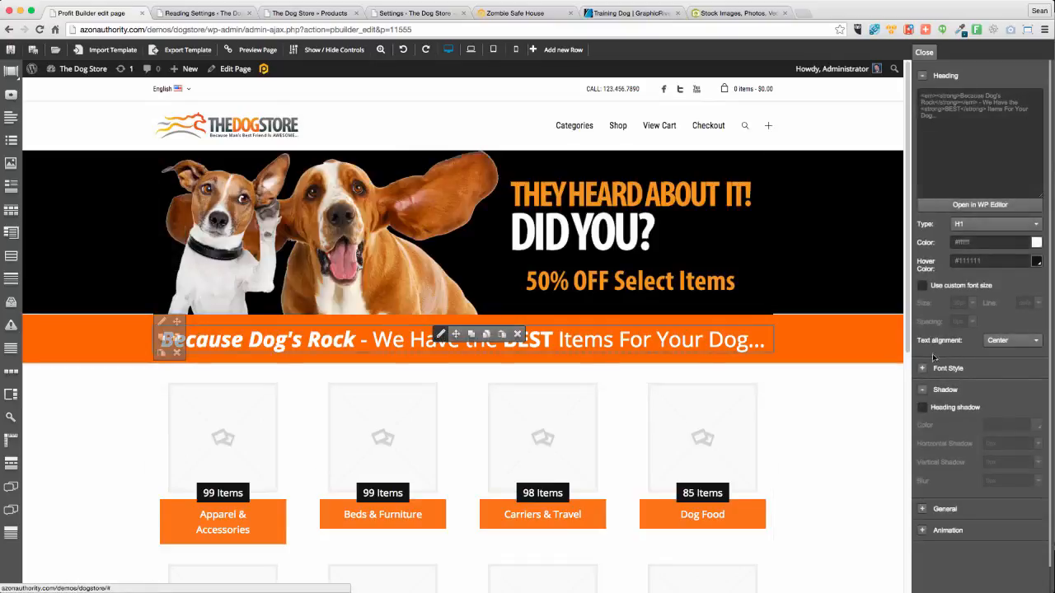
Give the Because Dog's Rock heading a custom 36px font size and -1px letter spacing
left_click(922, 286)
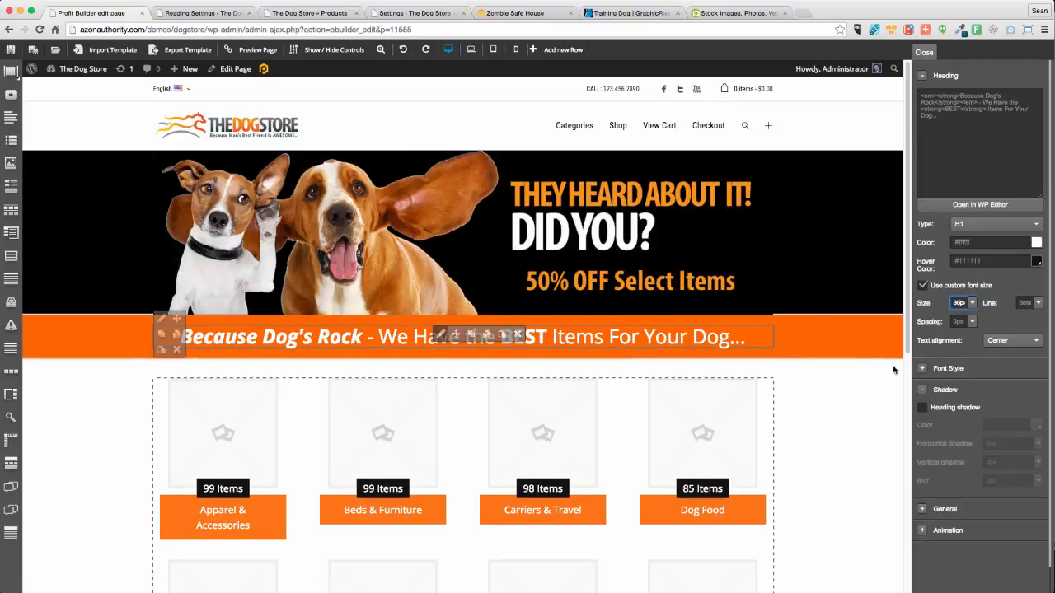
left_click(972, 302)
left_click_drag(941, 347, 936, 348)
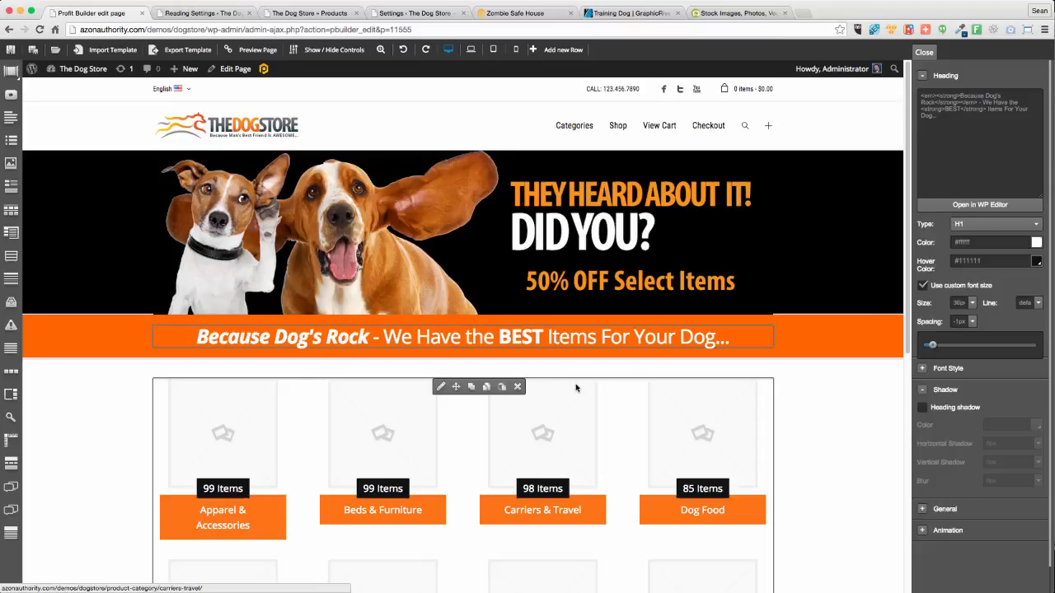
scroll(840, 489, "down", 5)
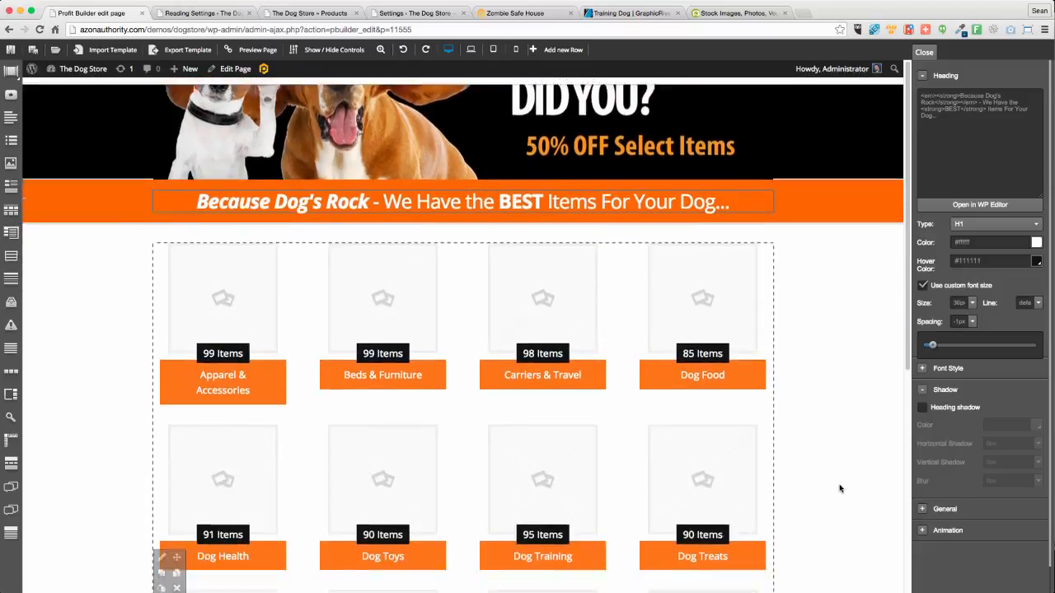
scroll(839, 488, "up", 5)
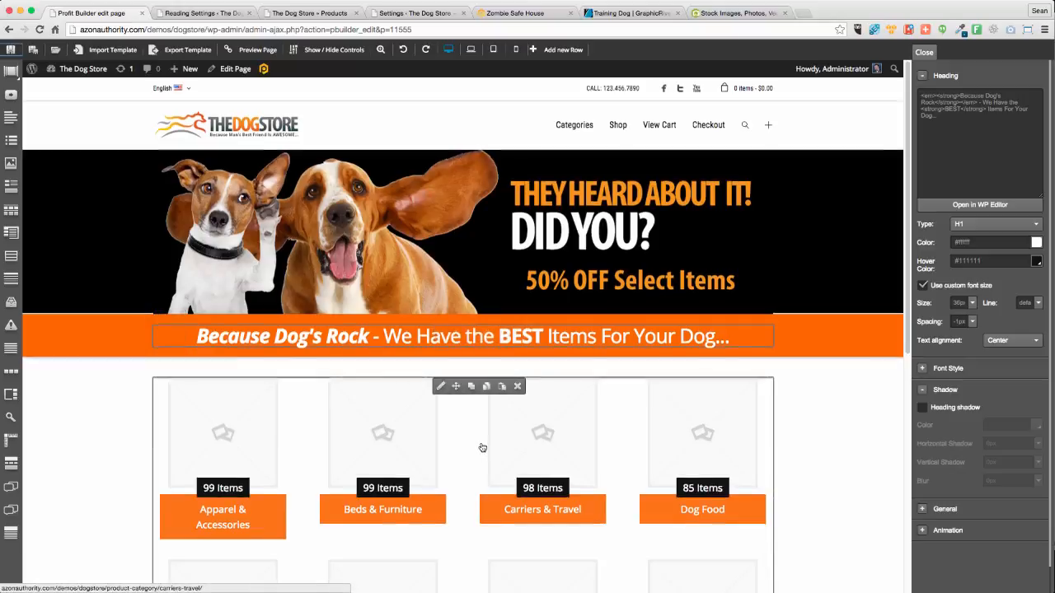
scroll(483, 448, "down", 5)
scroll(483, 447, "up", 5)
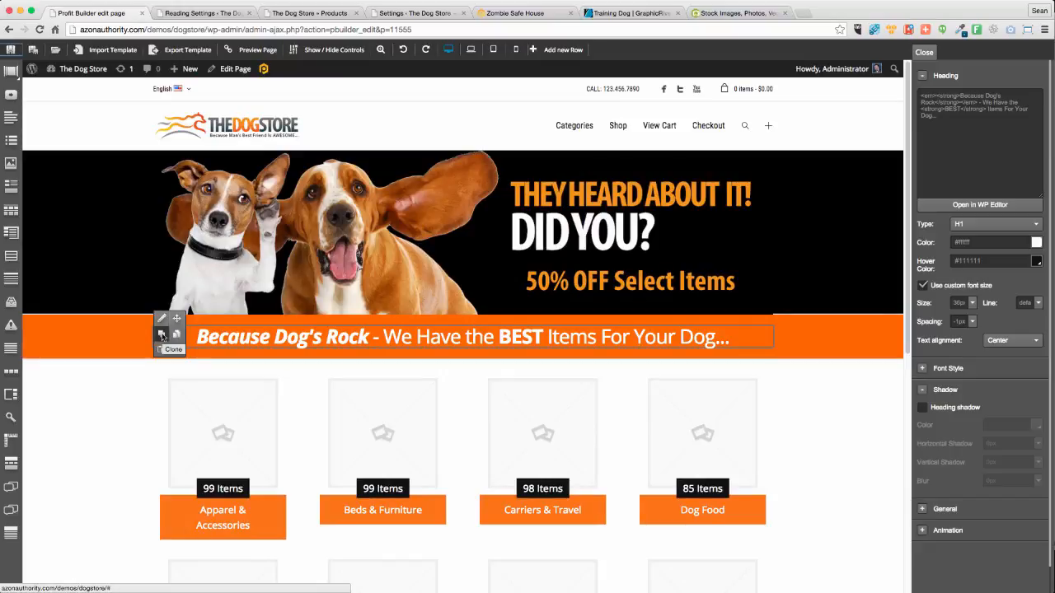
Duplicate the orange heading row and move the copy below the category grid
left_click(162, 335)
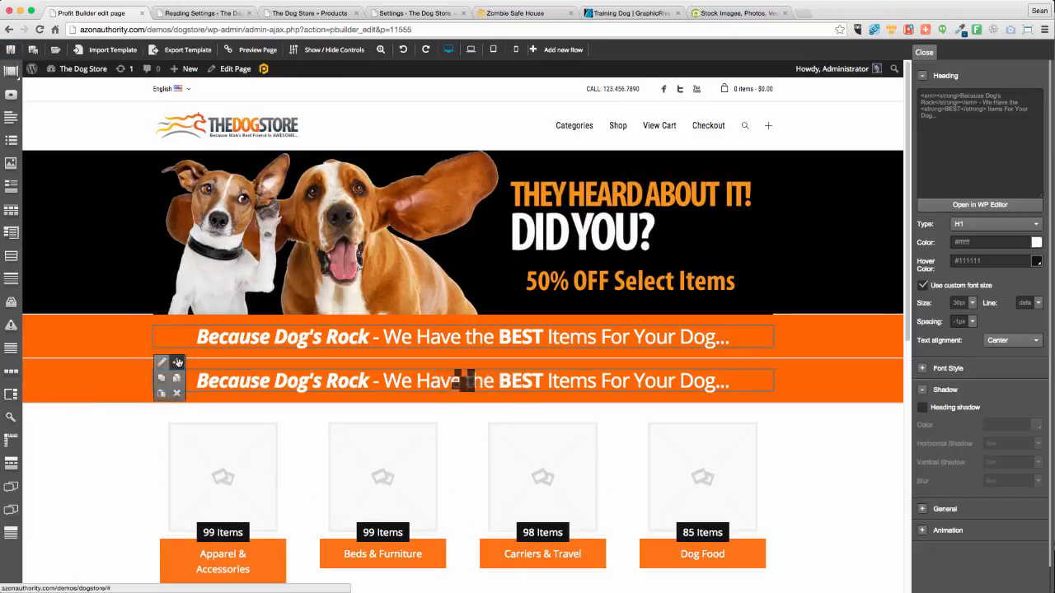
left_click_drag(178, 363, 182, 439)
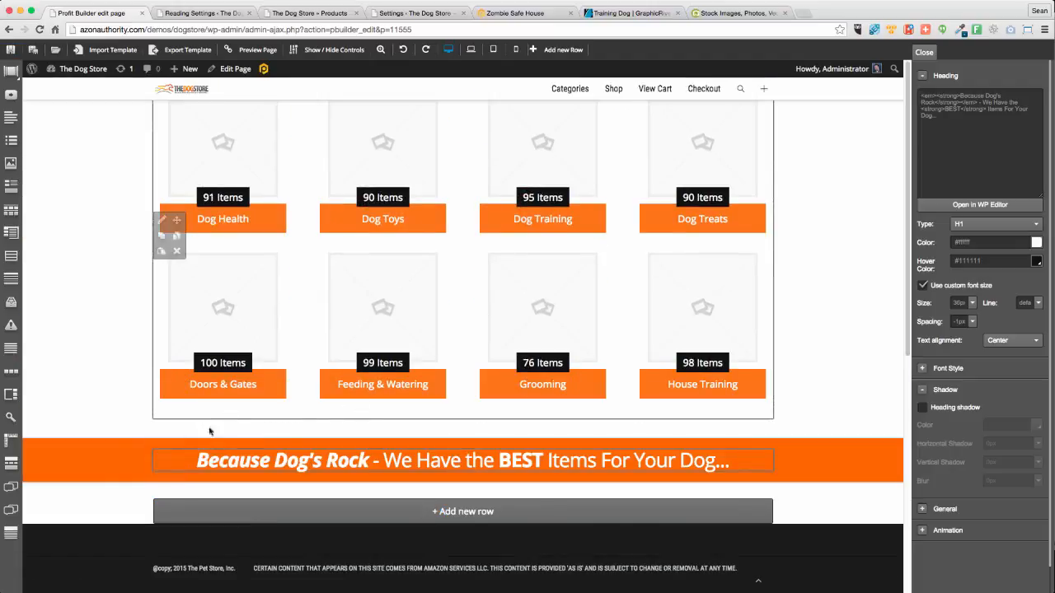
mouse_move(443, 460)
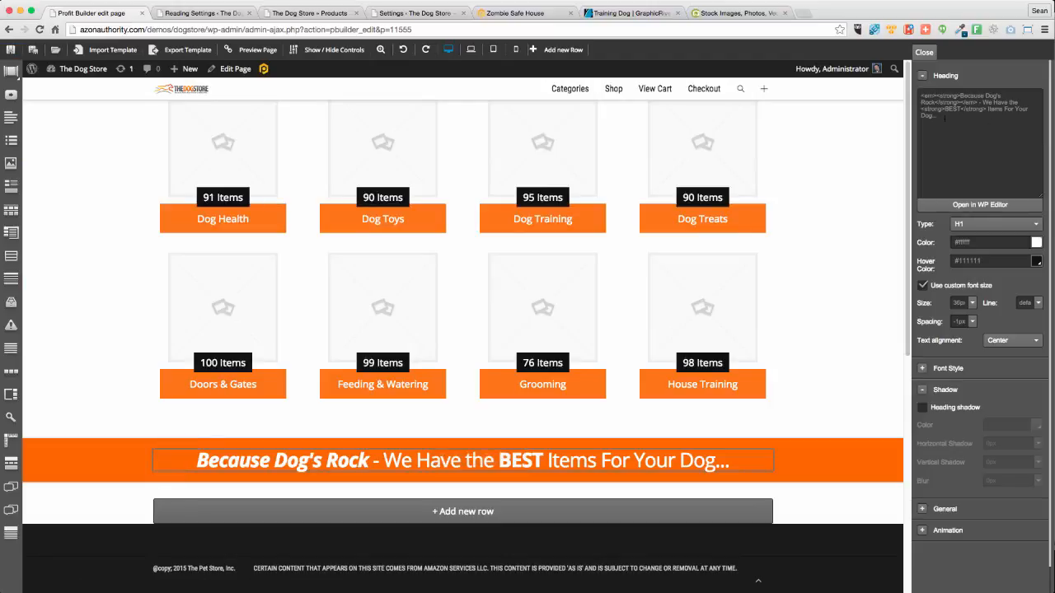
Retitle the copy 'Dog Training Essentials – Just For When They Need a Little Guidance', bolding 'Dog Training Essentials'
left_click(980, 204)
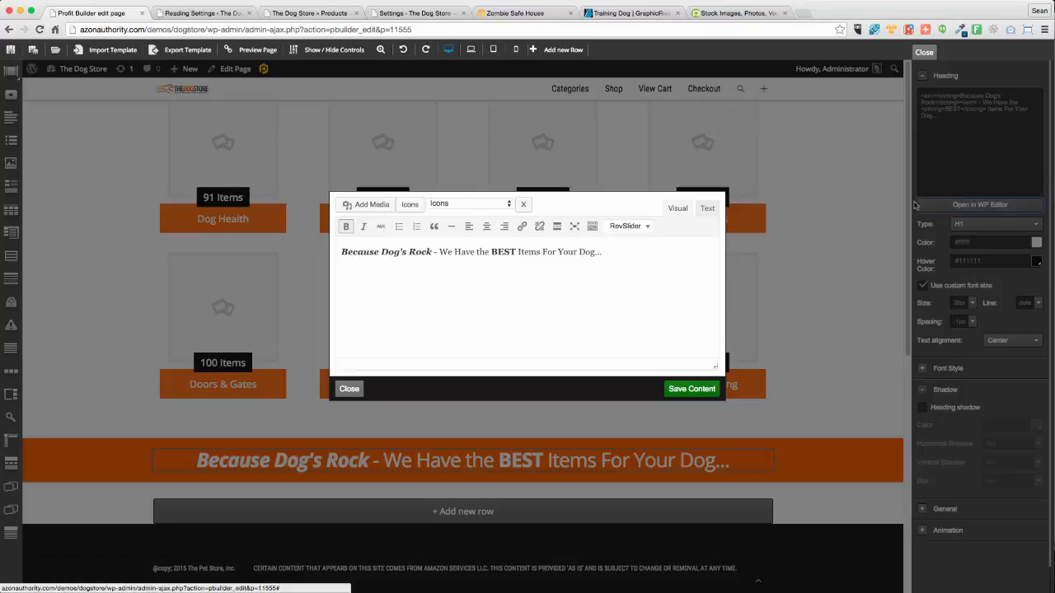
triple_click(380, 255)
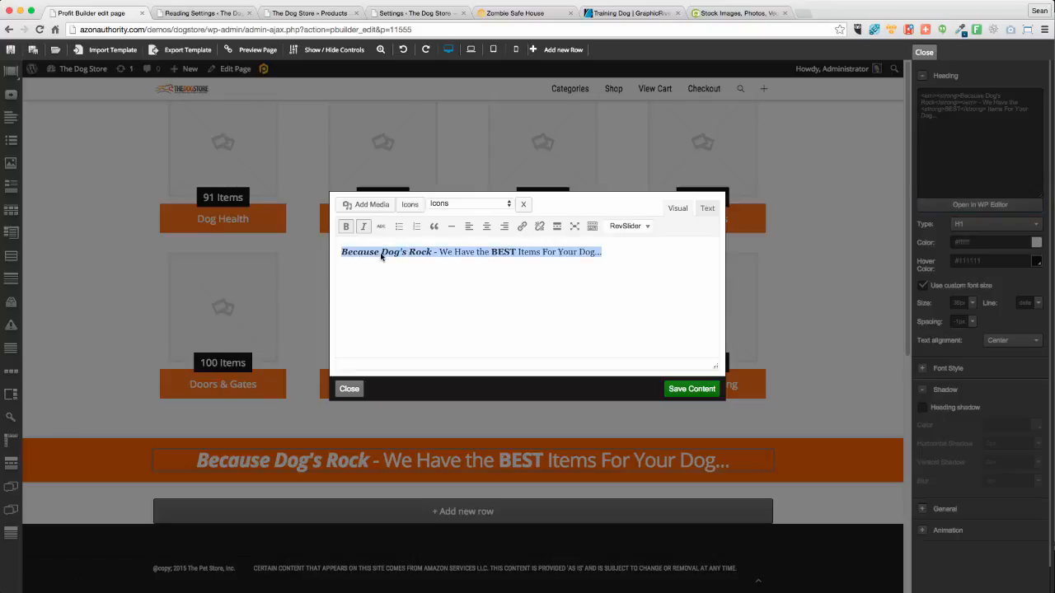
type("Dog")
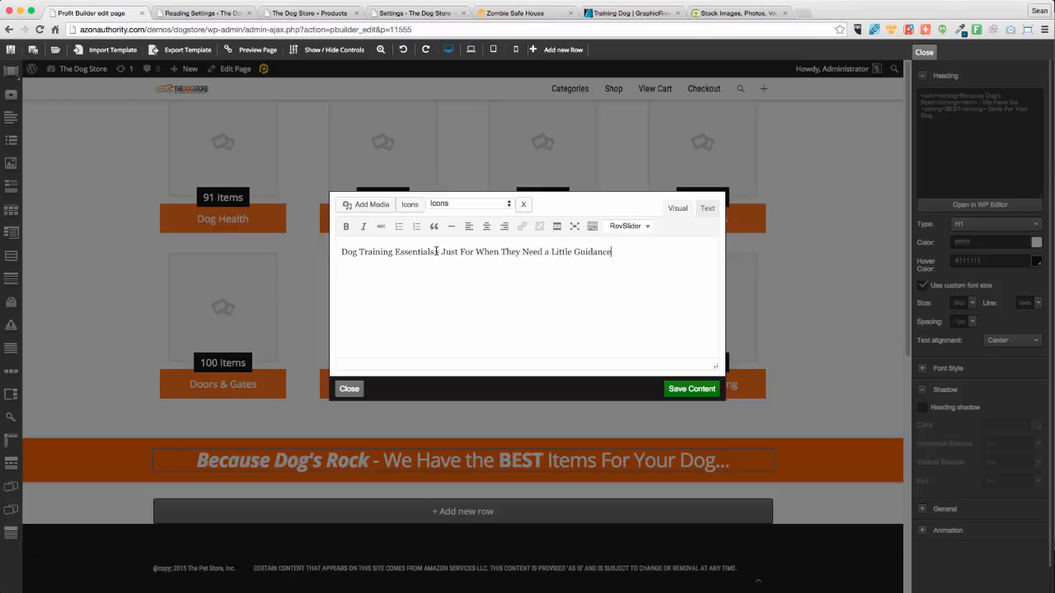
left_click_drag(434, 254, 334, 252)
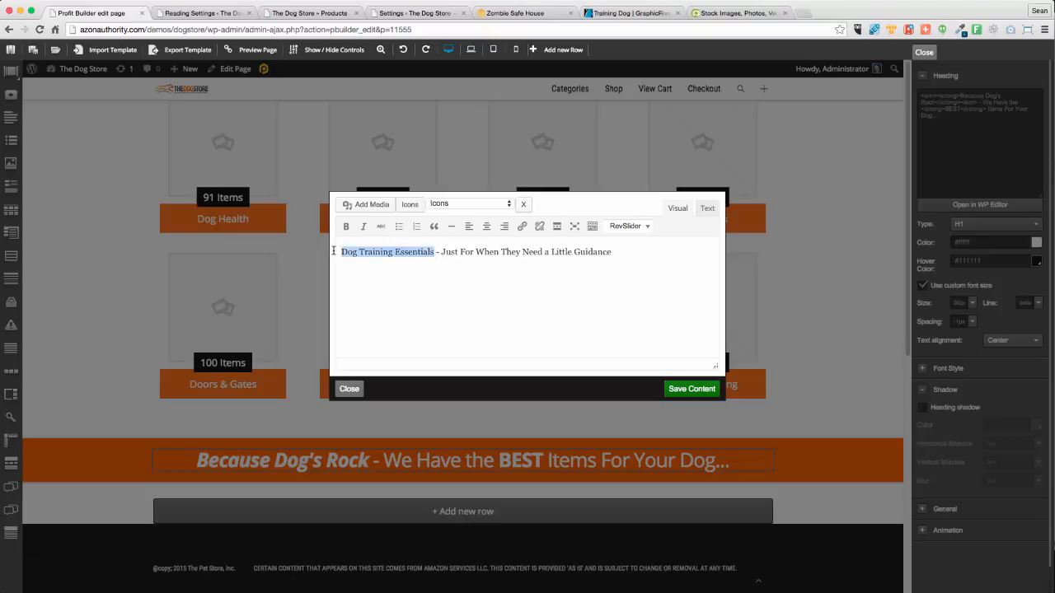
left_click(345, 227)
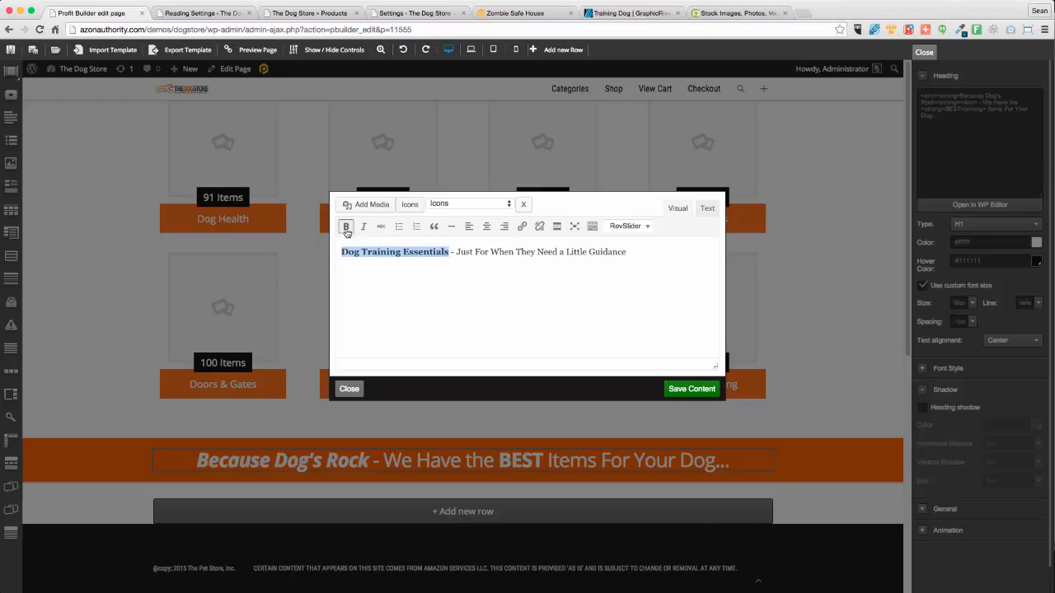
left_click(690, 389)
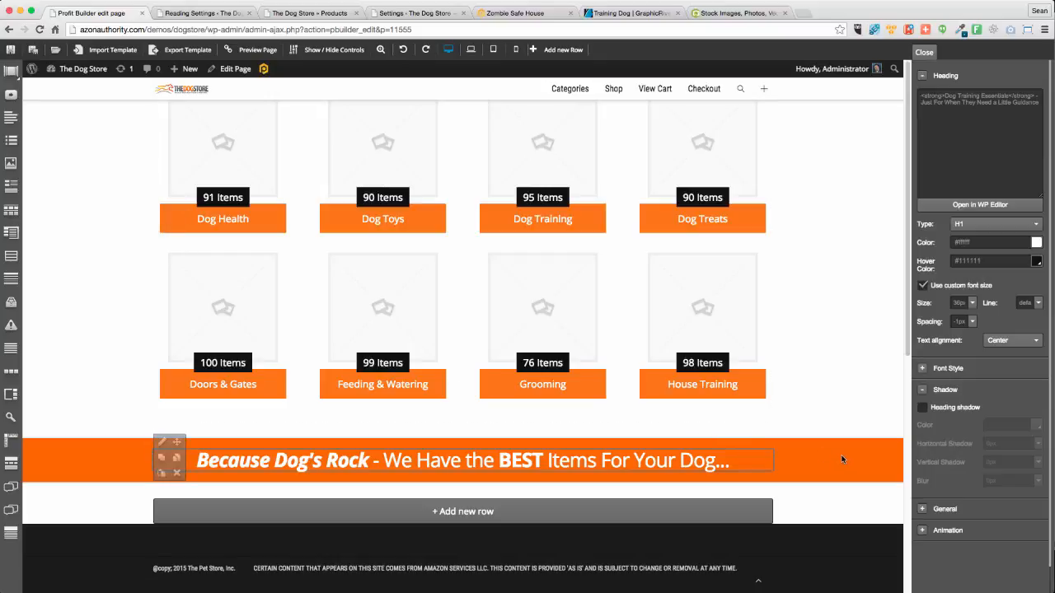
Drag the headings so Because Dog's Rock is under the banner and Dog Training Essentials is below the category grid
scroll(847, 454, "up", 10)
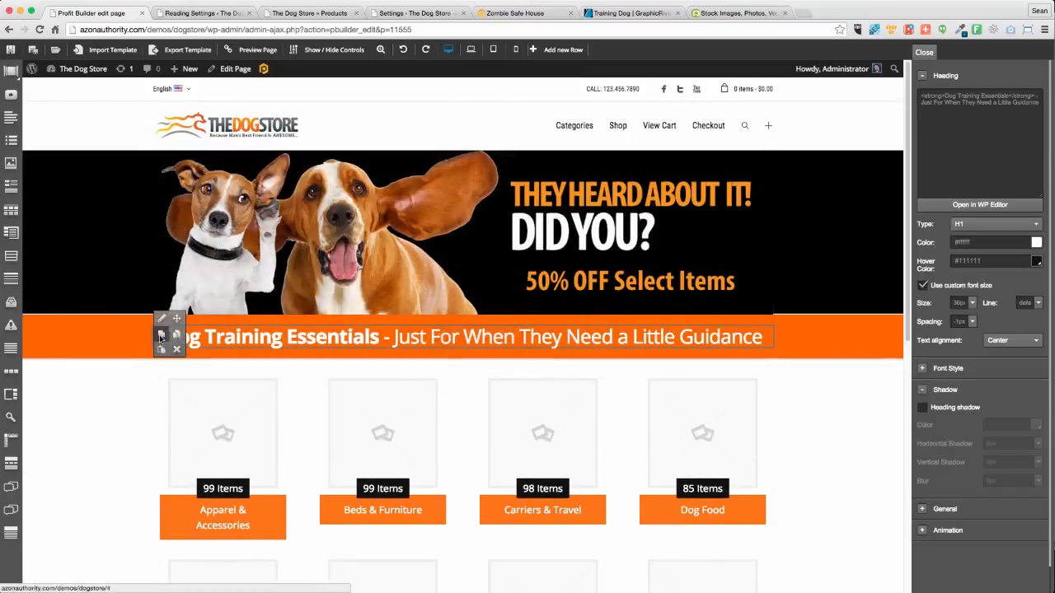
scroll(180, 379, "down", 5)
left_click_drag(180, 379, 233, 144)
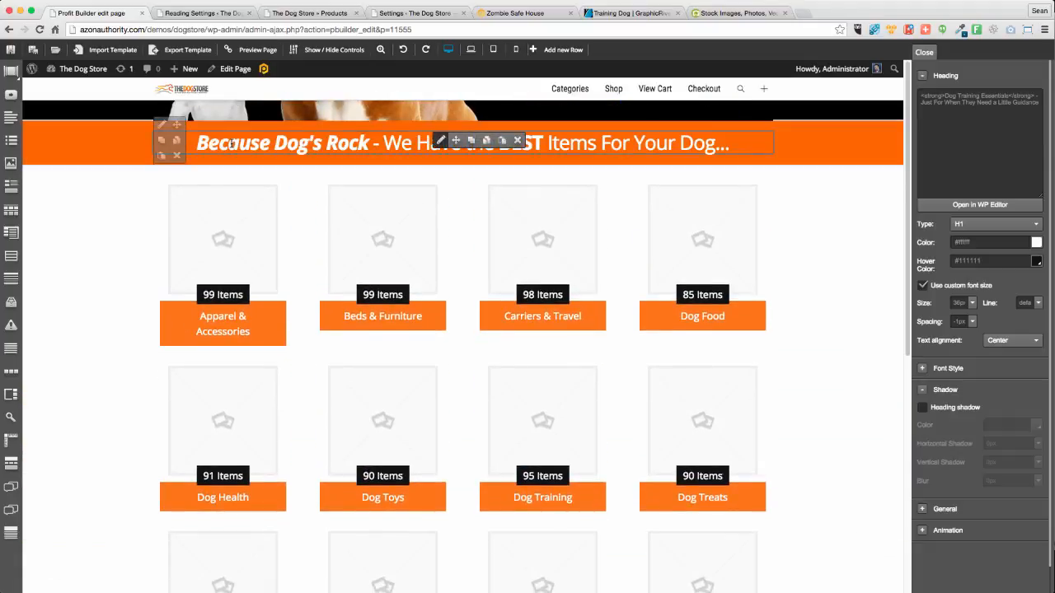
scroll(643, 302, "down", 2)
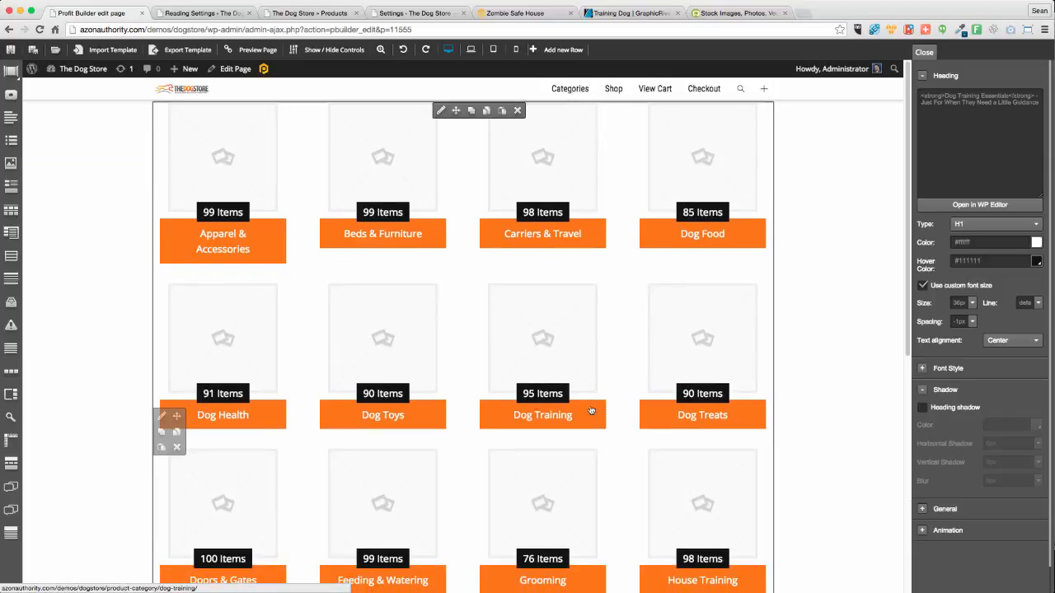
scroll(549, 503, "down", 5)
Add a one-column row below the Dog Training Essentials heading containing a Products listing
left_click(456, 512)
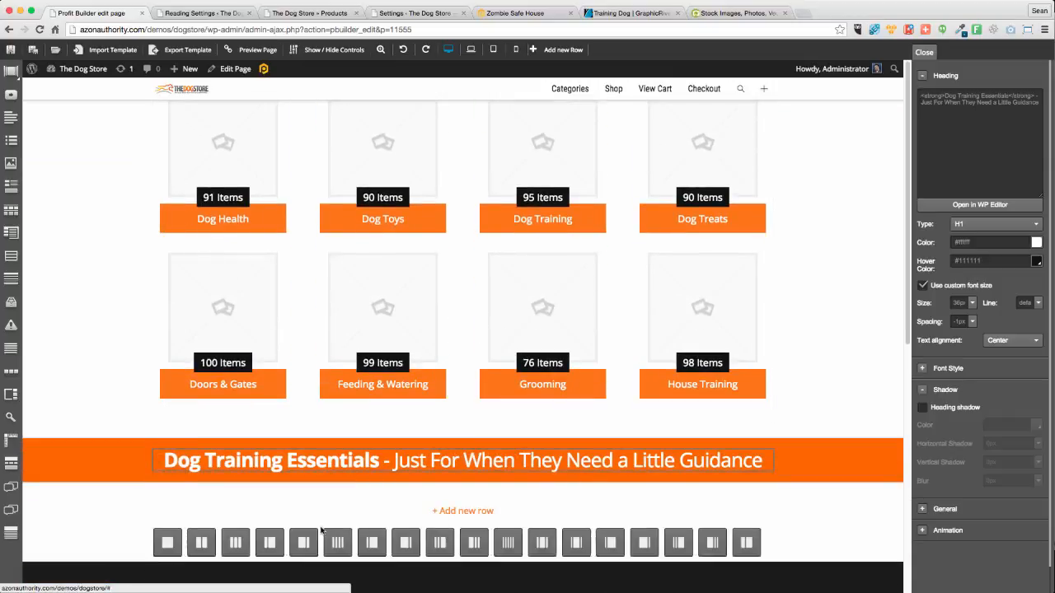
scroll(108, 525, "down", 2)
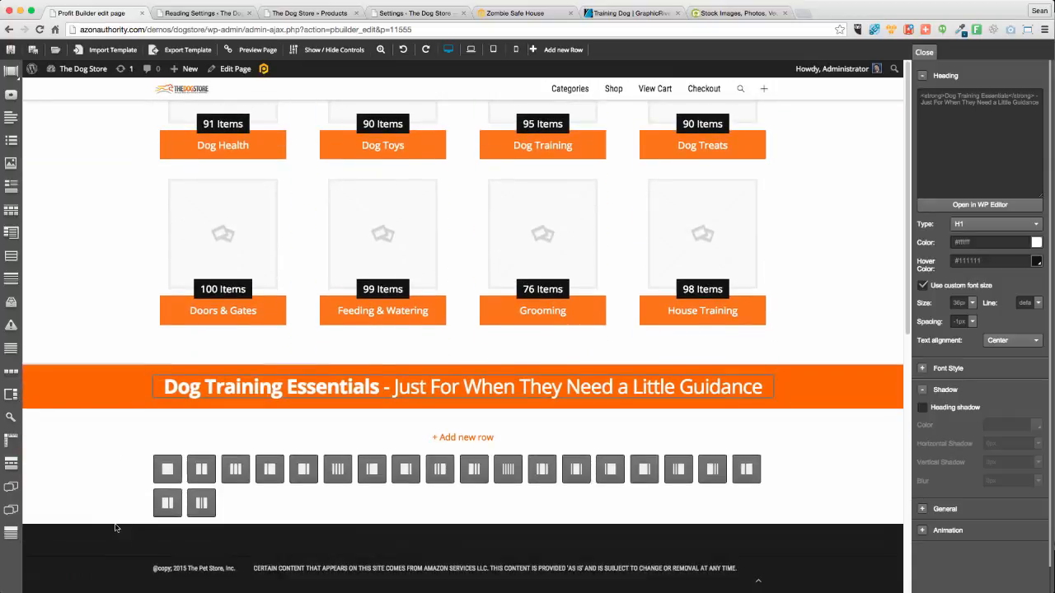
left_click(167, 469)
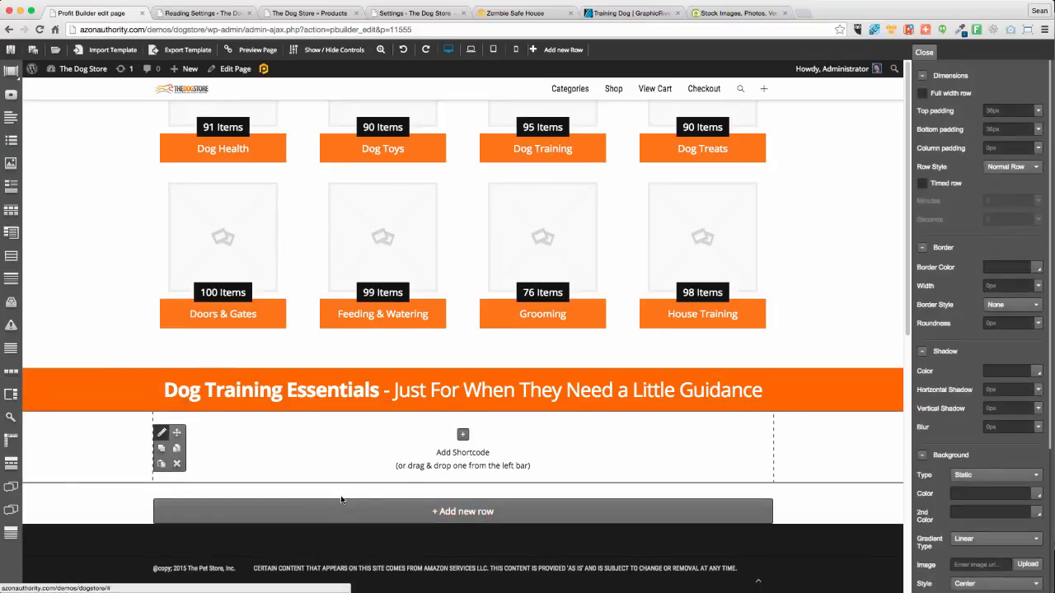
left_click(463, 434)
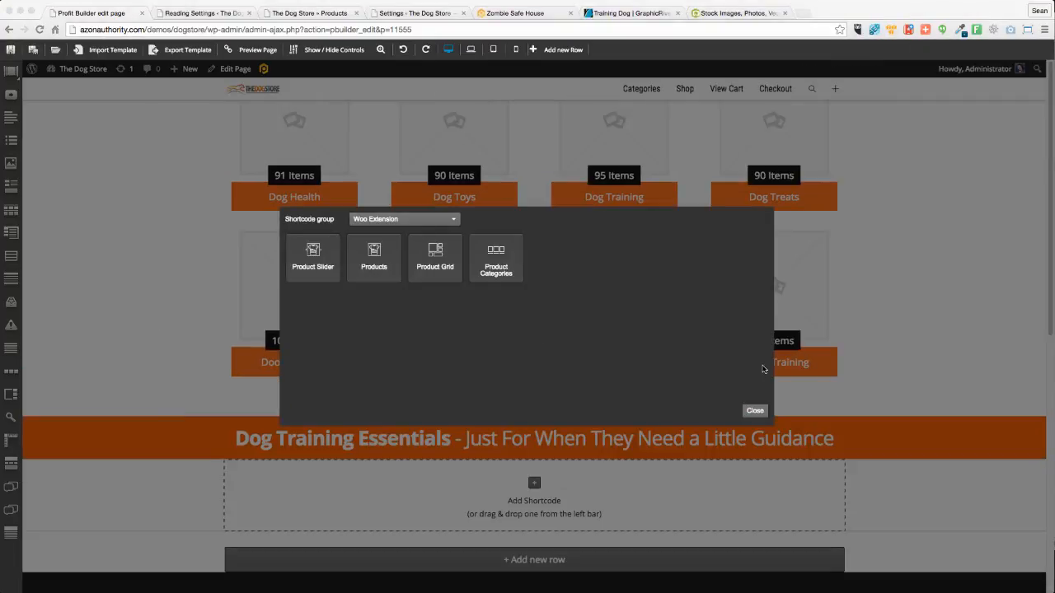
left_click(374, 257)
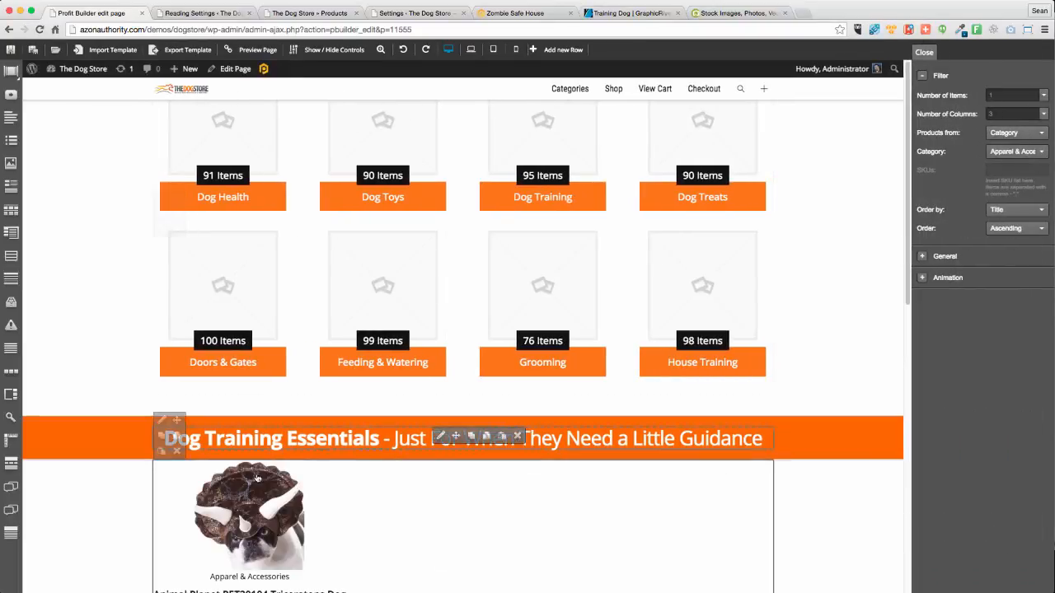
Set the products listing to the Dog Training category, 5 columns and 10 items
left_click(1014, 152)
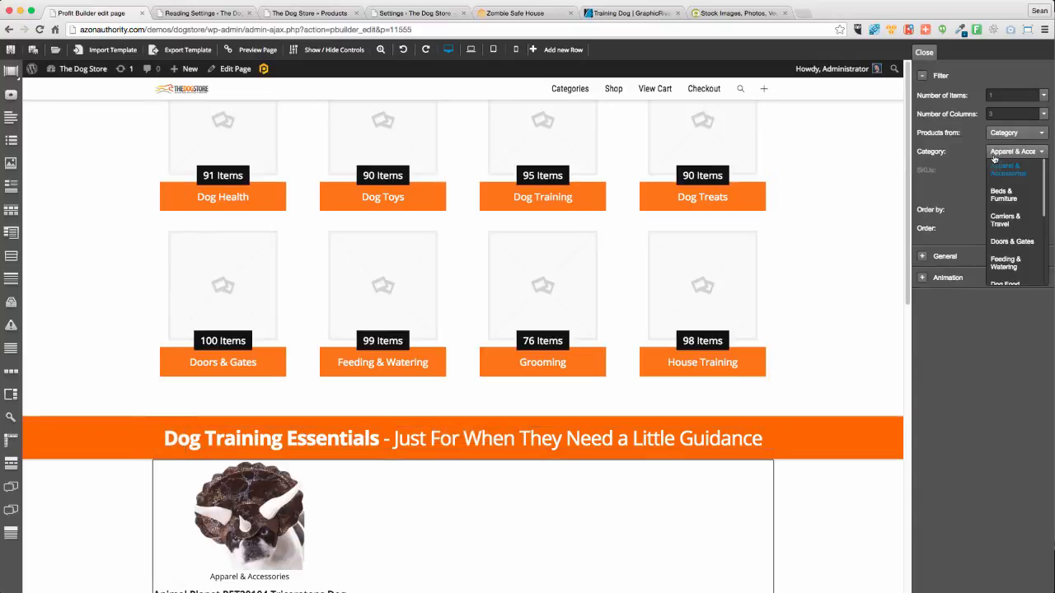
scroll(1009, 249, "down", 5)
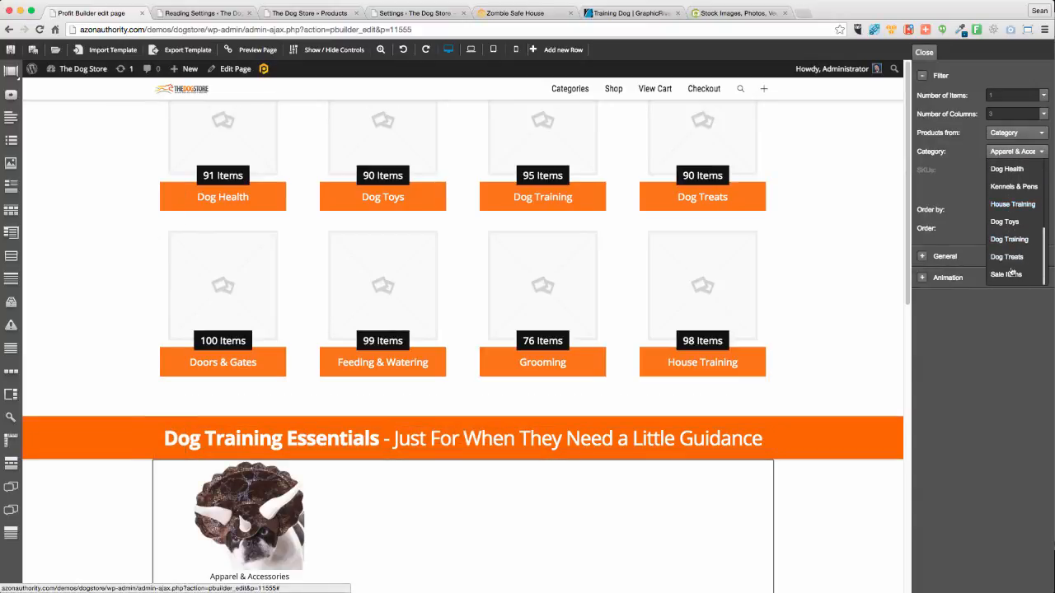
left_click(1019, 240)
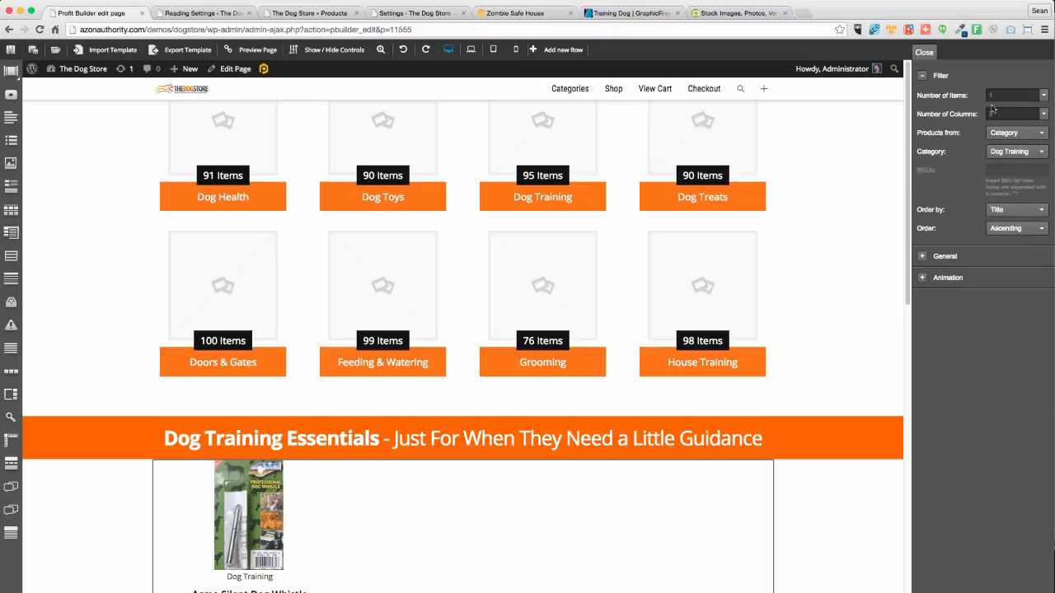
left_click_drag(1000, 100, 973, 96)
key("Tab")
type("5")
key("shift+Tab")
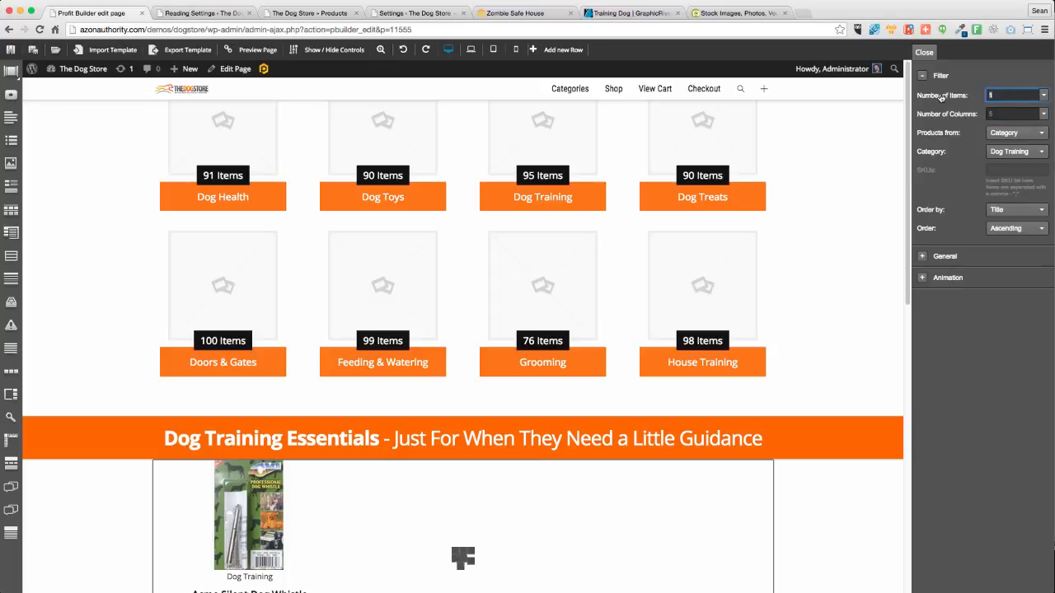
type("1")
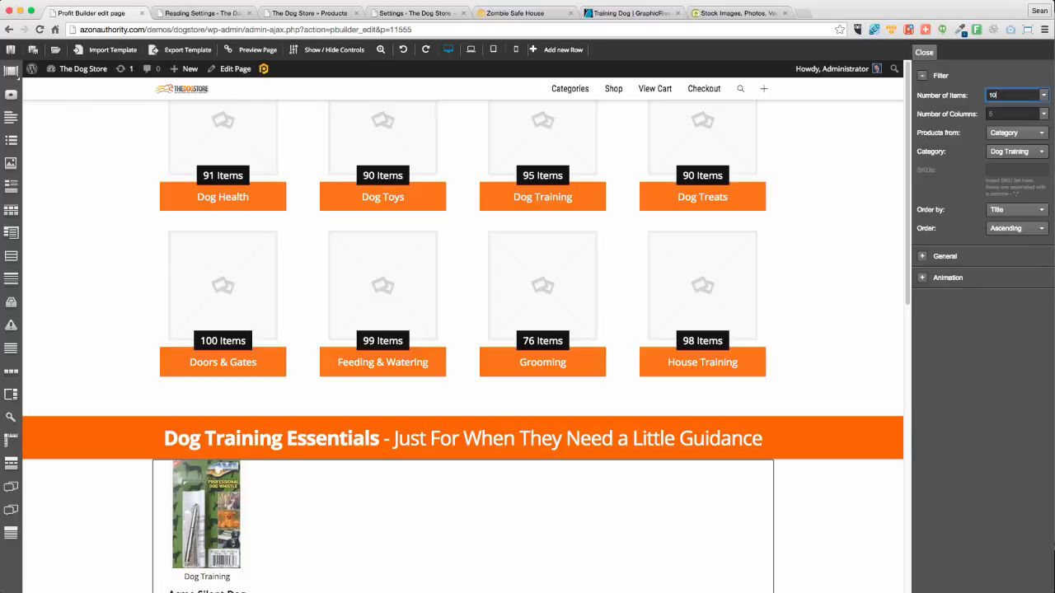
type("0")
scroll(798, 435, "down", 2)
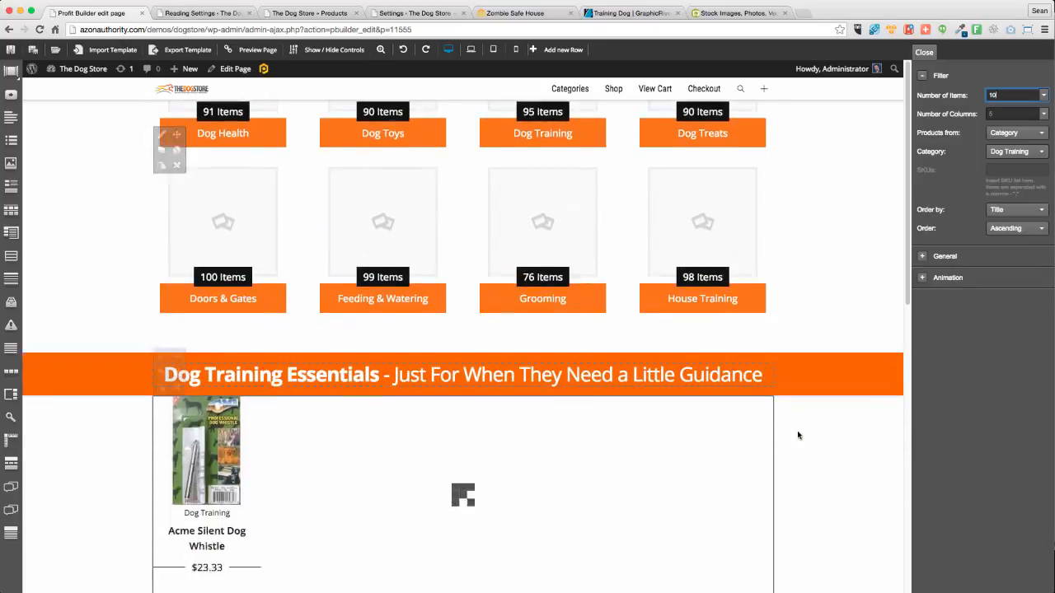
scroll(798, 435, "down", 3)
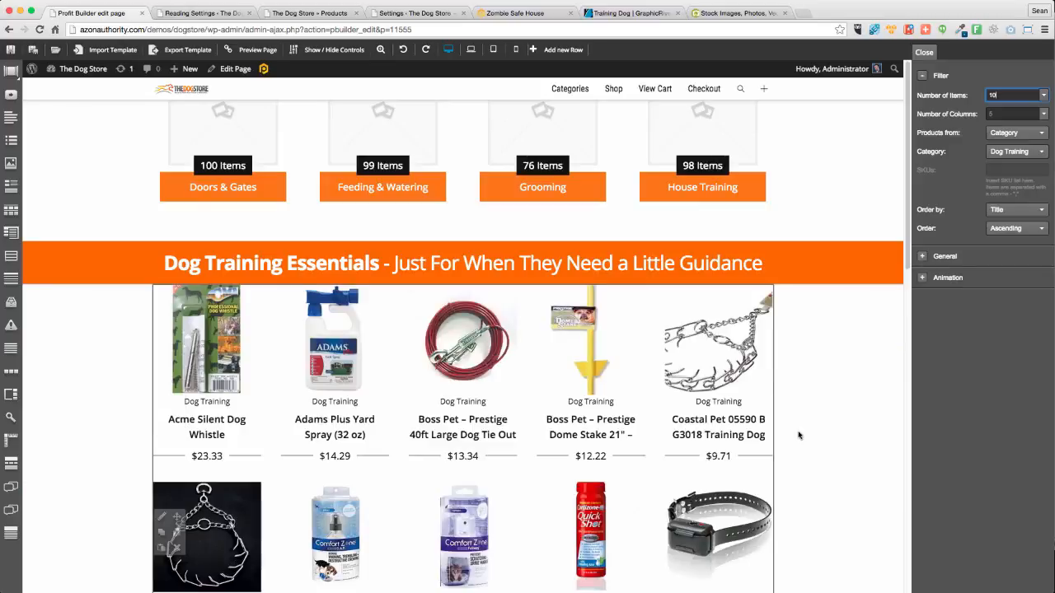
scroll(888, 443, "down", 5)
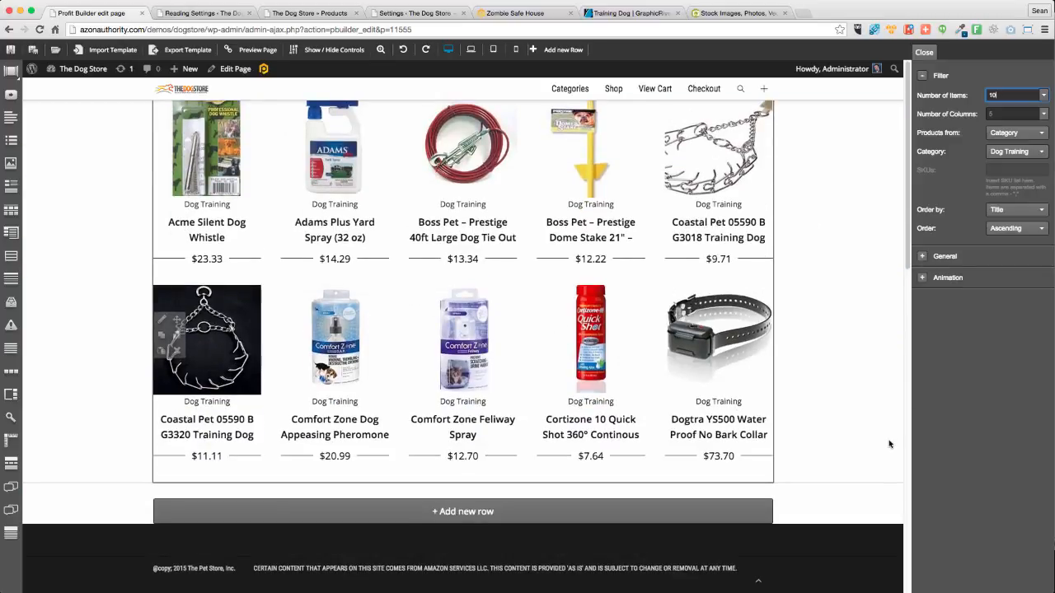
scroll(889, 445, "up", 4)
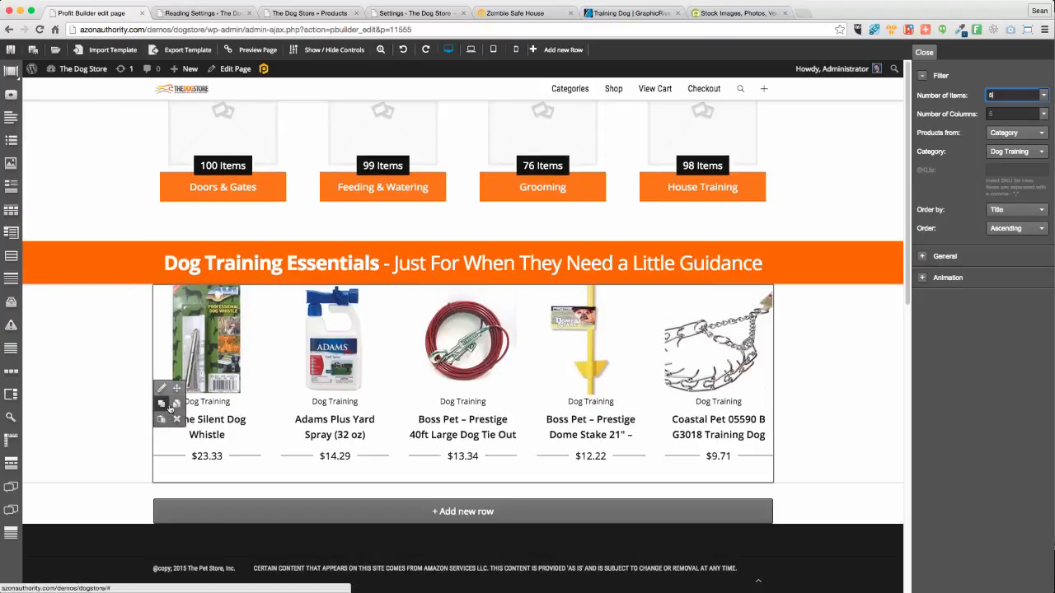
Set the product row's bottom padding to 0
left_click(162, 387)
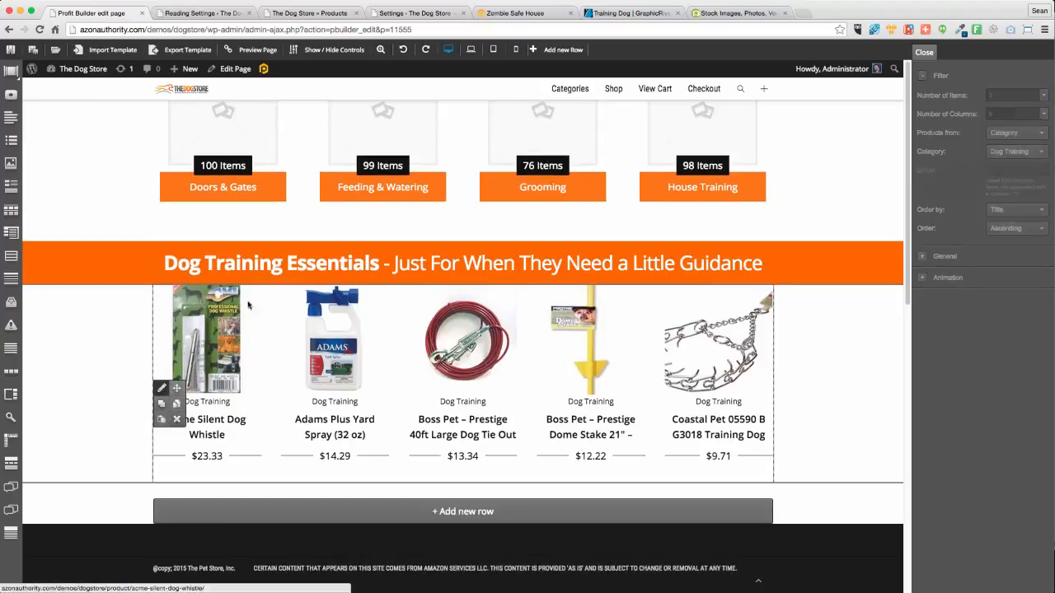
left_click(1009, 113)
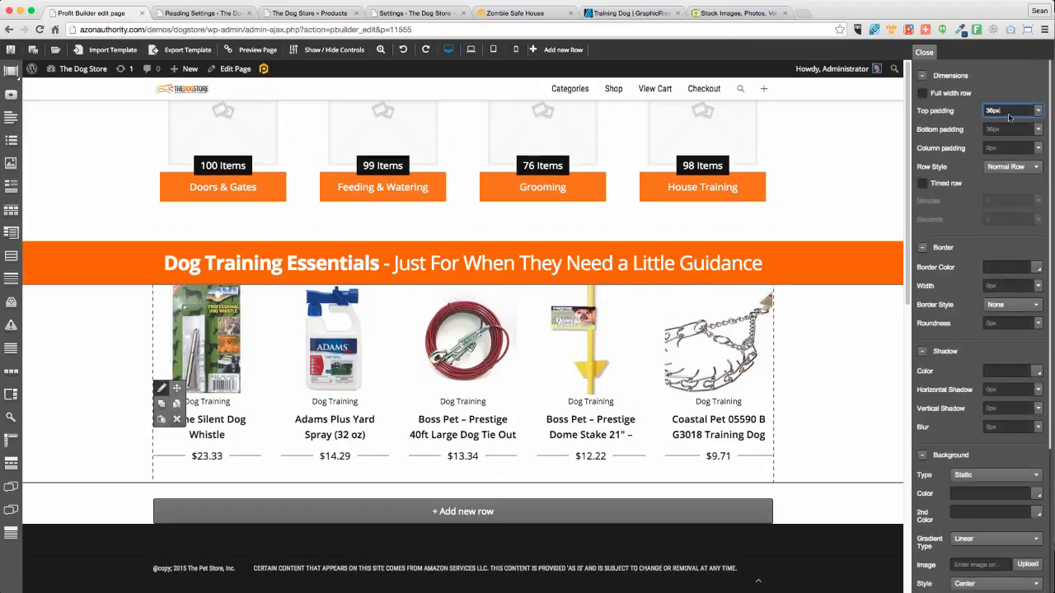
left_click(1012, 128)
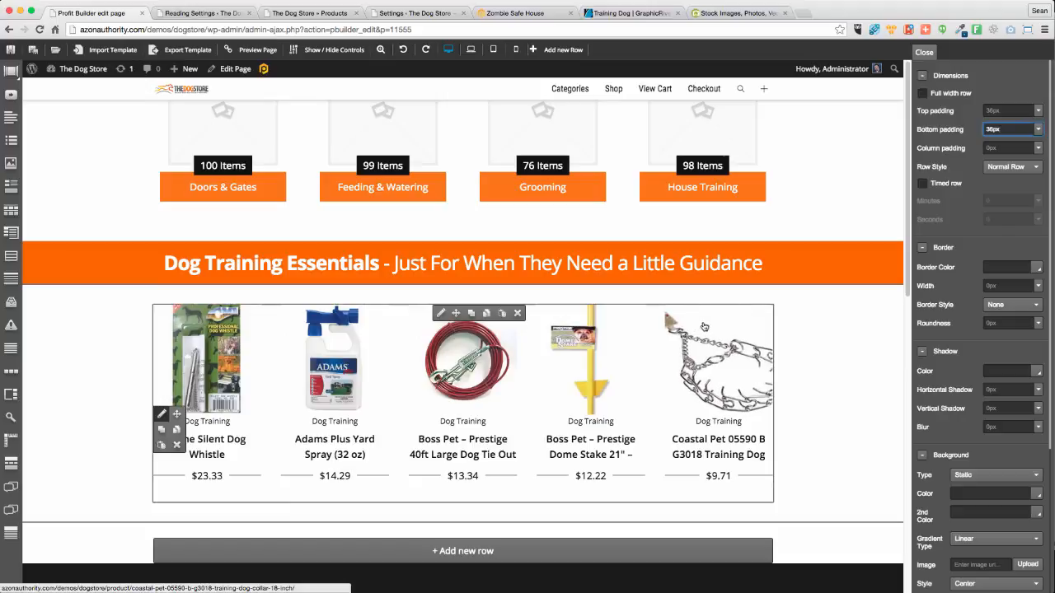
Duplicate the Dog Training Essentials heading row and move the copy below the product grid
scroll(113, 437, "up", 2)
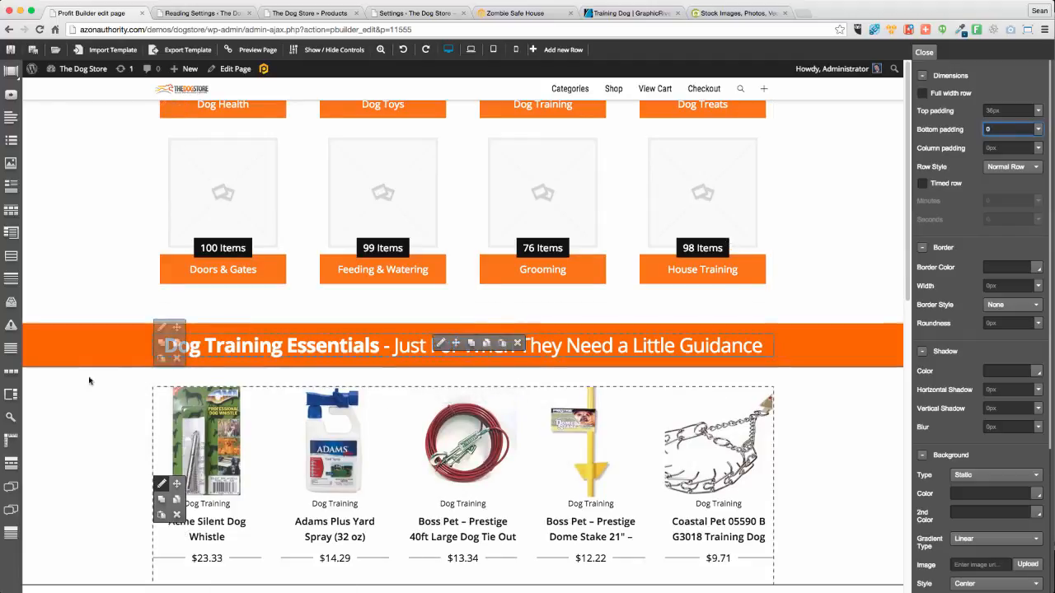
scroll(100, 396, "down", 3)
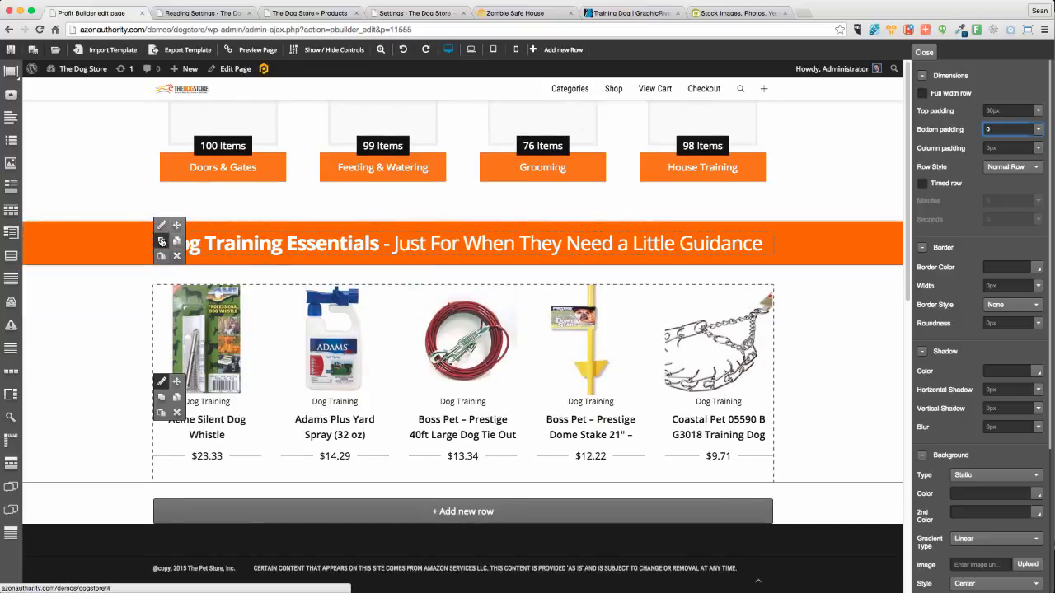
left_click(162, 240)
left_click_drag(176, 270, 188, 448)
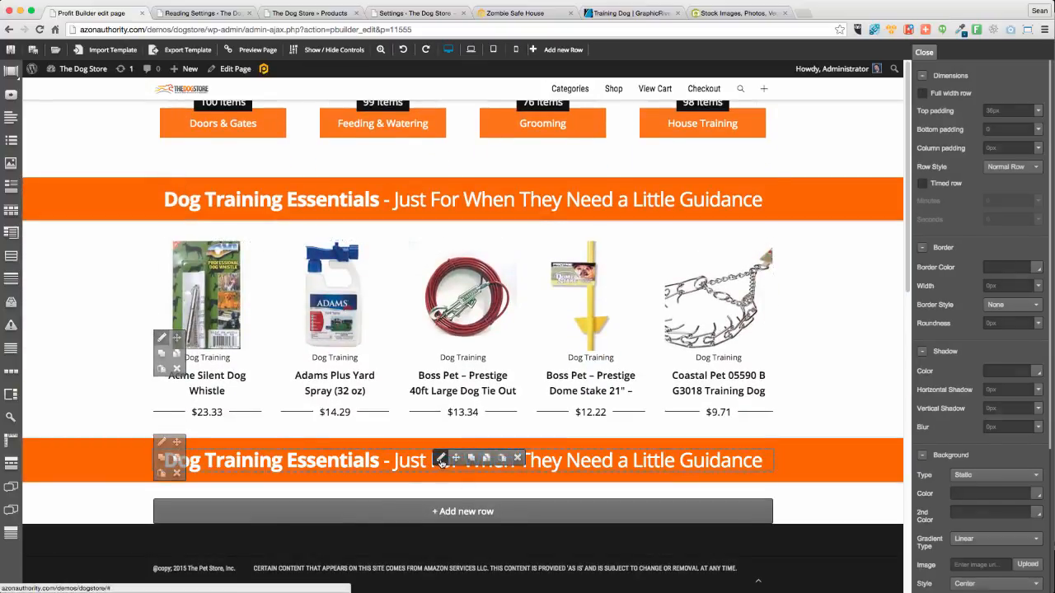
Retitle the copied heading 'Toys and Other Fun Stuff' in bold, with a tagline beginning 'Be...'
left_click(440, 458)
left_click(972, 203)
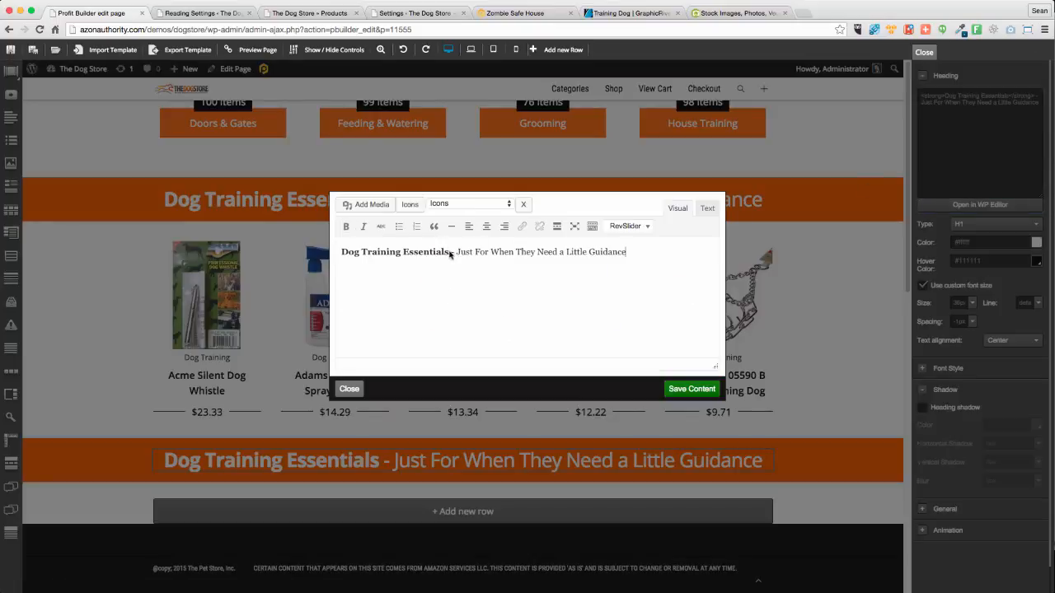
left_click_drag(450, 255, 303, 255)
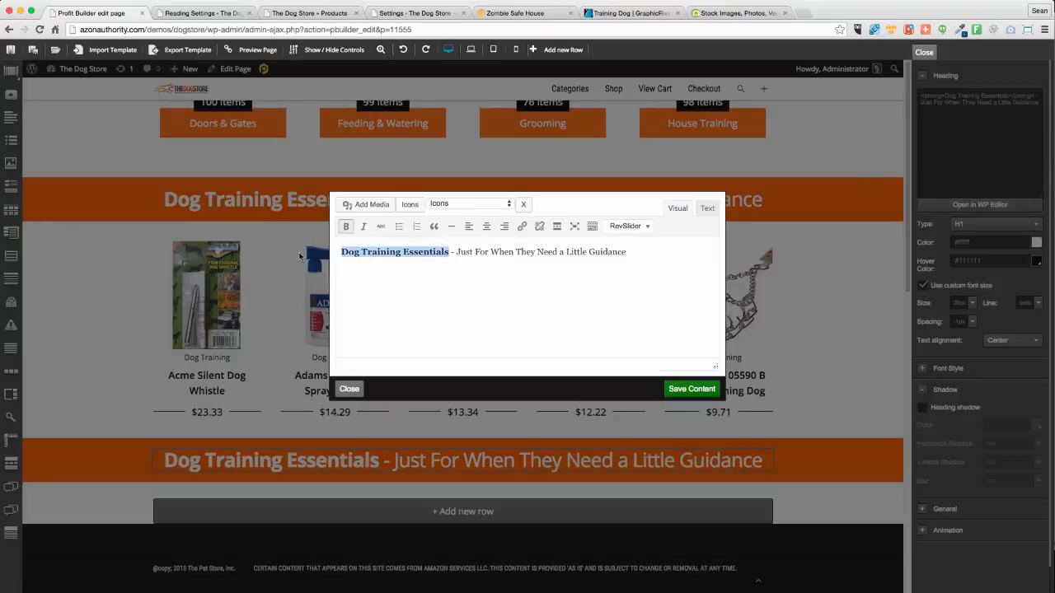
type("Toy")
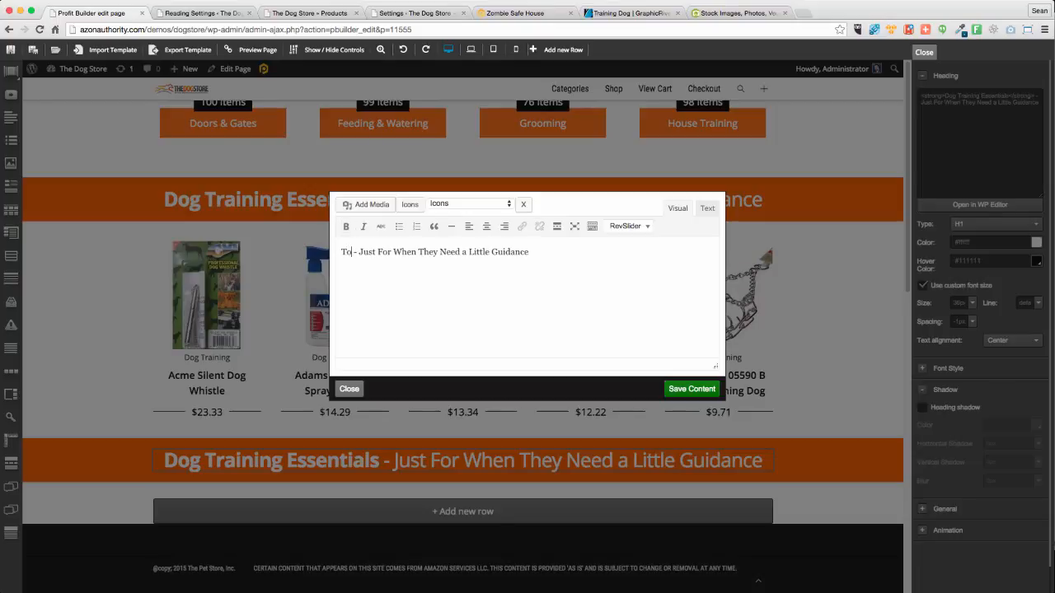
key("BackSpace")
type("s")
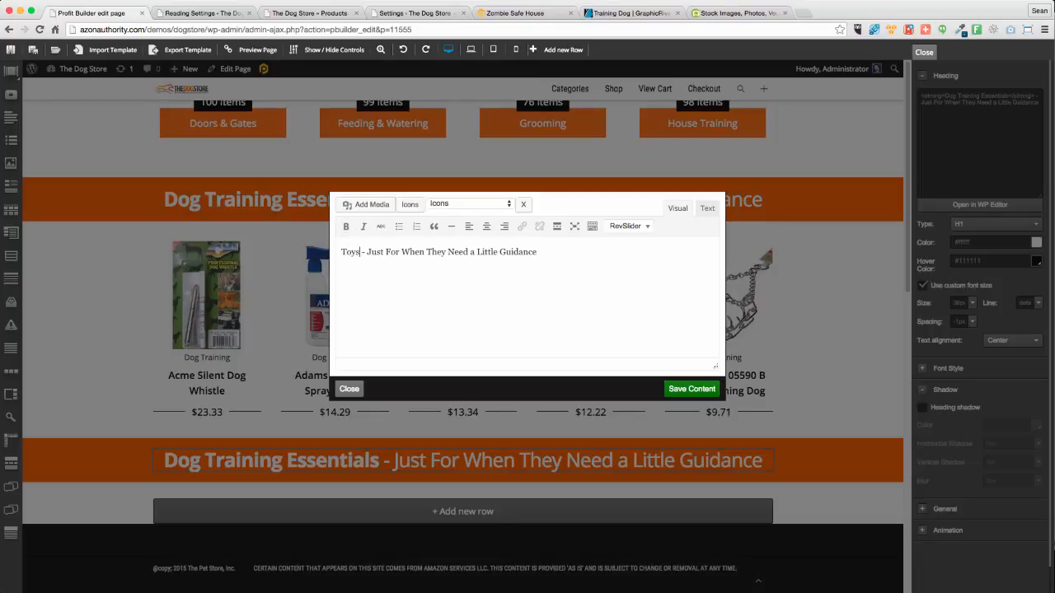
type("Other Fun St")
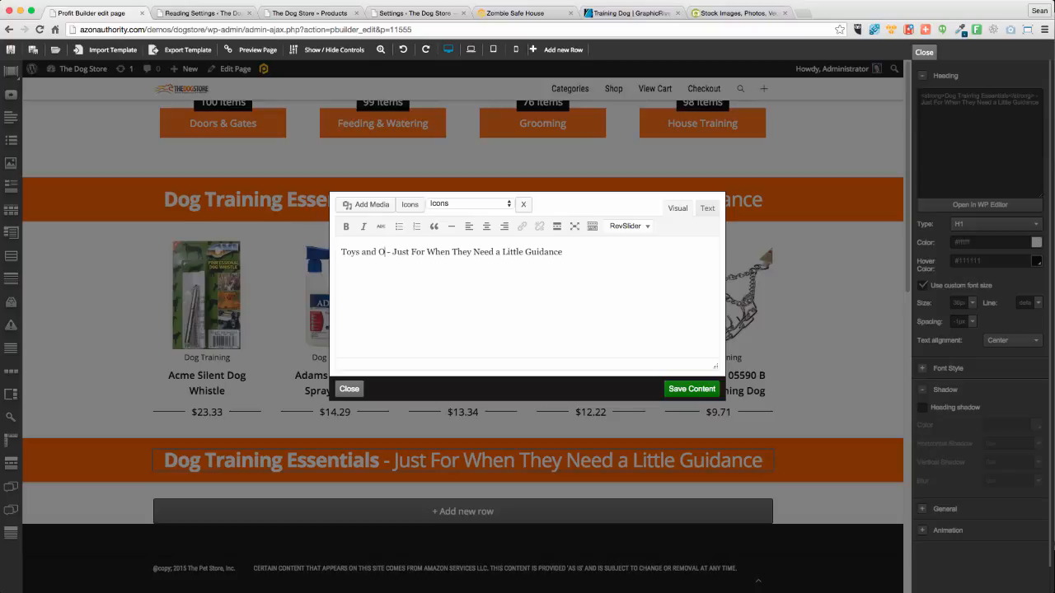
type("uff")
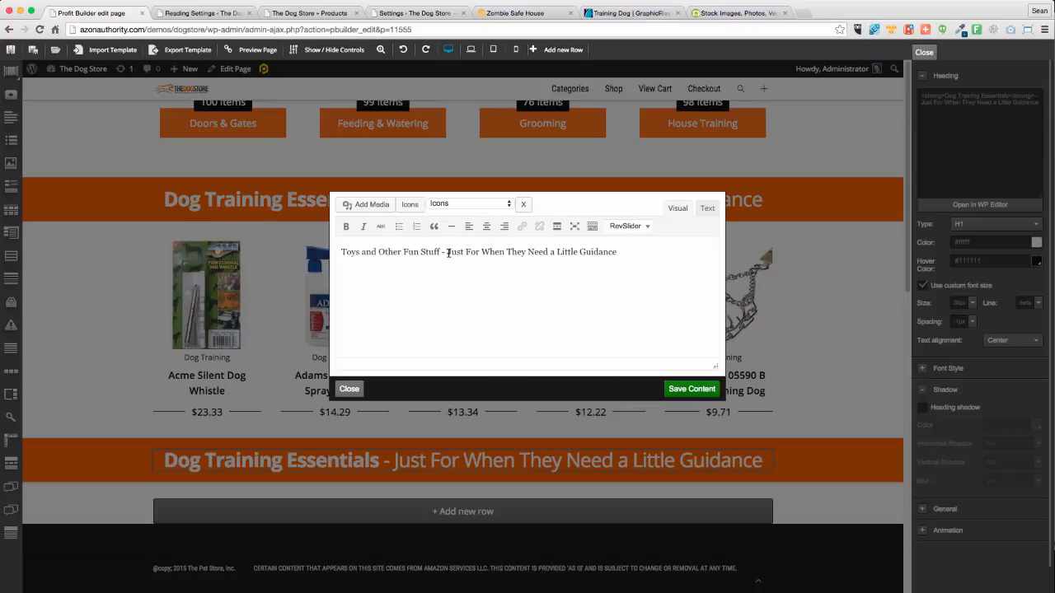
left_click_drag(448, 253, 638, 278)
type("Because")
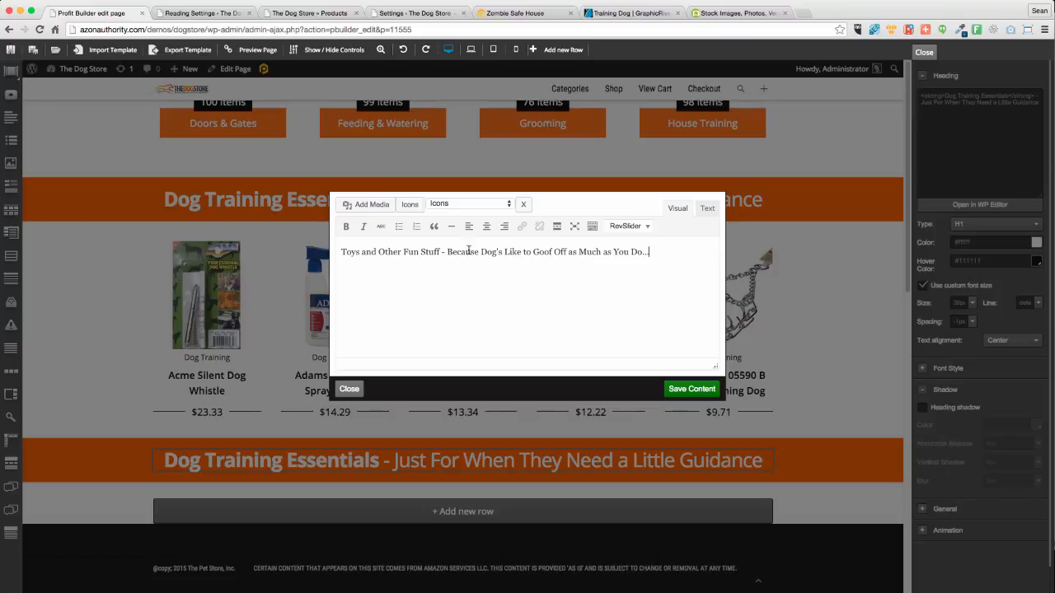
left_click_drag(426, 252, 341, 252)
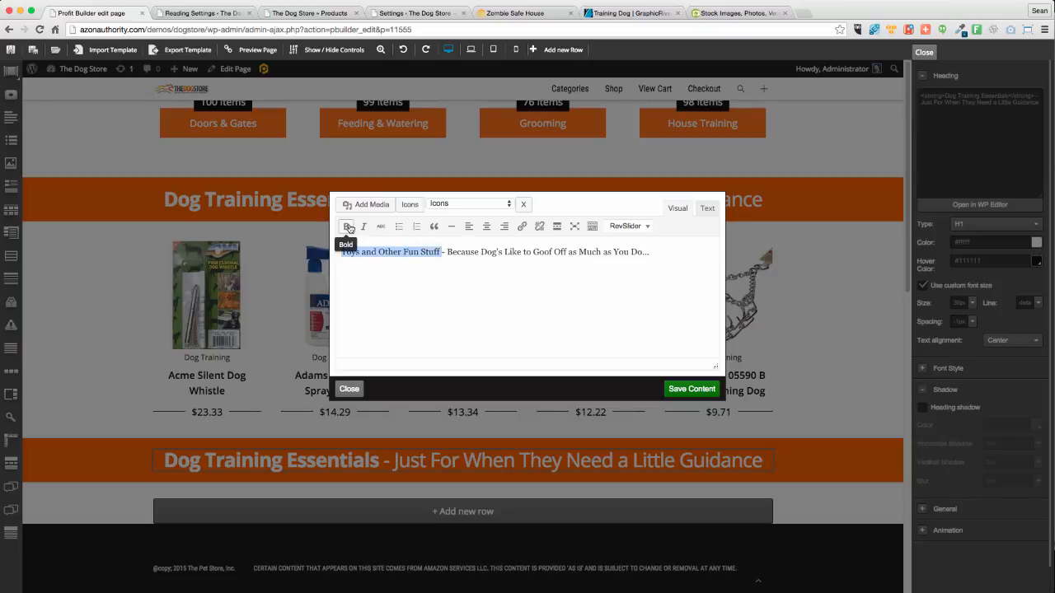
left_click(346, 226)
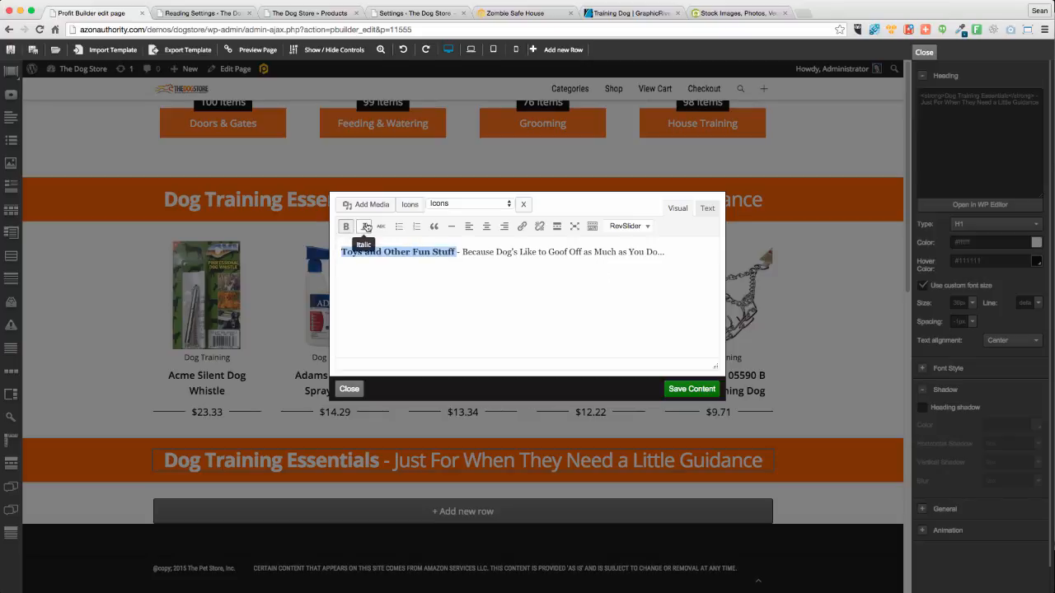
left_click(703, 390)
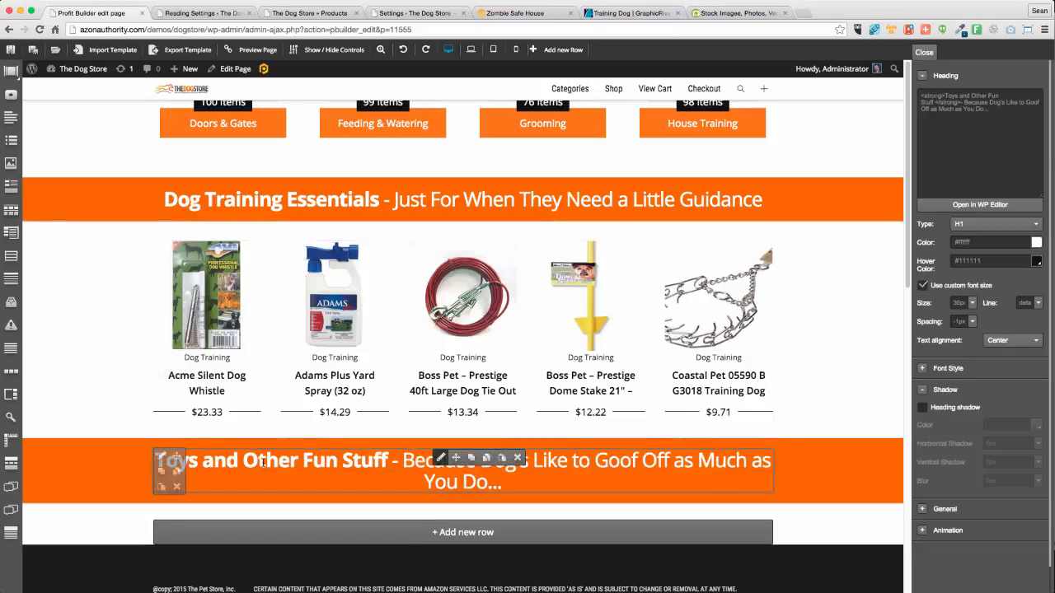
Change 'and' to '&' and delete 'Other' so the heading reads 'Toys & Fun Stuff'
left_click(987, 209)
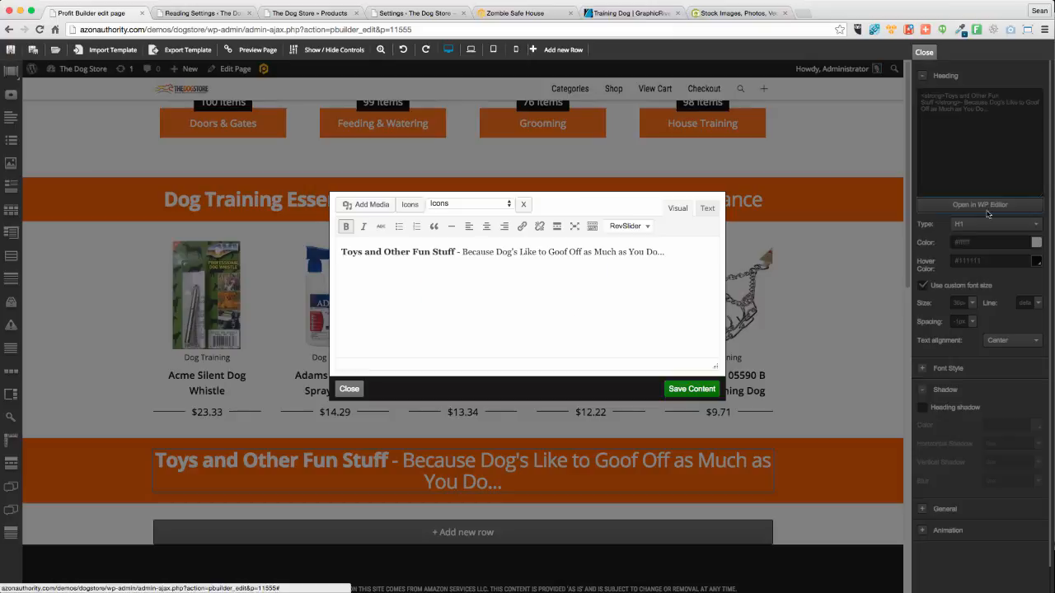
double_click(372, 254)
type("&")
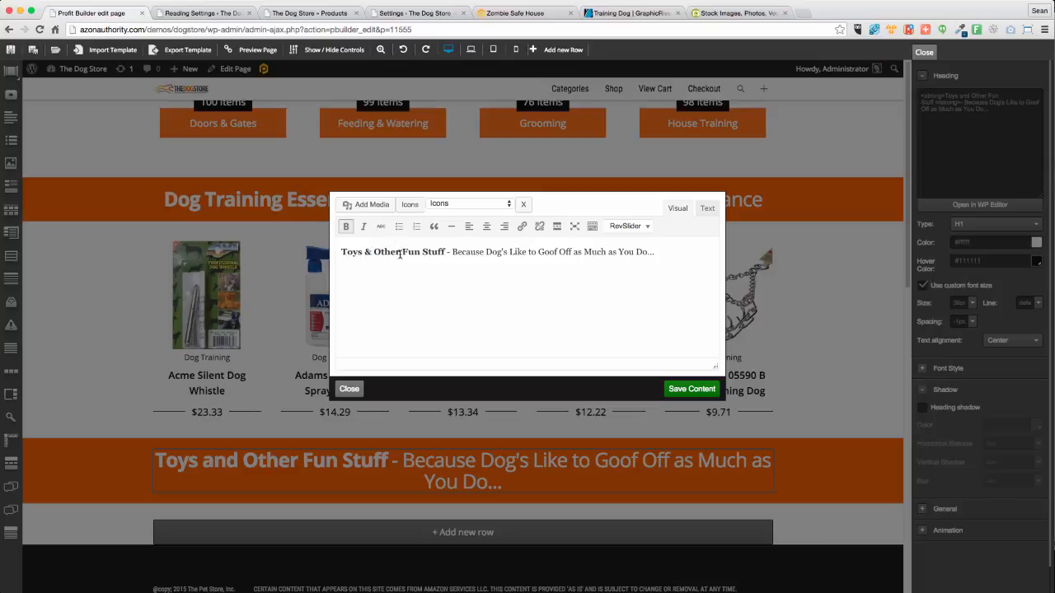
double_click(397, 253)
key("BackSpace")
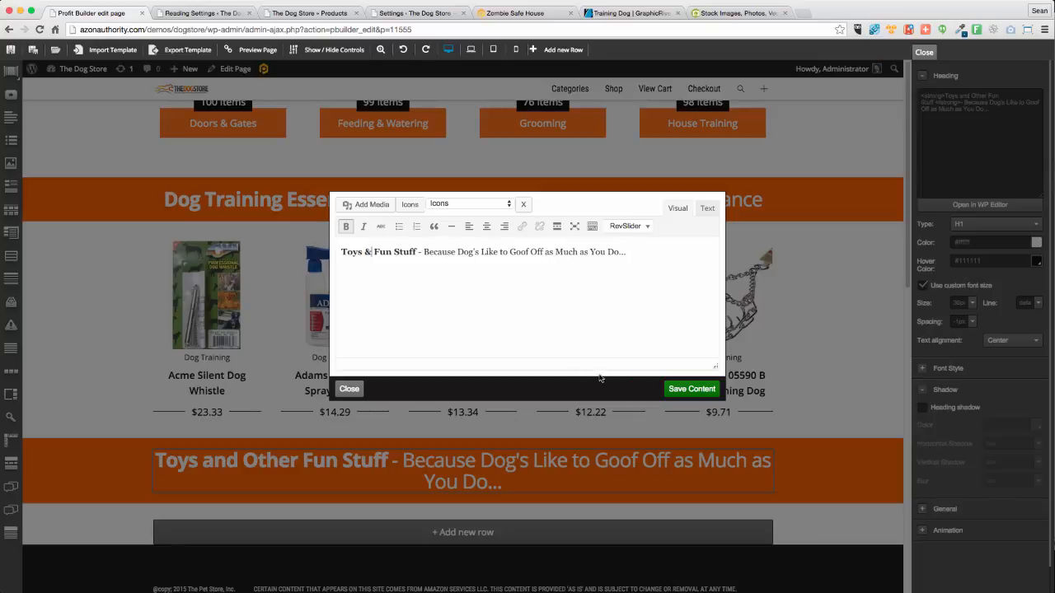
left_click(693, 388)
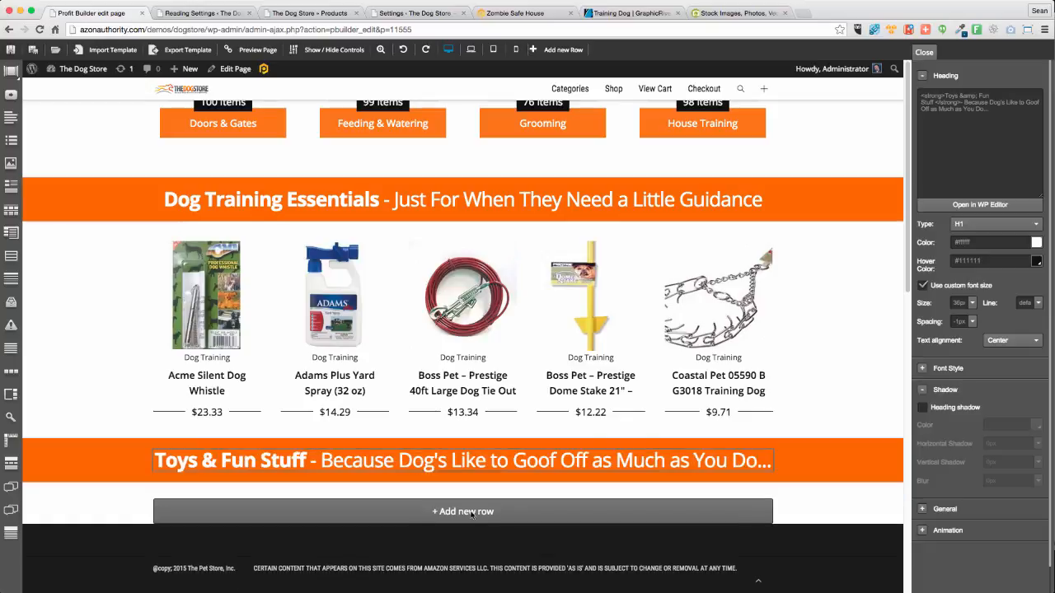
Add a one-column row with a PBTheme WooCommerce Products Slider below the Toys & Fun Stuff heading
left_click(440, 511)
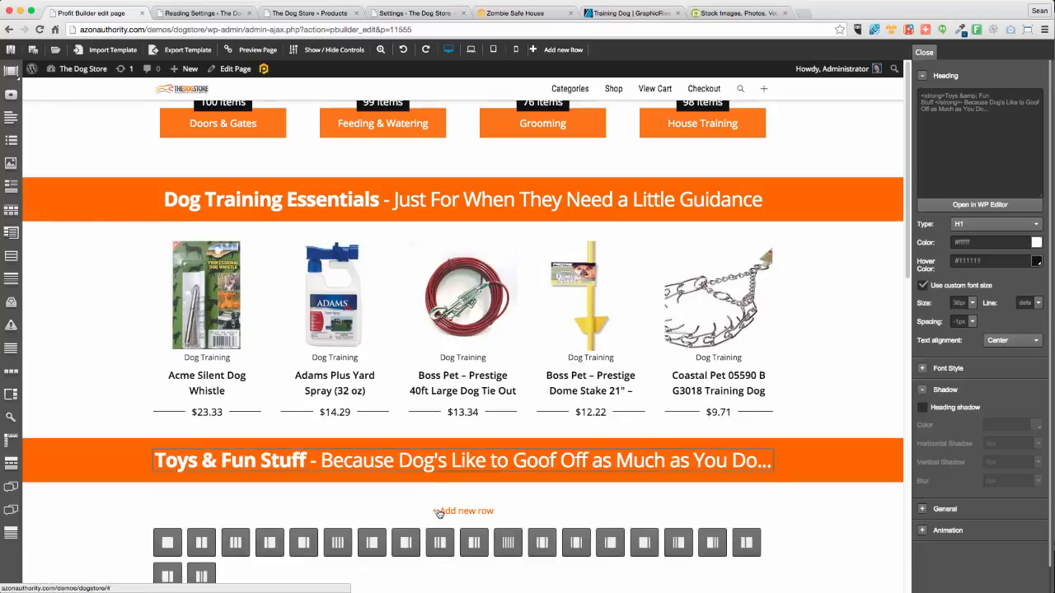
left_click(165, 543)
left_click(456, 507)
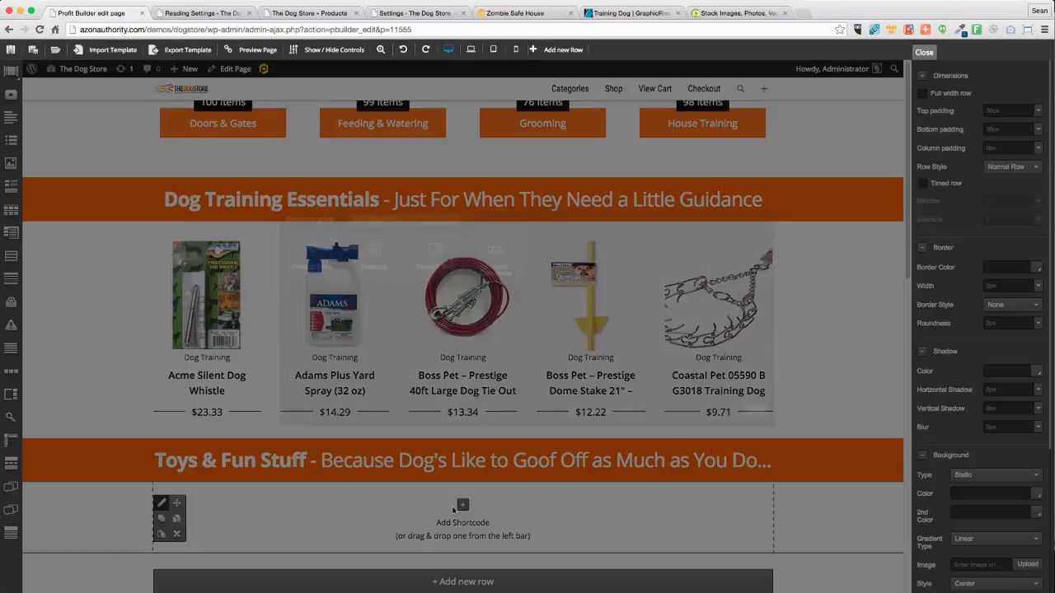
left_click(395, 221)
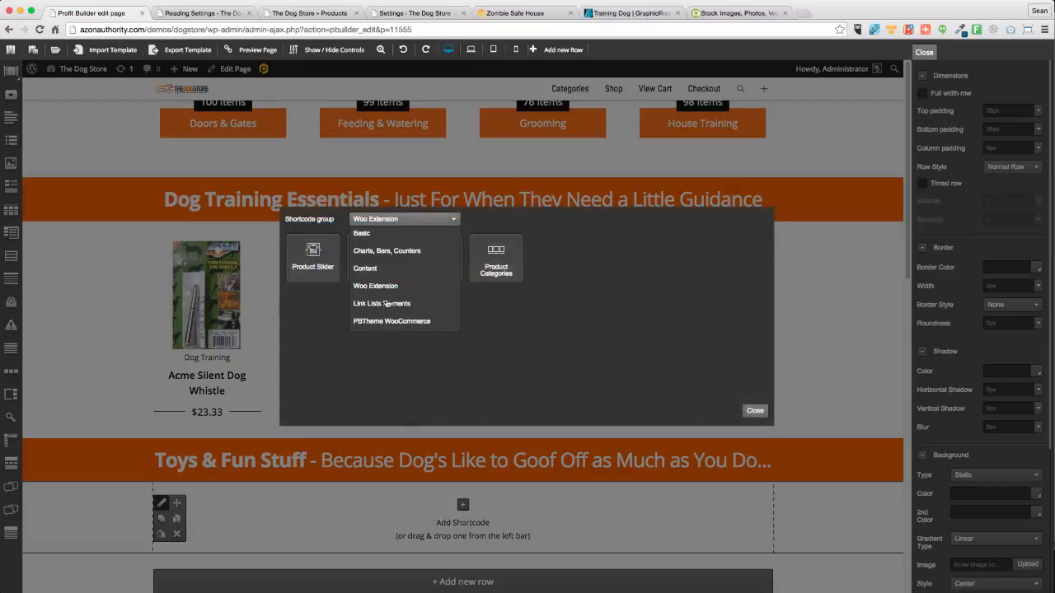
left_click(368, 320)
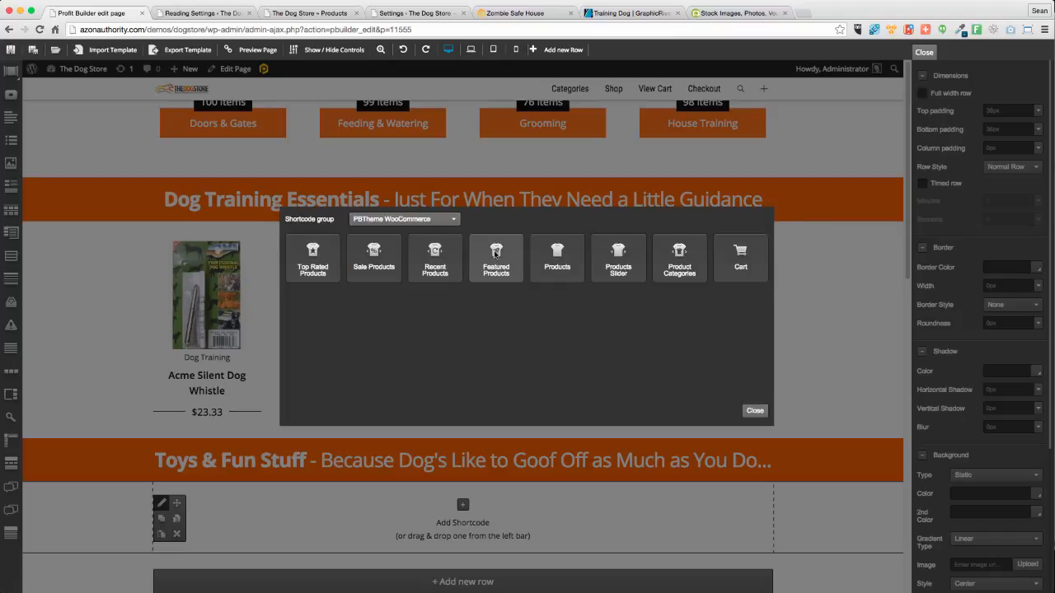
left_click(624, 262)
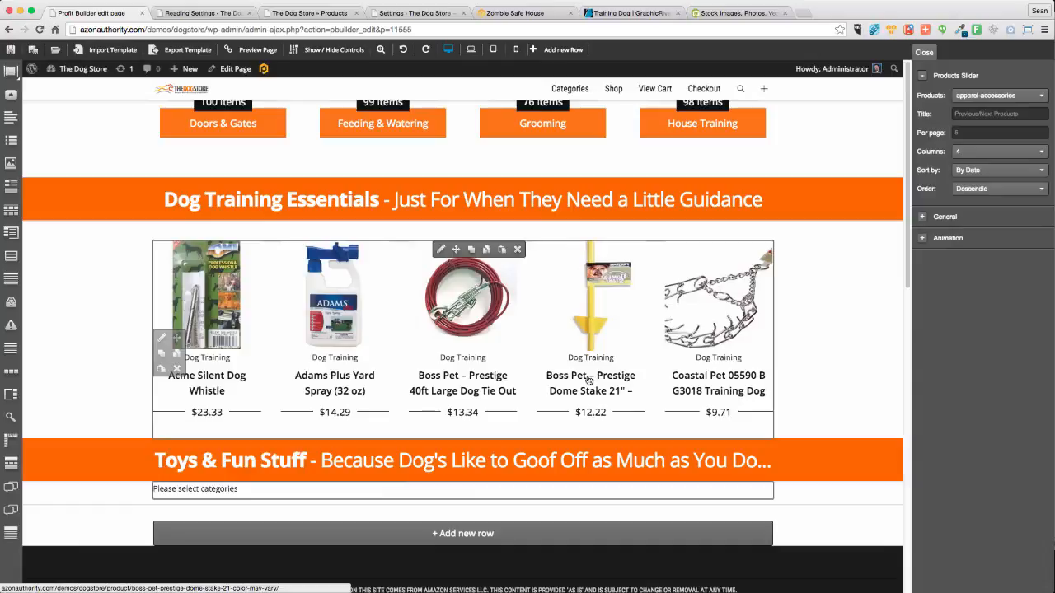
Set the slider to dog-toys products, 4 per page, sorted by Random
left_click(994, 96)
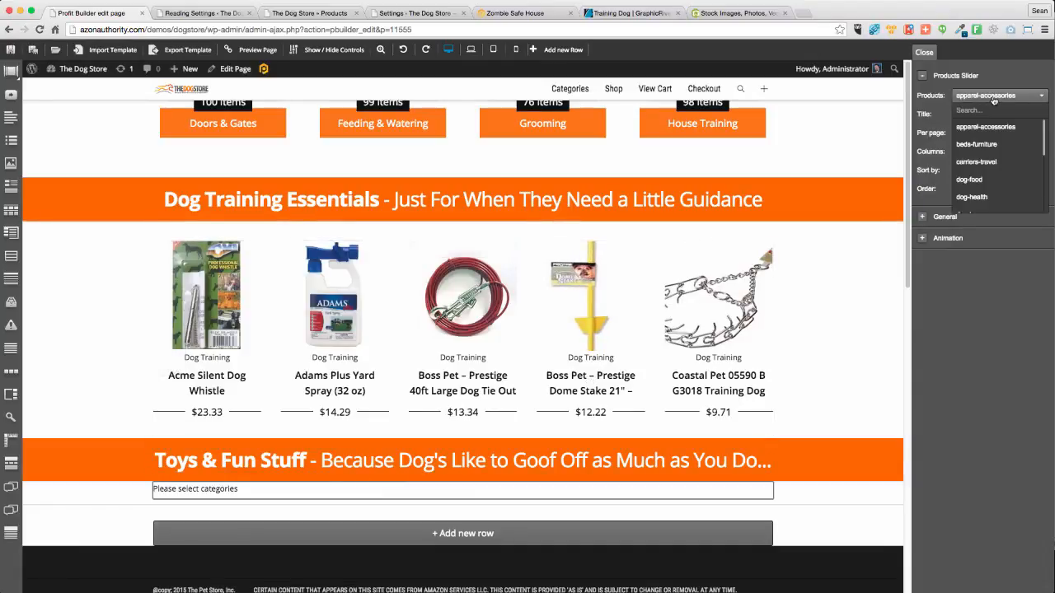
scroll(1009, 177, "down", 5)
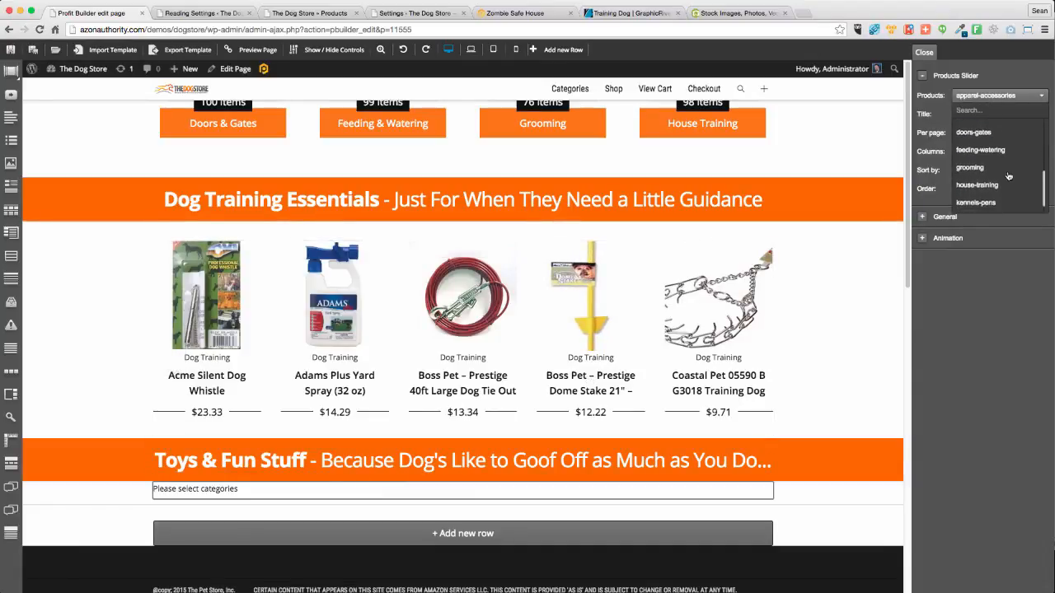
scroll(1008, 175, "up", 5)
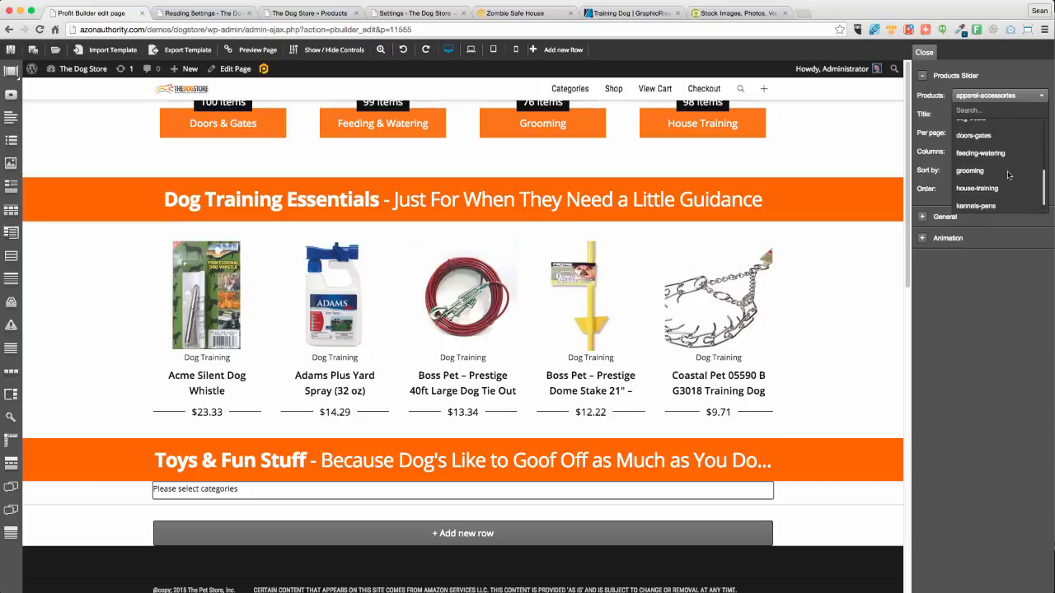
scroll(989, 185, "up", 1)
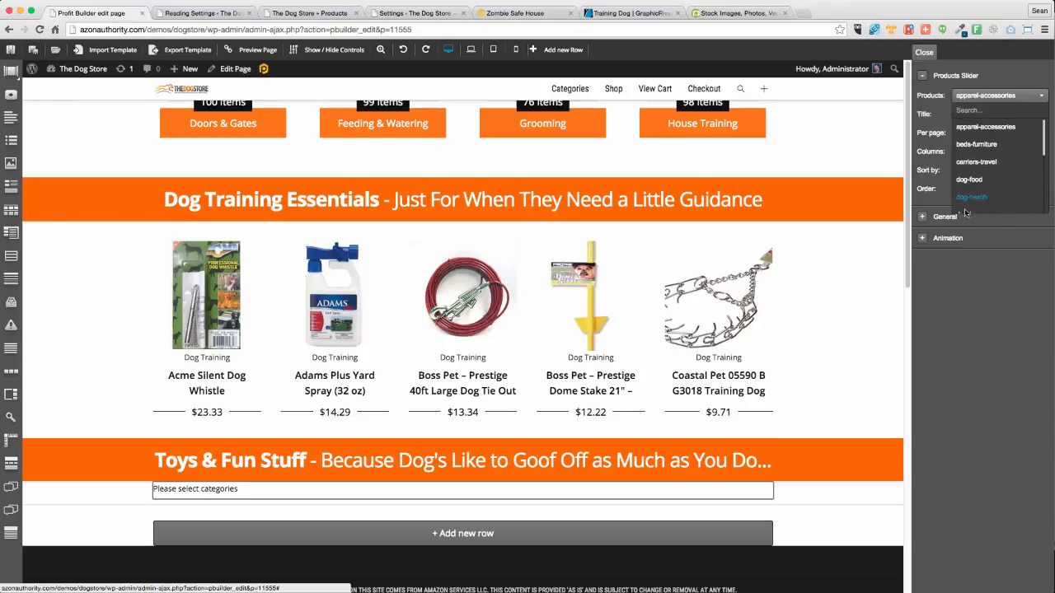
scroll(1039, 160, "down", 1)
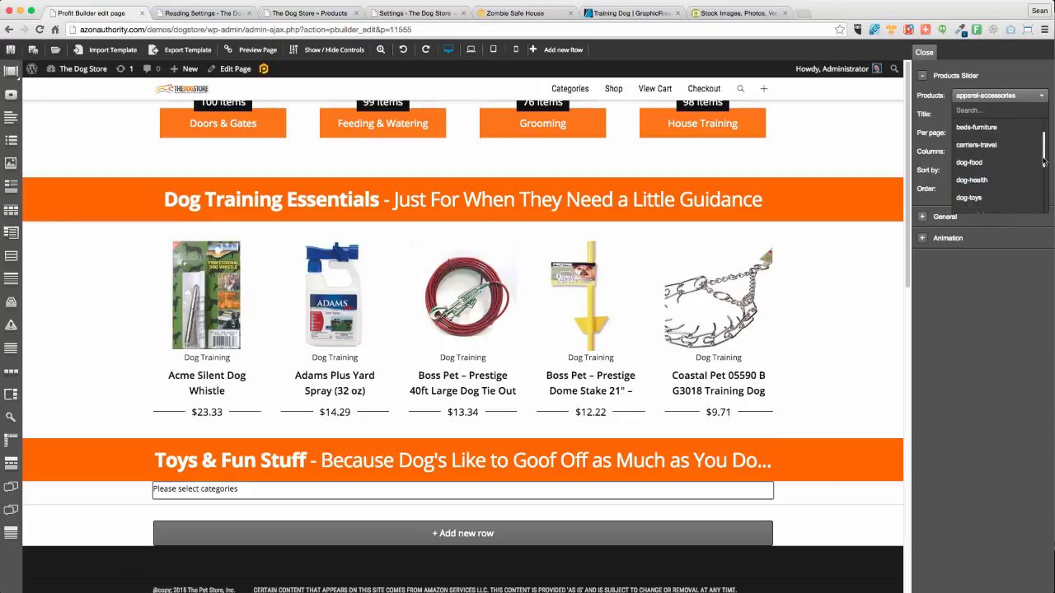
left_click(973, 204)
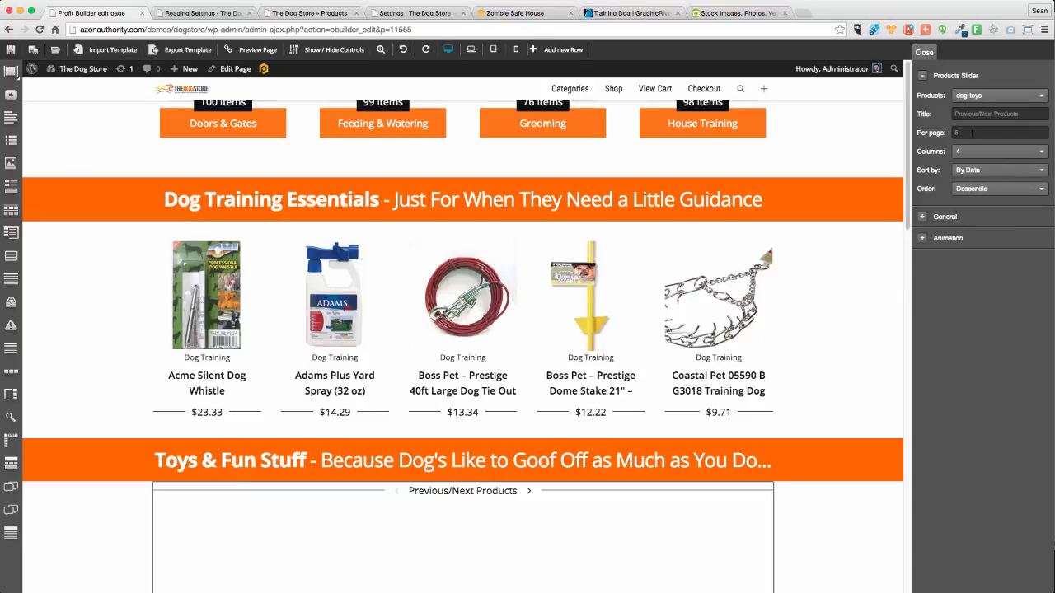
scroll(674, 263, "down", 4)
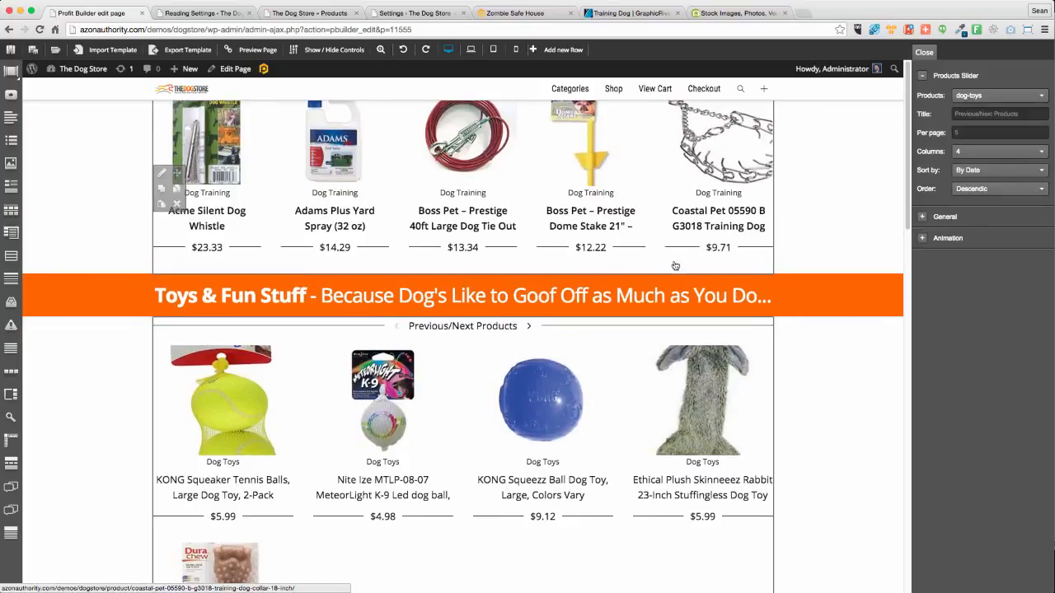
scroll(674, 267, "down", 2)
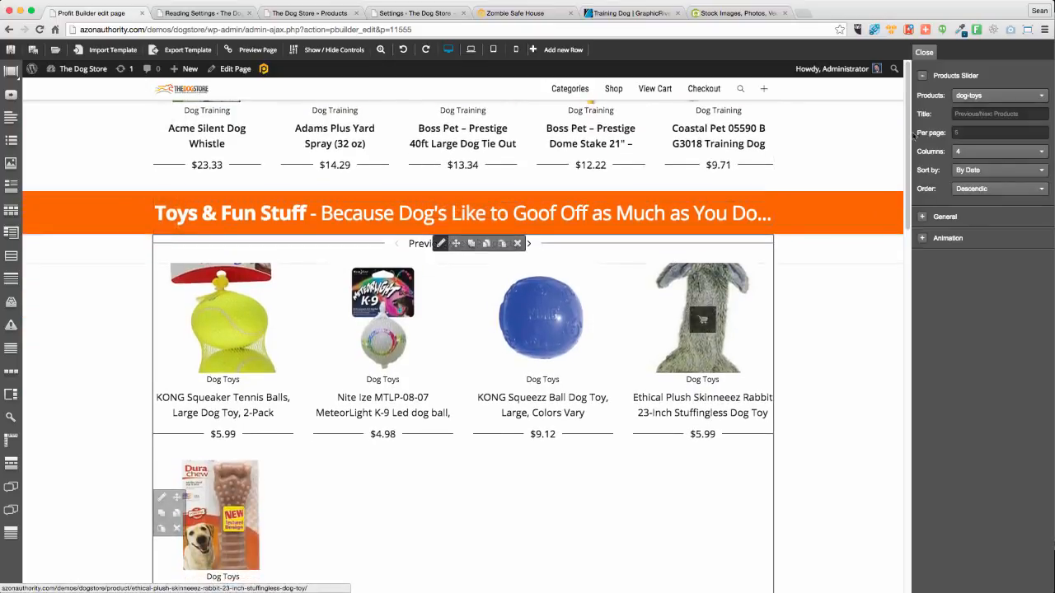
left_click(966, 155)
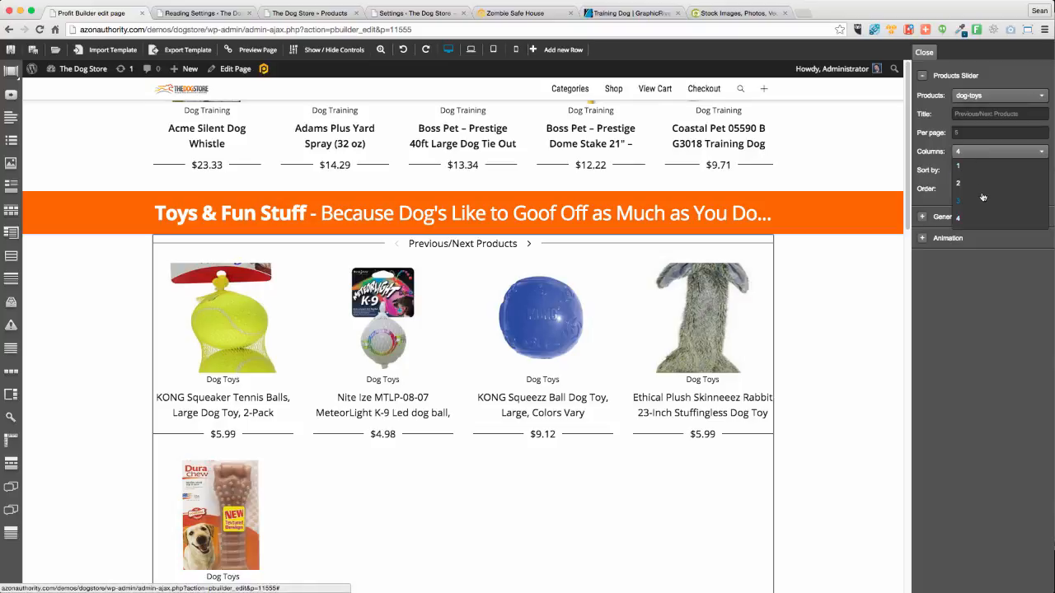
left_click(962, 132)
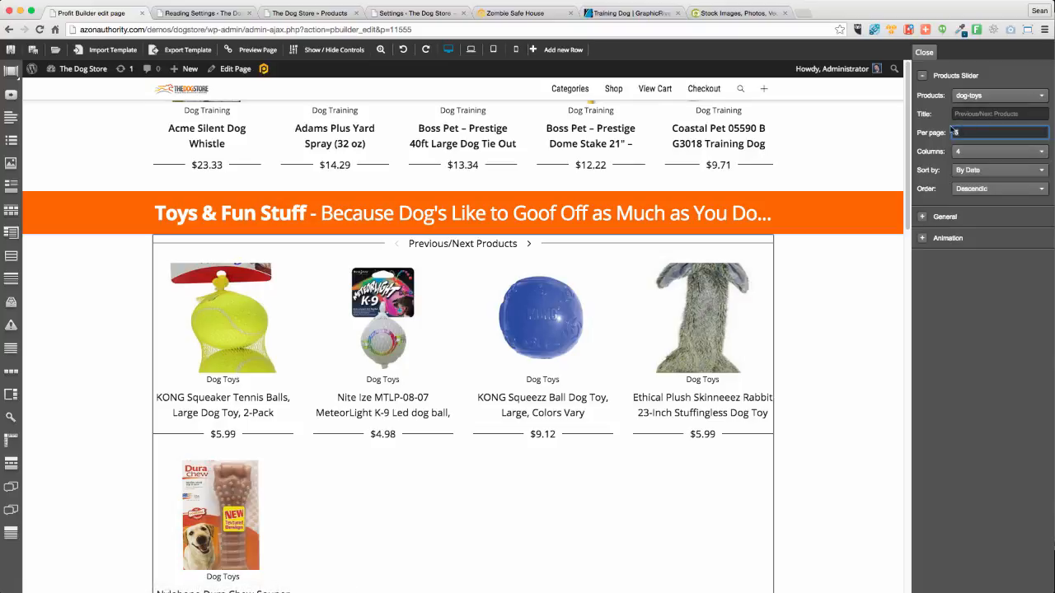
left_click(978, 171)
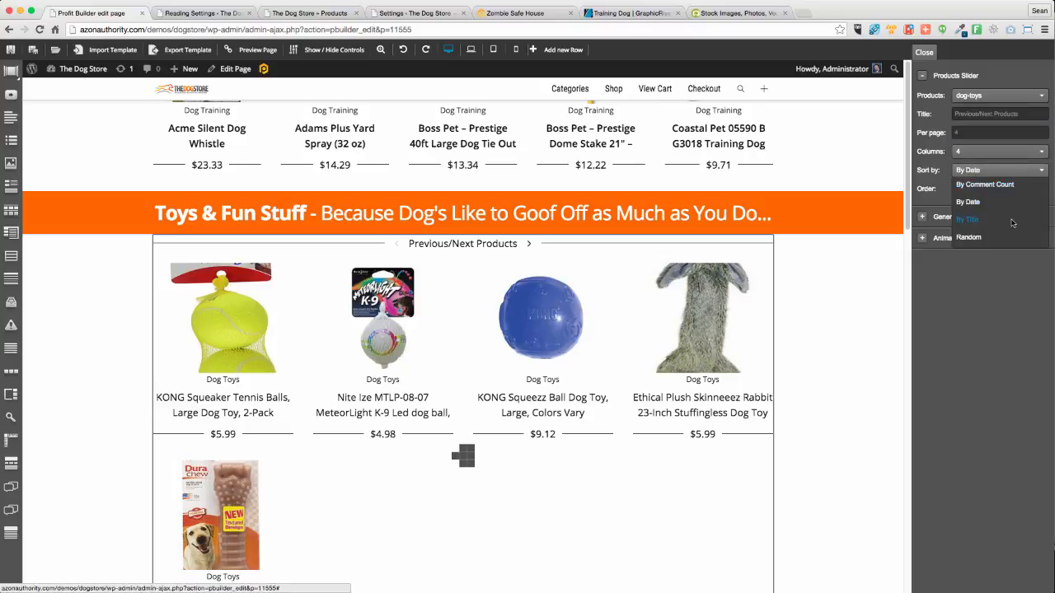
left_click(989, 237)
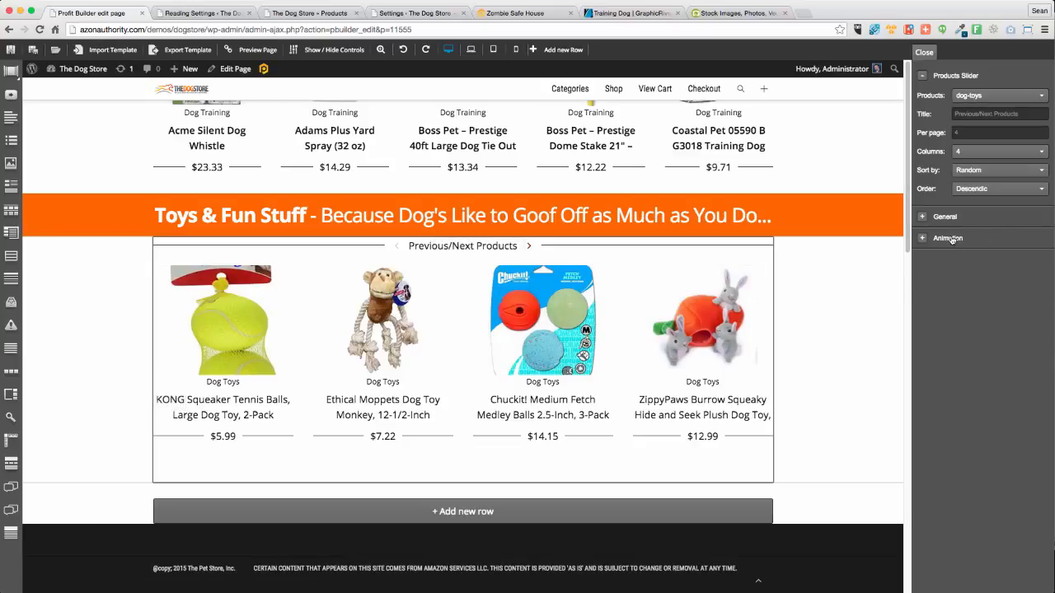
triple_click(994, 113)
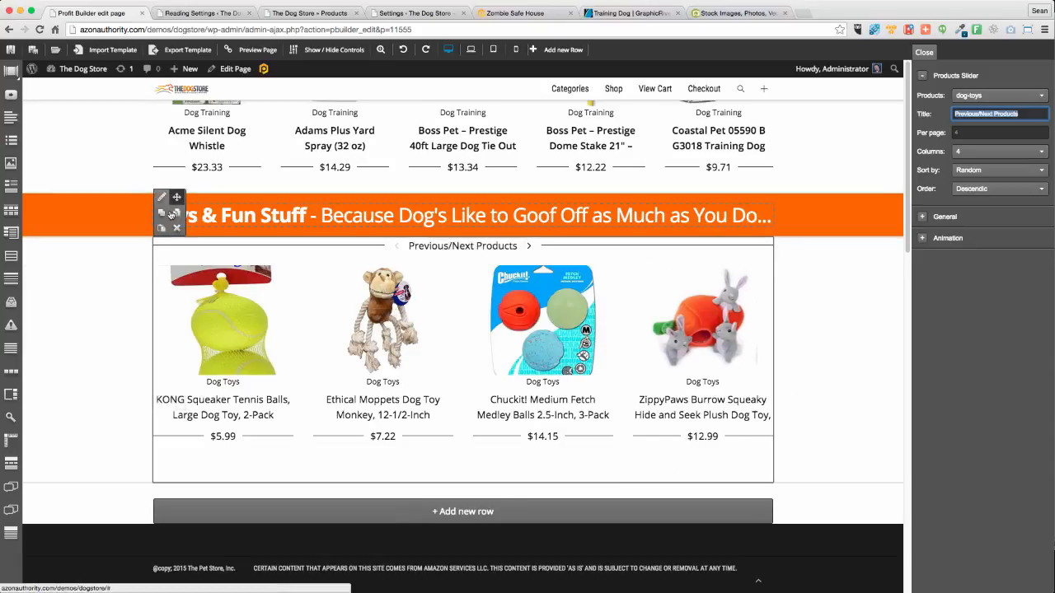
Duplicate the Toys & Fun Stuff heading row and move the copy below the toys slider
left_click(171, 214)
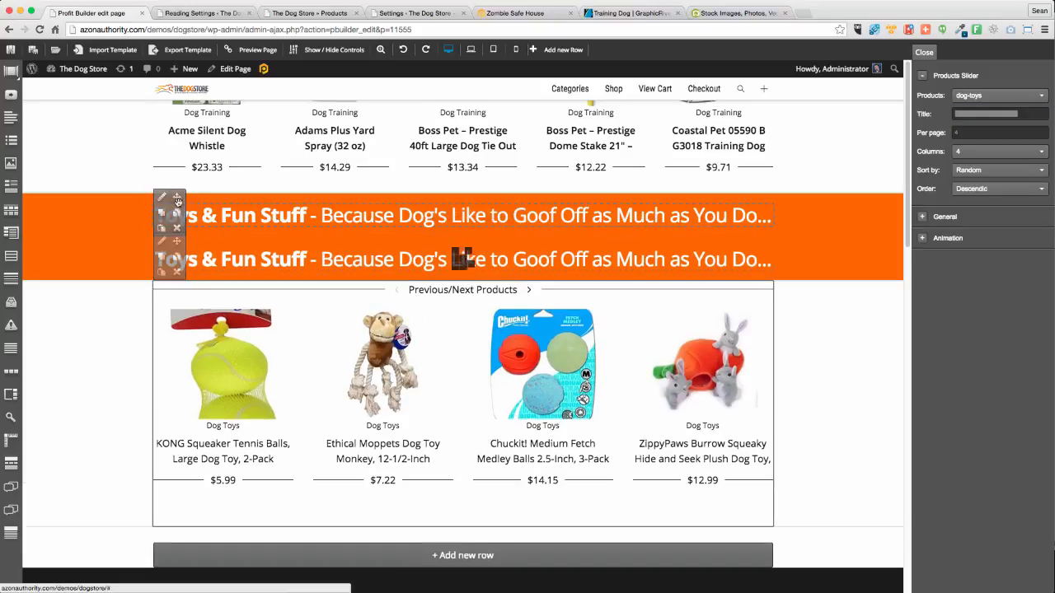
left_click_drag(178, 201, 196, 437)
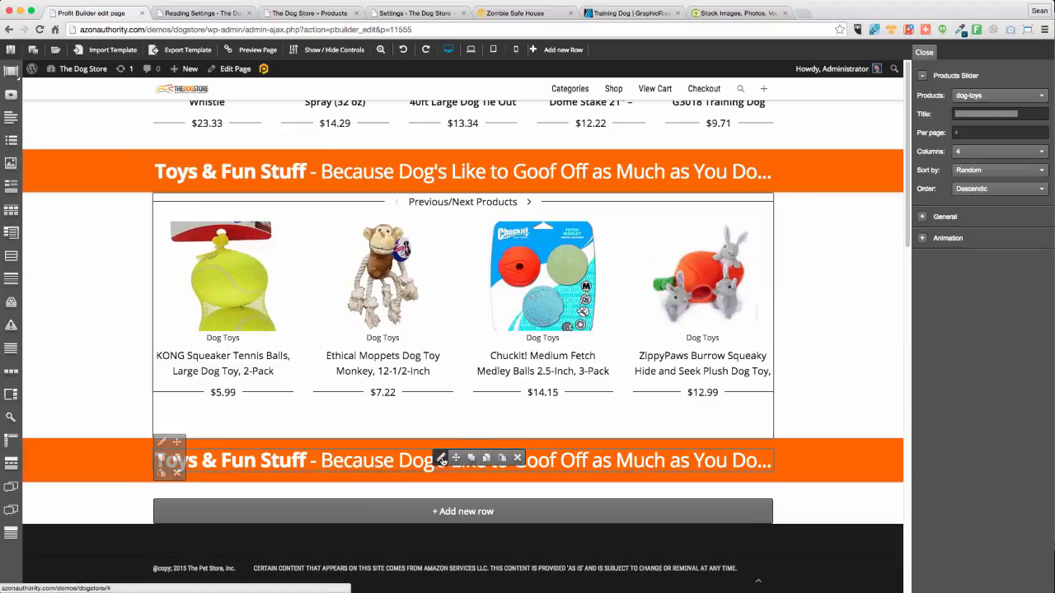
left_click(442, 458)
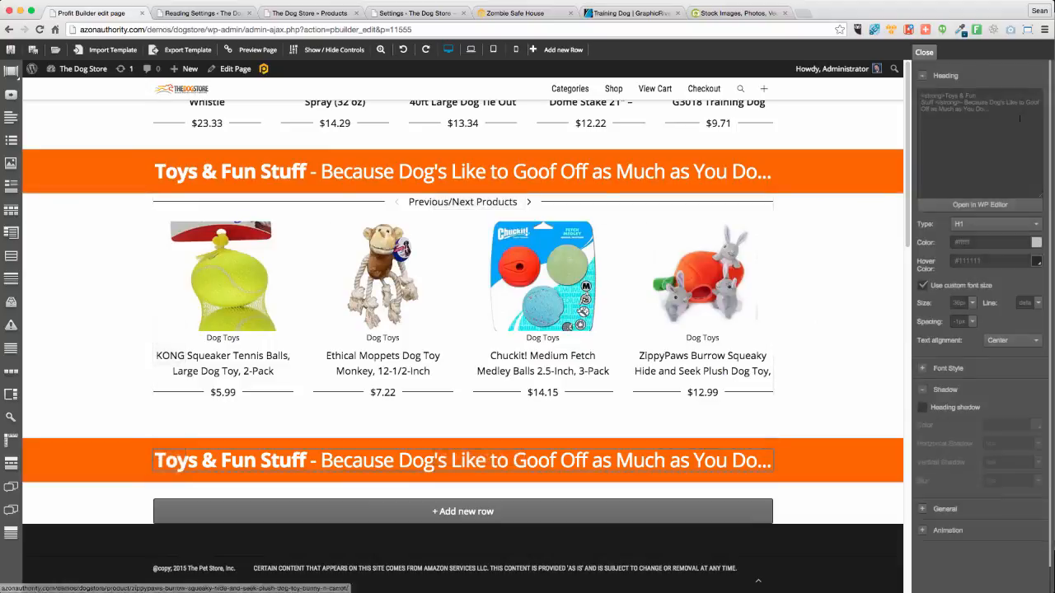
Retitle the copy 'On Sale Now – Great Items, Great Prices, Every Single Day...' and add a one-column row beneath
left_click(957, 204)
left_click_drag(419, 252, 321, 246)
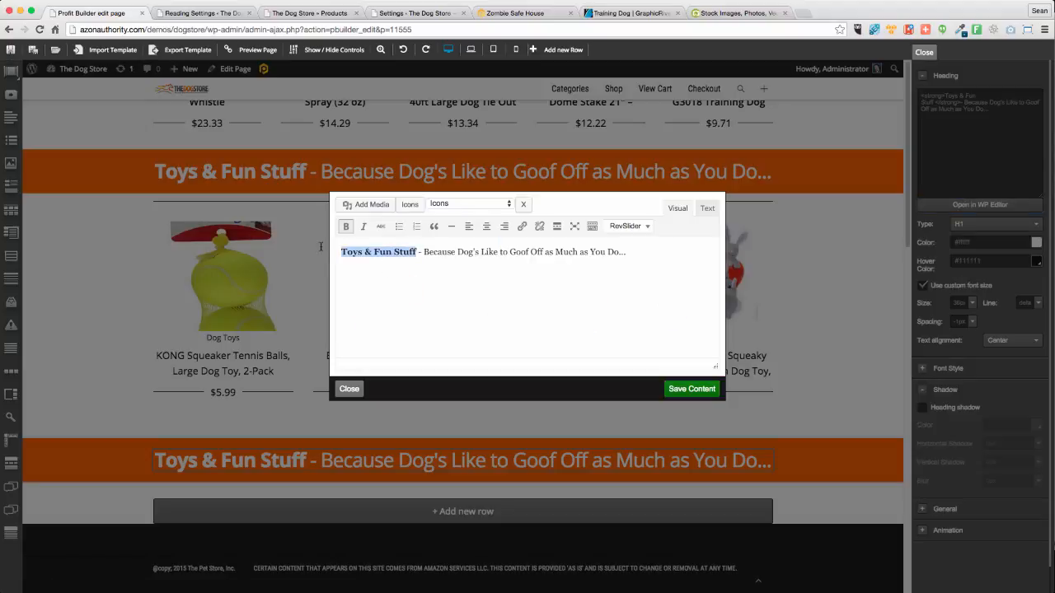
type("On Sale Now")
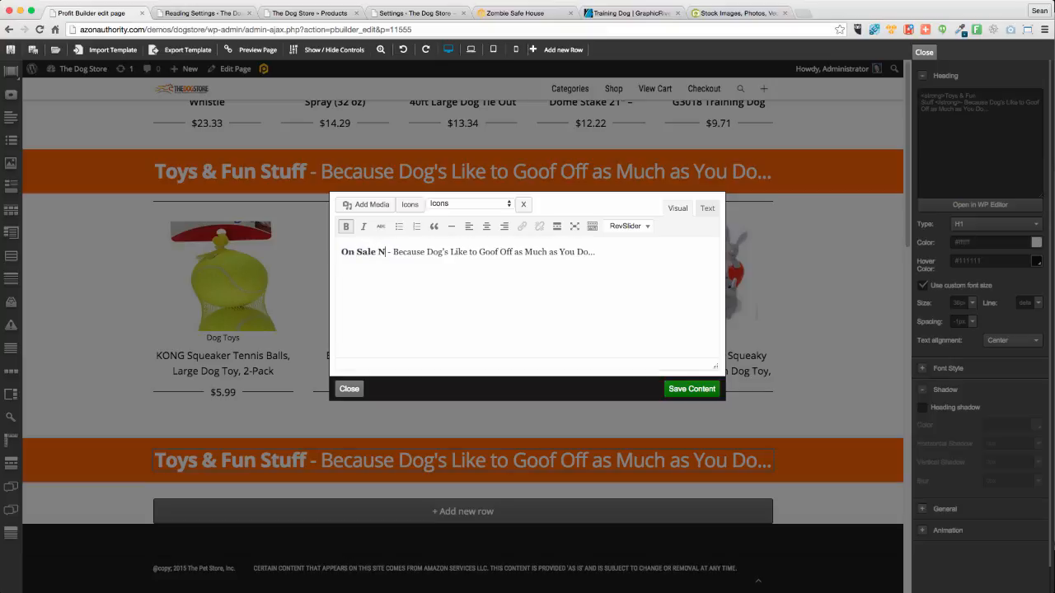
left_click_drag(406, 249, 681, 253)
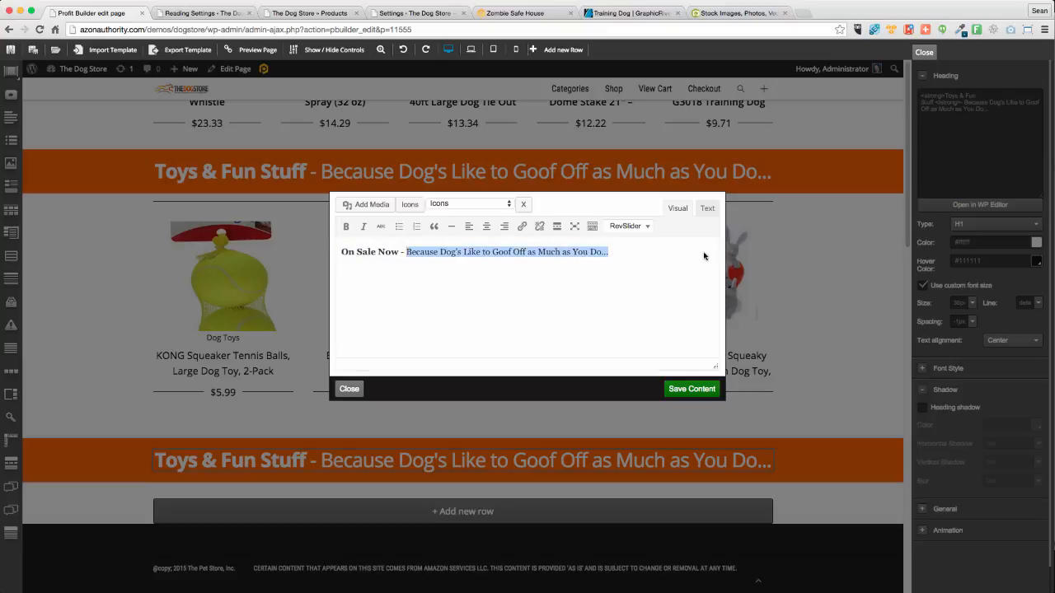
type("Bec")
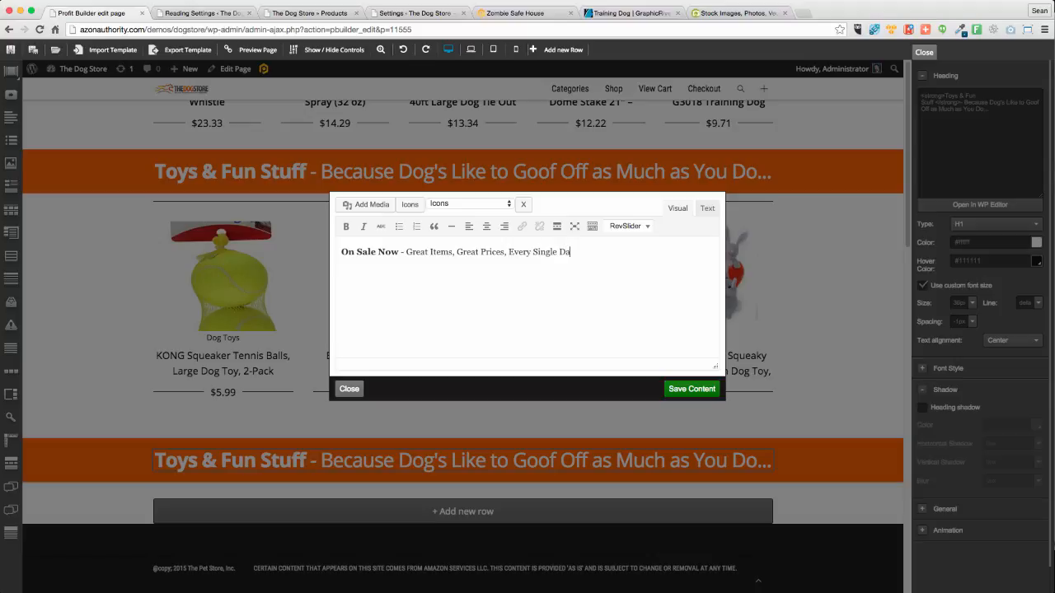
left_click(691, 388)
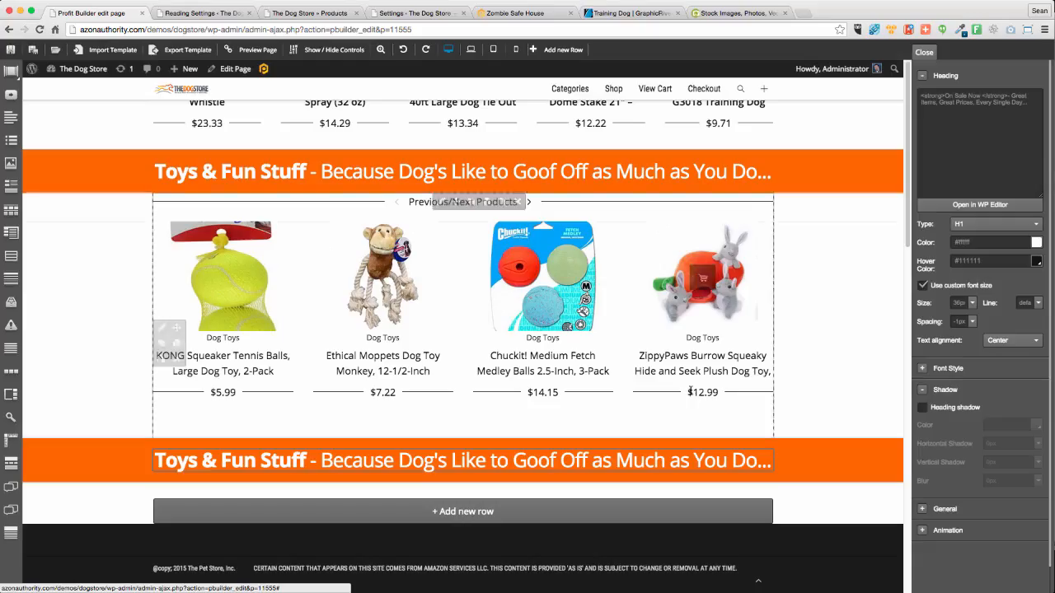
left_click(462, 511)
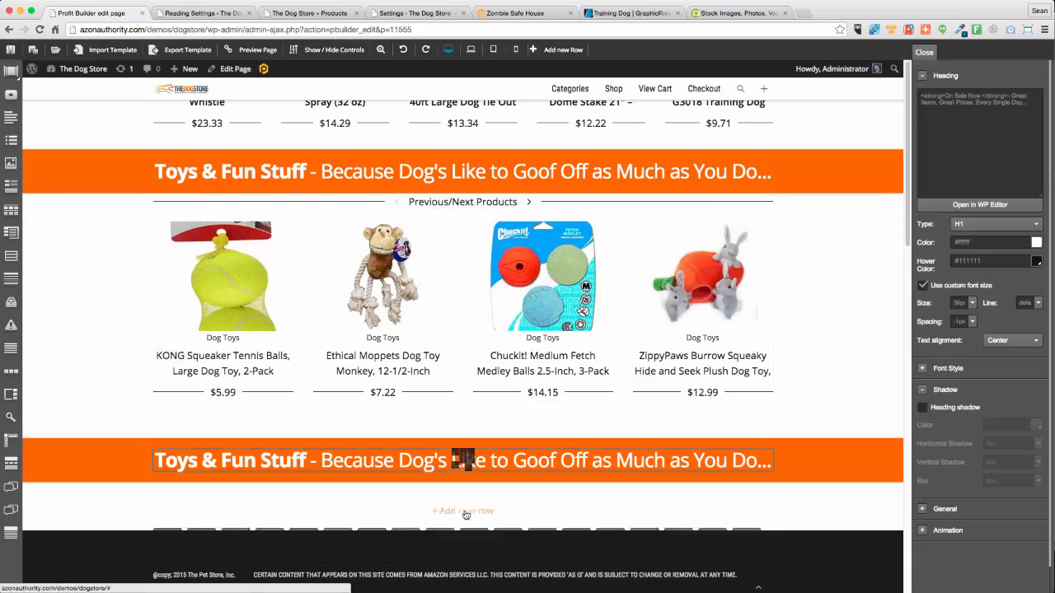
left_click(170, 544)
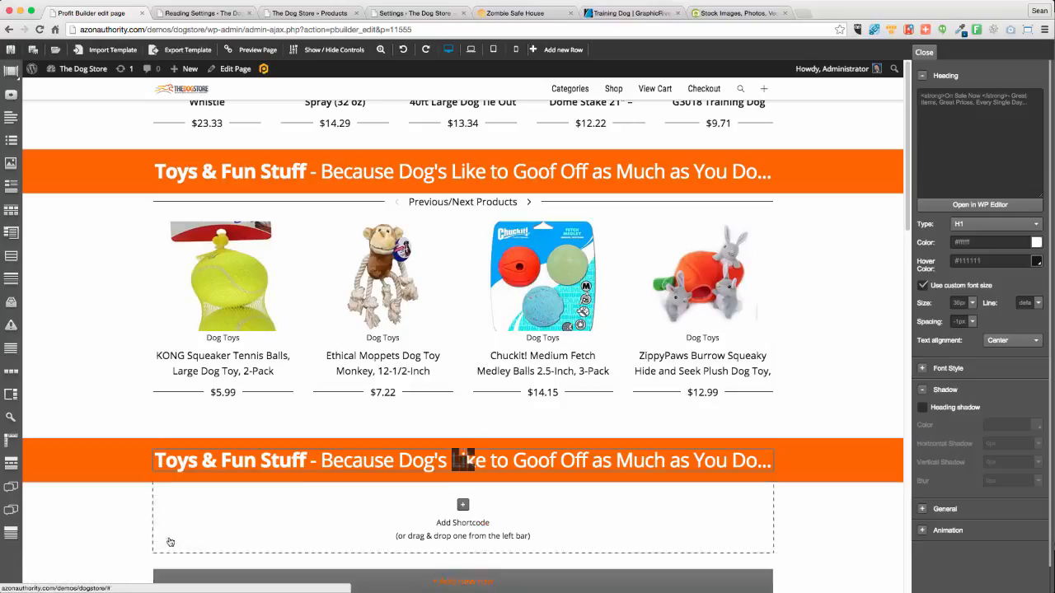
Insert a Sale Products grid showing 4 products sorted by Random in the On Sale Now row
left_click(463, 504)
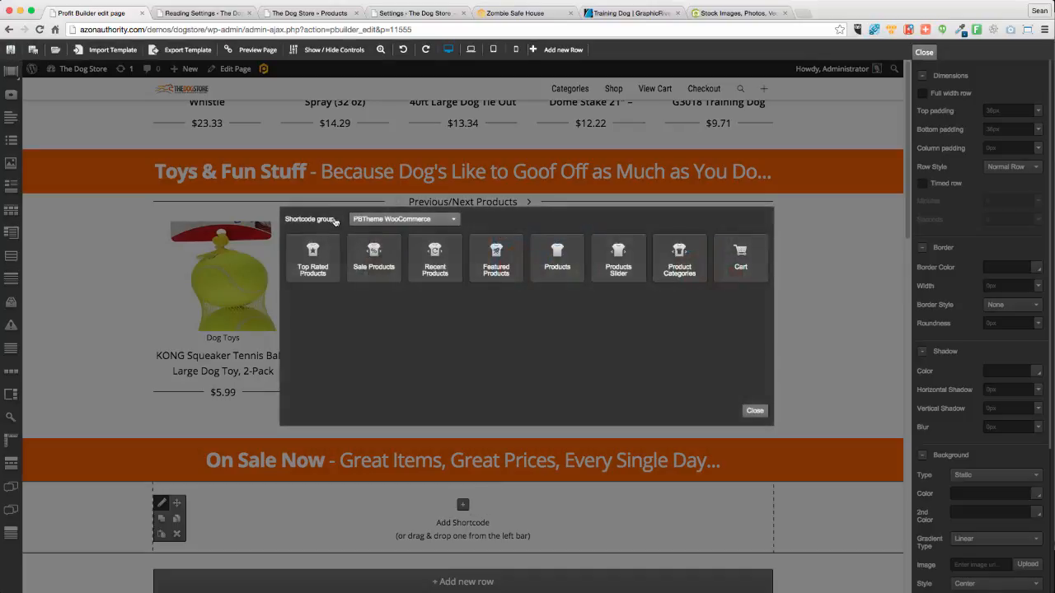
left_click(373, 260)
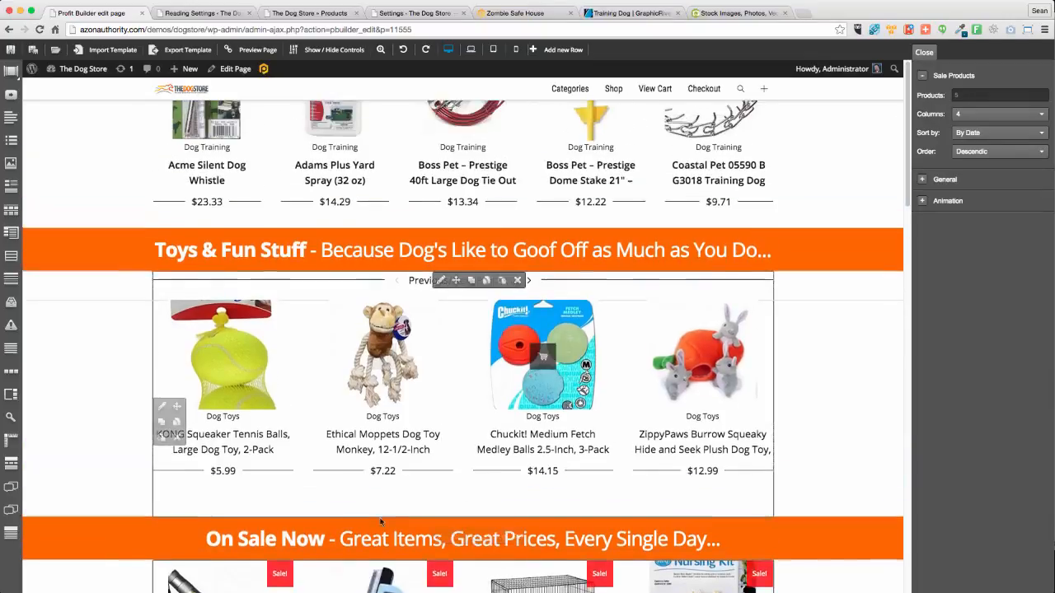
scroll(320, 478, "down", 5)
scroll(321, 480, "down", 3)
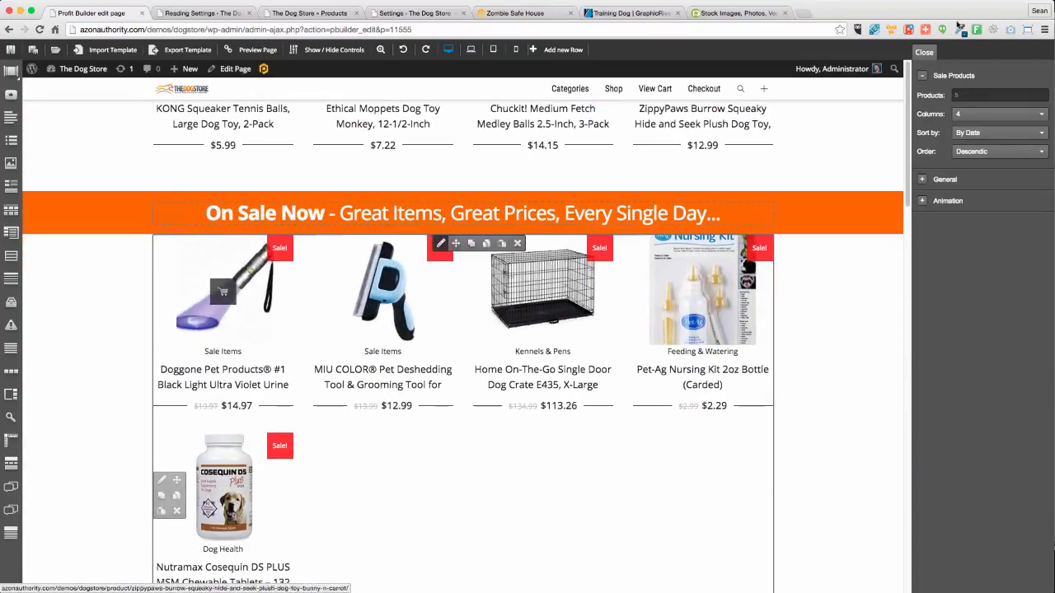
left_click(969, 95)
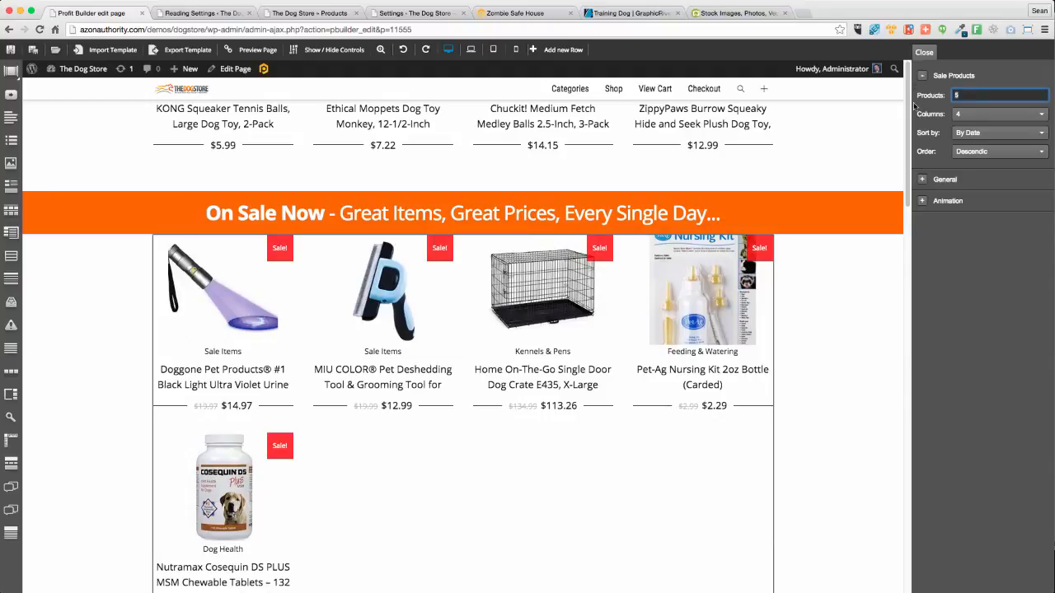
left_click(972, 152)
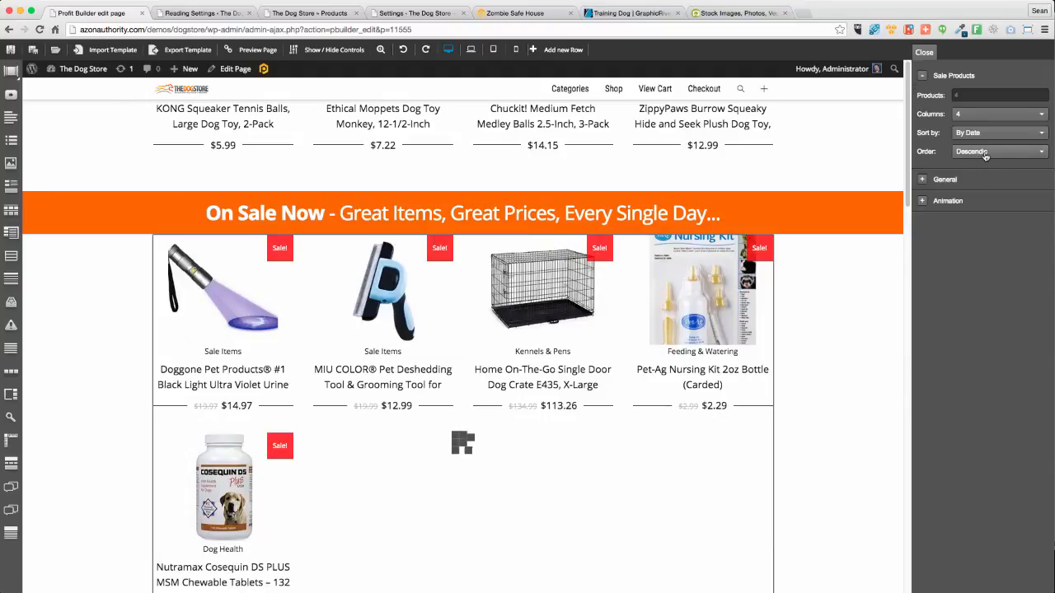
left_click(973, 133)
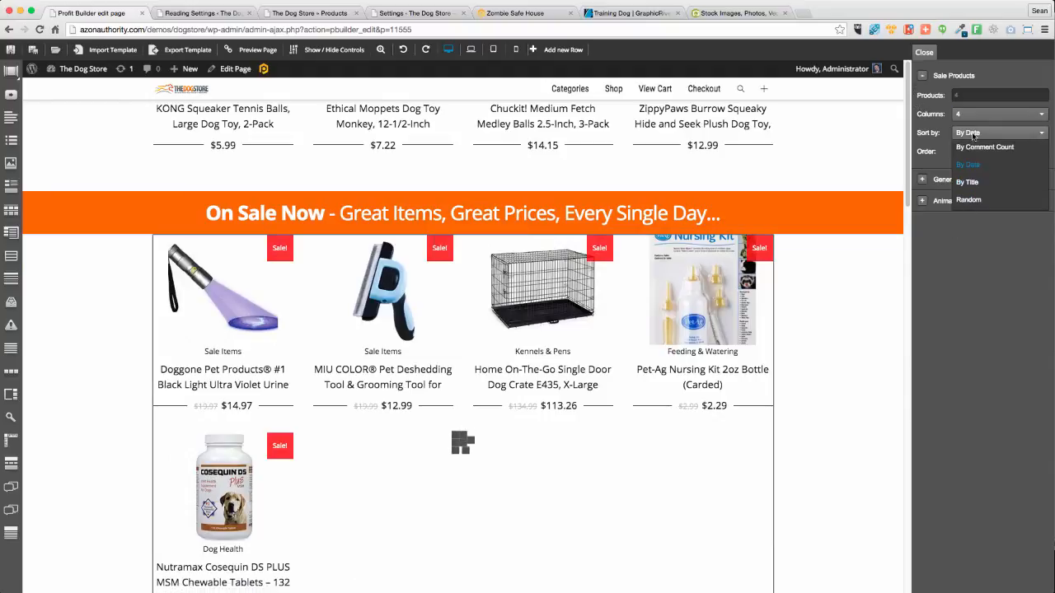
left_click(971, 201)
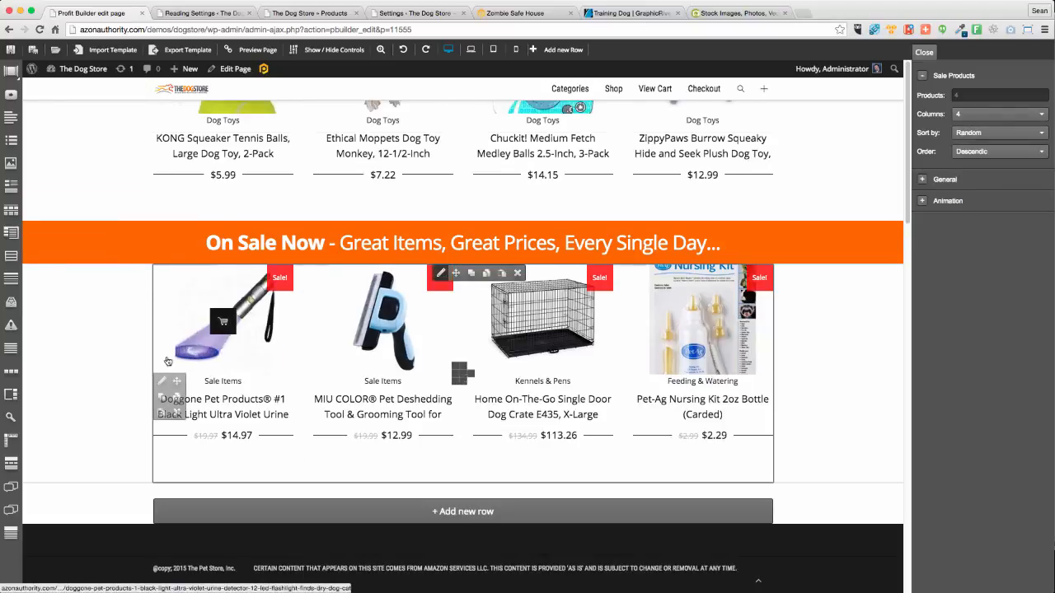
Adjust the top padding of the sale products row
left_click(162, 382)
left_click(1026, 113)
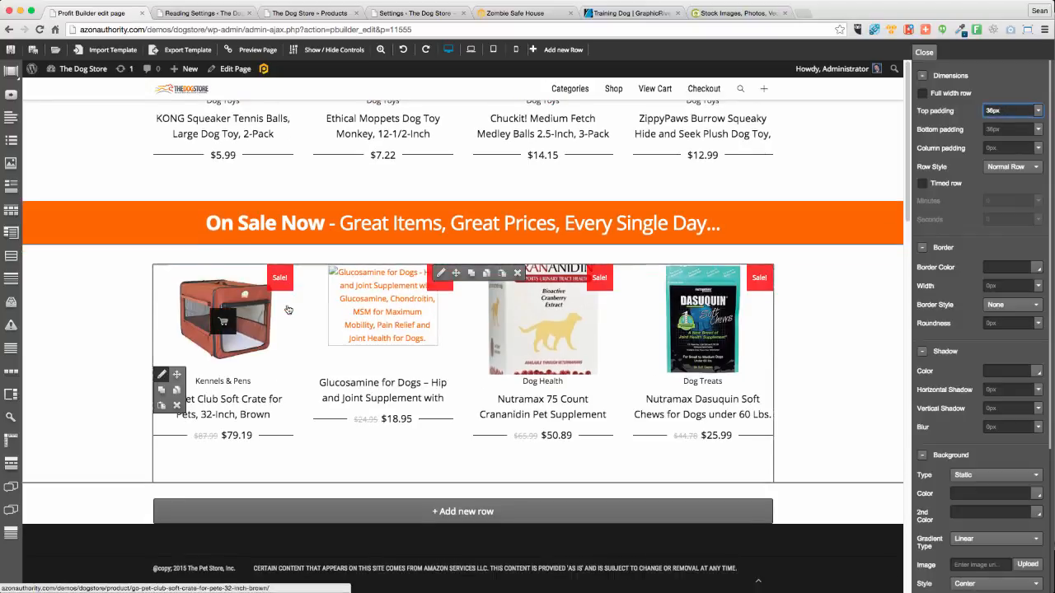
scroll(286, 308, "up", 15)
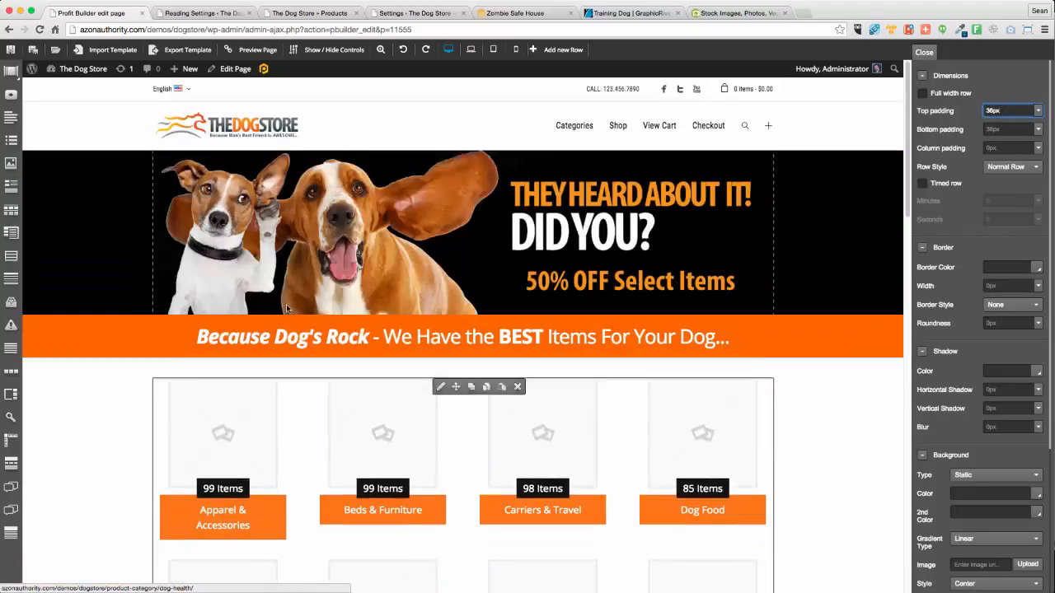
Save the homepage layout in Profit Builder and close the Reading Settings tab
left_click(11, 51)
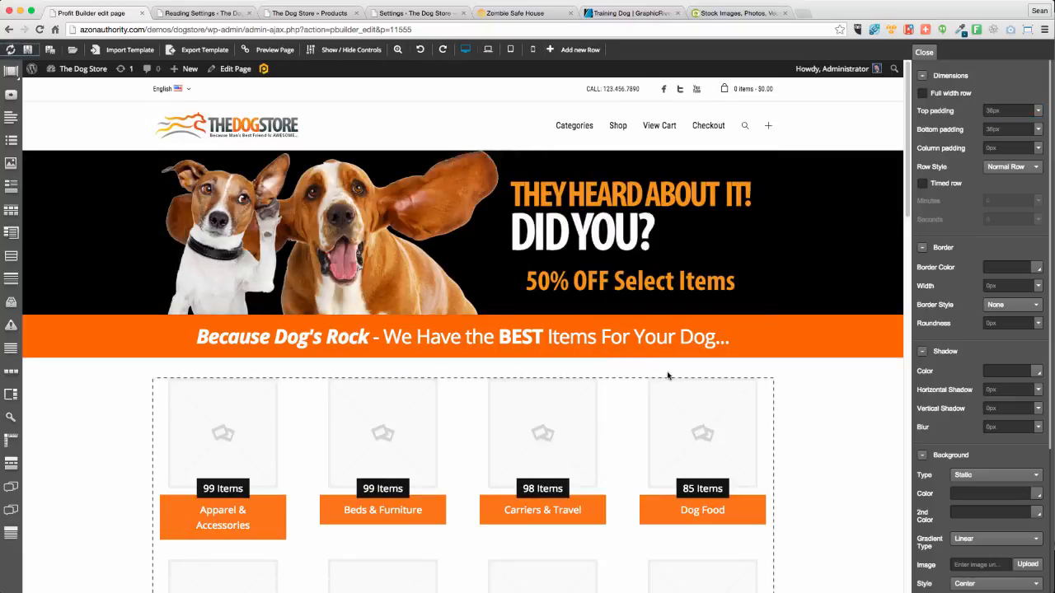
left_click(196, 14)
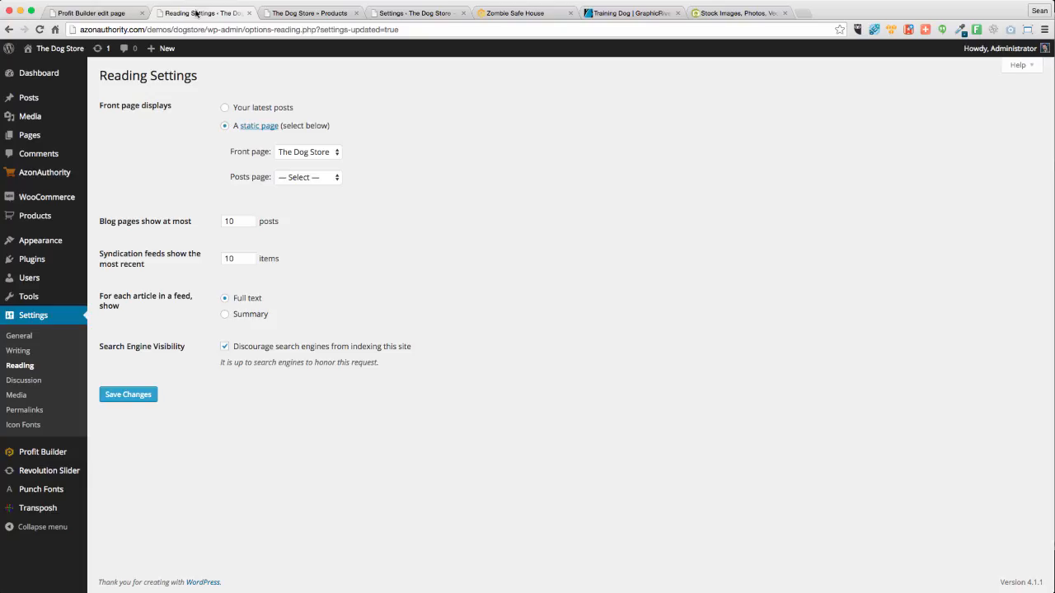
left_click(249, 13)
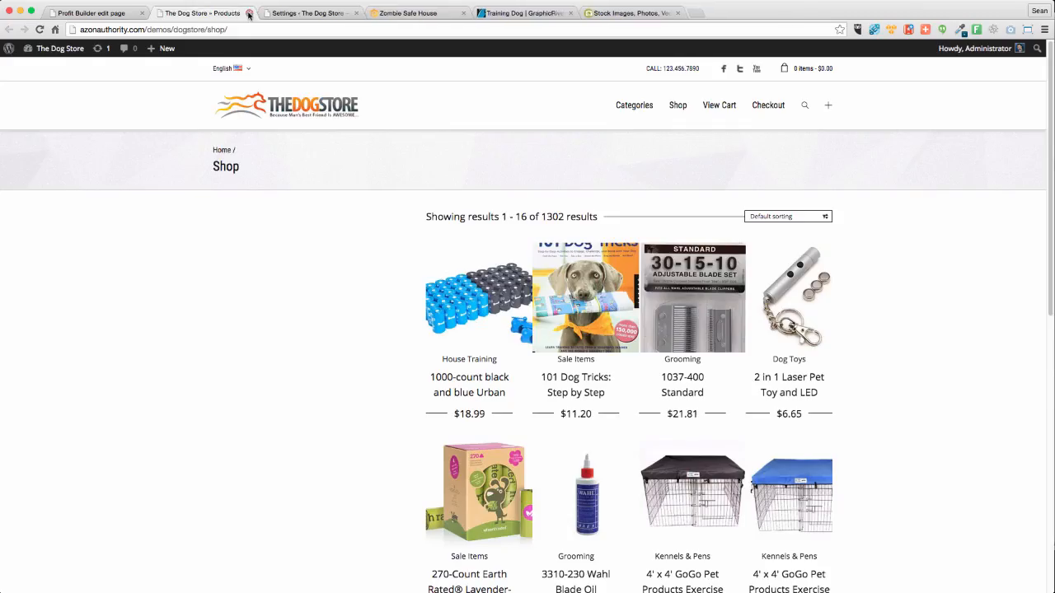
Review the live store homepage top to bottom, then return to the page builder editor
left_click(681, 108)
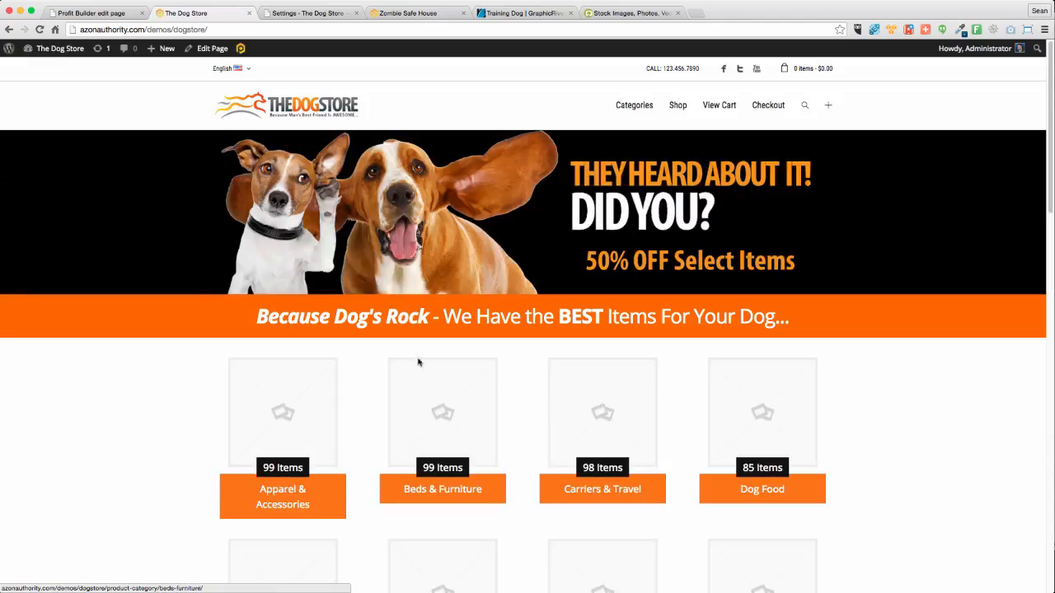
scroll(182, 323, "down", 3)
scroll(182, 323, "down", 10)
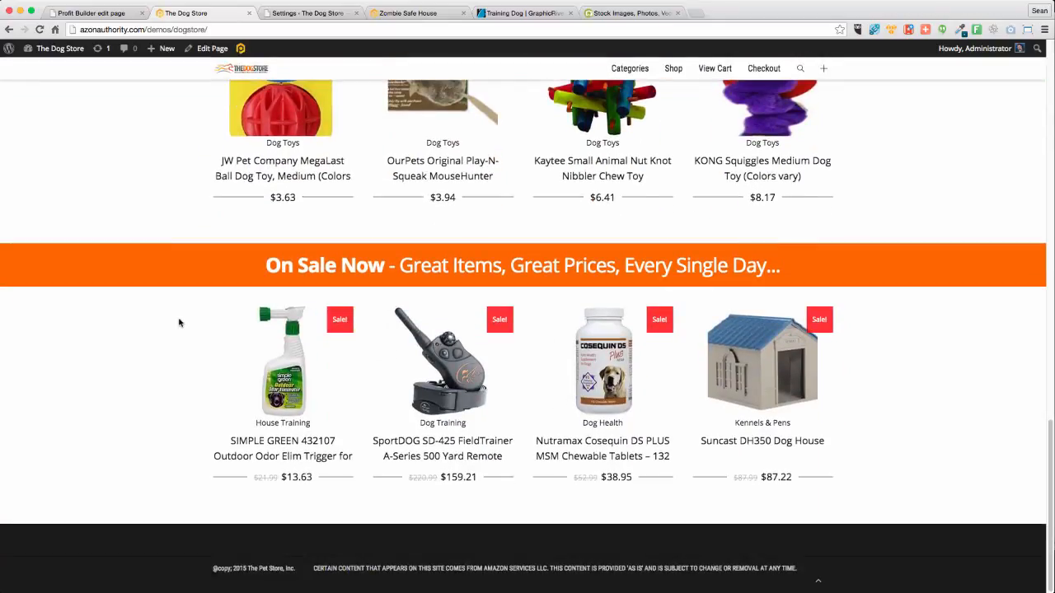
scroll(179, 323, "up", 15)
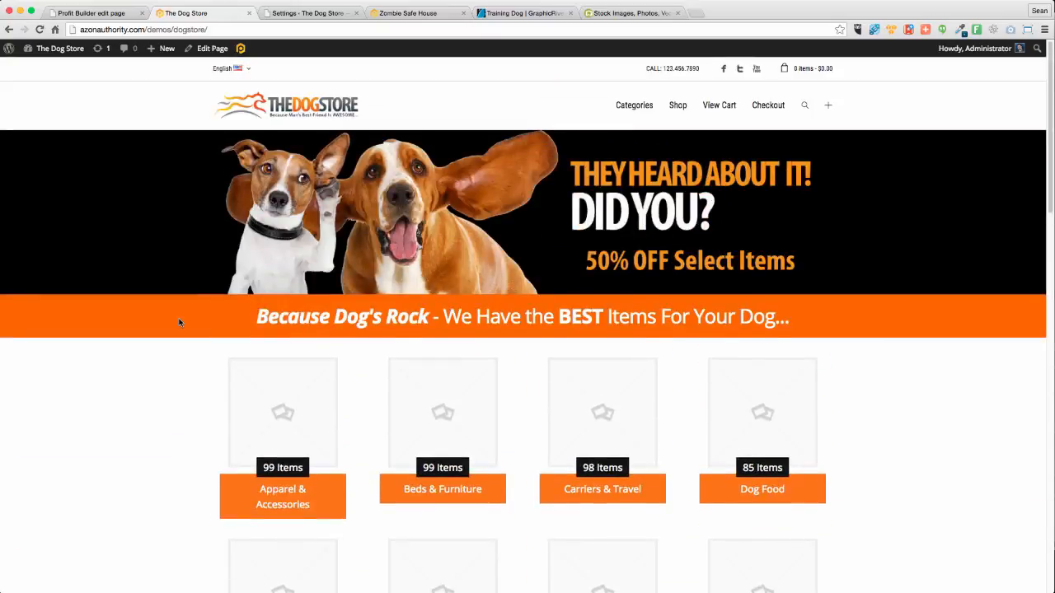
scroll(179, 322, "down", 3)
scroll(179, 323, "up", 1)
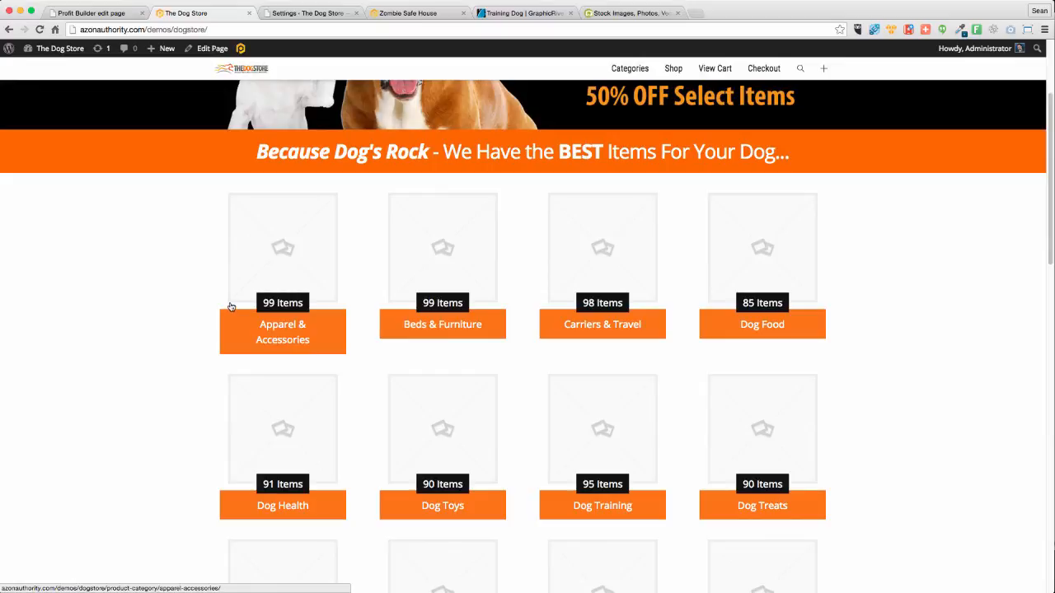
scroll(291, 338, "up", 1)
scroll(291, 338, "up", 2)
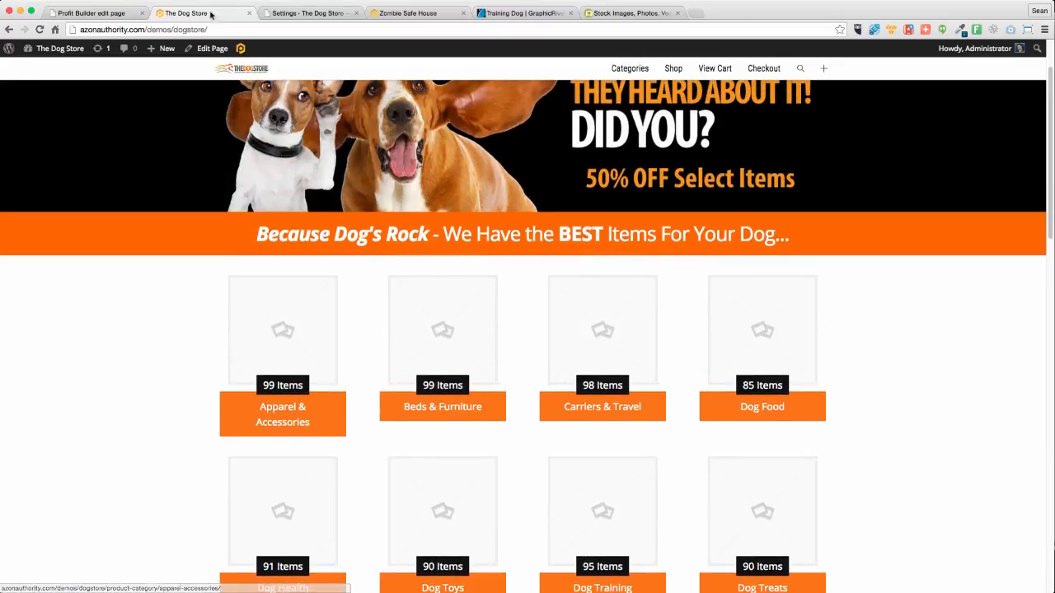
left_click(117, 14)
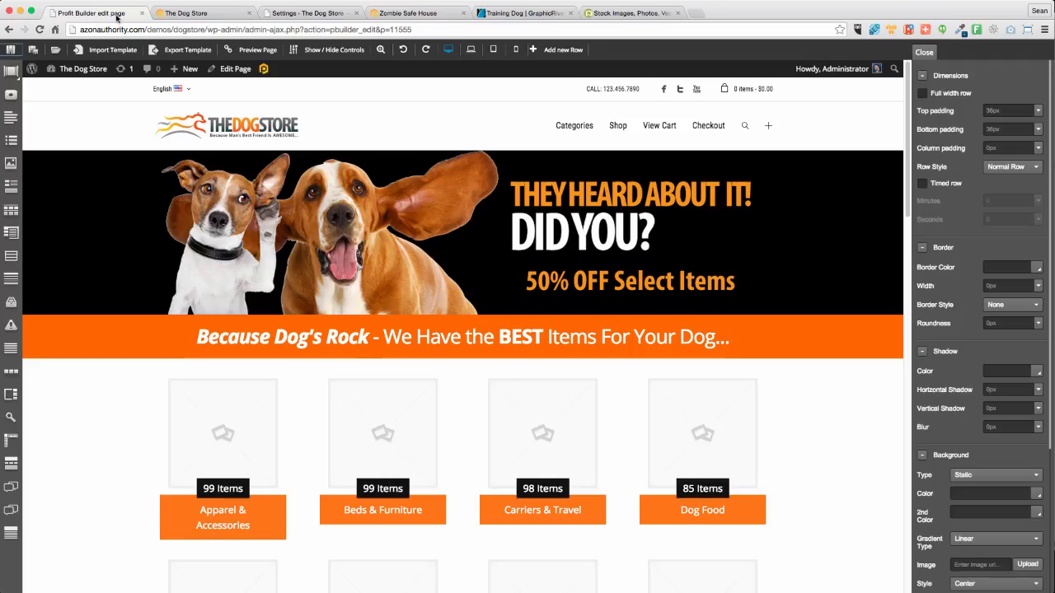
Open the Products > Categories page in the store's WordPress admin
left_click(330, 13)
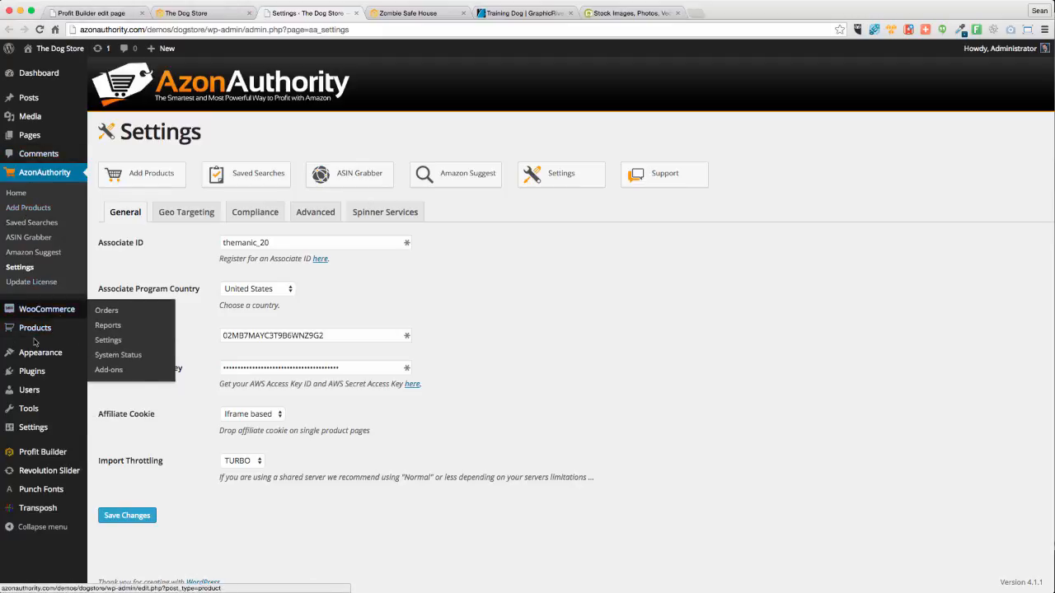
mouse_move(37, 328)
left_click(111, 362)
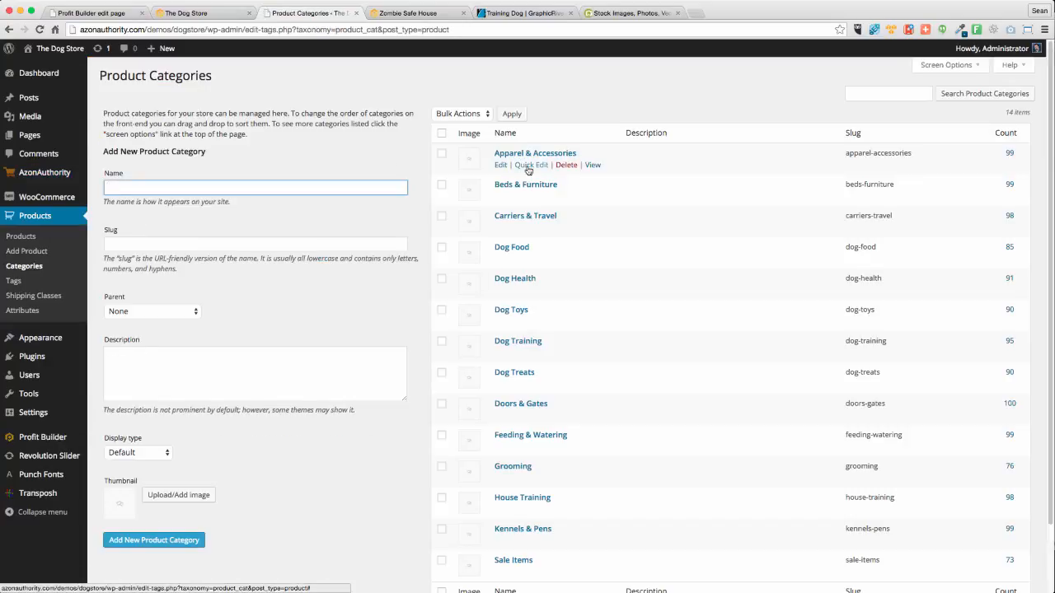
Quick-edit Apparel & Accessories, rename it to Dog Accessories, and update the category
left_click(528, 165)
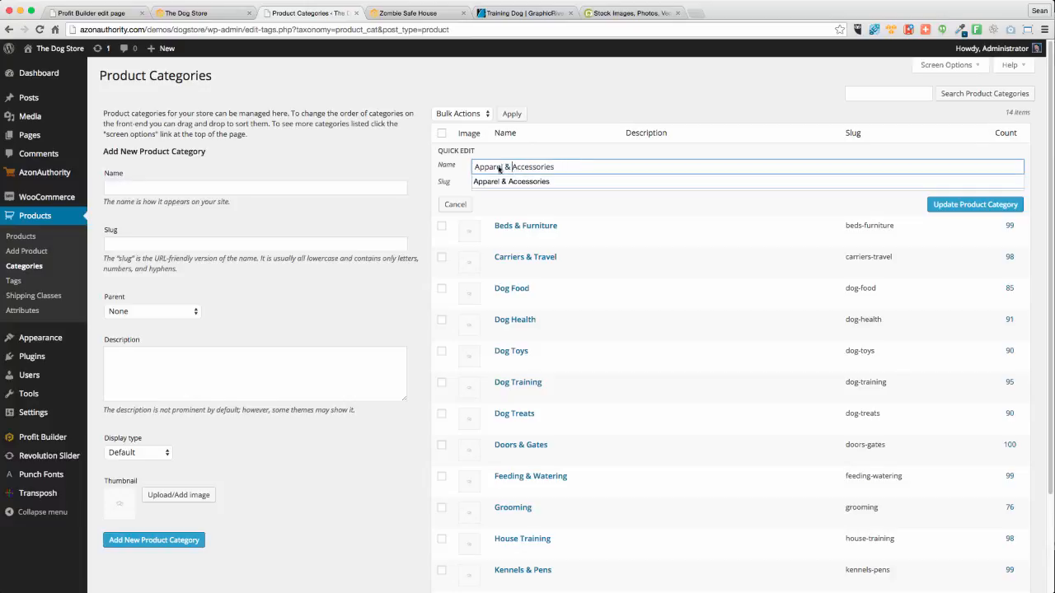
left_click_drag(511, 169, 446, 168)
type("Dog Gea")
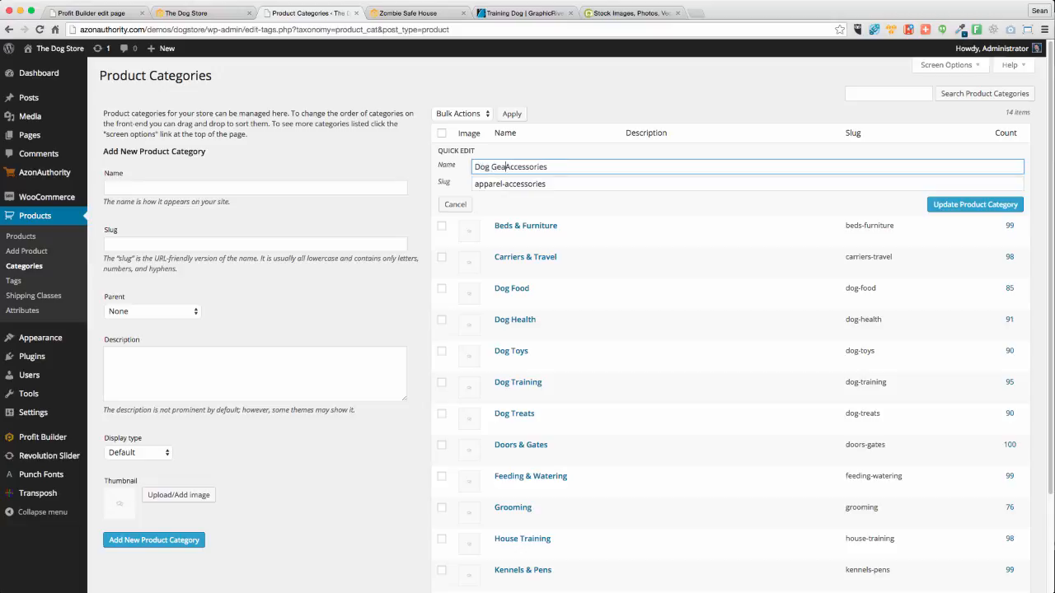
key("BackSpace")
key("BackSpace")
key("BackSpace")
left_click(979, 204)
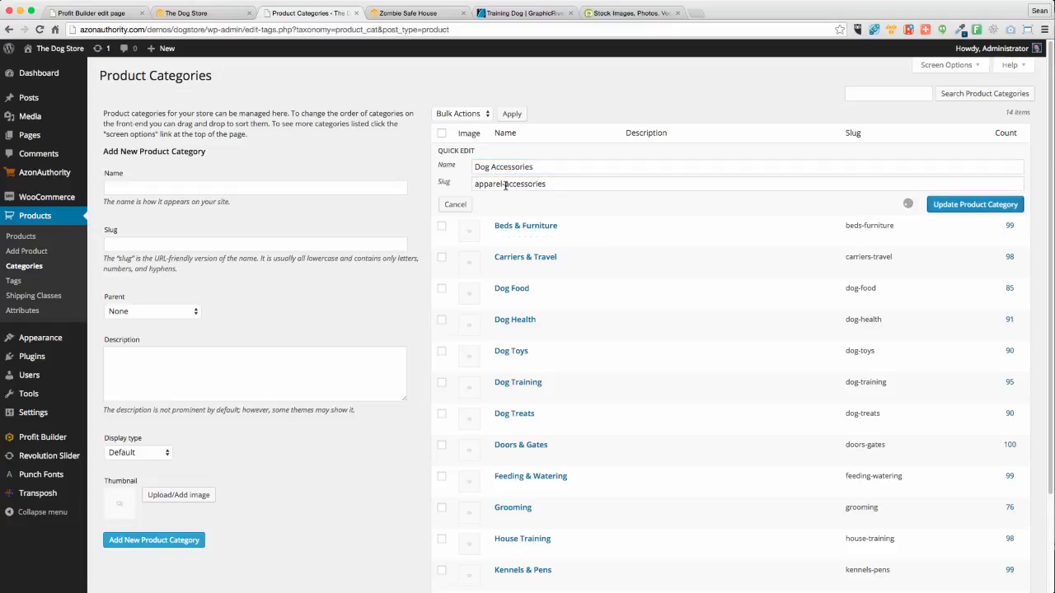
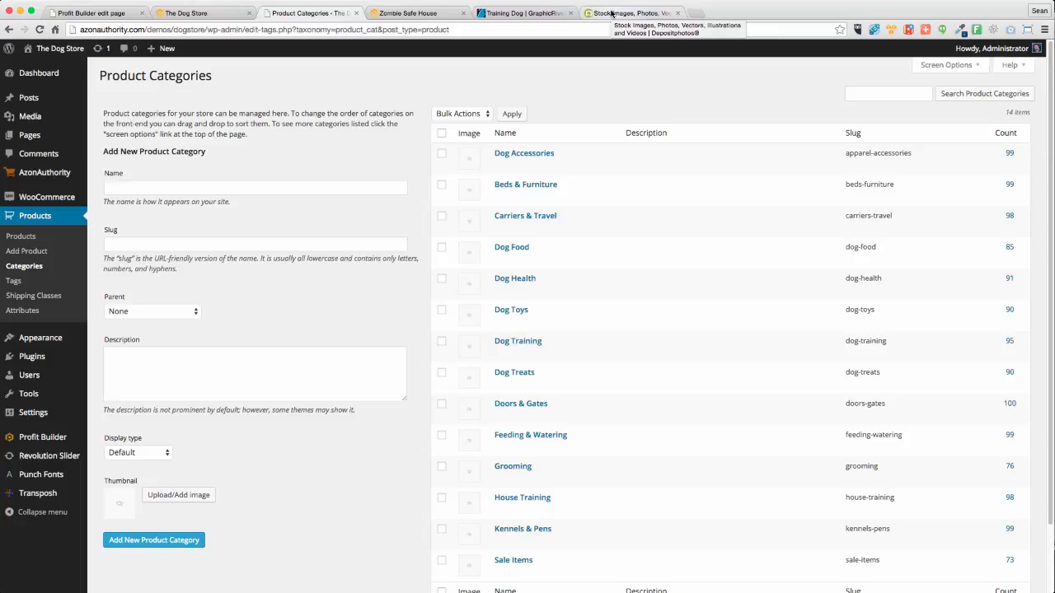
Leave the Product Categories page for the Depositphotos tab
left_click(612, 13)
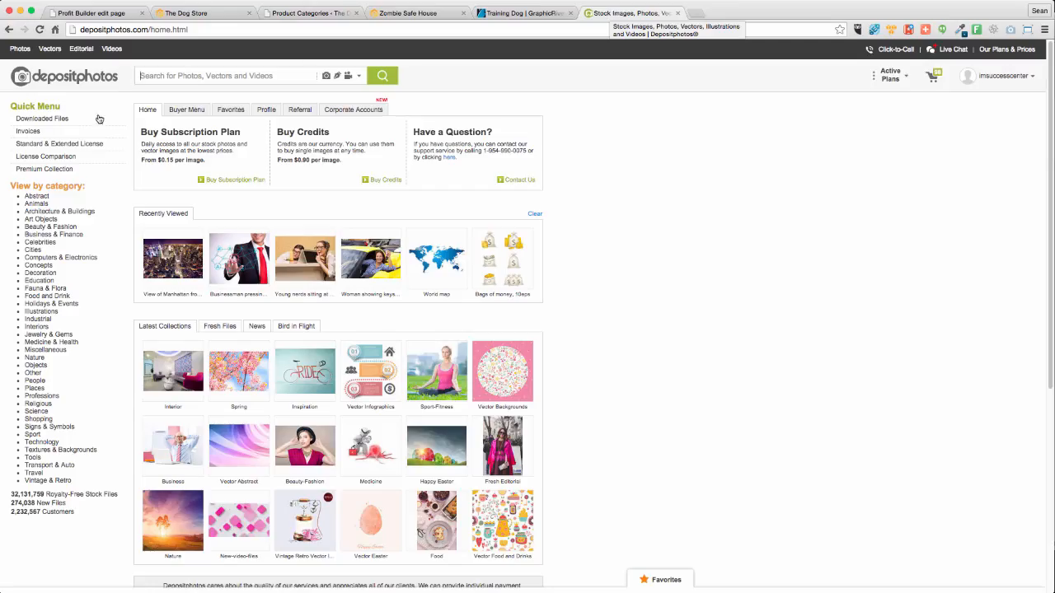
Search Depositphotos for 'Dog' and compare it against the Dog Store homepage
left_click(196, 76)
type("Dog")
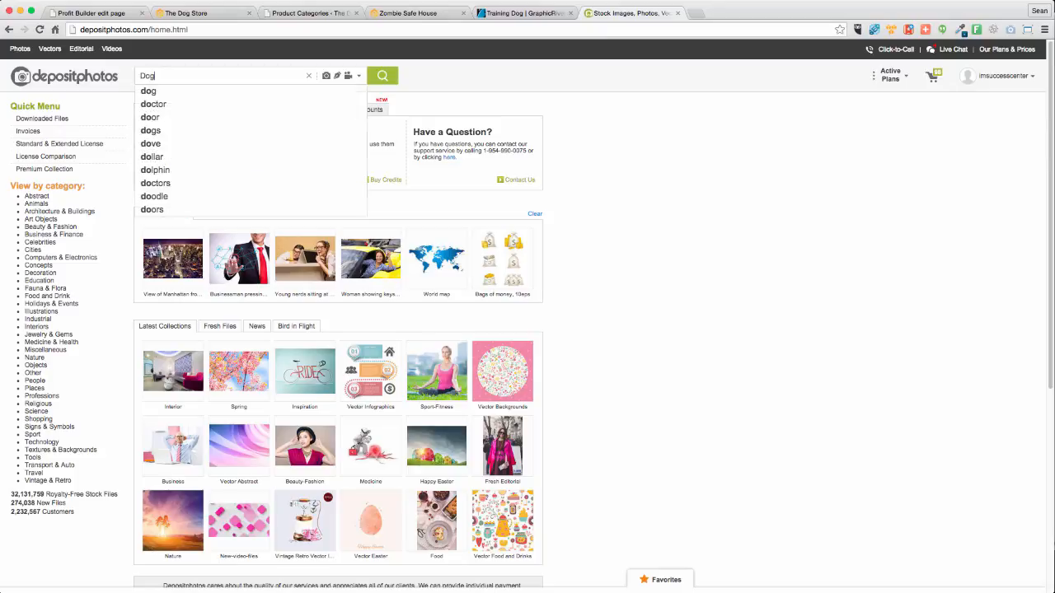
key("Return")
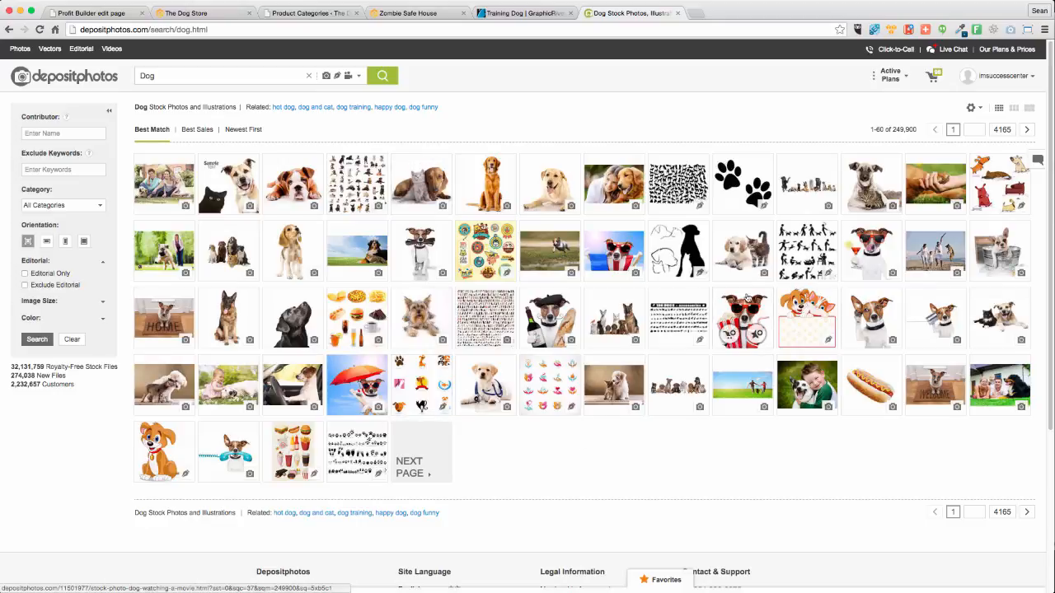
mouse_move(880, 311)
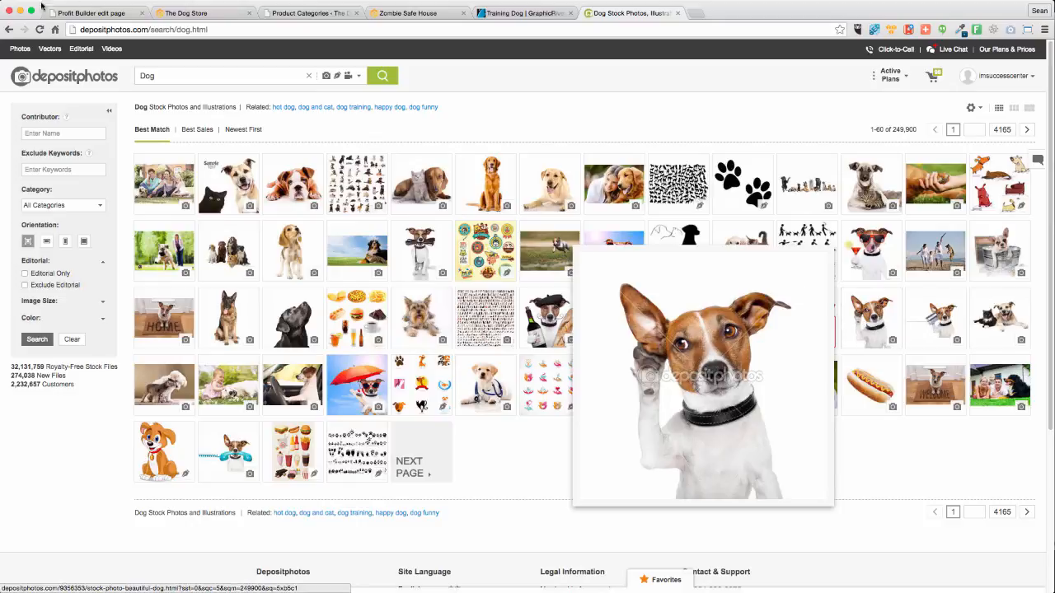
left_click(202, 14)
scroll(265, 160, "up", 2)
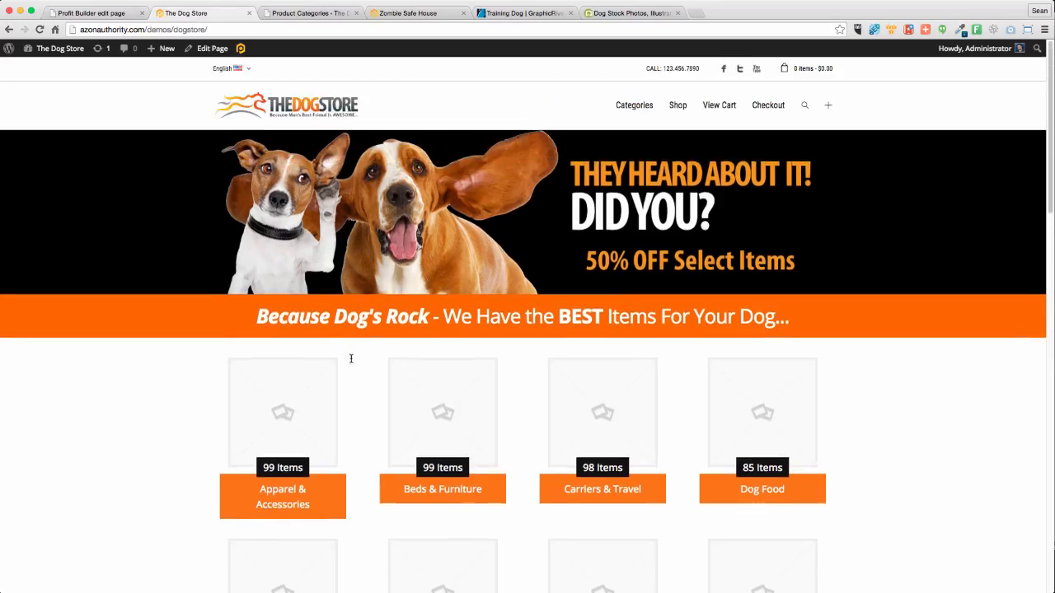
scroll(334, 239, "down", 2)
scroll(336, 217, "up", 2)
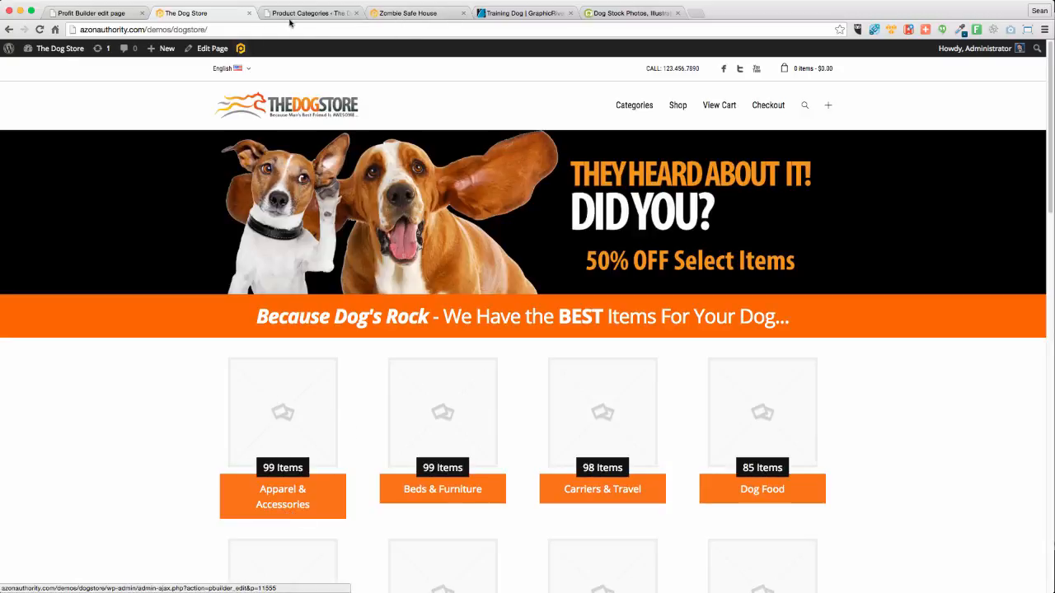
Search 'Dog Jacket', open the Dog in red jacket image, and pick XS 363 x 330
left_click(631, 14)
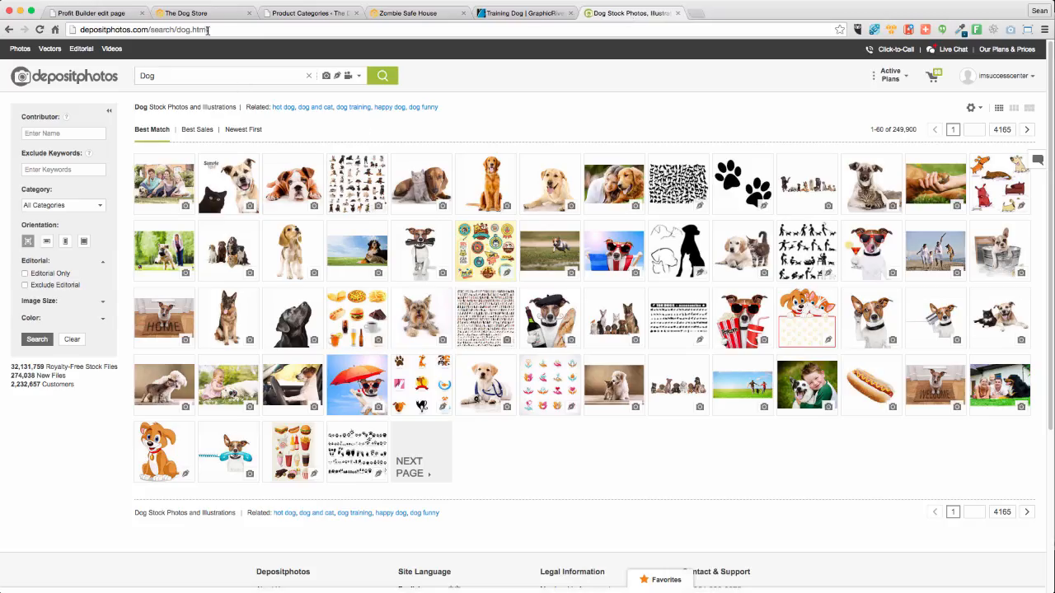
type("v")
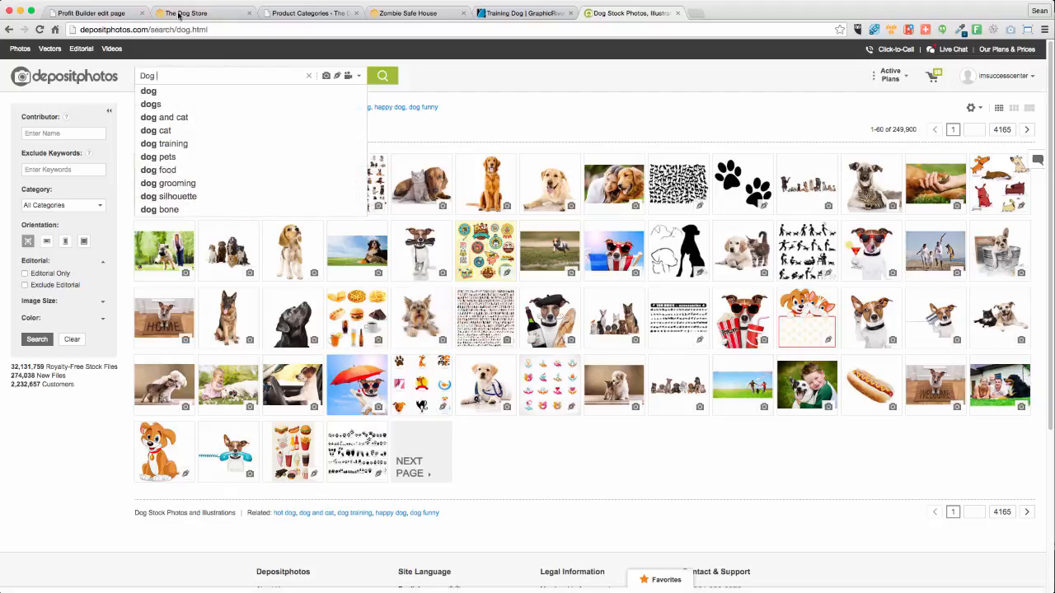
left_click(180, 14)
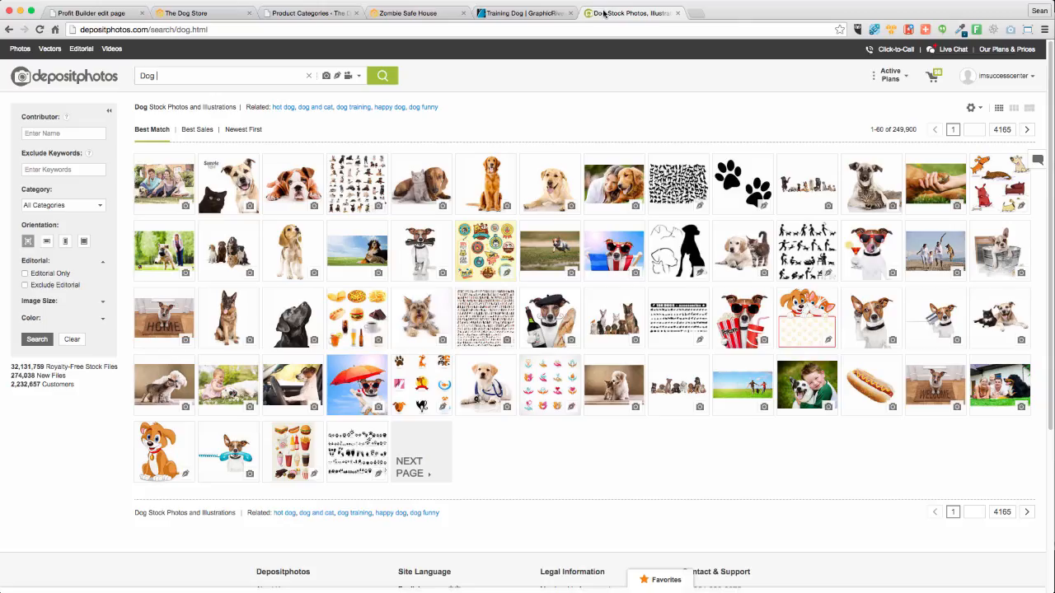
left_click(632, 13)
type("Jacket")
key("Return")
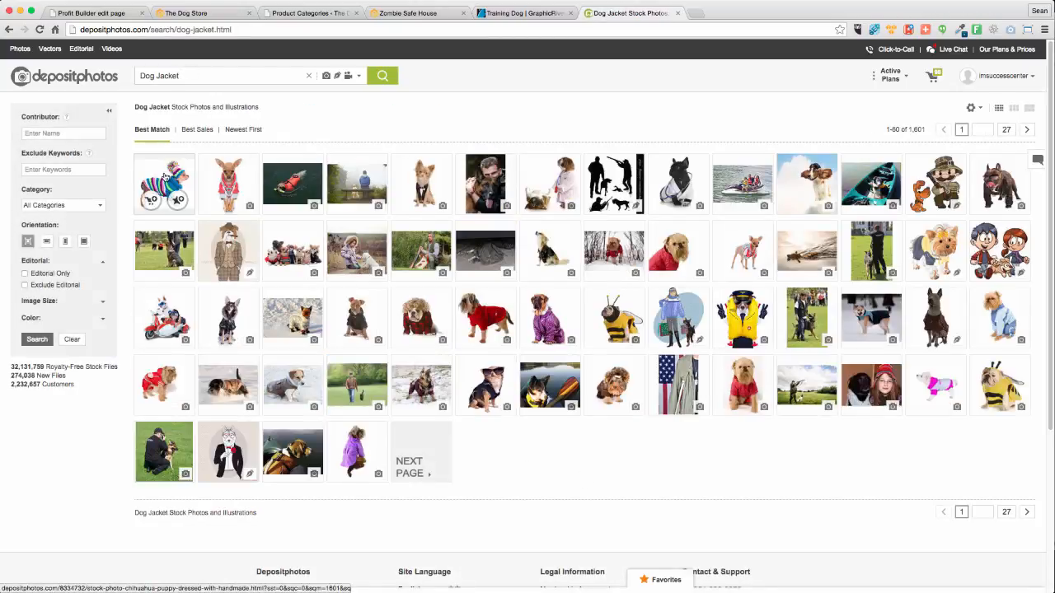
mouse_move(243, 184)
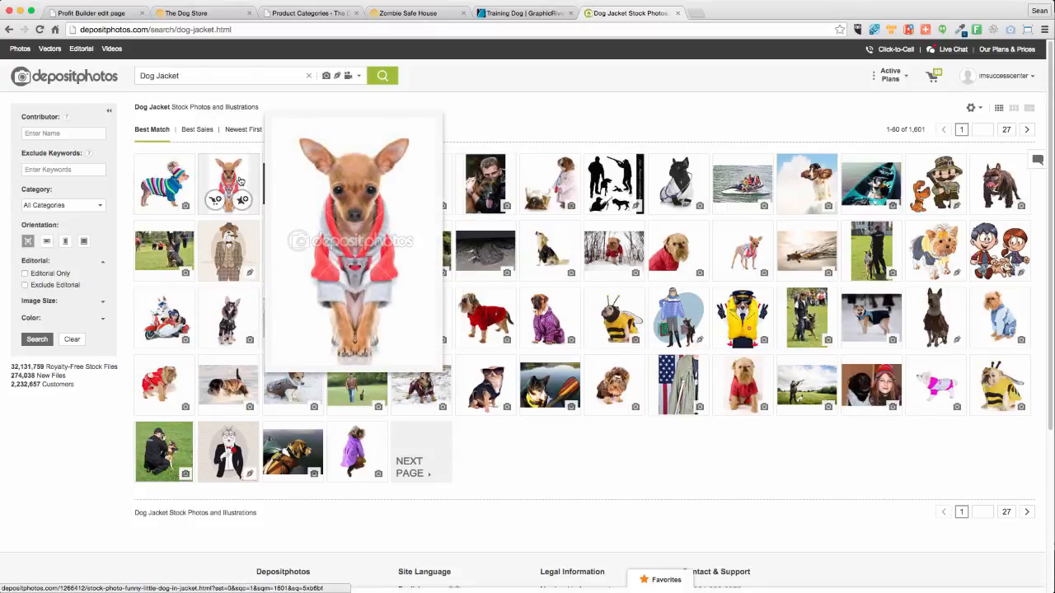
mouse_move(493, 309)
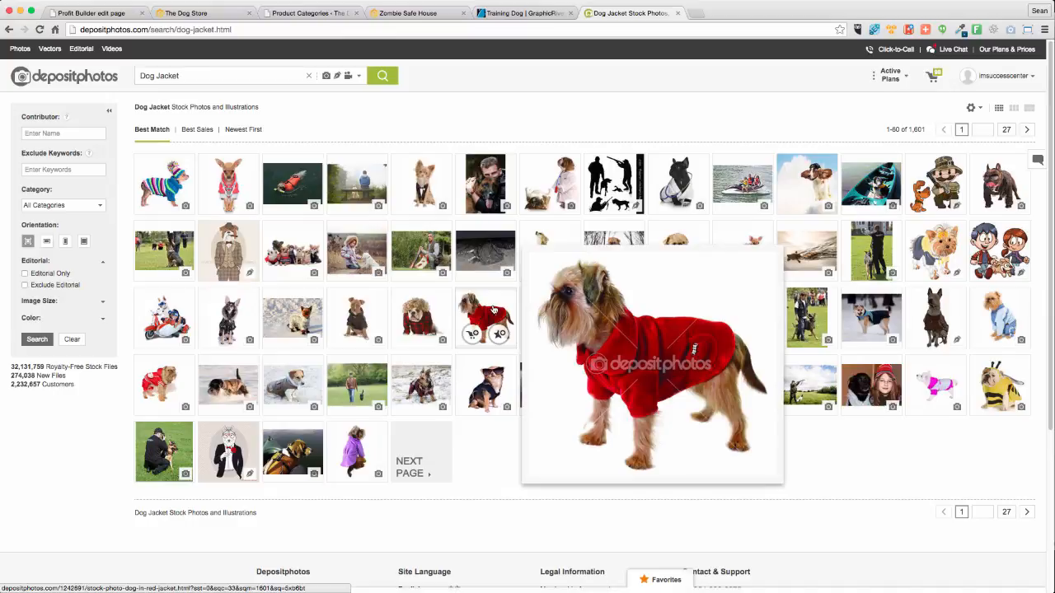
left_click(492, 309)
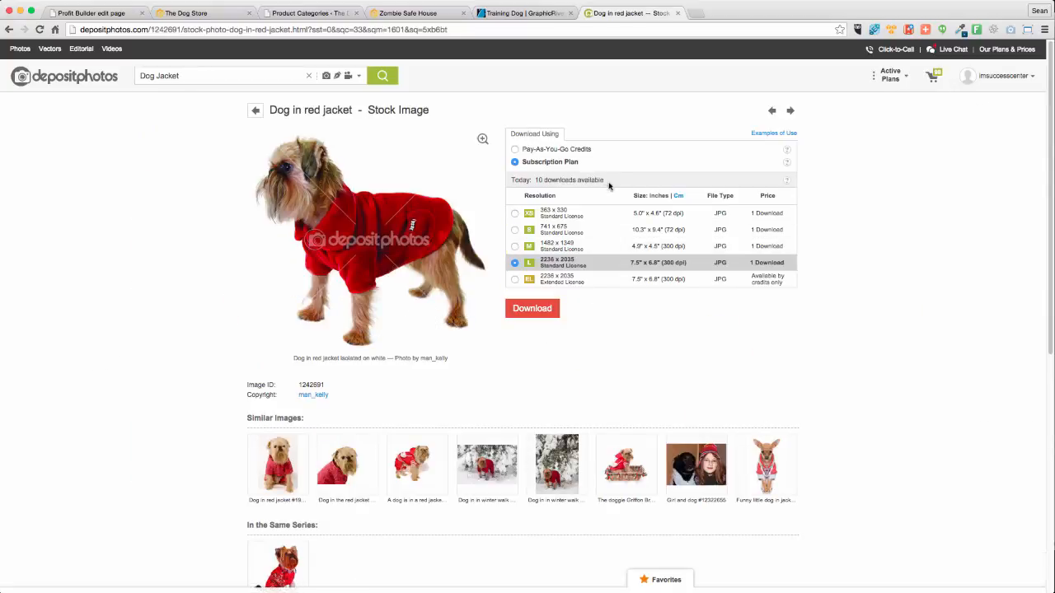
left_click(514, 214)
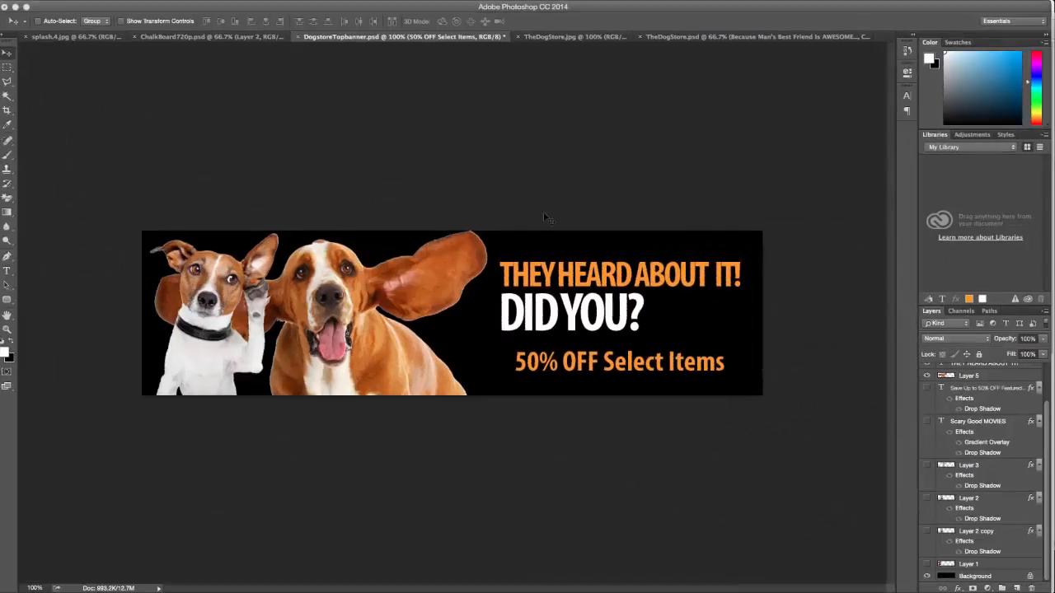
Create a new 250 x 250 pixel Photoshop document with a black background
key("super+n")
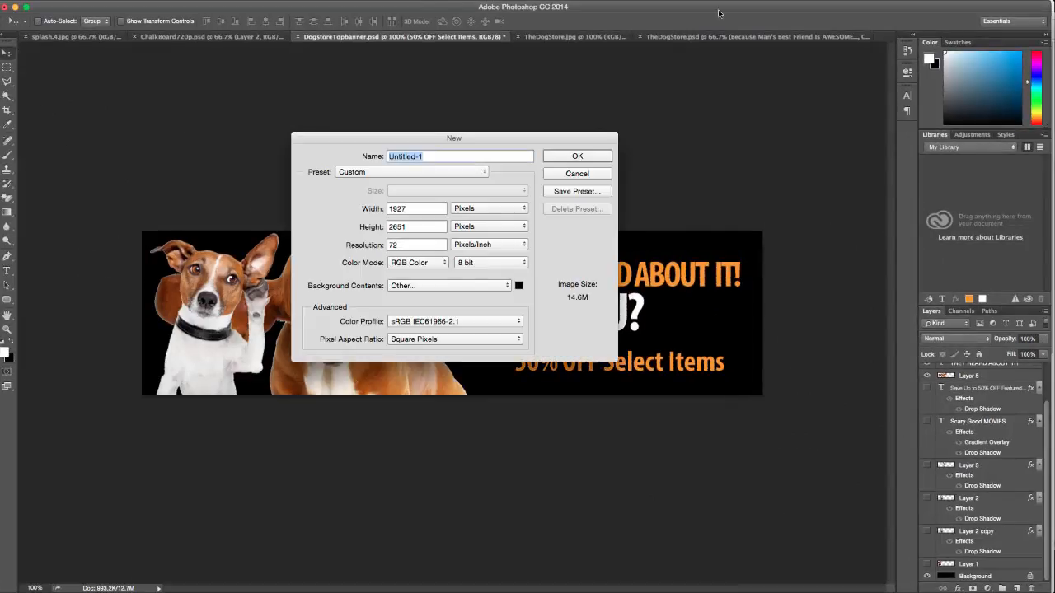
double_click(420, 209)
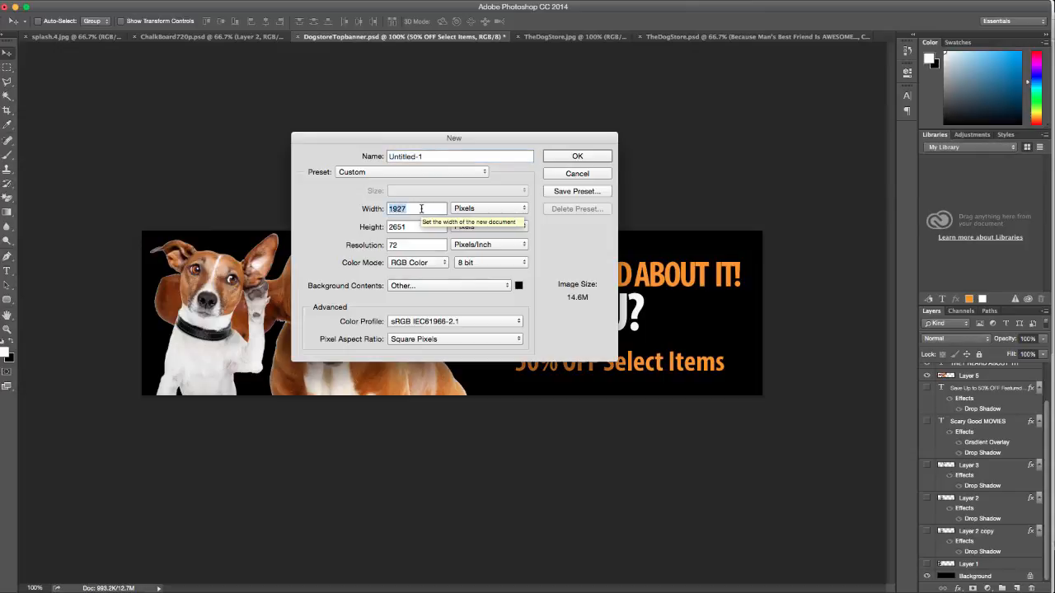
type("250")
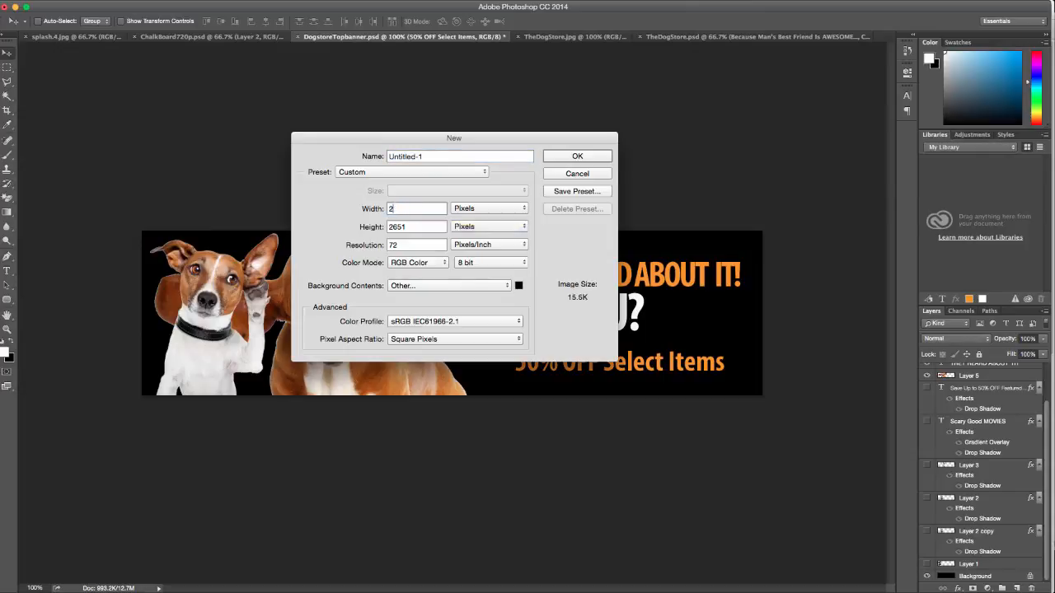
key("Tab")
type("250")
left_click(598, 156)
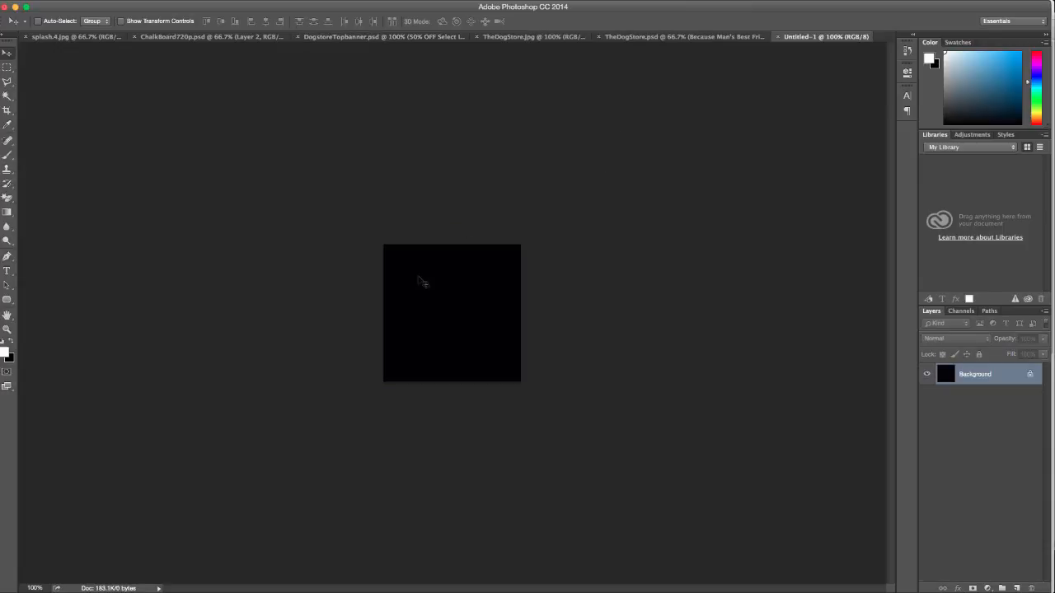
key("ctrl+Up")
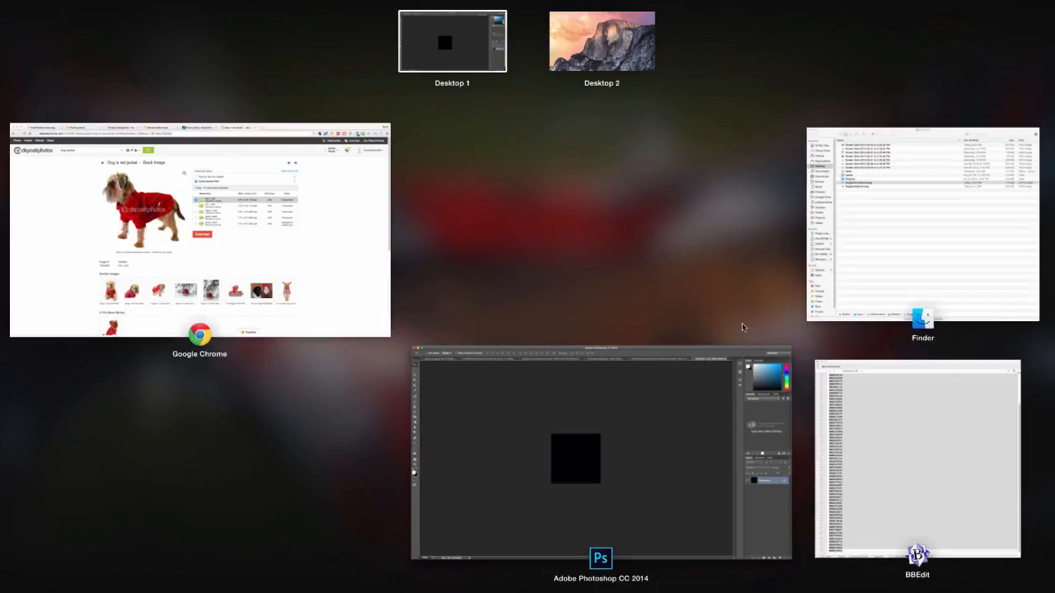
Download the XS red-jacket dog photo (Depositphotos_1242691_xs.jpg) and select all of it in Preview
left_click(249, 254)
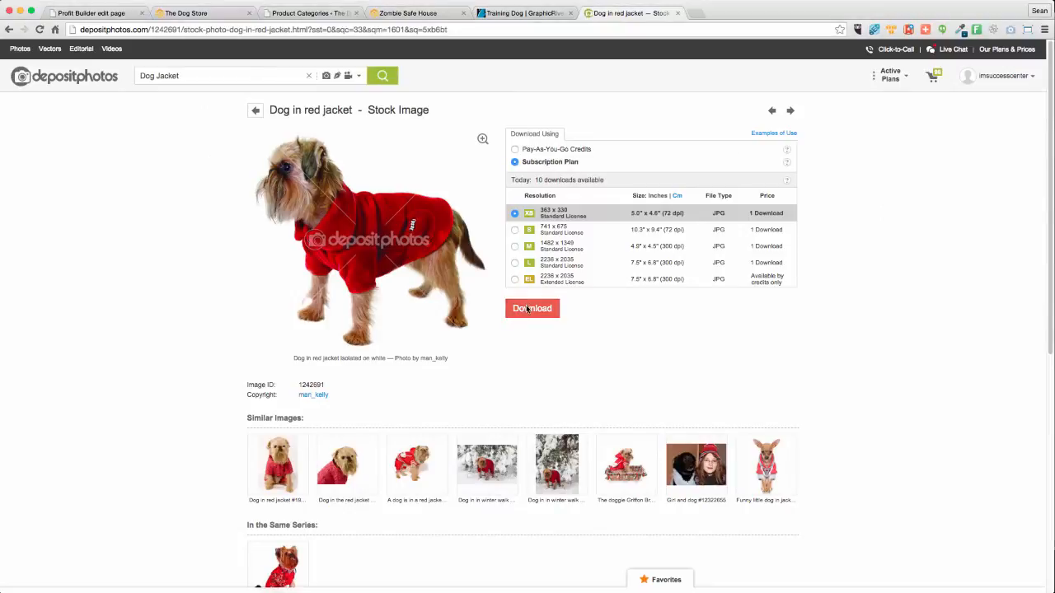
left_click(527, 308)
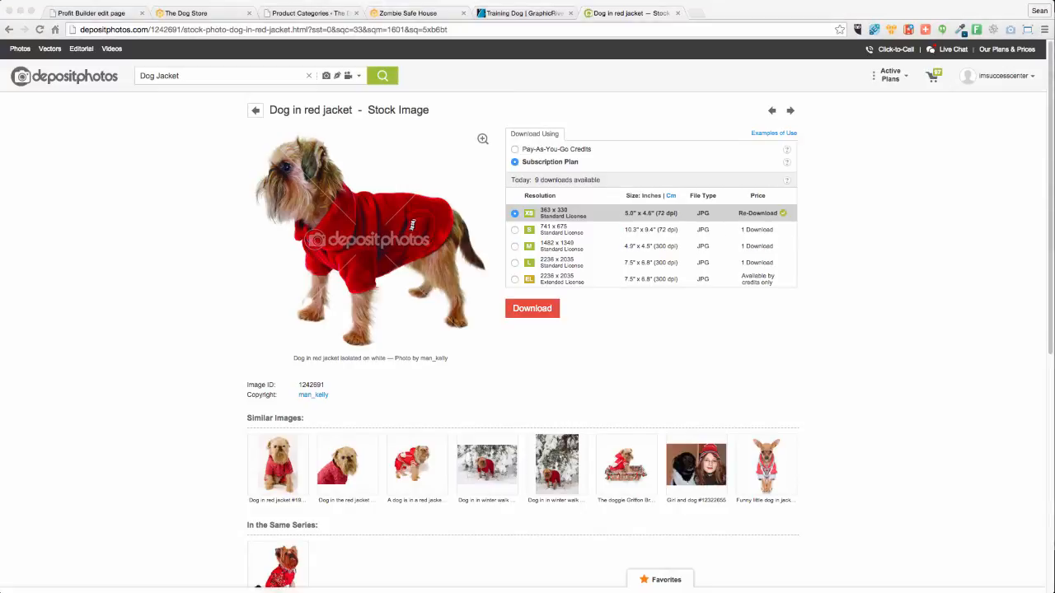
key("super+a")
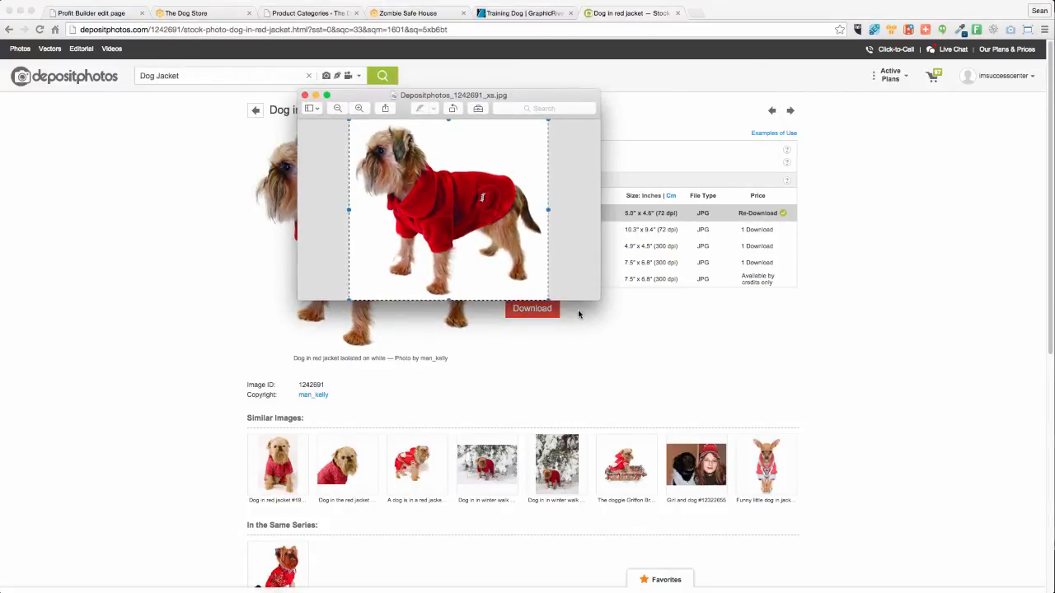
key("ctrl+Up")
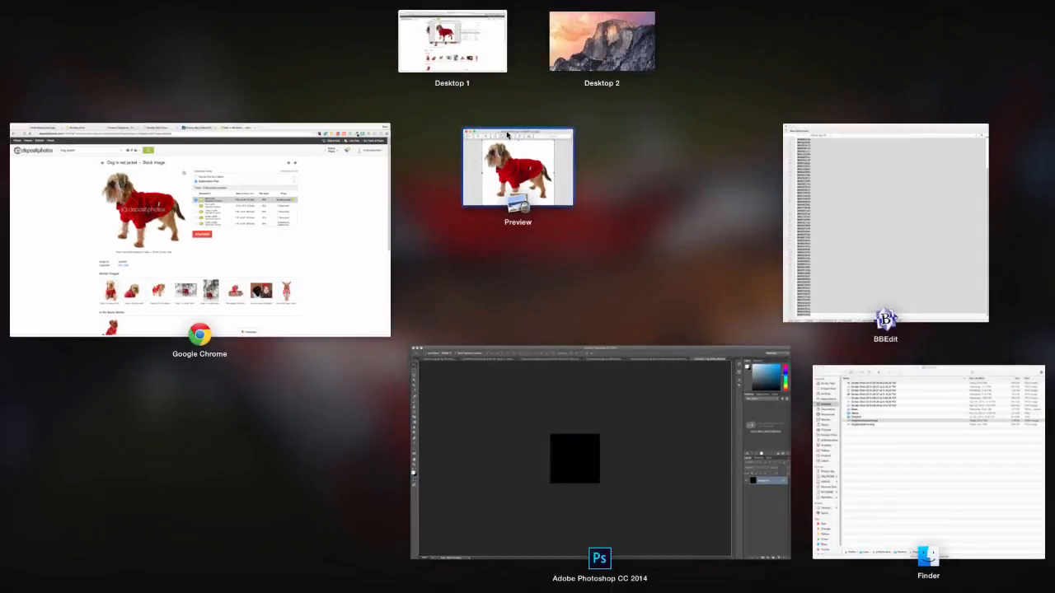
Paste the red-jacket dog photo into the 250 x 250 canvas and scale it to fit
left_click(646, 487)
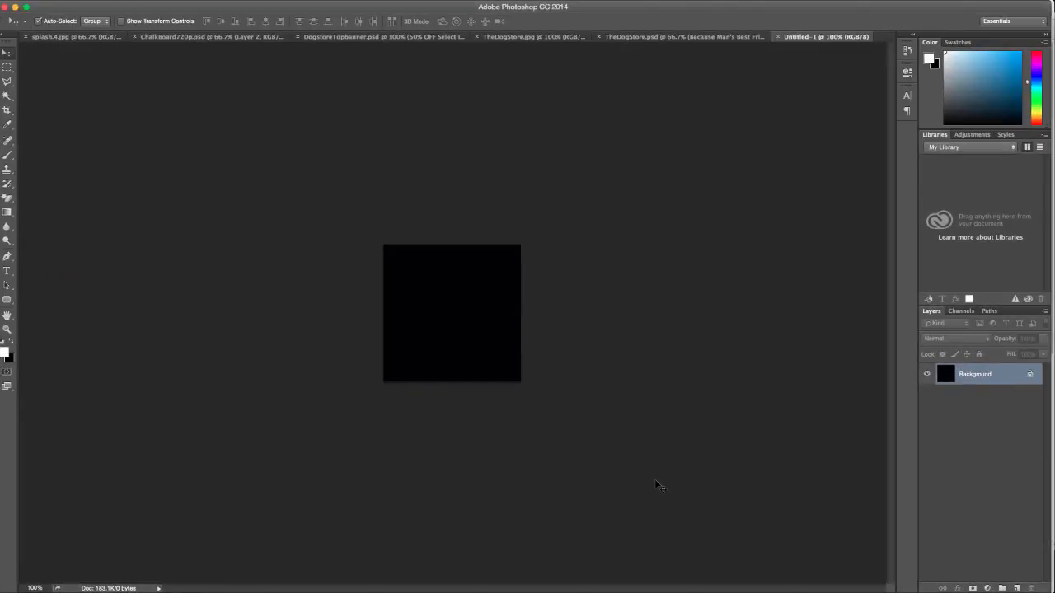
key("super+v")
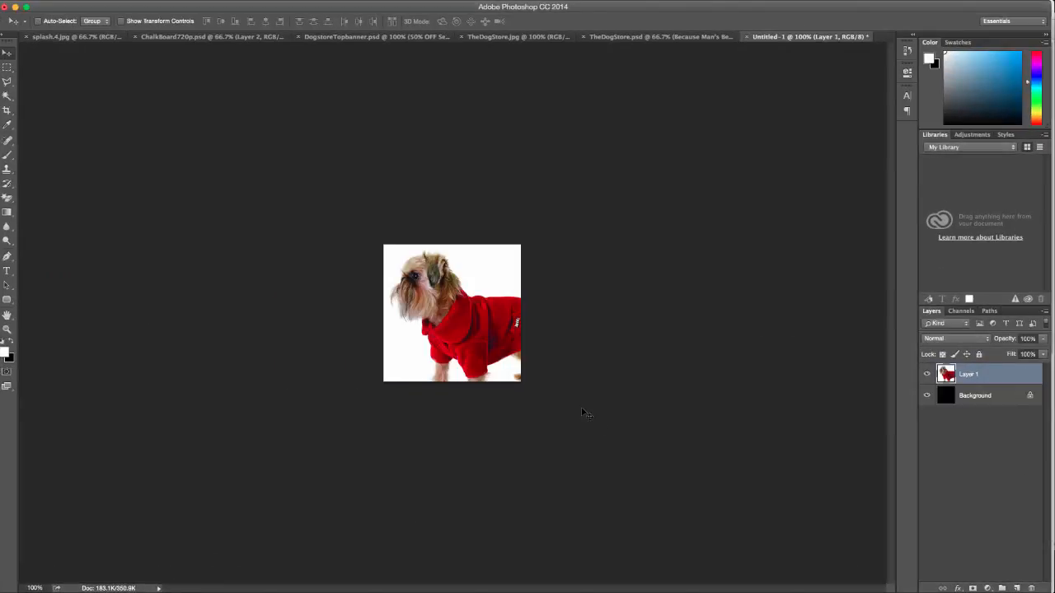
key("super+t")
left_click_drag(584, 427, 521, 363)
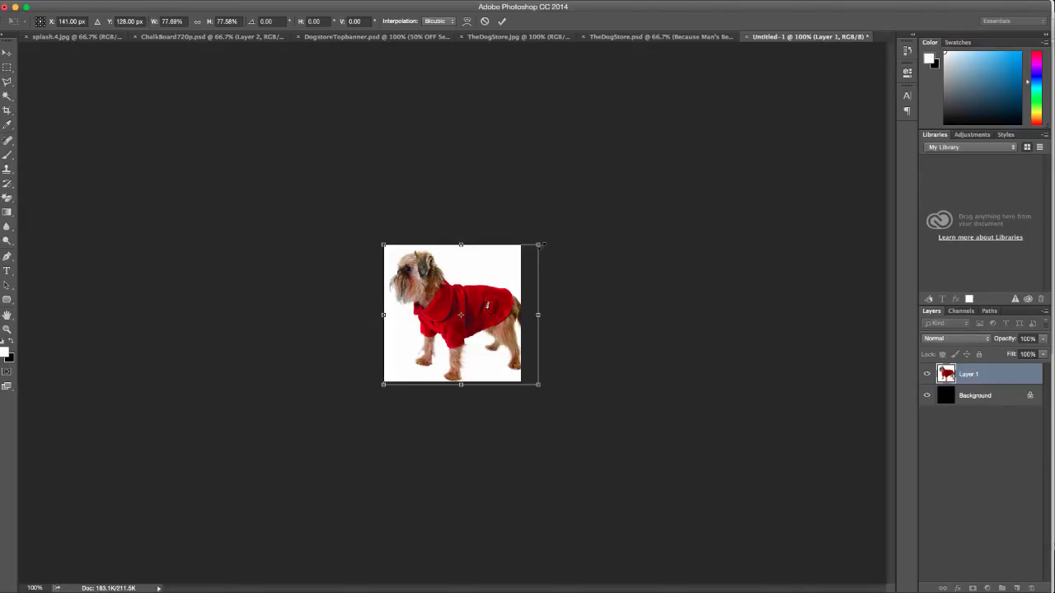
left_click_drag(542, 245, 522, 262)
mouse_move(463, 339)
left_mouse_down()
mouse_move(463, 328)
mouse_move(464, 338)
left_mouse_up()
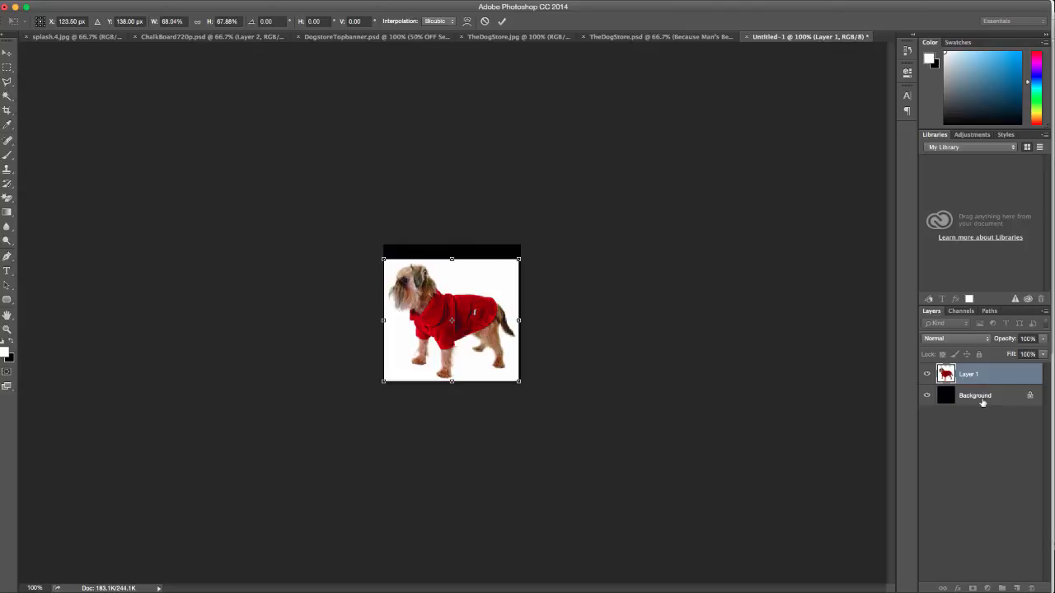
key("Return")
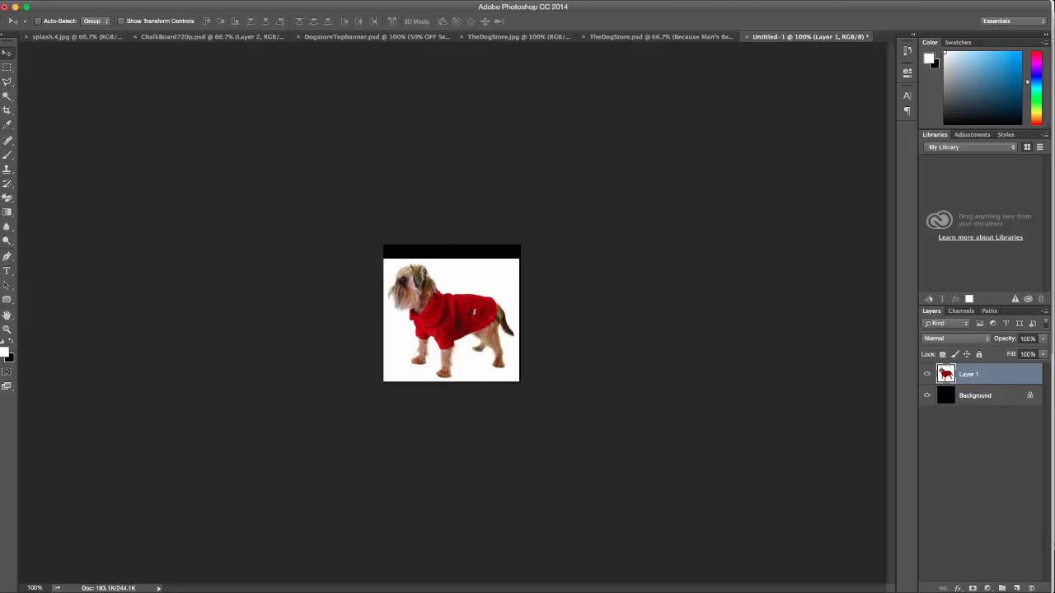
Fill the Background layer with white and move the dog on Layer 1 up slightly
key("shift+F5")
left_click(797, 240)
left_click(985, 397)
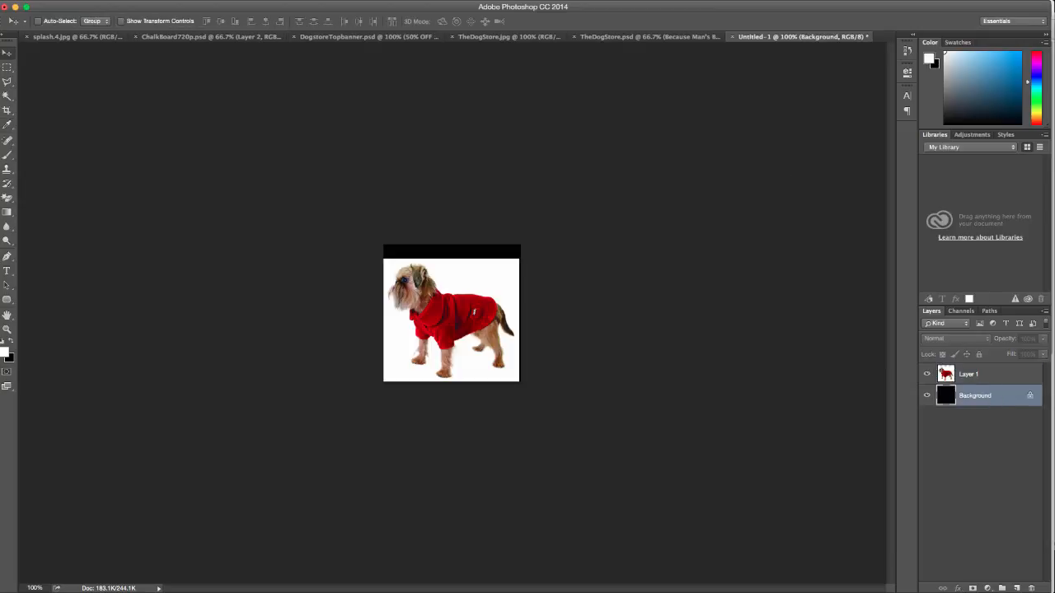
key("shift+F5")
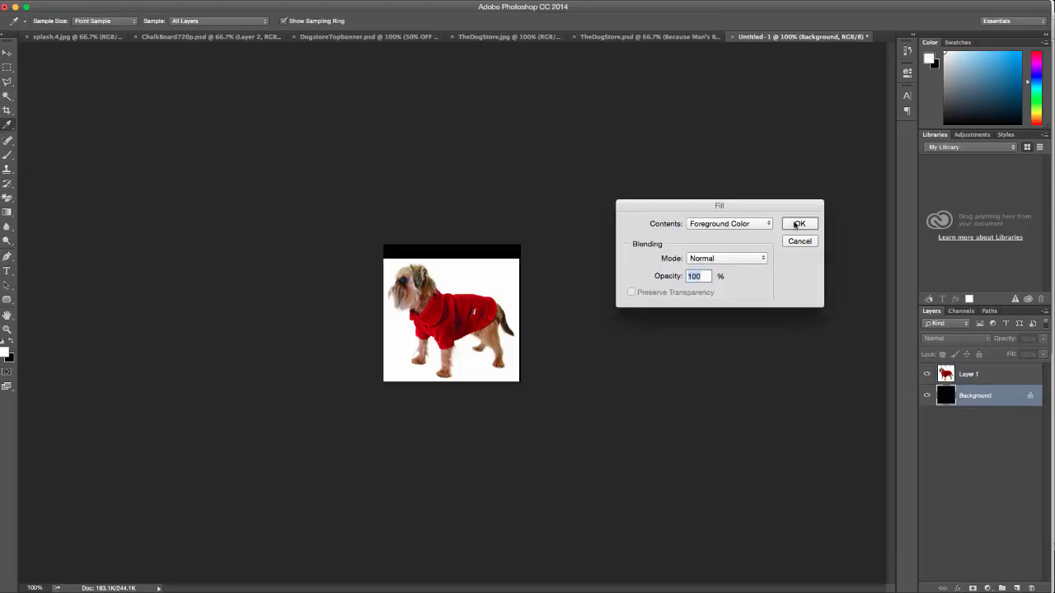
left_click(746, 224)
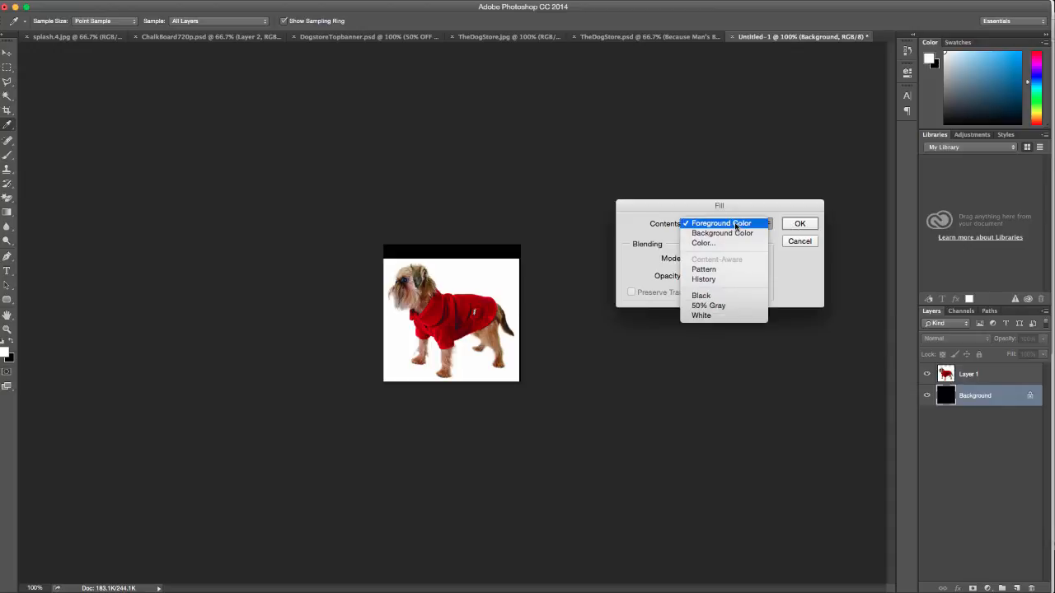
left_click(705, 317)
left_click(799, 228)
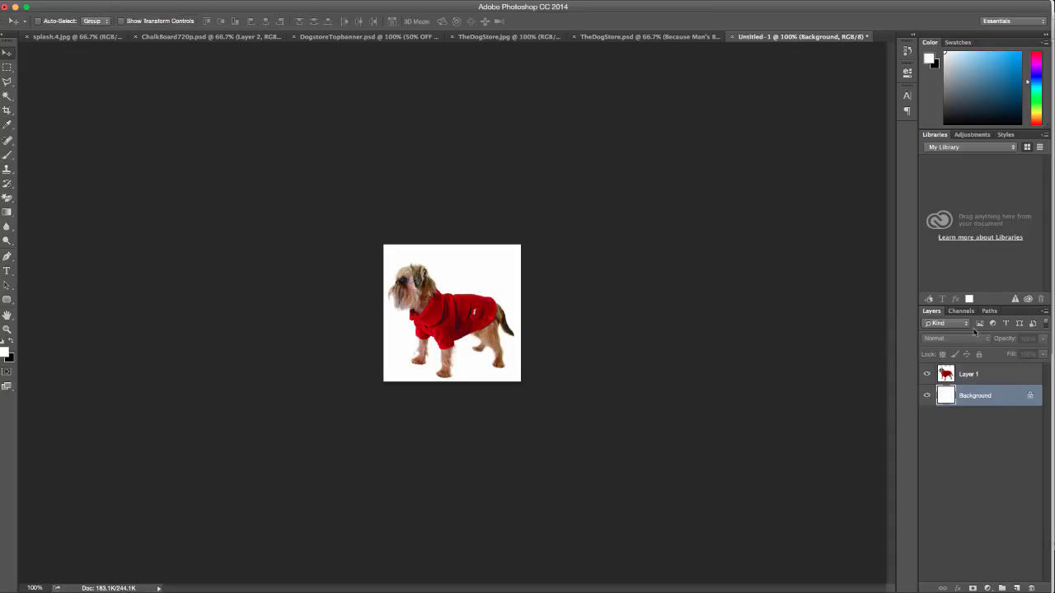
left_click(927, 397)
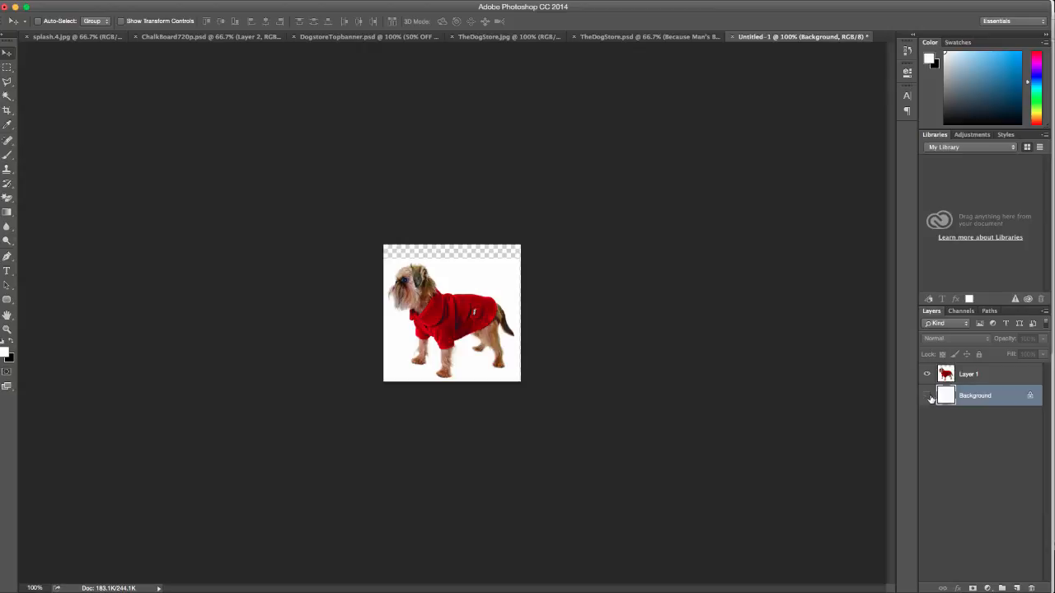
left_click(927, 396)
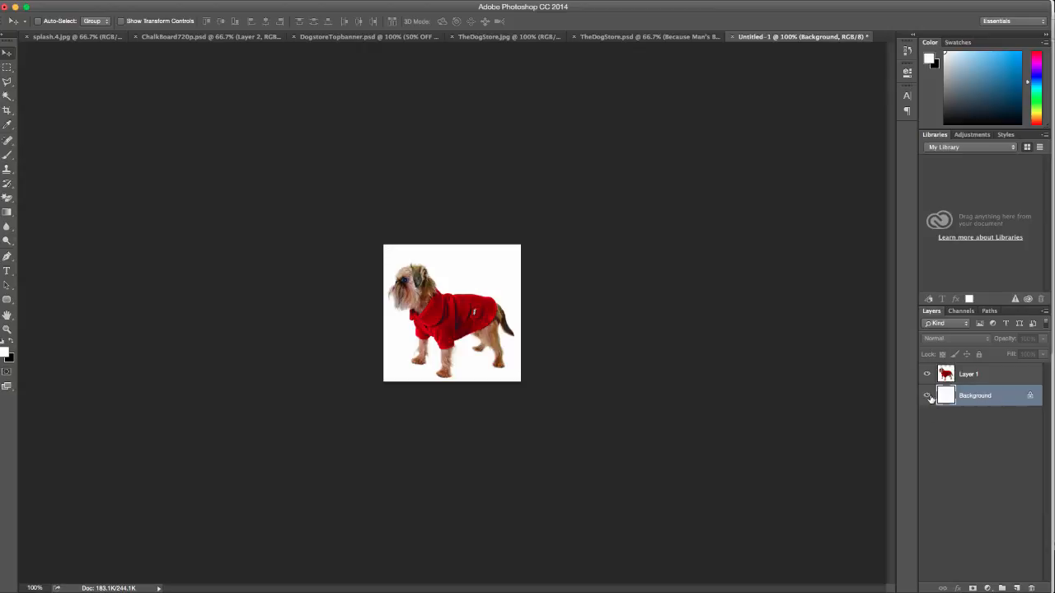
left_click(942, 376)
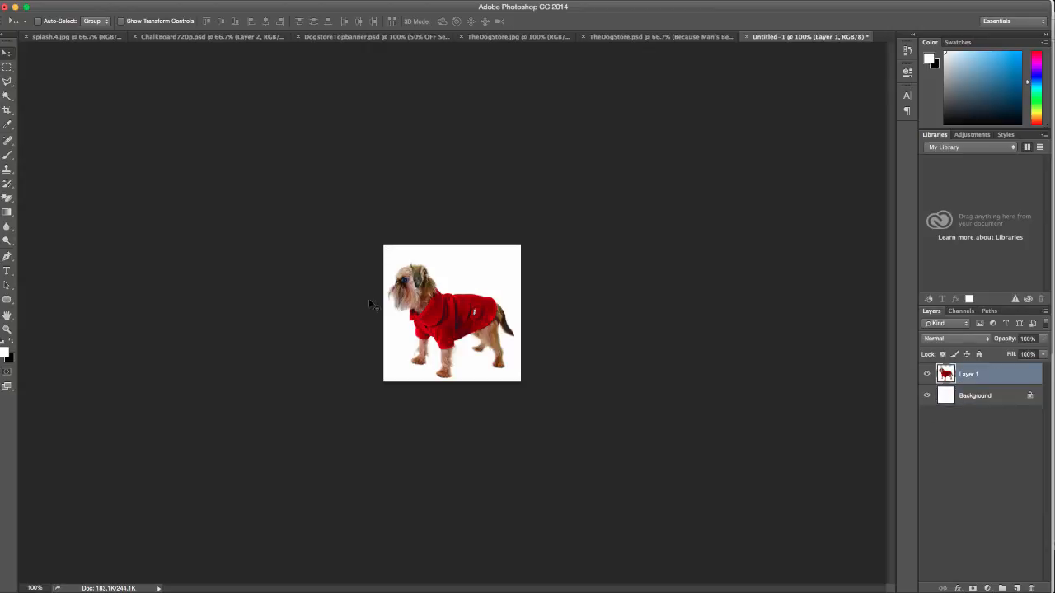
left_click_drag(446, 319, 455, 317)
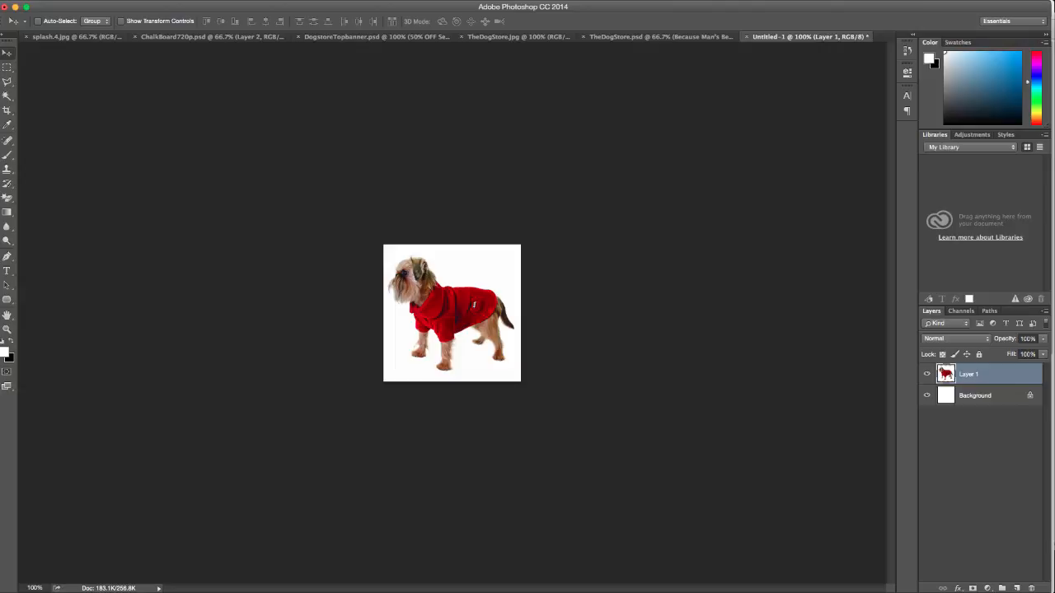
Save the image for web as dogaccessories.jpg and return to the Dog Store in Chrome
key("super+alt+shift+s")
left_click(498, 442)
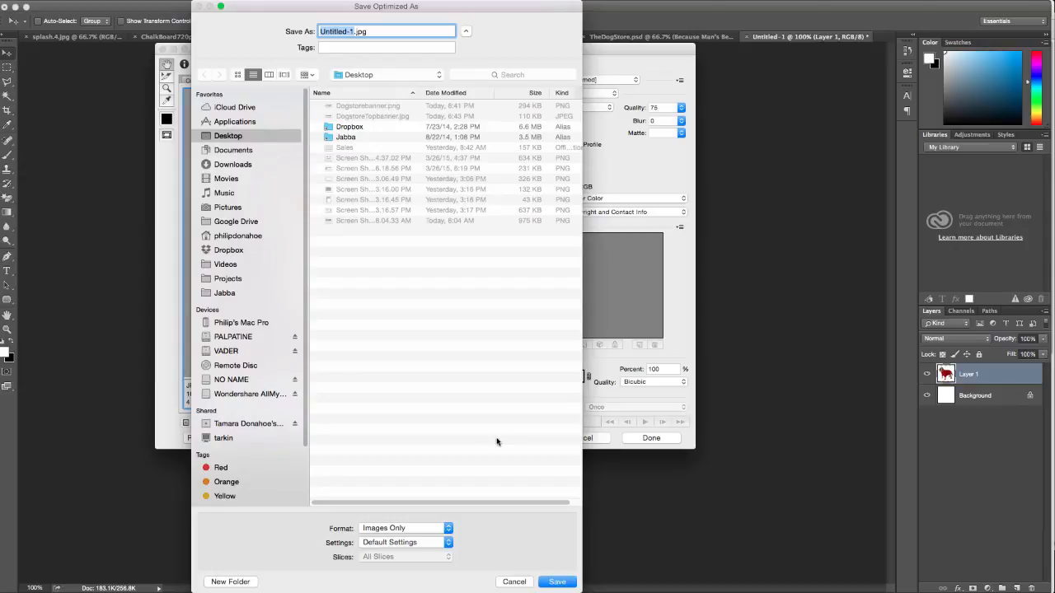
type("dogaccess")
type("ories")
key("Return")
key("ctrl+Up")
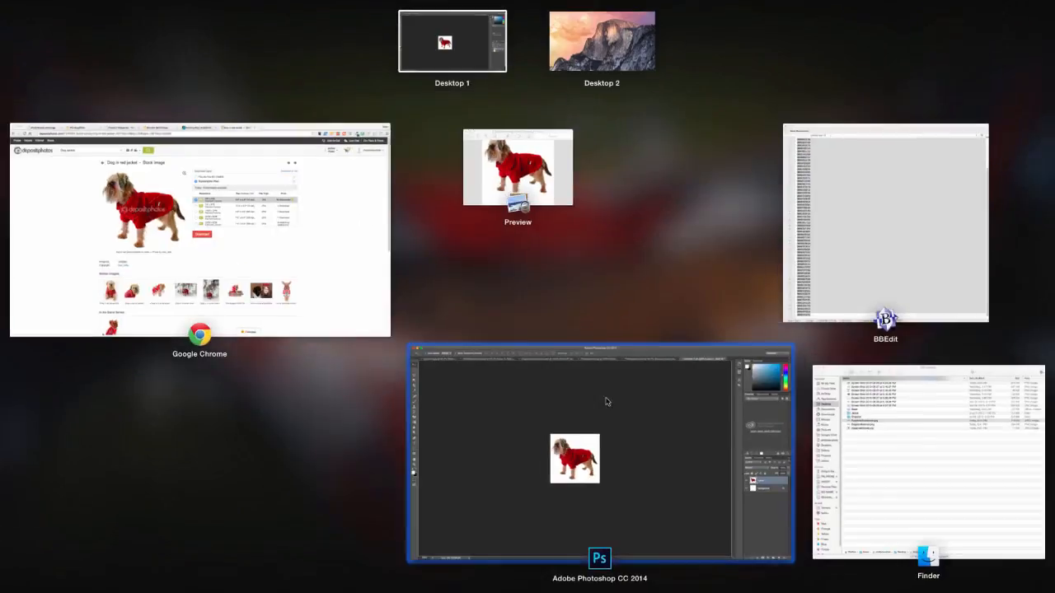
left_click(284, 230)
left_click(83, 15)
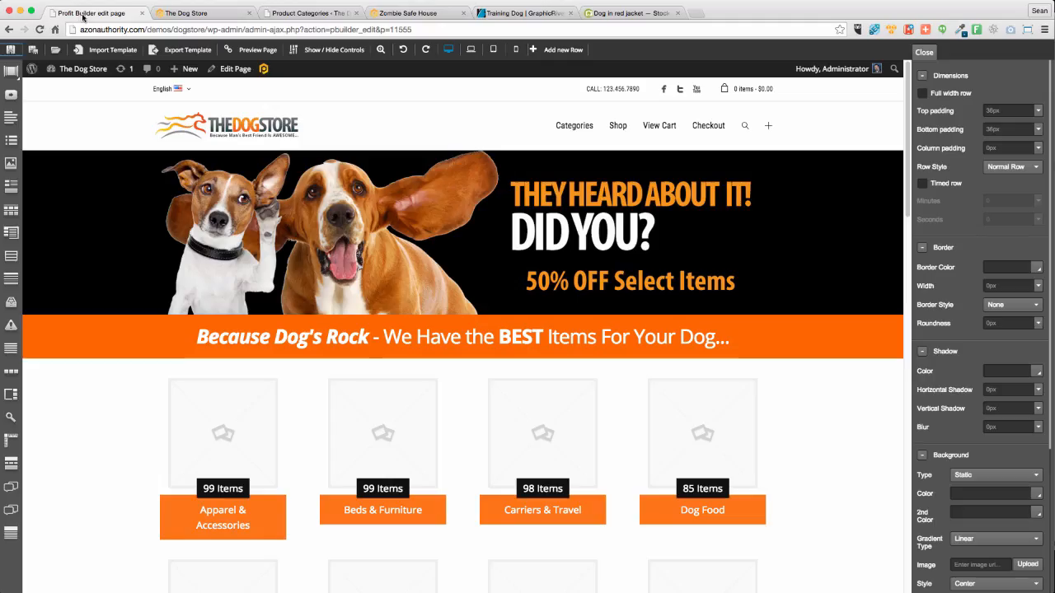
left_click(202, 13)
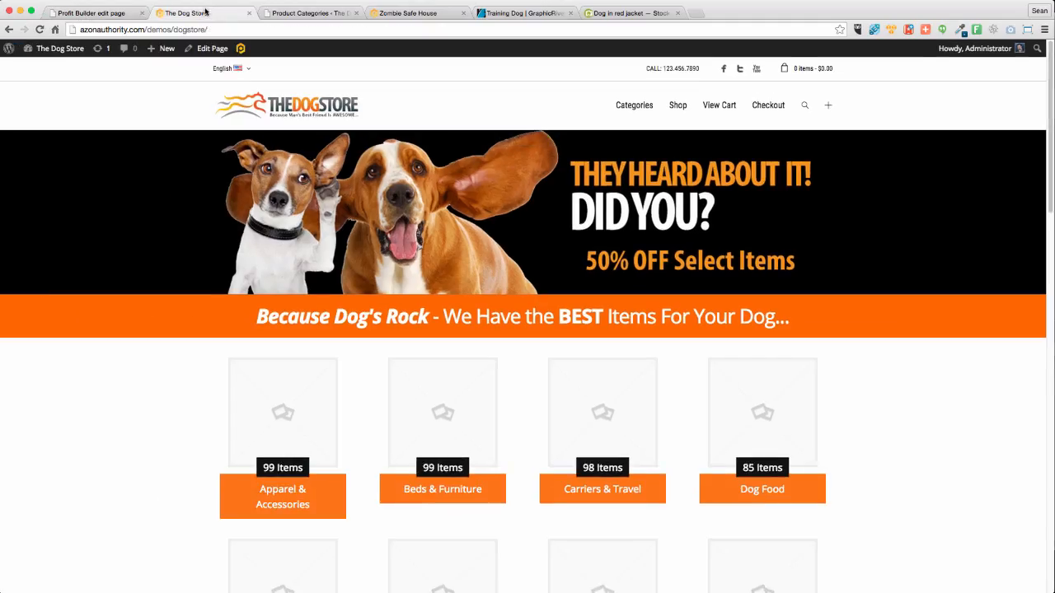
Upload dogaccessories.jpg as the Dog Accessories thumbnail, update the category, and close two spare tabs
left_click(296, 12)
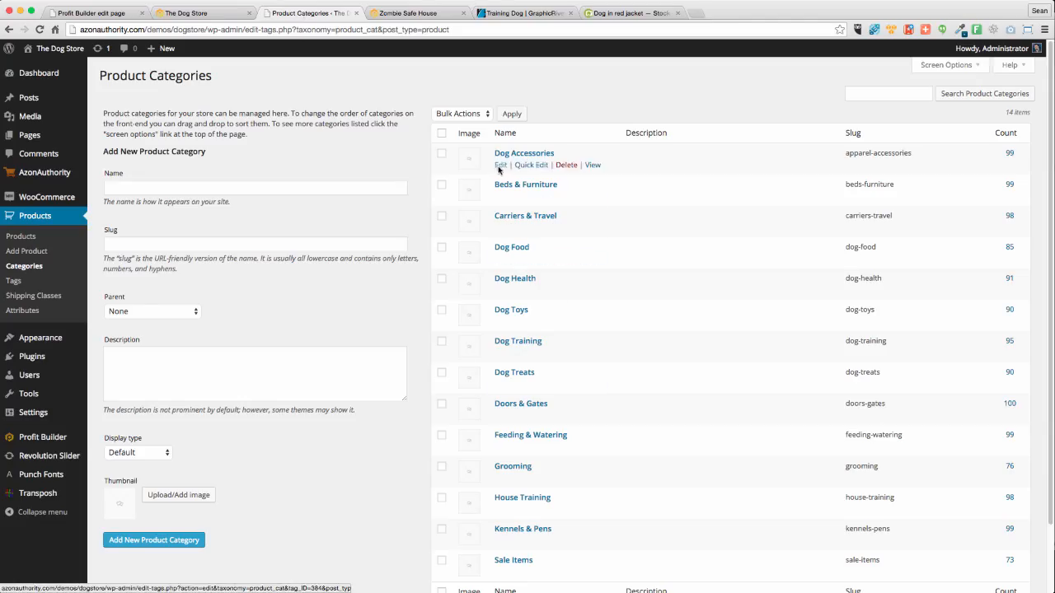
left_click(500, 165)
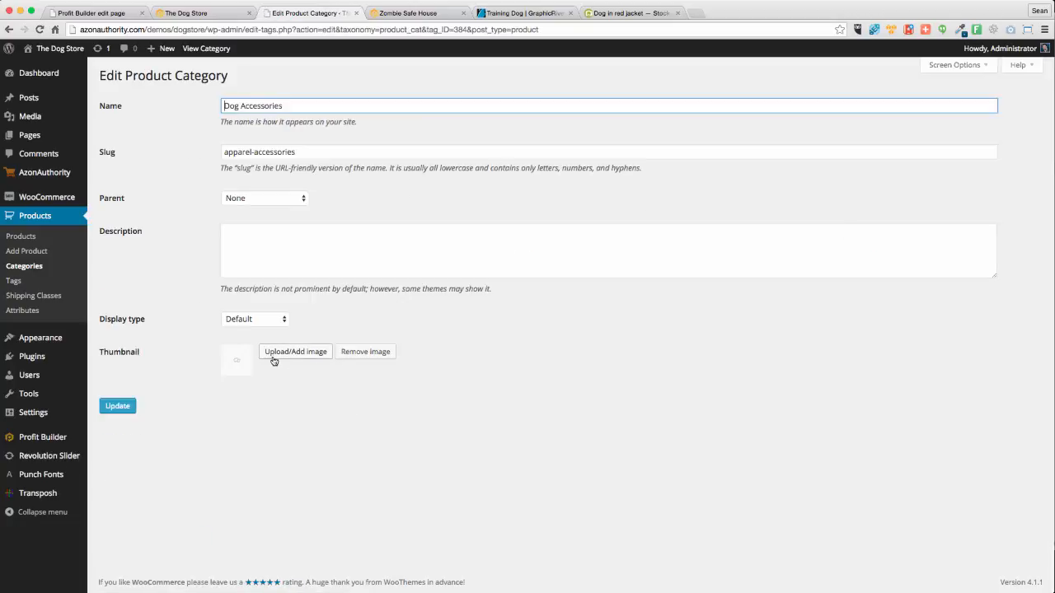
left_click(279, 352)
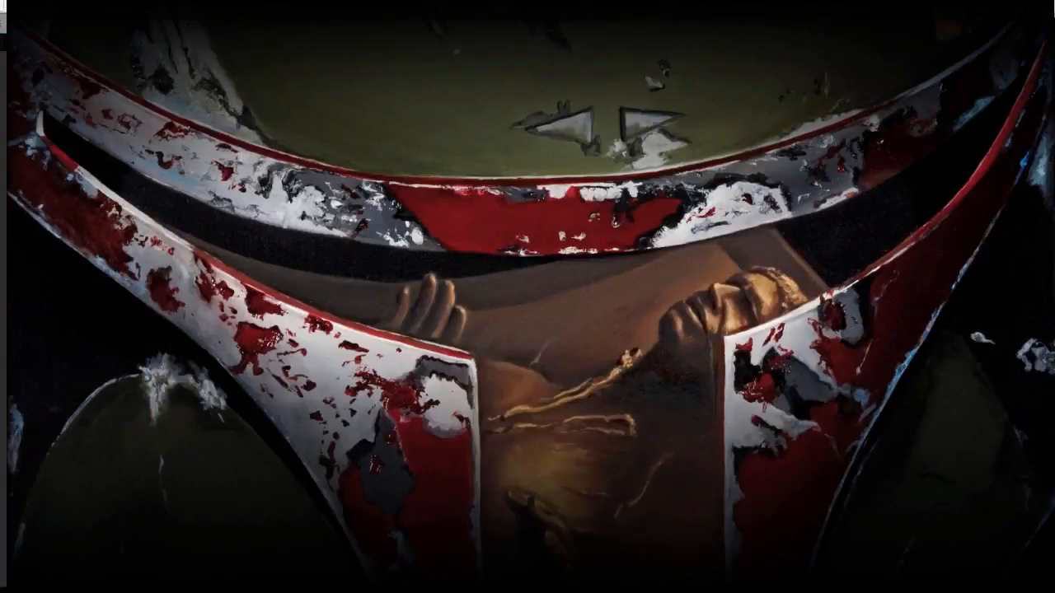
key("F11")
left_click_drag(918, 338, 223, 289)
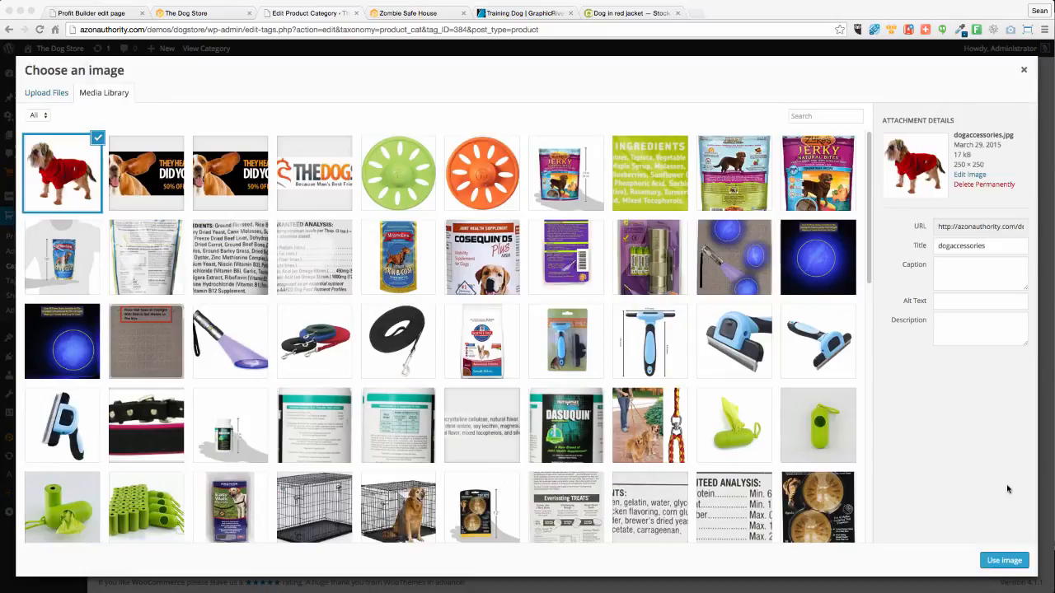
left_click(1003, 563)
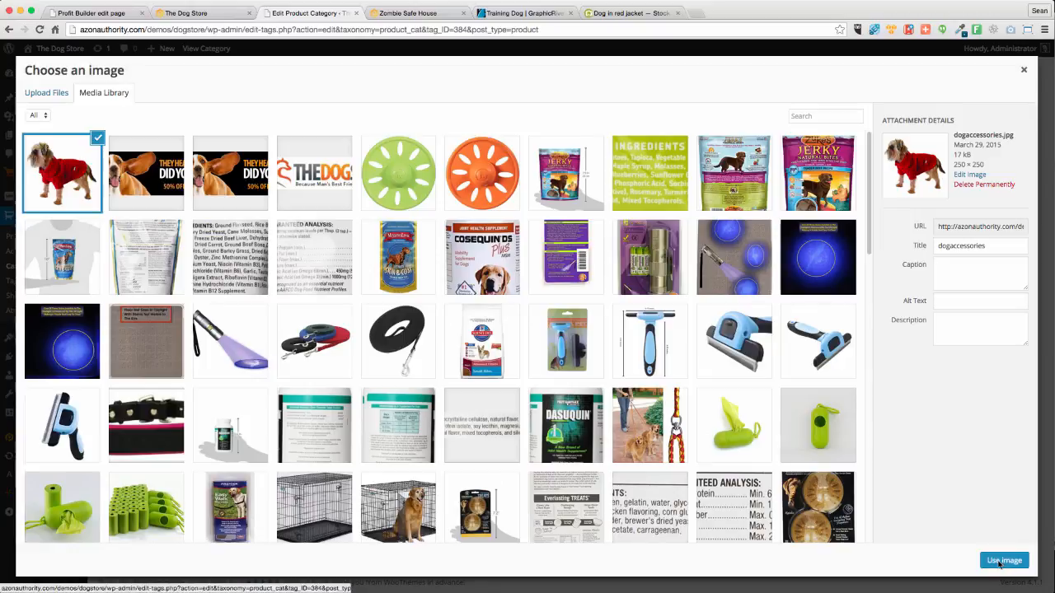
left_click(125, 408)
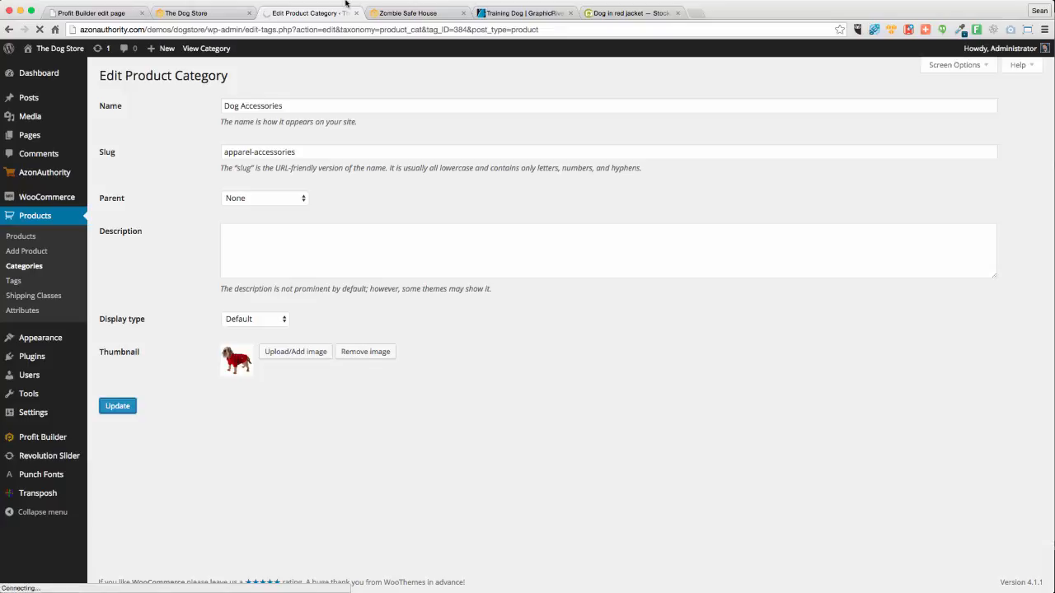
left_click(464, 13)
left_click(464, 13)
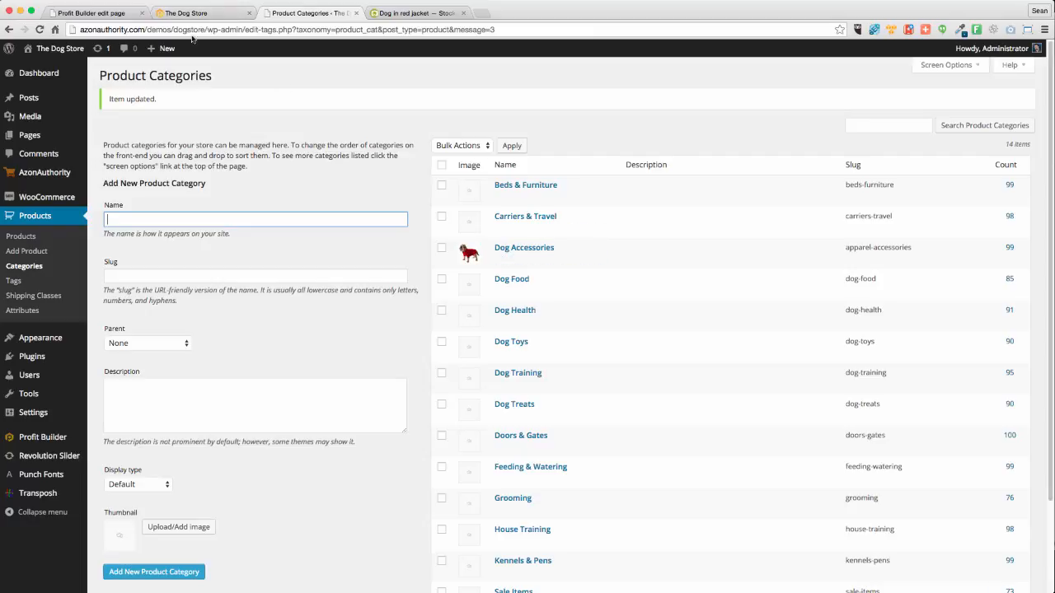
Reload the Dog Store homepage and confirm the Dog Accessories tile shows the red-jacket dog
left_click(156, 14)
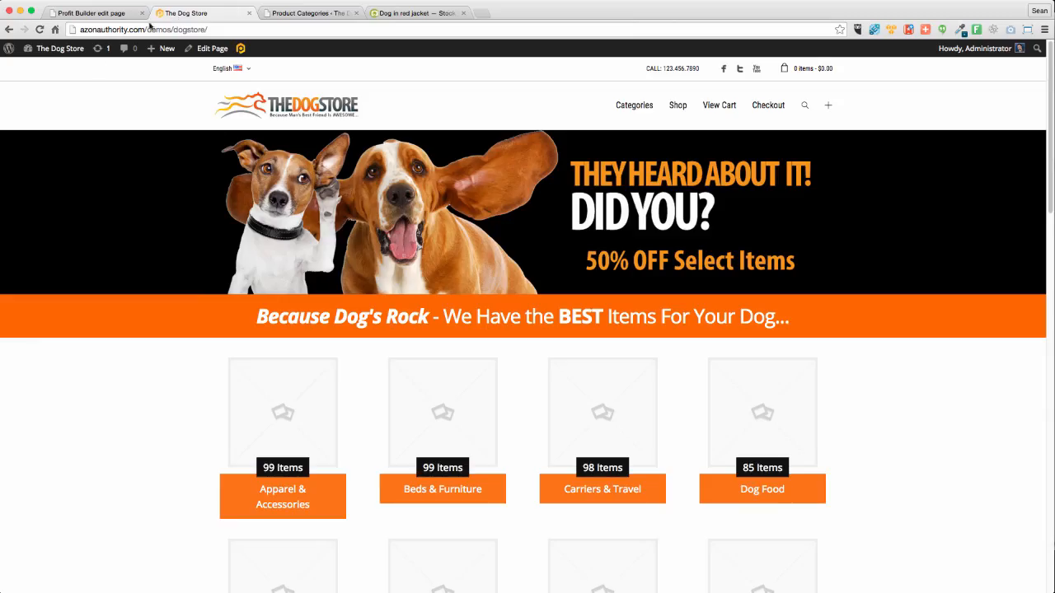
left_click(40, 29)
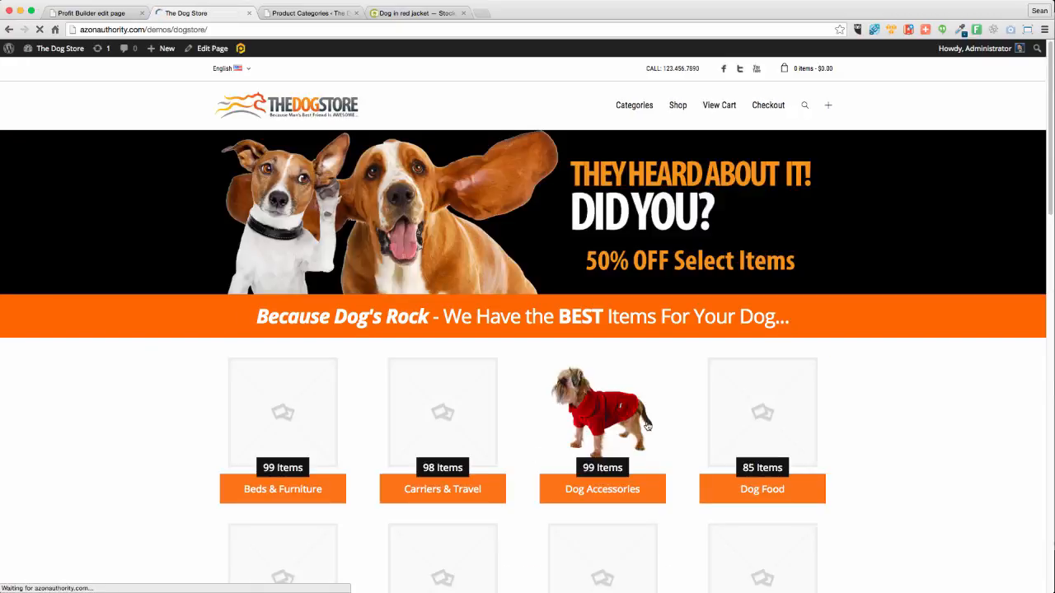
scroll(610, 488, "down", 5)
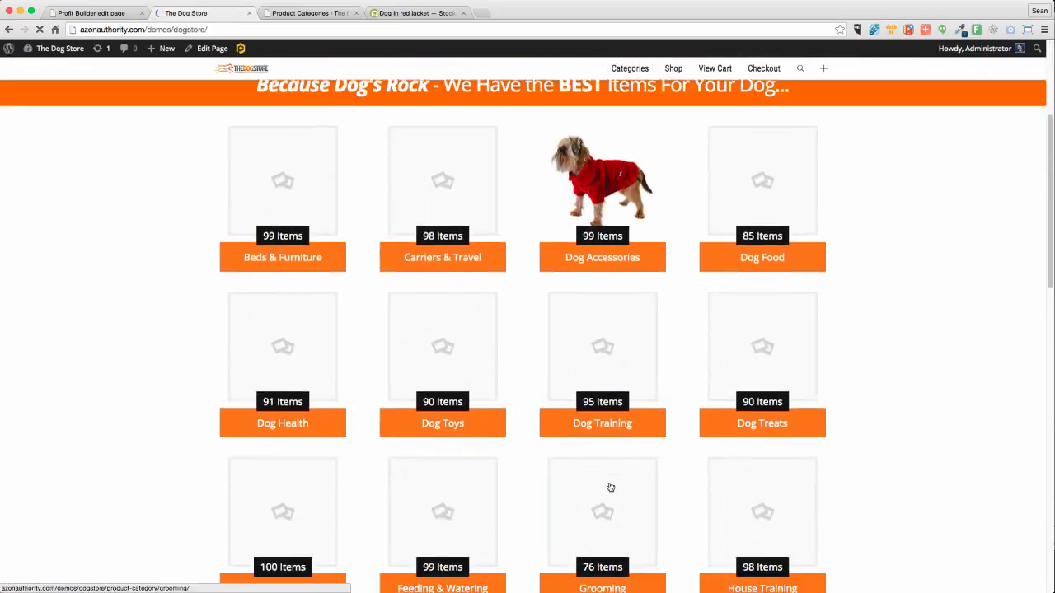
scroll(610, 488, "up", 2)
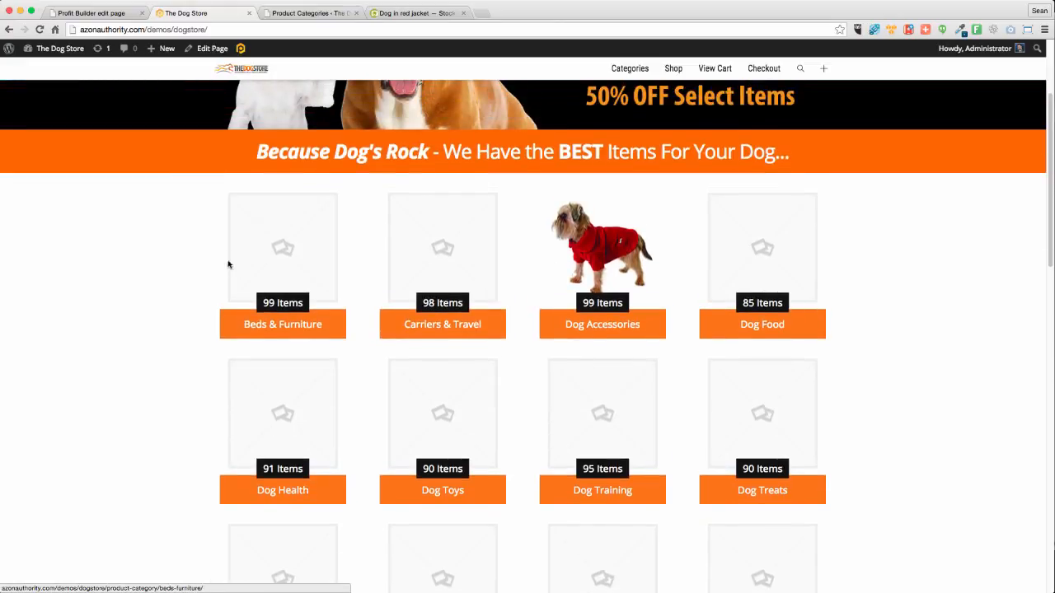
Change the Depositphotos search to 'Dog Bed' and browse the 2,519 results
left_click(417, 12)
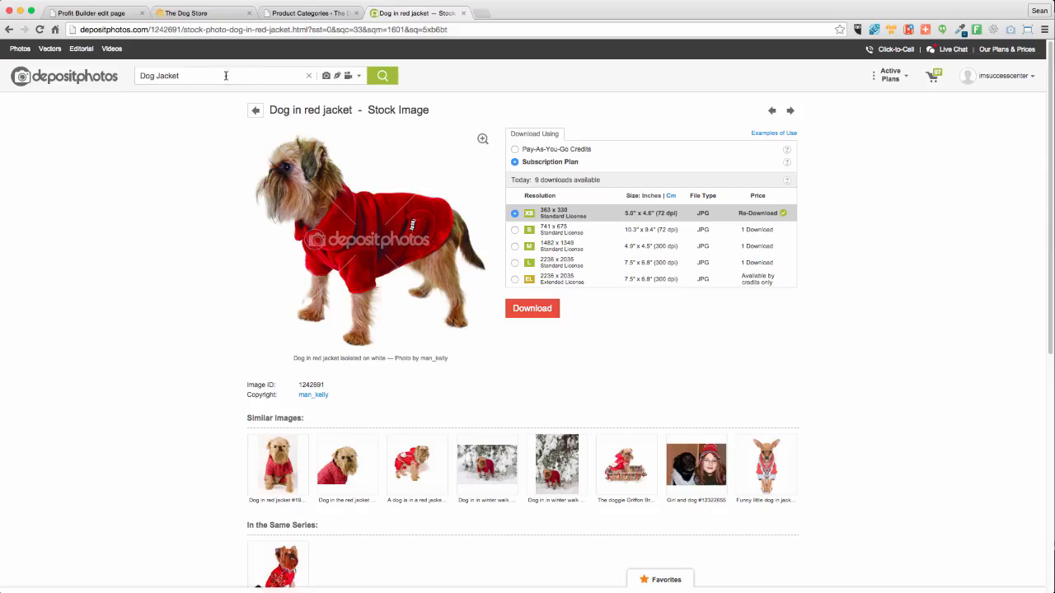
double_click(173, 76)
type("Bed")
key("Return")
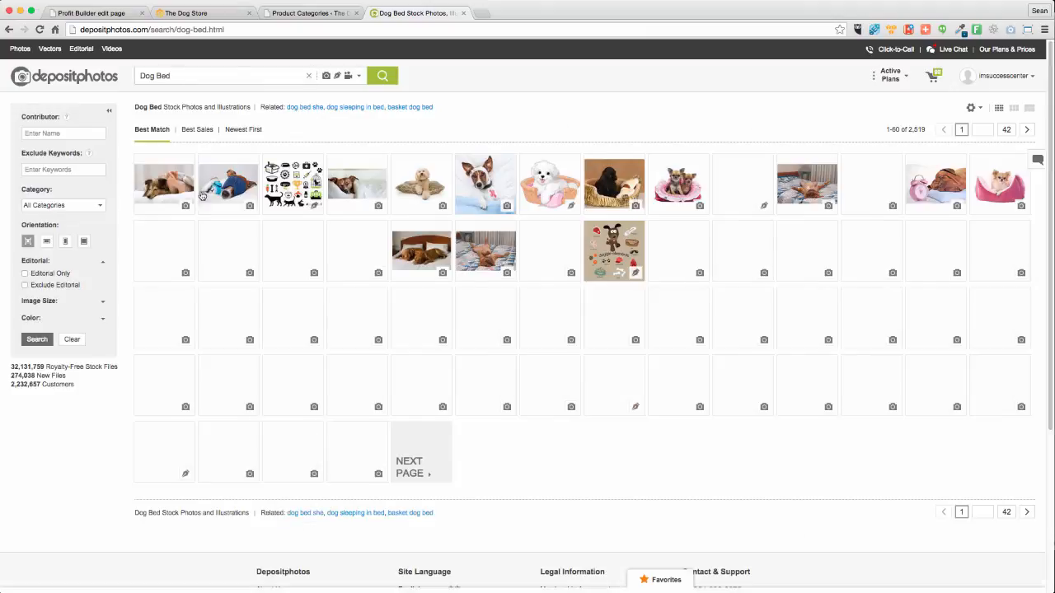
mouse_move(163, 183)
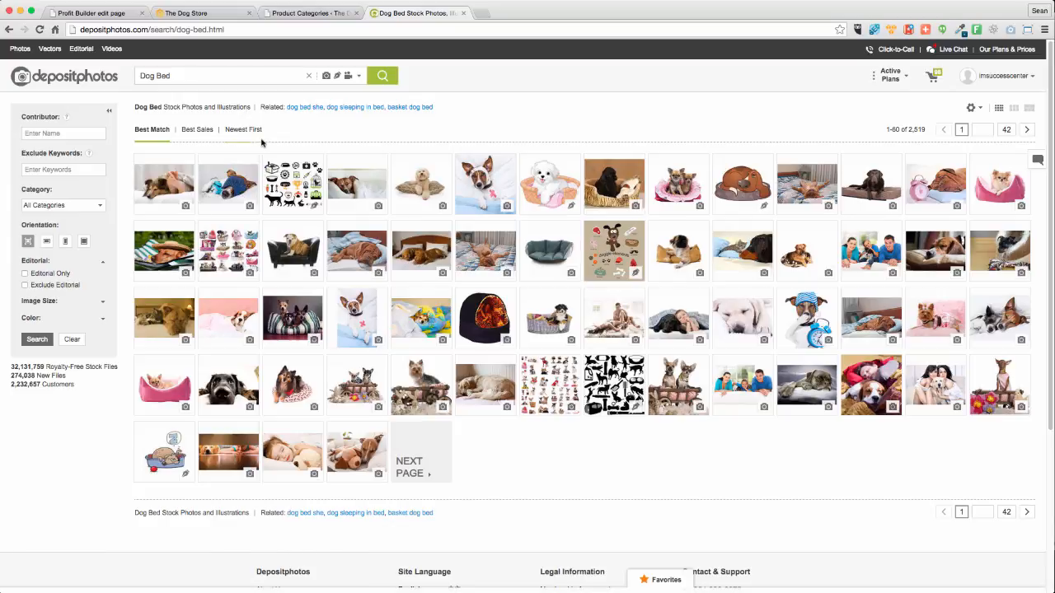
mouse_move(228, 180)
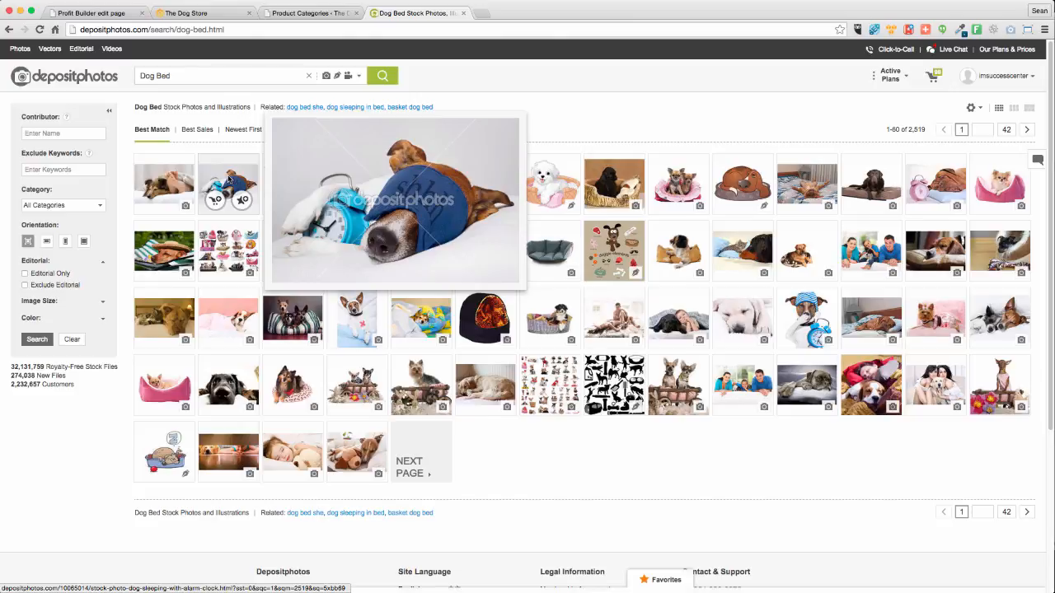
mouse_move(228, 380)
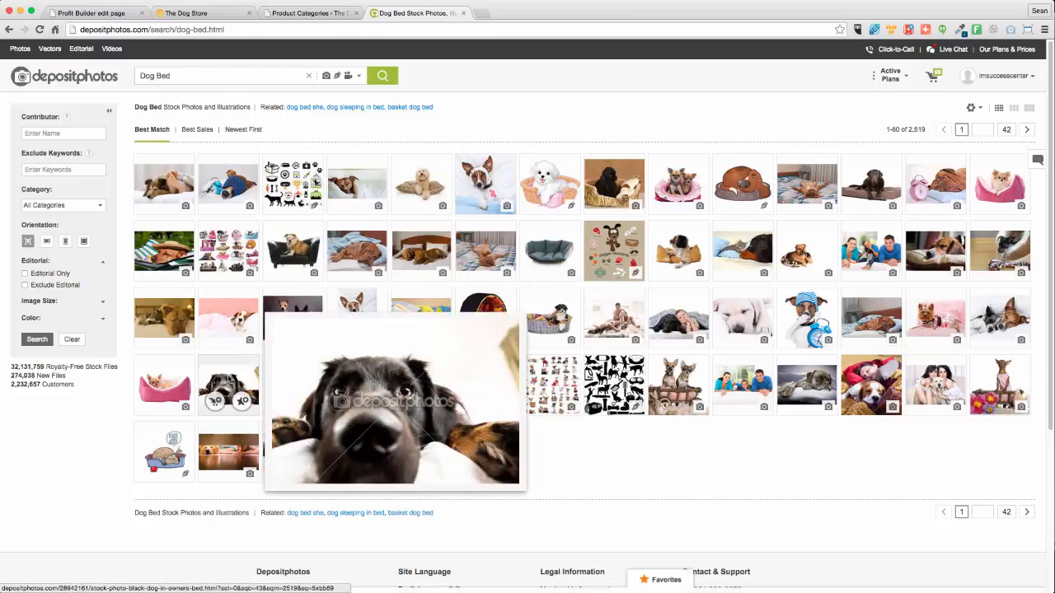
mouse_move(357, 248)
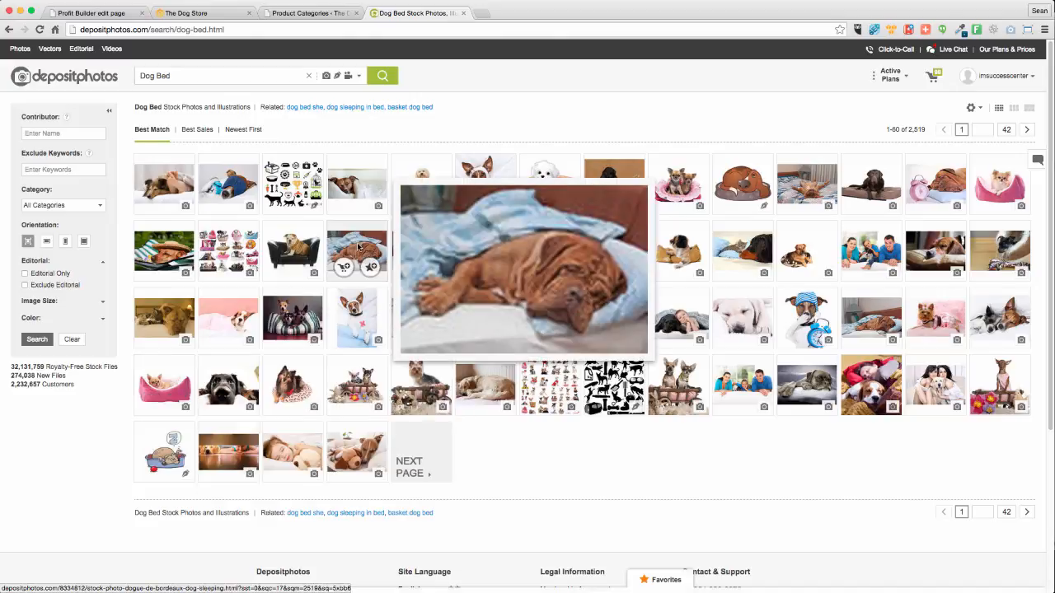
mouse_move(276, 249)
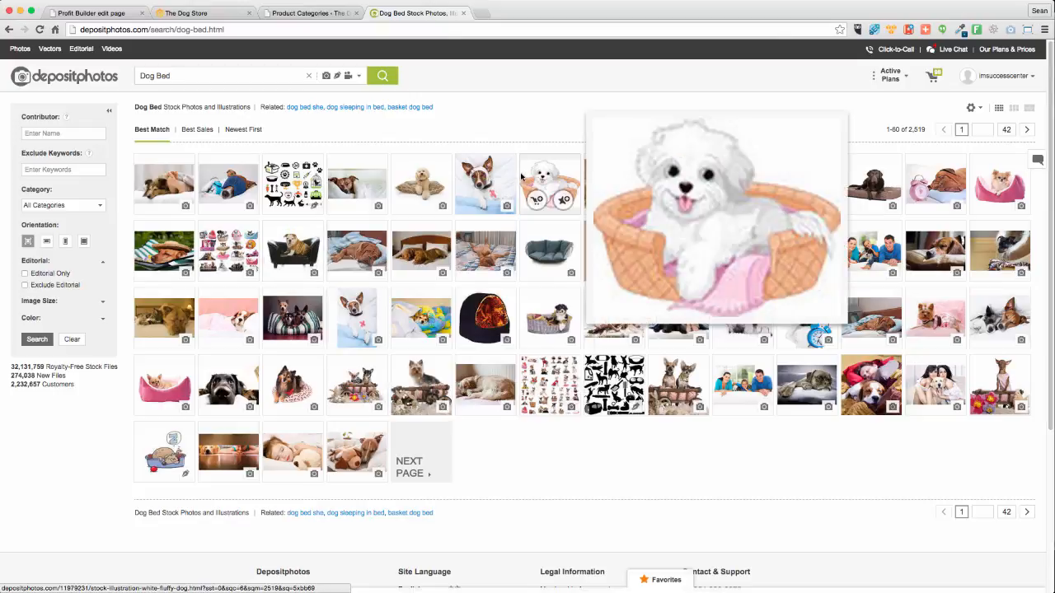
mouse_move(408, 186)
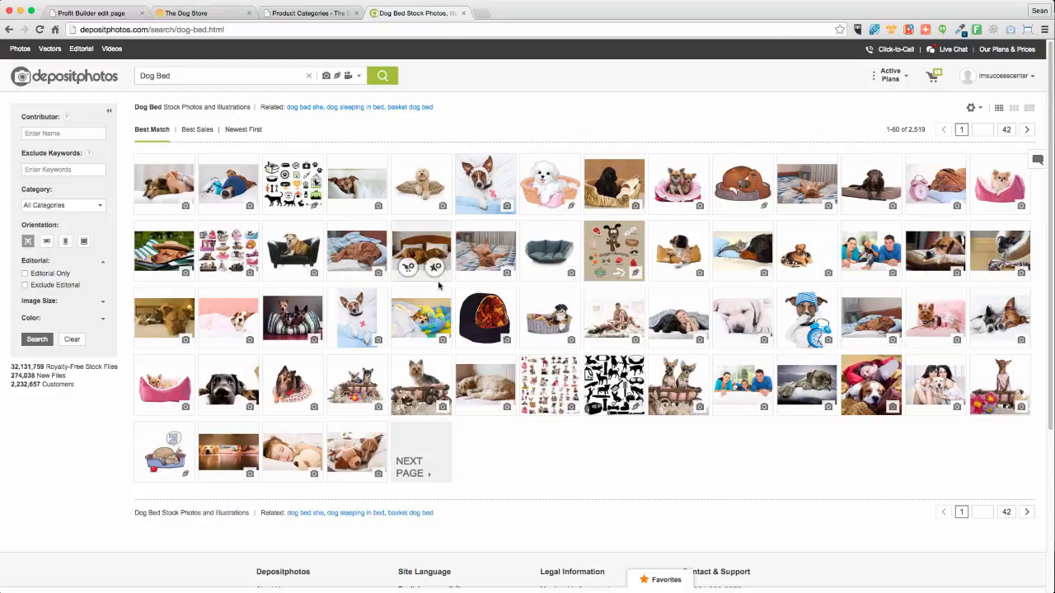
mouse_move(299, 328)
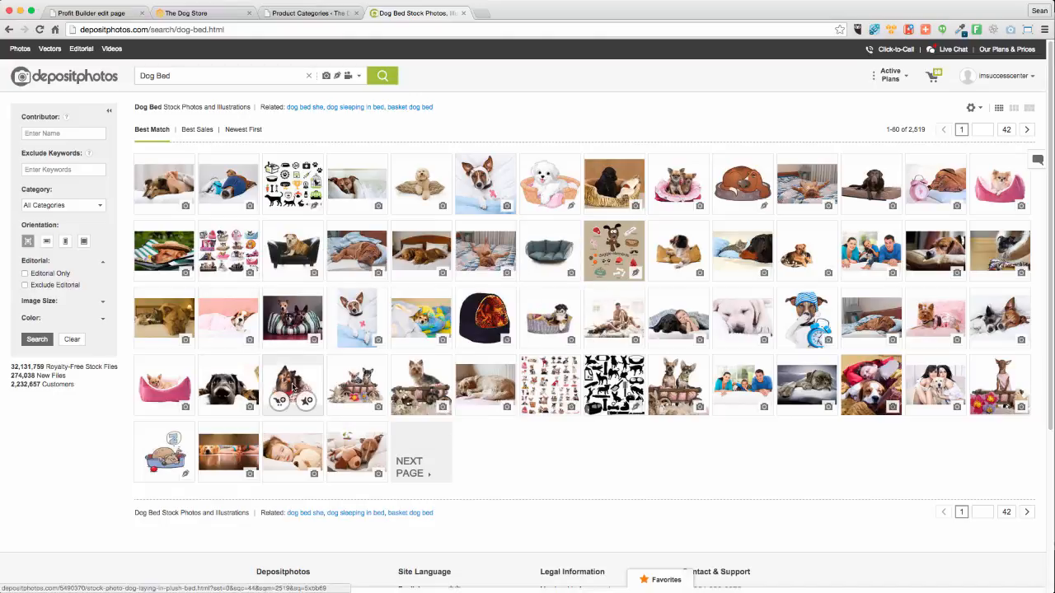
mouse_move(296, 383)
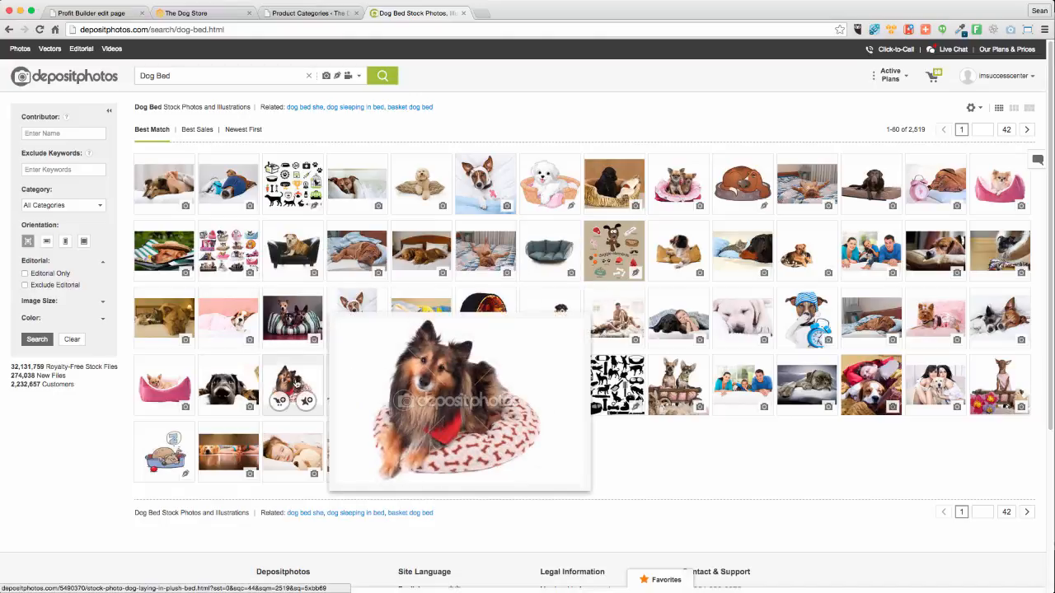
Open the sheltie 'Dog laying in plush bed' photo and download it at XS 424 x 283
left_click(297, 384)
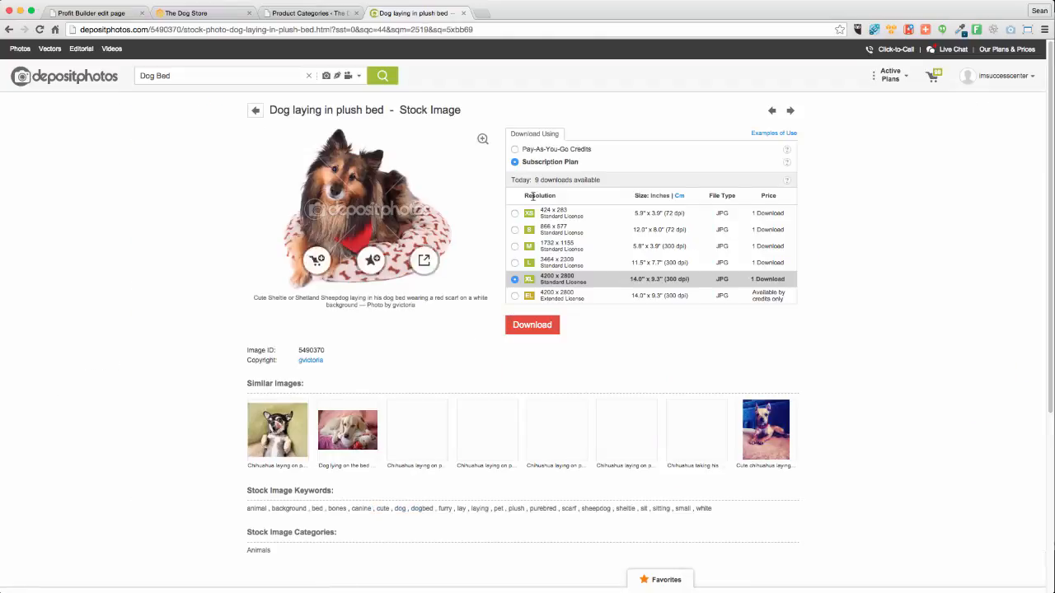
left_click(520, 216)
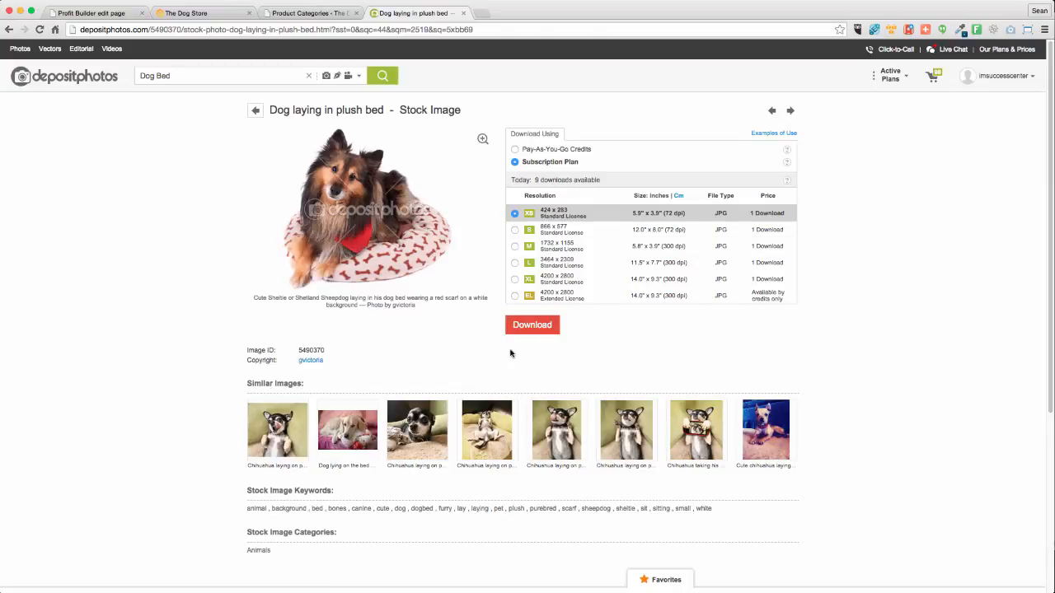
left_click(528, 331)
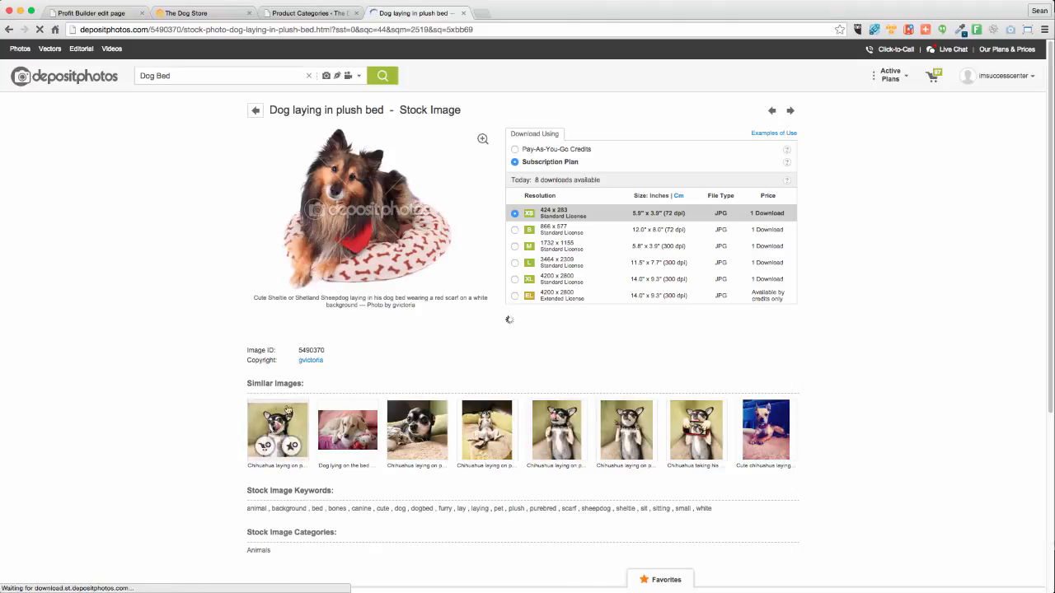
mouse_move(290, 423)
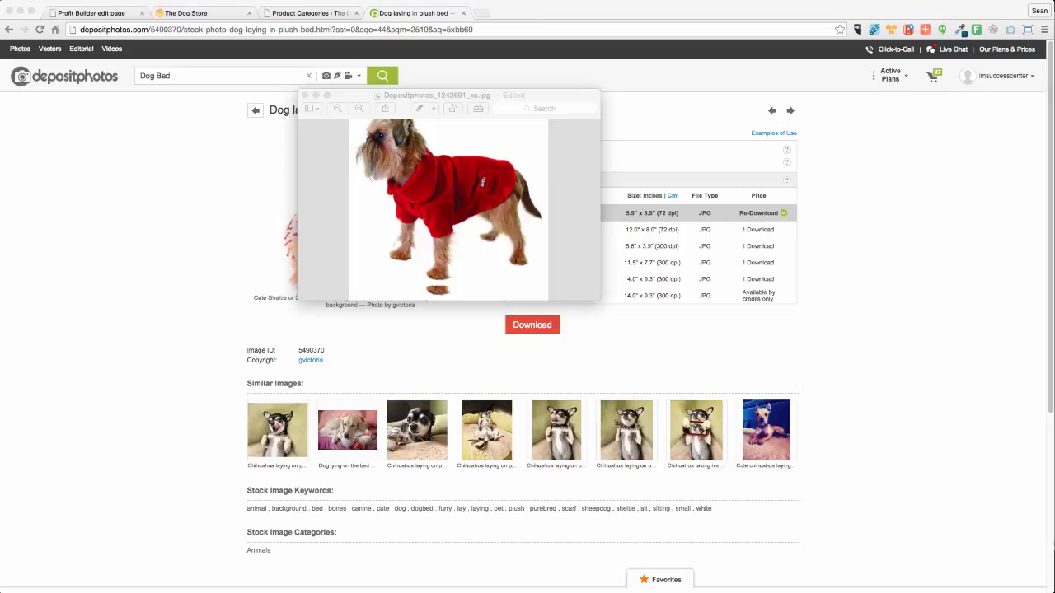
Paste the sheltie photo as Layer 2 and scale and center it within the 250 x 250 canvas
key("ctrl+Up")
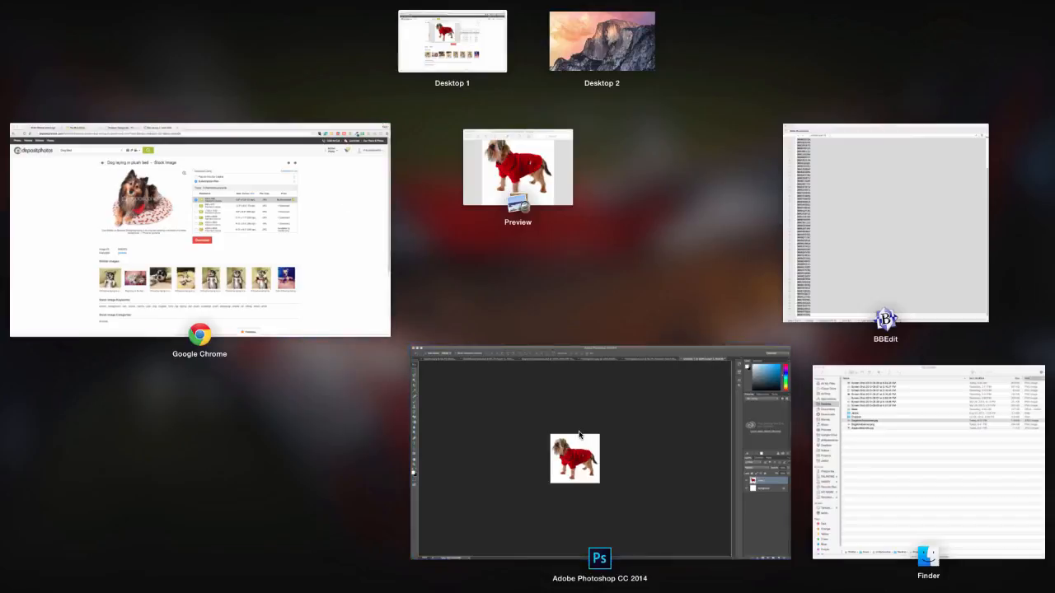
left_click(550, 364)
key("super+v")
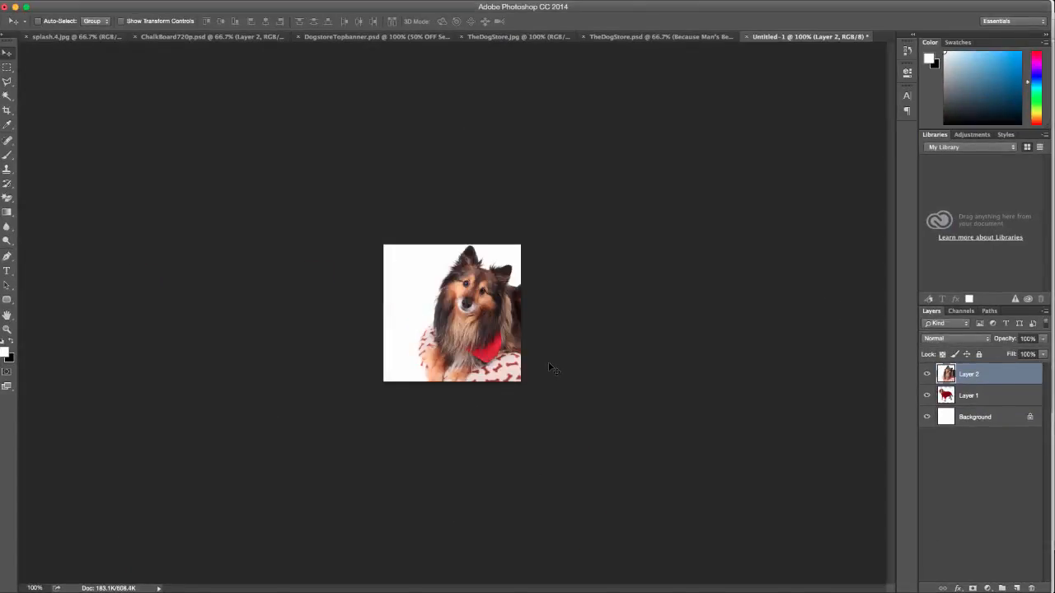
key("super+t")
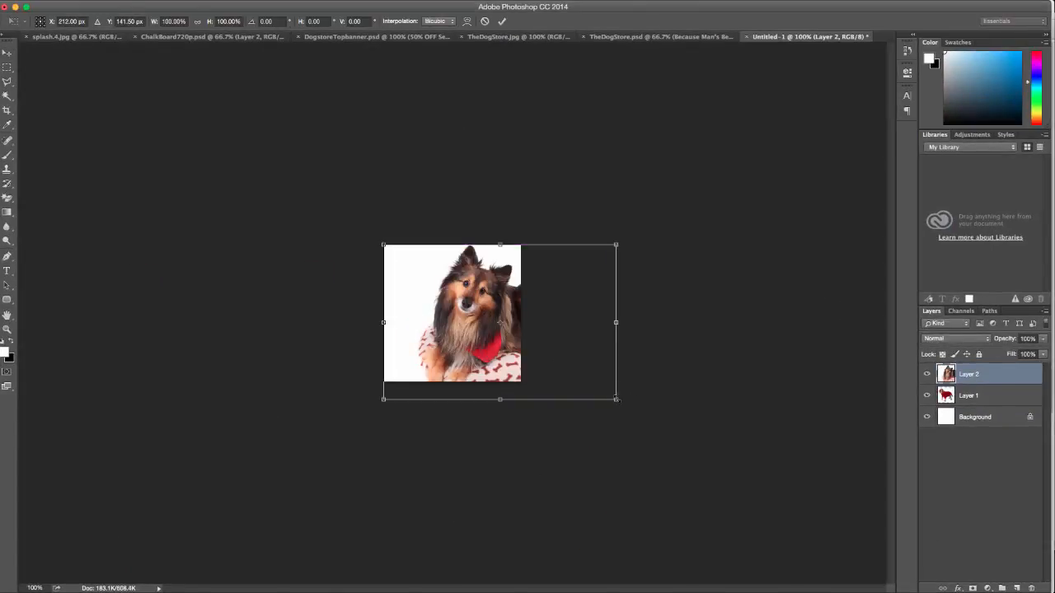
left_click_drag(615, 400, 566, 410)
left_click_drag(563, 319, 536, 319)
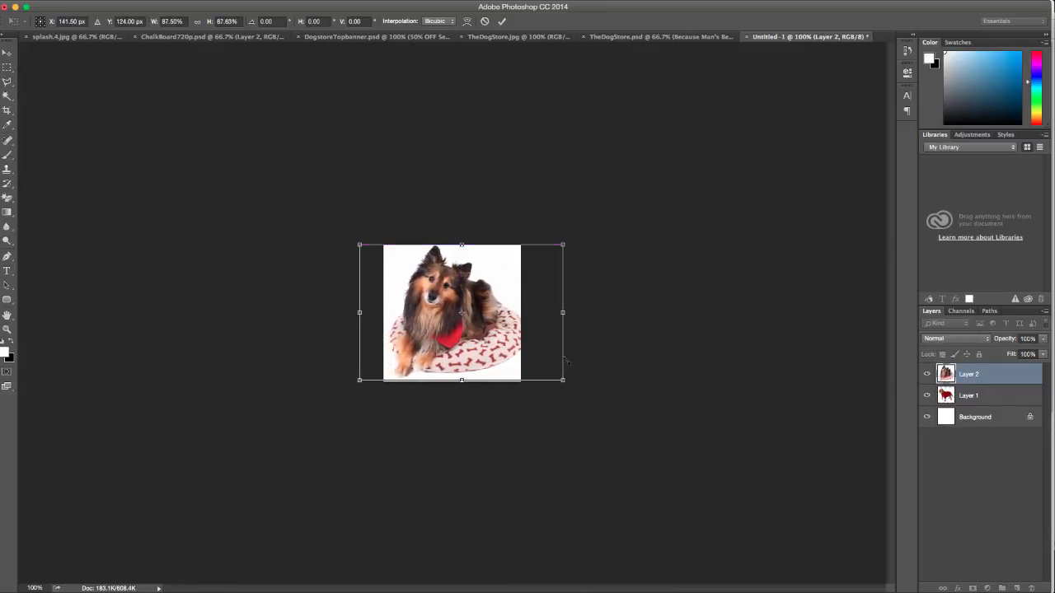
left_click_drag(560, 380, 550, 373)
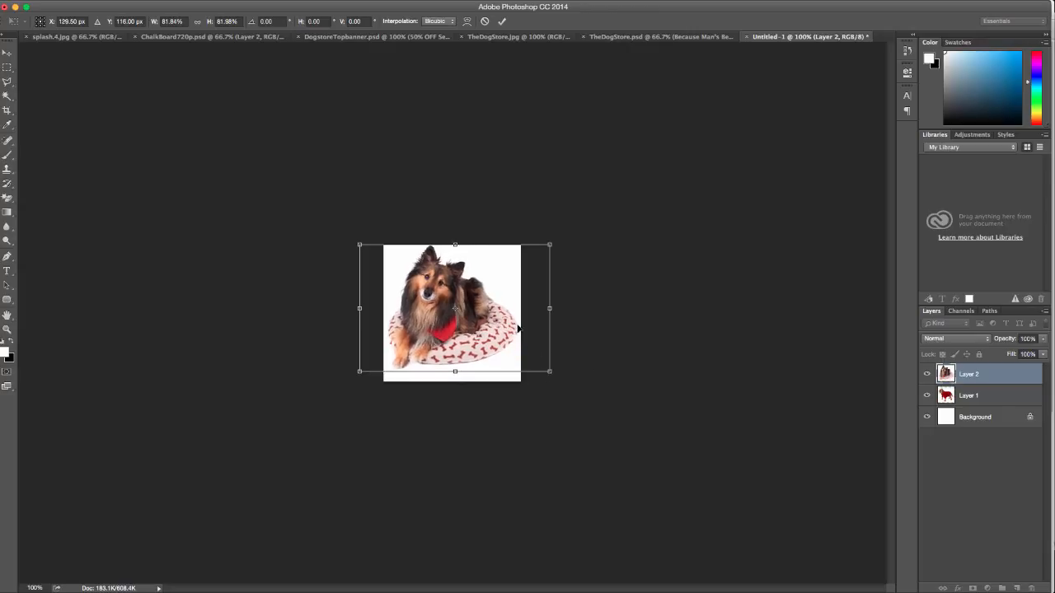
left_click_drag(519, 325, 520, 332)
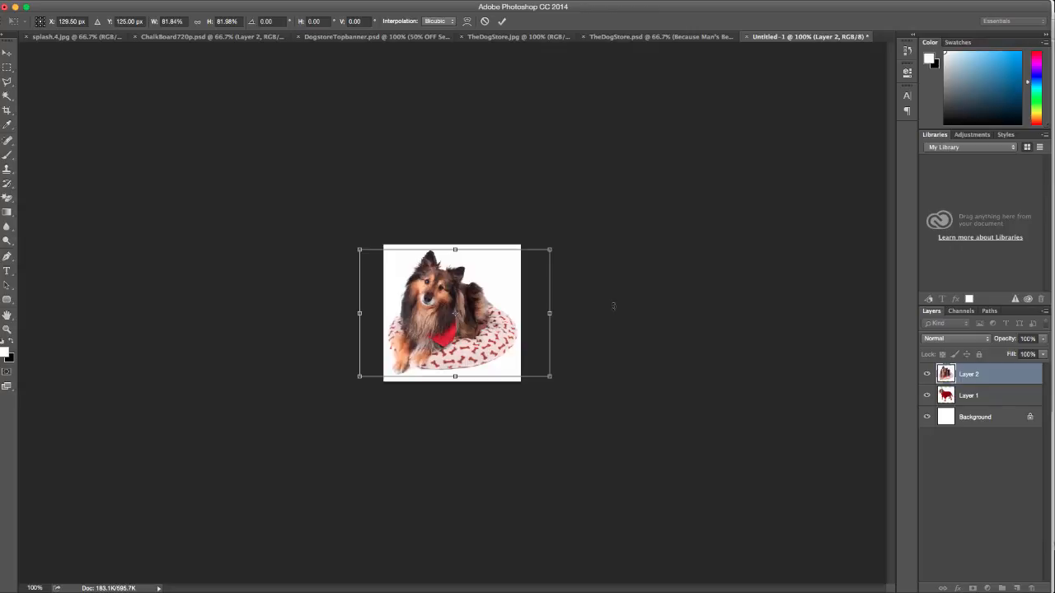
key("Return")
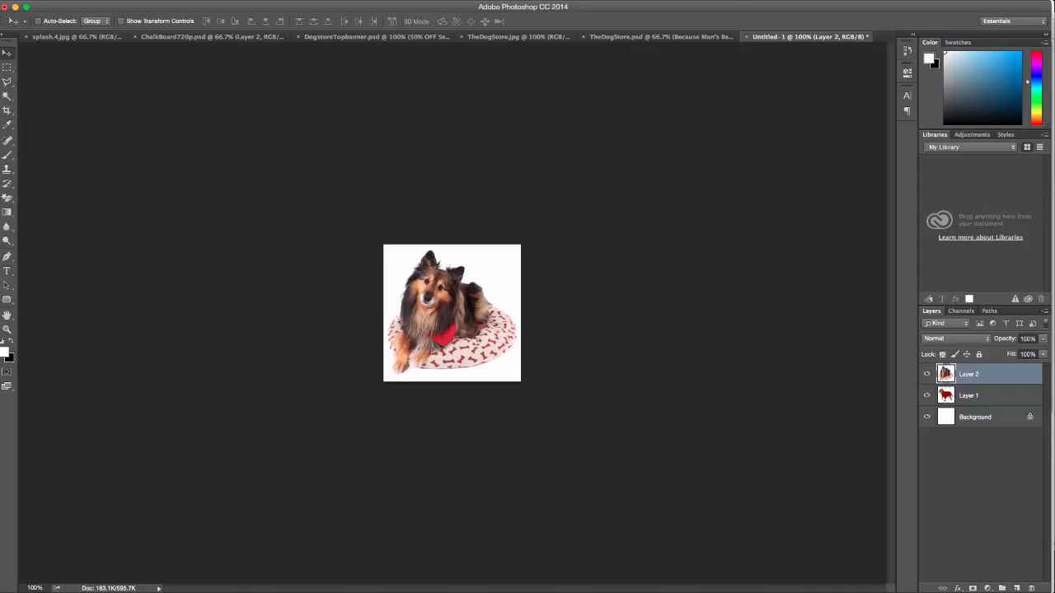
Save the image for web as dogbed.jpg
key("super+alt+shift+s")
left_click(509, 439)
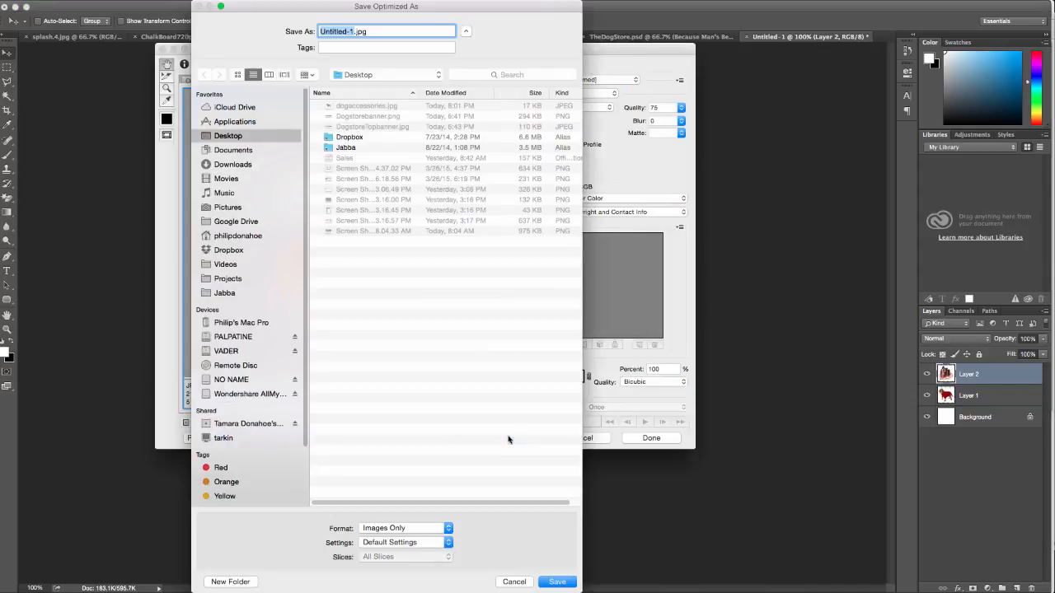
type("dogbed")
key("Return")
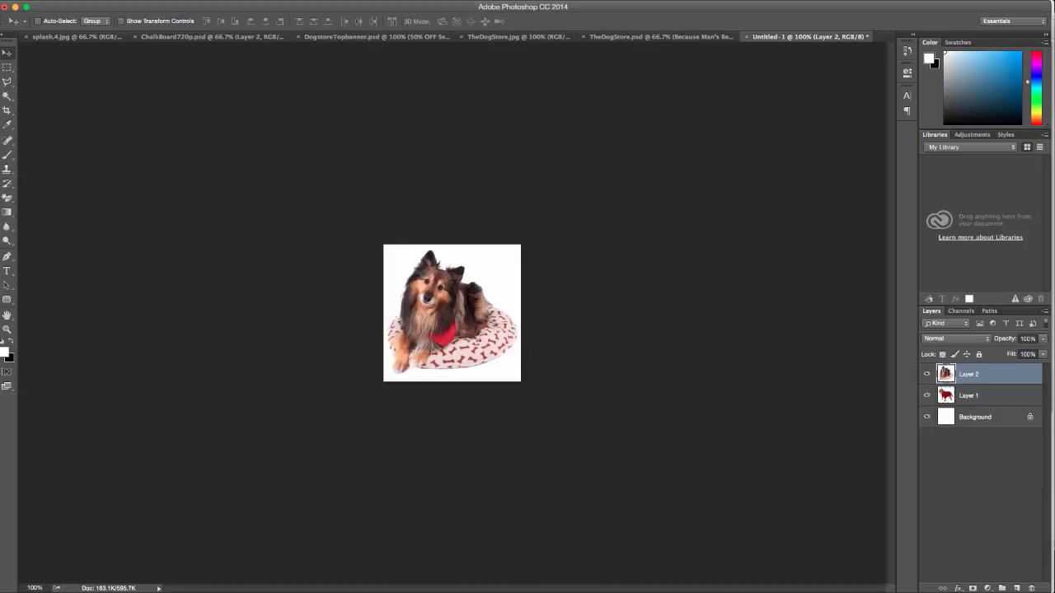
key("ctrl+Up")
Upload dogbed.jpg as the Beds & Furniture category thumbnail in Products > Categories
left_click(376, 288)
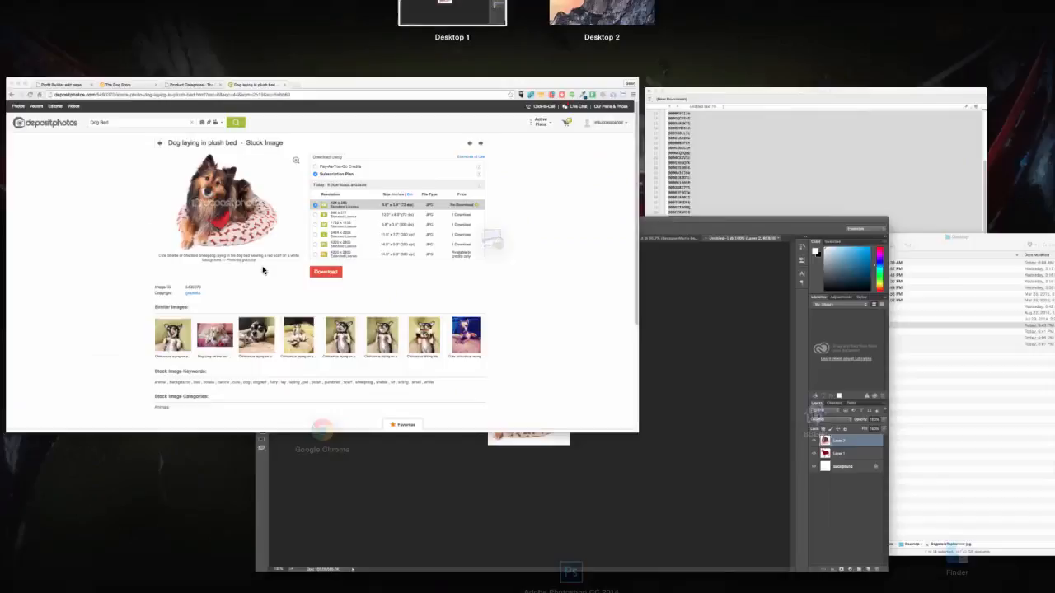
left_click(188, 13)
left_click(319, 13)
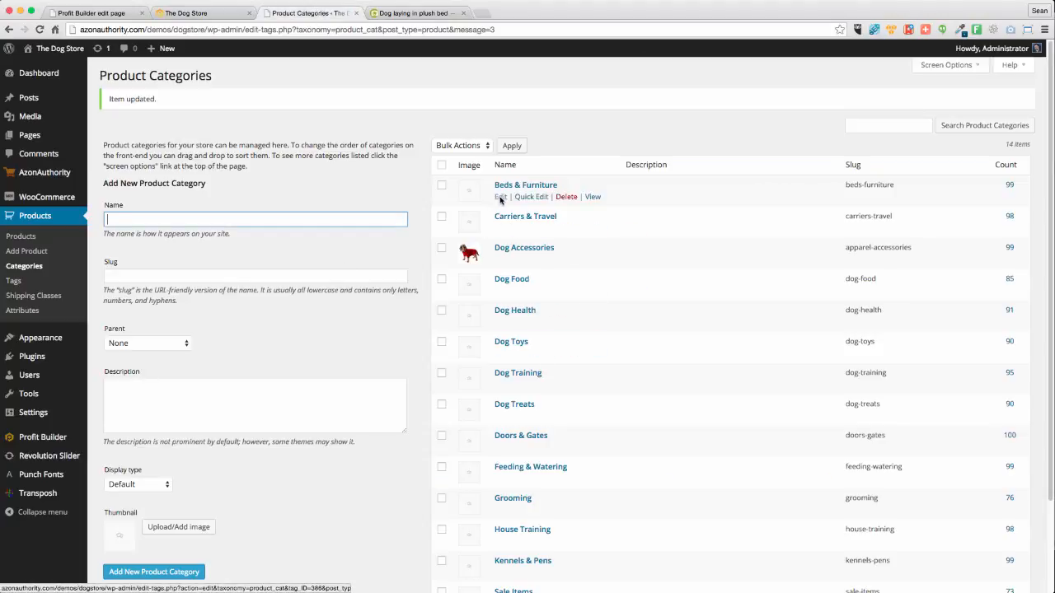
left_click(501, 198)
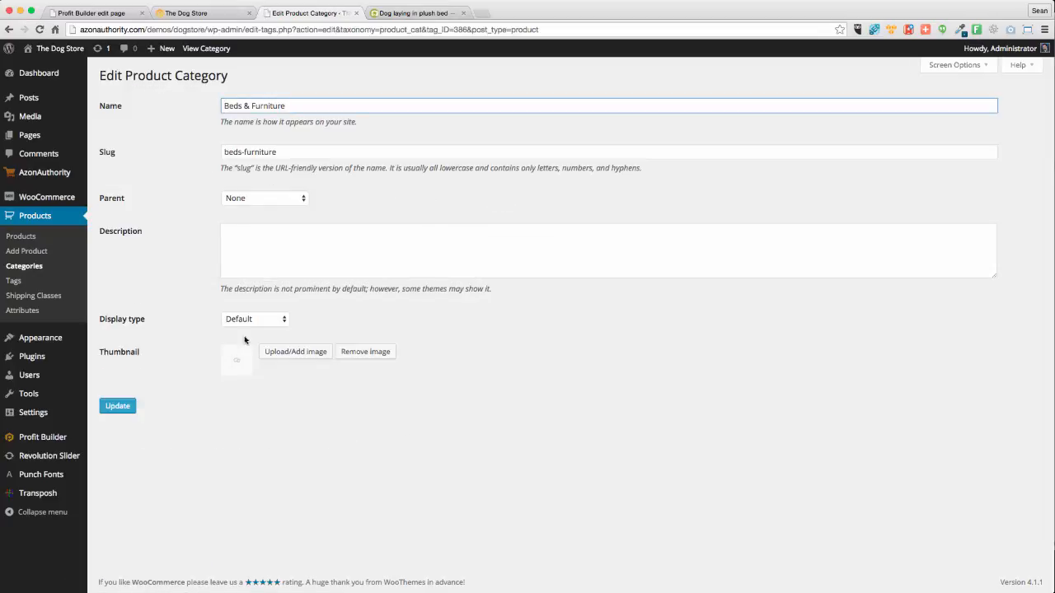
left_click(285, 353)
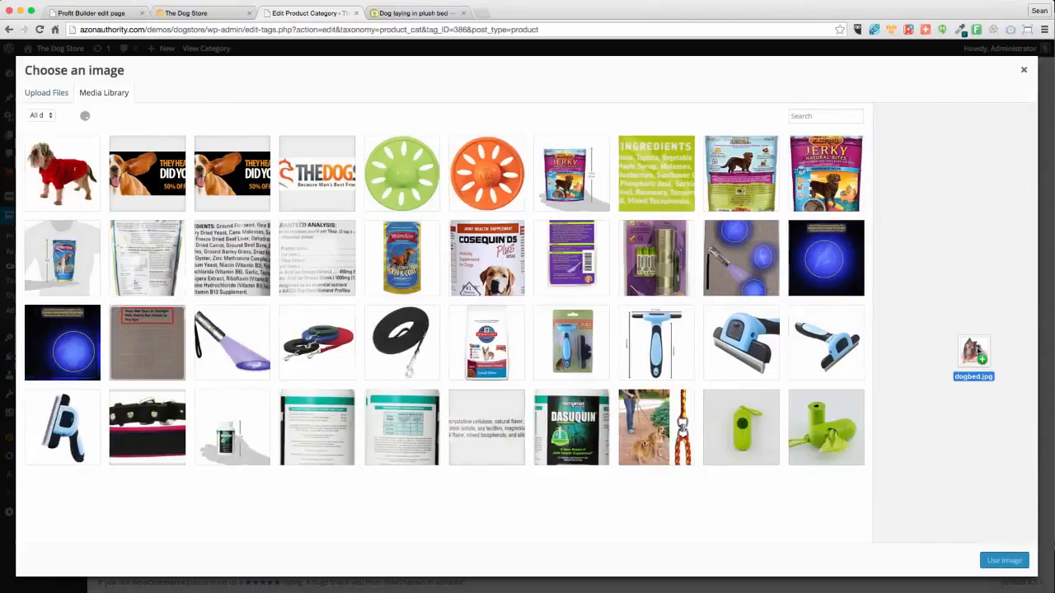
left_click_drag(972, 353, 447, 235)
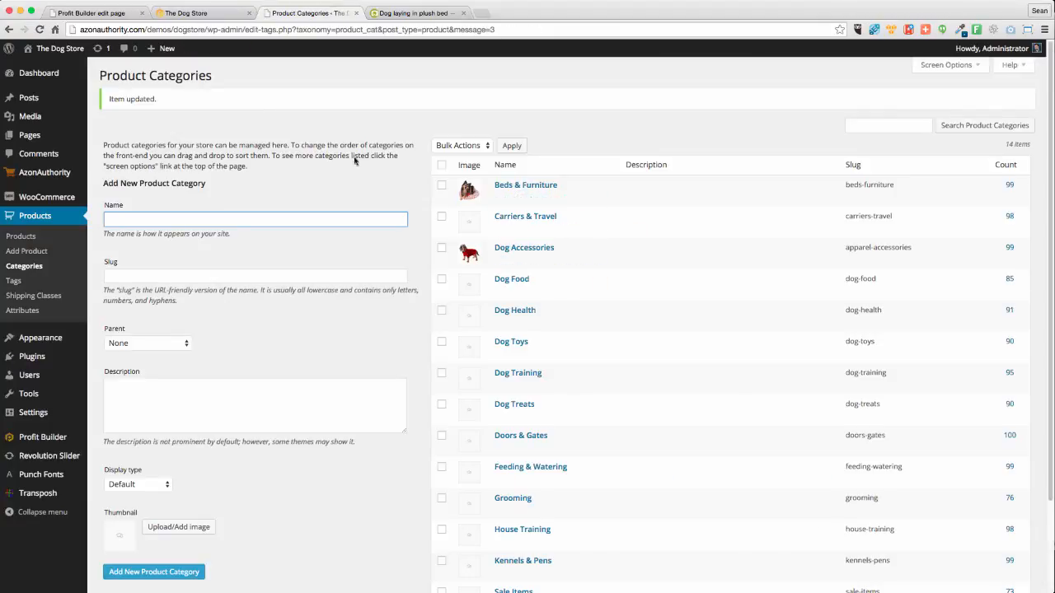
Reload The Dog Store home page to show the new Beds & Furniture thumbnail
left_click(89, 14)
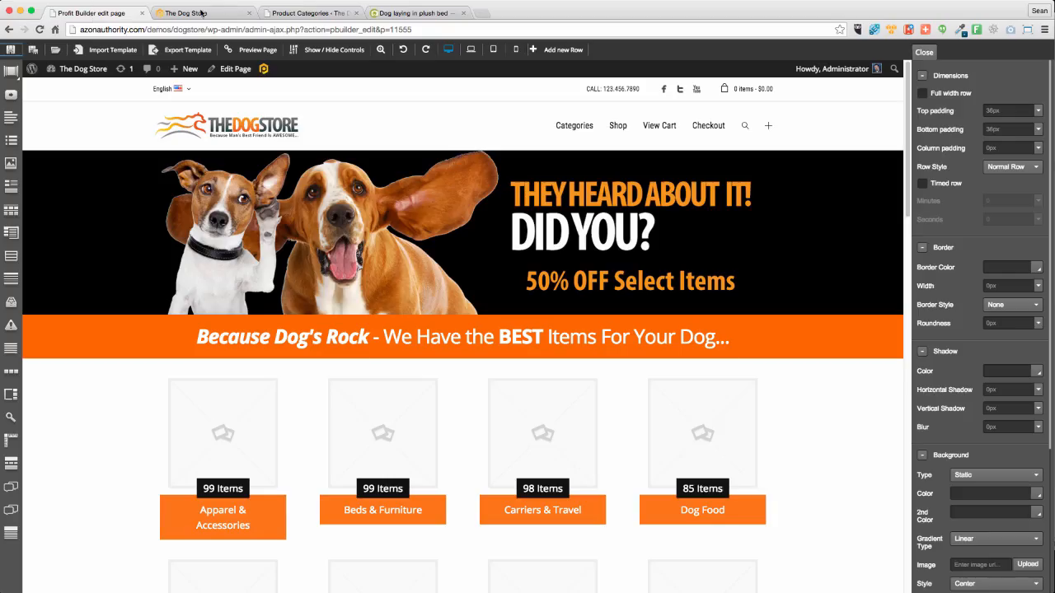
left_click(201, 13)
left_click(39, 29)
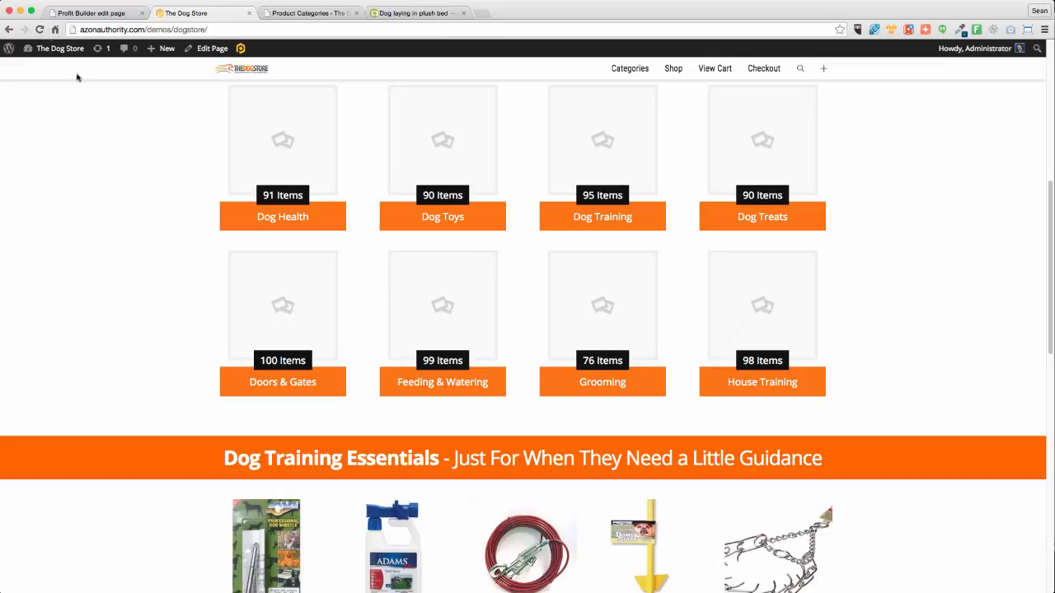
scroll(139, 151, "up", 6)
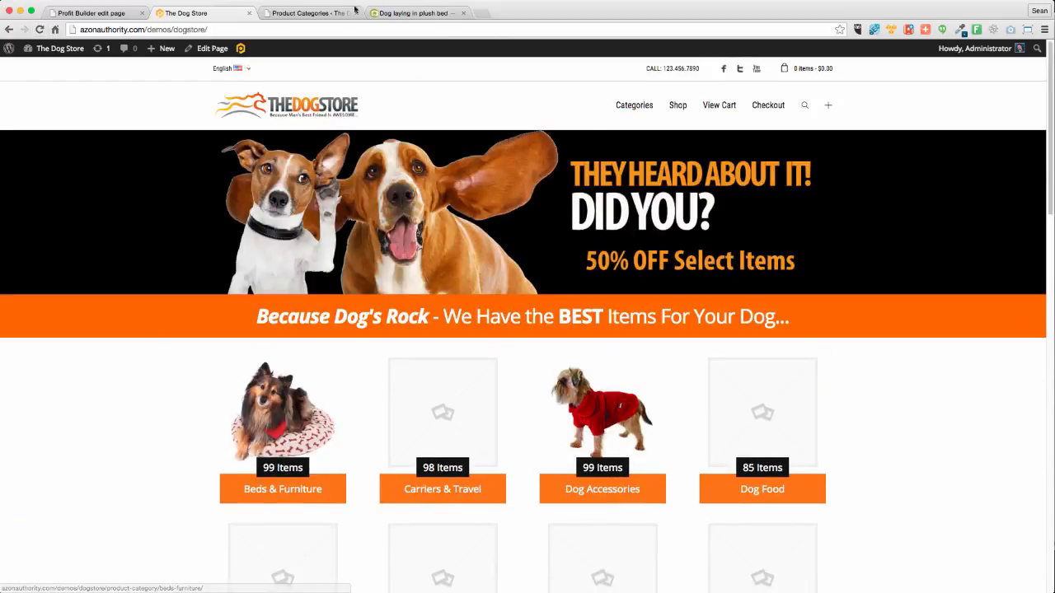
Open the Carriers & Travel tile from The Dog Store home page in a new background tab
left_click(394, 14)
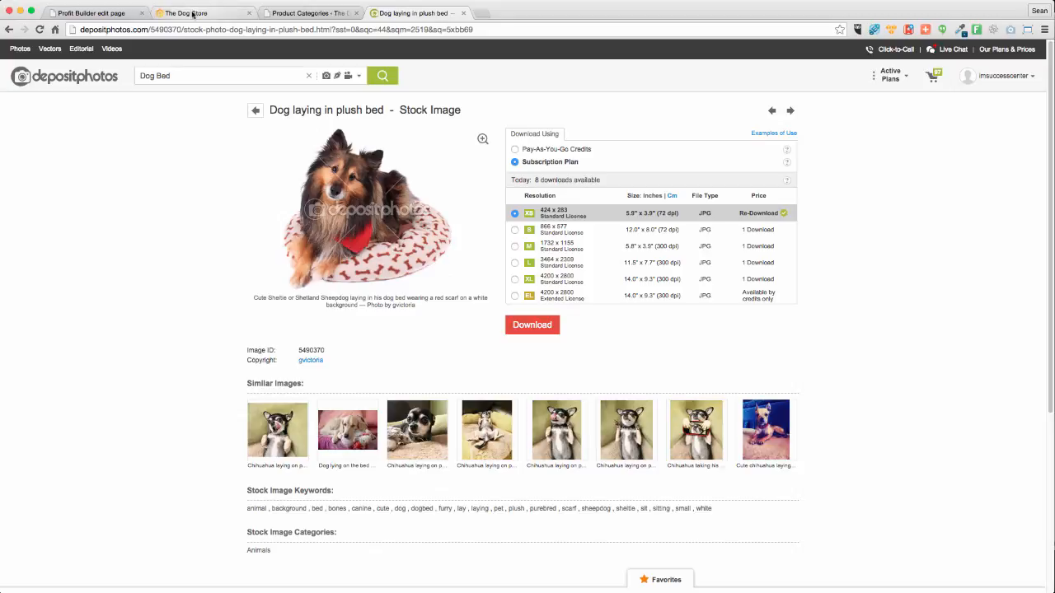
left_click(194, 13)
left_click(309, 14)
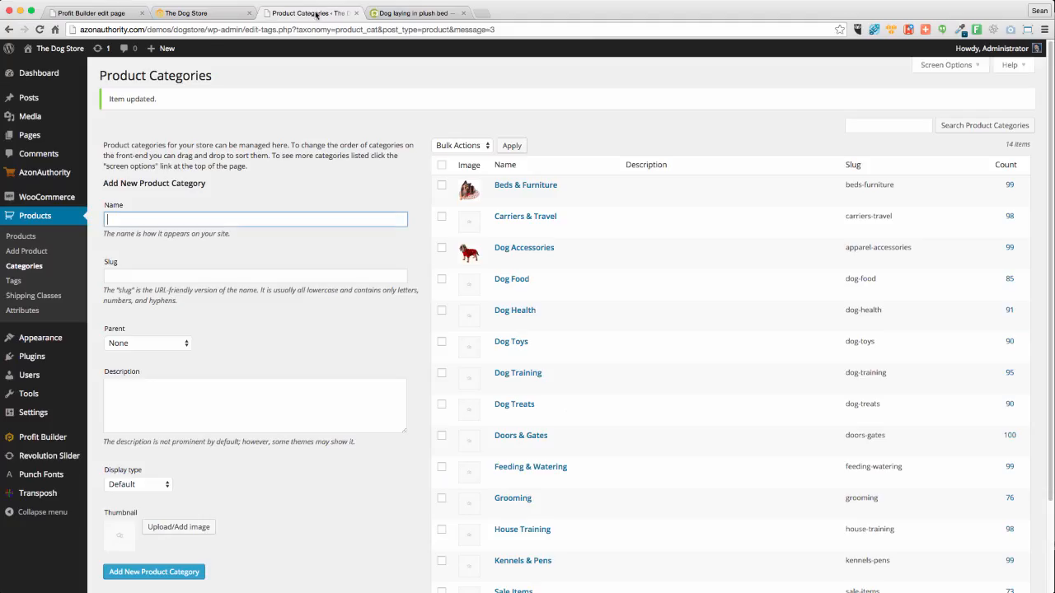
left_click(180, 13)
scroll(117, 346, "down", 4)
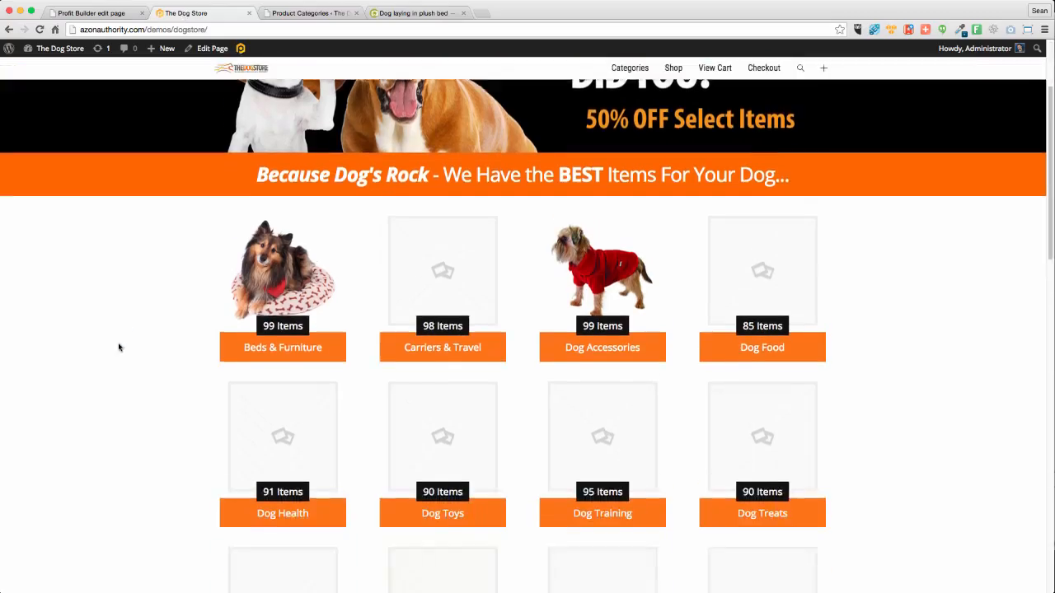
right_click(432, 233)
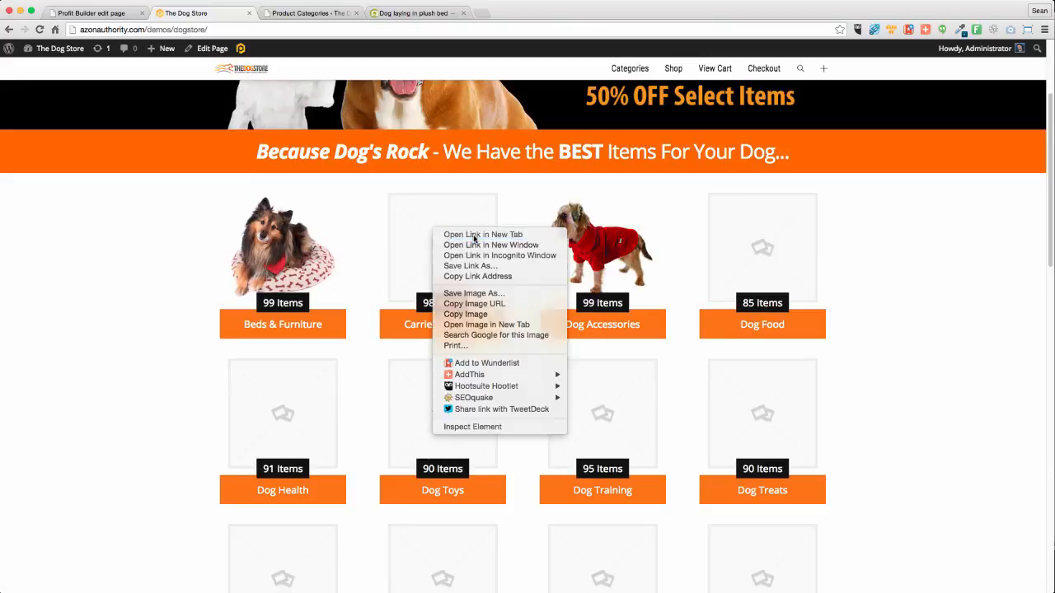
left_click(475, 235)
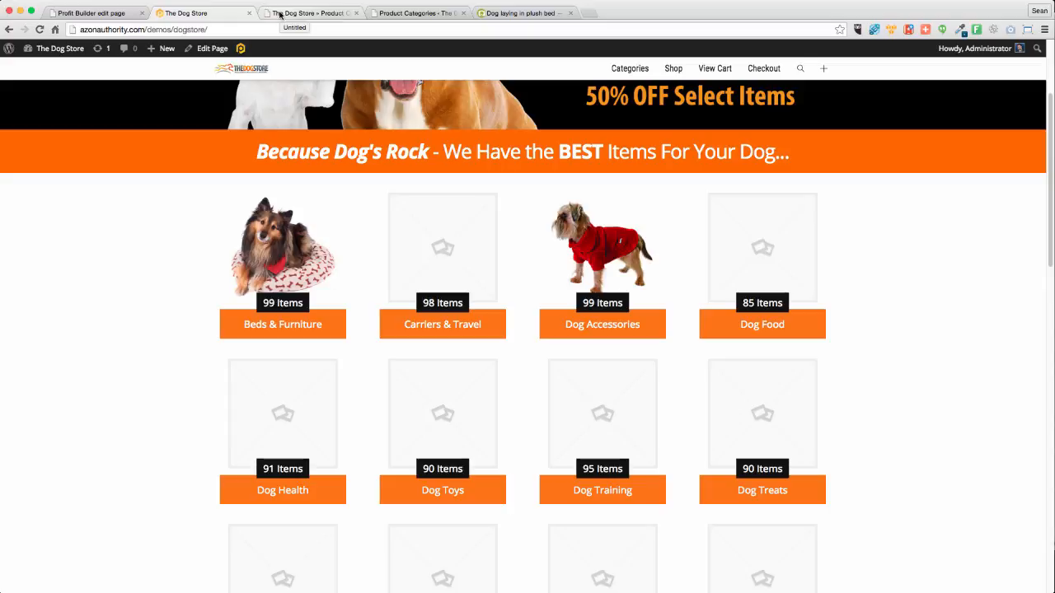
Open the American Kennel Club Pet Car Seat Cover product from Carriers & Travel in a new tab
left_click(281, 14)
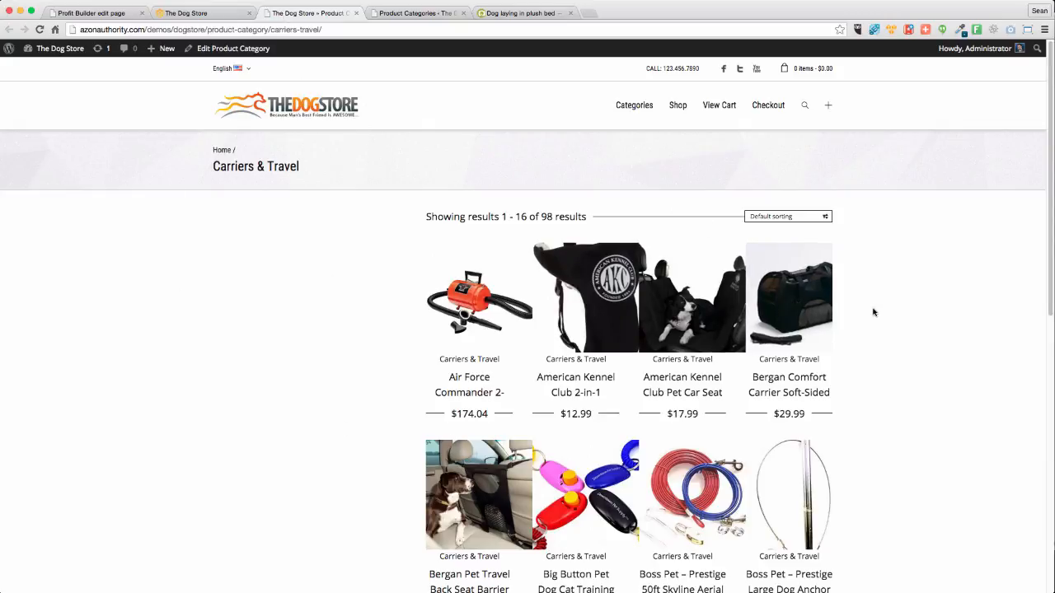
scroll(876, 310, "down", 4)
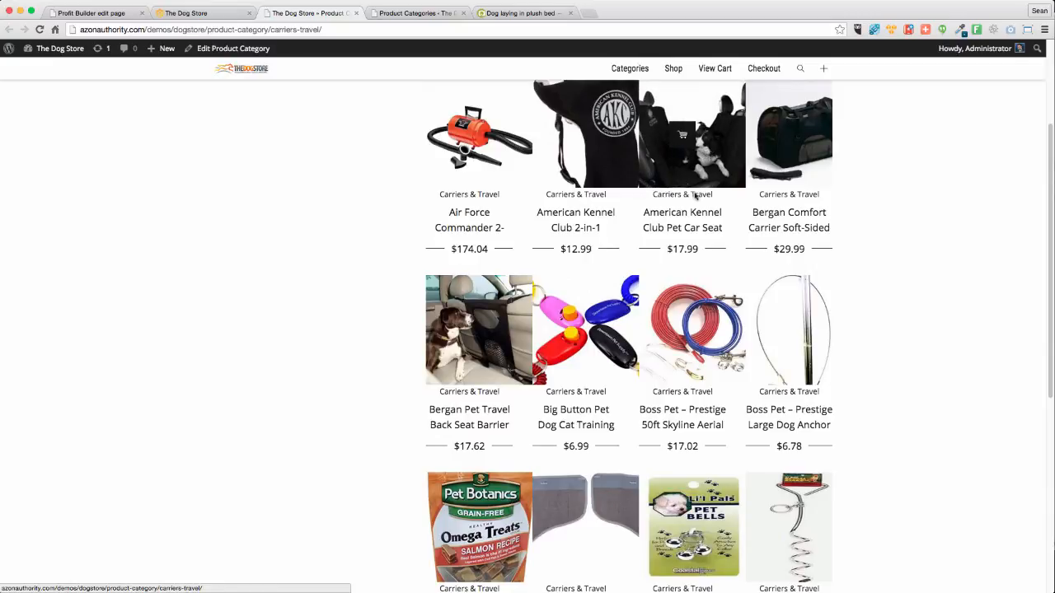
right_click(714, 152)
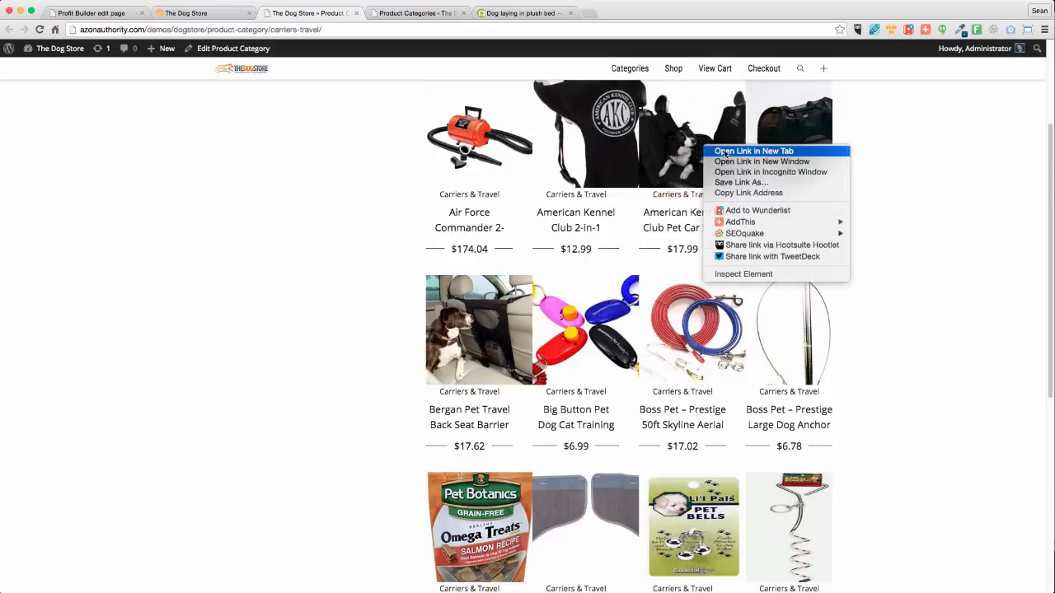
left_click(714, 152)
left_click(399, 18)
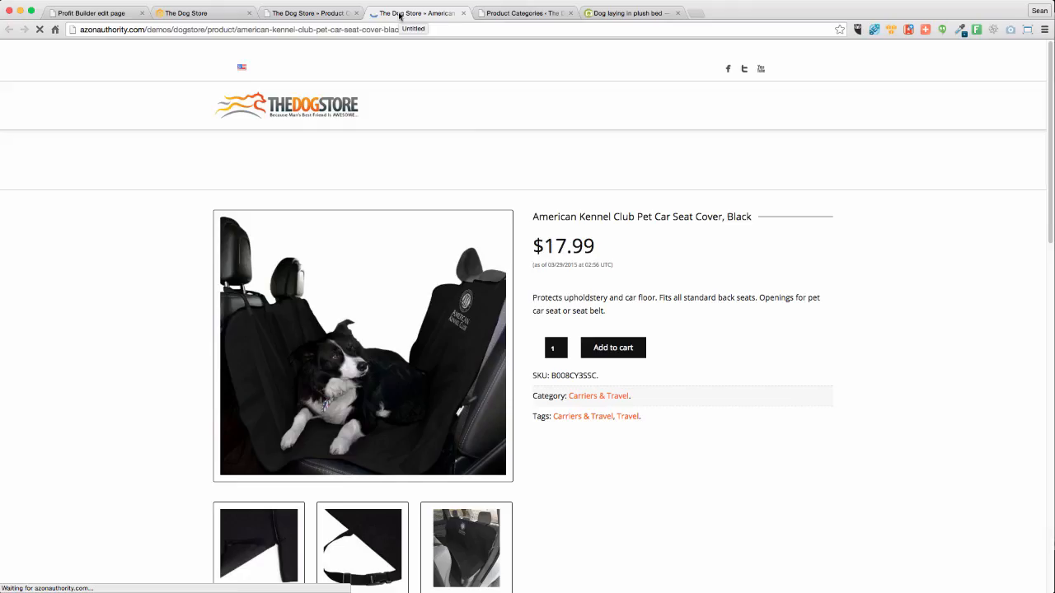
Start saving the car seat product image, then cancel the Save As dialog
right_click(424, 330)
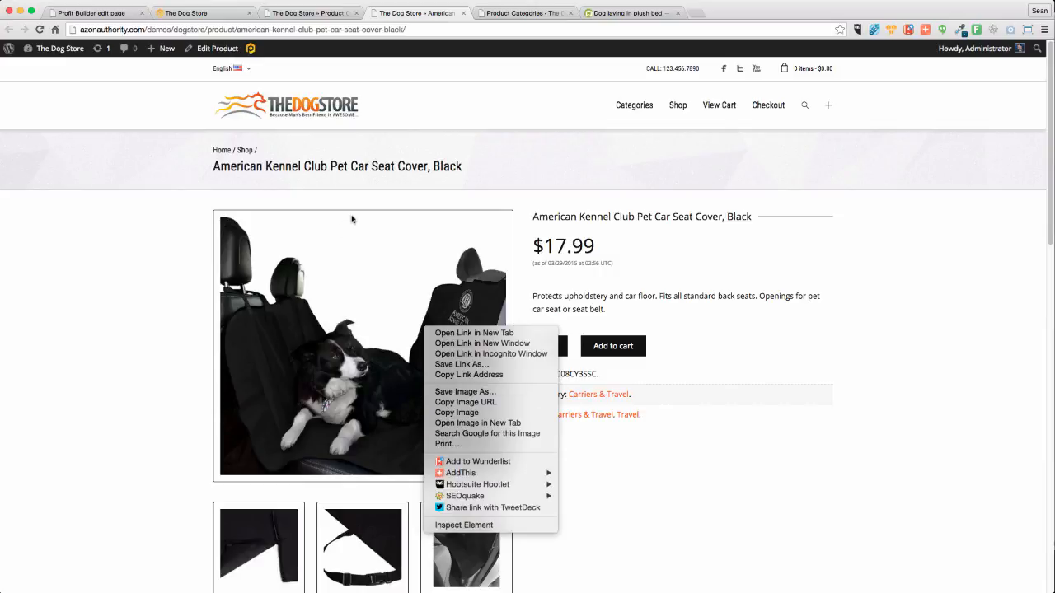
left_click(469, 394)
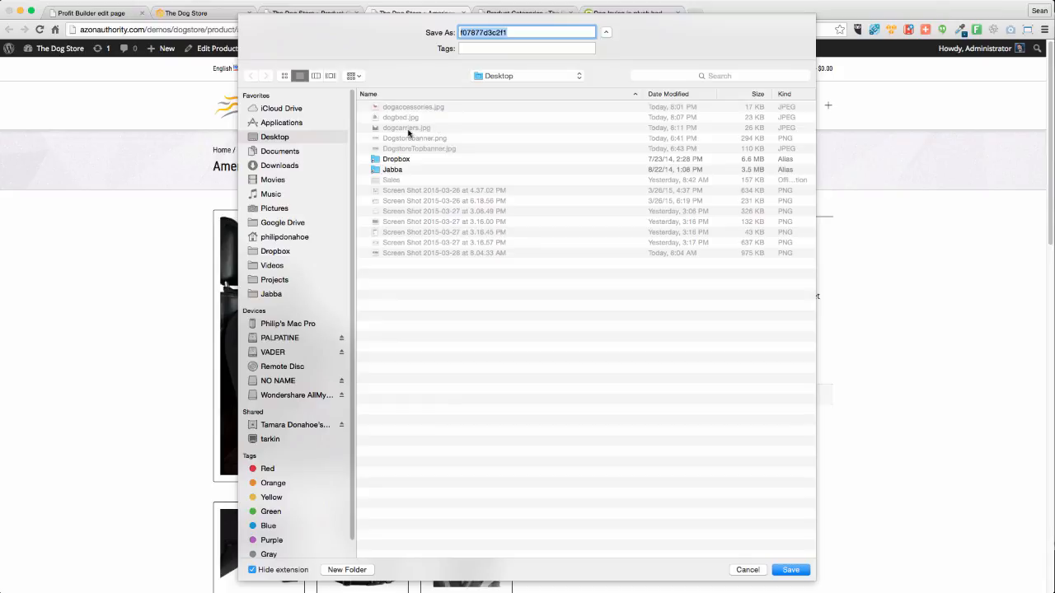
left_click(748, 569)
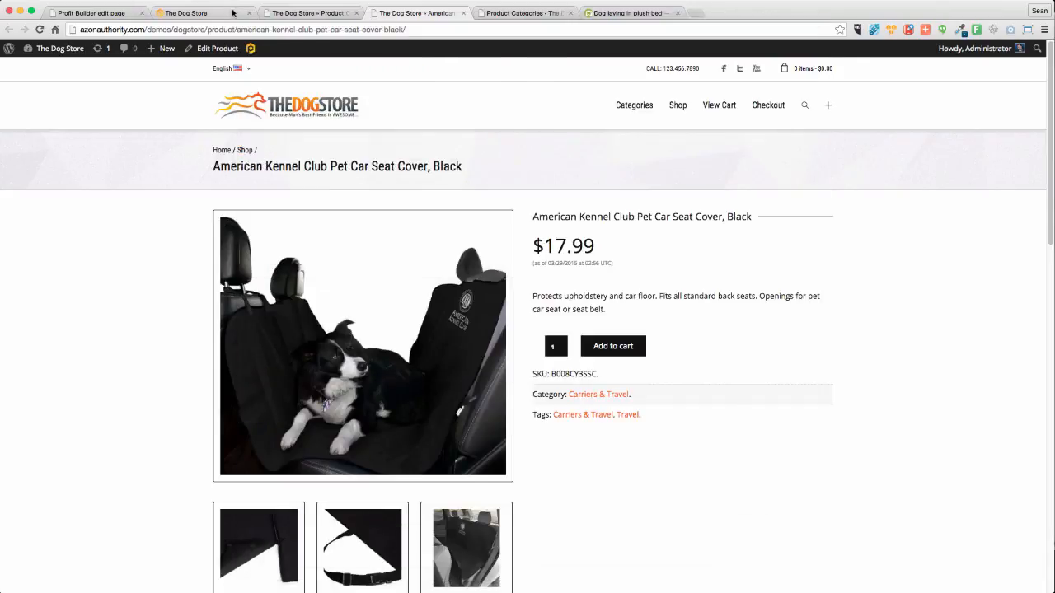
Upload dogcarriers.jpg as the Carriers & Travel category thumbnail and update the category
left_click(309, 15)
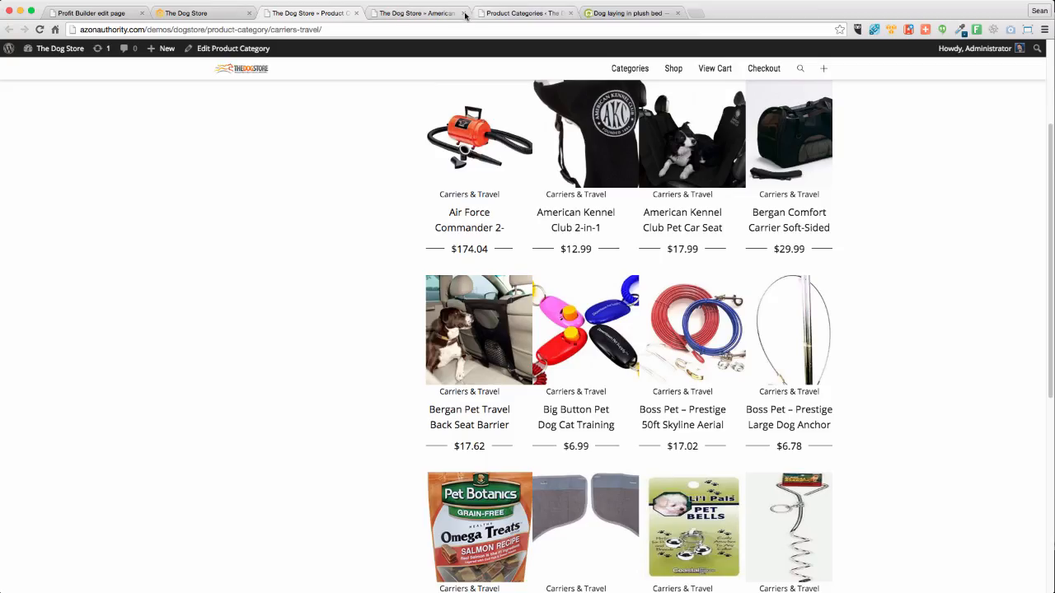
left_click(233, 48)
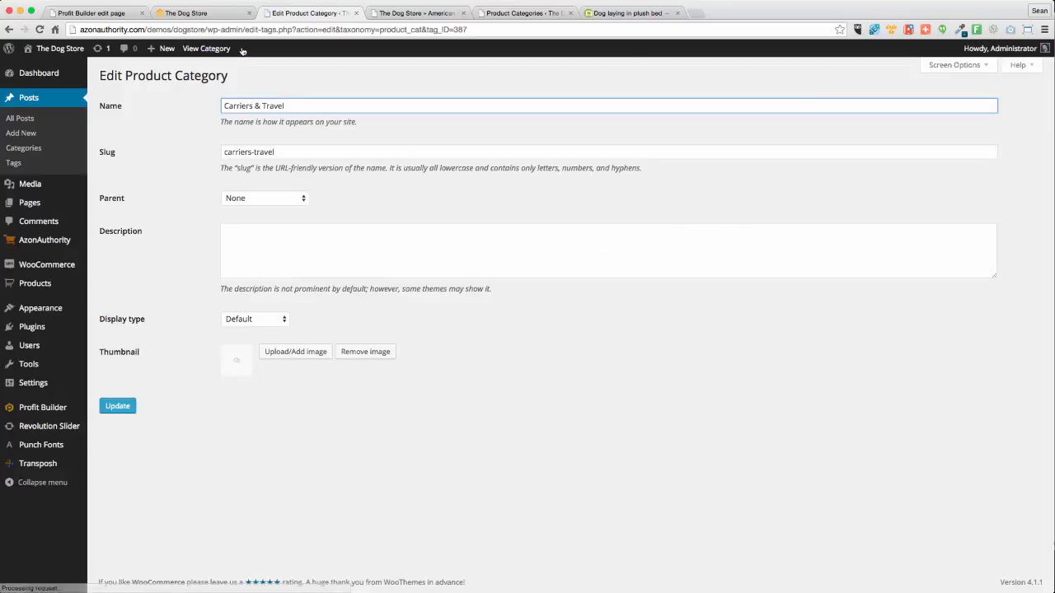
left_click(281, 358)
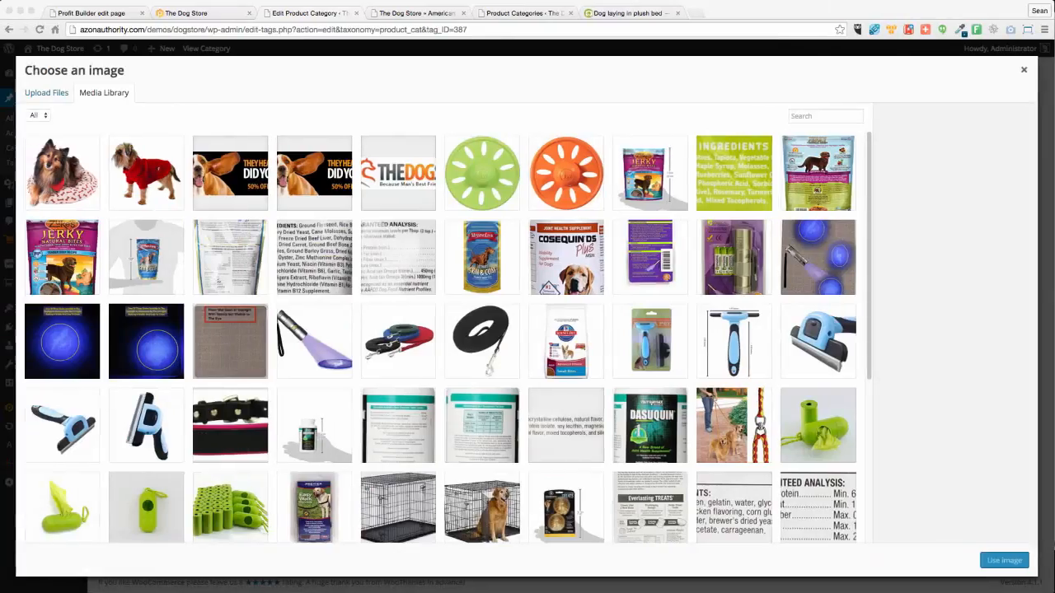
left_click_drag(1016, 312, 416, 254)
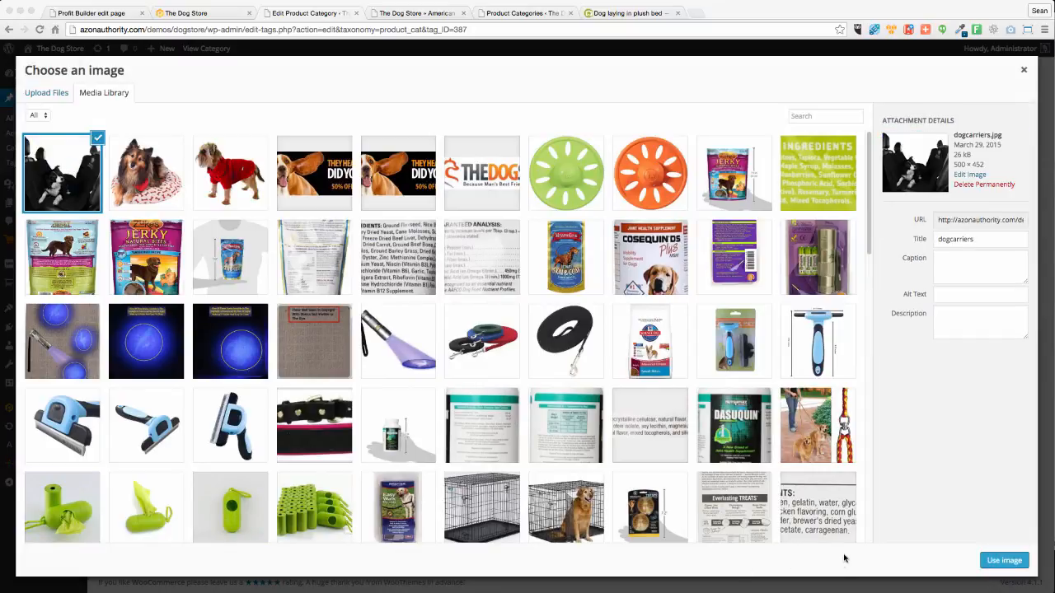
left_click(1005, 561)
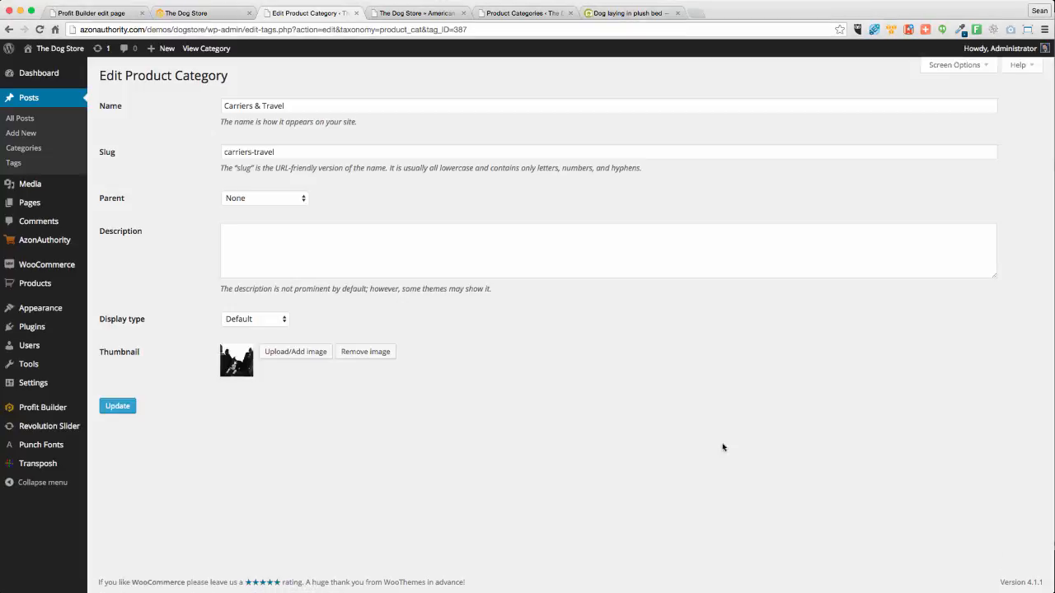
left_click(121, 411)
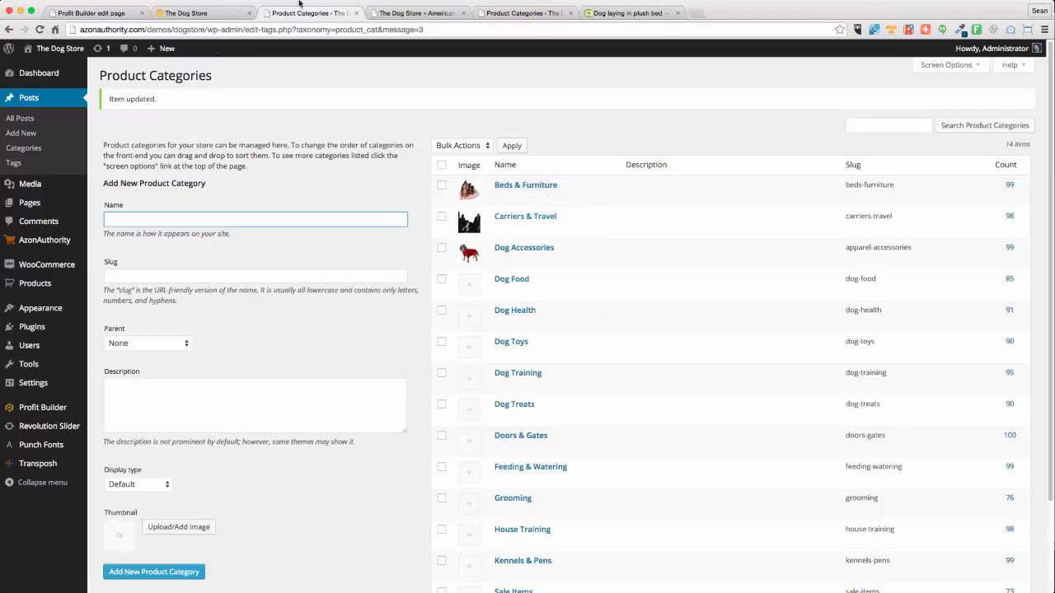
left_click(207, 11)
Reload The Dog Store home page and scroll the category tiles to check the Carriers & Travel picture
left_click(40, 30)
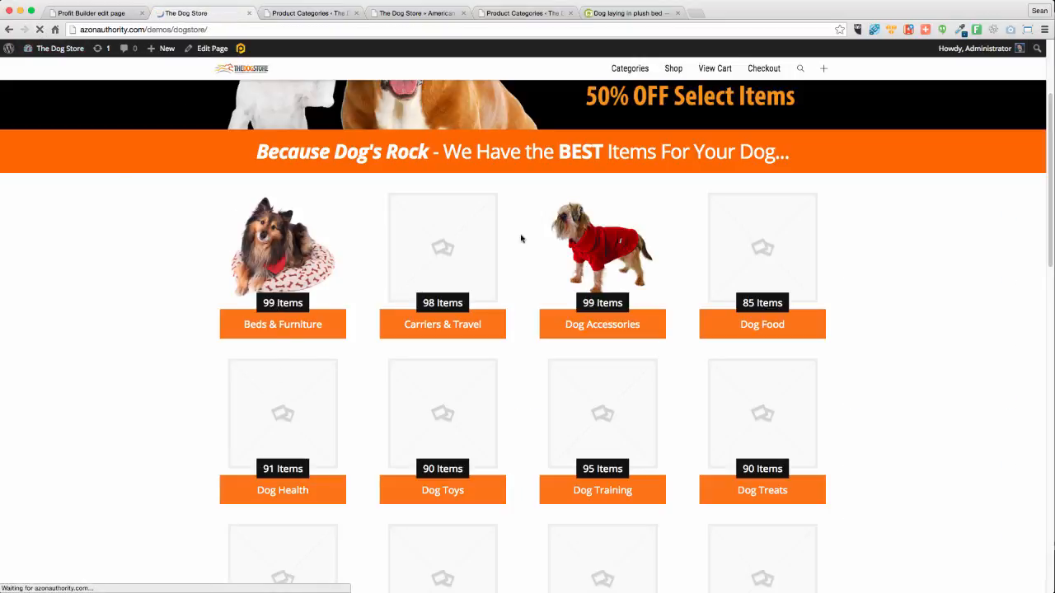
scroll(458, 359, "down", 5)
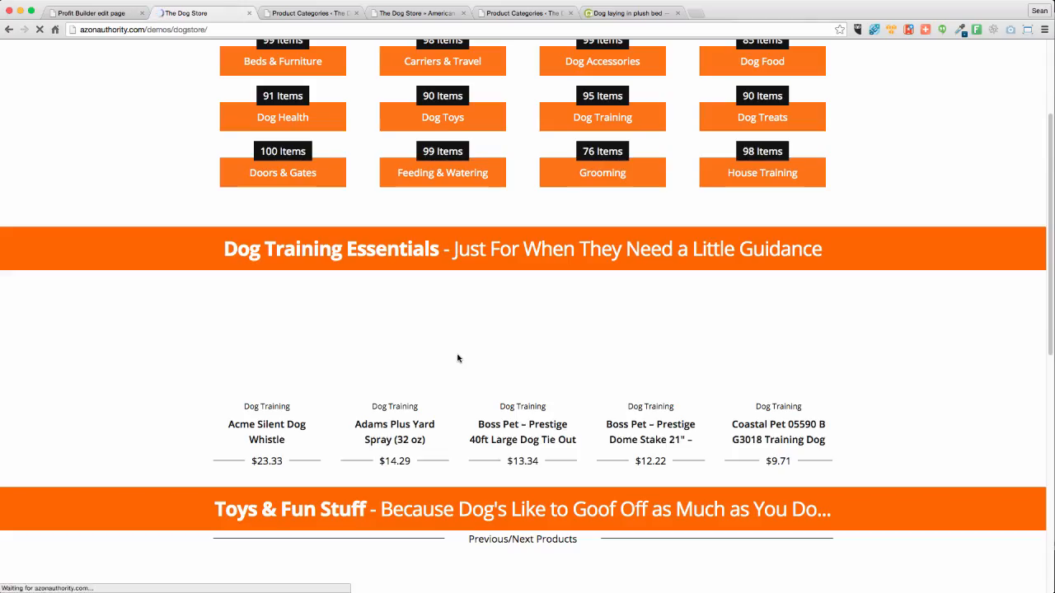
scroll(208, 350, "up", 10)
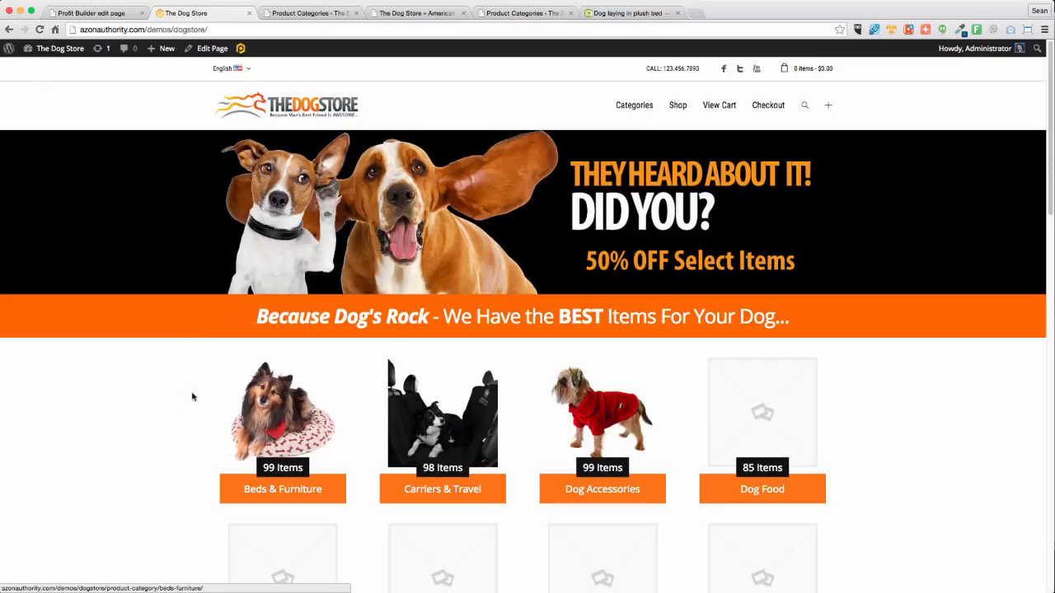
scroll(163, 399, "down", 5)
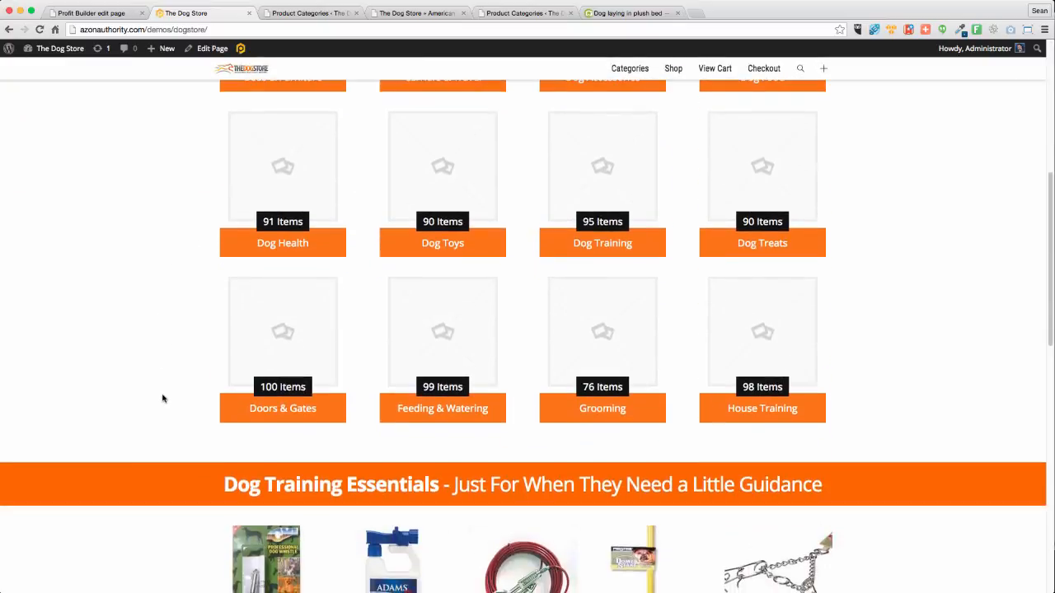
scroll(162, 398, "up", 1)
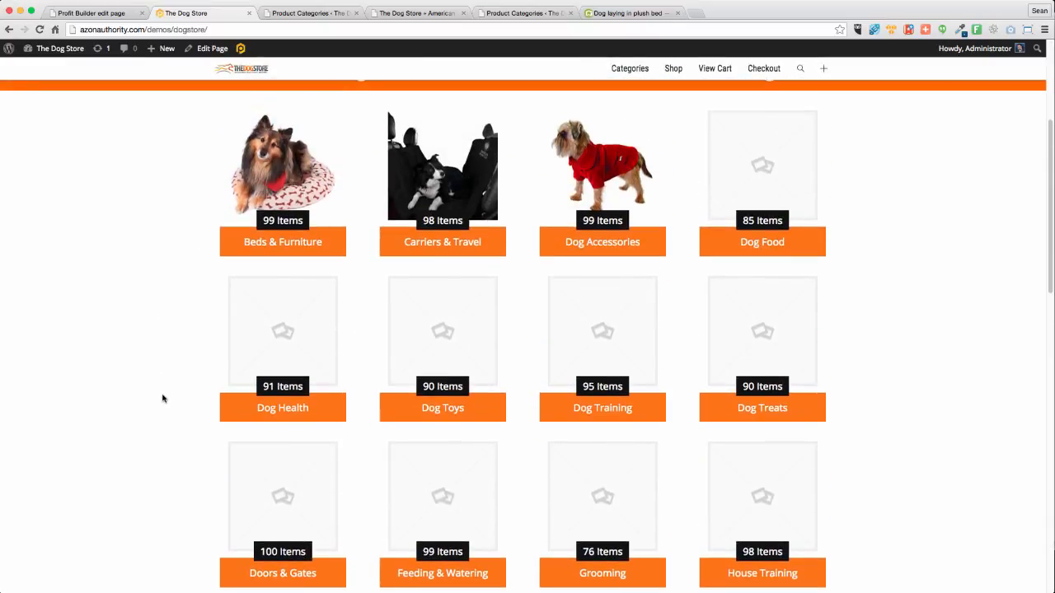
scroll(162, 398, "down", 20)
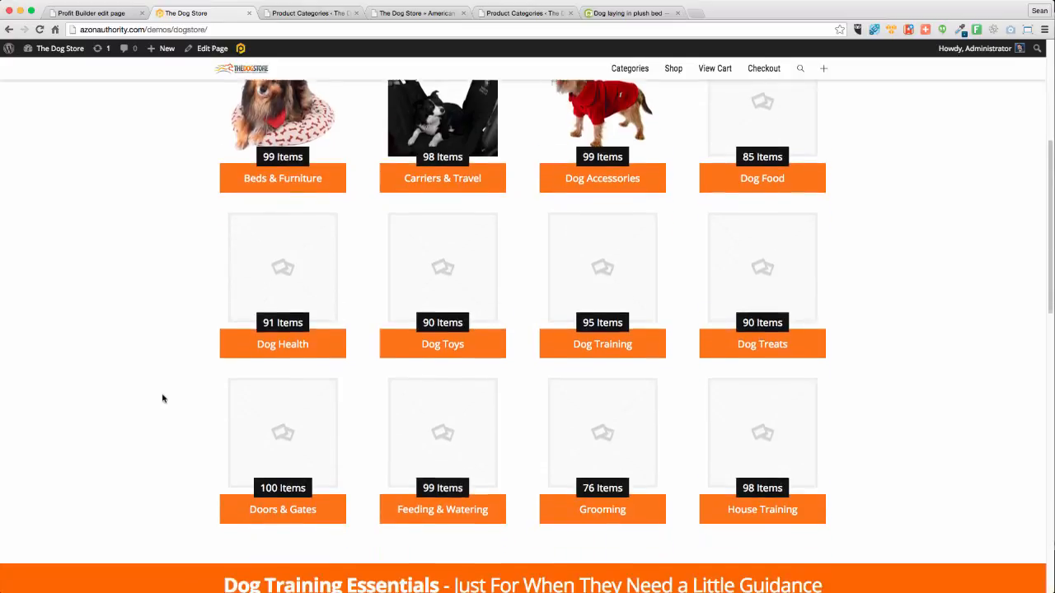
scroll(163, 402, "up", 20)
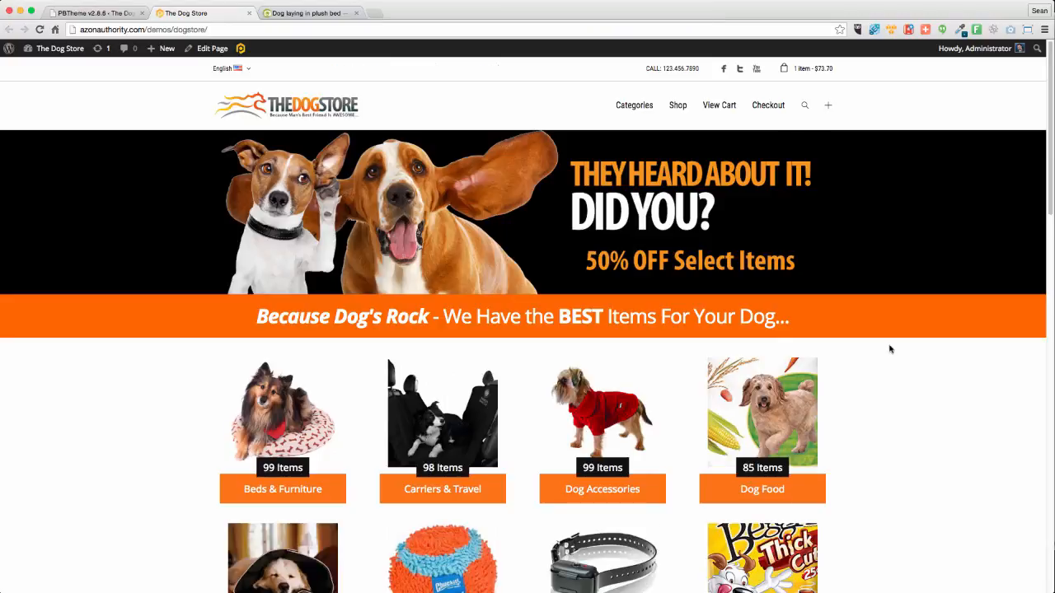
scroll(913, 355, "down", 6)
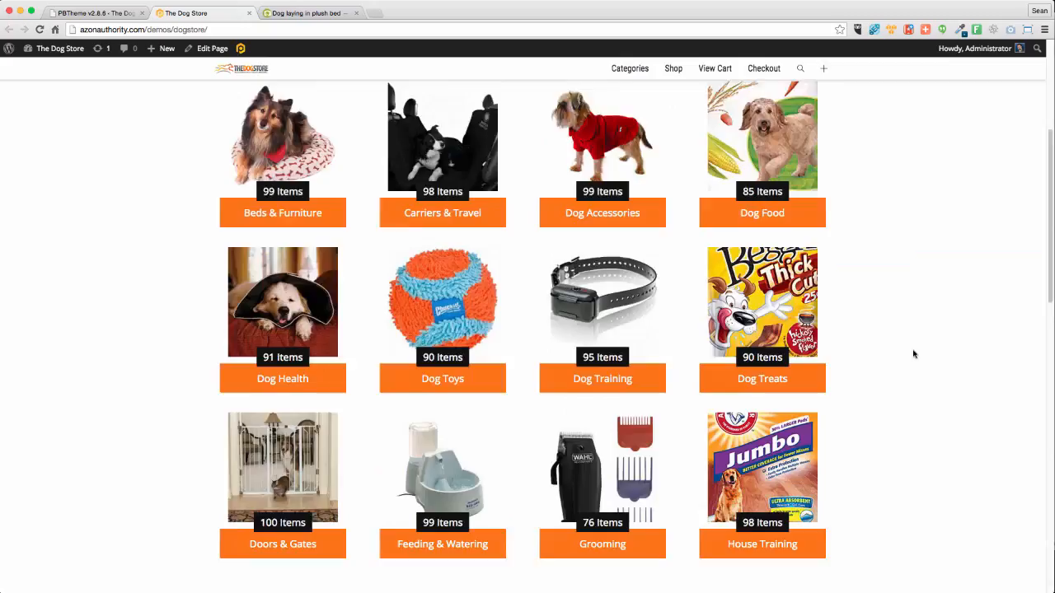
scroll(909, 339, "up", 3)
scroll(907, 342, "up", 2)
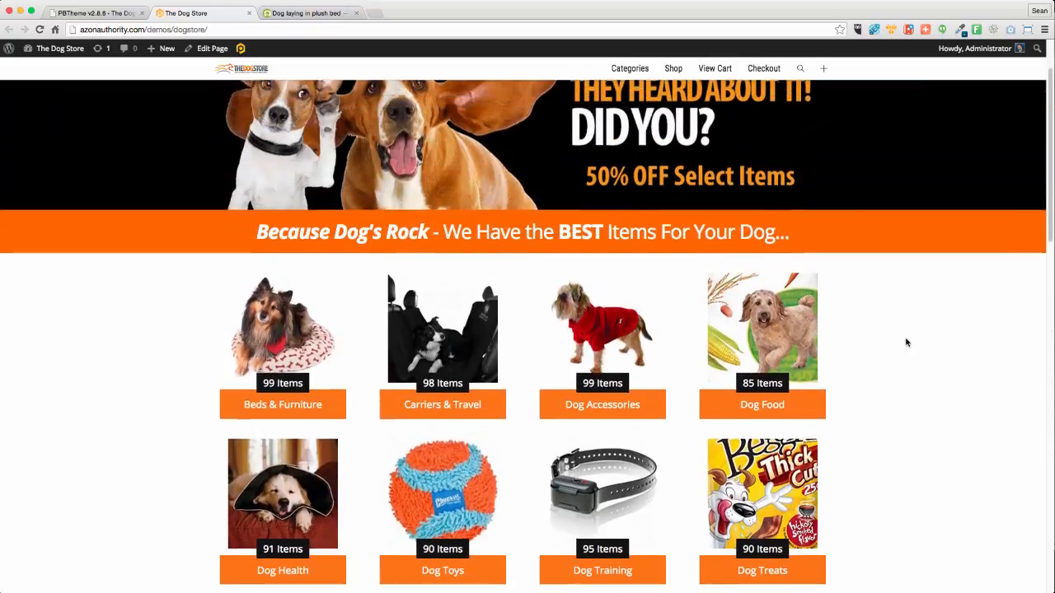
scroll(906, 342, "down", 7)
scroll(906, 342, "down", 6)
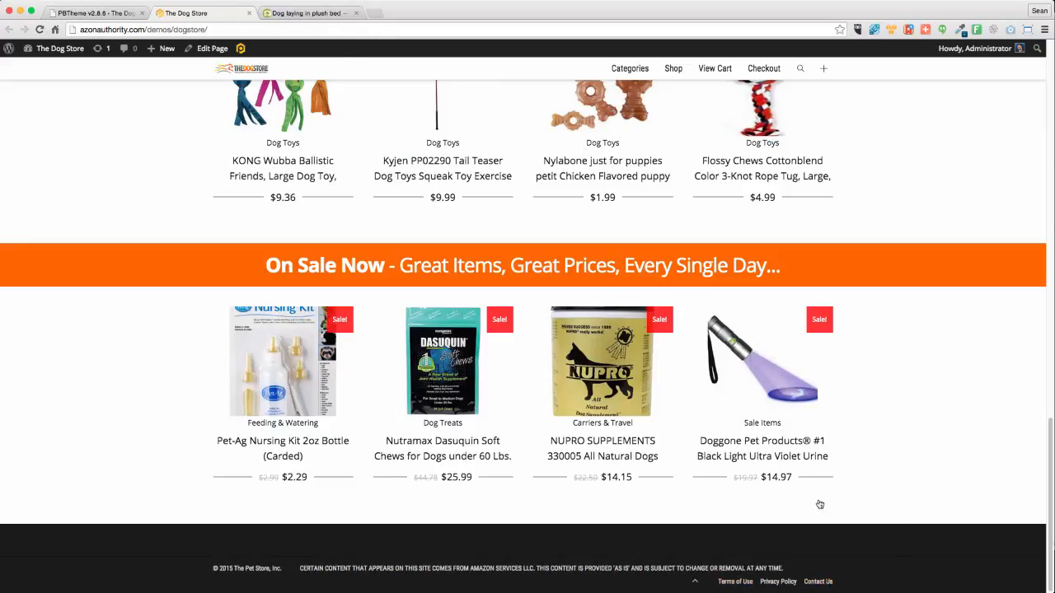
scroll(813, 500, "up", 15)
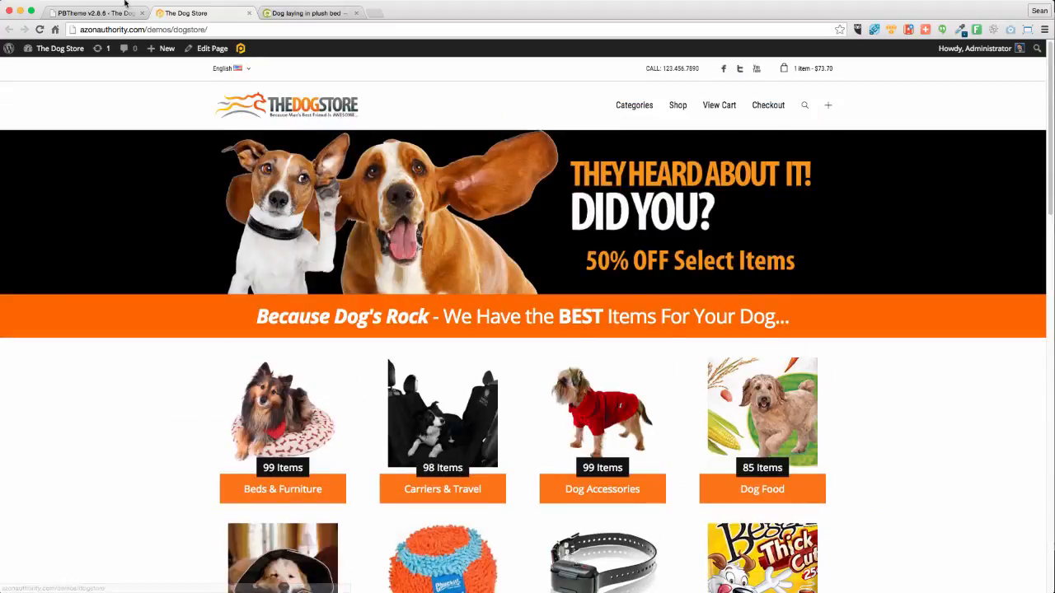
Browse the installed plugins list and highlight the Auto Terms of Service and Privacy Policy name
left_click(95, 13)
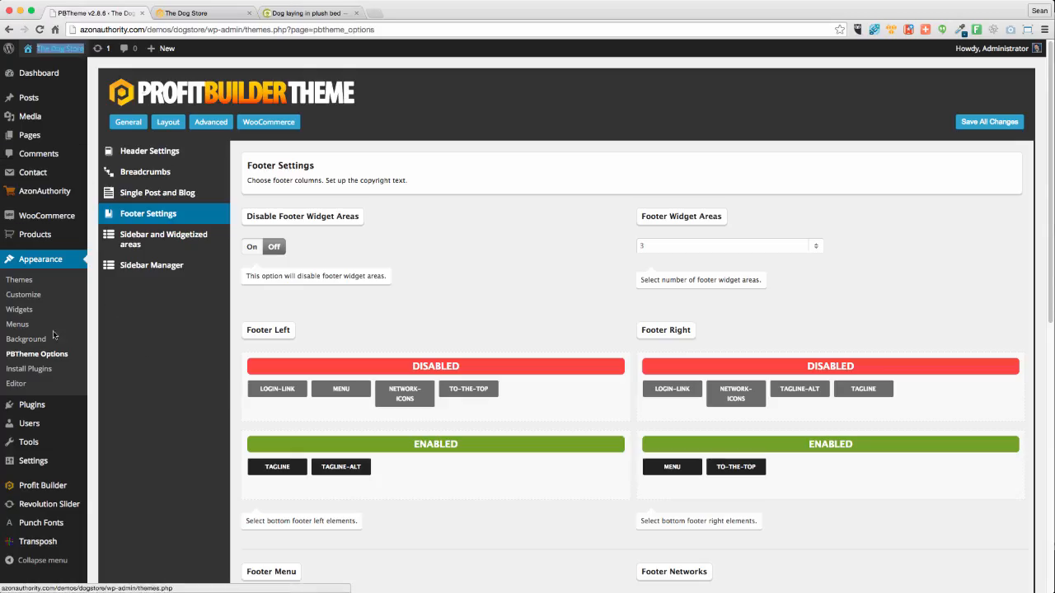
mouse_move(50, 408)
left_click(124, 407)
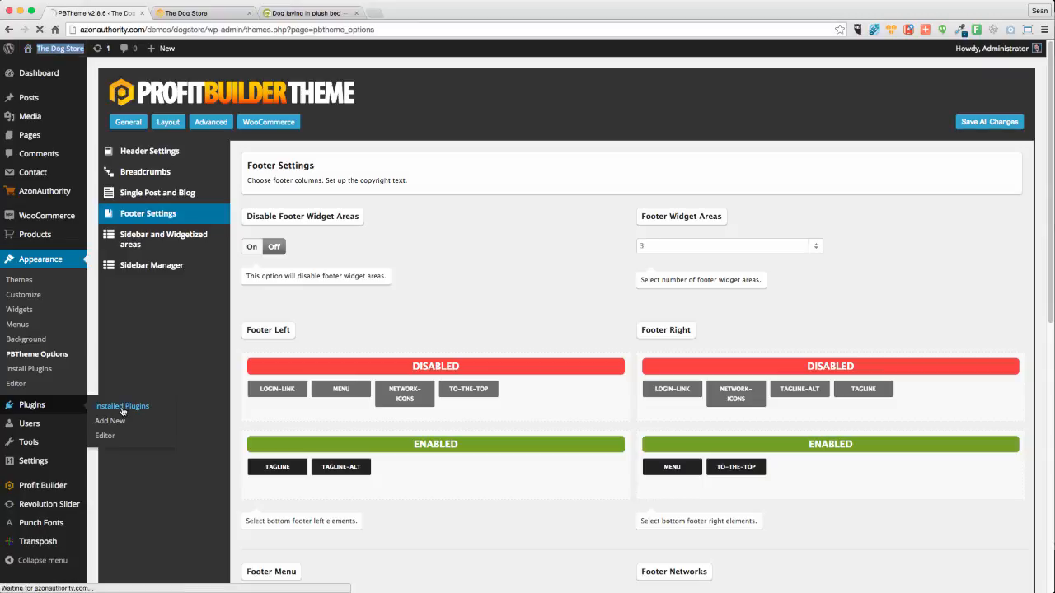
mouse_move(56, 459)
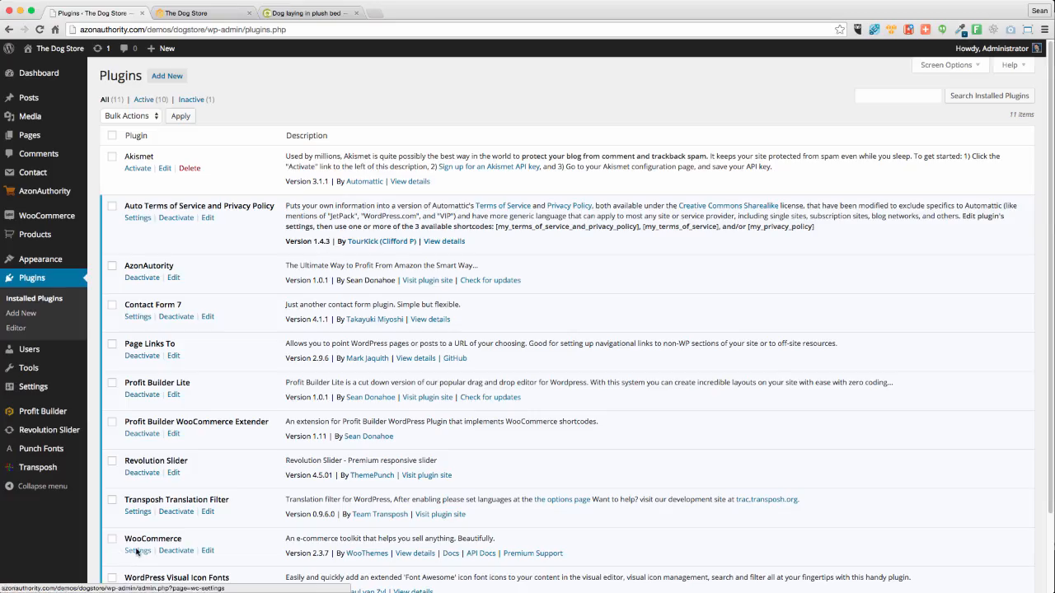
scroll(294, 384, "down", 3)
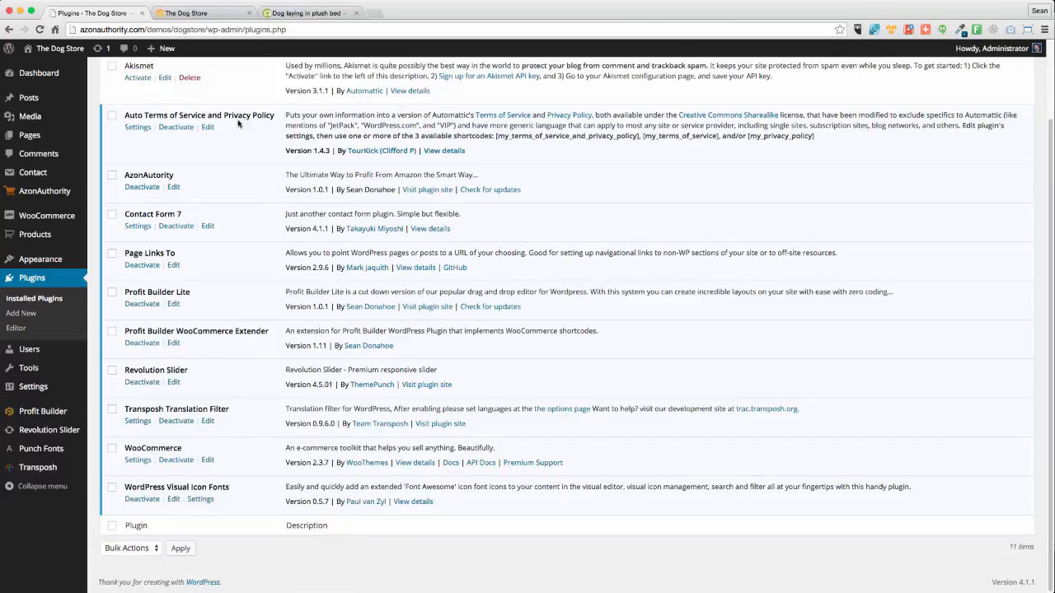
left_click_drag(276, 118, 128, 114)
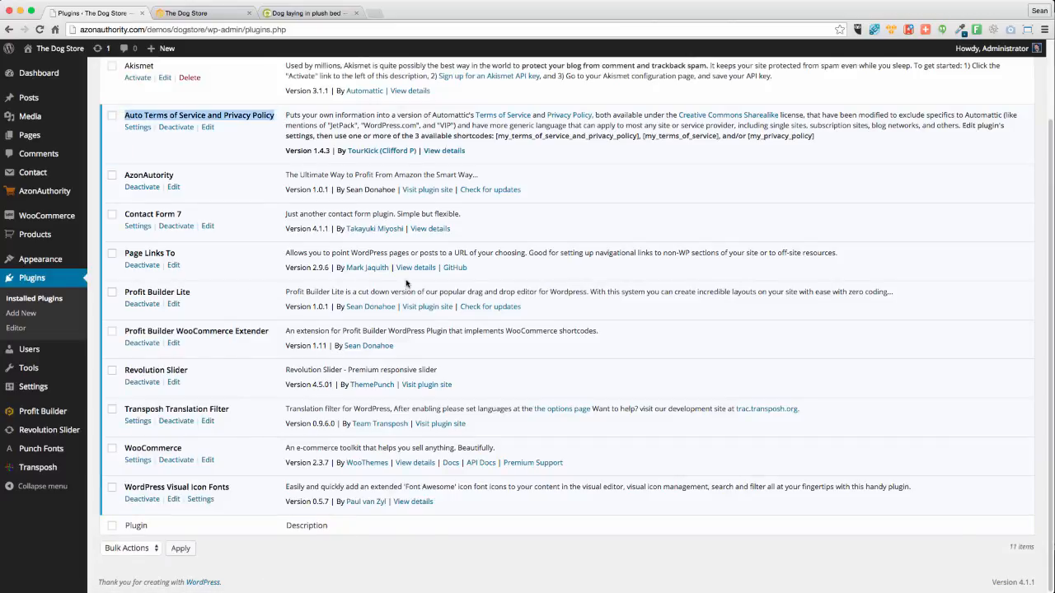
scroll(405, 283, "up", 3)
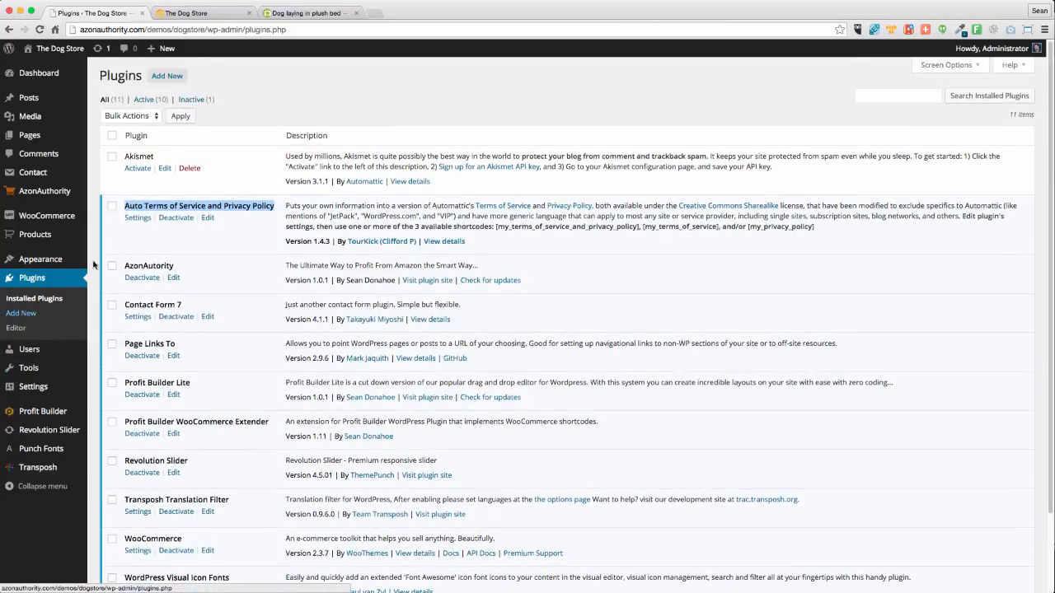
scroll(93, 267, "down", 1)
In the theme options, set the footer to use Footer Menu
mouse_move(50, 259)
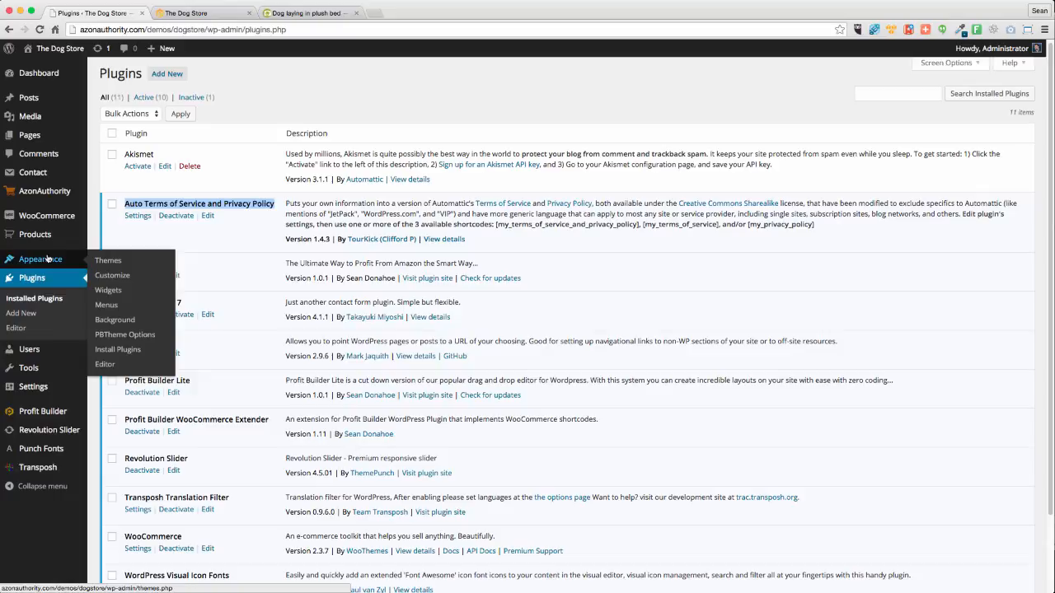
left_click(112, 335)
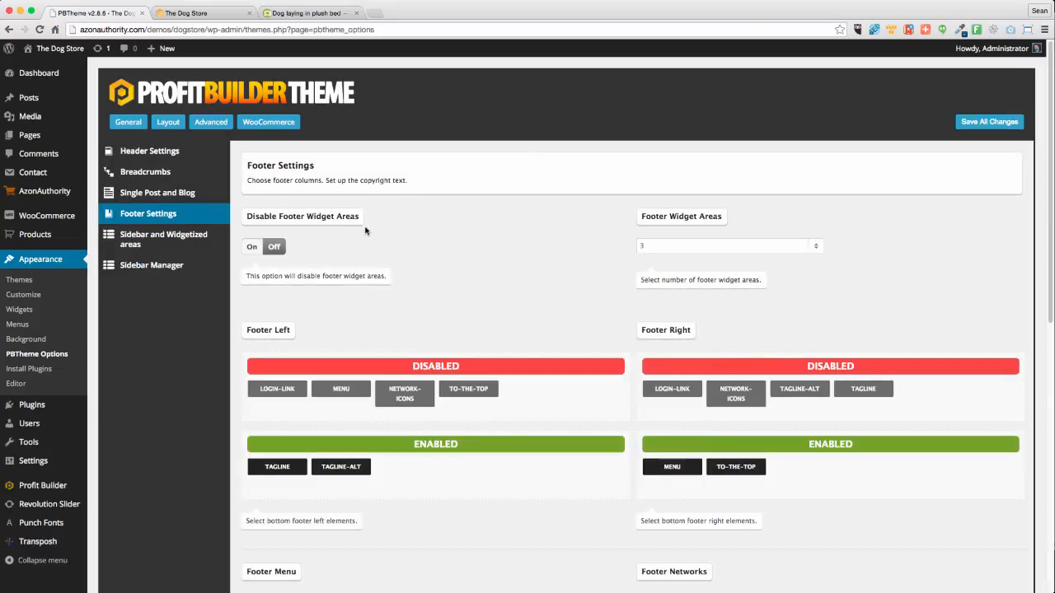
scroll(695, 425, "down", 5)
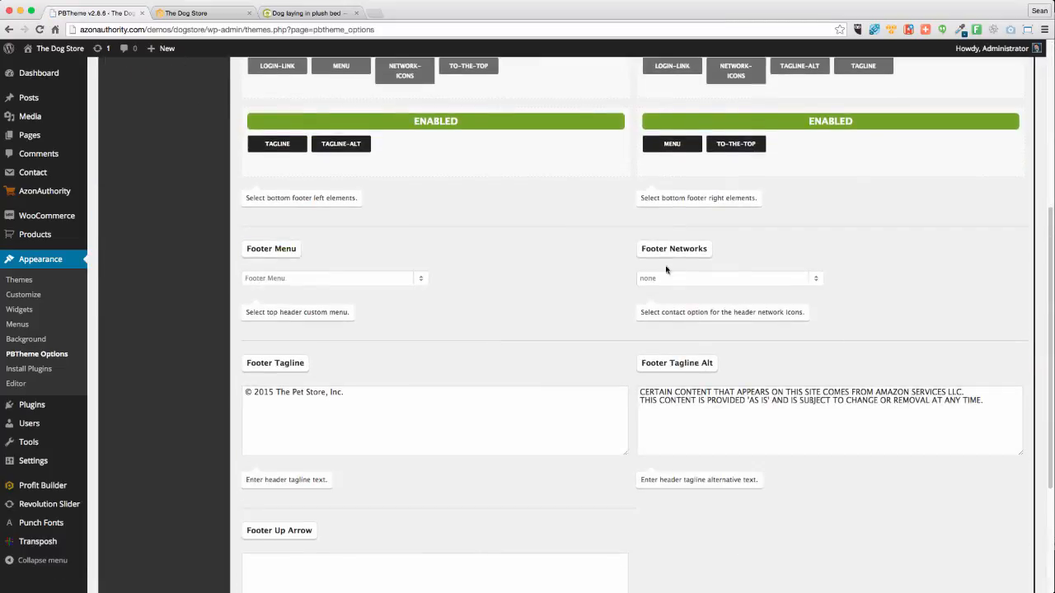
left_click(272, 280)
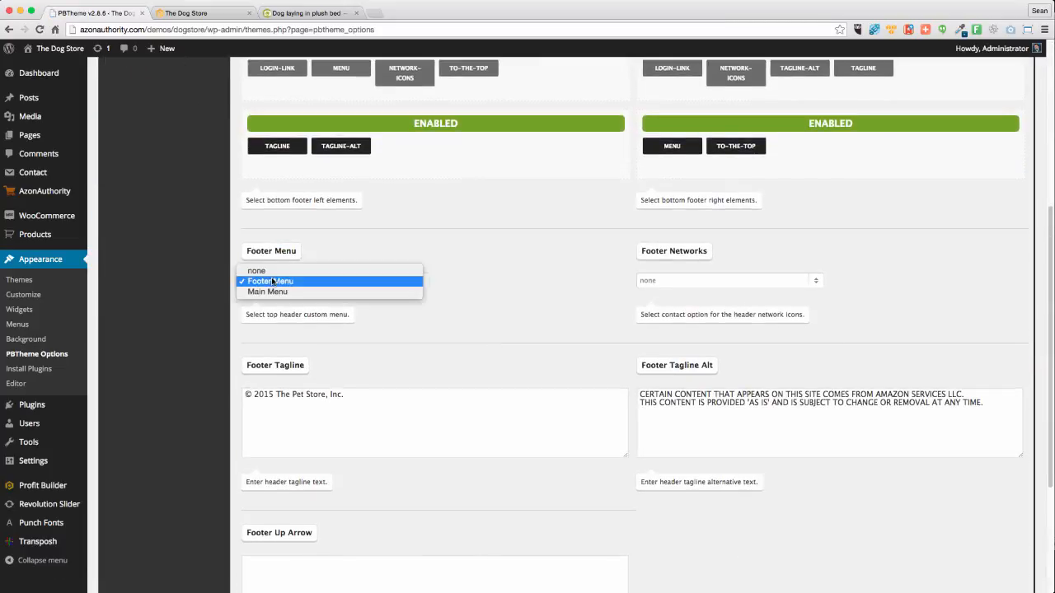
left_click(340, 281)
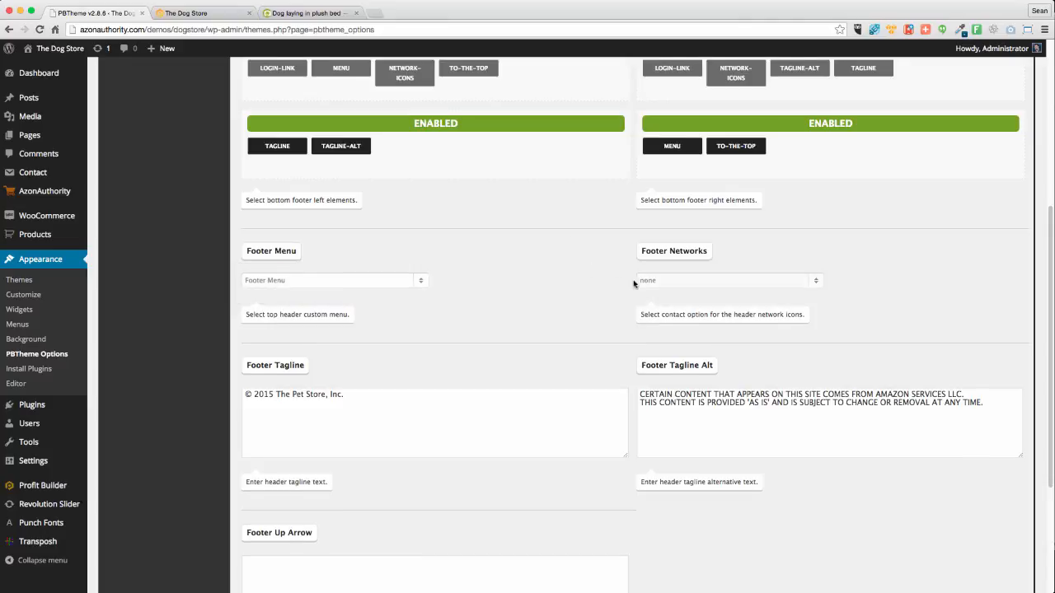
Select the © symbol in the Footer Tagline field, then clear the selection
scroll(634, 283, "up", 2)
scroll(410, 278, "up", 1)
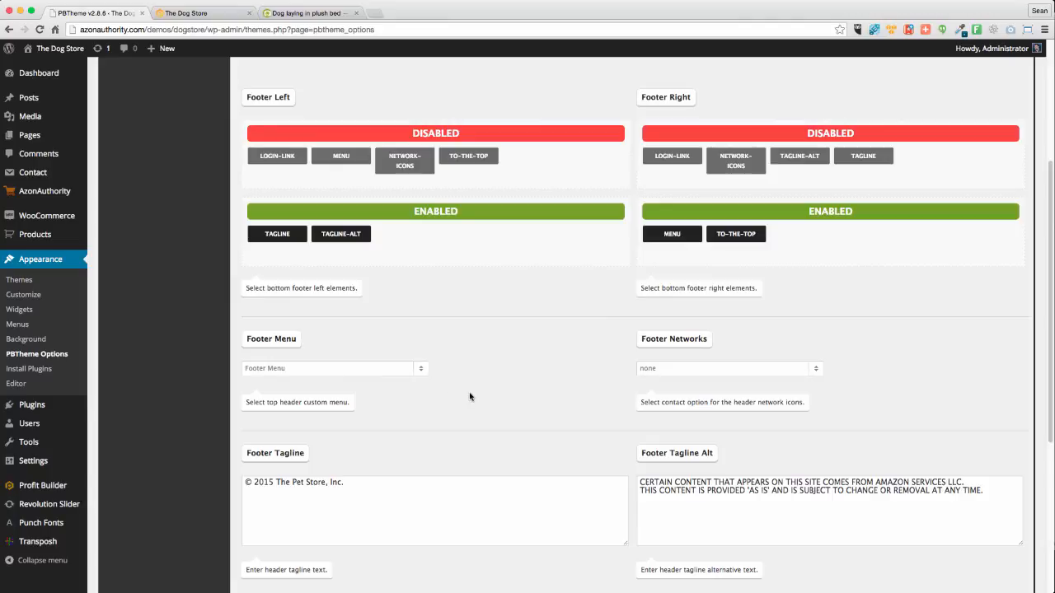
scroll(478, 398, "up", 5)
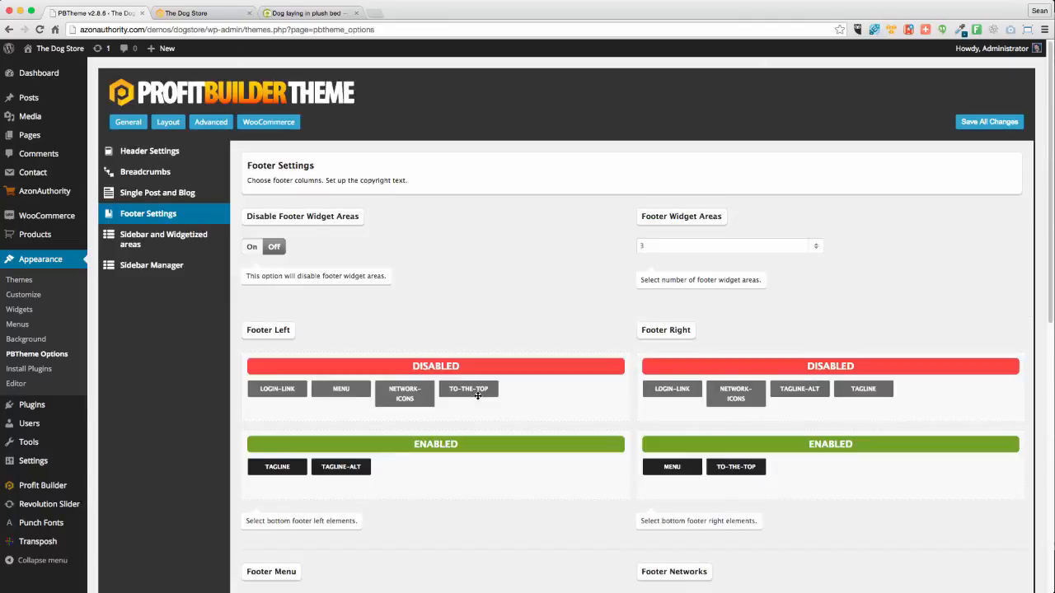
scroll(477, 399, "down", 4)
scroll(475, 399, "down", 1)
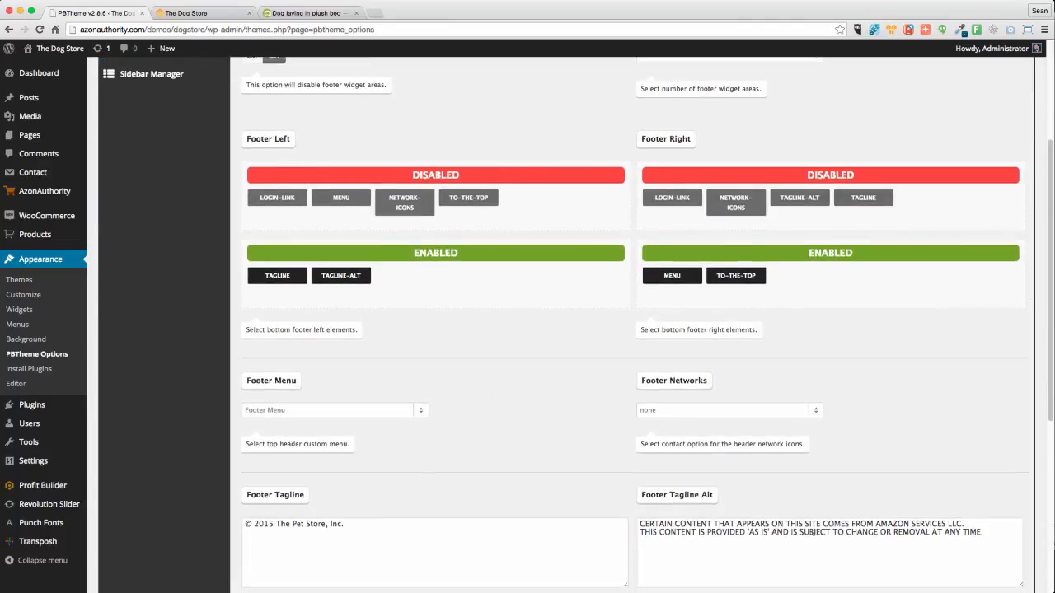
left_click_drag(249, 524, 244, 523)
left_click(256, 524)
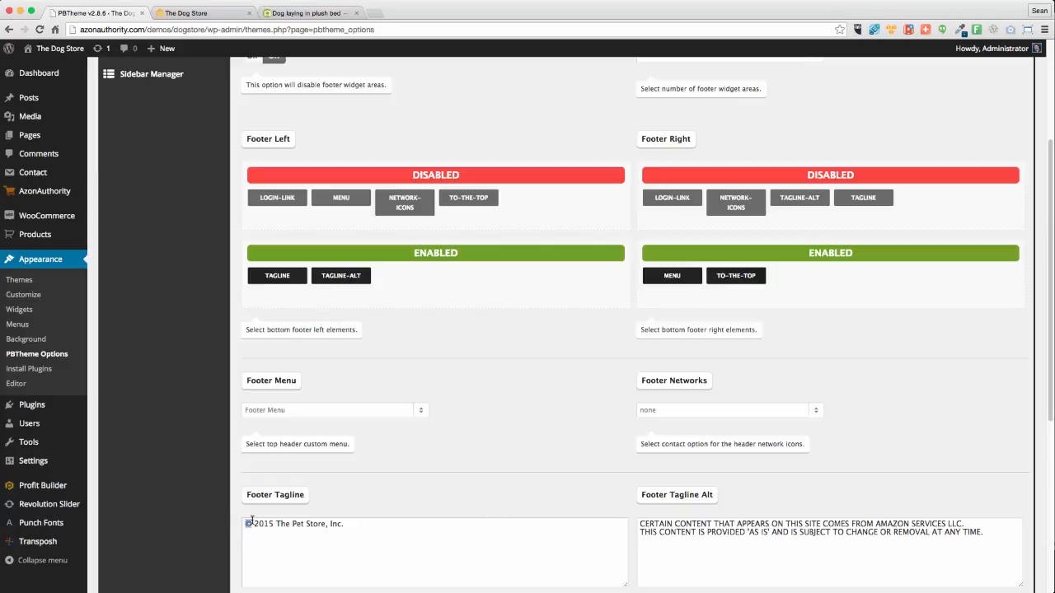
left_click(219, 536)
Browse the 99-product Beds & Furniture category page, then go back to PBTheme Options
left_click(191, 12)
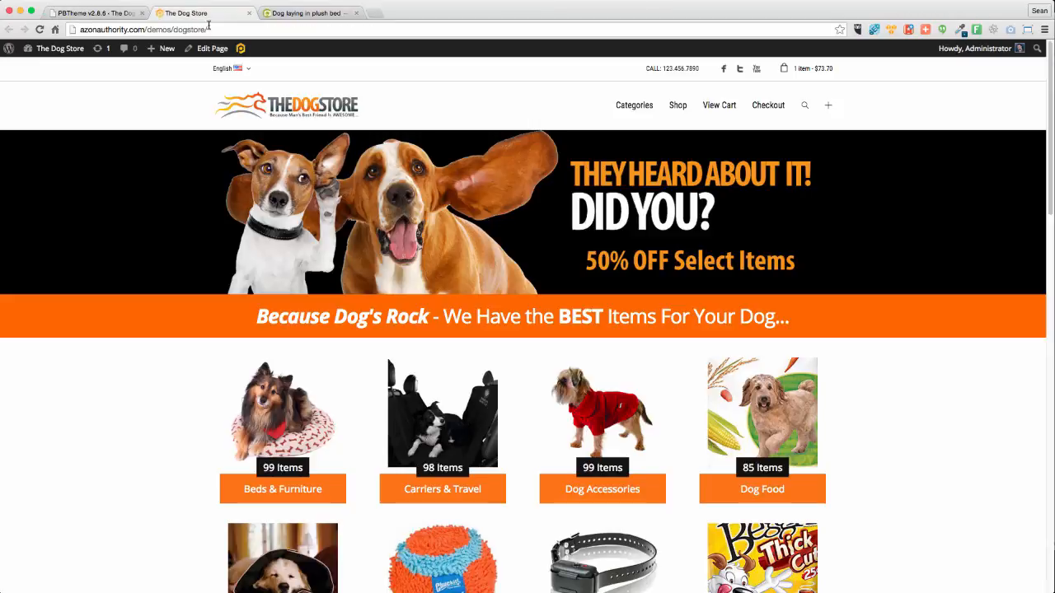
scroll(188, 271, "down", 15)
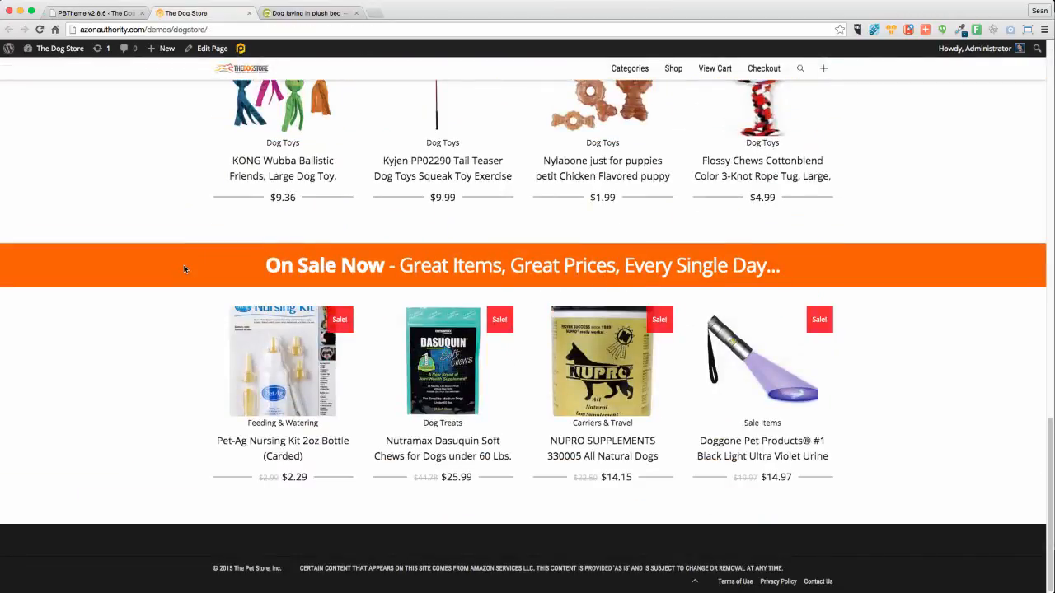
scroll(185, 268, "up", 15)
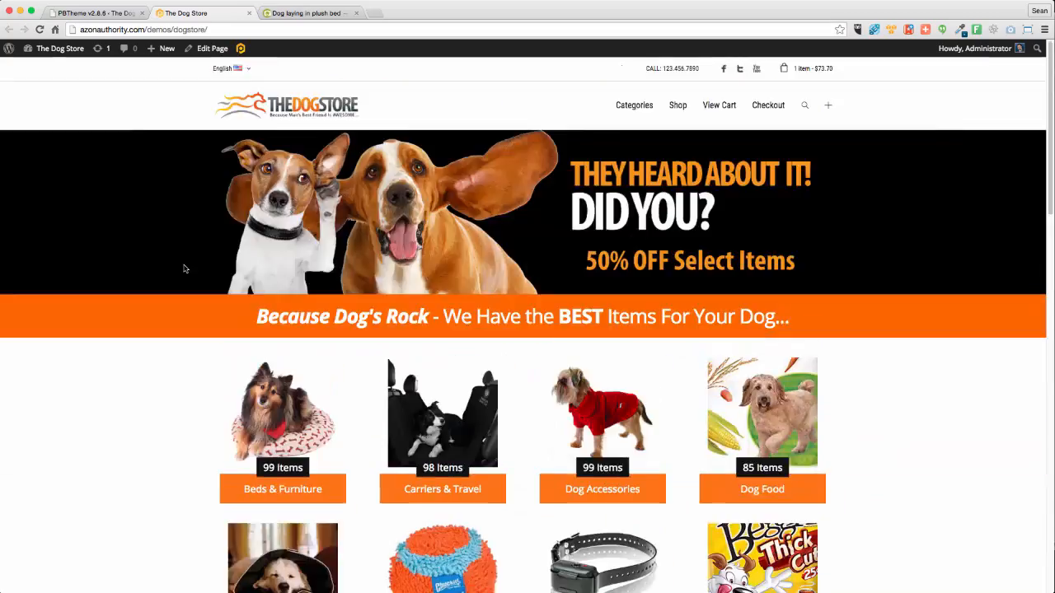
left_click(304, 403)
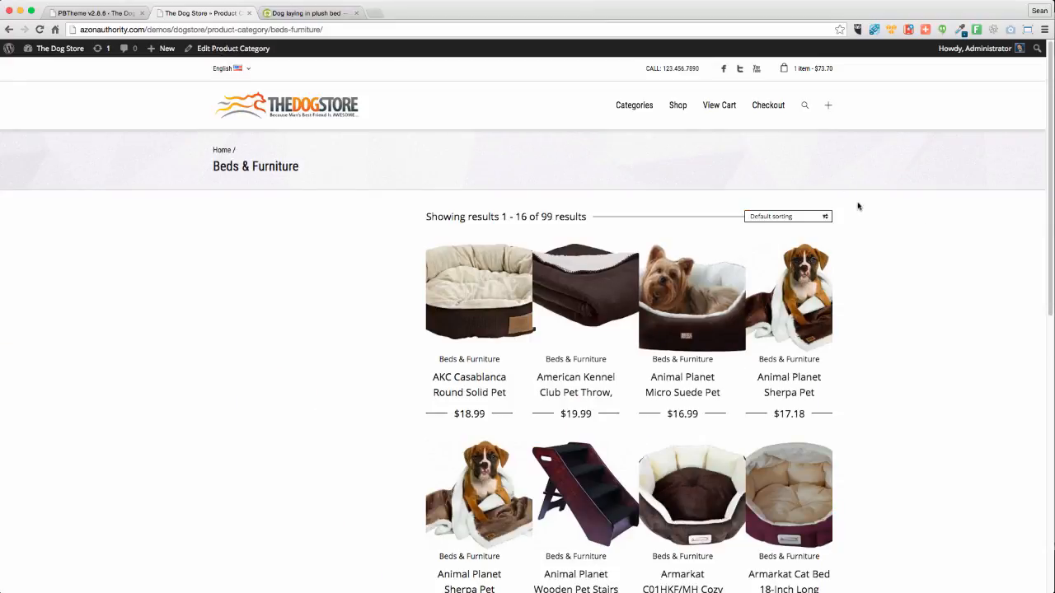
scroll(924, 332, "down", 4)
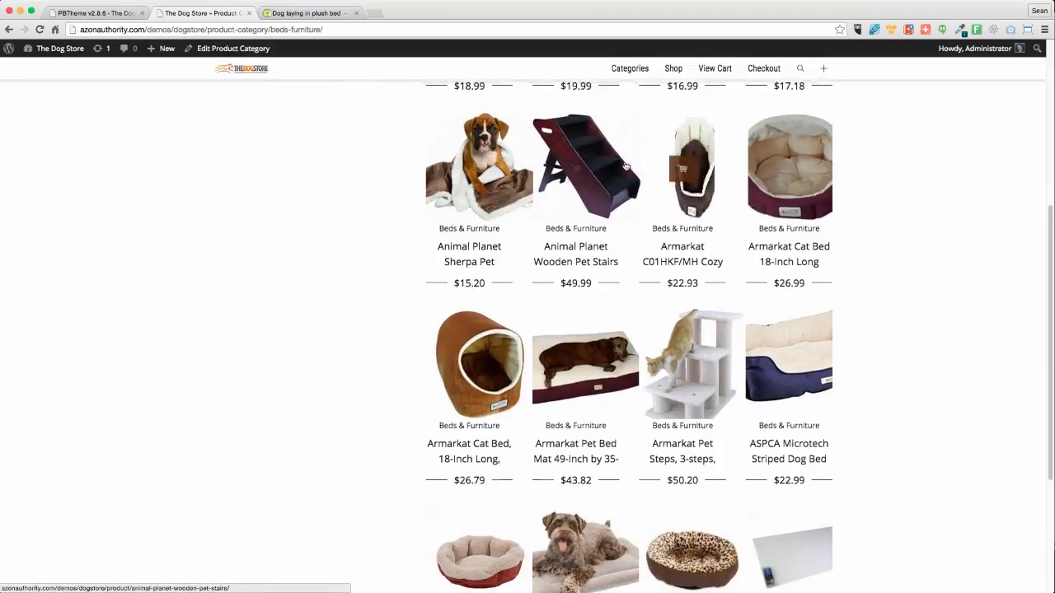
scroll(578, 242, "up", 1)
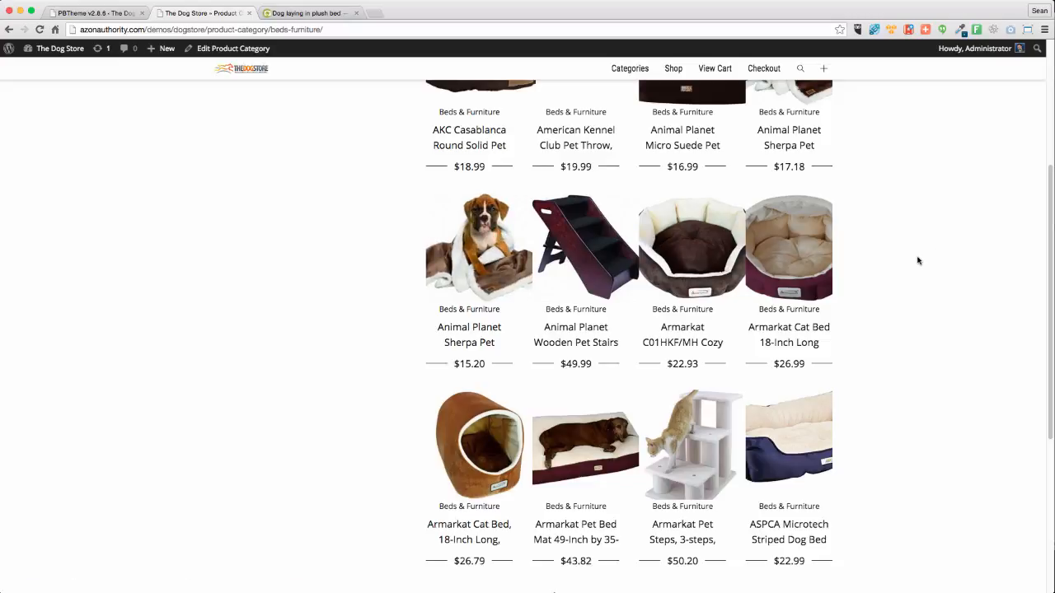
scroll(918, 261, "down", 3)
scroll(919, 261, "down", 1)
scroll(919, 260, "up", 7)
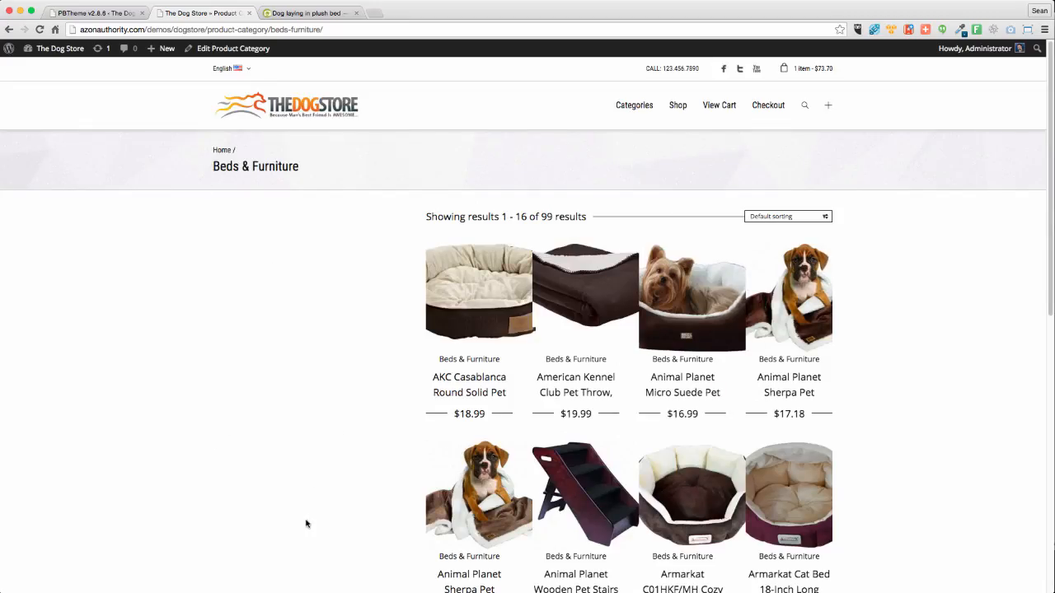
left_click(88, 12)
Set the WooCommerce shop layout to 3 columns and 15 products per page
scroll(514, 403, "up", 3)
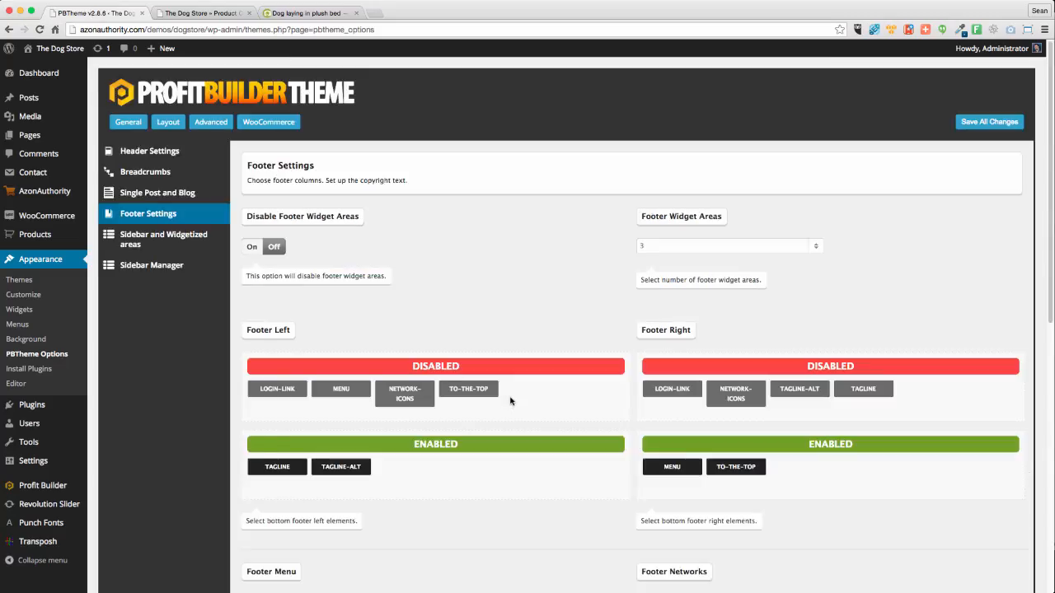
left_click(269, 123)
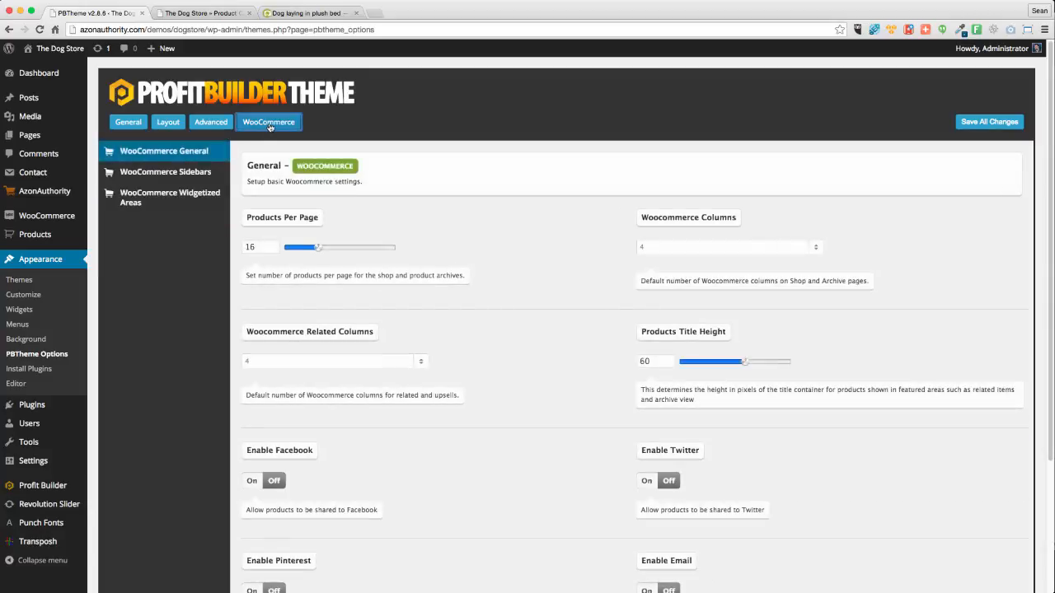
left_click(689, 248)
left_click(647, 237)
left_click_drag(318, 251, 317, 253)
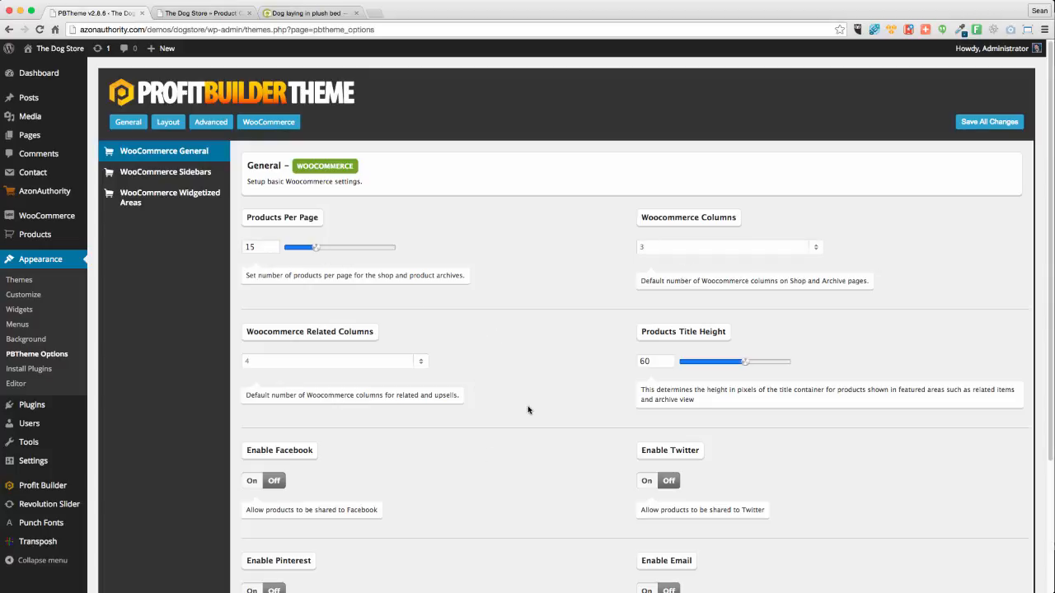
Turn on Facebook, Twitter, Email and Pinterest product sharing
scroll(528, 409, "down", 2)
scroll(527, 409, "down", 3)
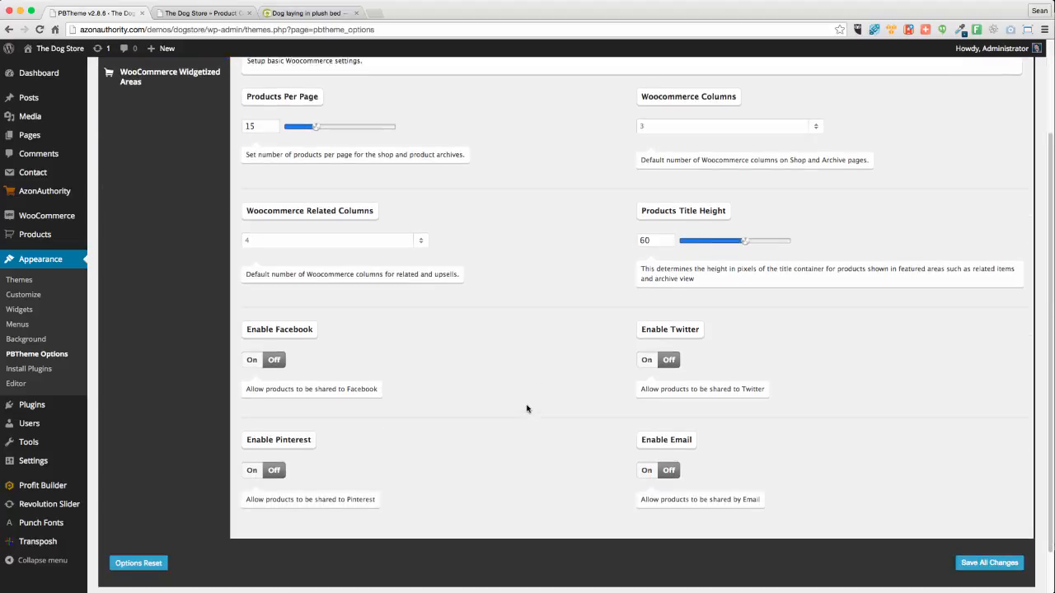
left_click(249, 361)
left_click(647, 361)
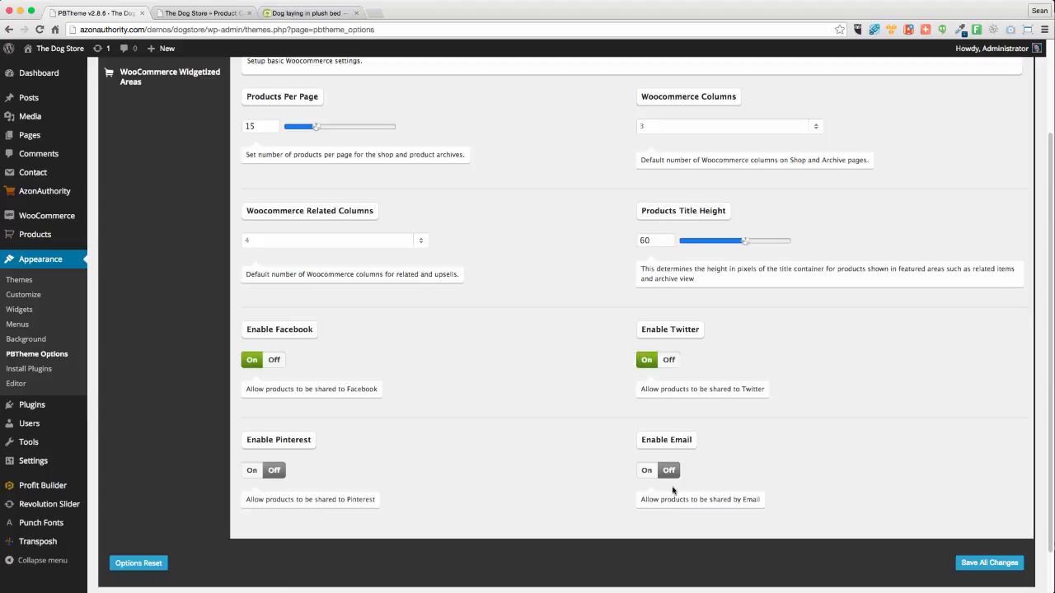
left_click(648, 472)
left_click(250, 471)
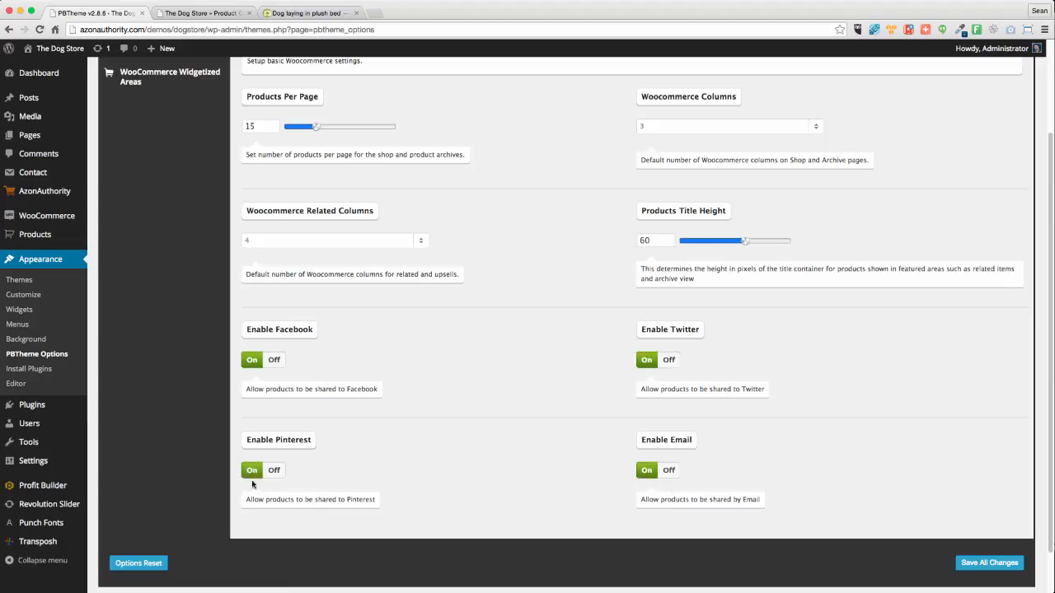
scroll(514, 302, "up", 3)
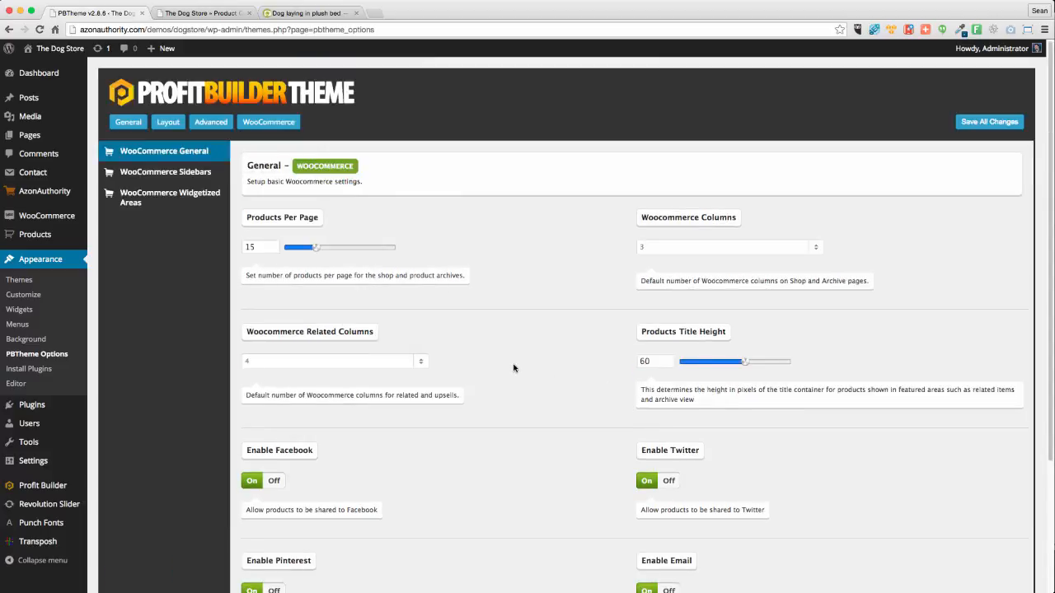
Place the archive and single product sidebars Right, keep the post sidebar Off, and save
left_click(151, 171)
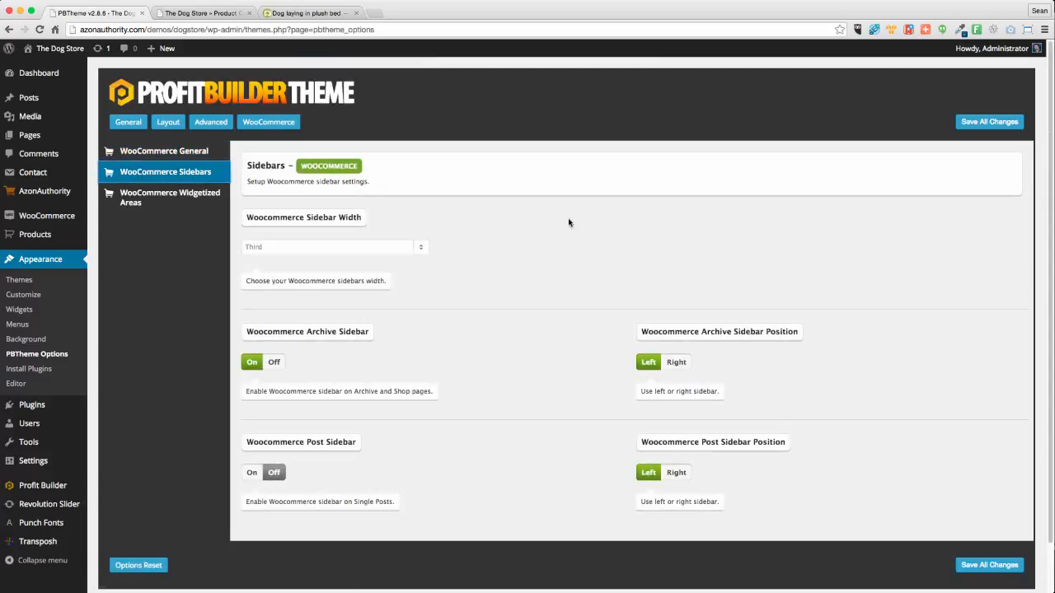
left_click(423, 251)
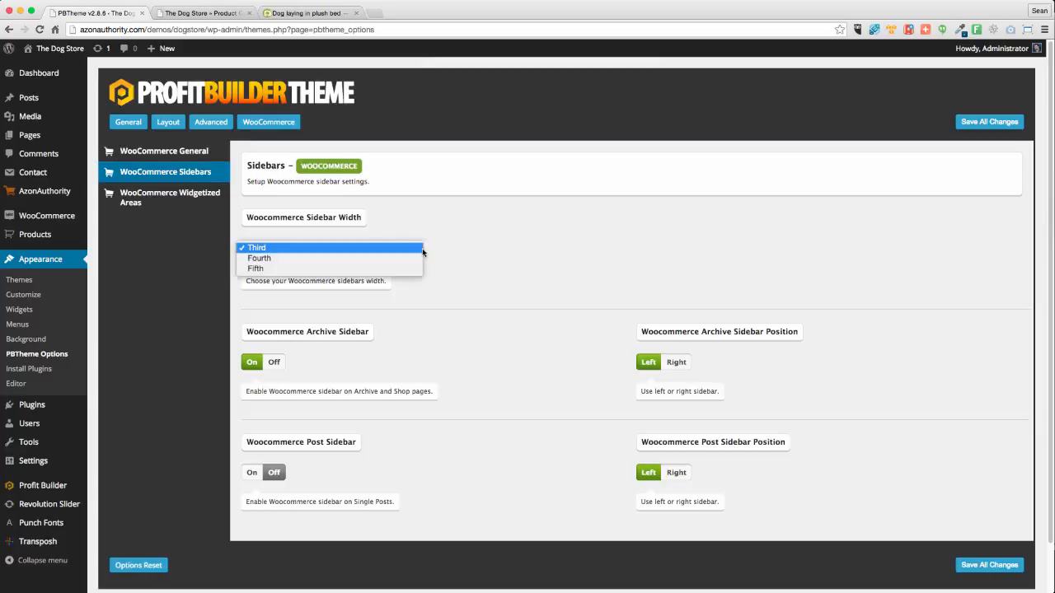
left_click(480, 245)
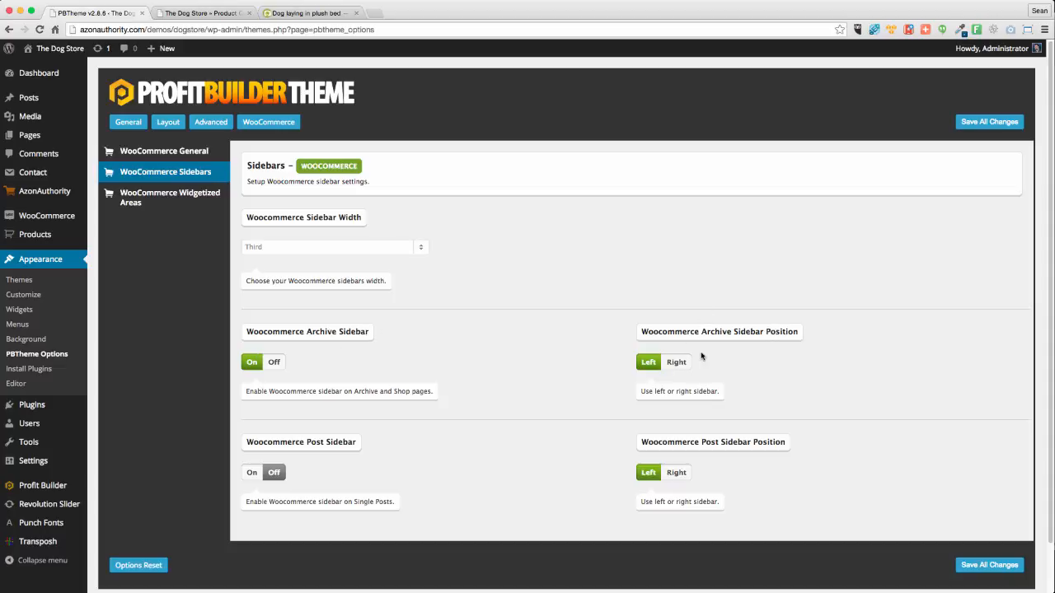
left_click(681, 363)
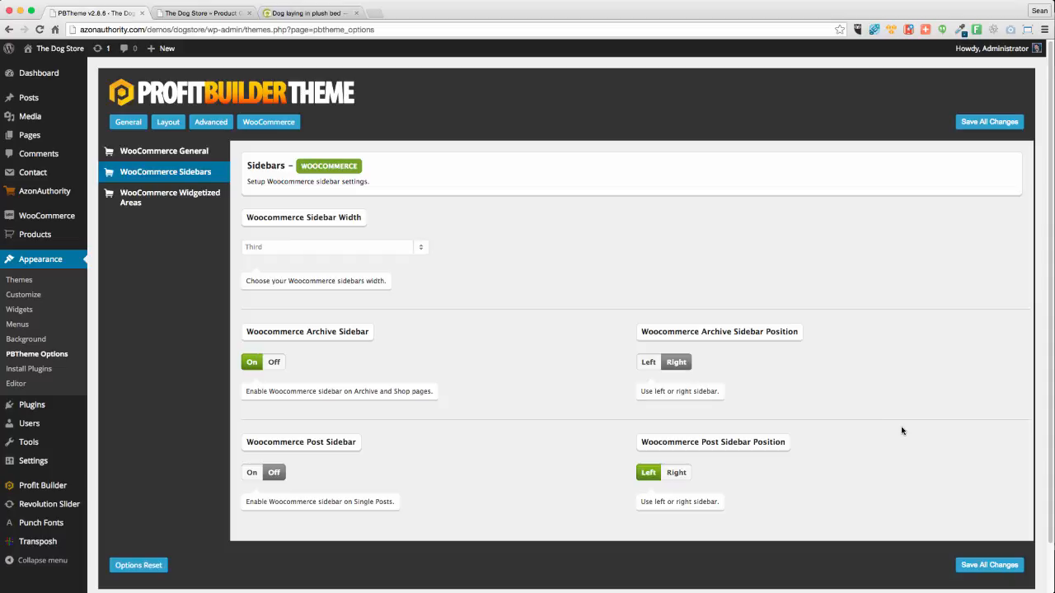
left_click(679, 477)
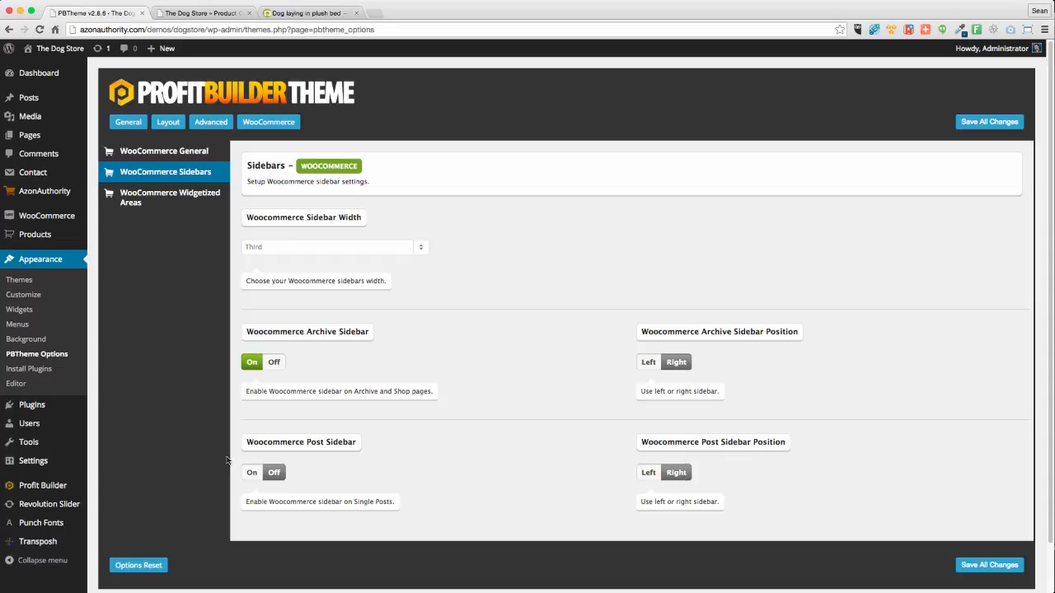
left_click(250, 476)
left_click(275, 475)
left_click(987, 565)
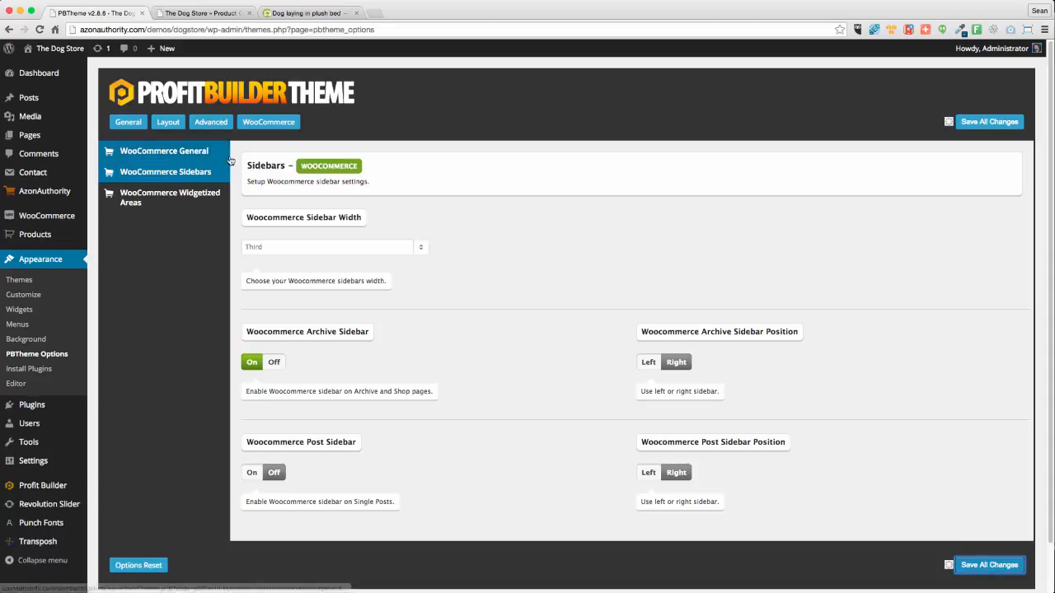
Set Before/After Shop Archive and Before/After Product widget areas to 1 each, save, then open Widgets
left_click(182, 196)
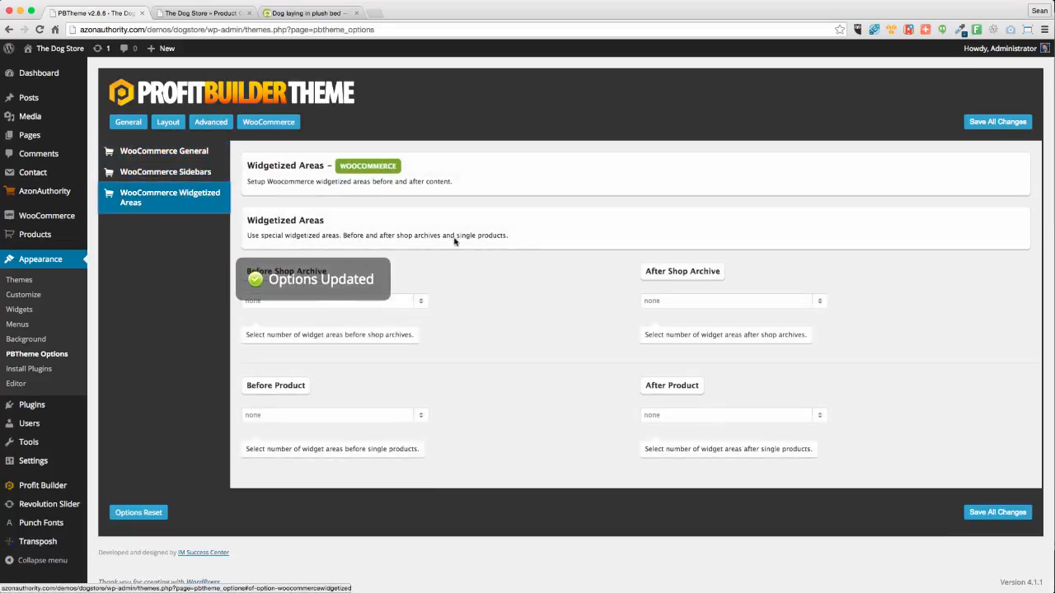
left_click(329, 310)
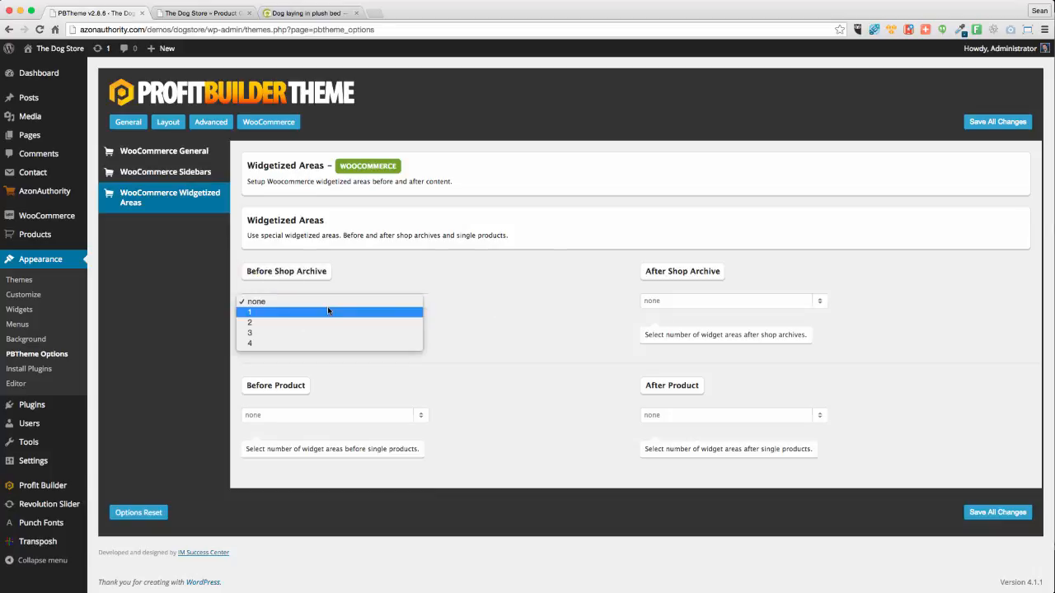
left_click(300, 312)
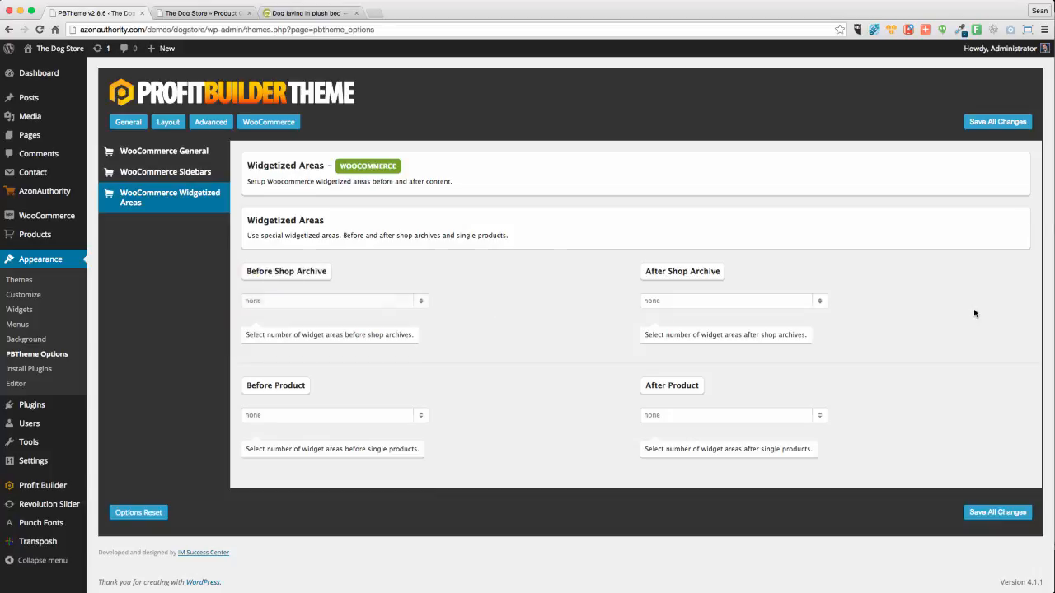
left_click(680, 305)
left_click(665, 310)
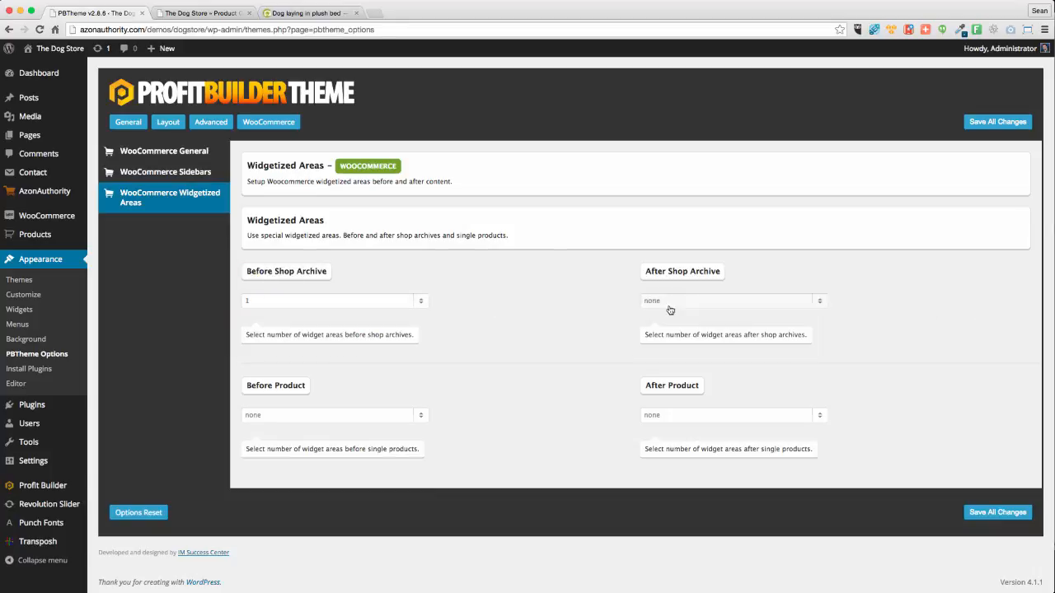
left_click(655, 420)
left_click(660, 427)
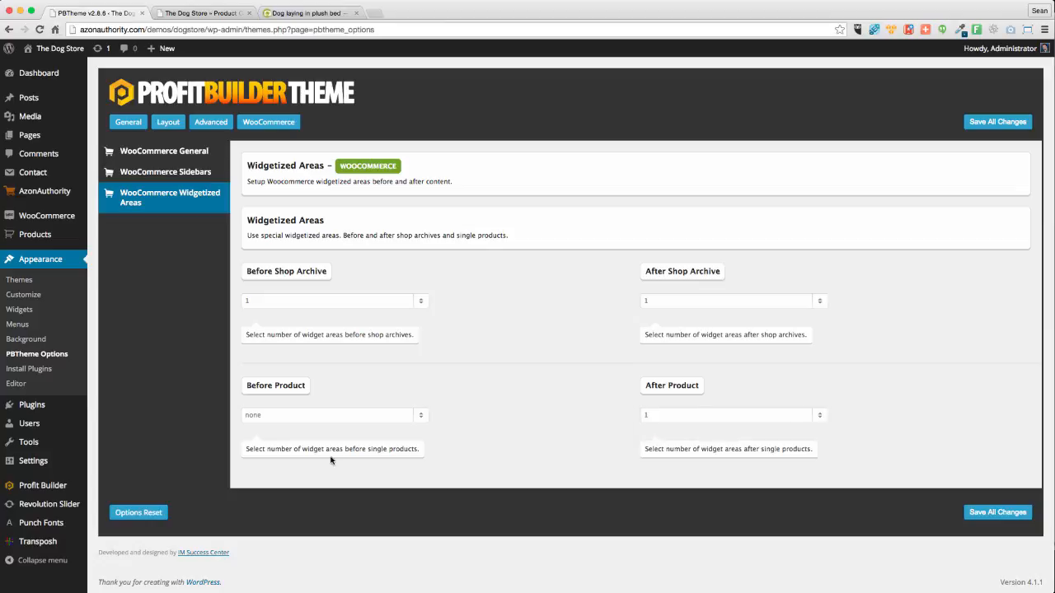
left_click(281, 422)
left_click(268, 428)
left_click(1002, 512)
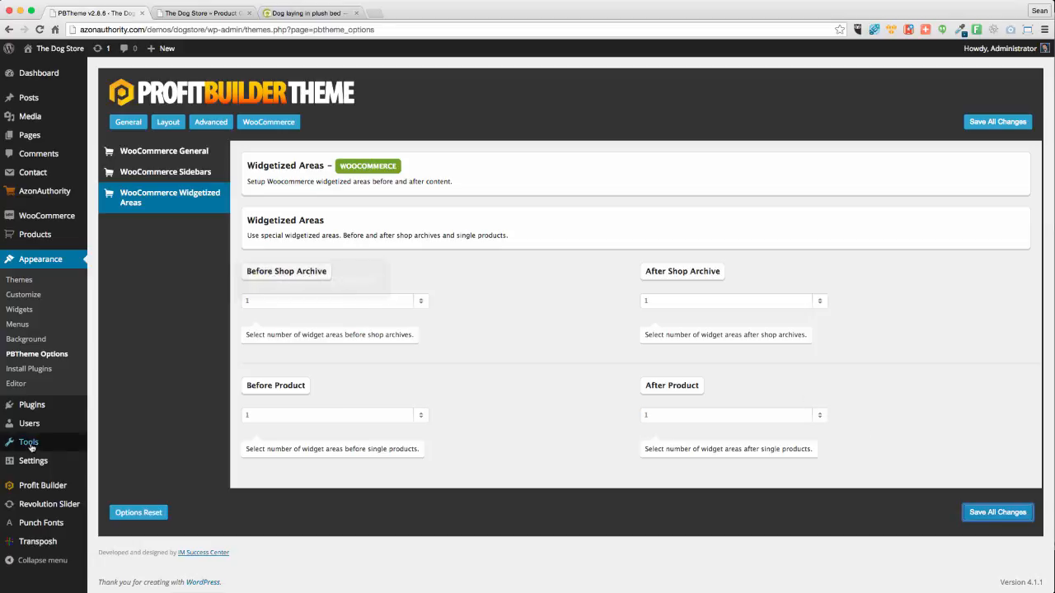
left_click(24, 313)
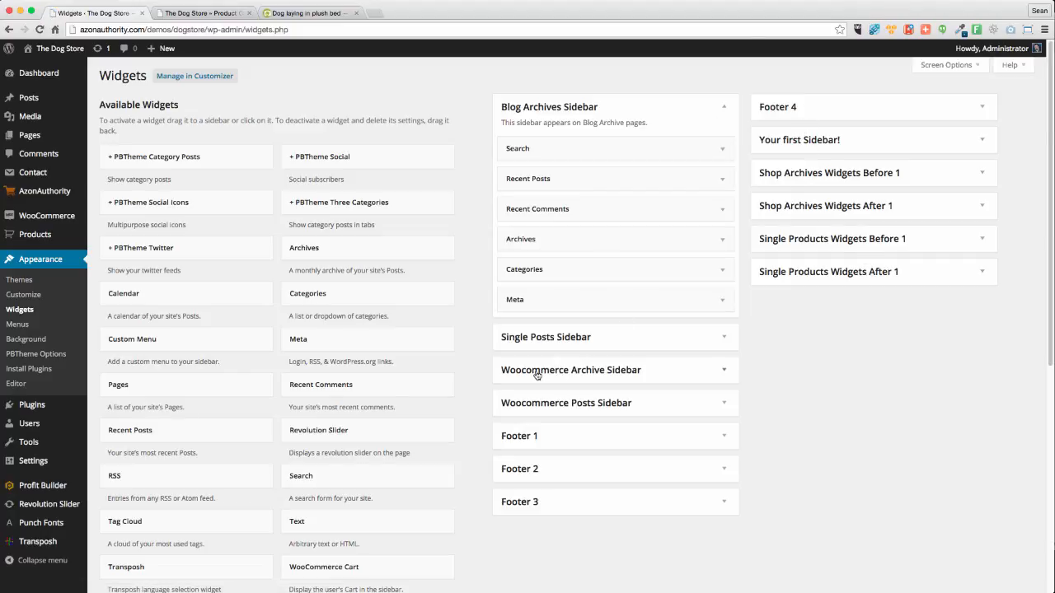
Clear Meta, Archives, Recent Comments and Recent Posts out of the Blog Archives Sidebar
left_click(585, 403)
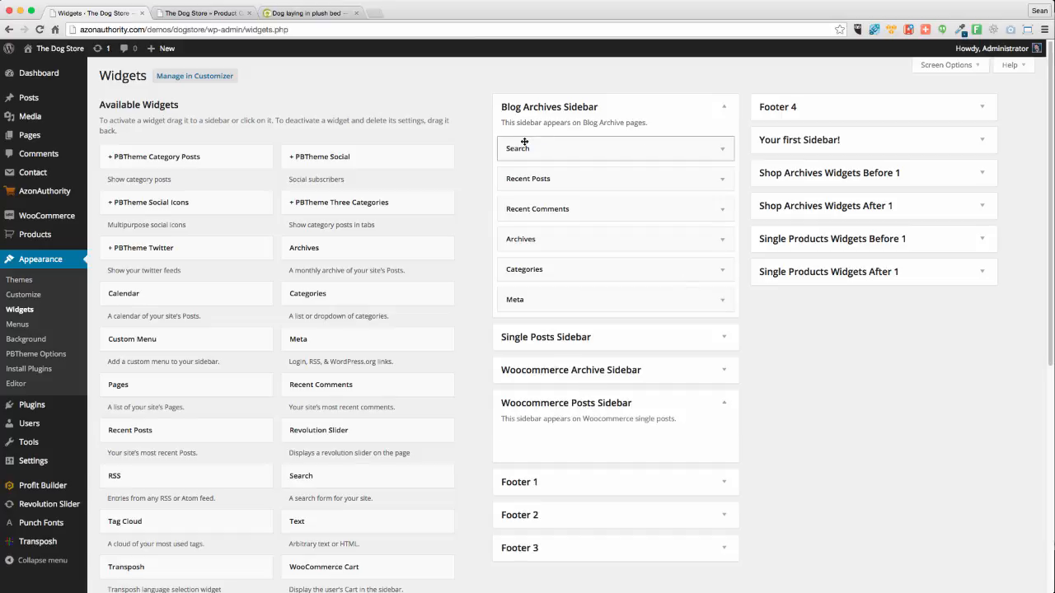
left_click(566, 369)
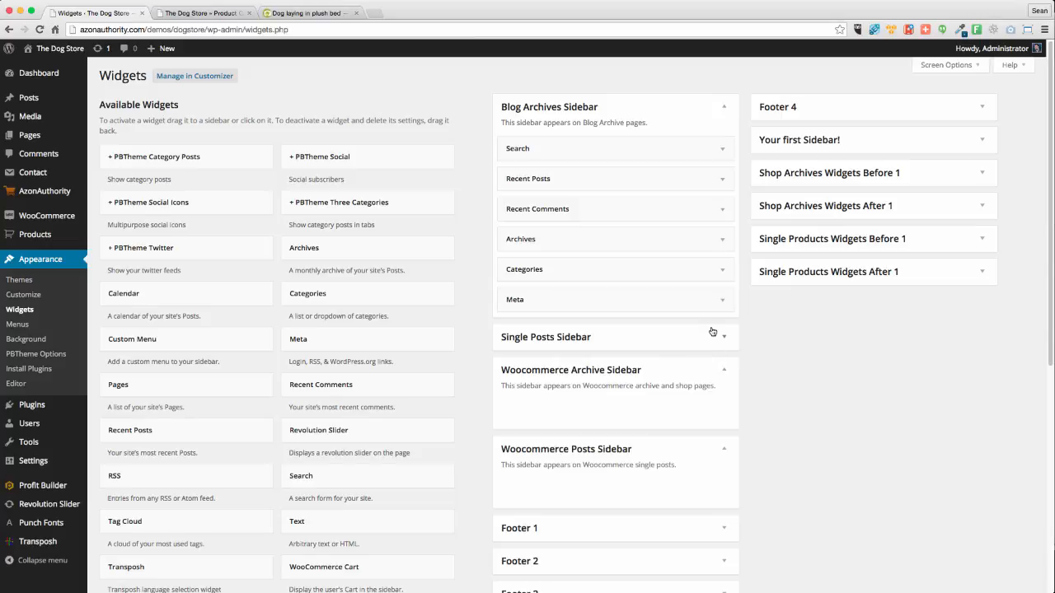
left_click_drag(652, 297, 437, 301)
left_click_drag(573, 243, 423, 247)
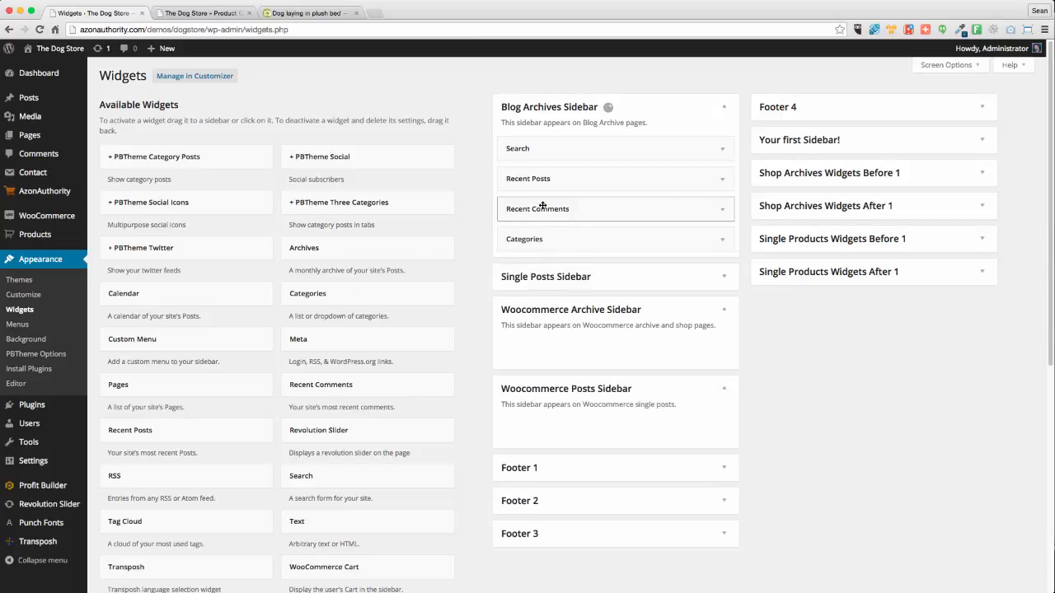
left_click_drag(545, 206, 342, 198)
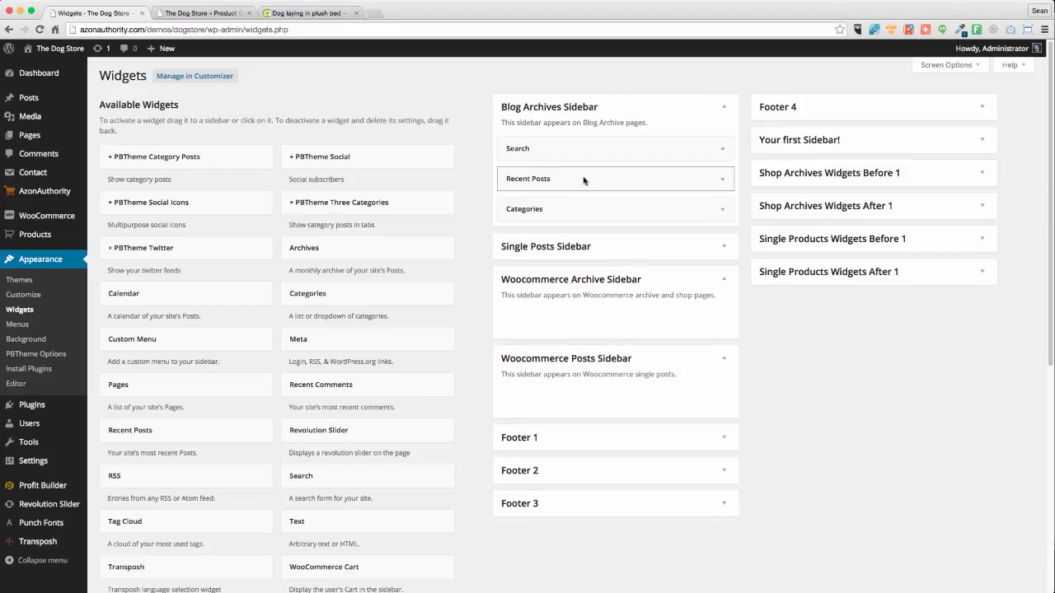
left_click_drag(607, 182, 386, 219)
Add a PBTheme Social Icons widget between Search and Categories in the Blog Archives Sidebar
scroll(381, 363, "down", 5)
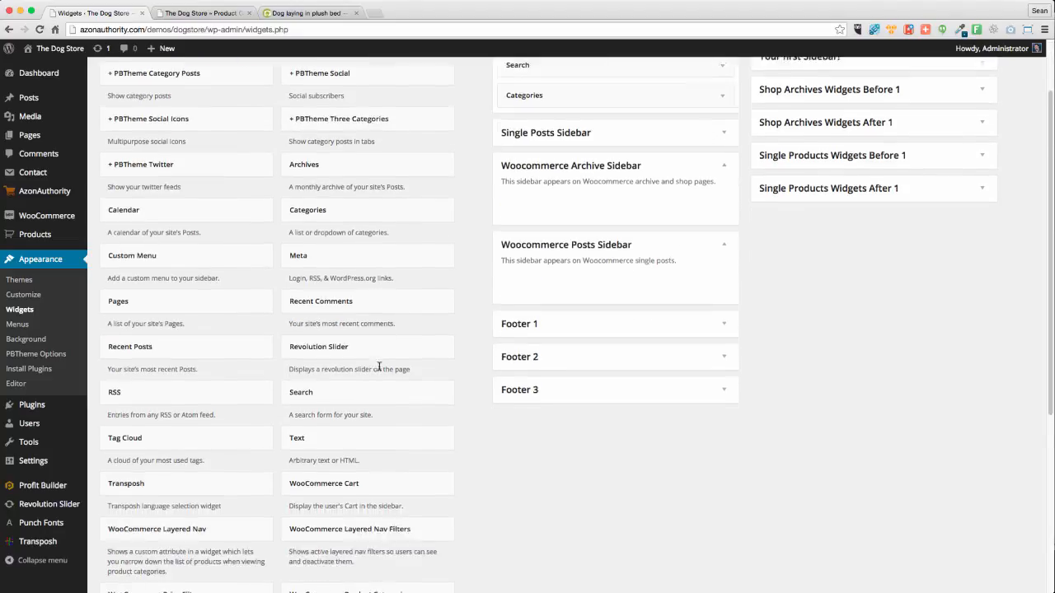
scroll(381, 367, "down", 3)
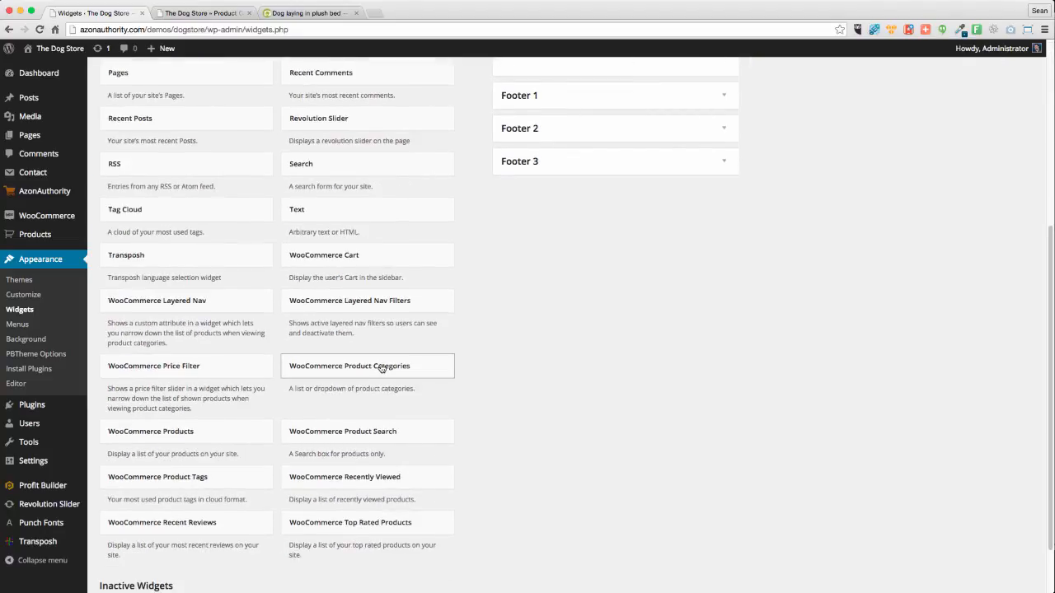
scroll(381, 367, "up", 8)
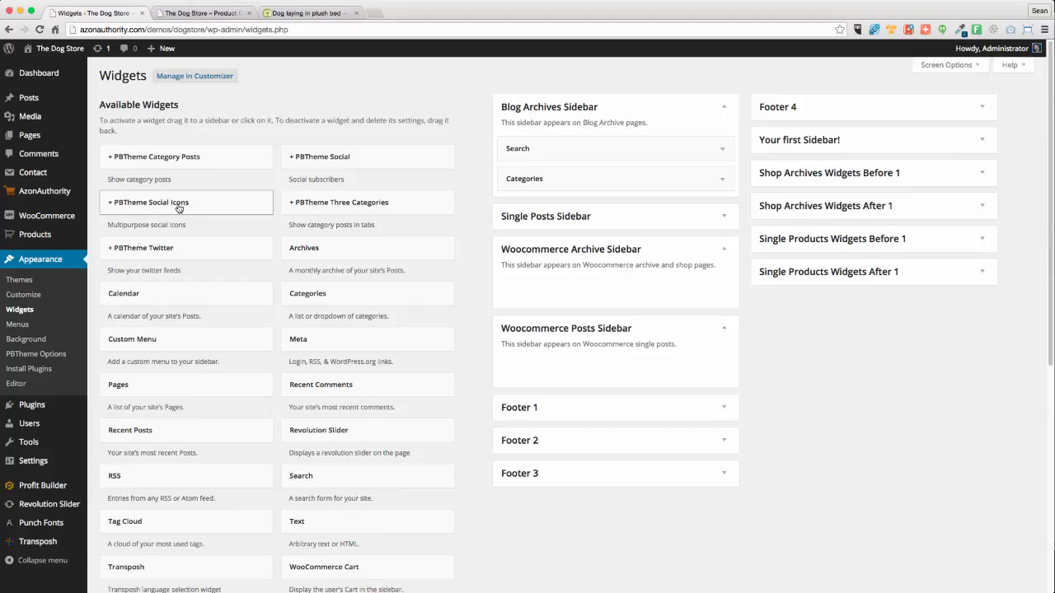
left_click_drag(180, 211, 572, 176)
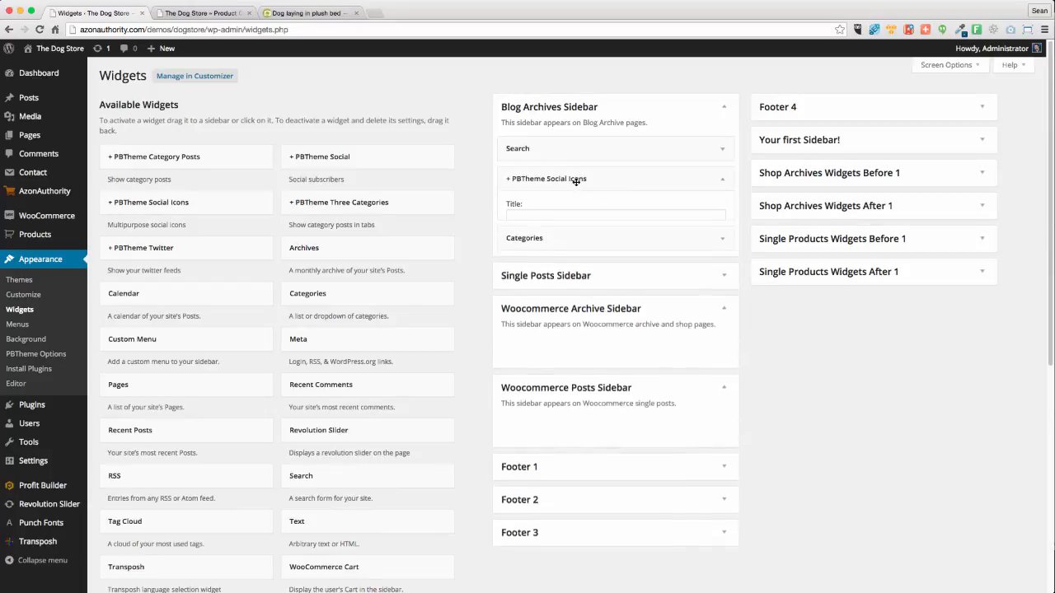
Add the first two social icon entries, Facebook on top, then Twitter
left_click(546, 216)
left_click(536, 285)
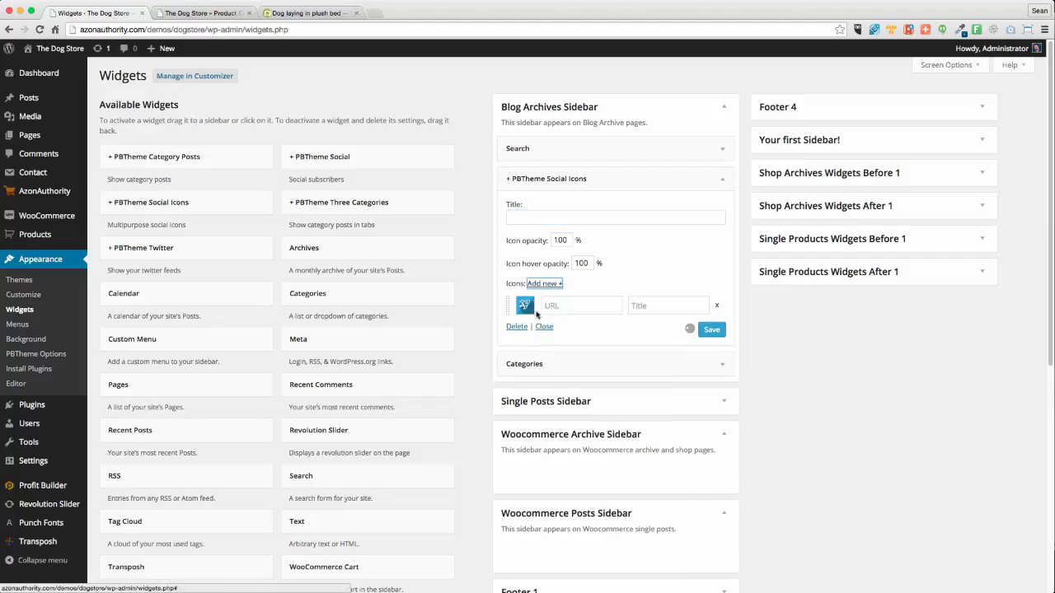
left_click(577, 306)
left_click(528, 310)
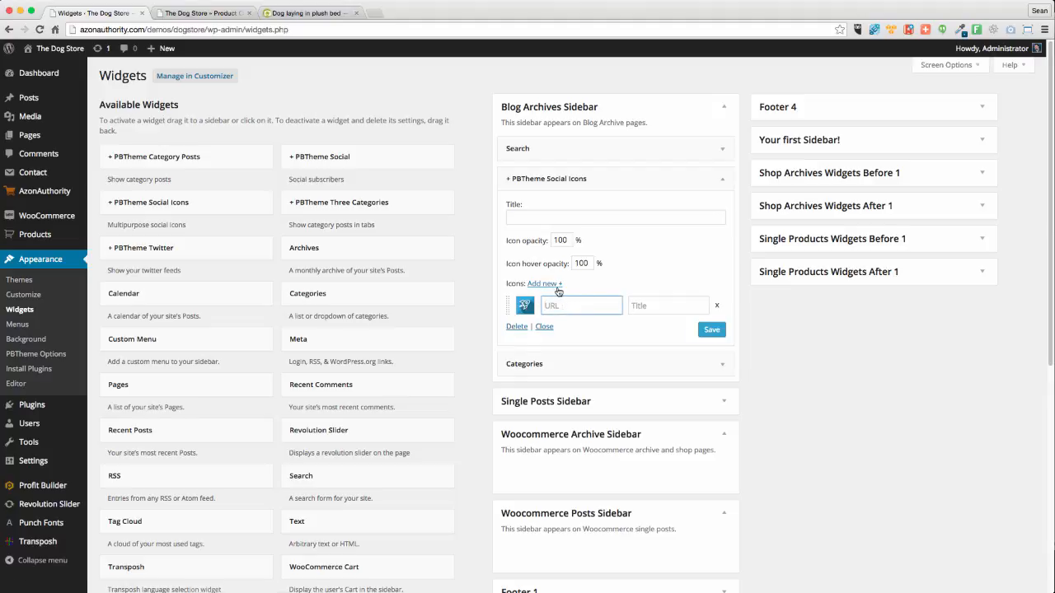
left_click(554, 285)
left_click(525, 329)
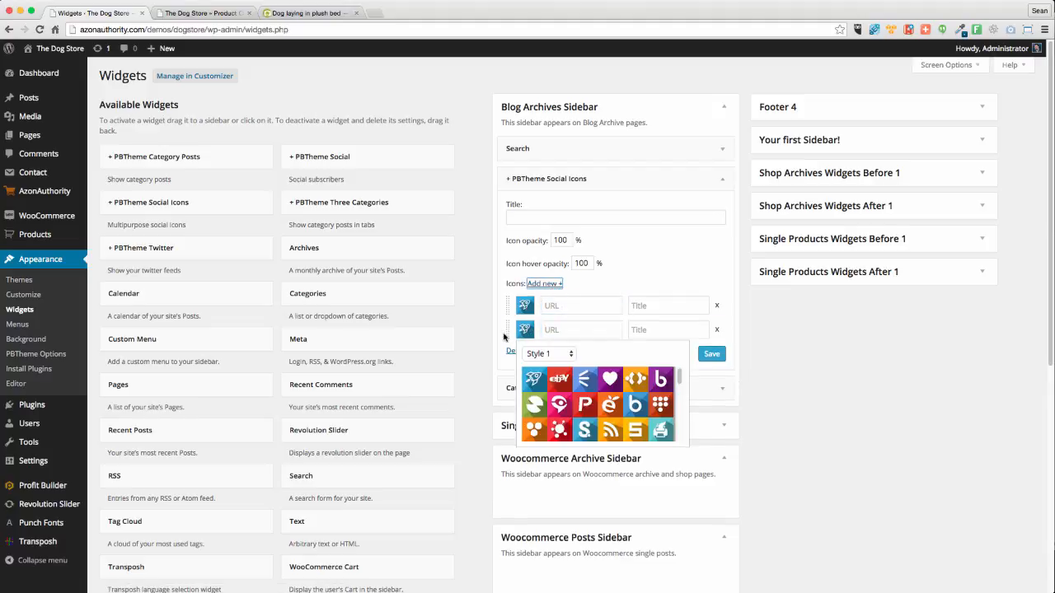
scroll(643, 408, "down", 6)
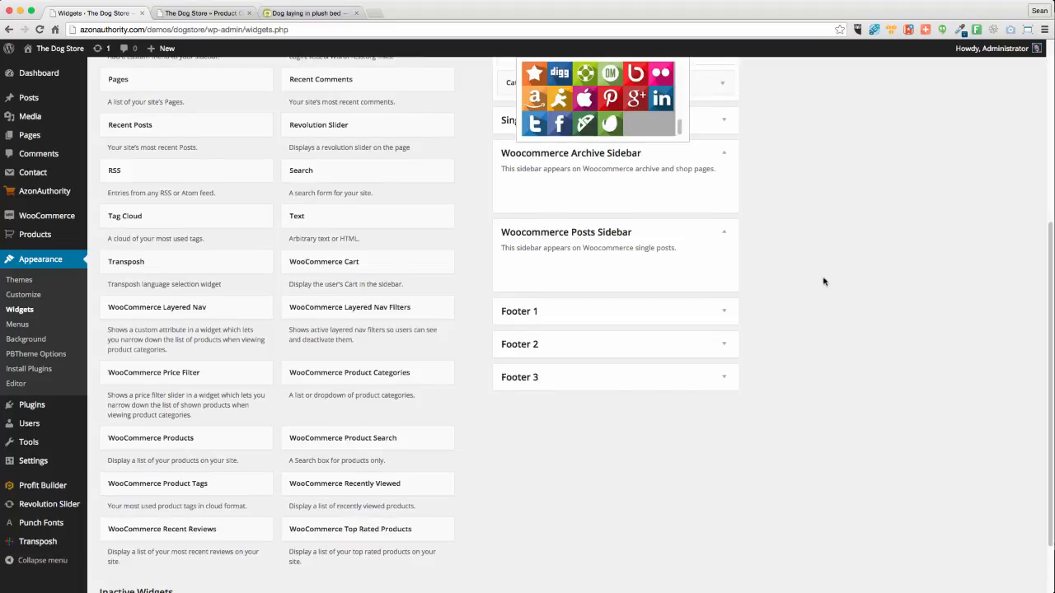
scroll(824, 282, "up", 2)
left_click(560, 233)
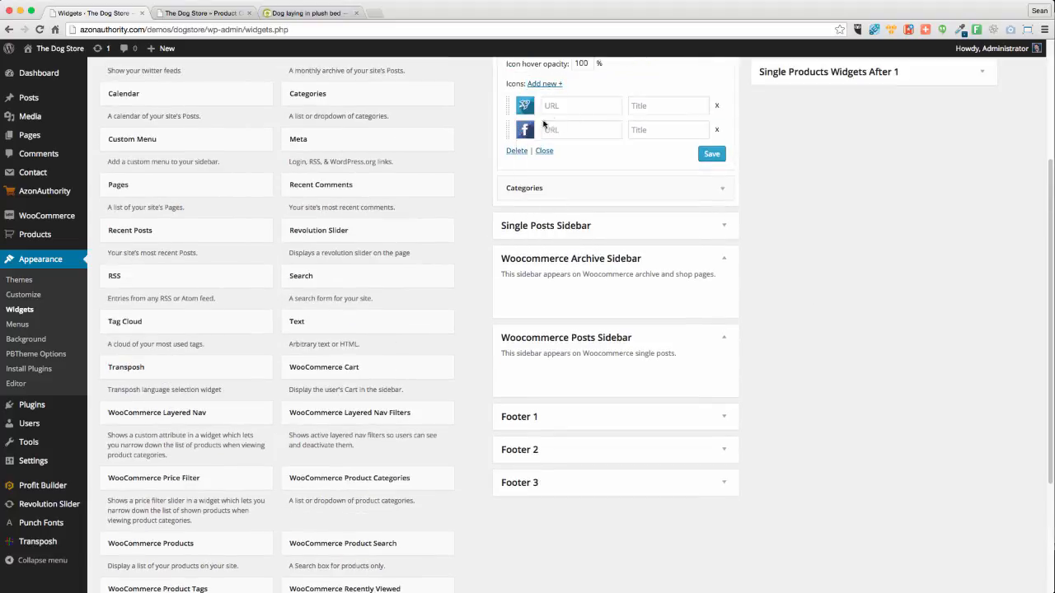
left_click_drag(506, 132, 507, 106)
left_click(525, 129)
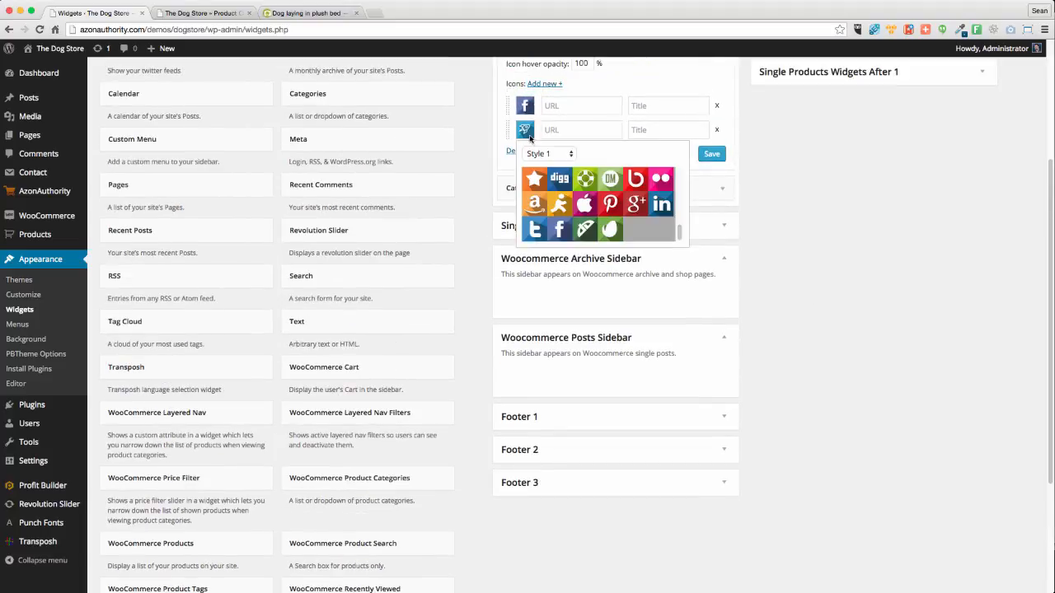
left_click(537, 235)
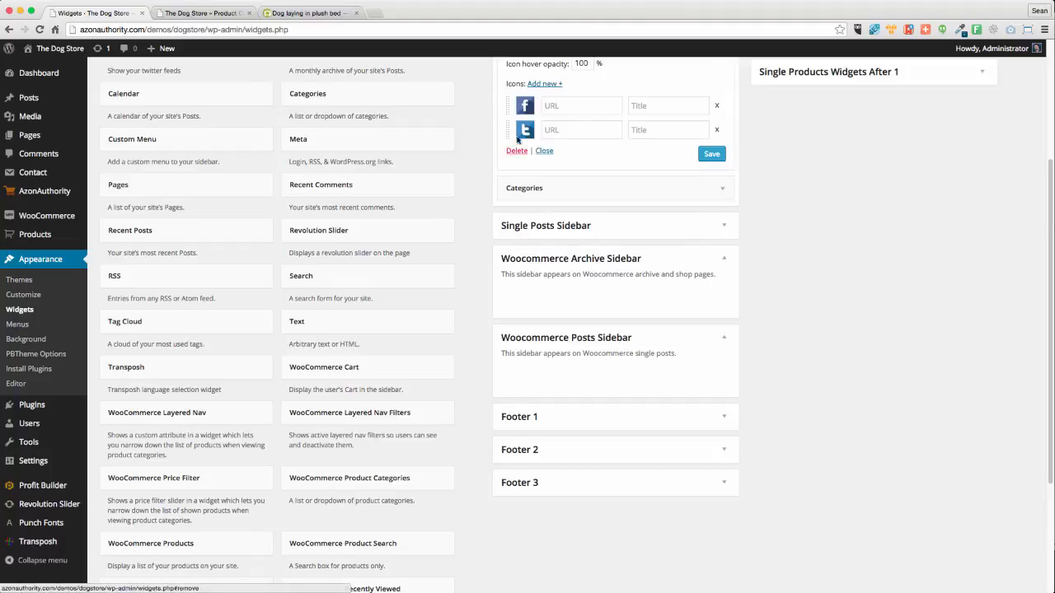
Add three more social icon entries set to Pinterest, Google+ and YouTube
left_click(545, 84)
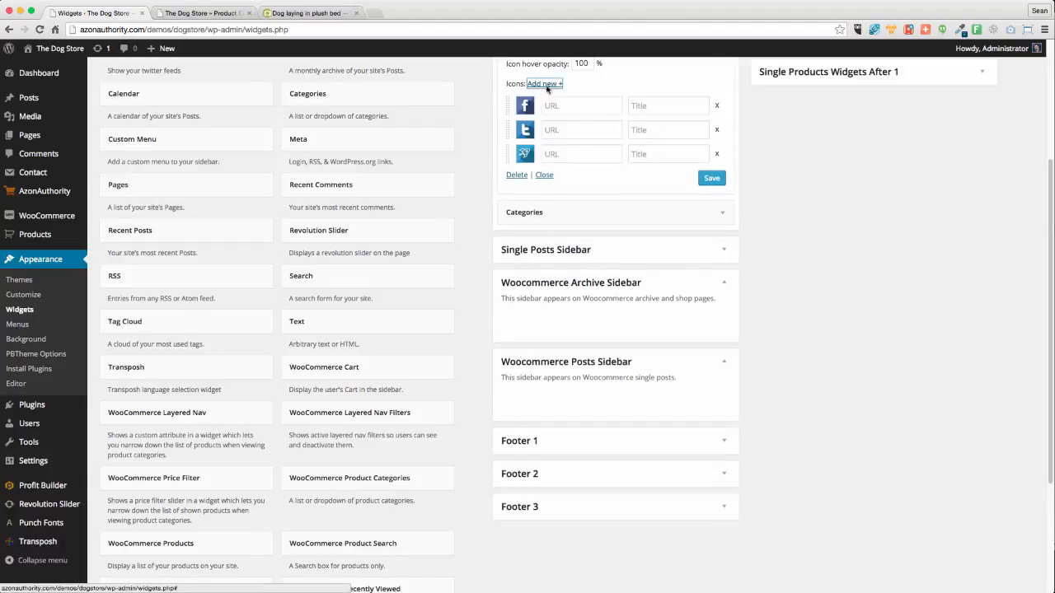
left_click(526, 155)
left_click(613, 232)
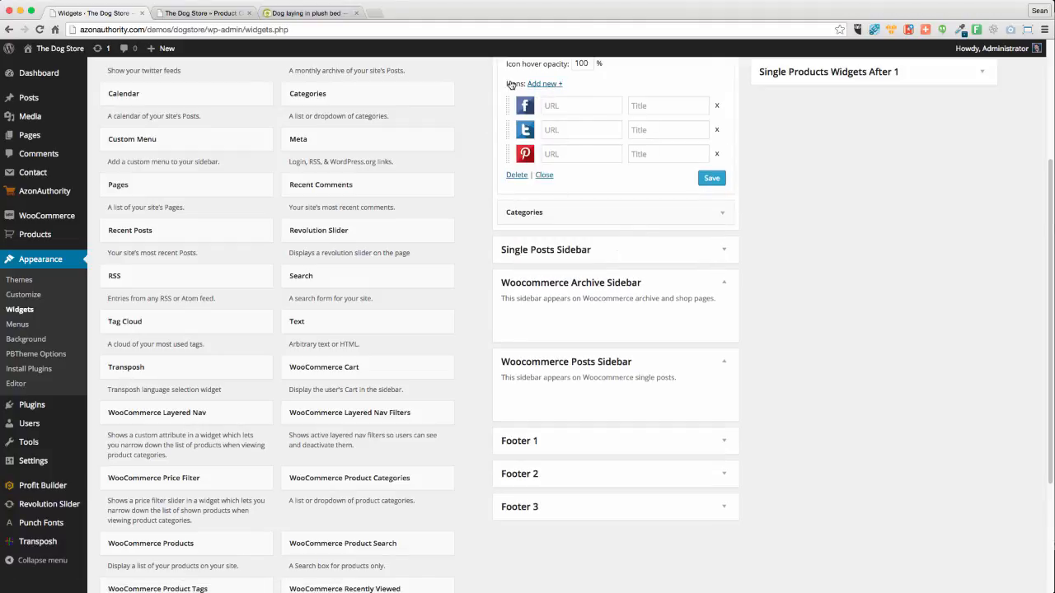
left_click(545, 84)
left_click(526, 178)
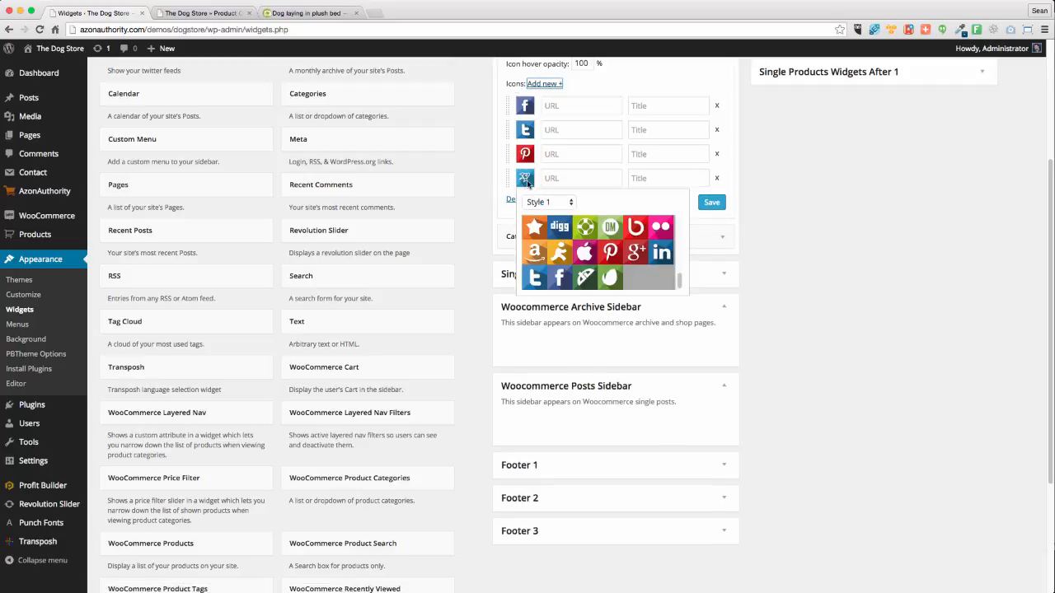
left_click(633, 253)
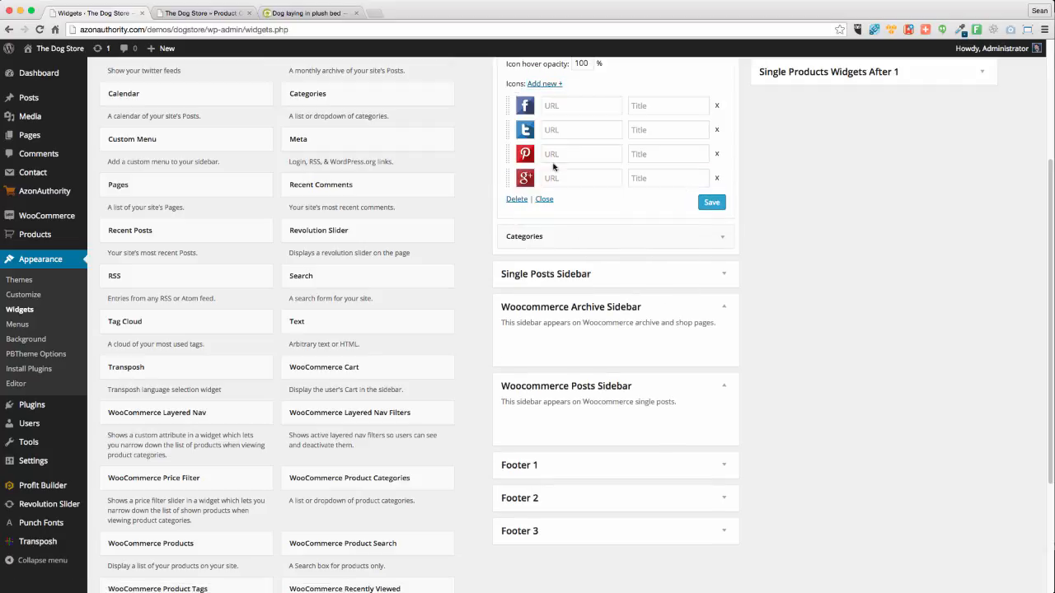
left_click(544, 84)
left_click(526, 202)
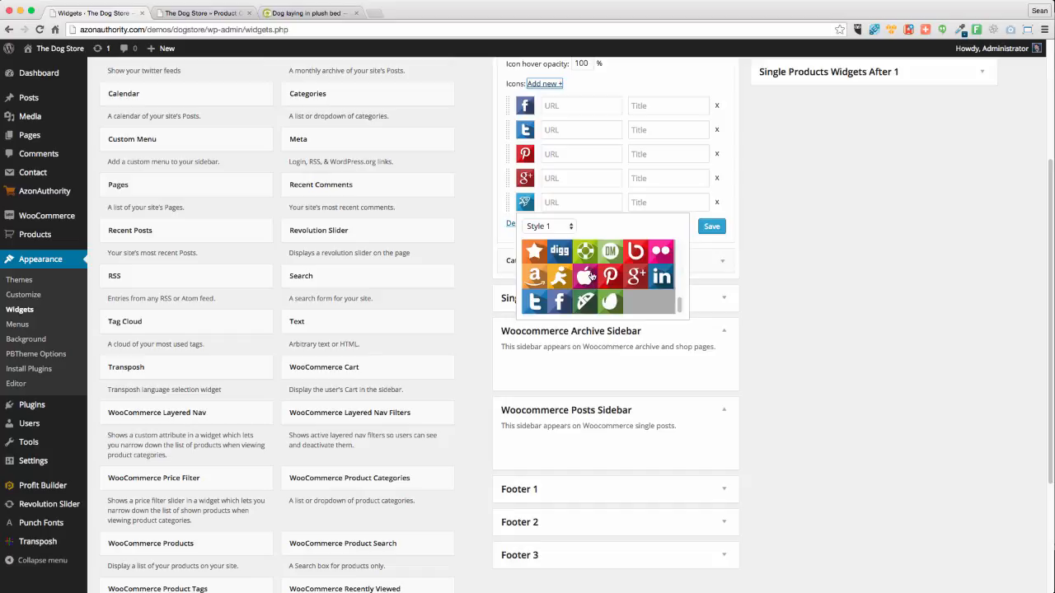
scroll(585, 279, "up", 2)
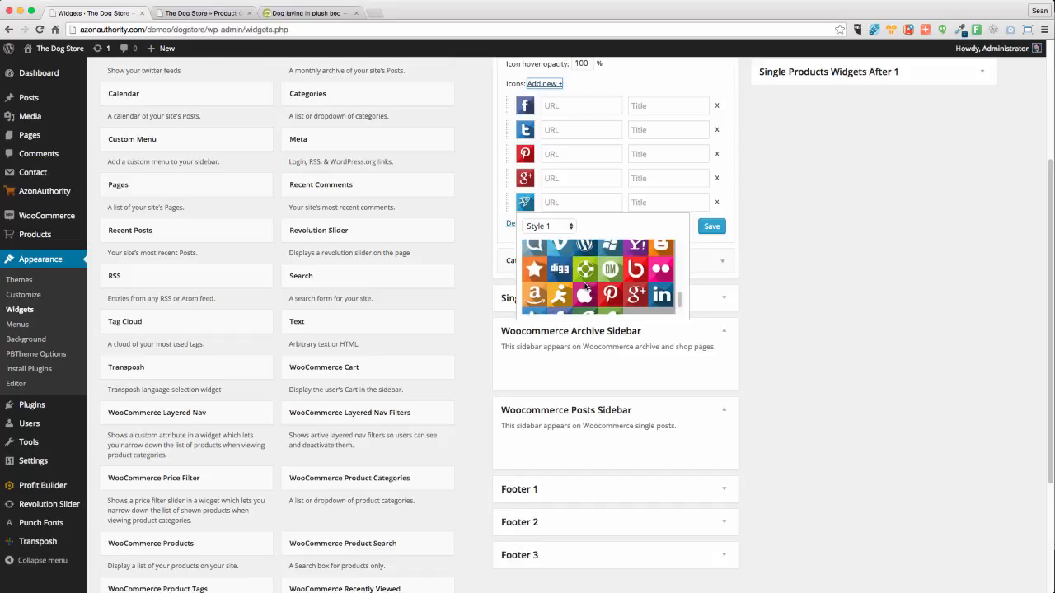
scroll(586, 286, "up", 3)
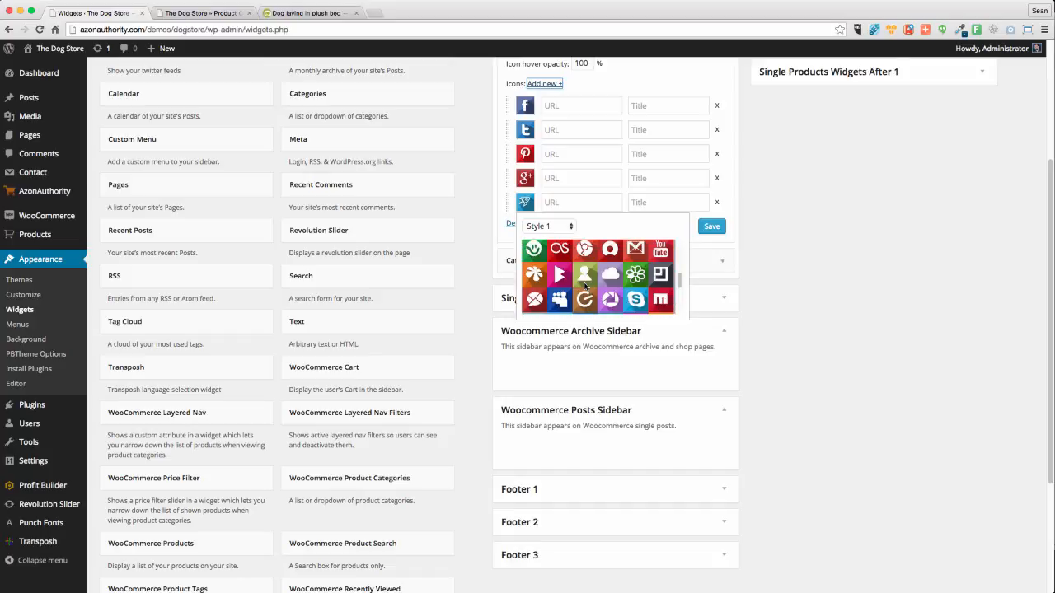
left_click(661, 250)
Set all five social icon URLs to # and save the widget
left_click(573, 108)
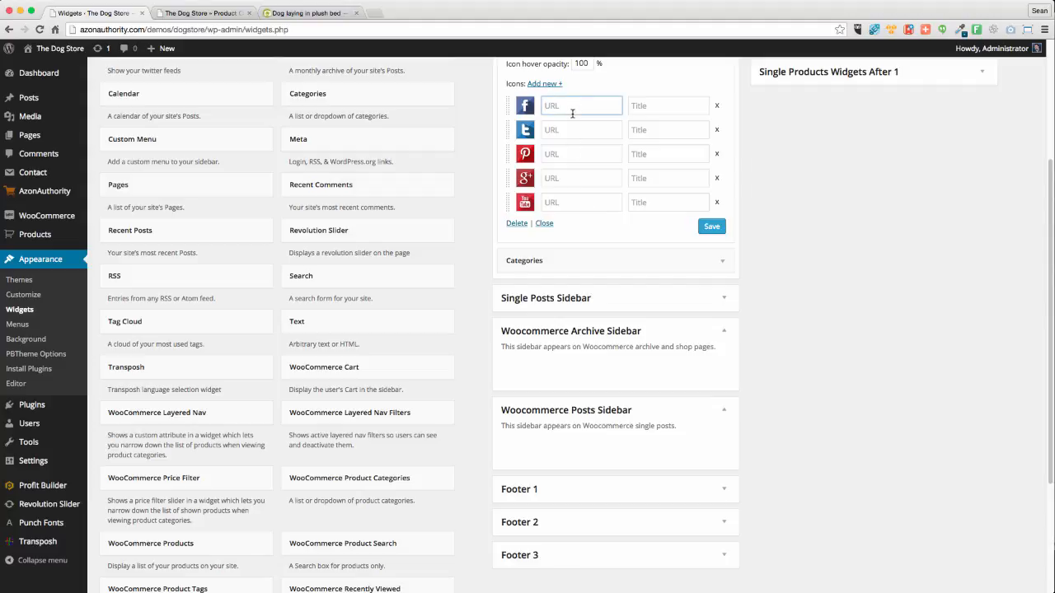
type("#")
left_click(564, 127)
type("#")
left_click(564, 154)
type("#")
left_click(564, 178)
type("#")
left_click(563, 201)
type("#")
left_click(711, 226)
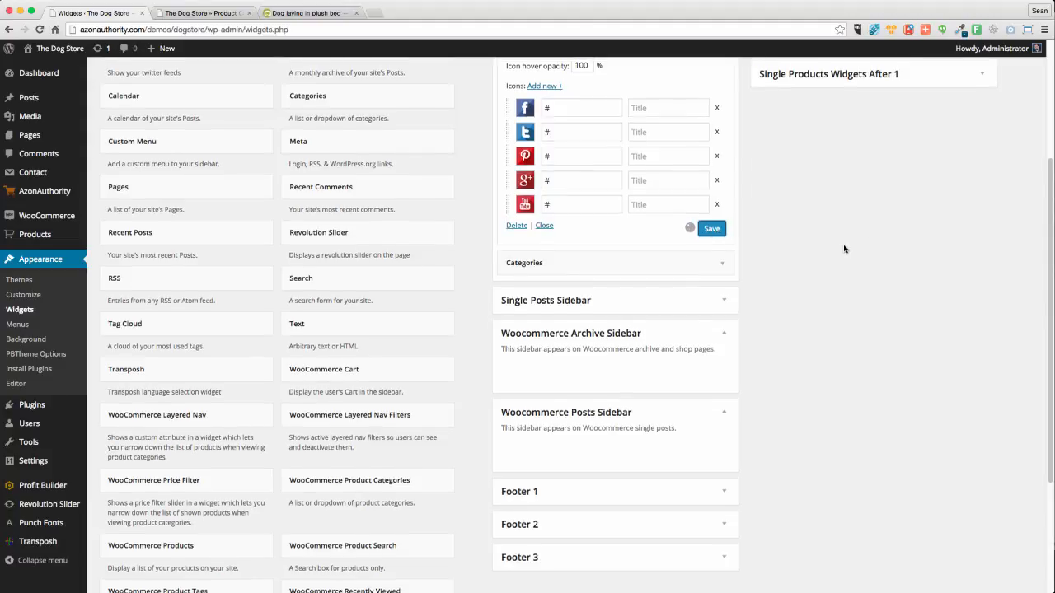
scroll(844, 252, "up", 5)
Title the social icons widget 'Follow Us', save it and collapse it
left_click(553, 172)
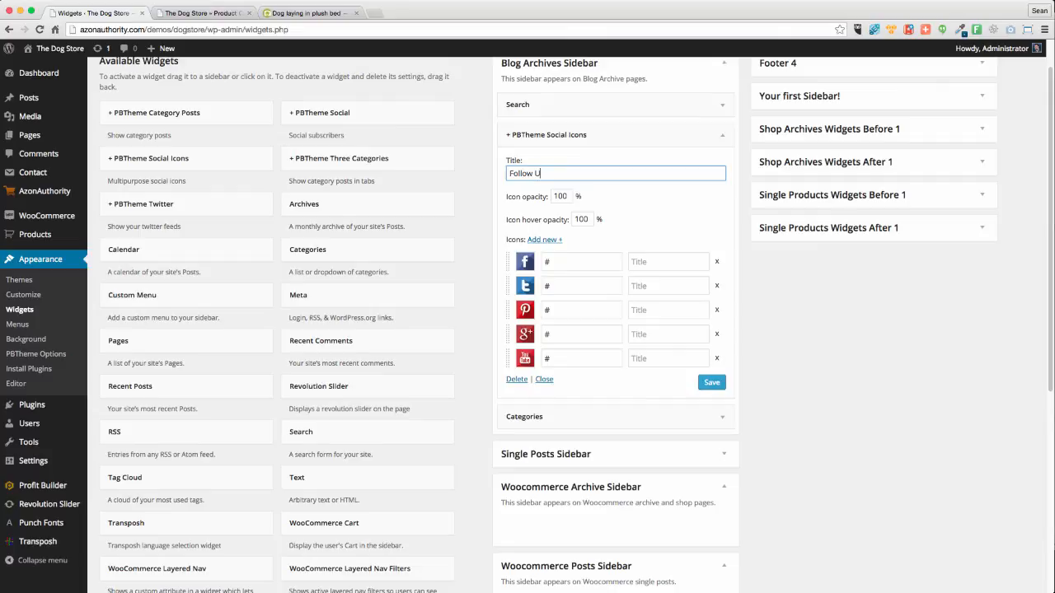
left_click(712, 383)
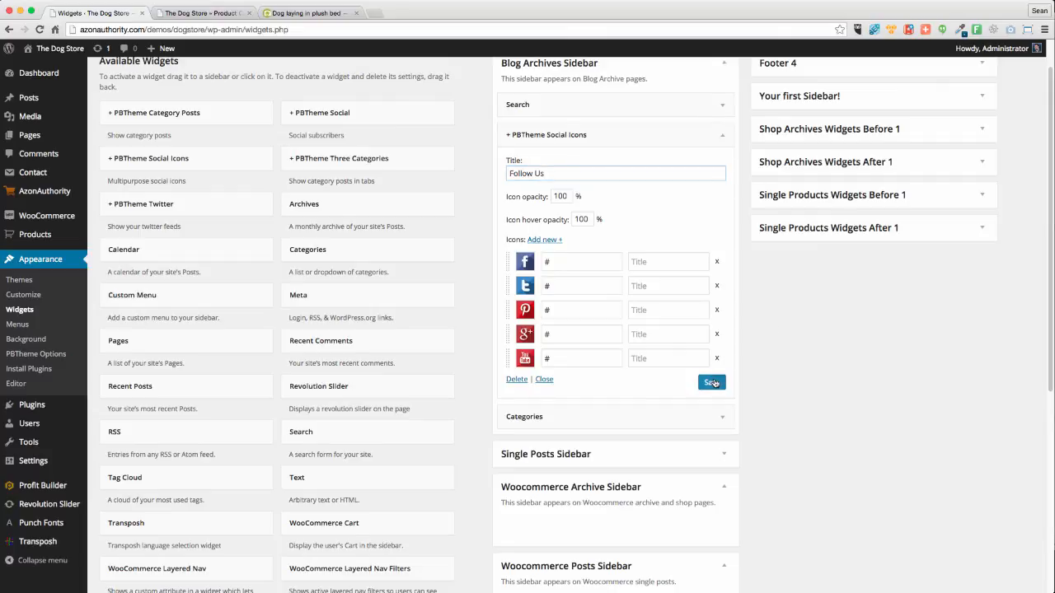
left_click(724, 138)
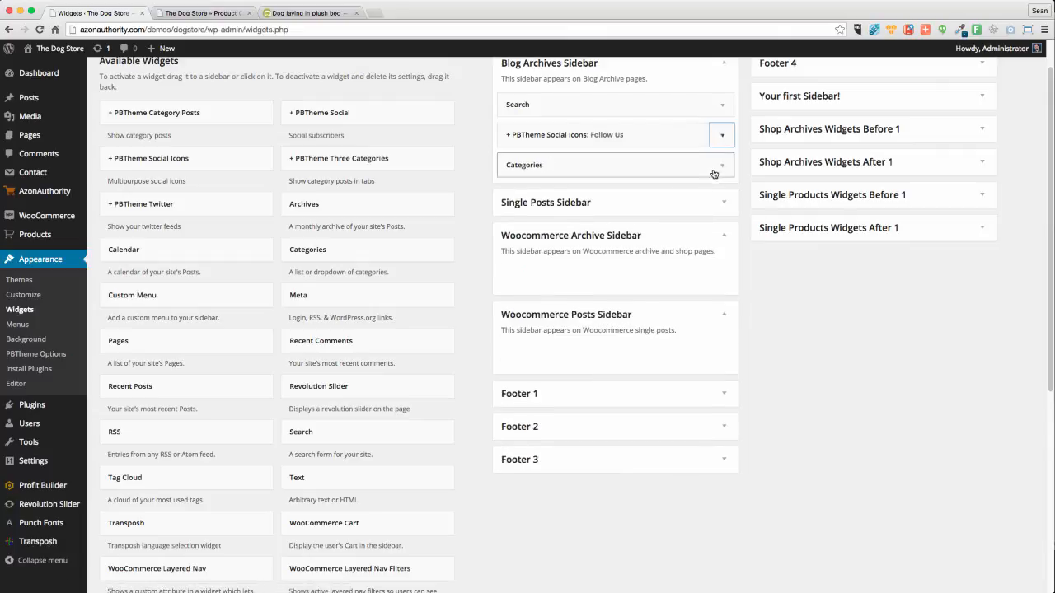
Drag the Categories widget out of the Blog Archives Sidebar
left_click_drag(728, 172, 338, 206)
left_click_drag(324, 163, 534, 154)
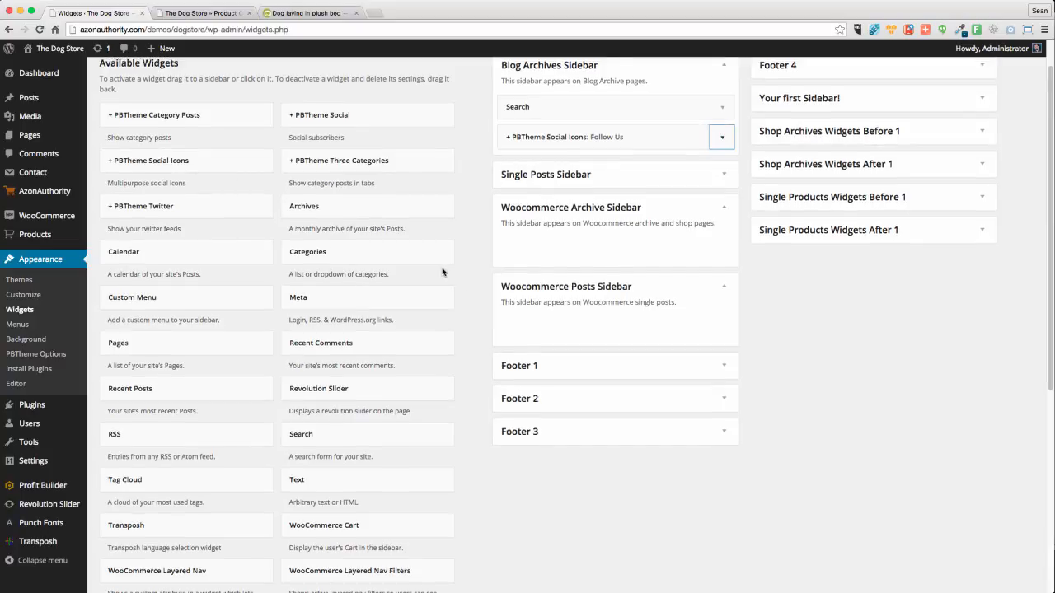
scroll(443, 272, "up", 2)
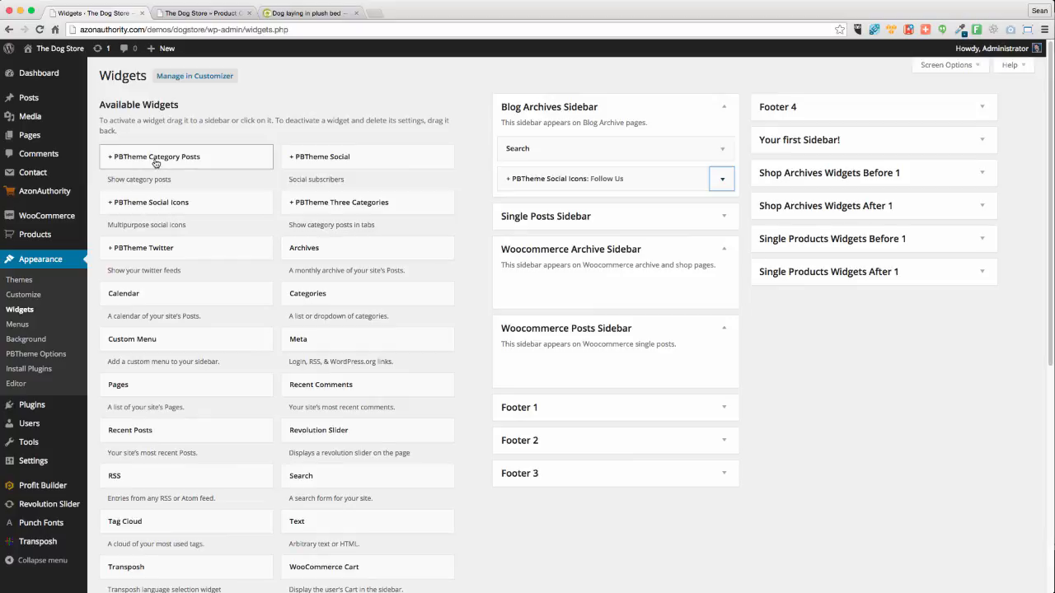
Add a PBTheme Category Posts widget below Follow Us, keeping its ordering on Recent
left_click_drag(155, 163, 581, 209)
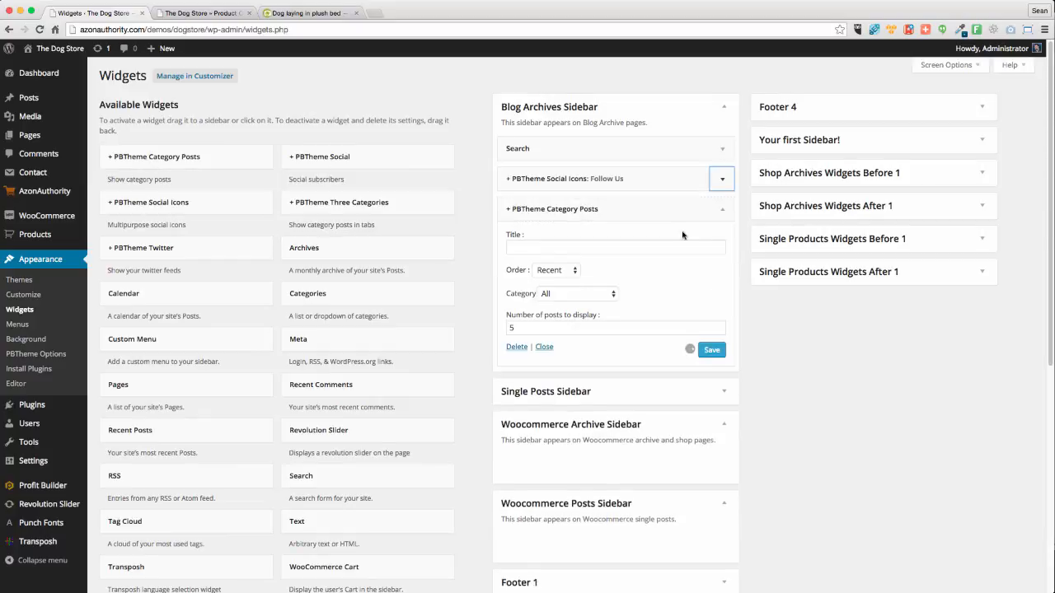
left_click(542, 247)
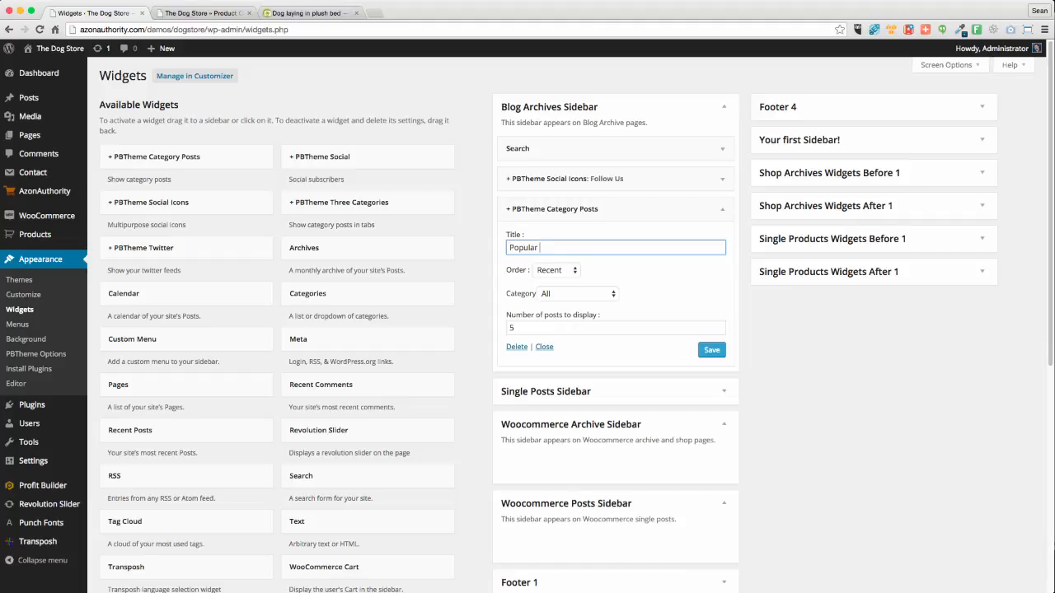
left_click(555, 271)
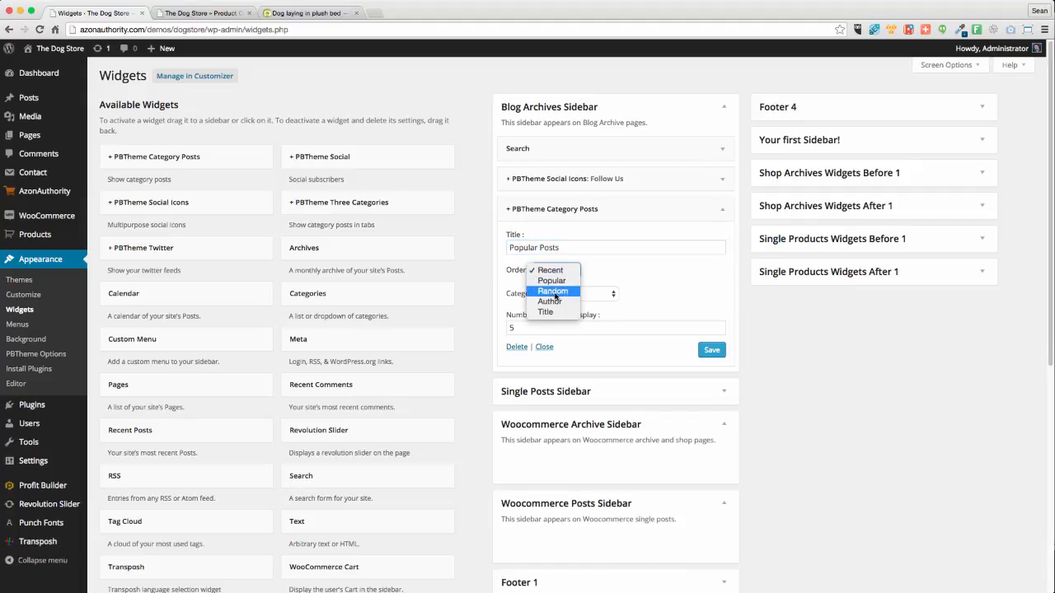
left_click(528, 252)
Retitle the category posts widget from 'Popular Posts' to 'Recent Posts', save and collapse it
triple_click(533, 247)
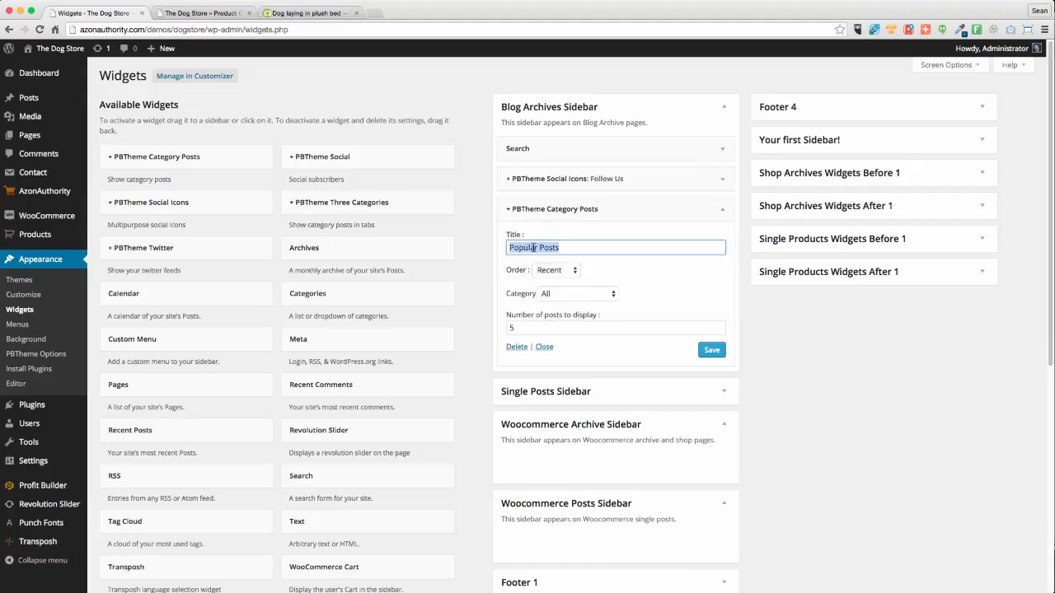
double_click(530, 247)
type("Recent")
left_click(712, 349)
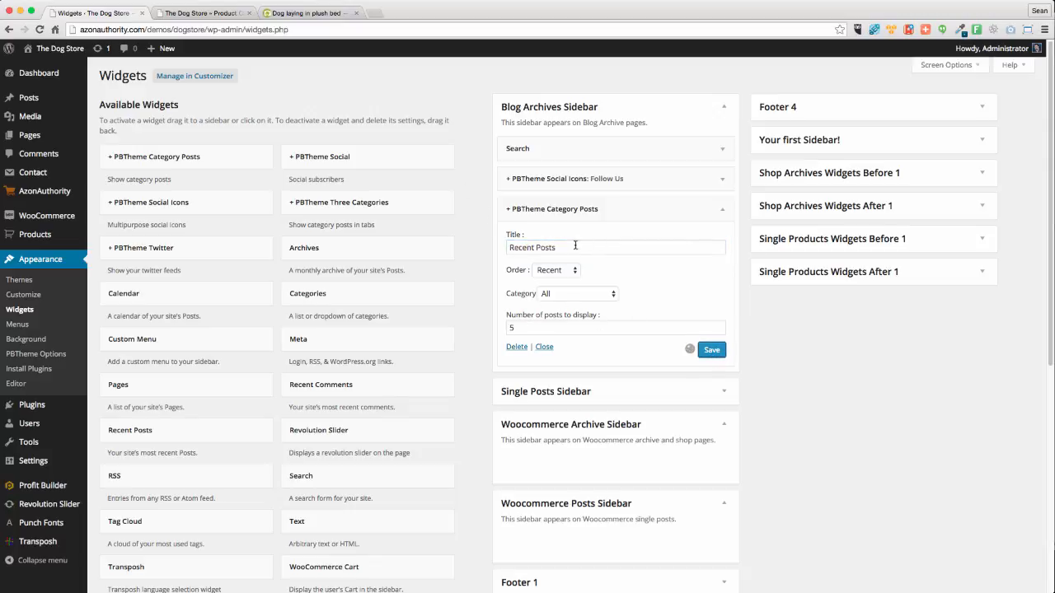
left_click(722, 213)
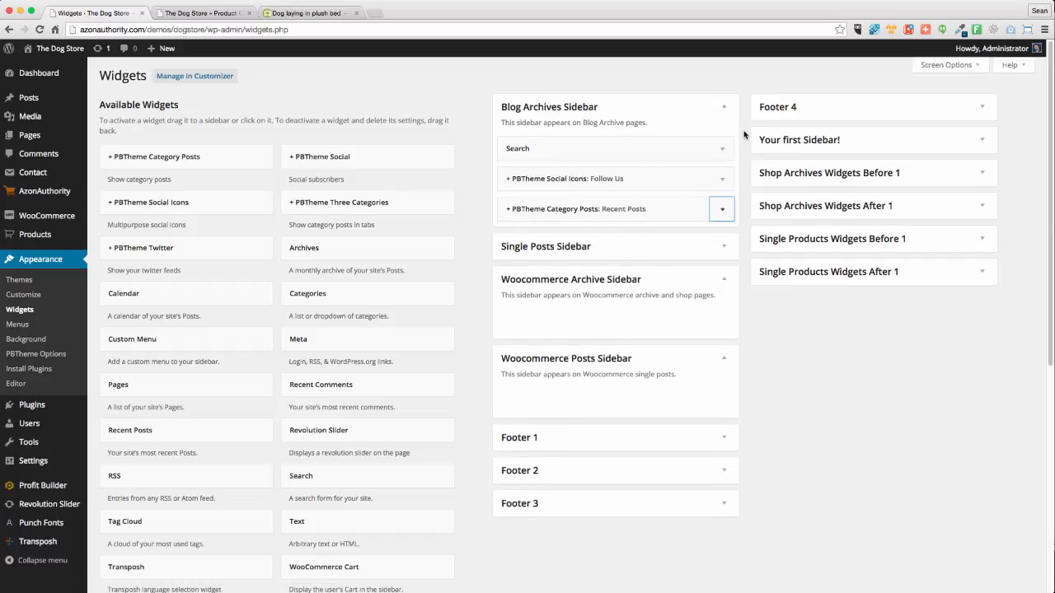
left_click(908, 393)
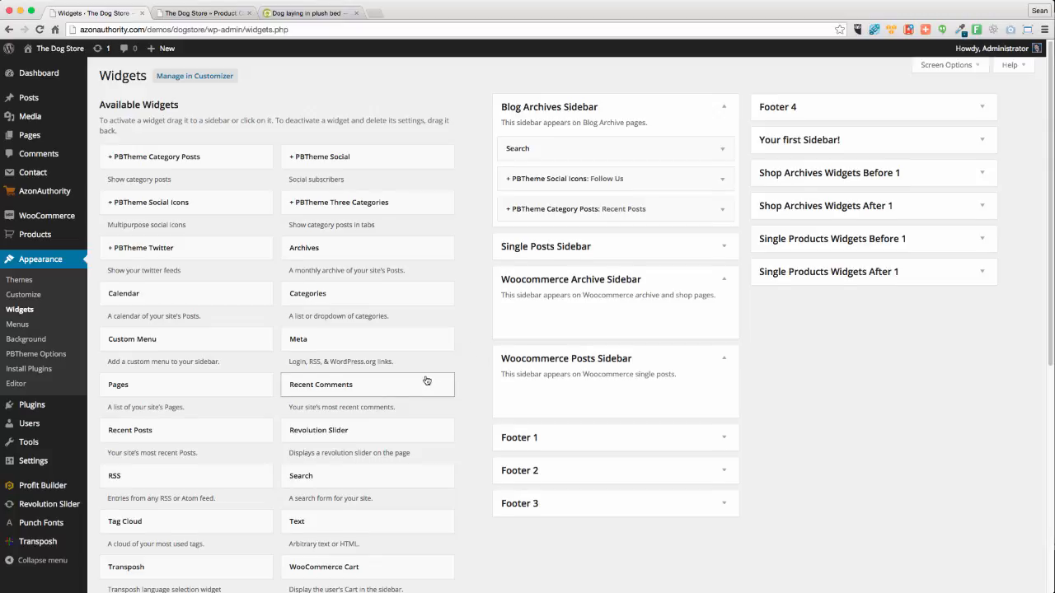
Fill the Woocommerce Archive Sidebar with Price Filter, Recently Viewed, Layered Nav and Layered Nav Filters widgets
scroll(426, 445, "down", 5)
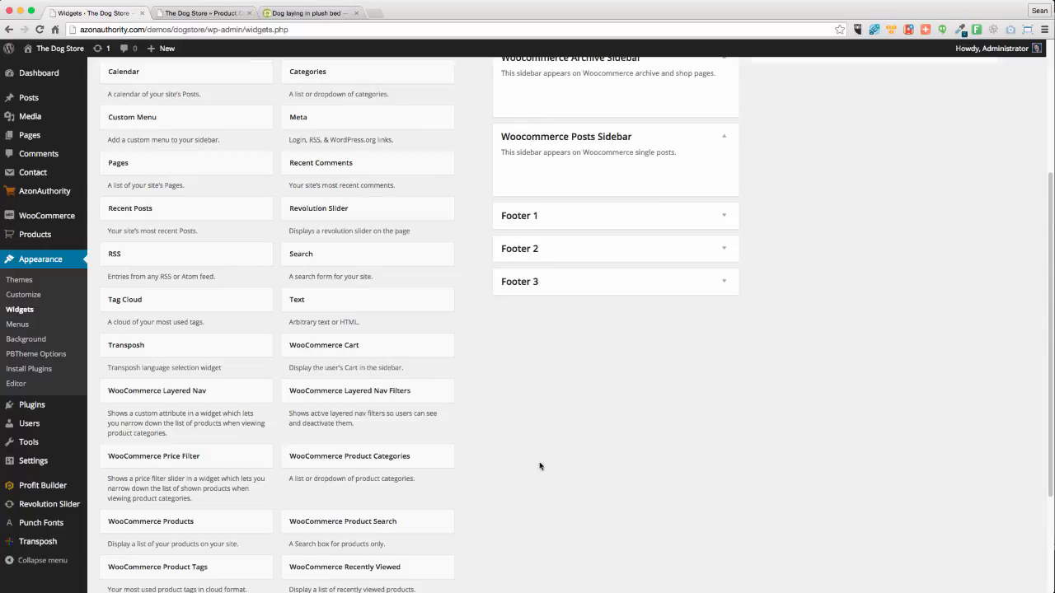
scroll(539, 466, "down", 4)
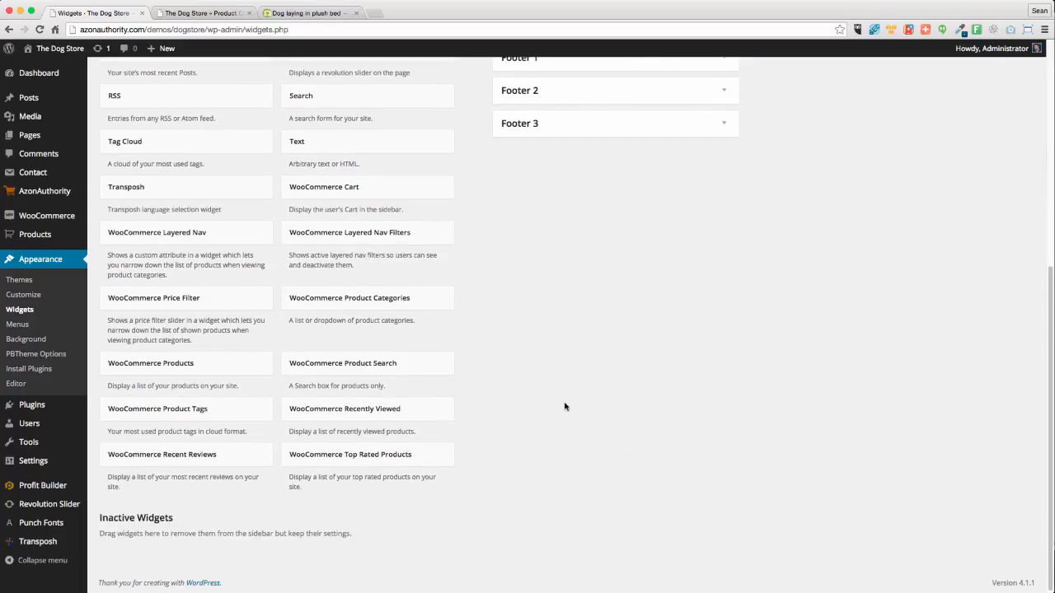
scroll(653, 189, "up", 5)
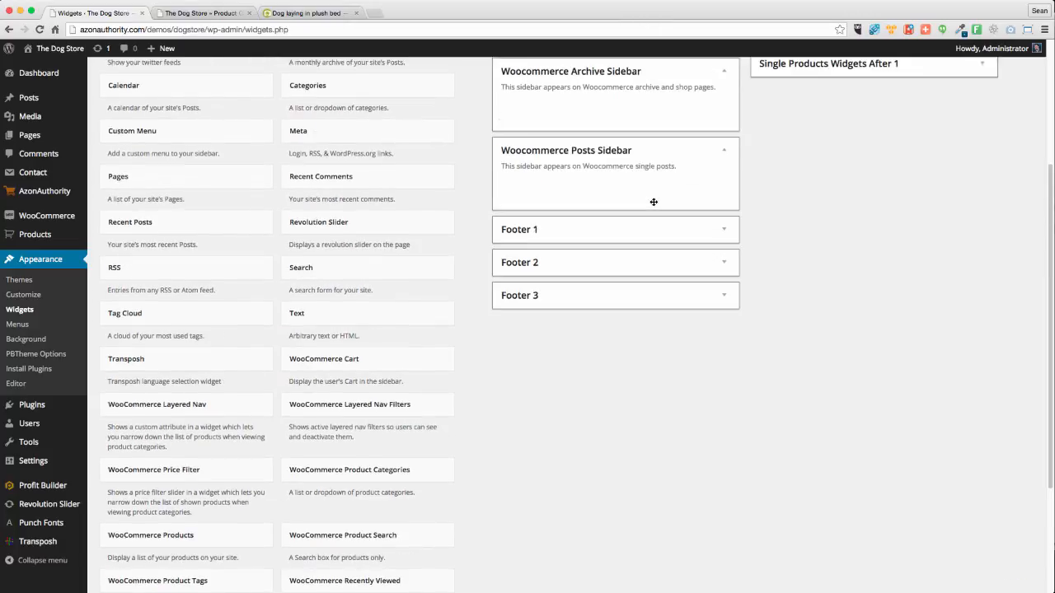
left_click_drag(654, 202, 582, 134)
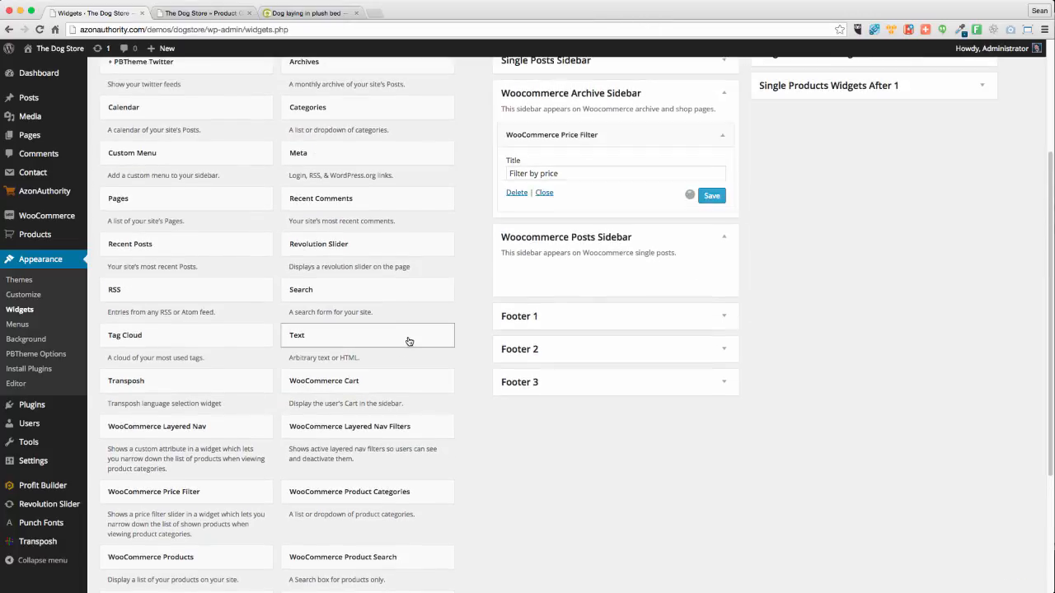
scroll(404, 286, "down", 5)
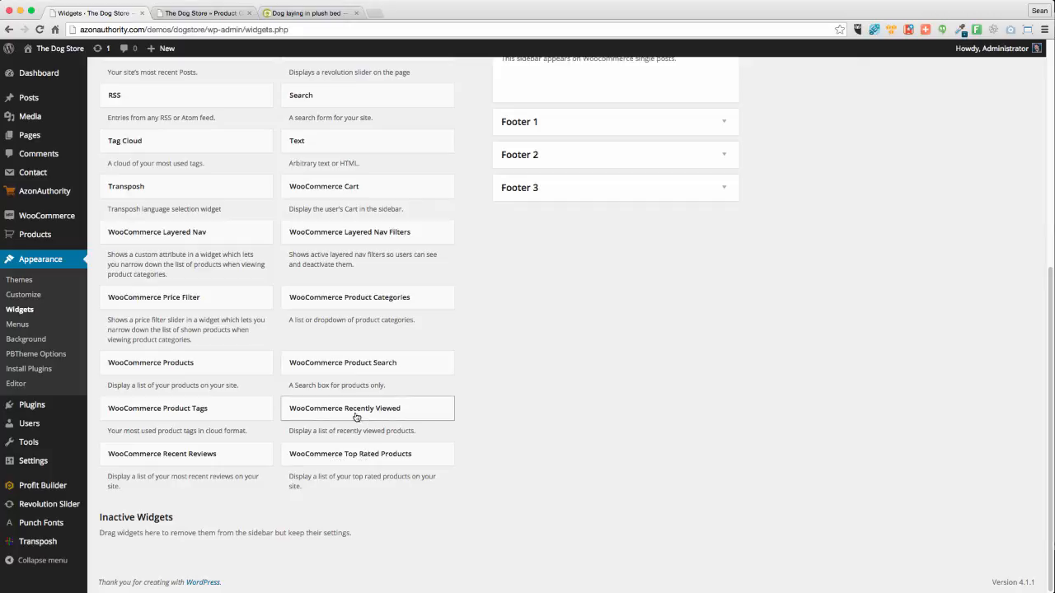
left_click_drag(356, 417, 582, 301)
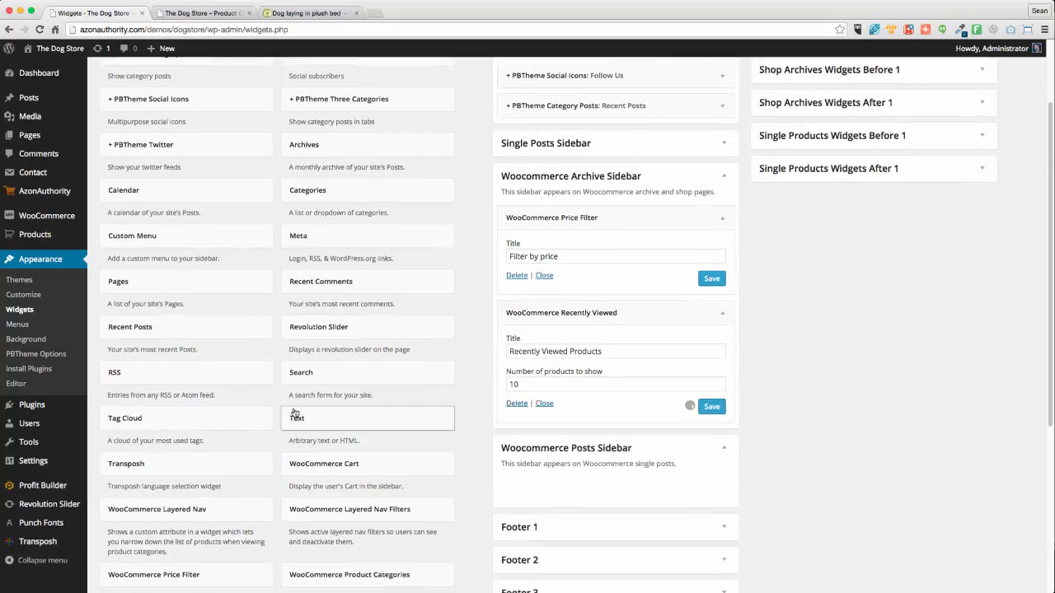
scroll(295, 413, "down", 1)
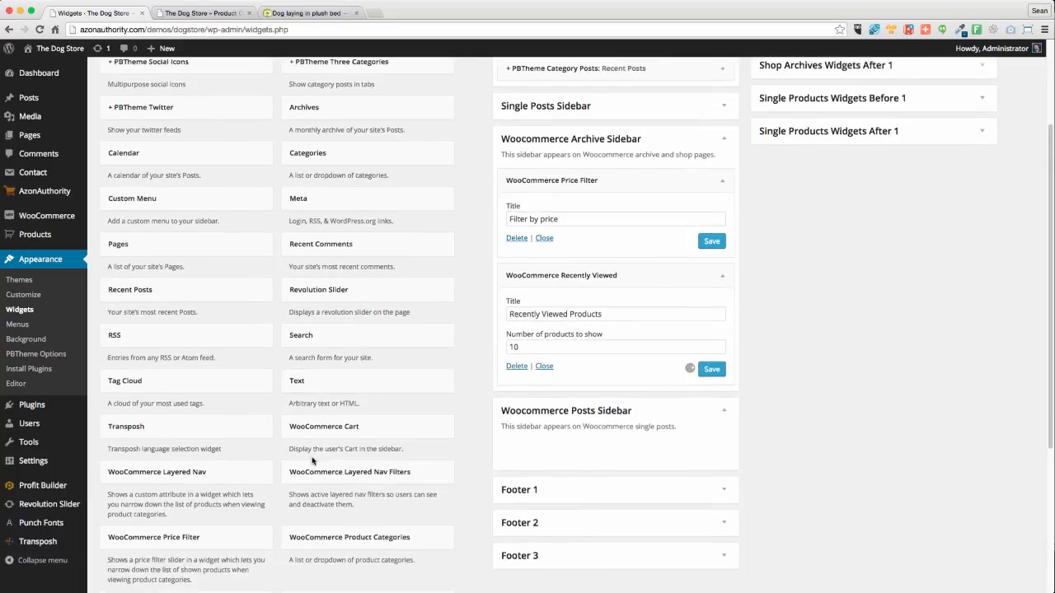
scroll(314, 462, "down", 1)
left_click_drag(330, 437, 595, 140)
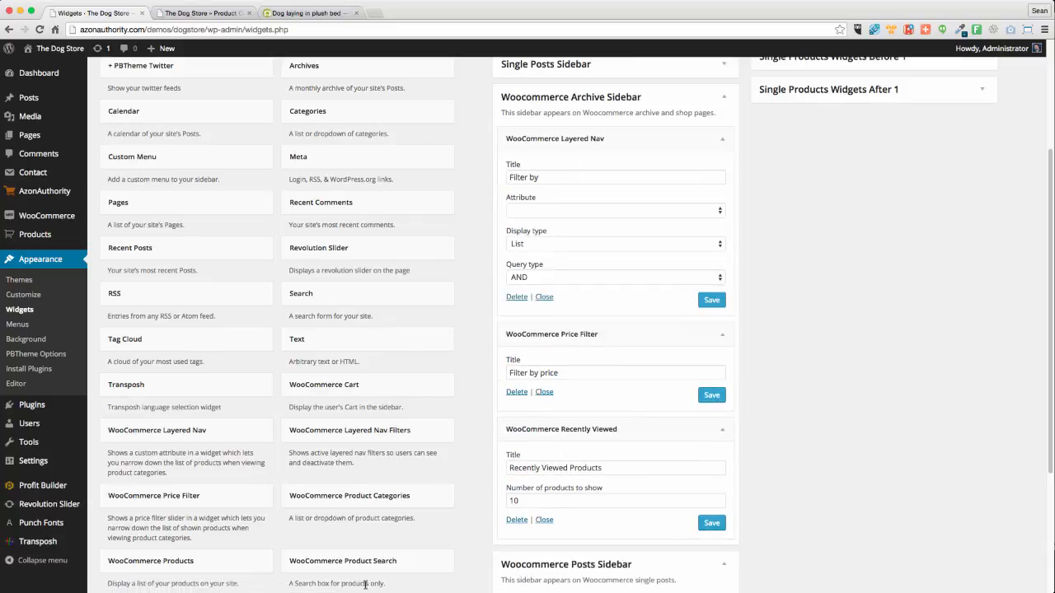
left_click_drag(417, 426, 622, 344)
scroll(301, 514, "down", 1)
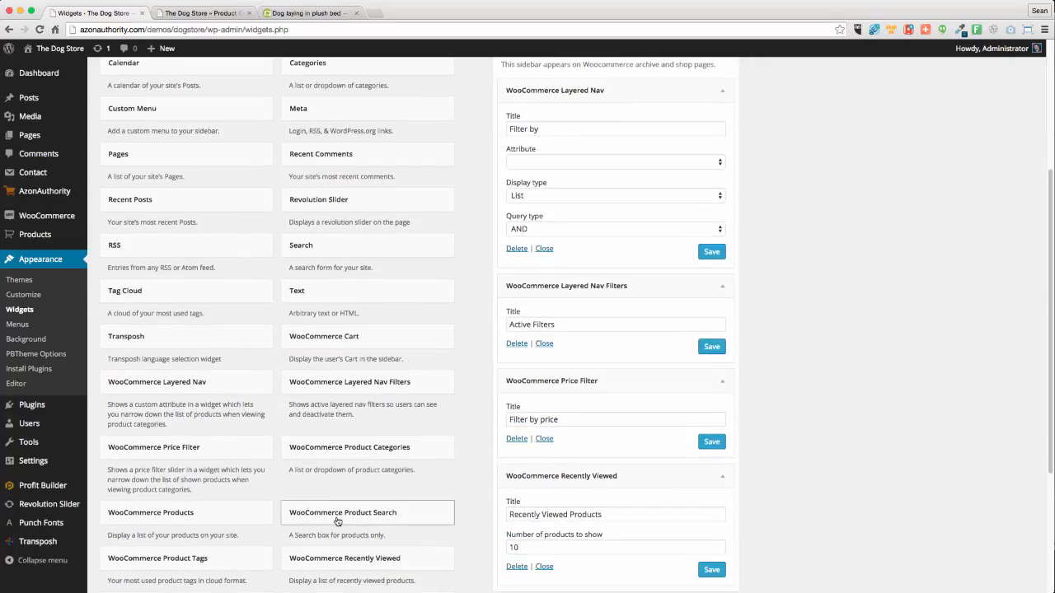
Add Product Search and Cart widgets to the top of the Woocommerce Archive Sidebar
left_click_drag(363, 508, 568, 86)
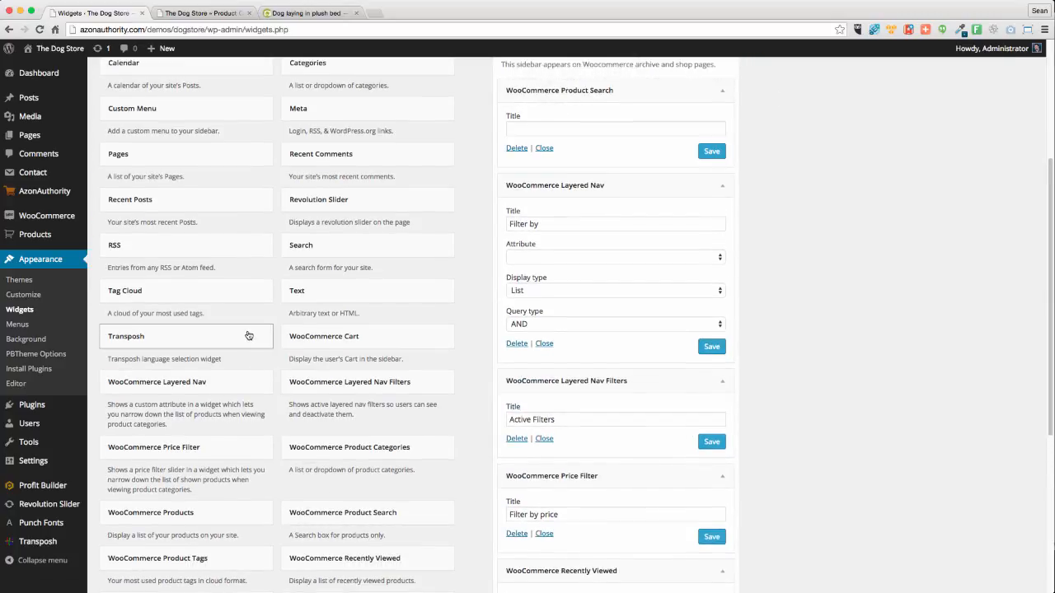
scroll(247, 338, "down", 1)
scroll(242, 339, "down", 2)
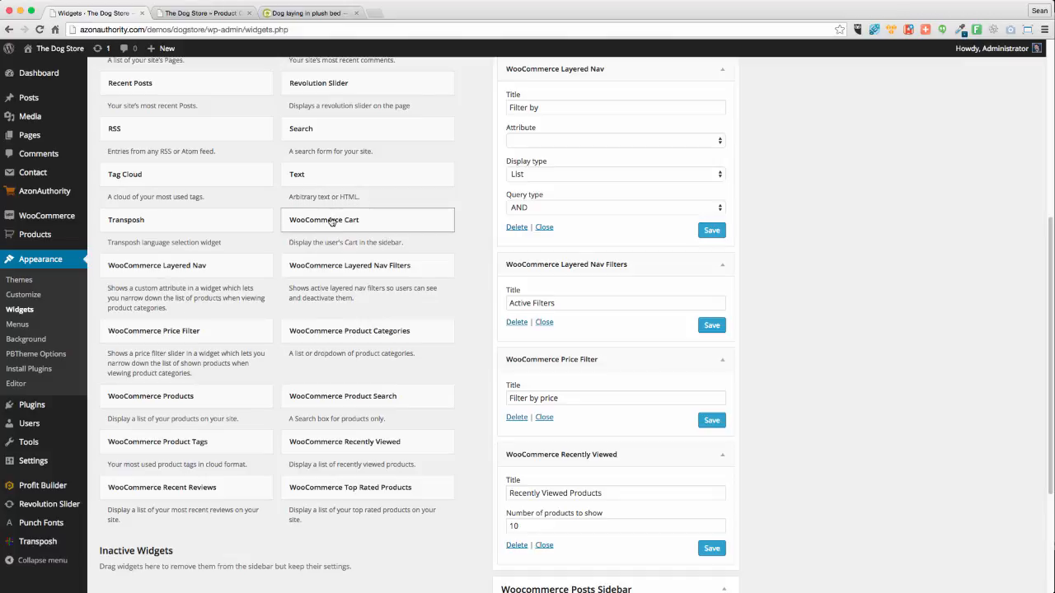
left_click_drag(326, 225, 581, 103)
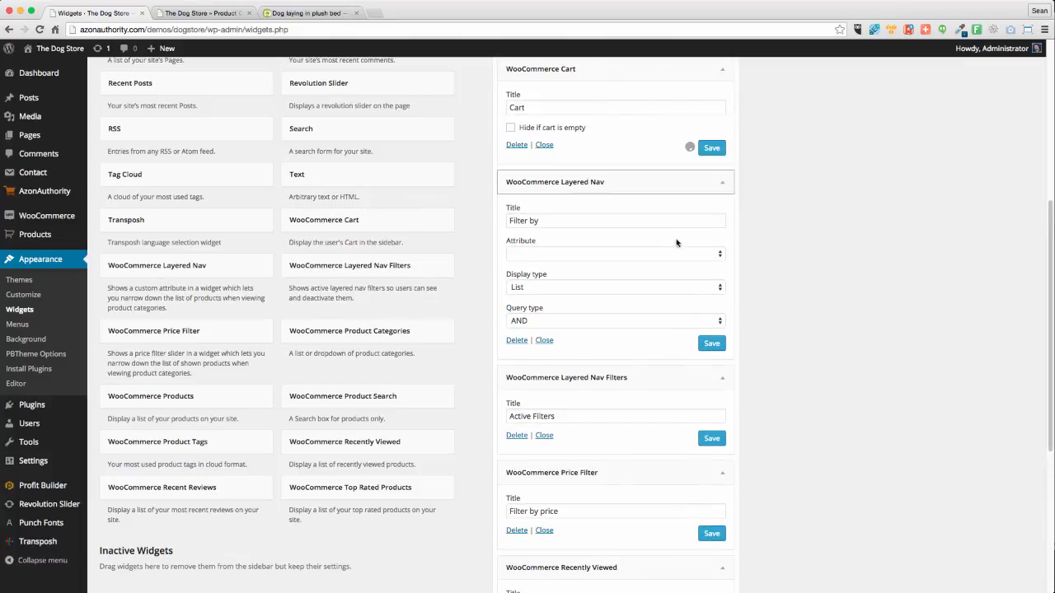
scroll(324, 384, "down", 3)
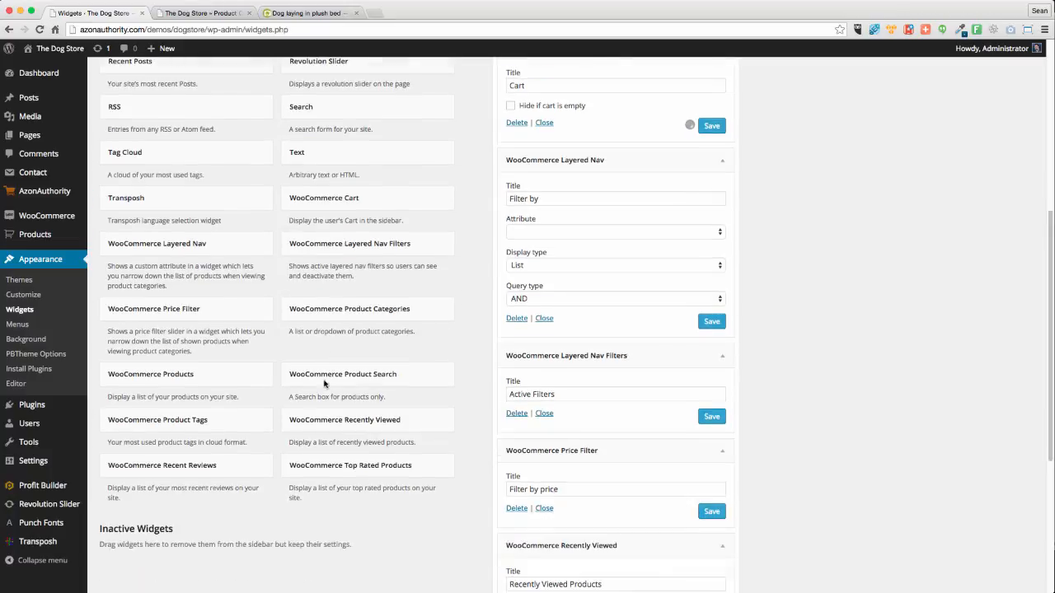
scroll(302, 387, "down", 3)
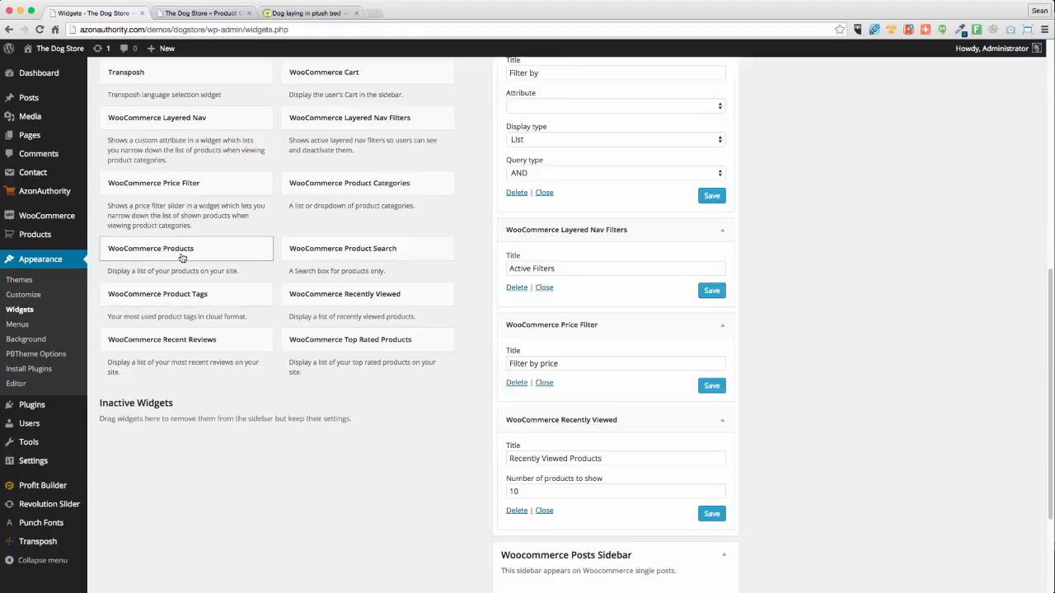
Add a 'Sale Items' Products widget showing on-sale products in random order, hiding free, including hidden
left_click_drag(181, 254, 625, 244)
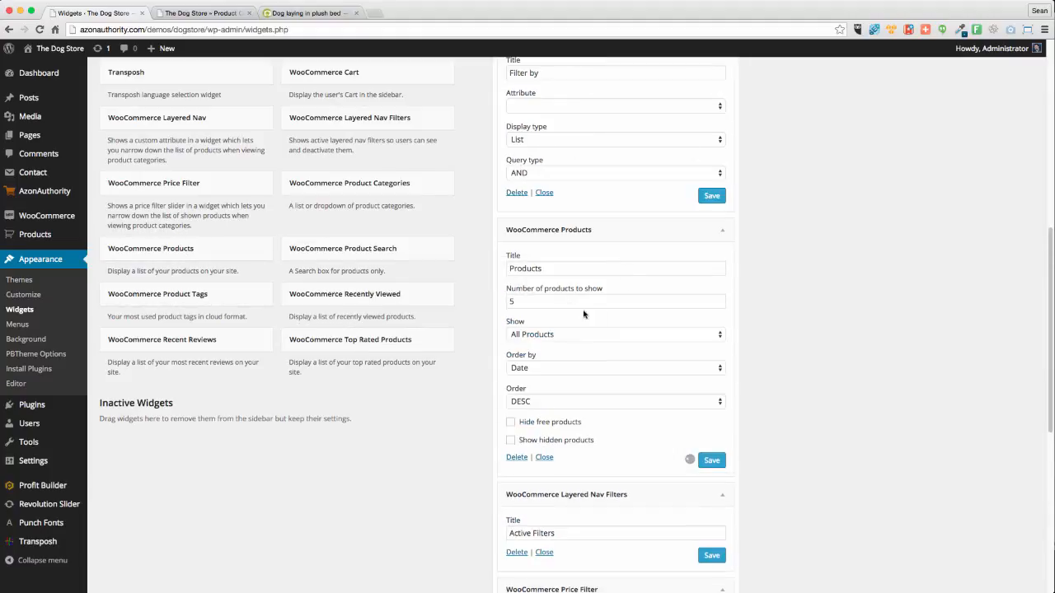
left_click(590, 338)
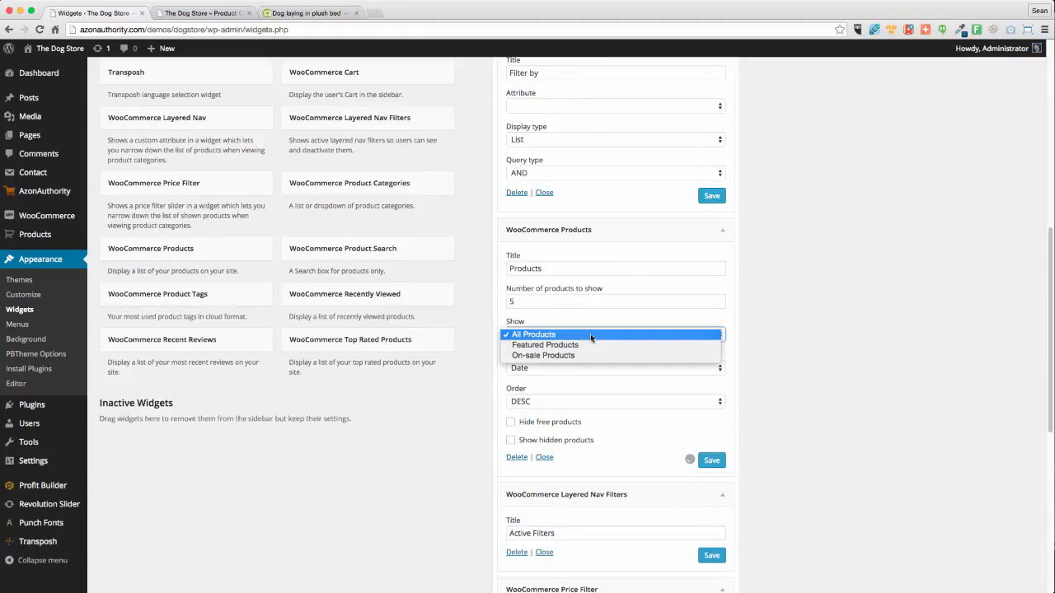
left_click(557, 356)
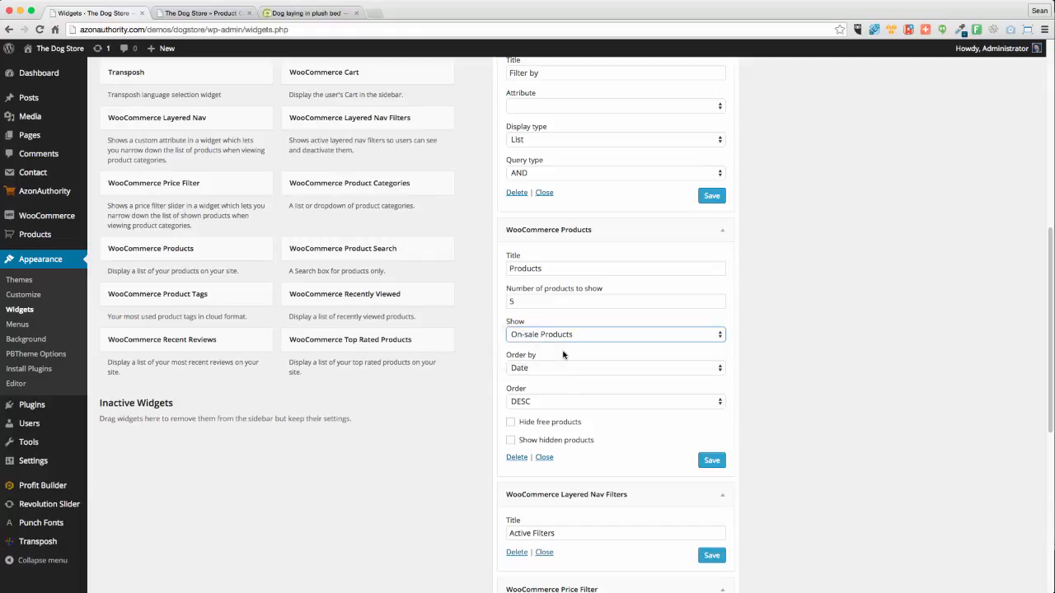
double_click(552, 268)
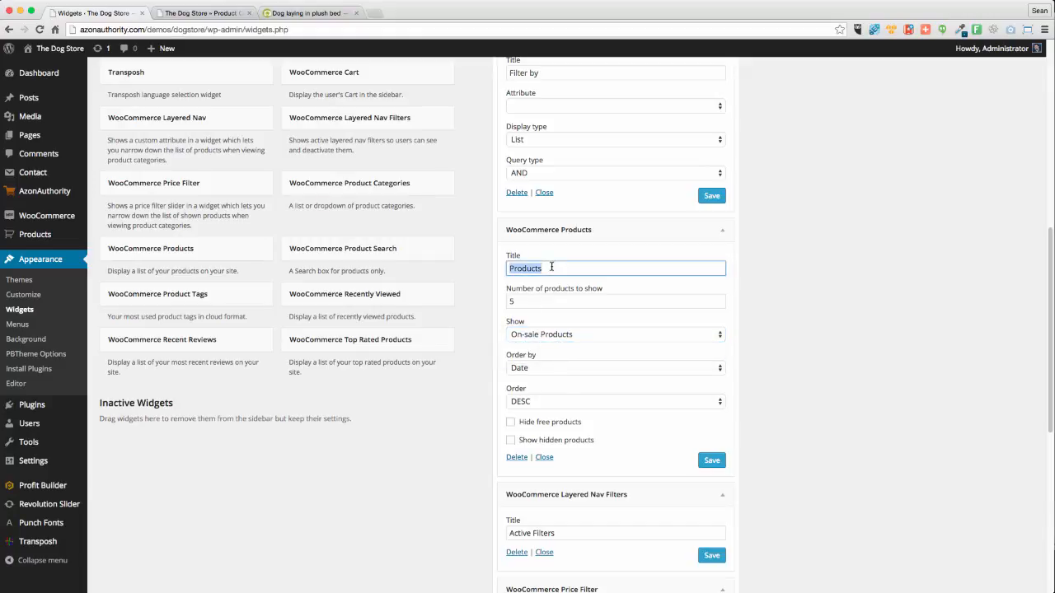
type("Sale Items")
left_click(511, 424)
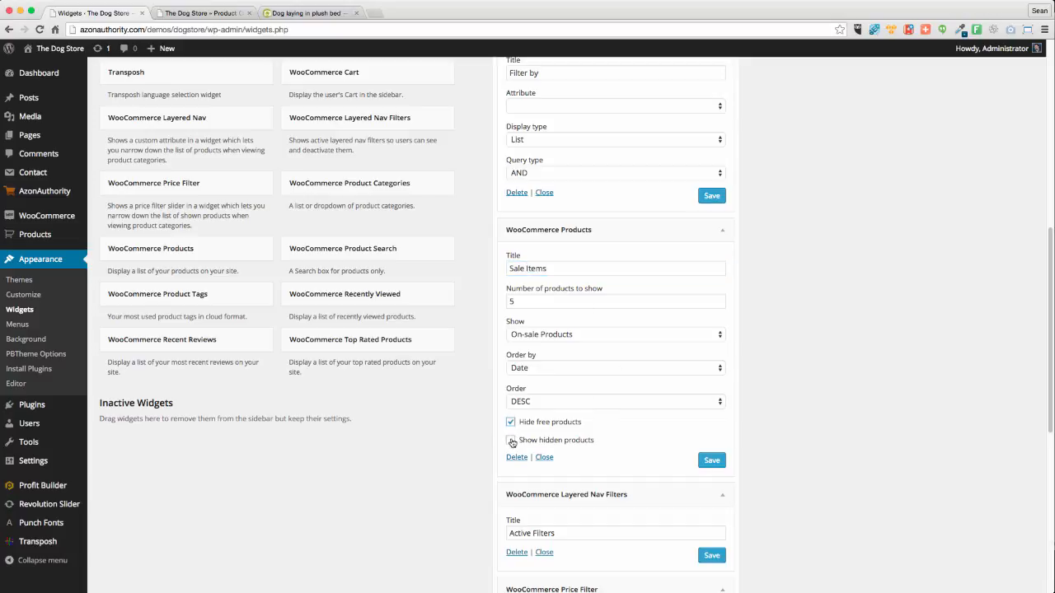
left_click(511, 441)
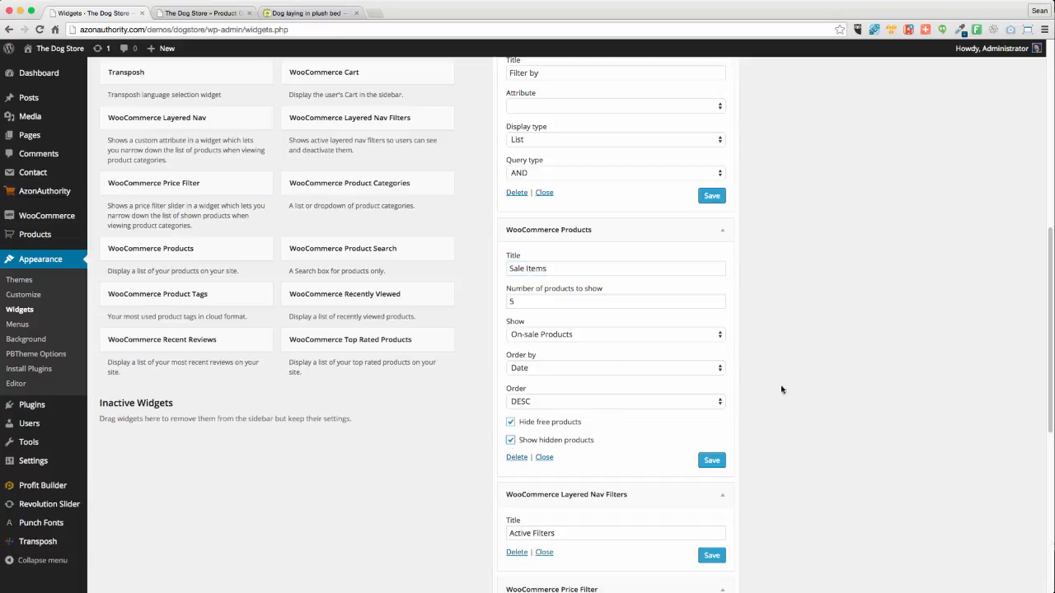
left_click(531, 371)
left_click(540, 392)
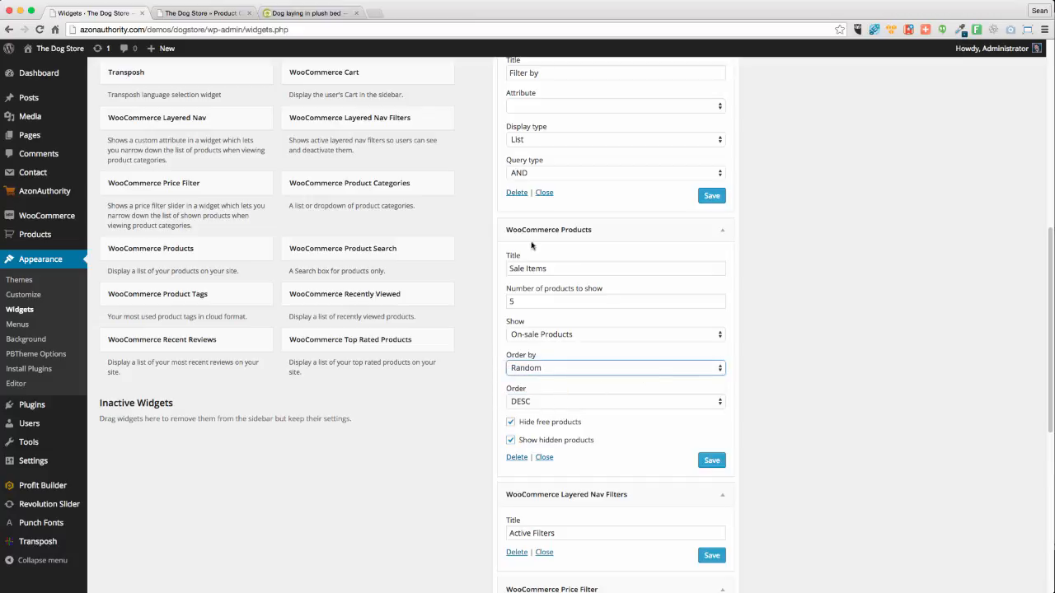
left_click(544, 335)
left_click(546, 338)
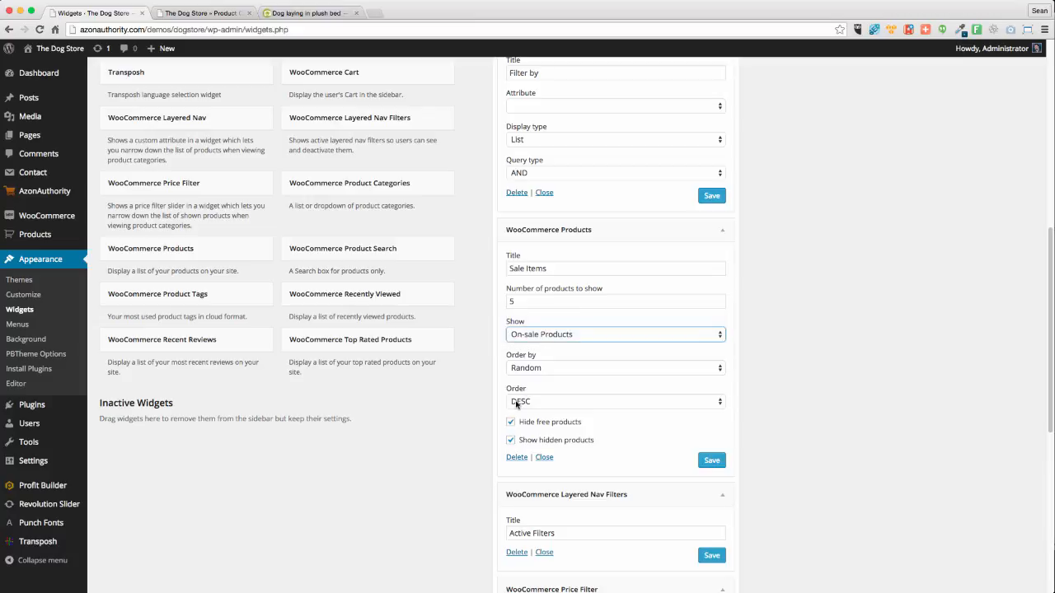
left_click(709, 461)
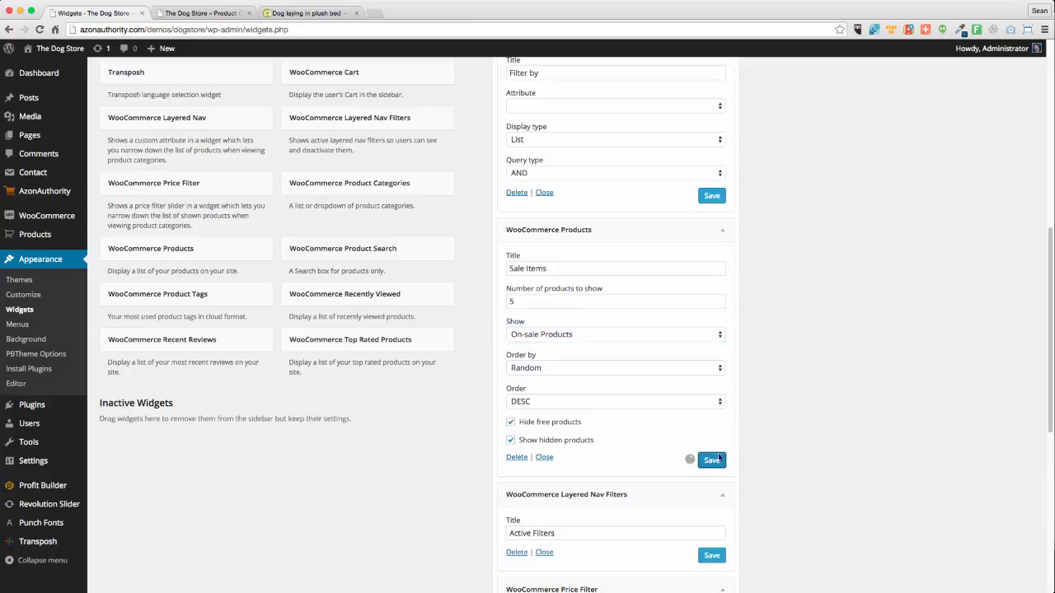
Save the Cart, Product Search, Recently Viewed and Price Filter widgets
scroll(861, 300, "up", 5)
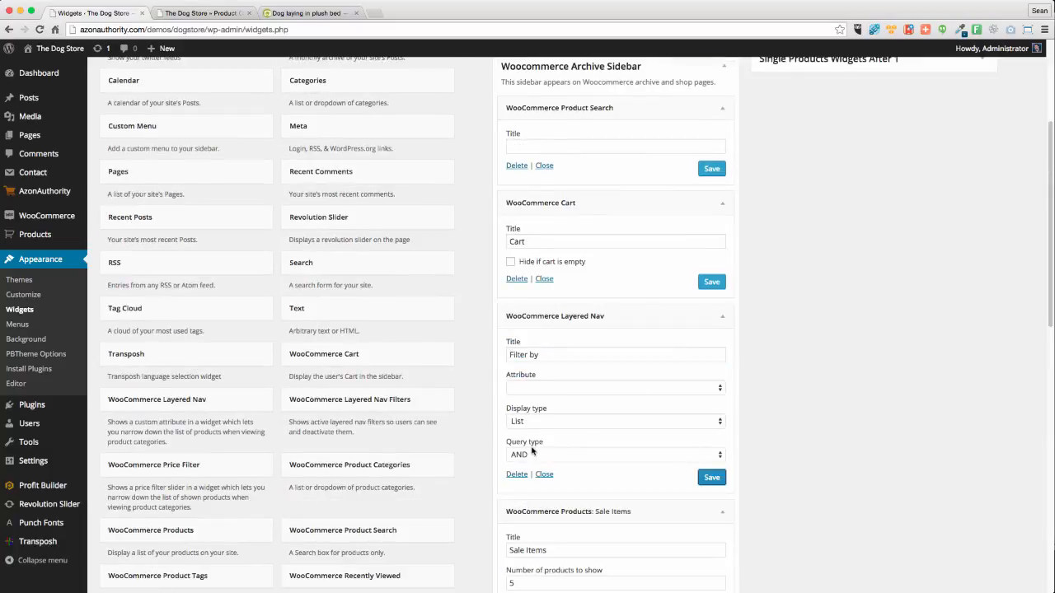
left_click(711, 283)
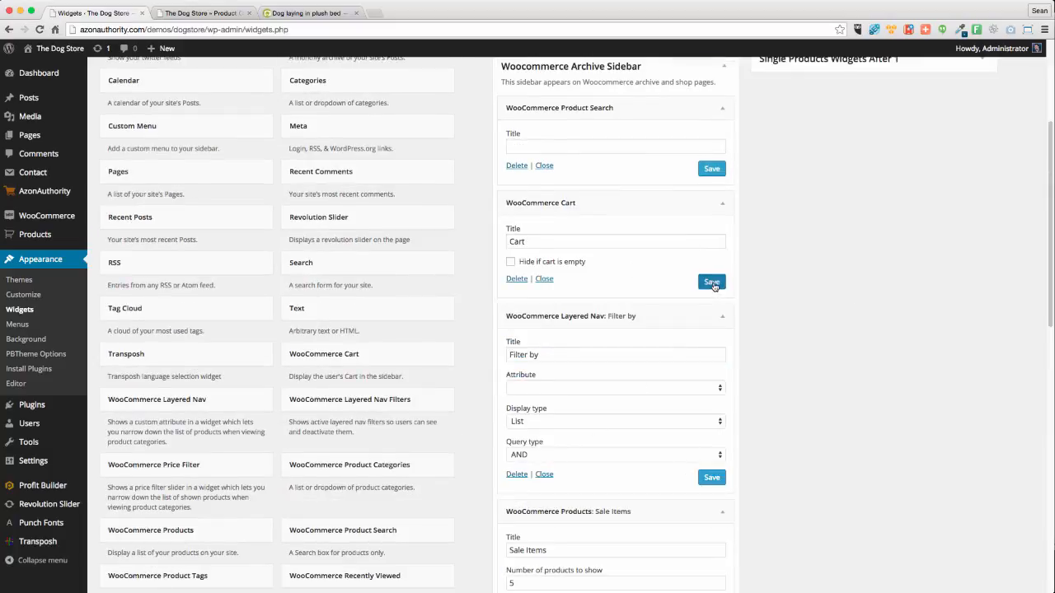
left_click(710, 172)
scroll(829, 463, "down", 10)
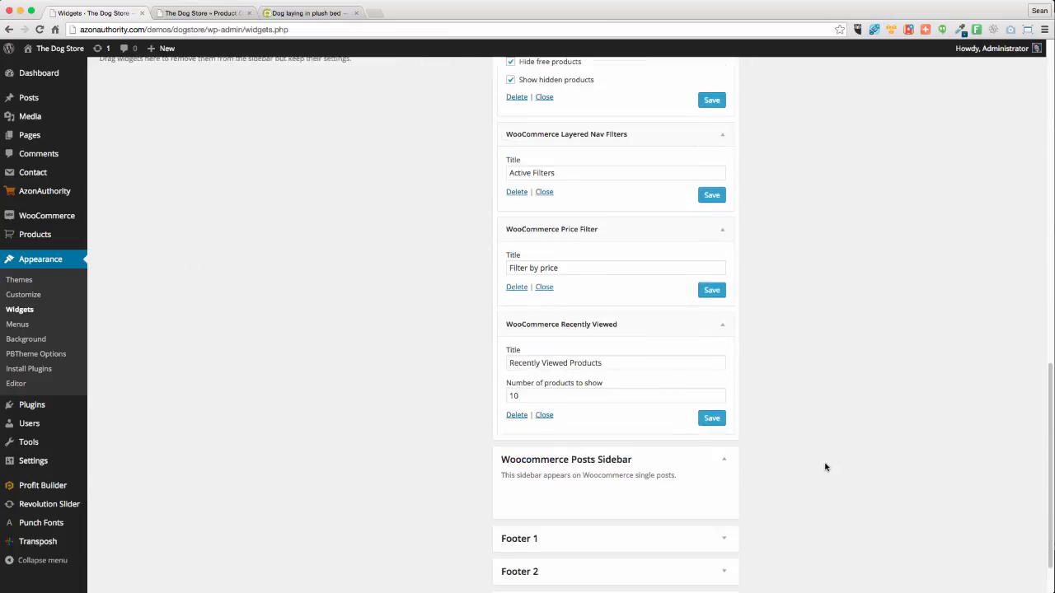
left_click(712, 419)
left_click(713, 290)
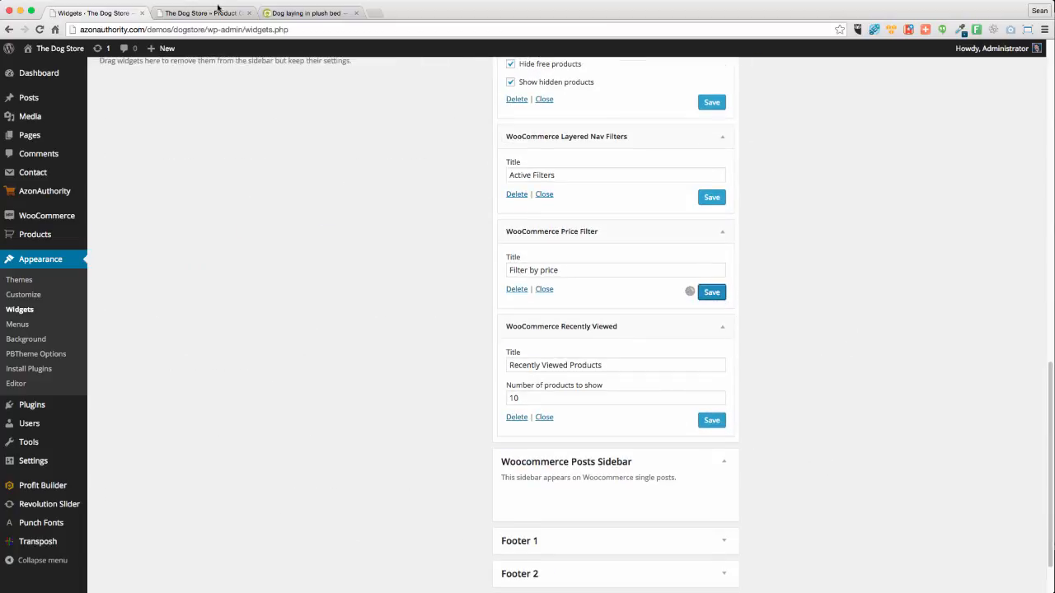
left_click(219, 12)
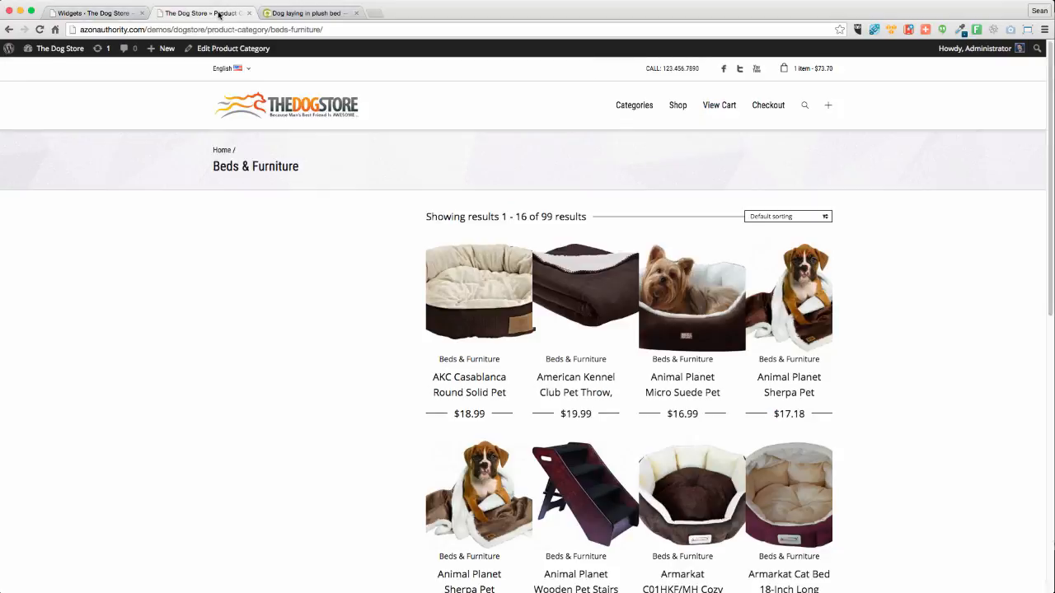
left_click(39, 29)
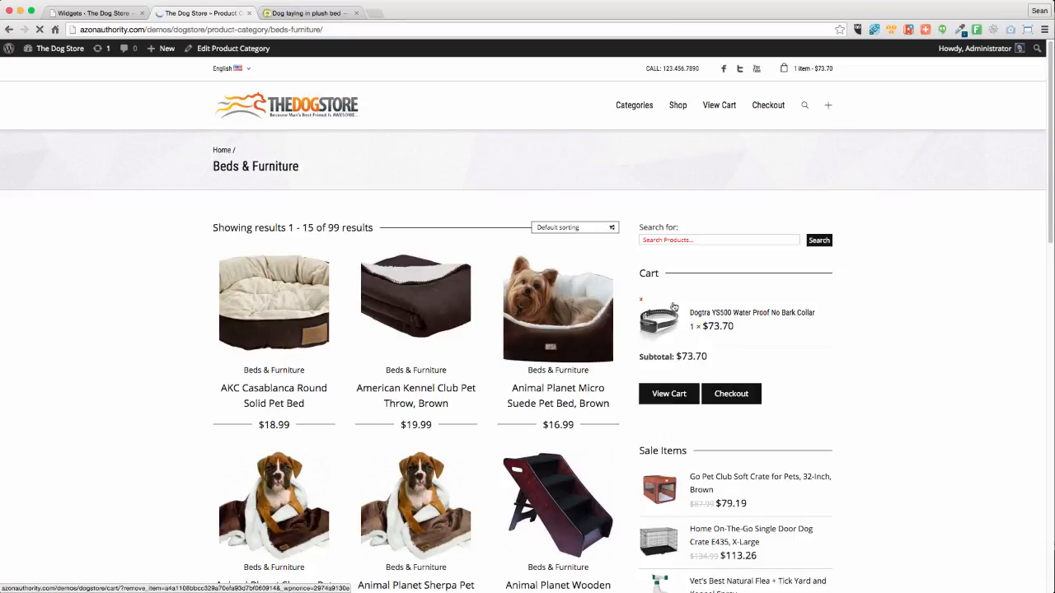
left_click(565, 318)
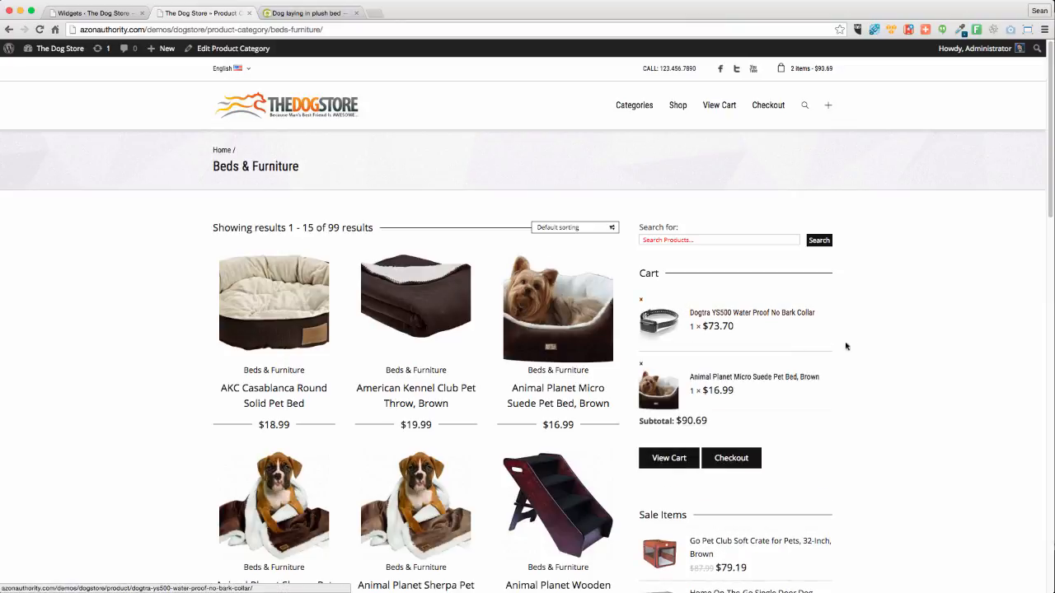
scroll(920, 381, "down", 2)
scroll(920, 382, "down", 5)
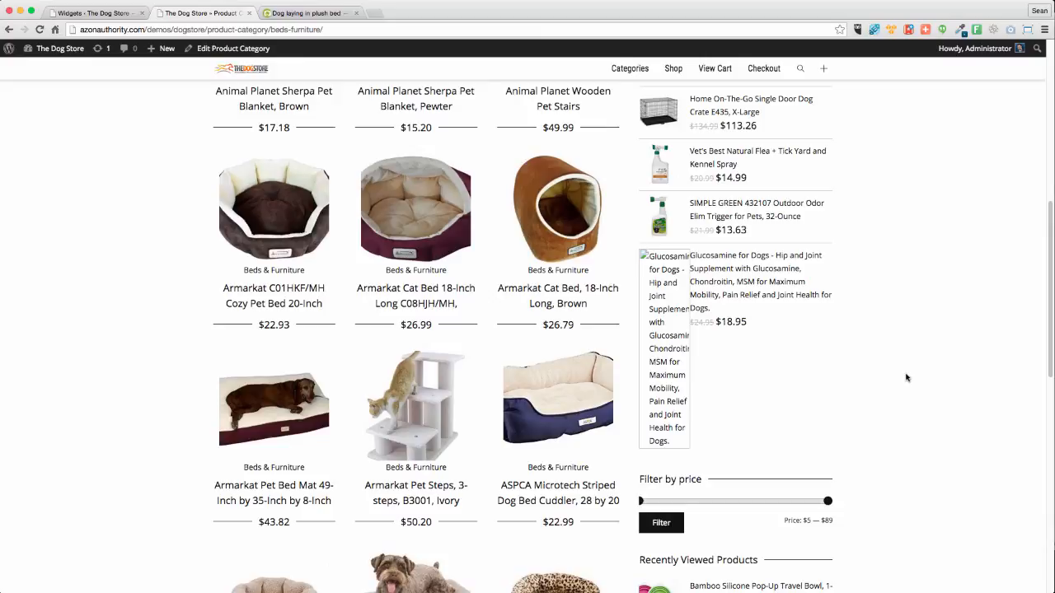
scroll(906, 377, "down", 5)
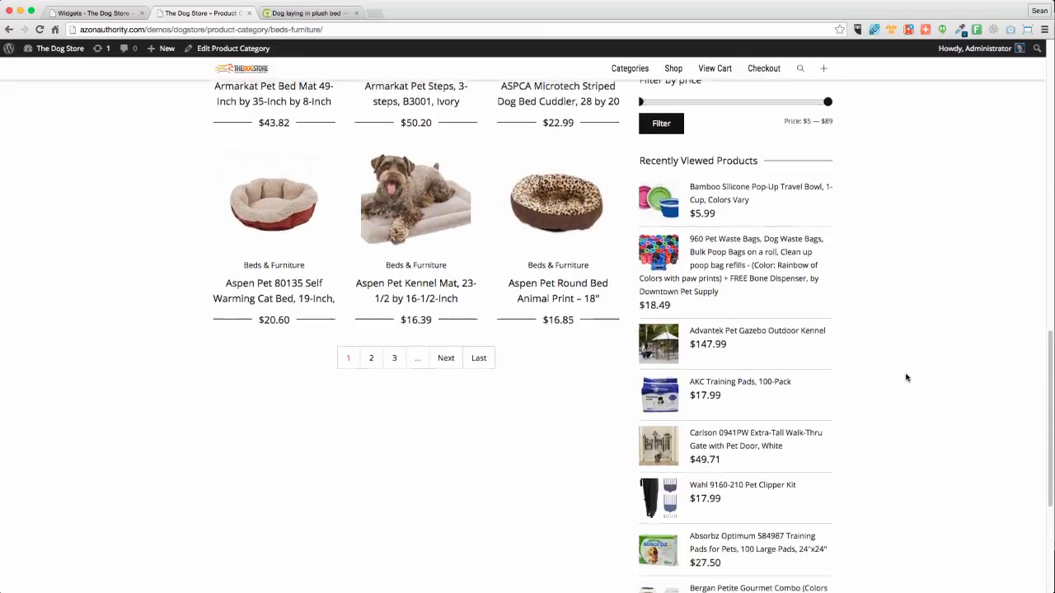
scroll(906, 377, "down", 3)
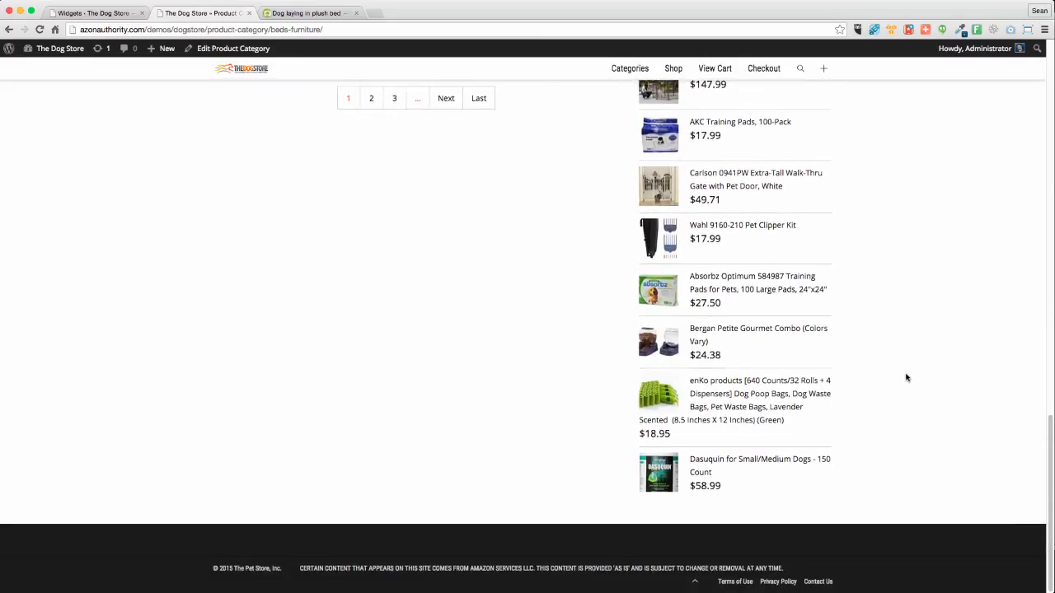
scroll(906, 377, "up", 3)
scroll(787, 369, "up", 2)
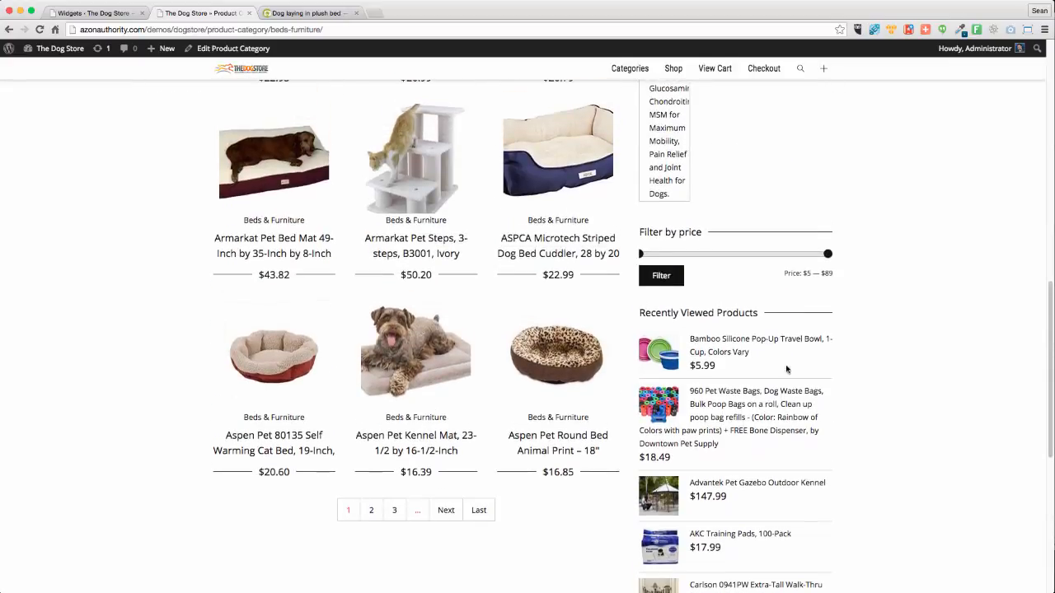
scroll(836, 389, "down", 5)
scroll(835, 387, "up", 15)
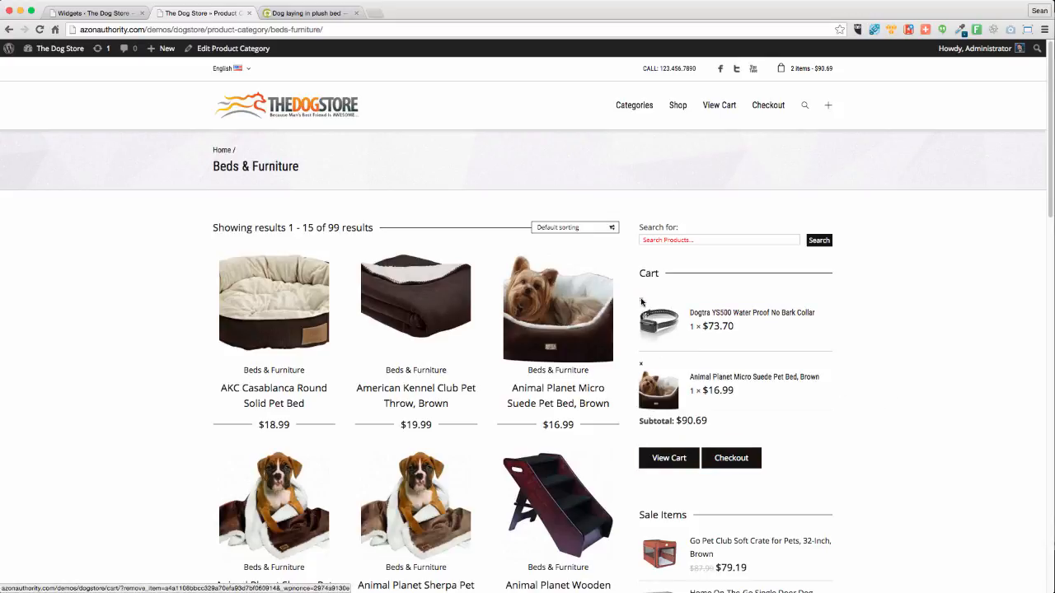
scroll(843, 419, "down", 4)
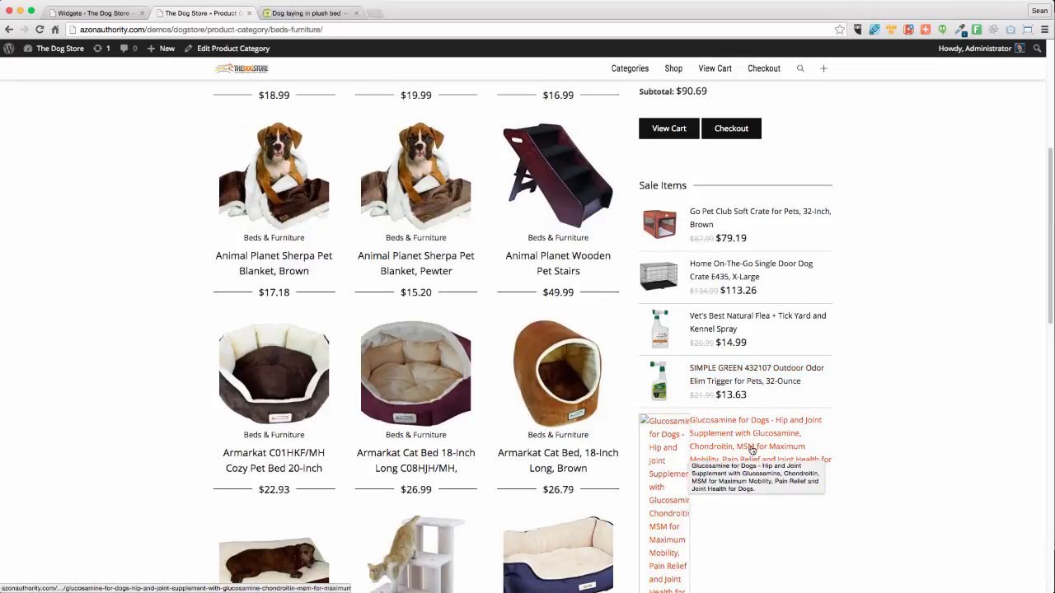
scroll(878, 470, "down", 3)
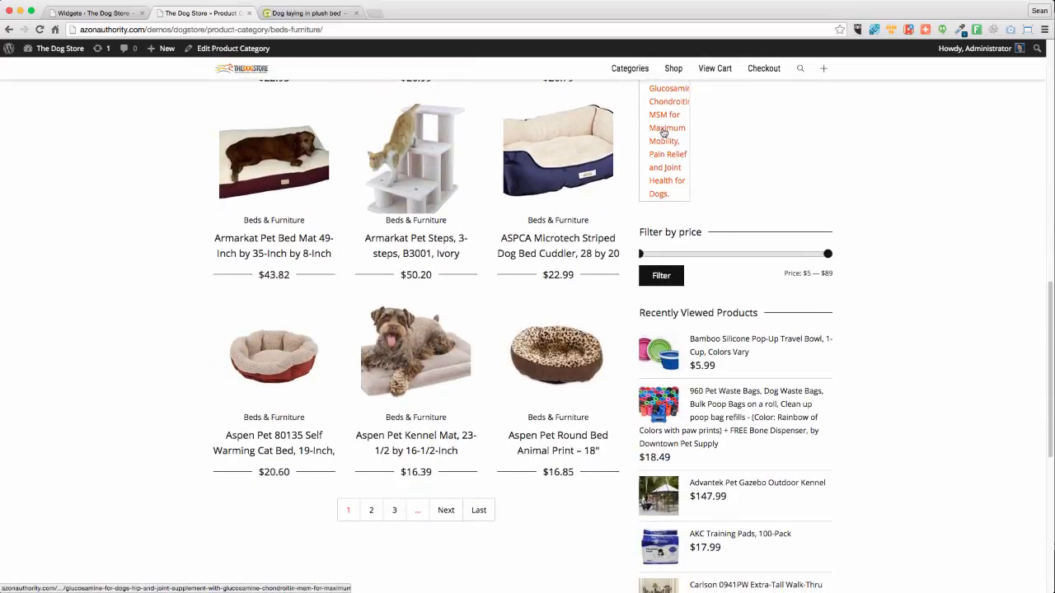
scroll(810, 268, "up", 3)
scroll(810, 269, "up", 1)
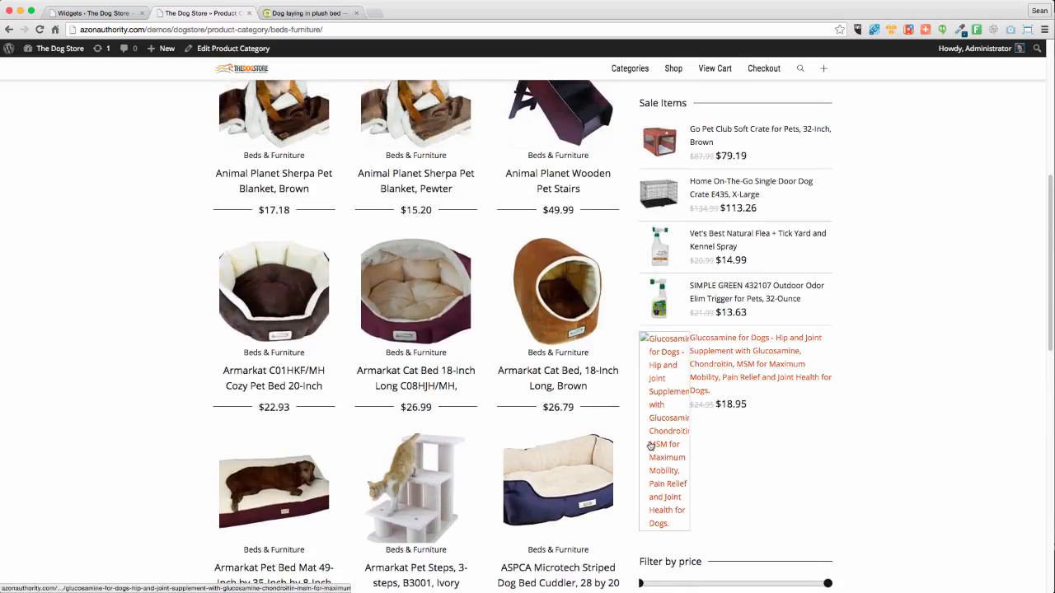
scroll(849, 417, "down", 4)
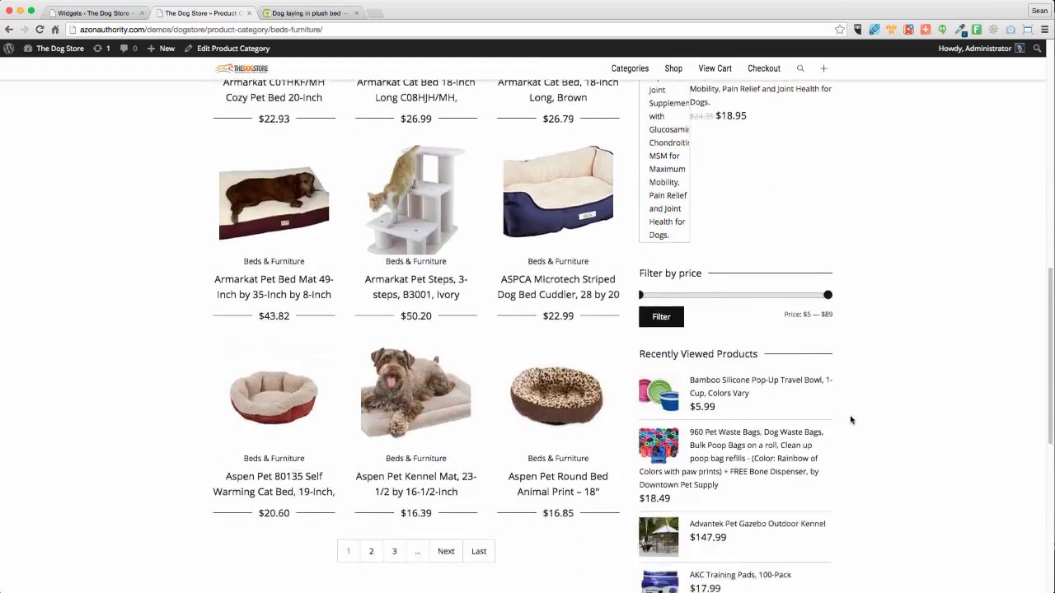
scroll(846, 423, "down", 3)
scroll(846, 424, "up", 2)
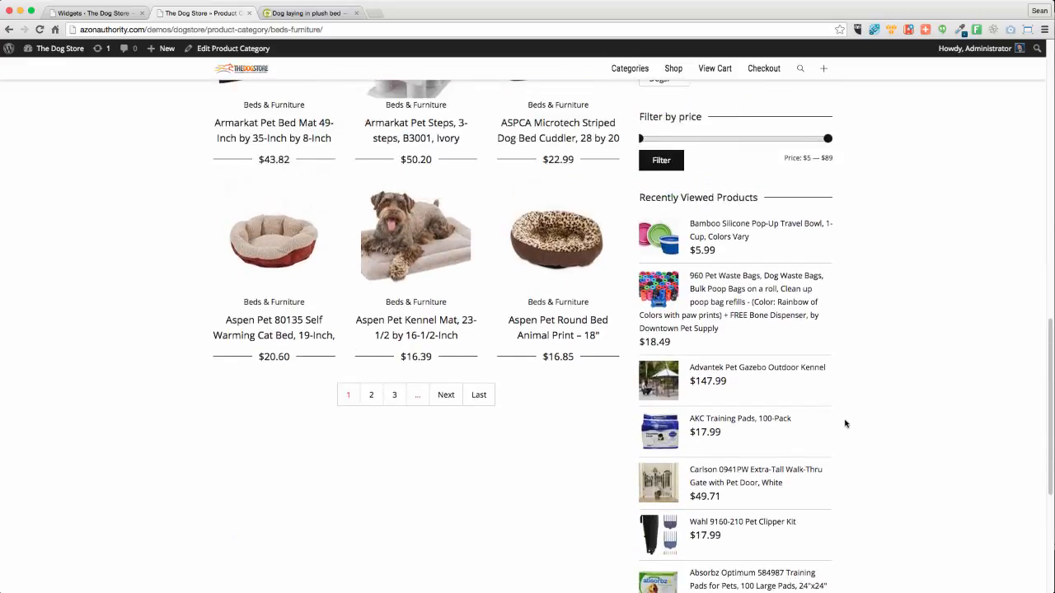
scroll(762, 241, "up", 10)
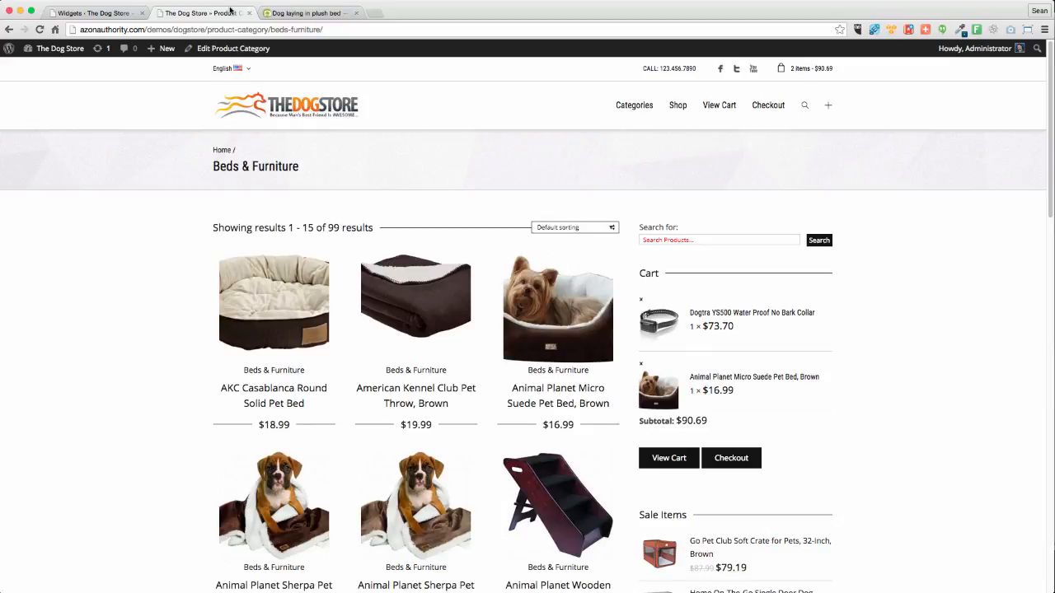
Move Price Filter below Product Search and delete the Cart and Layered Nav widgets
left_click(99, 13)
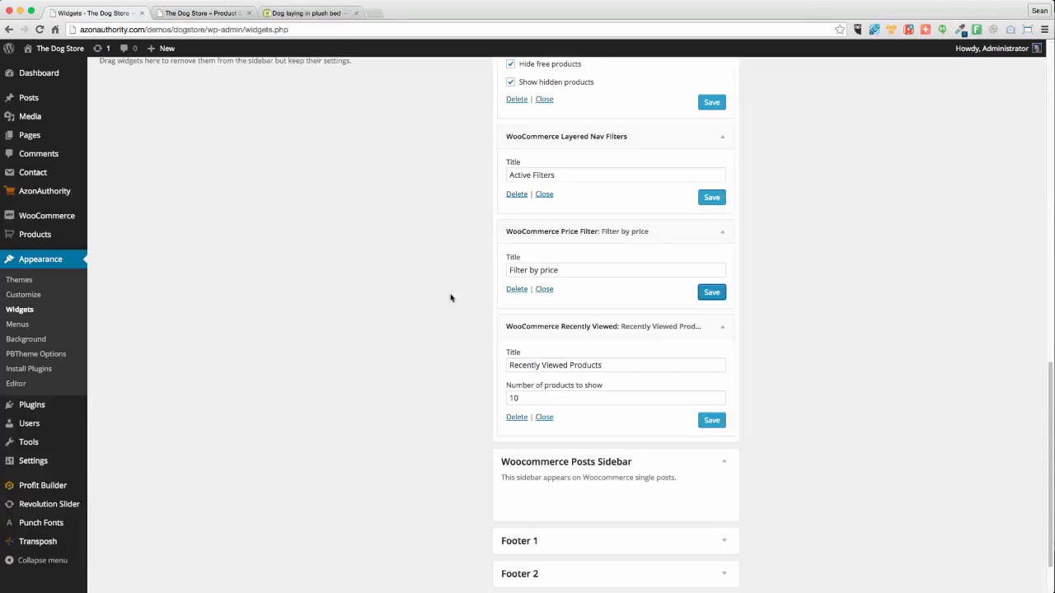
scroll(403, 274, "up", 1)
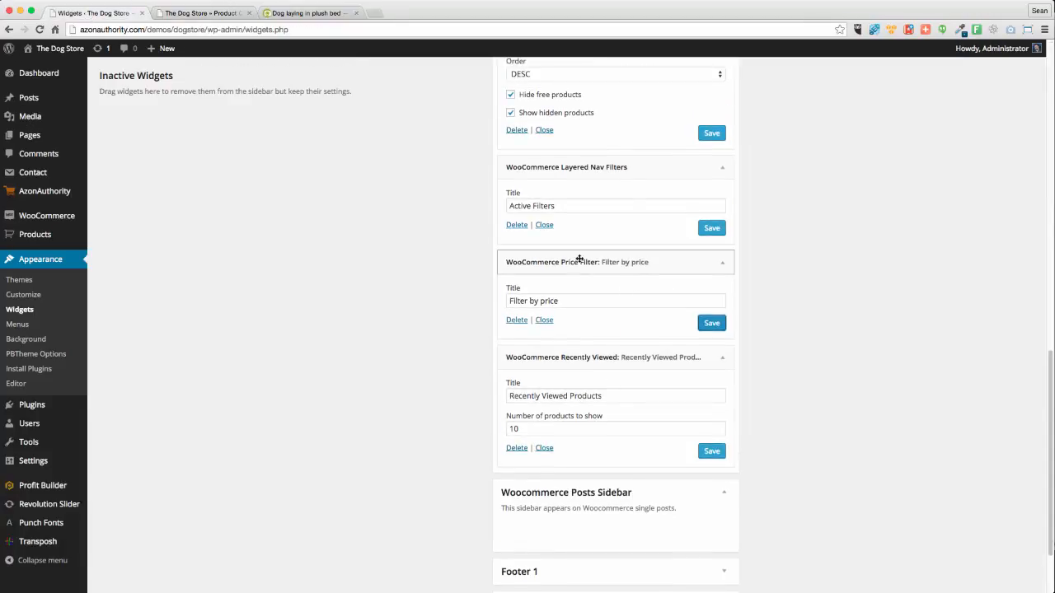
left_click_drag(581, 260, 602, 412)
scroll(724, 429, "down", 1)
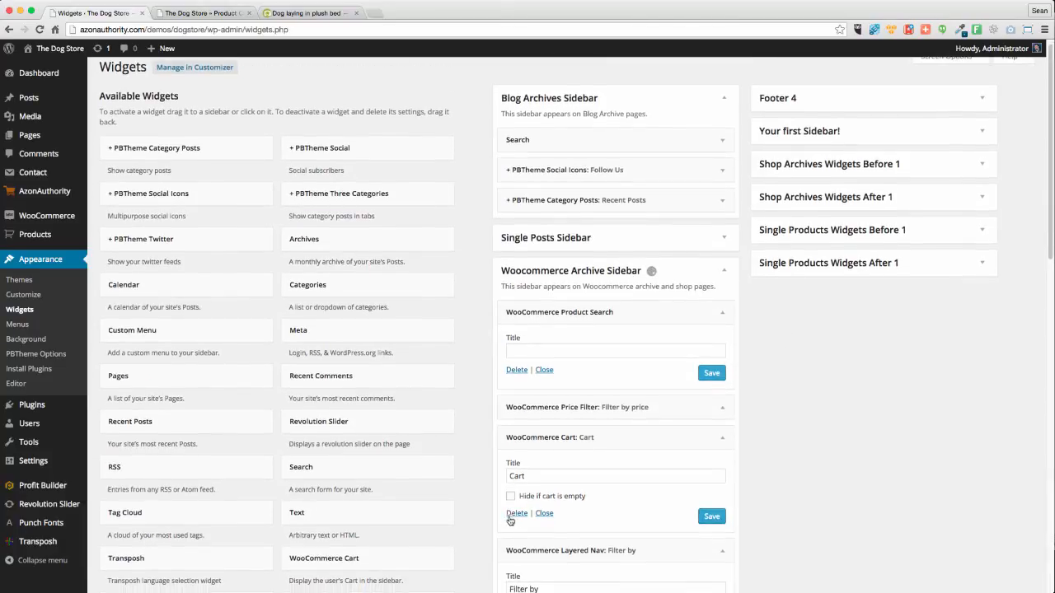
left_click(530, 516)
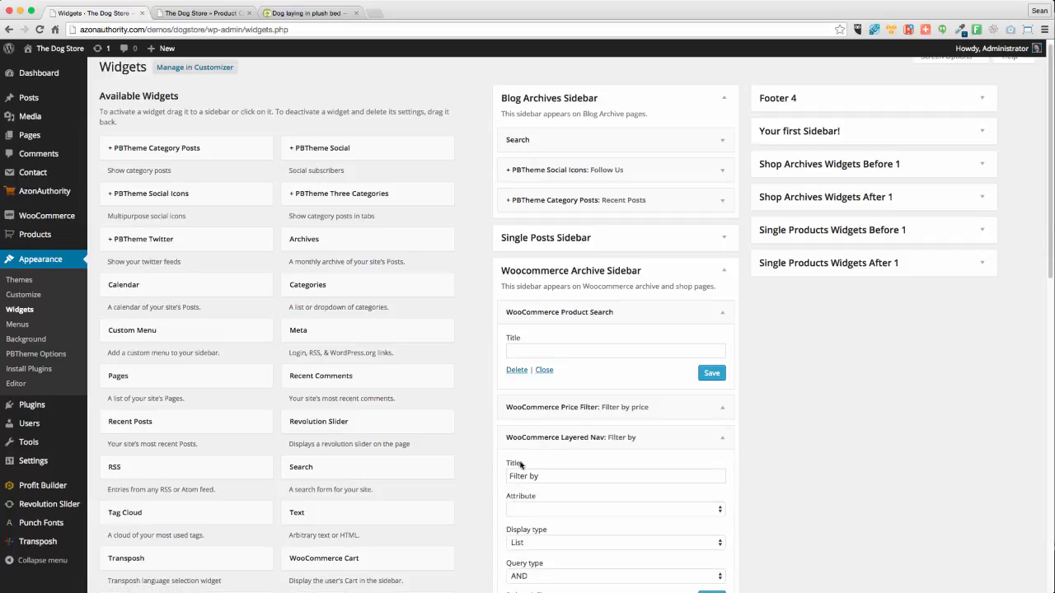
scroll(871, 464, "down", 5)
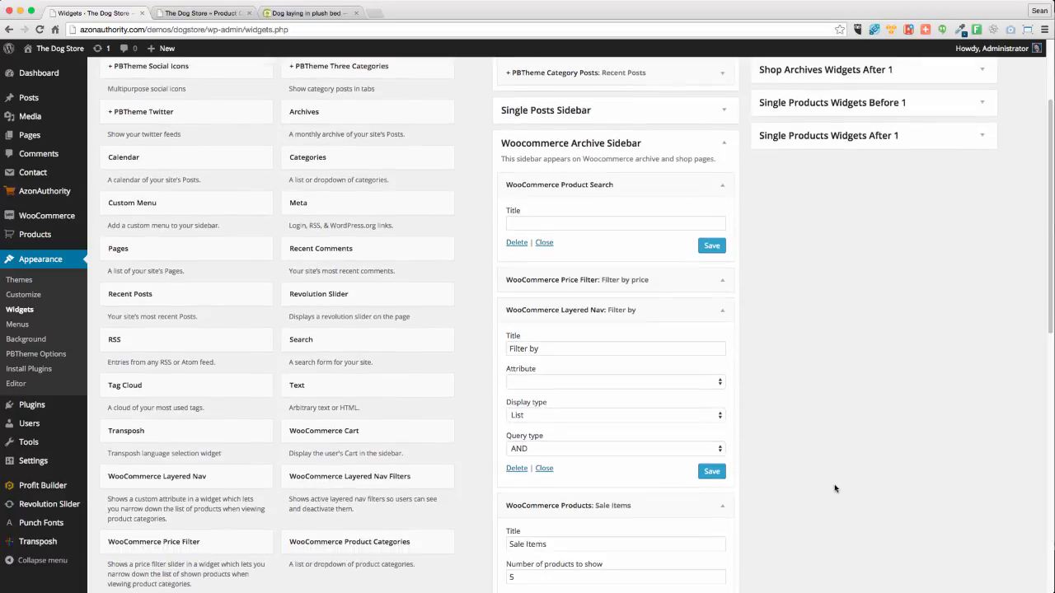
left_click(516, 469)
scroll(794, 456, "down", 8)
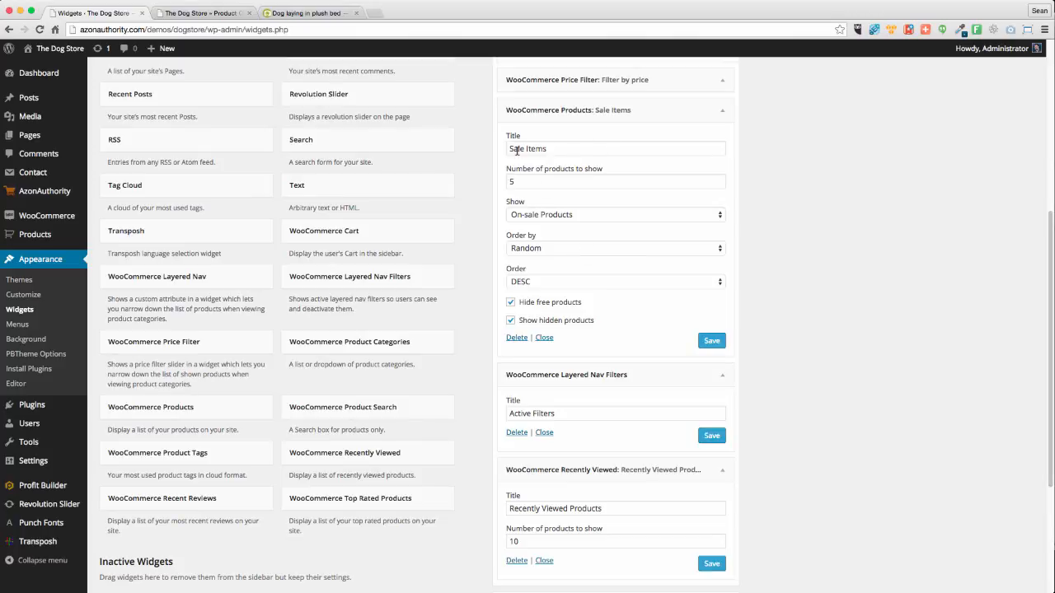
Retitle the sale products widget 'Save On These Hot Items', save and collapse it
left_click_drag(549, 149, 500, 156)
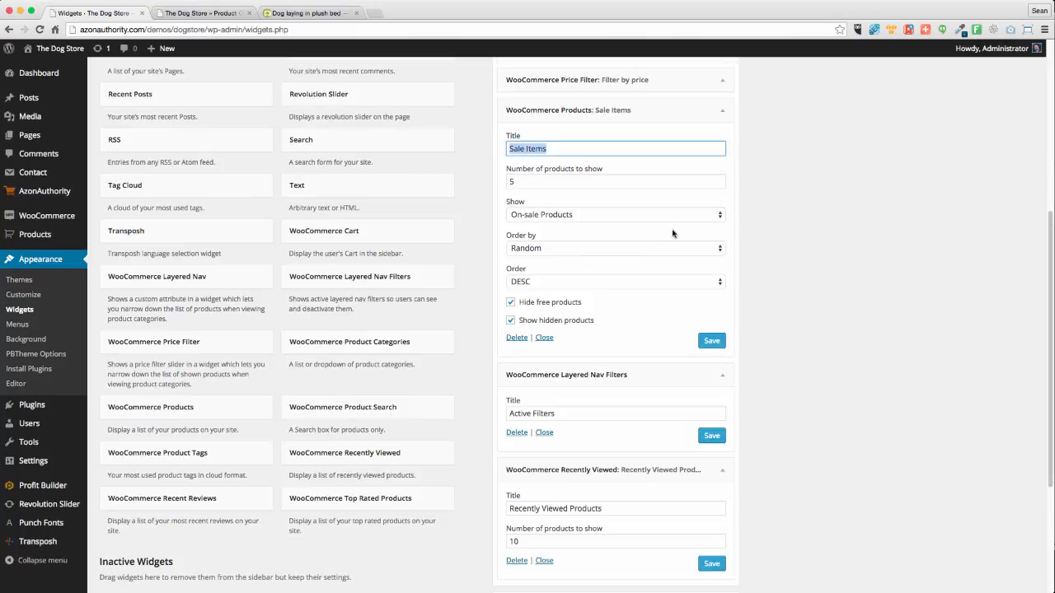
type("S")
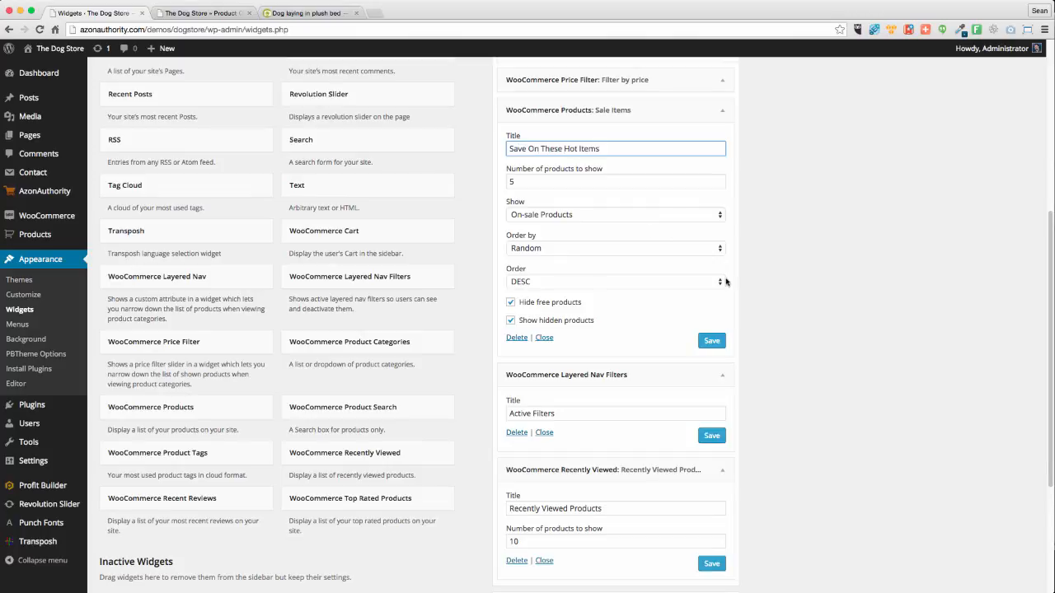
left_click(711, 340)
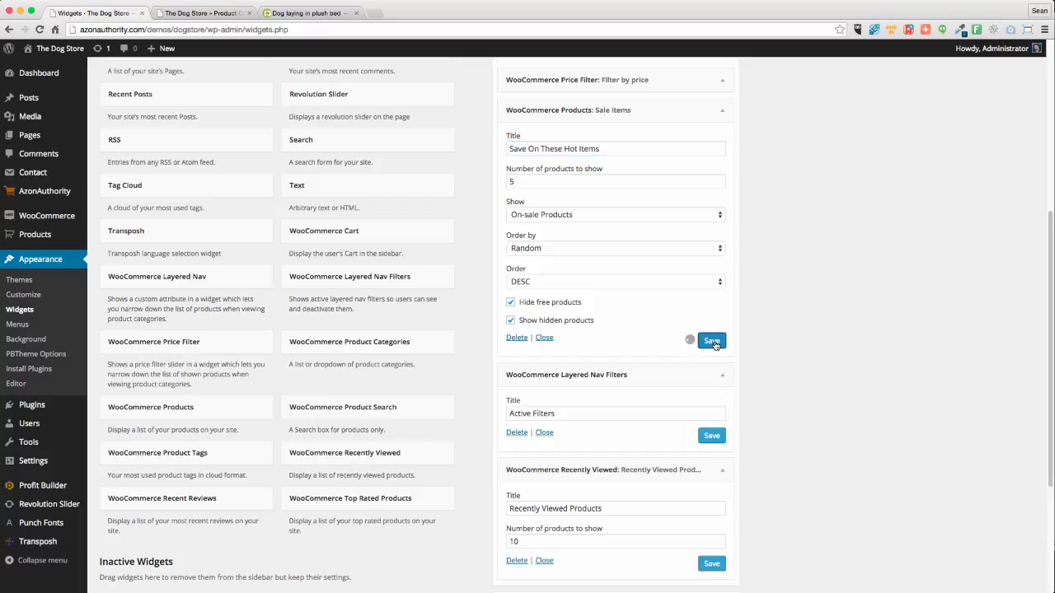
left_click(722, 110)
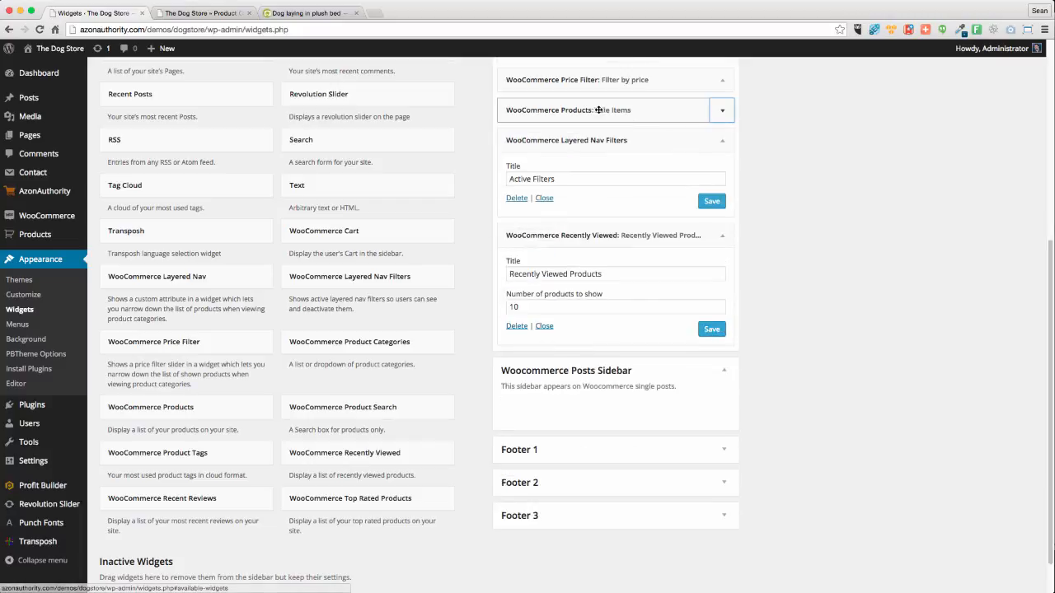
Remove Layered Nav Filters and set Recently Viewed to 3 products, placed above the sale list
left_click(517, 199)
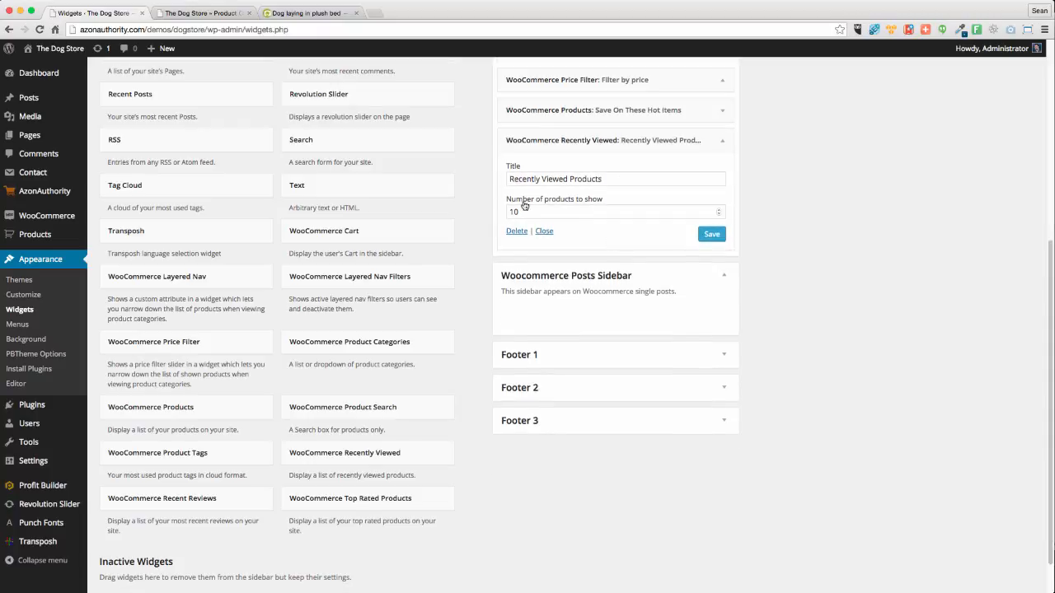
double_click(515, 211)
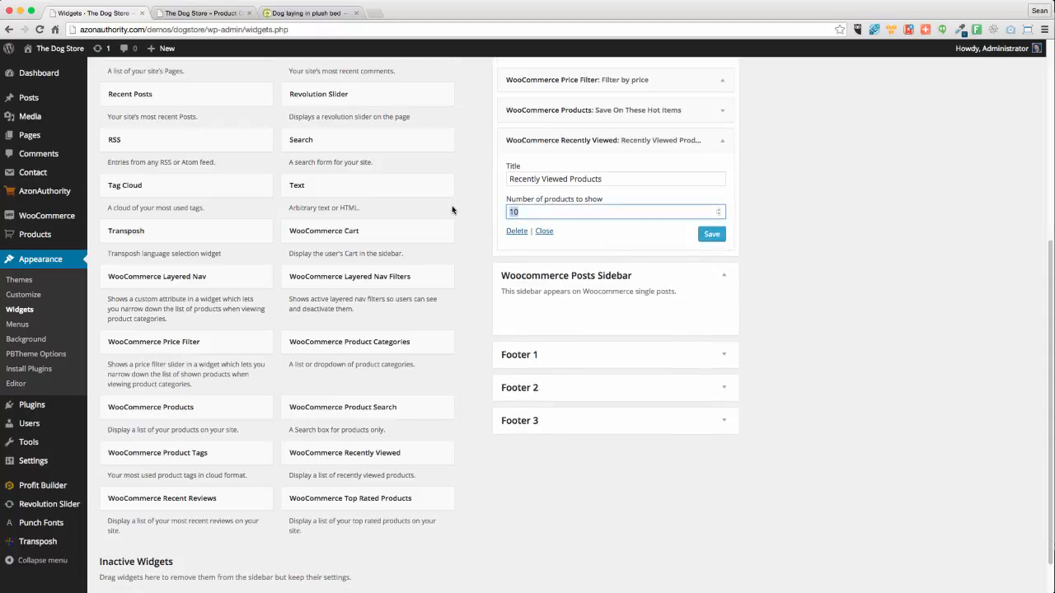
type("3")
left_click(711, 234)
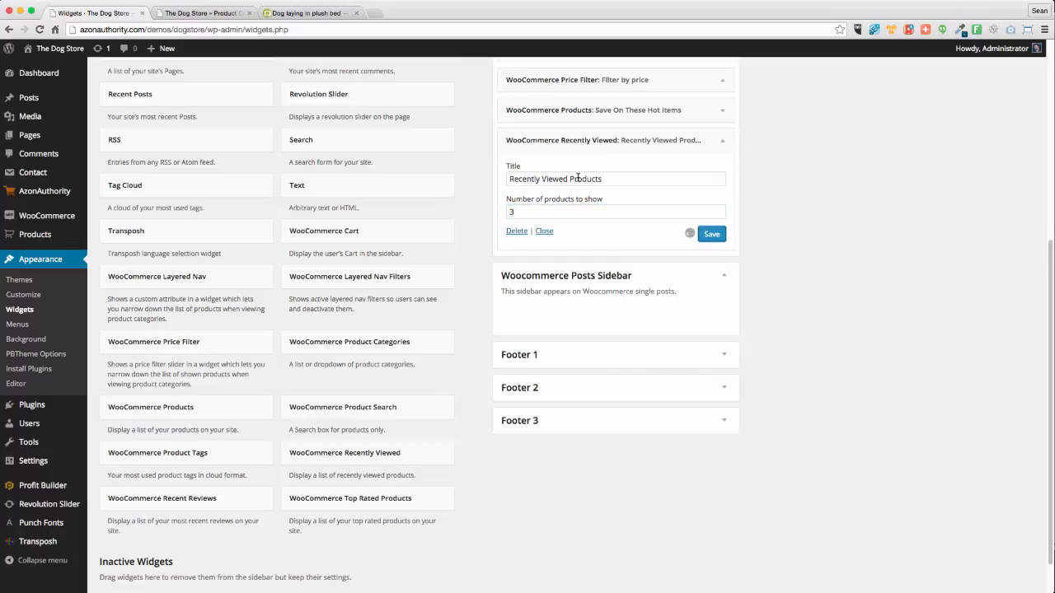
left_click_drag(649, 140, 639, 110)
Save the Product Search widget and check the result on the shop page
scroll(903, 344, "up", 5)
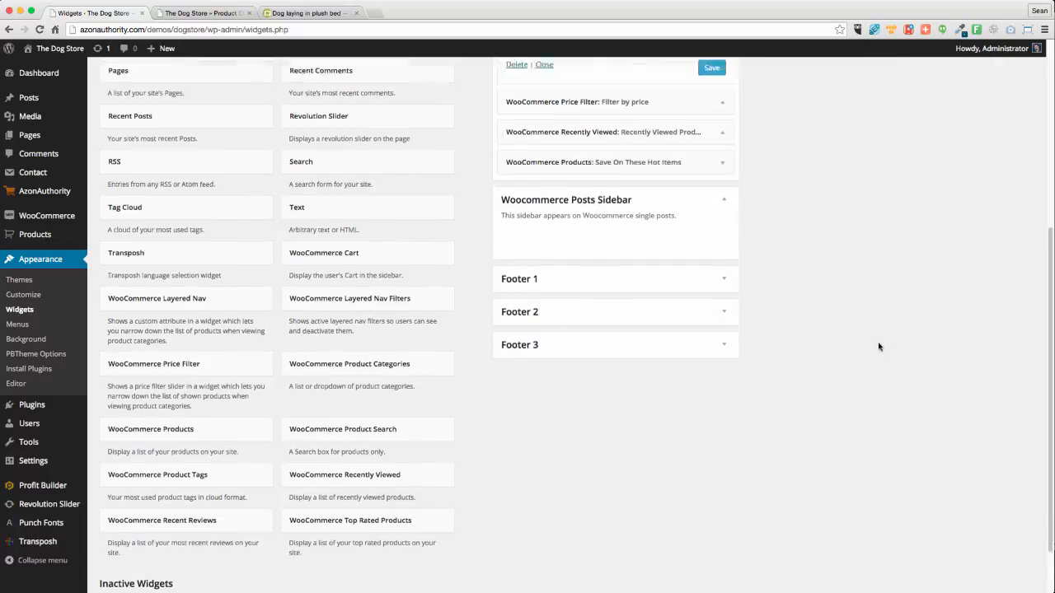
left_click(710, 381)
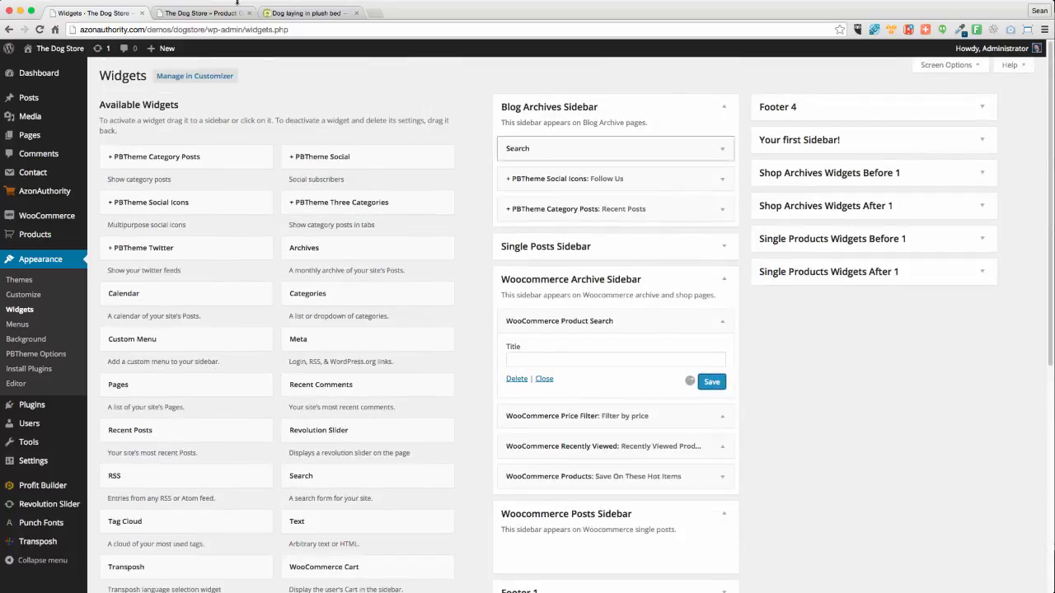
left_click(202, 13)
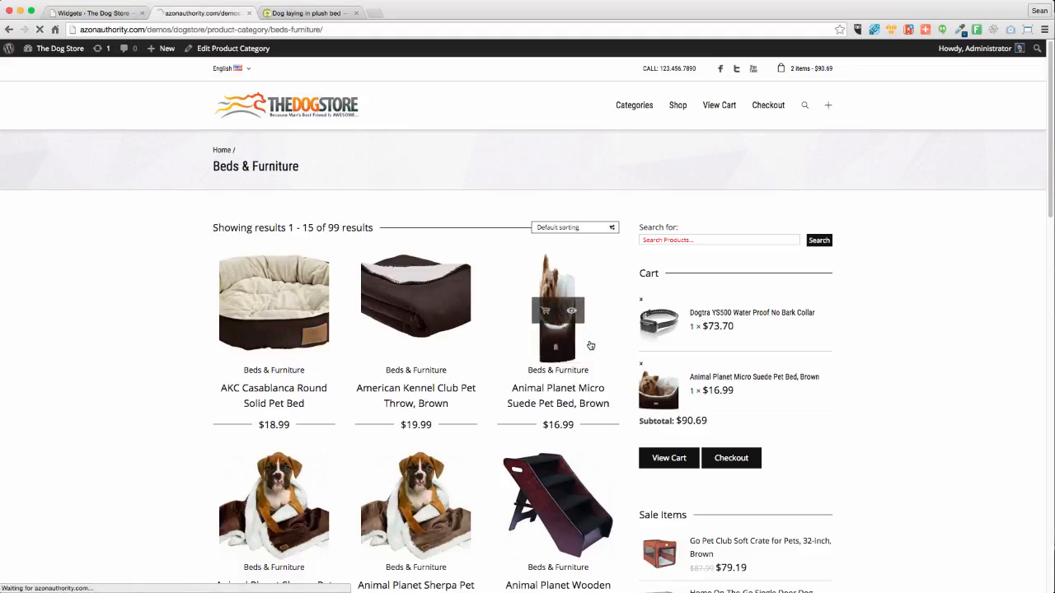
scroll(653, 350, "down", 15)
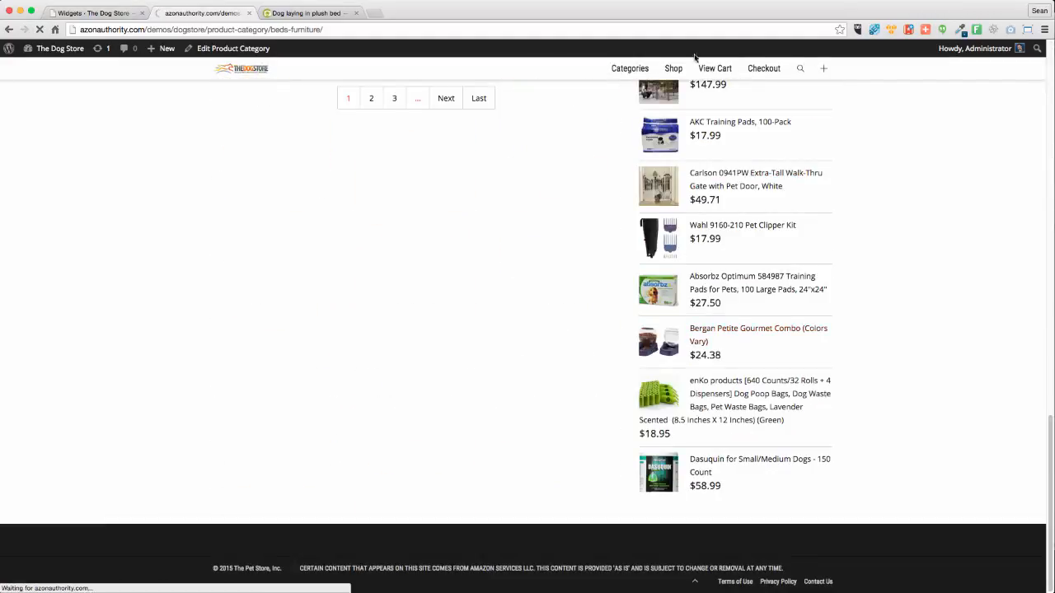
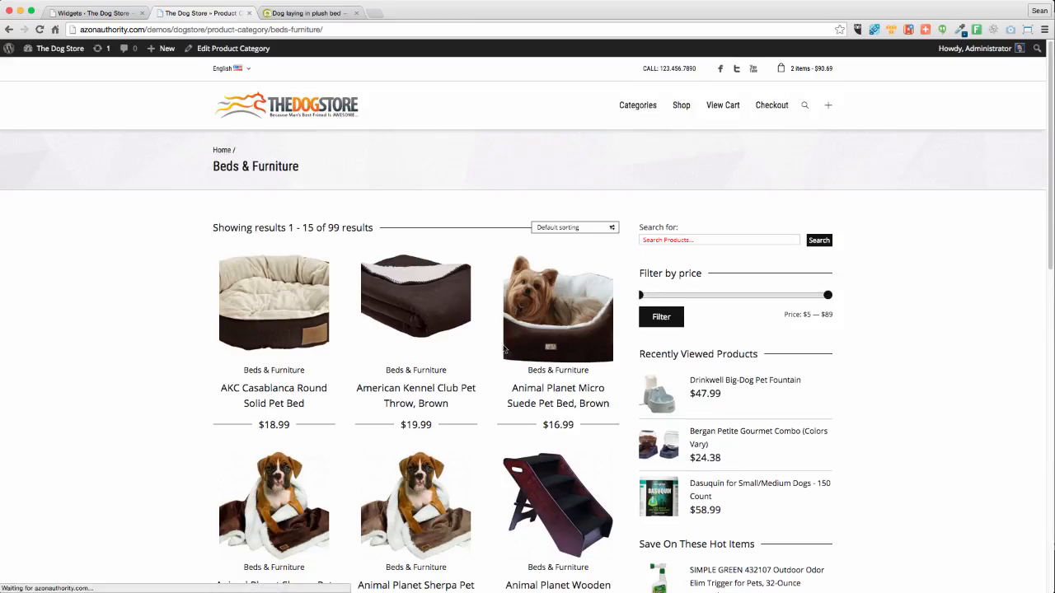
Scroll the Beds & Furniture page to locate the Save On These Hot Items sidebar
scroll(494, 354, "down", 7)
scroll(492, 357, "down", 4)
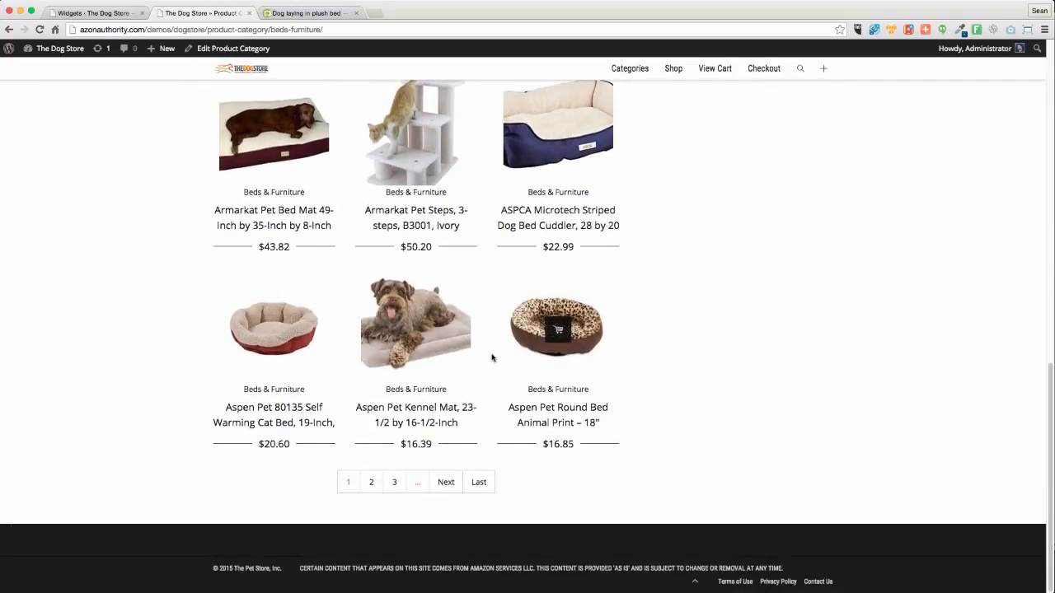
scroll(492, 358, "up", 5)
scroll(492, 357, "up", 5)
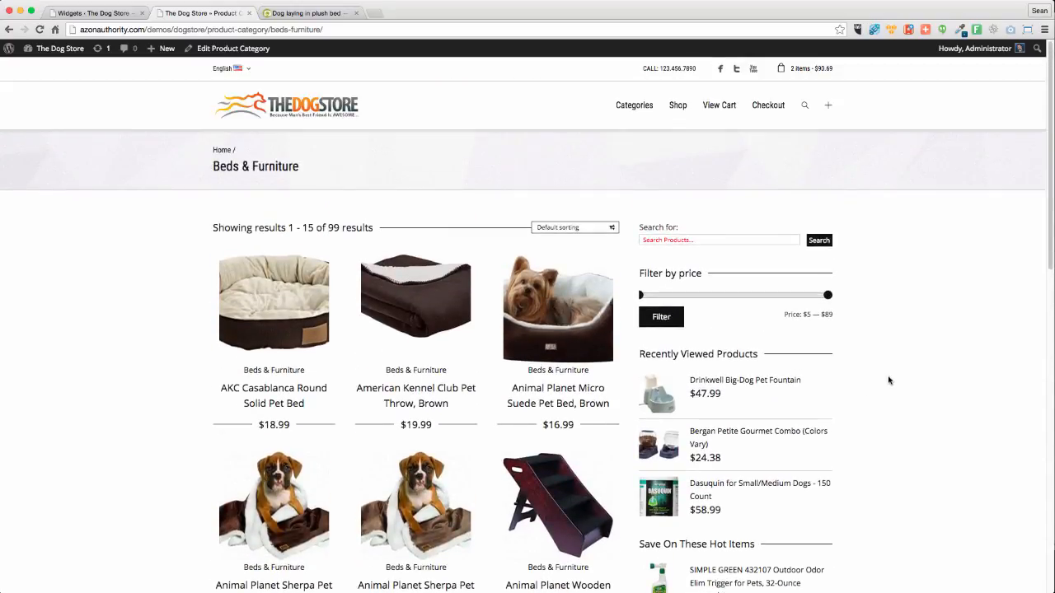
scroll(886, 376, "down", 3)
scroll(881, 373, "up", 3)
scroll(881, 375, "up", 1)
scroll(904, 283, "down", 10)
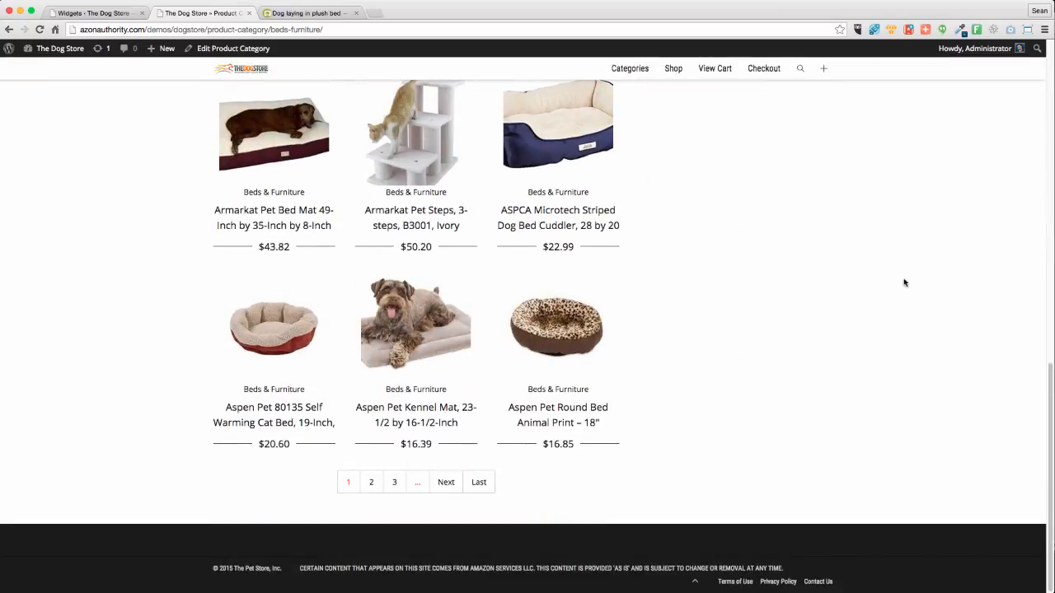
scroll(905, 283, "up", 2)
scroll(904, 283, "up", 7)
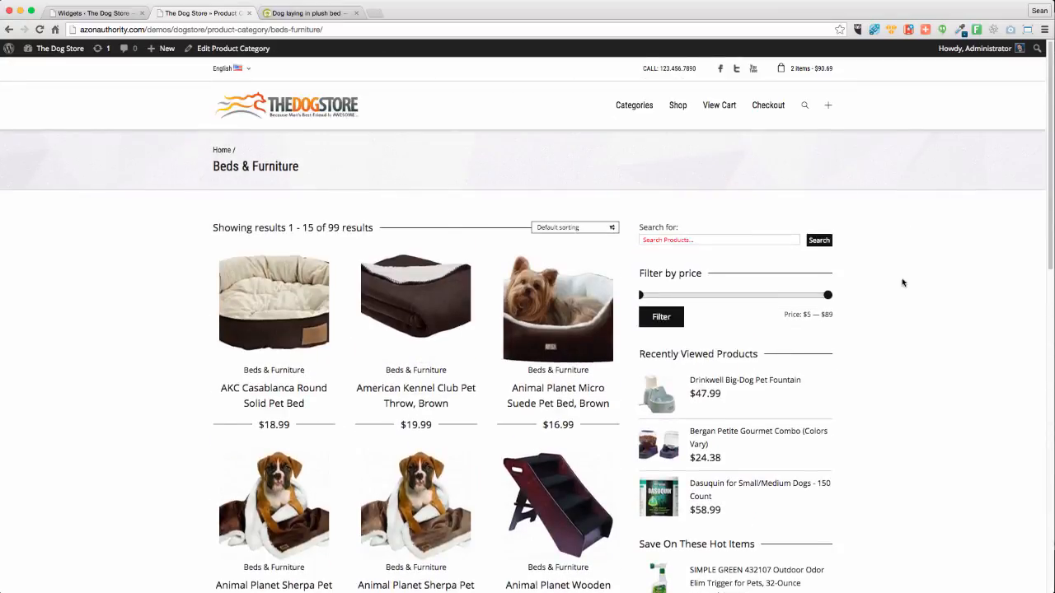
scroll(902, 282, "down", 4)
scroll(902, 282, "down", 5)
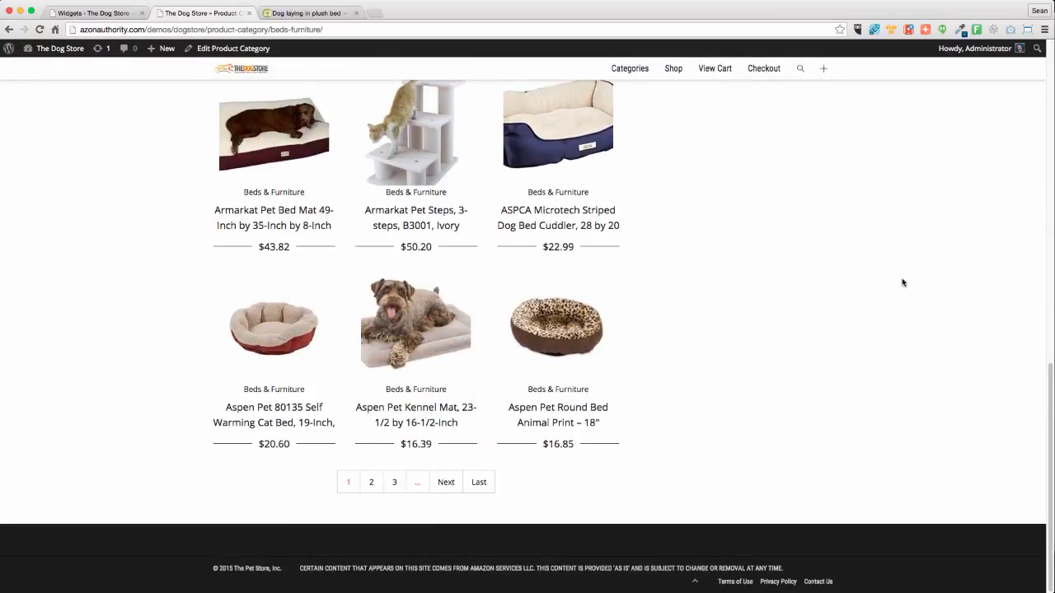
scroll(902, 283, "up", 10)
scroll(902, 282, "down", 10)
scroll(903, 283, "up", 5)
Drag a screenshot capture box around the Home On-The-Go crate item to read its pixel size
key("super+shift+4")
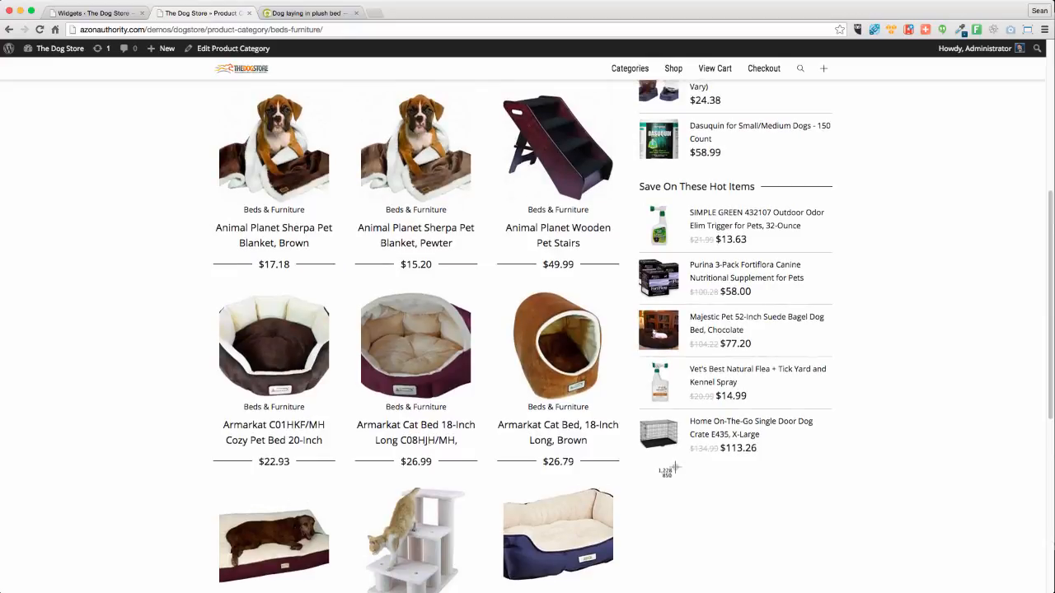
left_click_drag(640, 415, 832, 469)
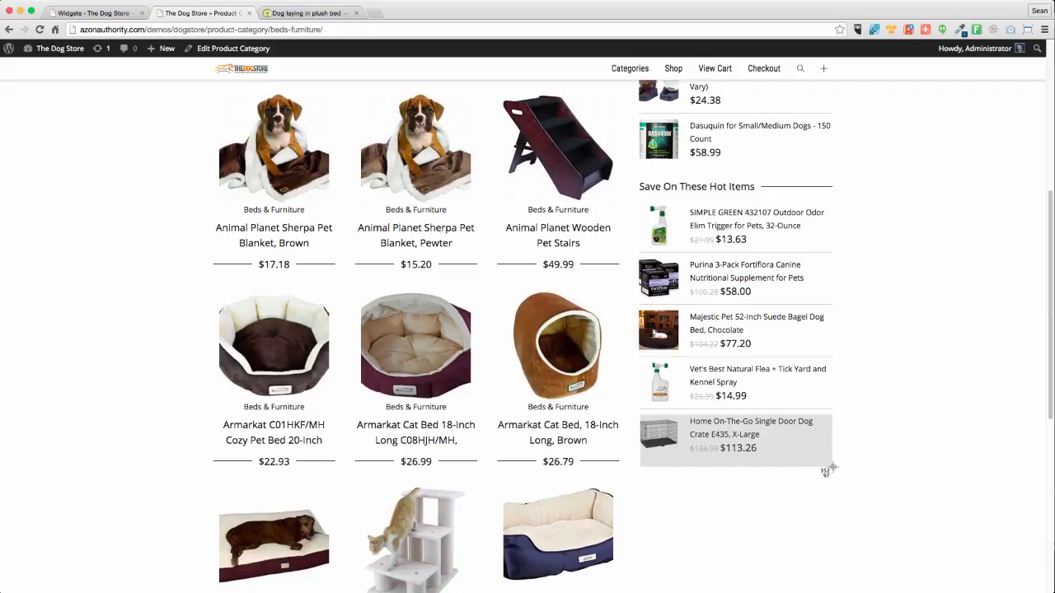
left_click_drag(833, 468, 831, 487)
In Photoshop, create a new 350 × 350 pixel document
key("ctrl+Up")
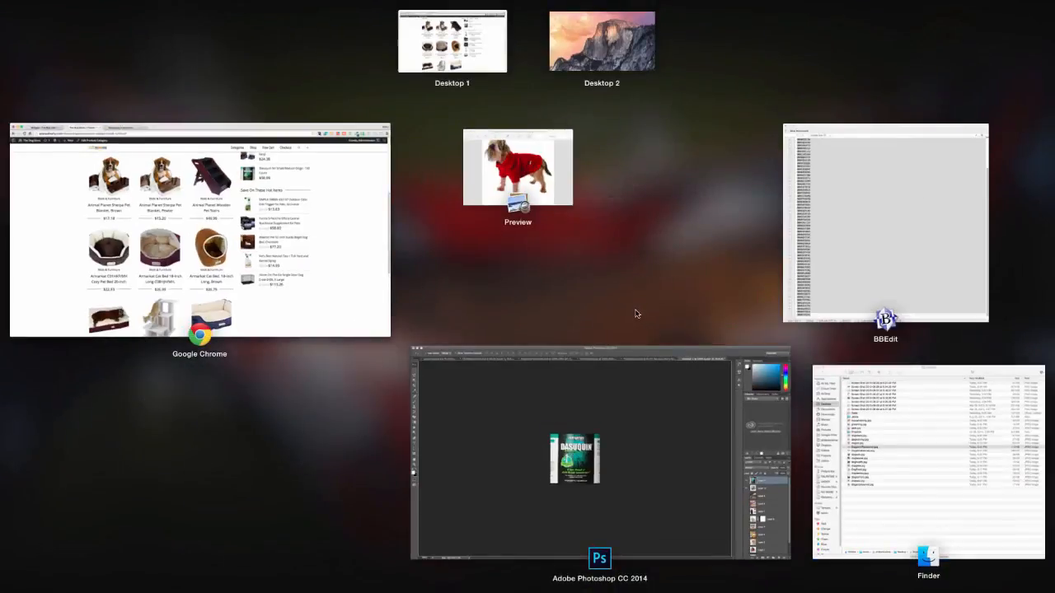
left_click(624, 447)
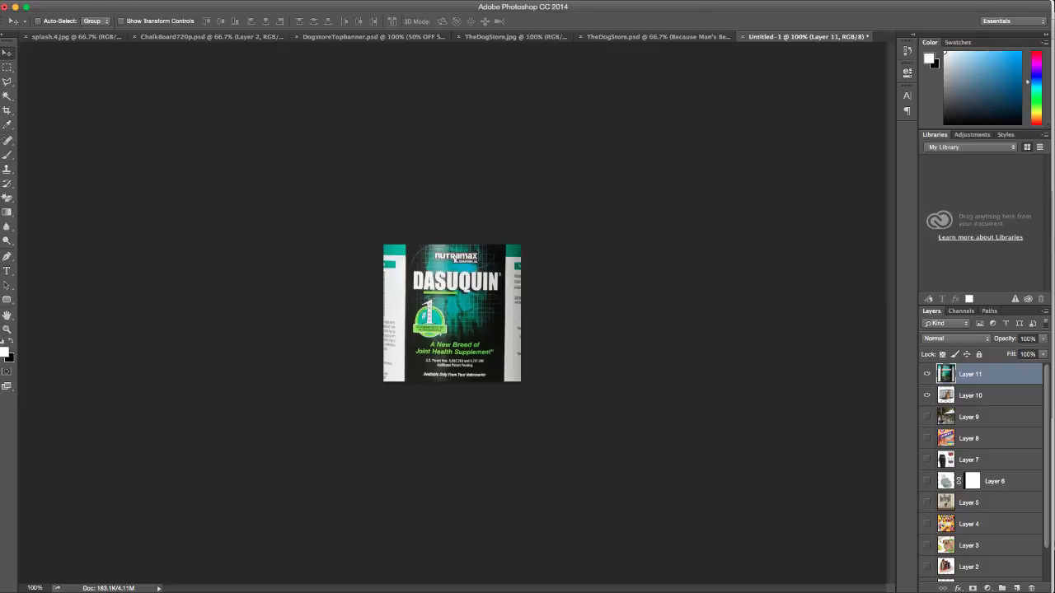
key("super+n")
key("Tab")
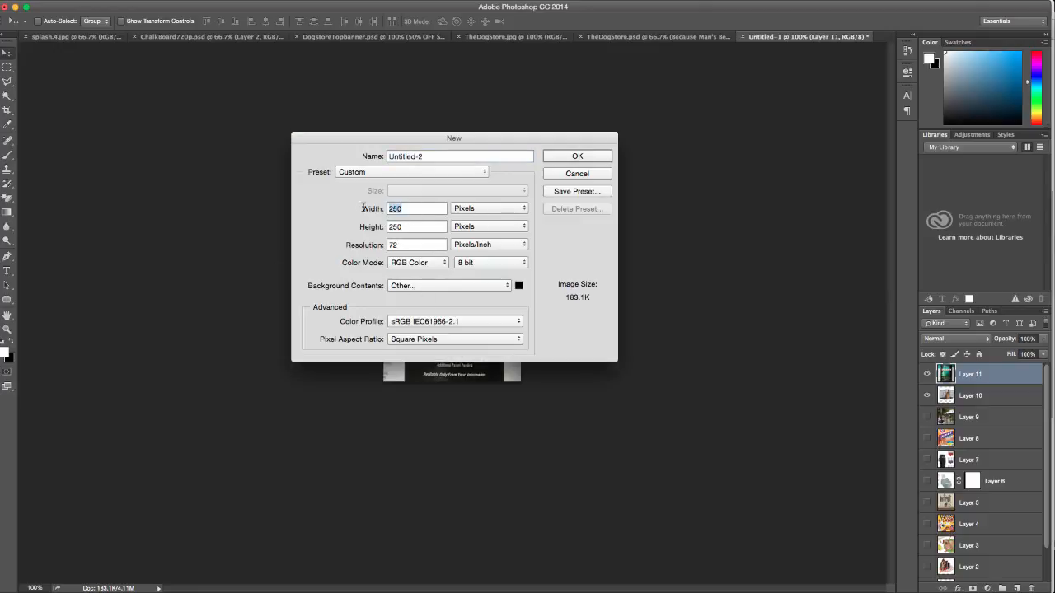
type("350")
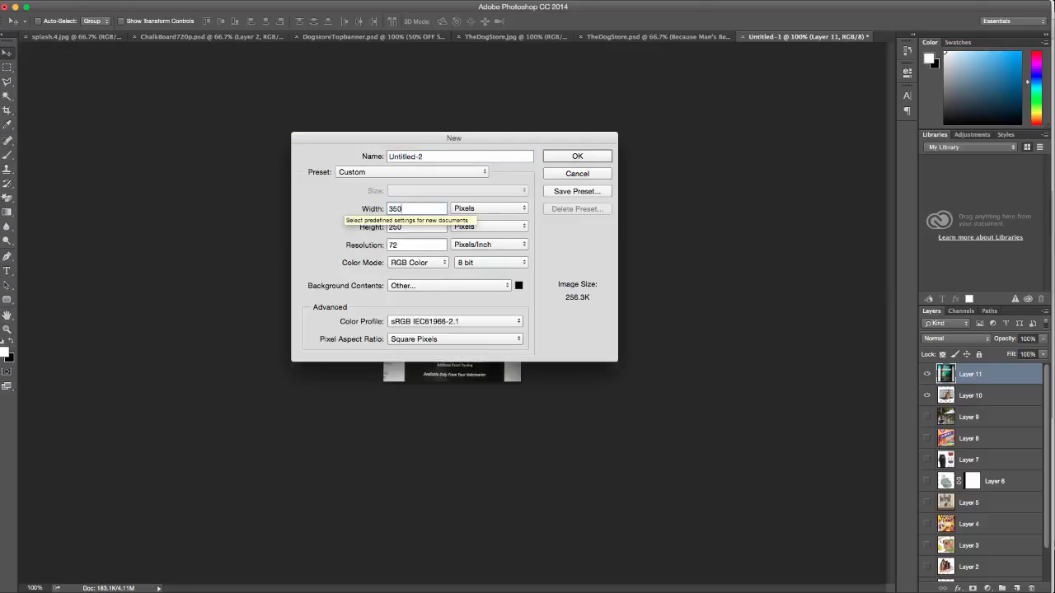
key("Tab")
type("350")
key("Return")
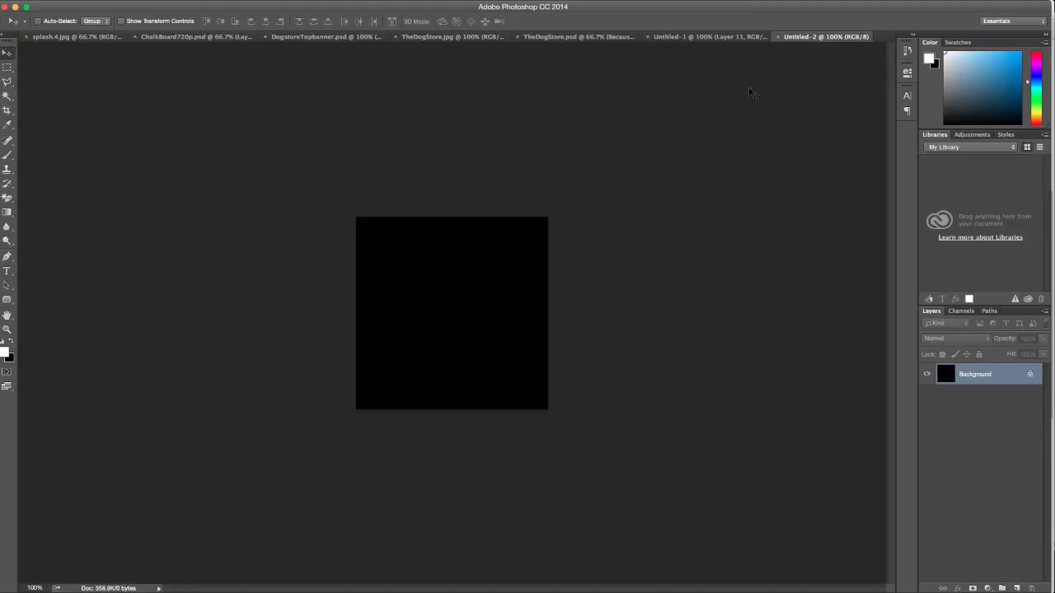
key("ctrl+Up")
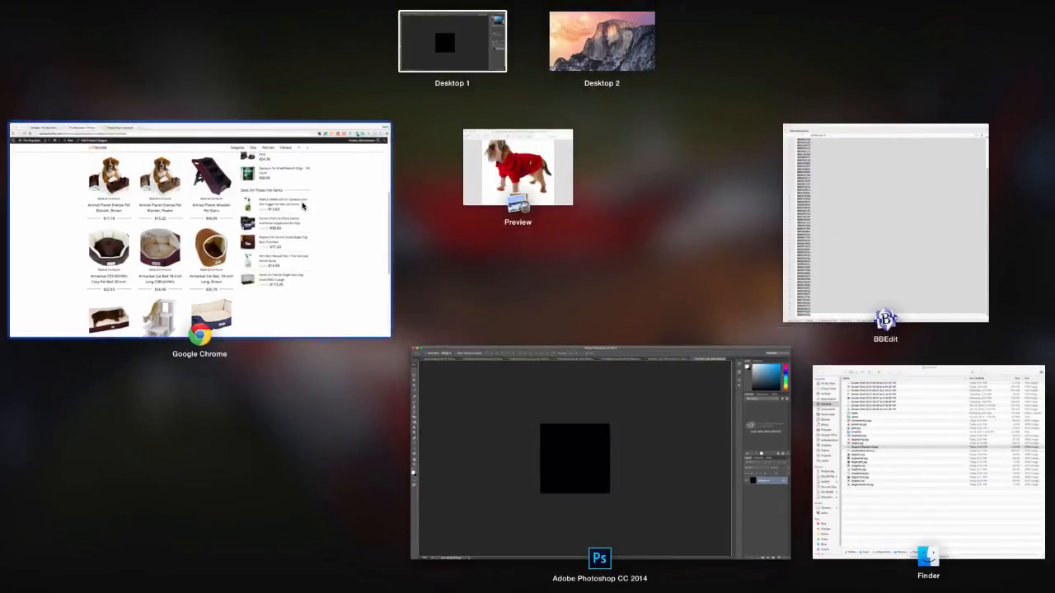
Back in the browser, go to the Dog Store home page and open the Doors & Gates category
left_click(265, 270)
scroll(266, 270, "up", 5)
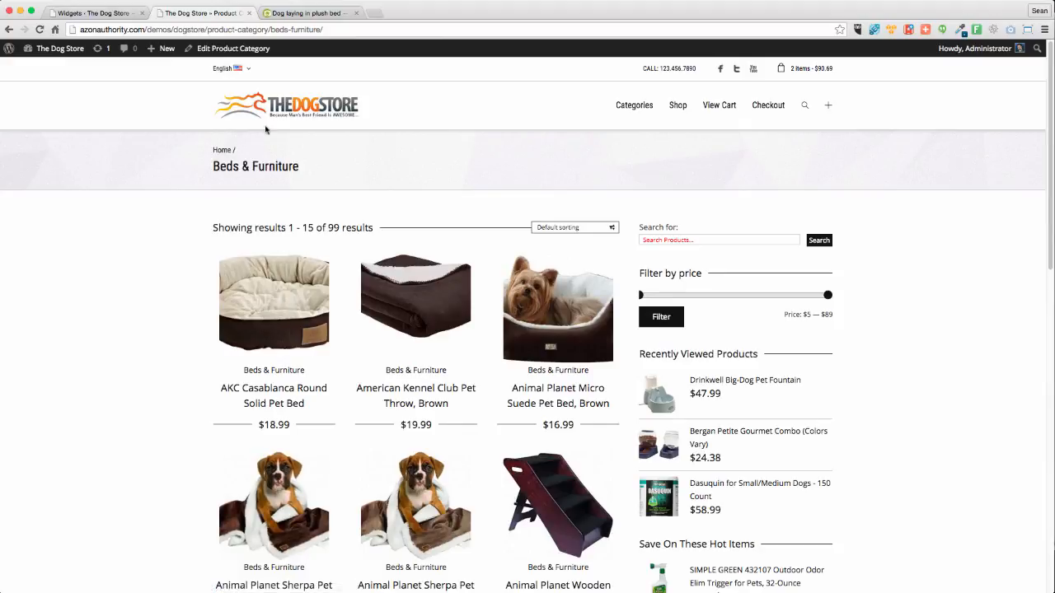
left_click(280, 96)
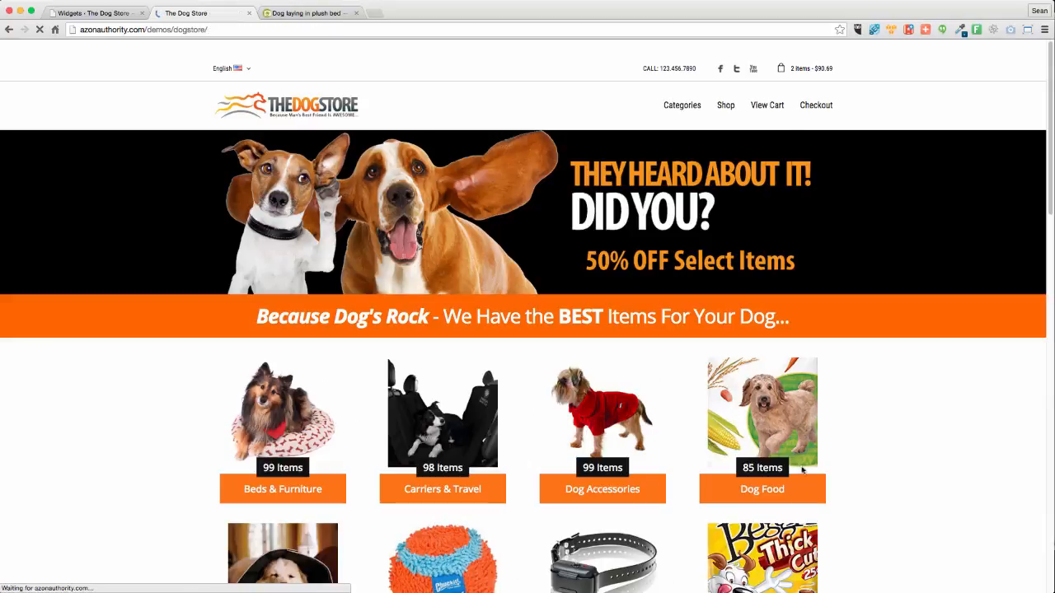
scroll(796, 471, "down", 1)
scroll(796, 470, "down", 5)
scroll(795, 470, "up", 4)
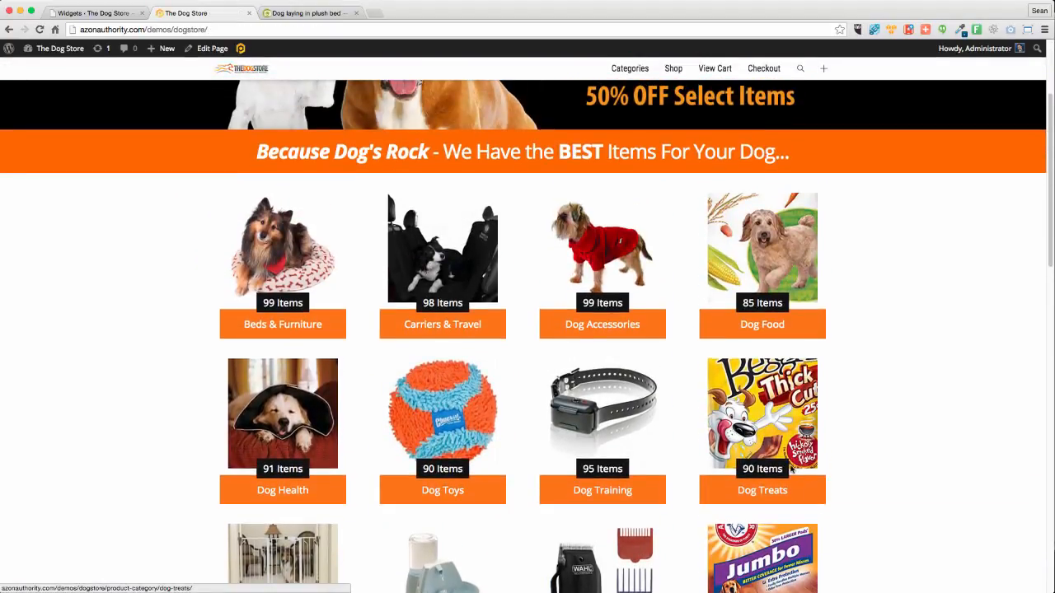
scroll(792, 468, "down", 3)
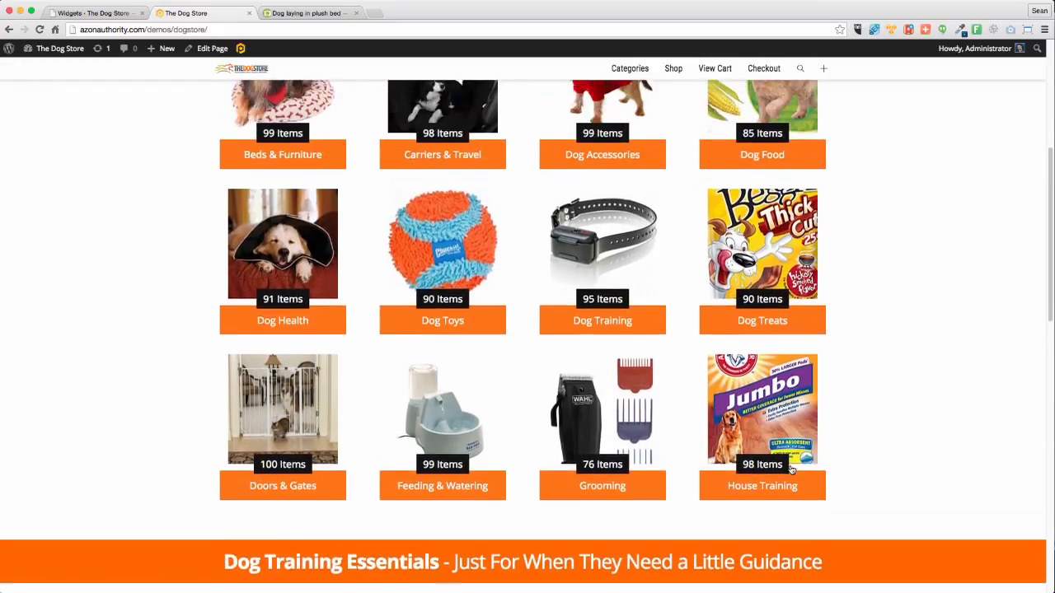
scroll(791, 470, "up", 1)
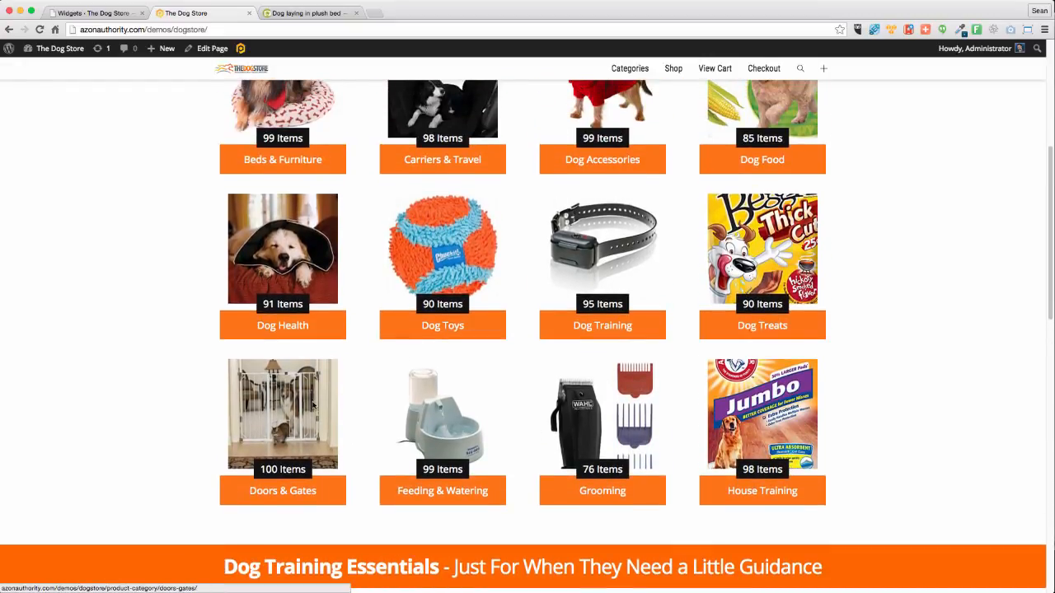
left_click(312, 404)
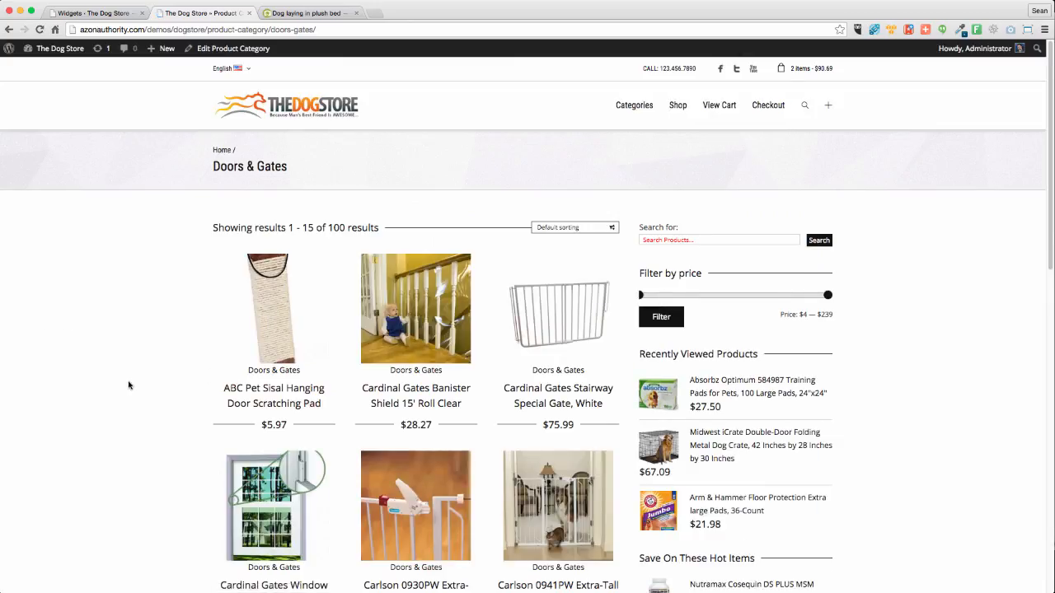
Page through the Doors & Gates listing to page 4
scroll(129, 385, "down", 10)
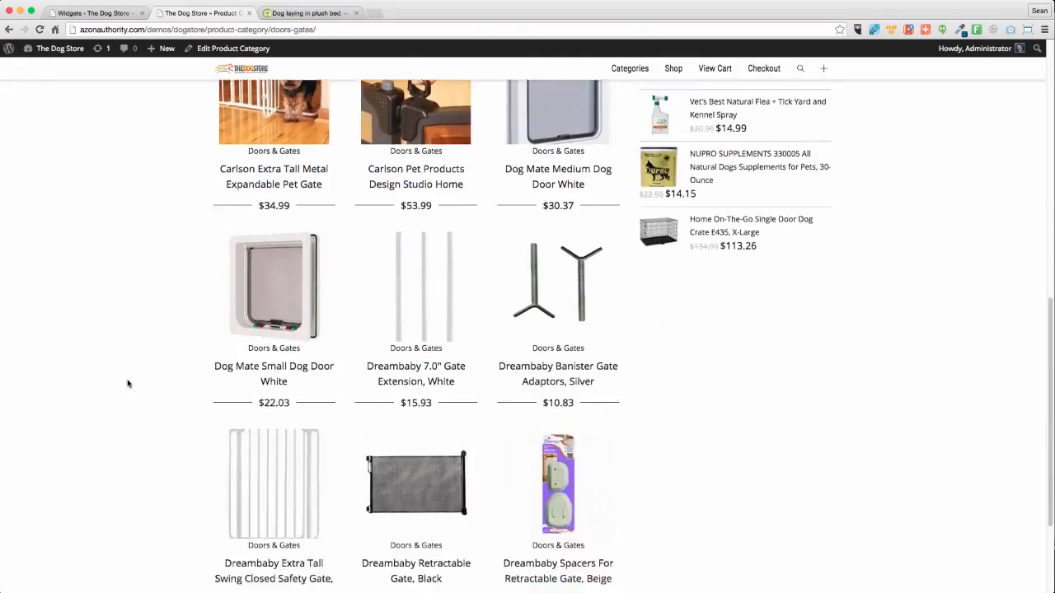
scroll(127, 384, "down", 3)
scroll(128, 383, "up", 10)
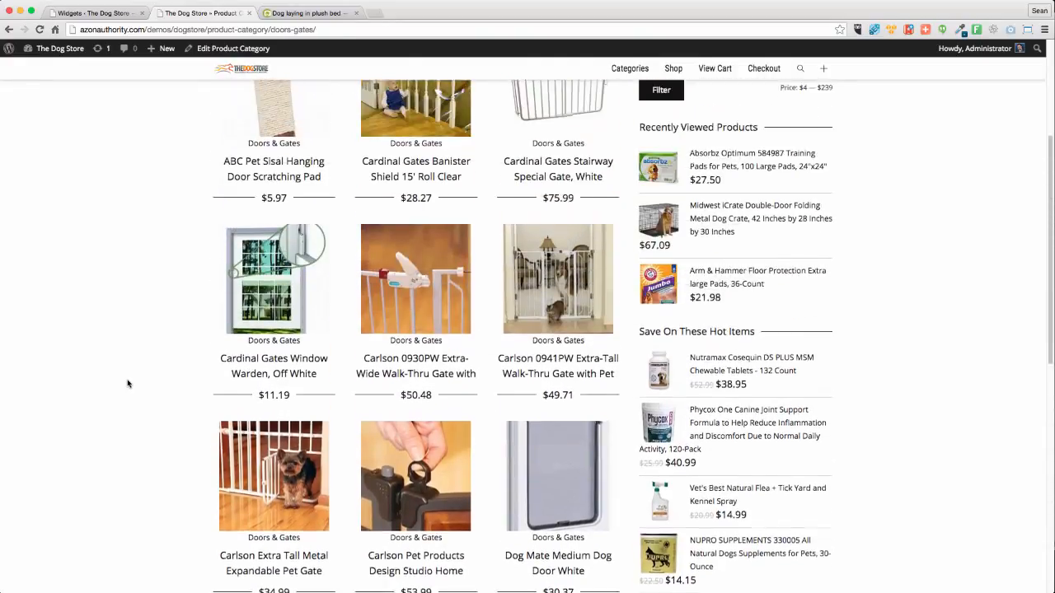
scroll(127, 384, "down", 4)
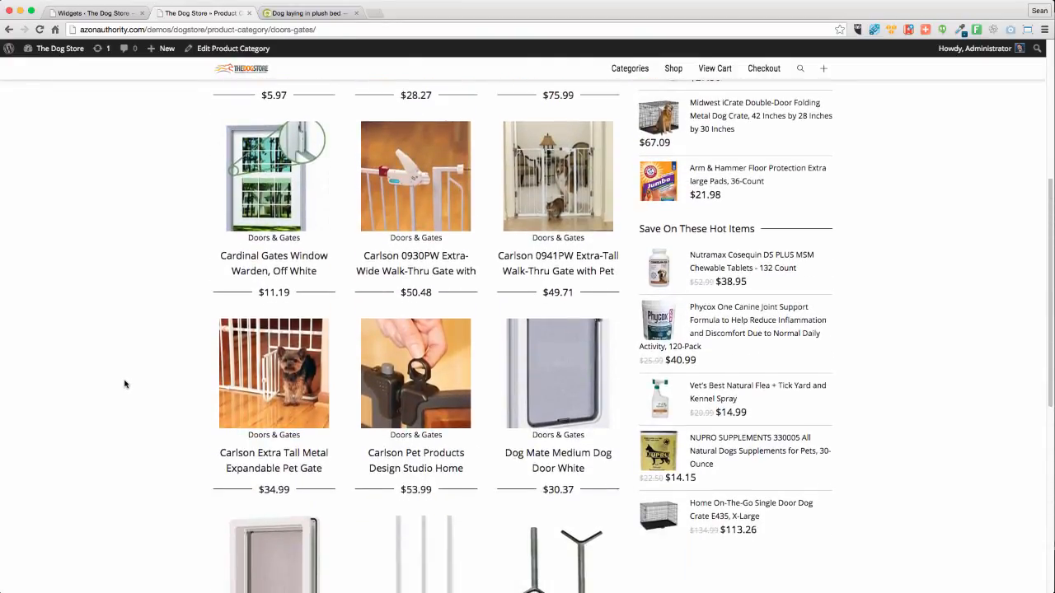
scroll(492, 327, "up", 5)
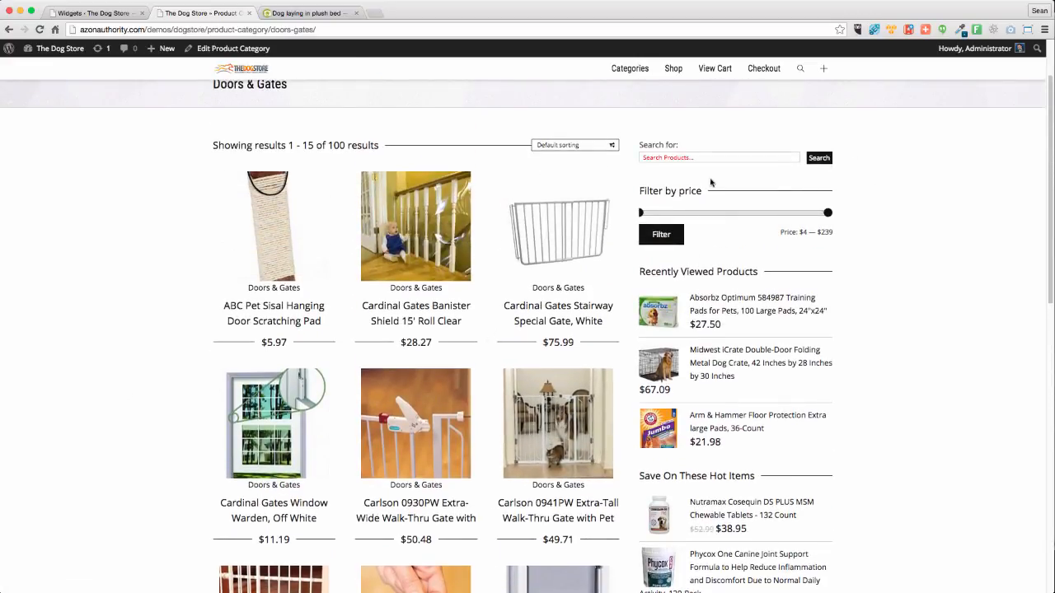
scroll(272, 248, "down", 8)
scroll(268, 280, "down", 8)
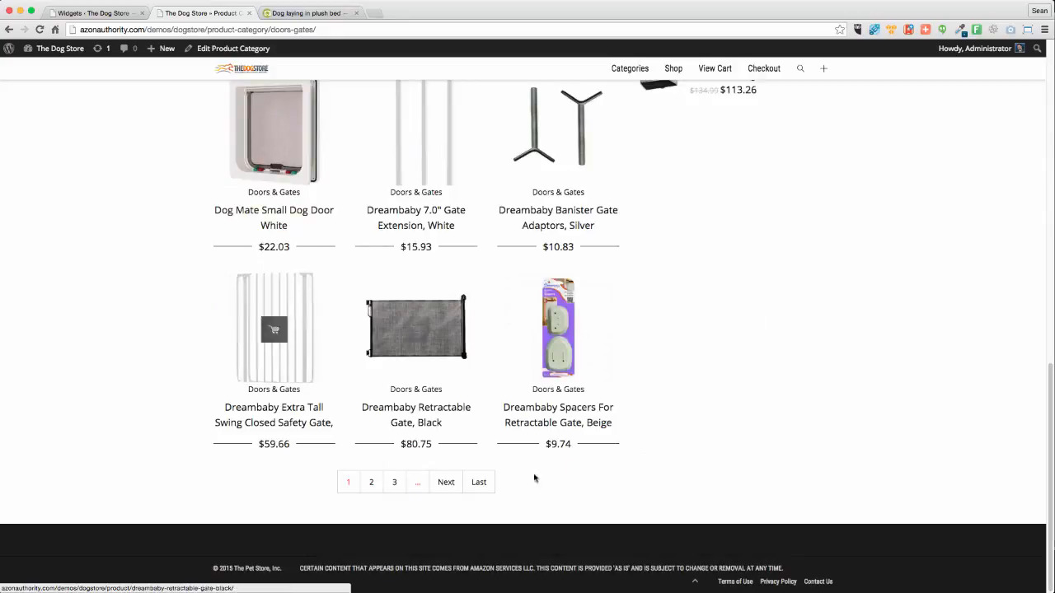
left_click(372, 484)
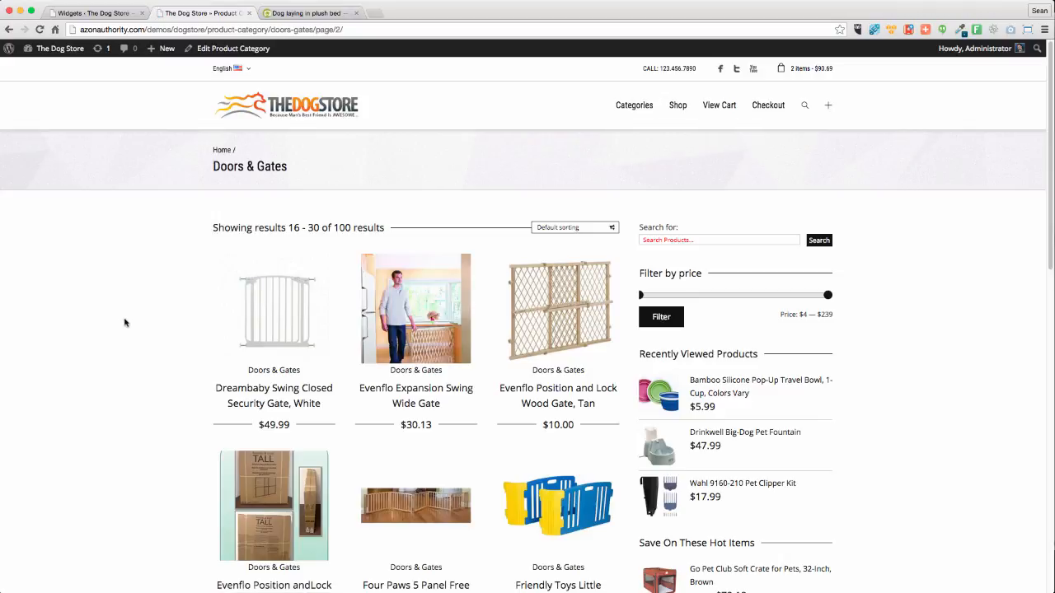
scroll(120, 322, "down", 5)
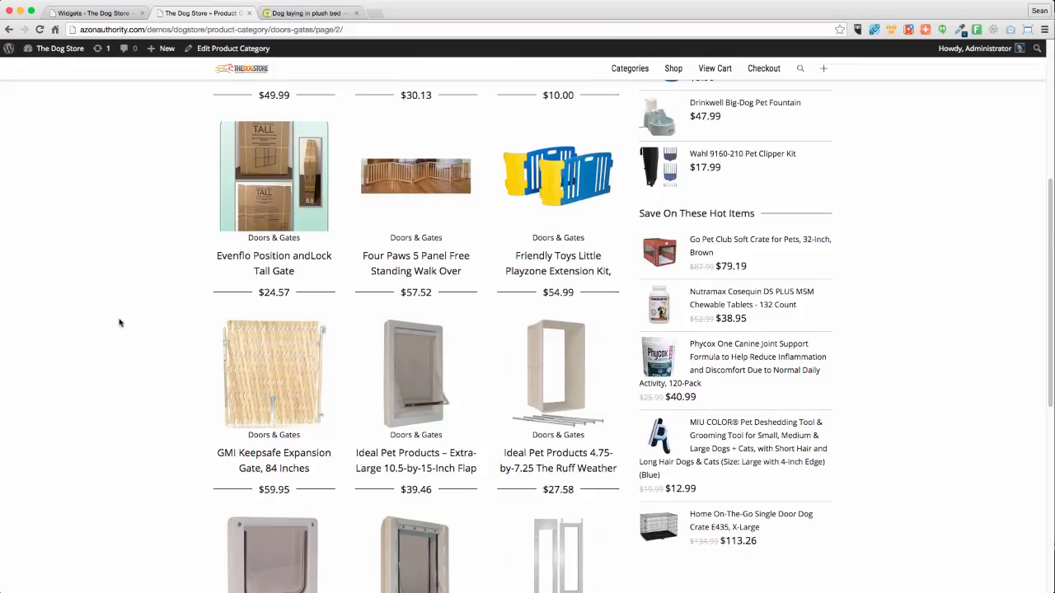
scroll(165, 361, "down", 7)
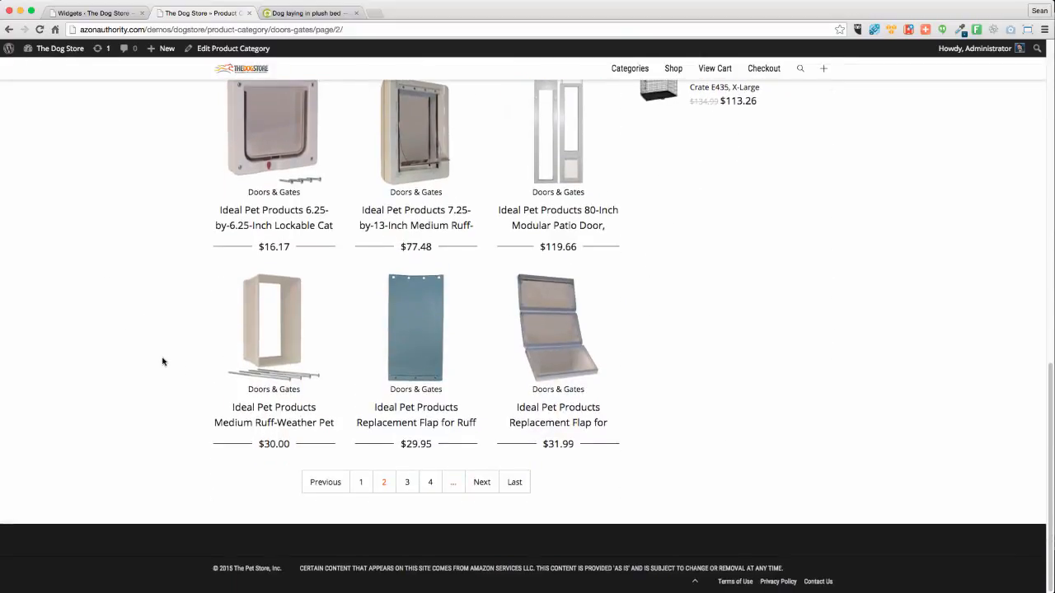
left_click(403, 484)
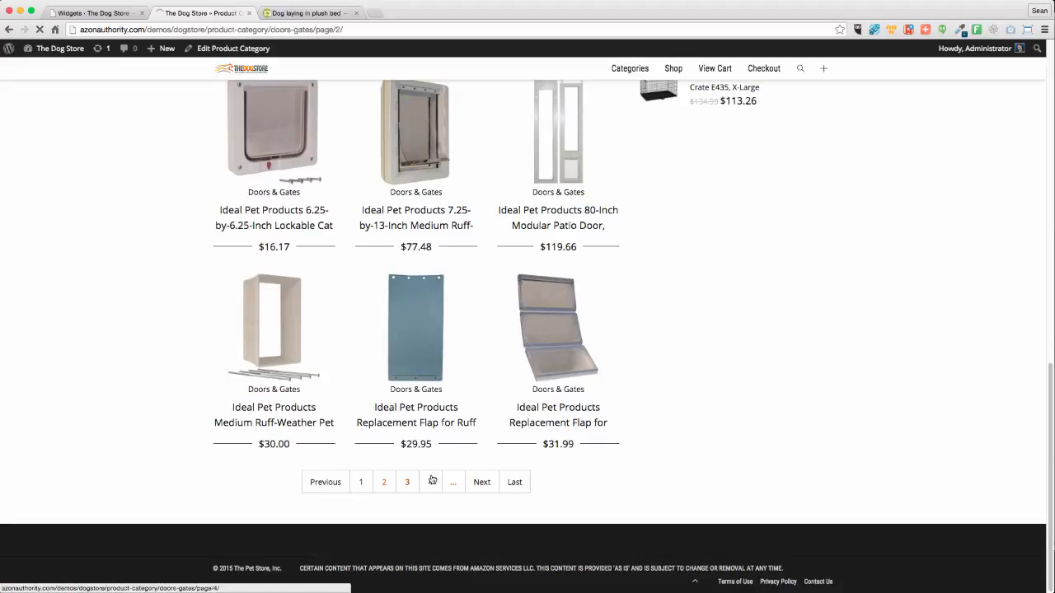
left_click(435, 482)
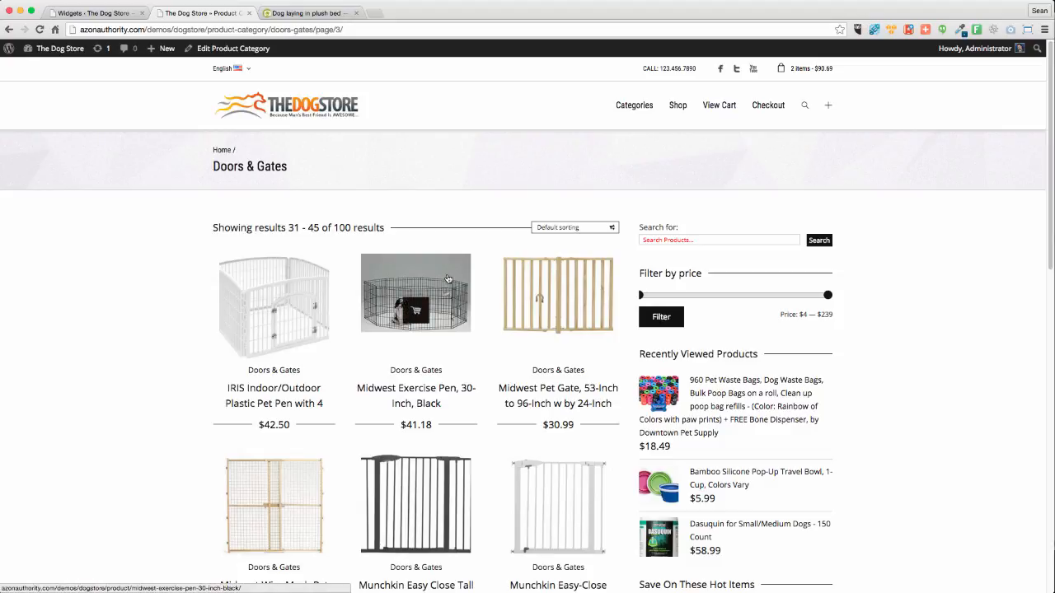
scroll(176, 449, "down", 10)
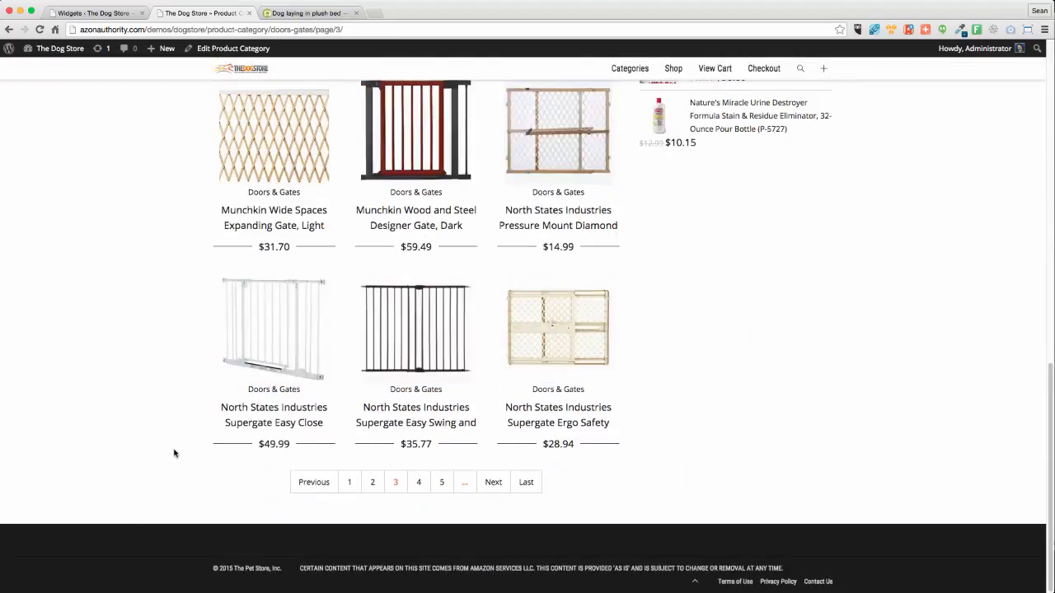
left_click(419, 482)
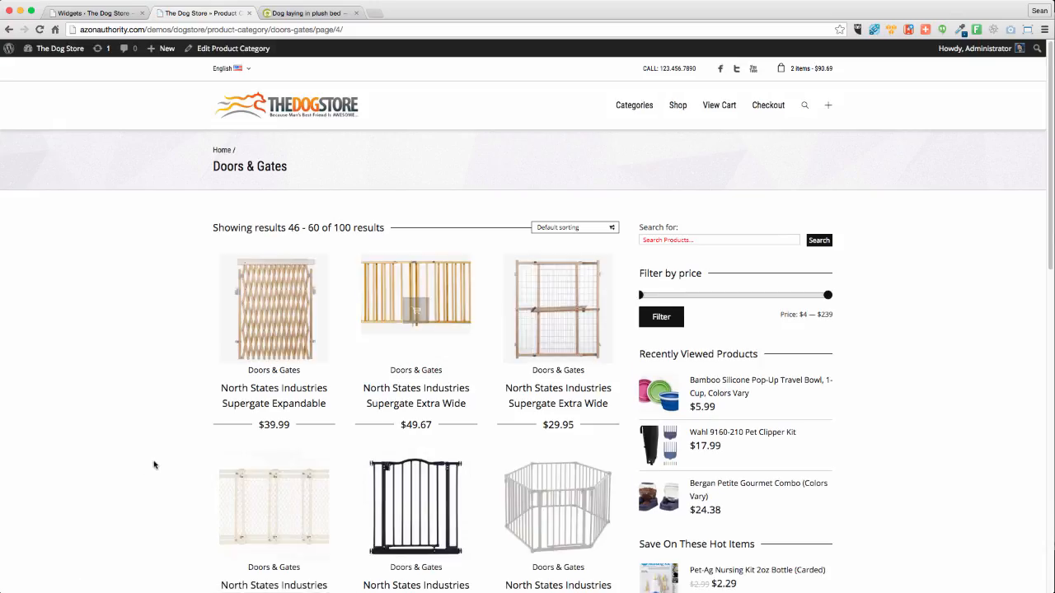
Open the blue Petmate Two Door kennel product and copy its photo, then return to Photoshop
scroll(155, 464, "down", 3)
scroll(154, 464, "down", 7)
scroll(153, 462, "up", 2)
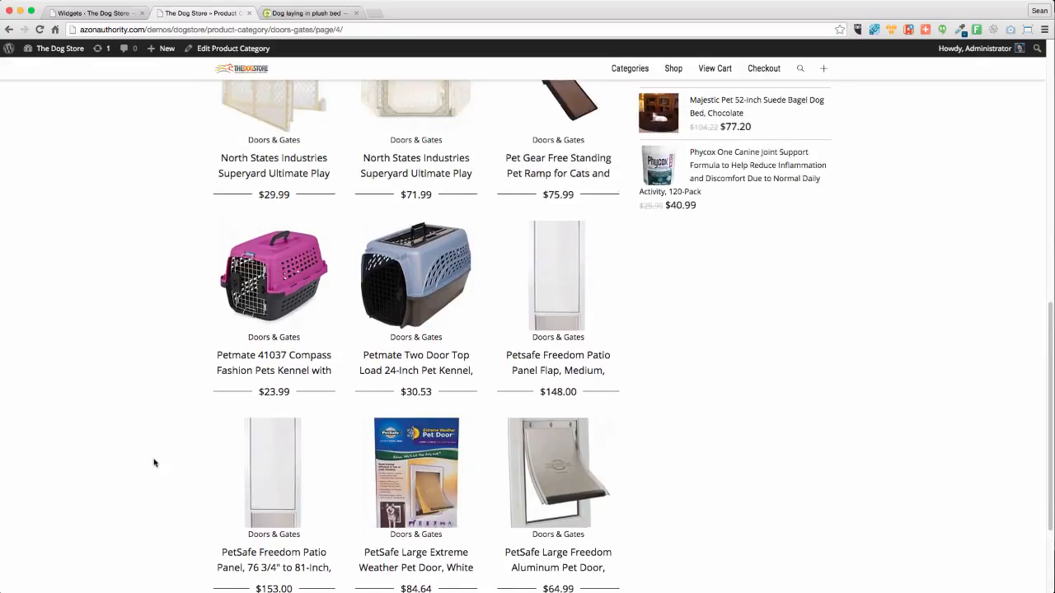
scroll(144, 463, "up", 1)
left_click(416, 379)
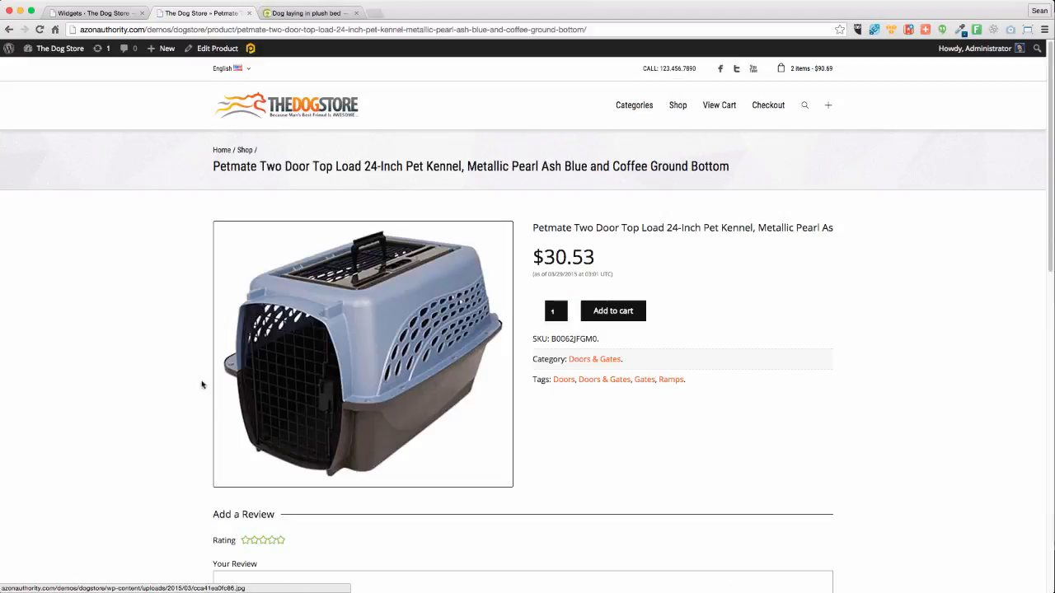
right_click(400, 450)
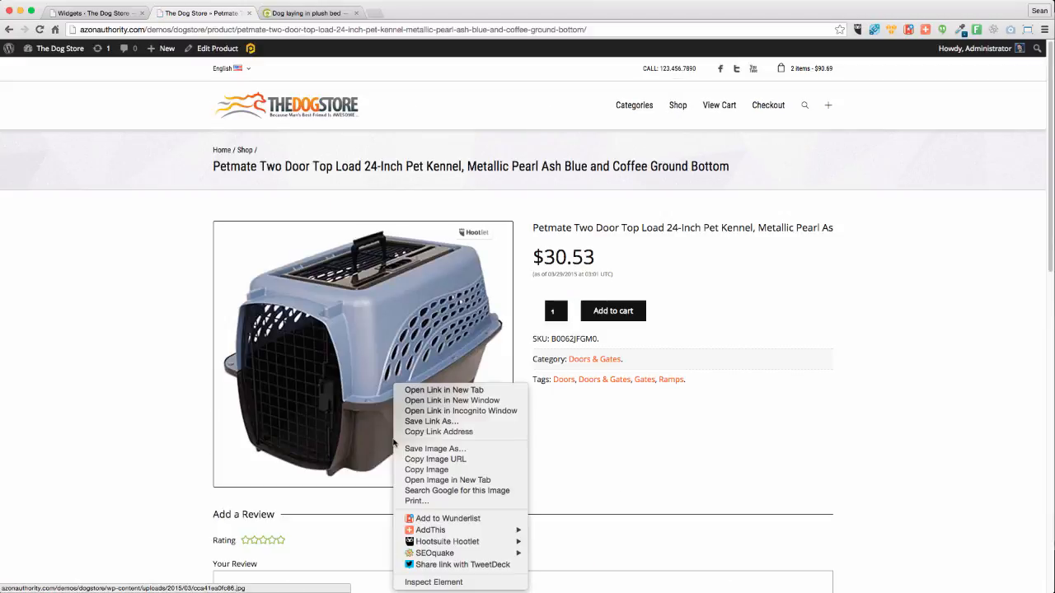
left_click(426, 471)
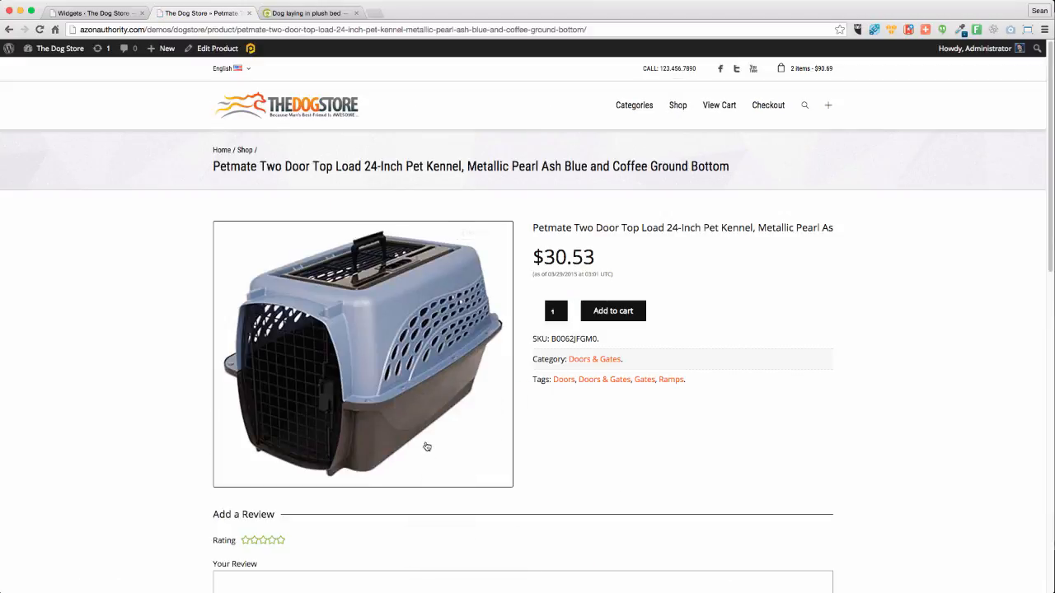
key("ctrl+Up")
left_click(620, 486)
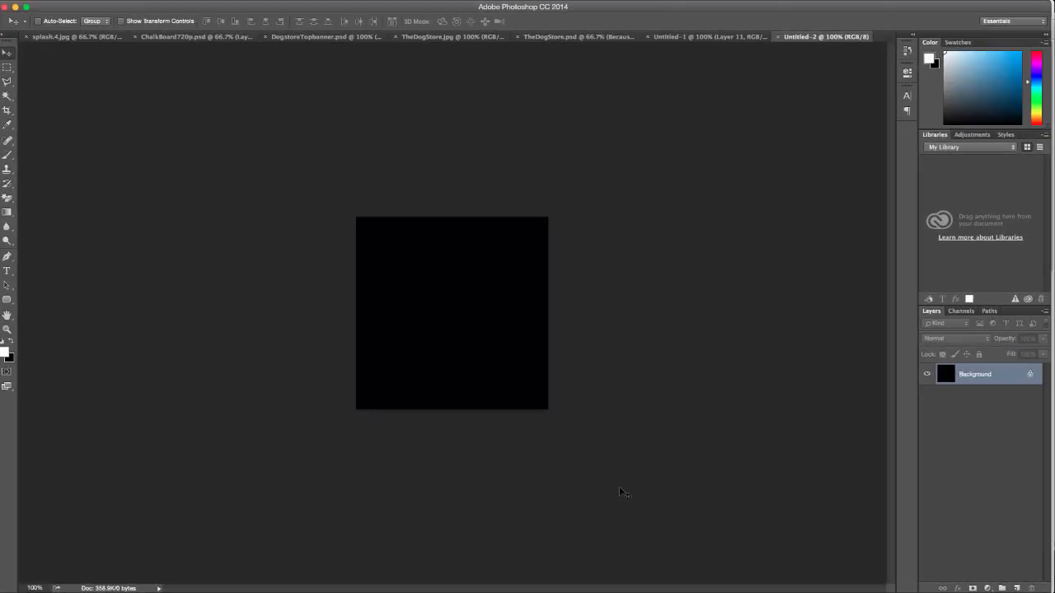
Paste the kennel photo, scale it to about 59%, lower it, and select a band across the top
key("super+v")
key("super+t")
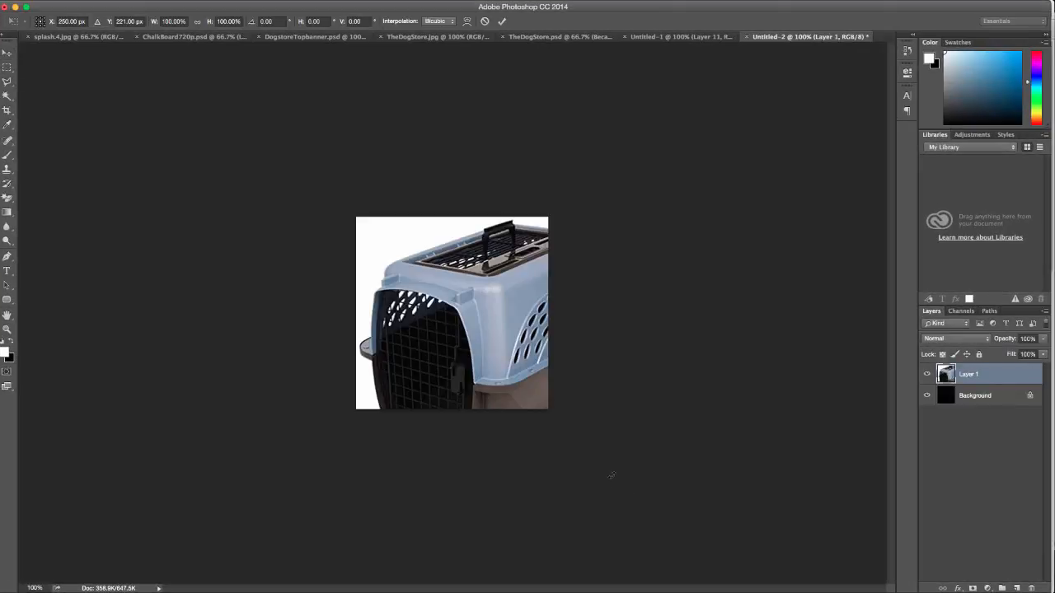
left_click_drag(630, 459, 549, 386)
left_click_drag(491, 329, 489, 361)
key("Return")
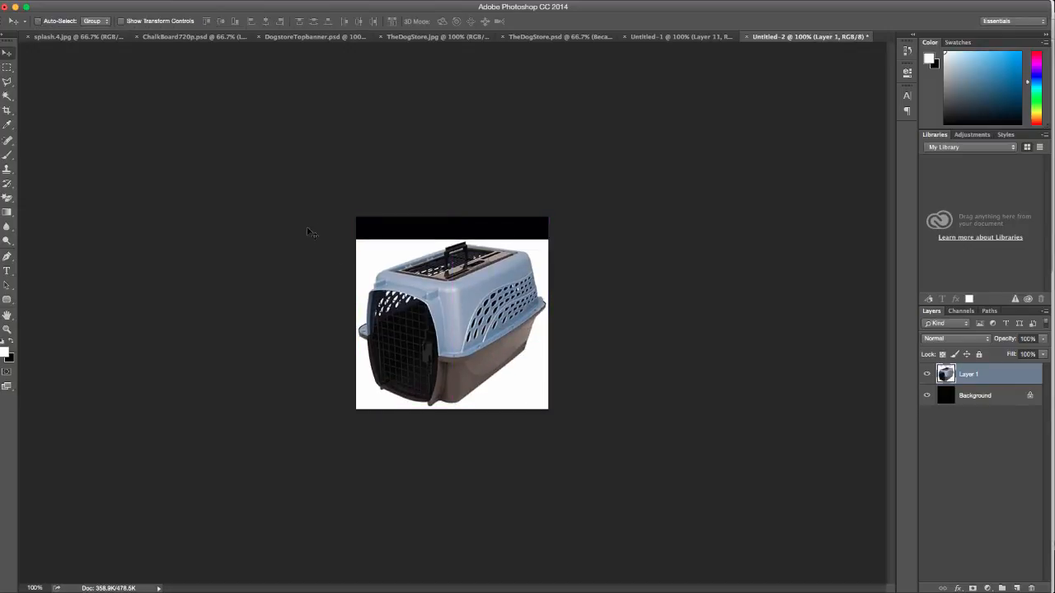
left_click(6, 67)
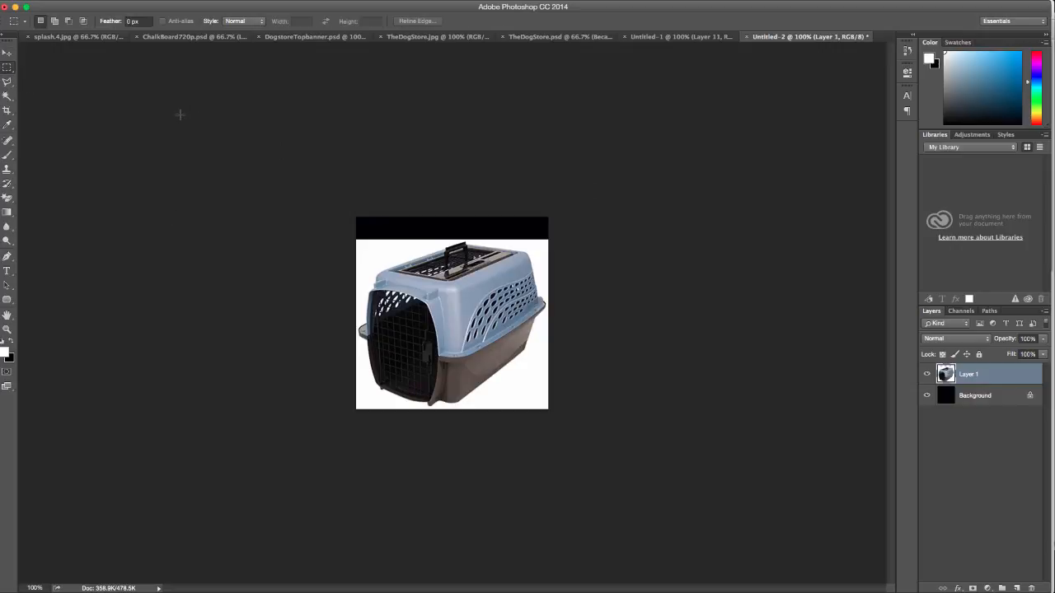
left_click_drag(315, 201, 670, 252)
Fill the top band selection with orange FF6600 on a new layer
left_click(1016, 588)
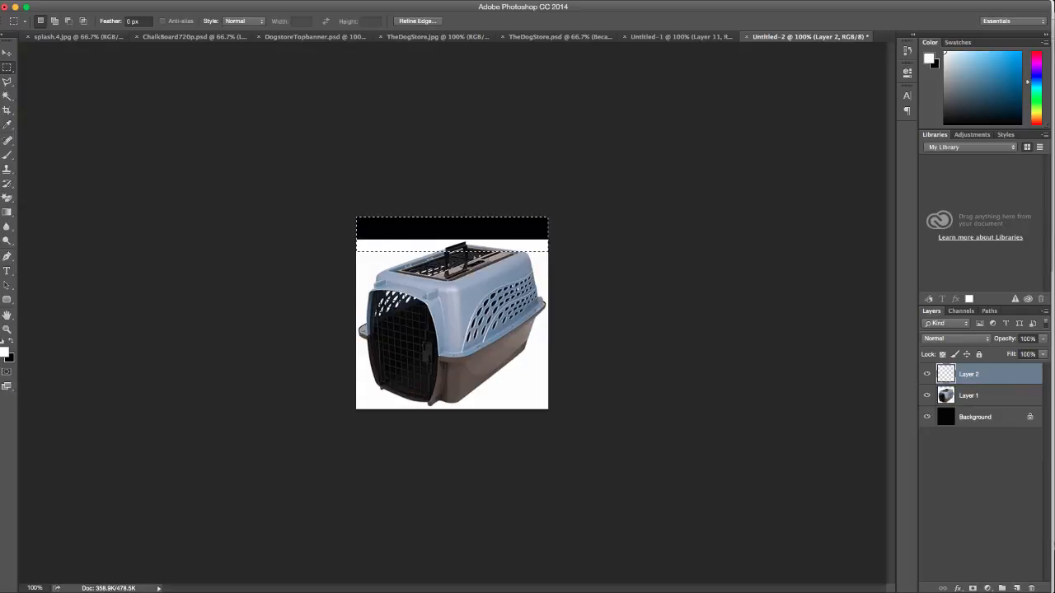
key("shift+BackSpace")
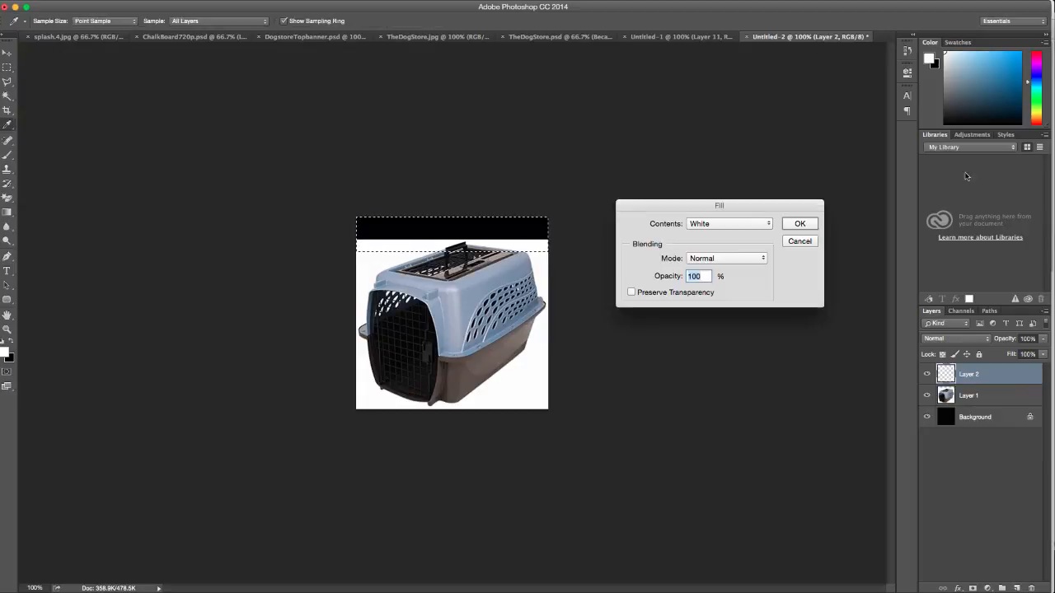
left_click(755, 225)
left_click(704, 151)
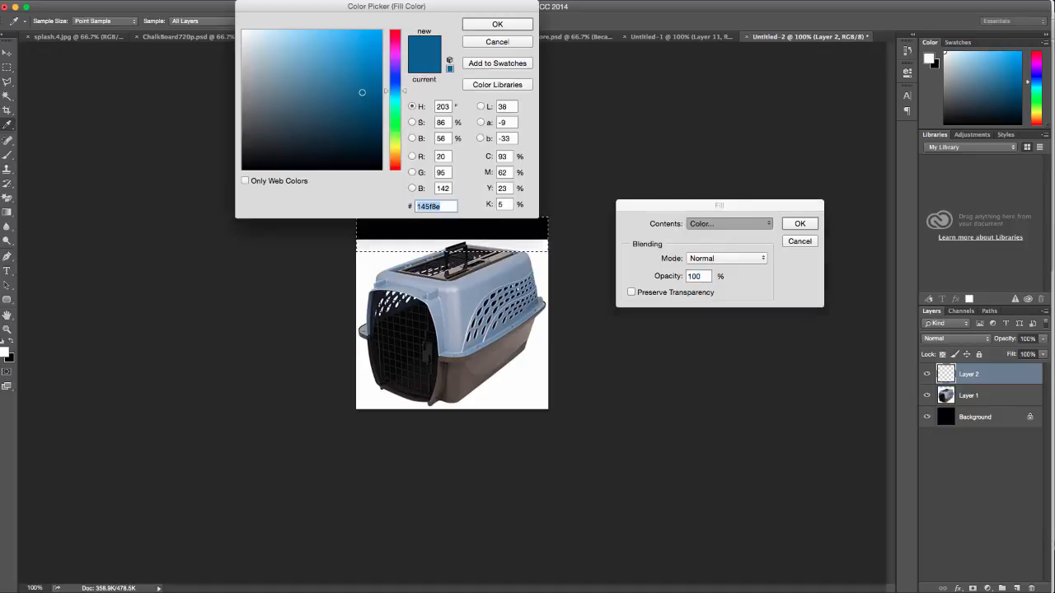
type("ff")
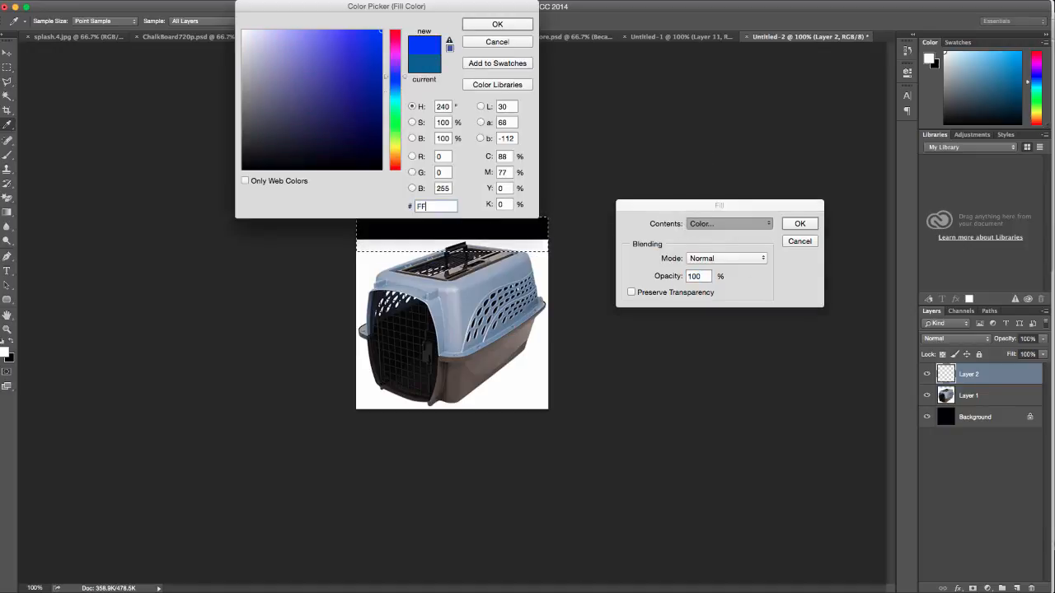
type("6600")
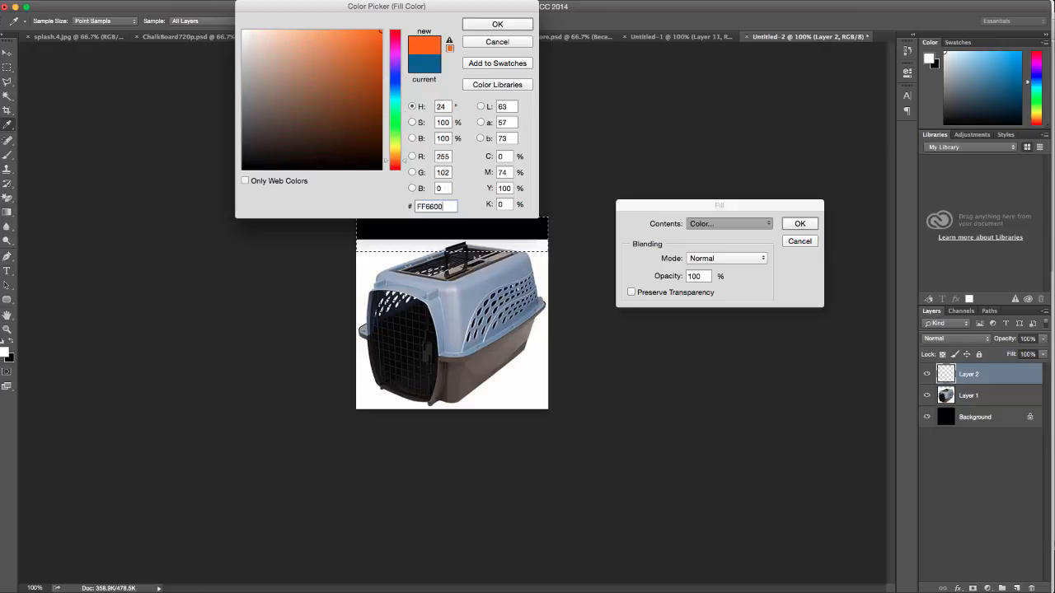
left_click(492, 25)
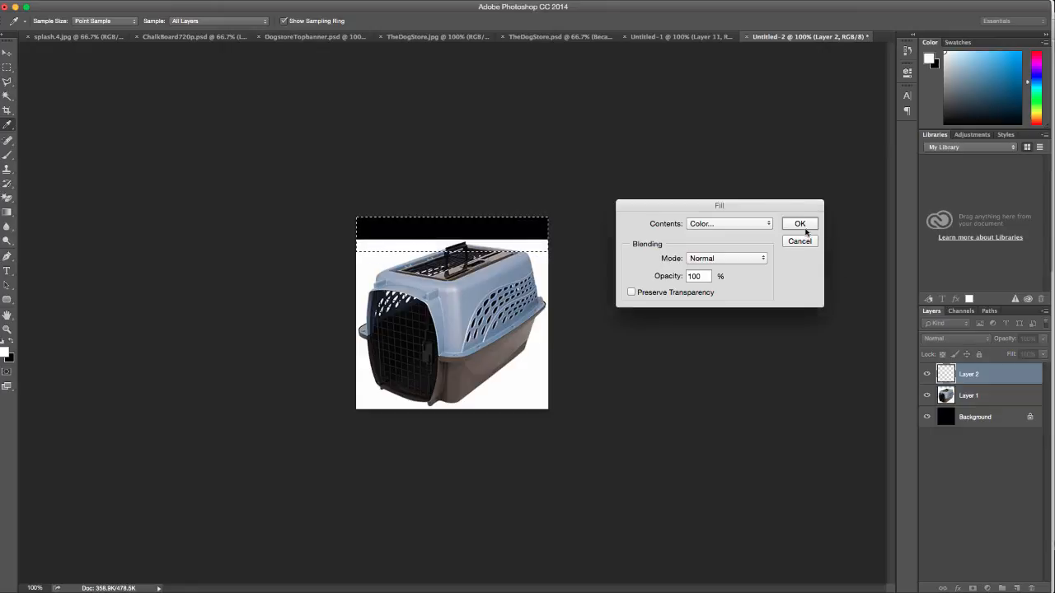
left_click(804, 229)
key("m")
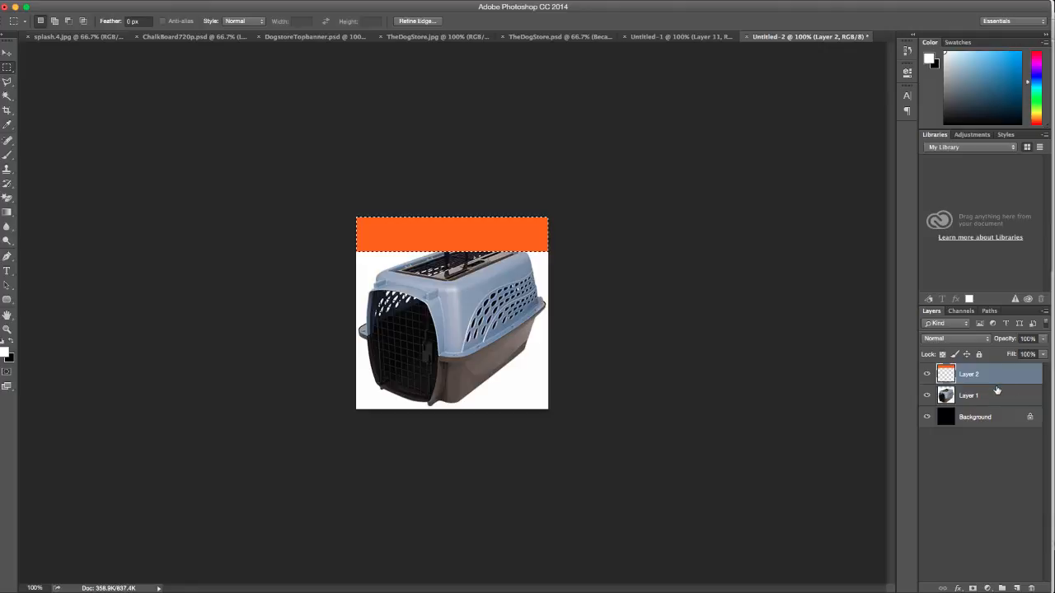
left_click(998, 393)
Deselect, set the type font to Open Sans Bold, and type 'Save 50% on Carries This Weekend Only' on the band
key("super+d")
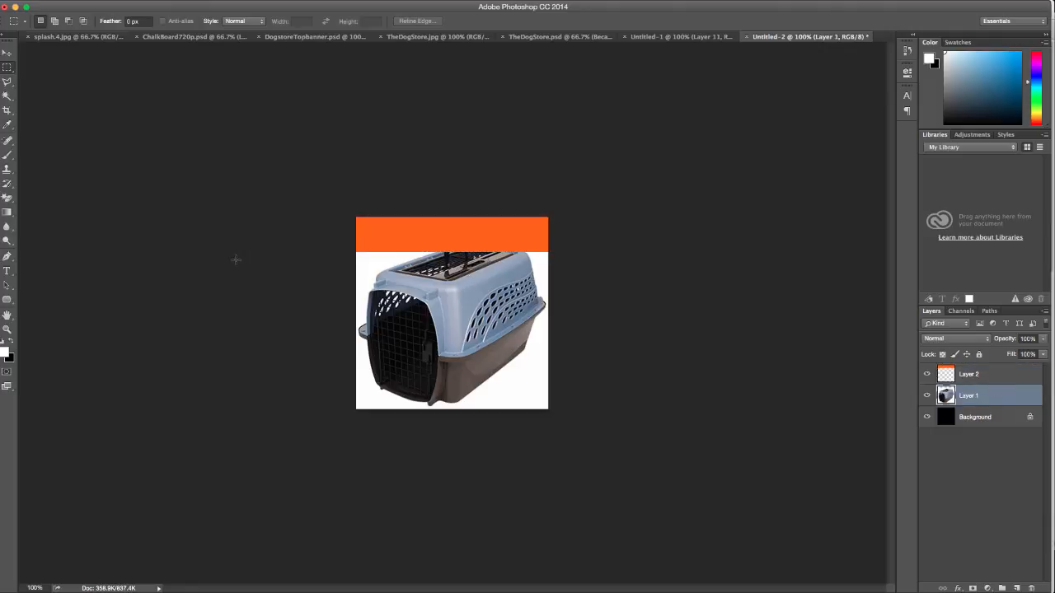
left_click(11, 271)
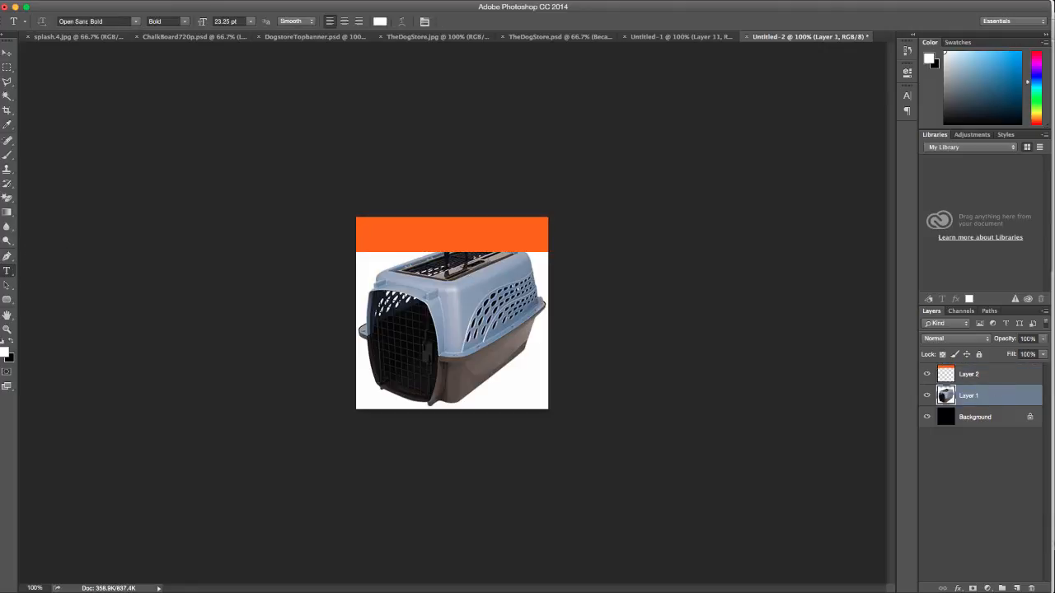
left_click(88, 21)
type("Robot")
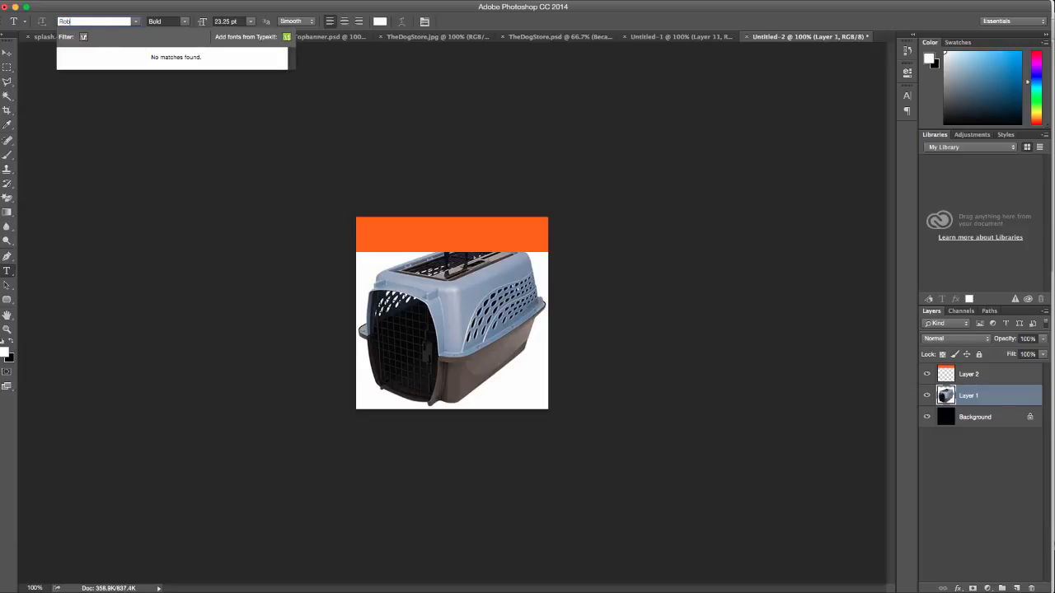
key("BackSpace")
key("BackSpace")
key("BackSpace")
type("O")
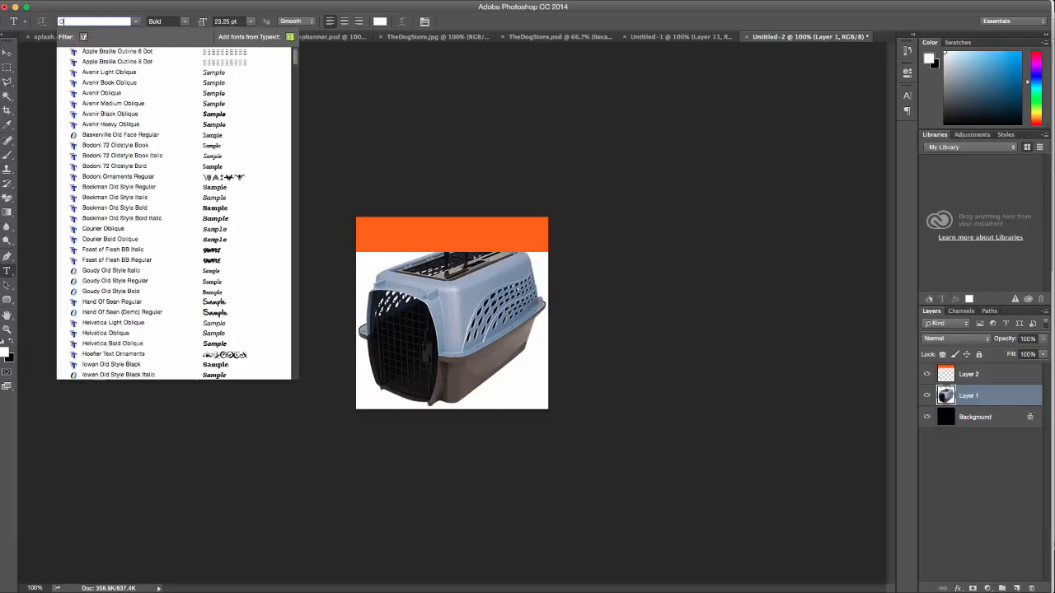
type("pen")
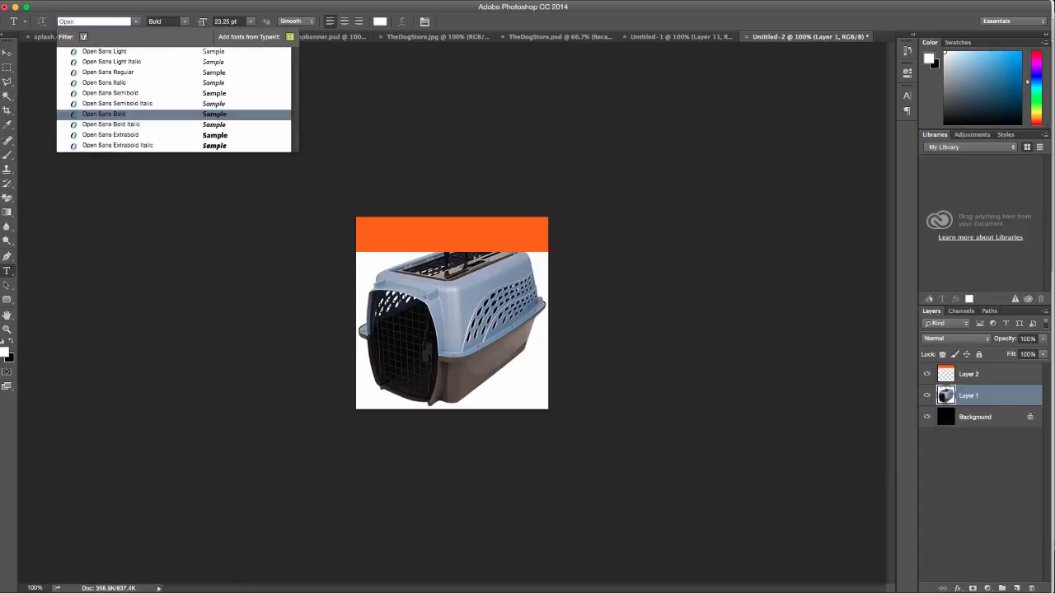
left_click(107, 113)
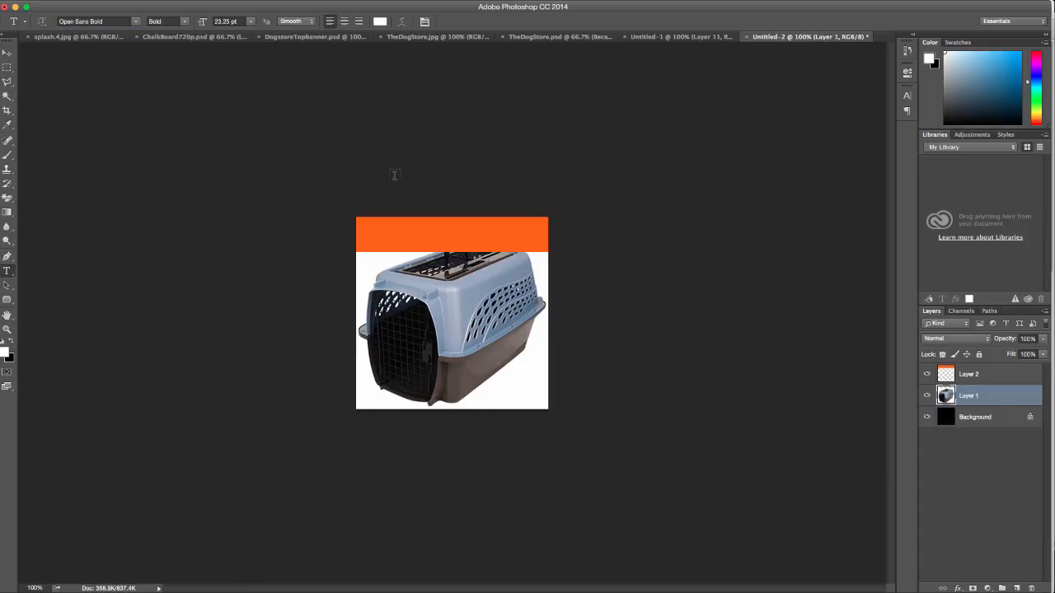
left_click(376, 234)
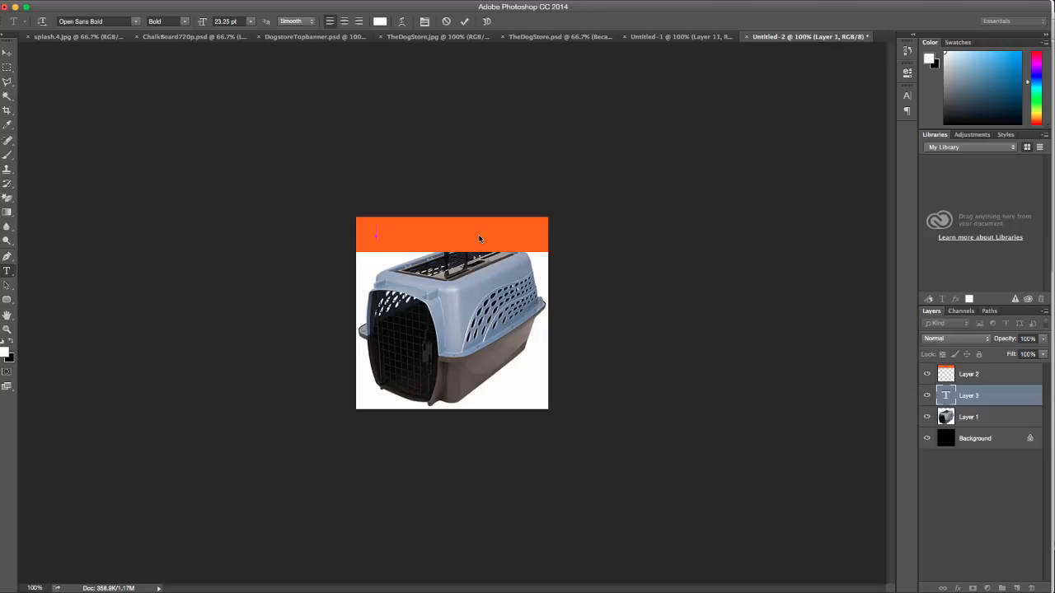
type("Tr")
type("Carriers")
Move the headline layer above the orange band and break the sentence onto two lines
left_click(7, 52)
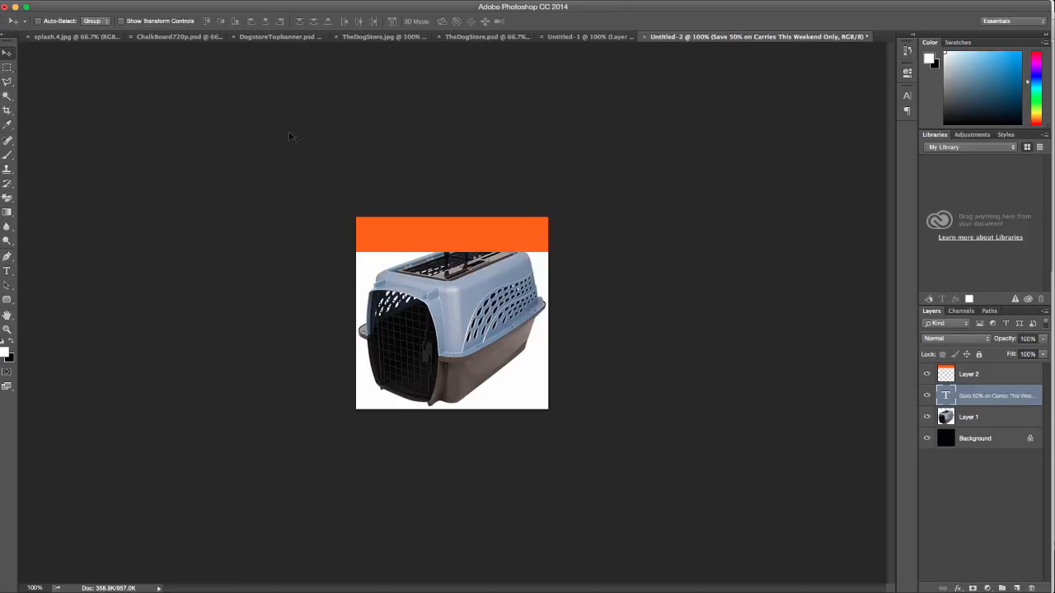
left_click_drag(938, 385, 974, 367)
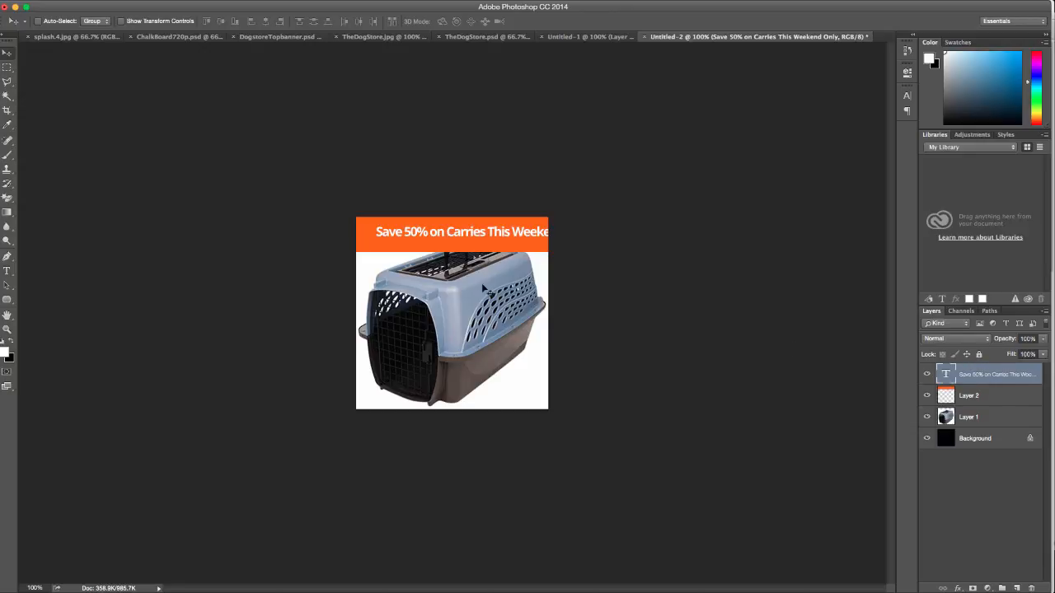
left_click(9, 271)
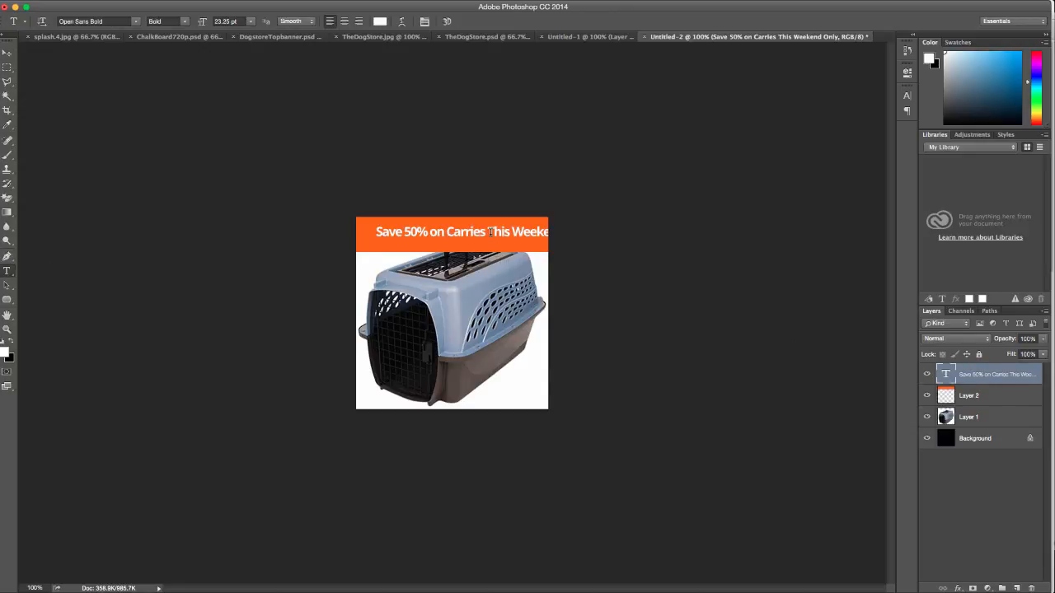
left_click(490, 232)
key("BackSpace")
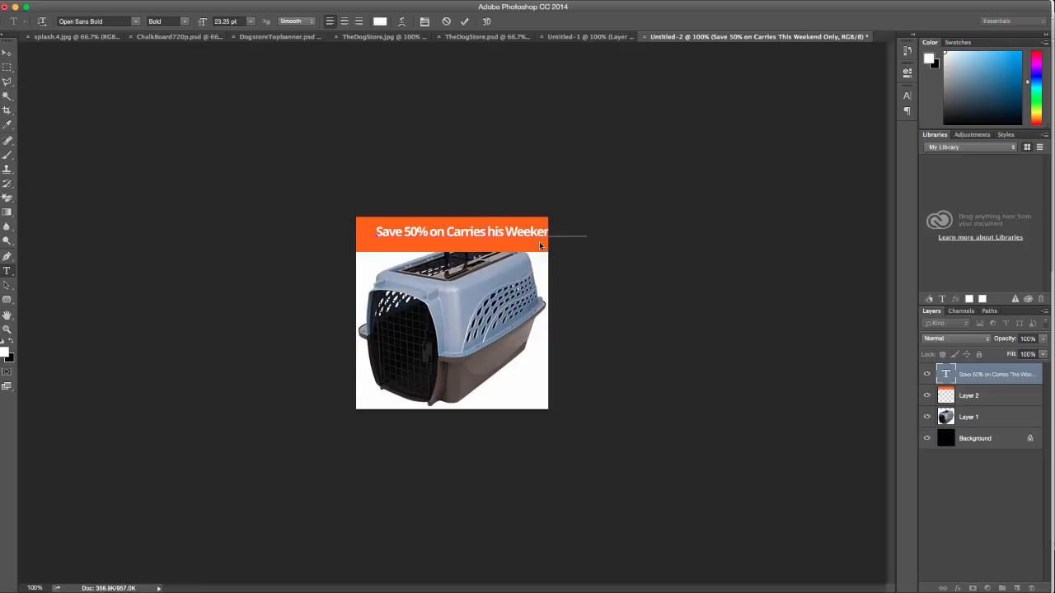
key("Return")
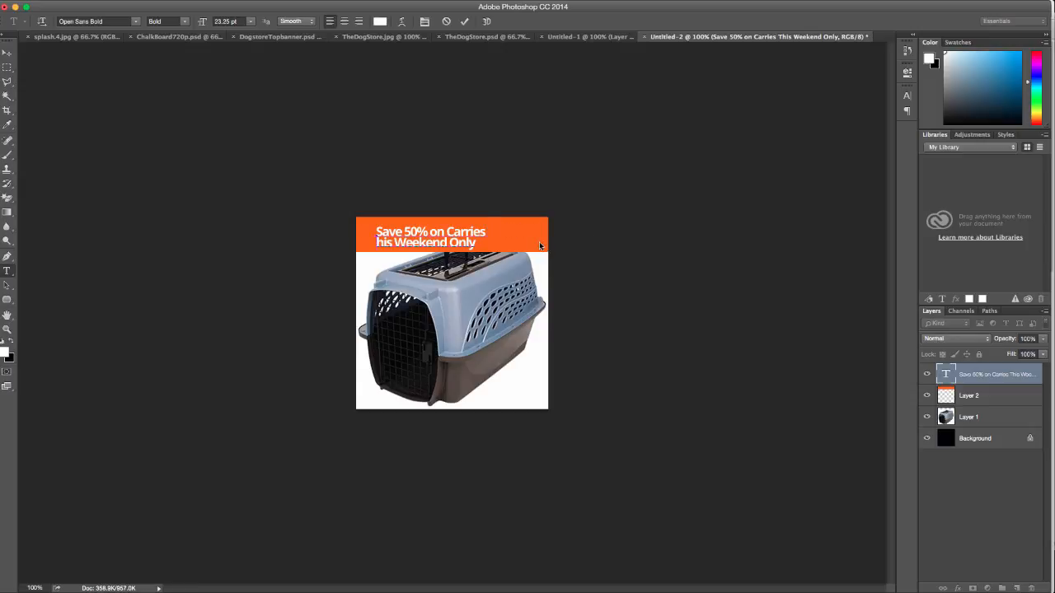
type("T")
left_click(7, 53)
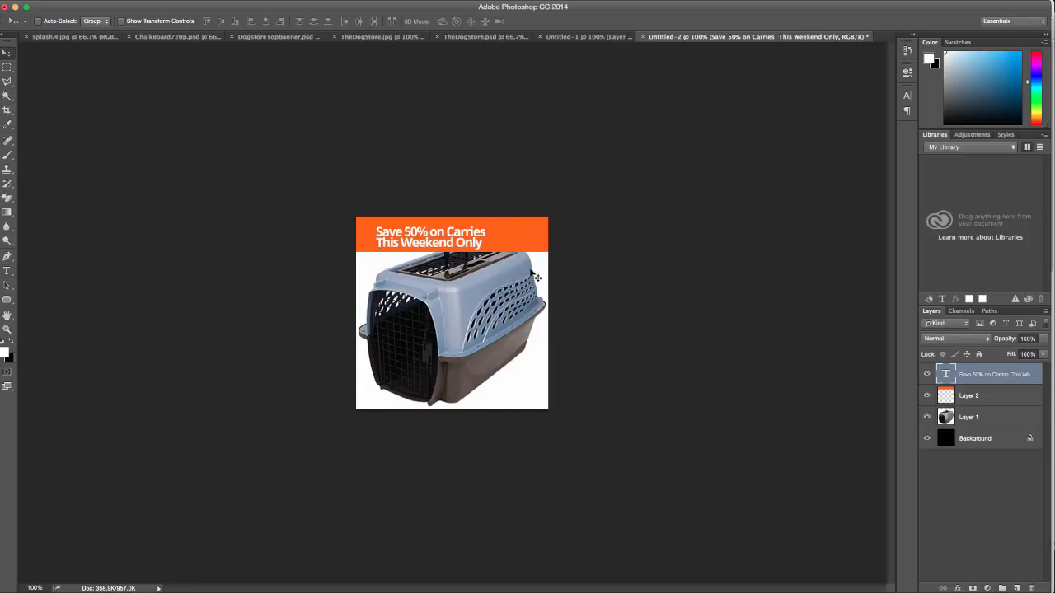
Move the headline up and left and enlarge it to about 164% across the banner
left_click_drag(434, 232, 545, 262)
key("super+t")
key("Return")
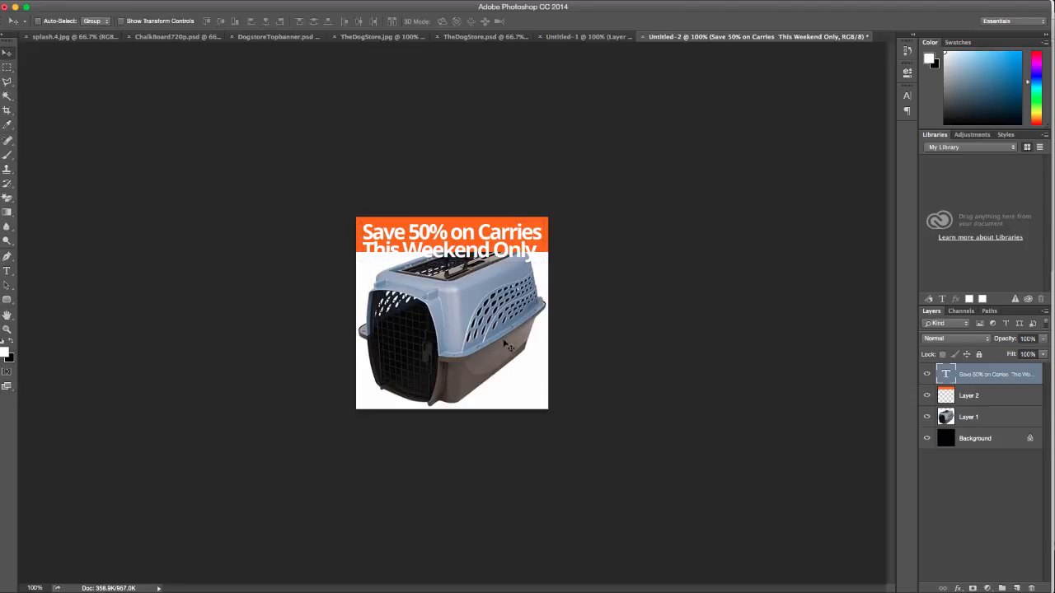
Select the carrier photo layer, nudge it down, and cancel a trial resize
right_click(476, 329)
left_click(484, 333)
left_click_drag(478, 314, 477, 333)
key("super+t")
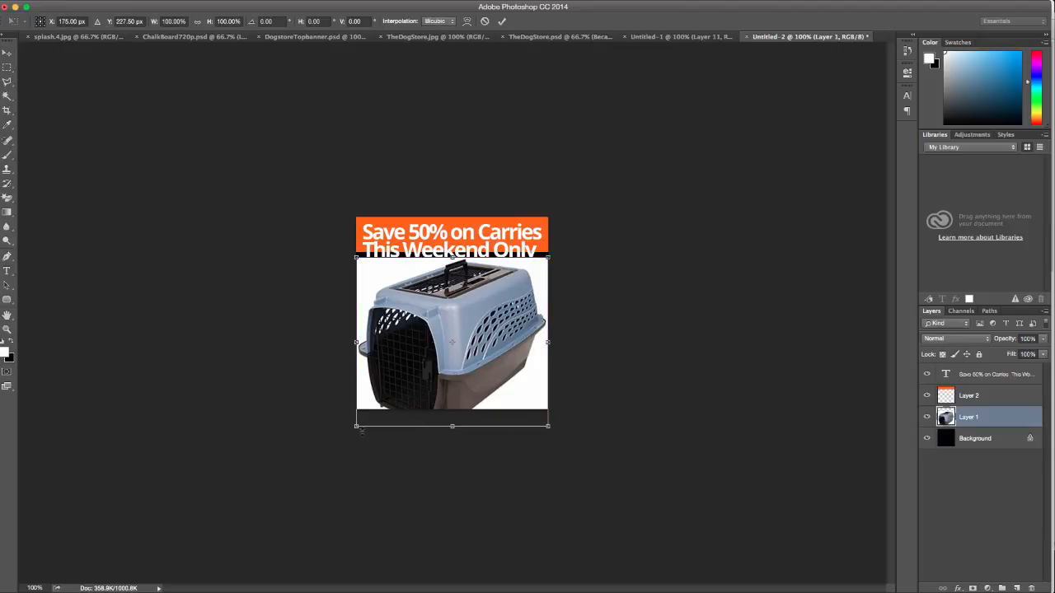
left_click_drag(358, 427, 373, 412)
key("super+z")
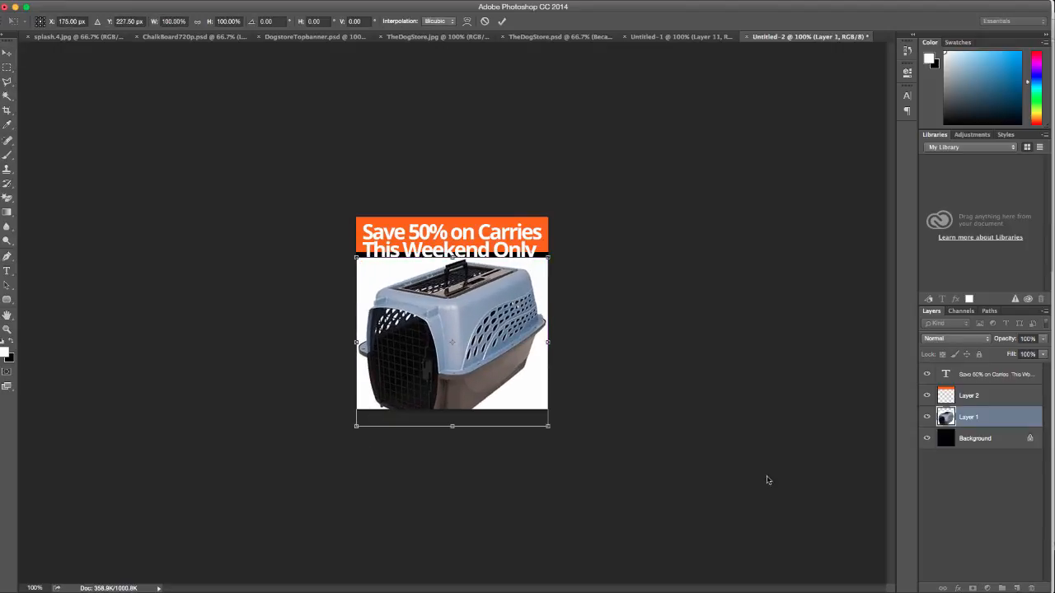
key("Escape")
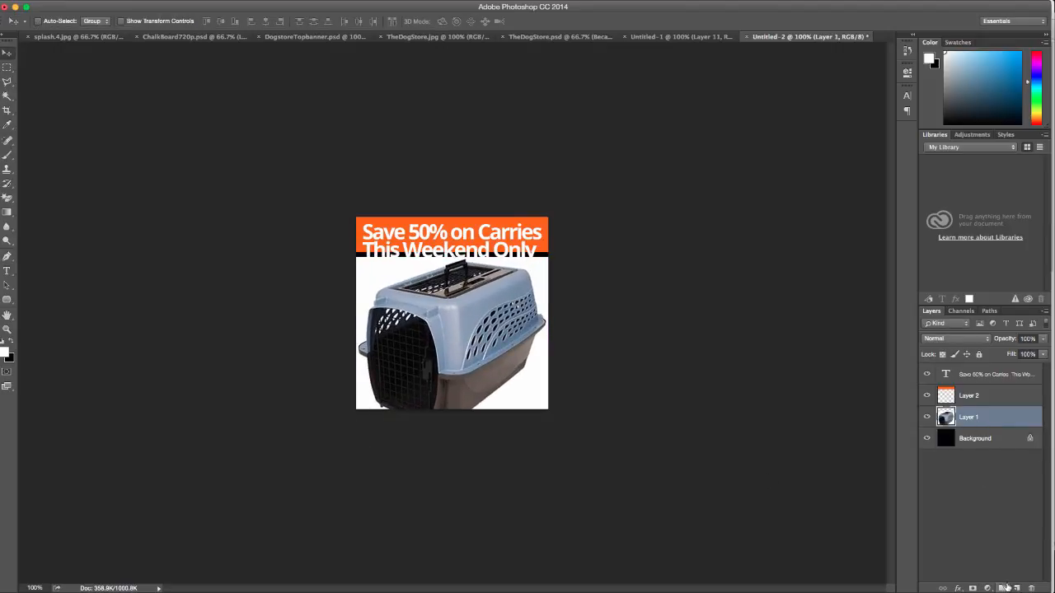
Add a new layer below the carrier photo and fill it with white
left_click(1016, 587)
left_click_drag(985, 421, 981, 450)
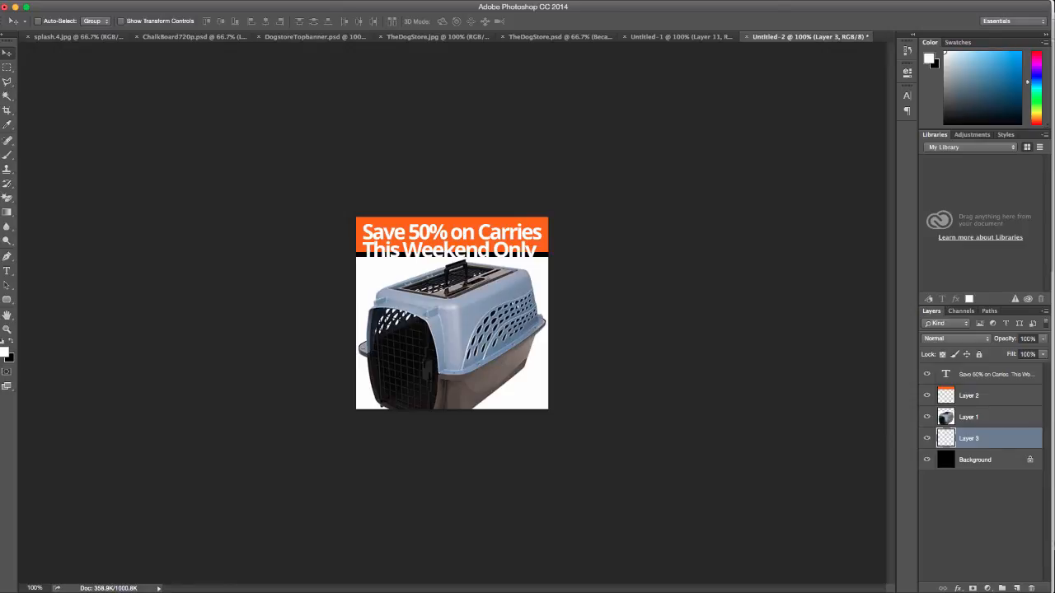
key("shift+BackSpace")
left_click(730, 226)
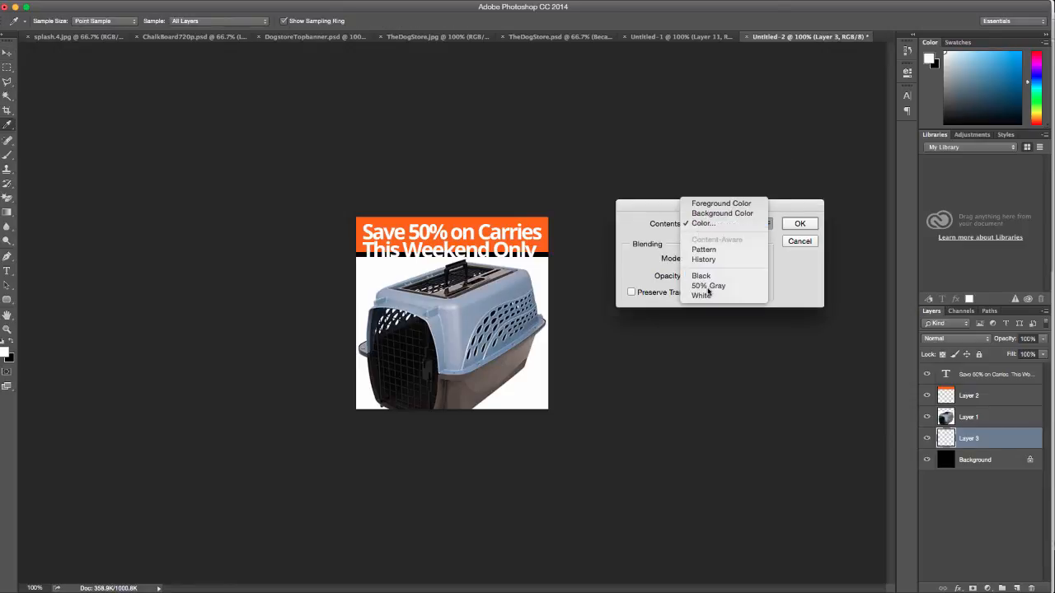
left_click(702, 295)
left_click(800, 223)
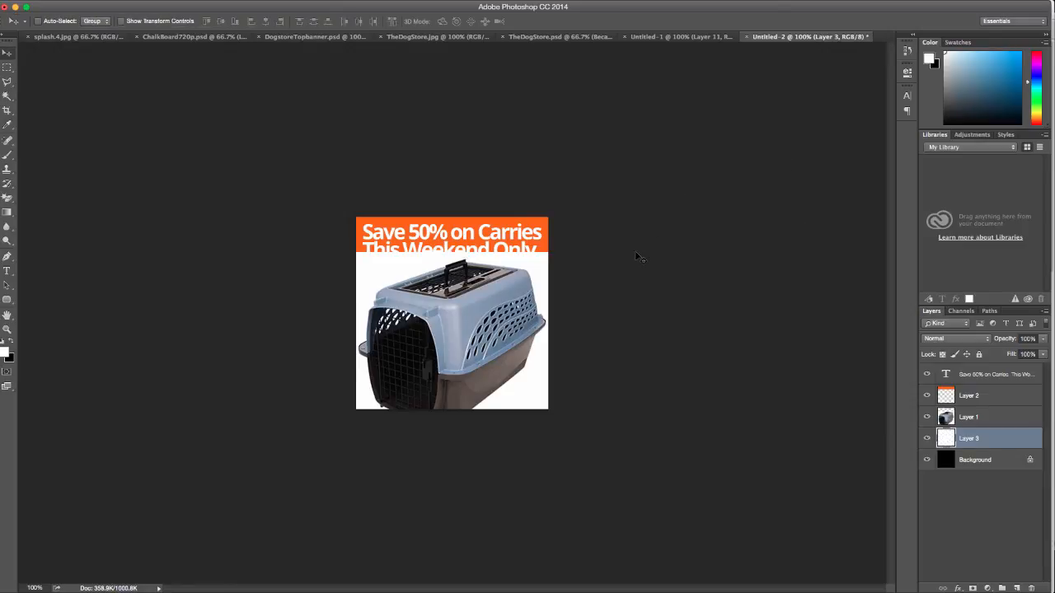
Move the carrier photo up 32 px, shrink it to about 86%, and shift it 25 px right
left_click(969, 418)
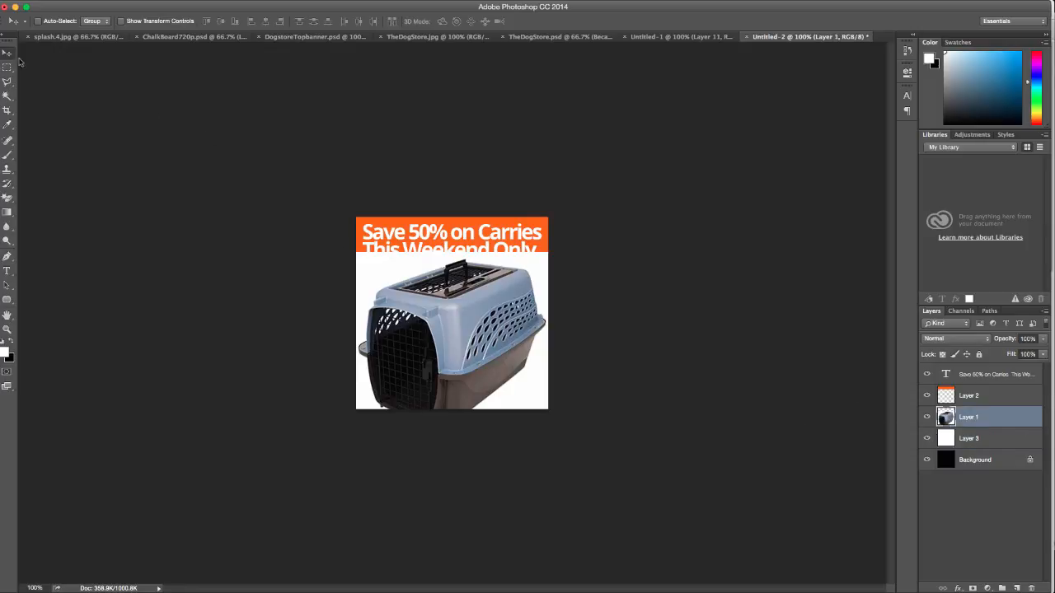
left_click_drag(403, 338, 403, 312)
key("ctrl+t")
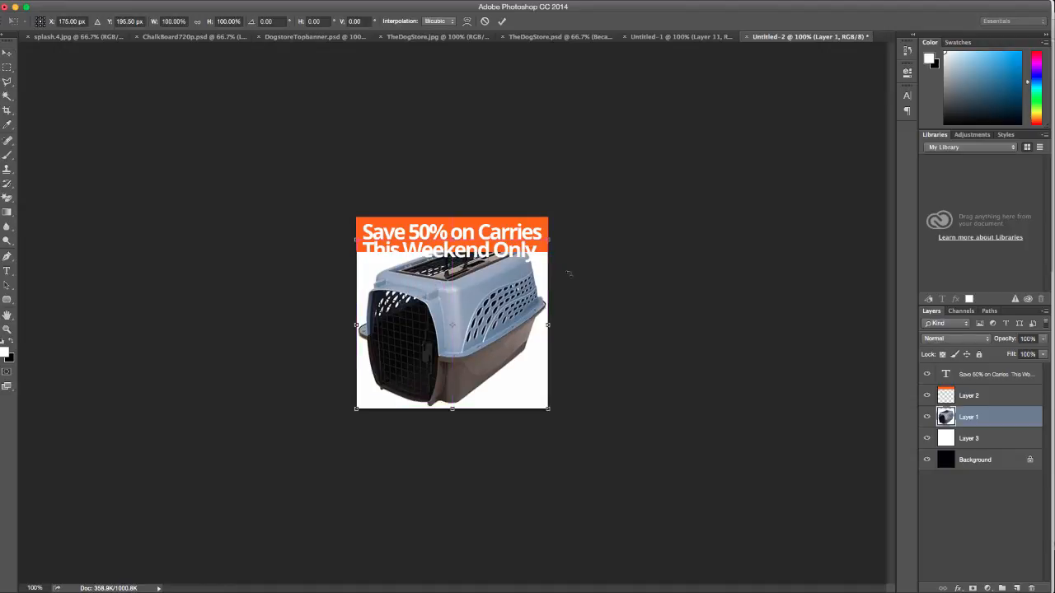
left_click_drag(551, 240, 522, 265)
left_click_drag(445, 330, 464, 329)
key("Return")
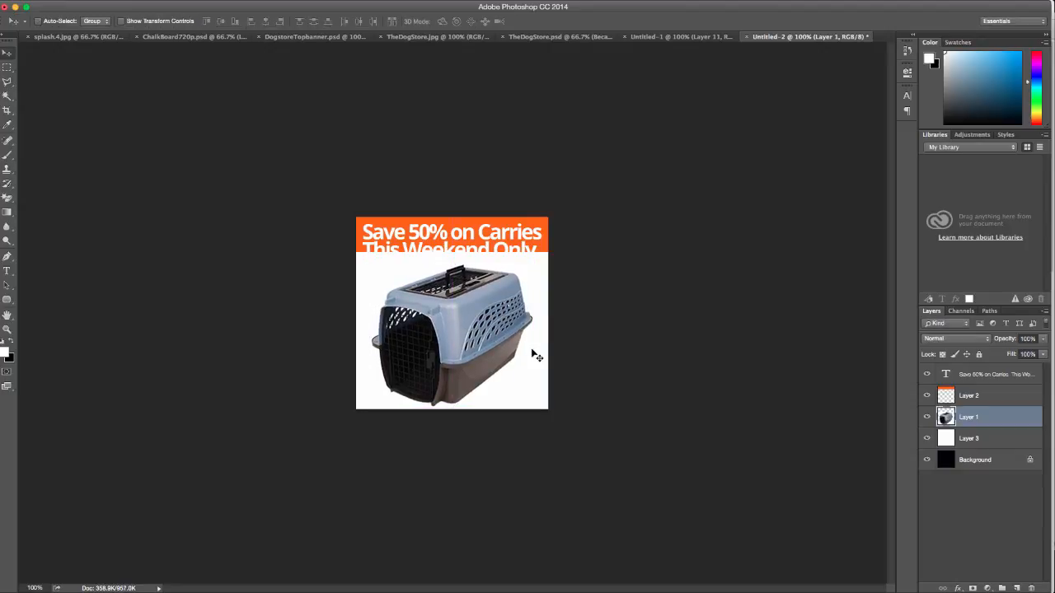
Stretch the orange banner layer taller so it covers both headline lines
left_click(969, 396)
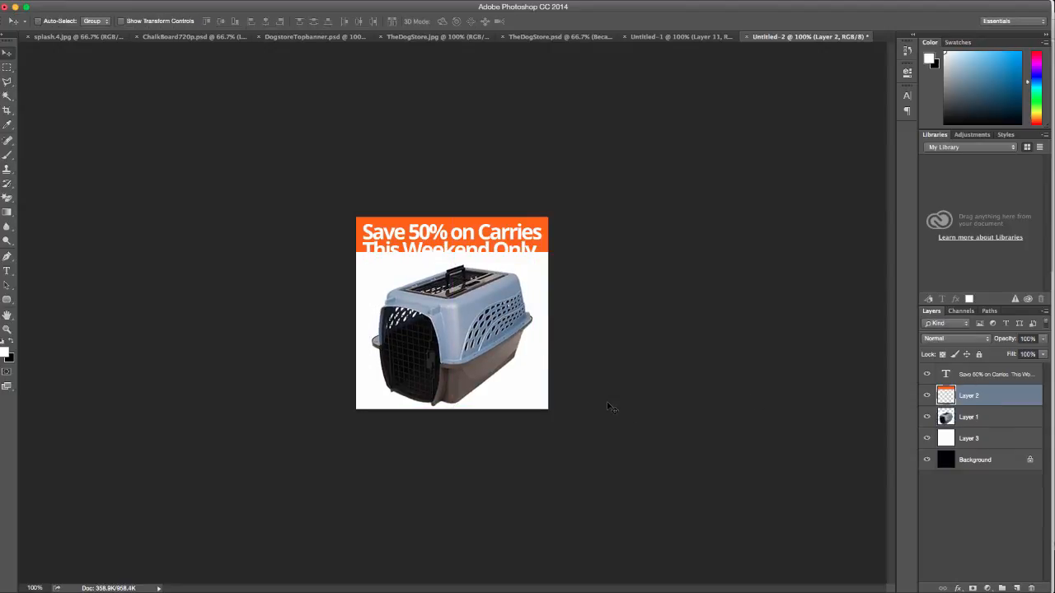
key("super+t")
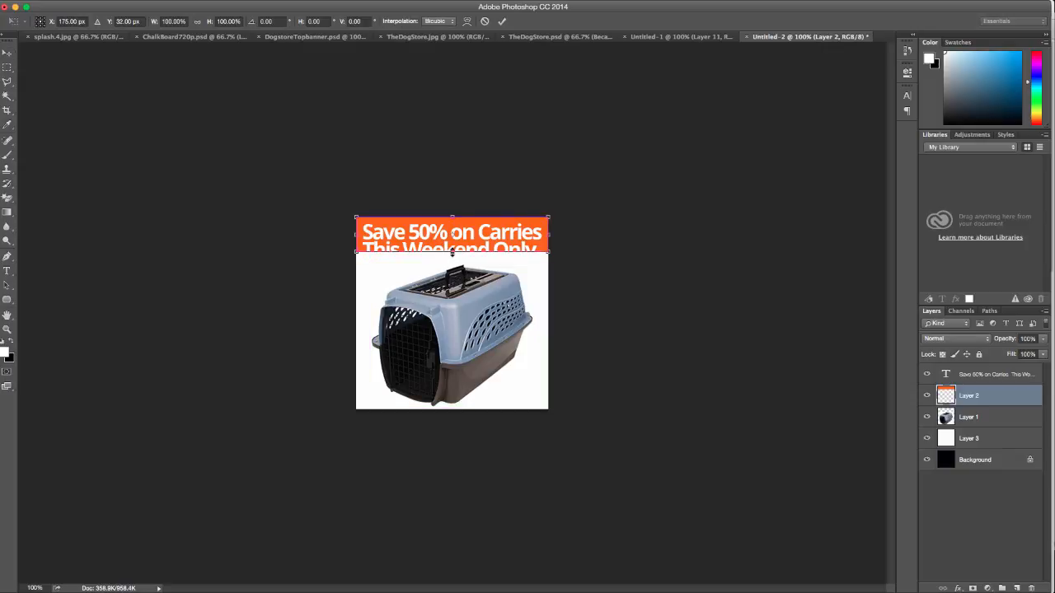
left_click_drag(452, 253, 453, 267)
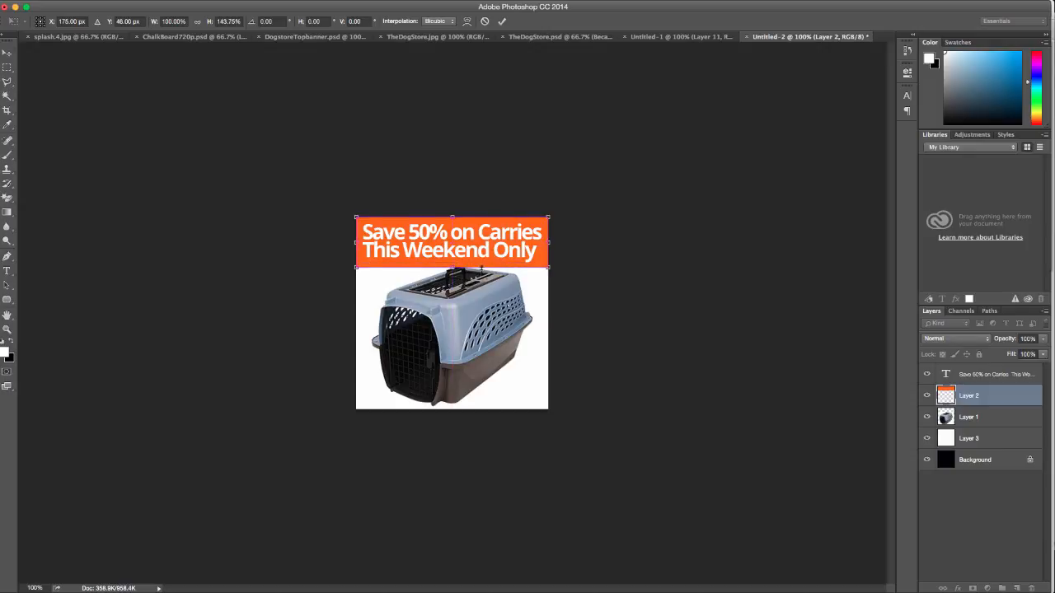
key("Return")
Shrink the carrier photo to about 95%, then select the whole canvas on the white layer
right_click(462, 315)
left_click(482, 318)
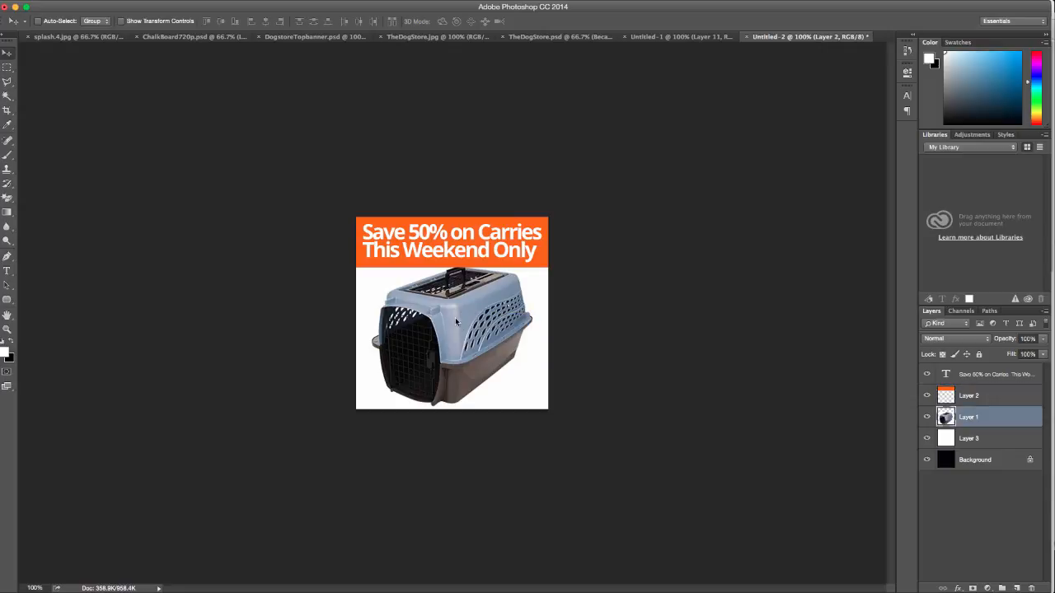
key("ctrl+t")
left_click_drag(534, 263, 524, 272)
key("Return")
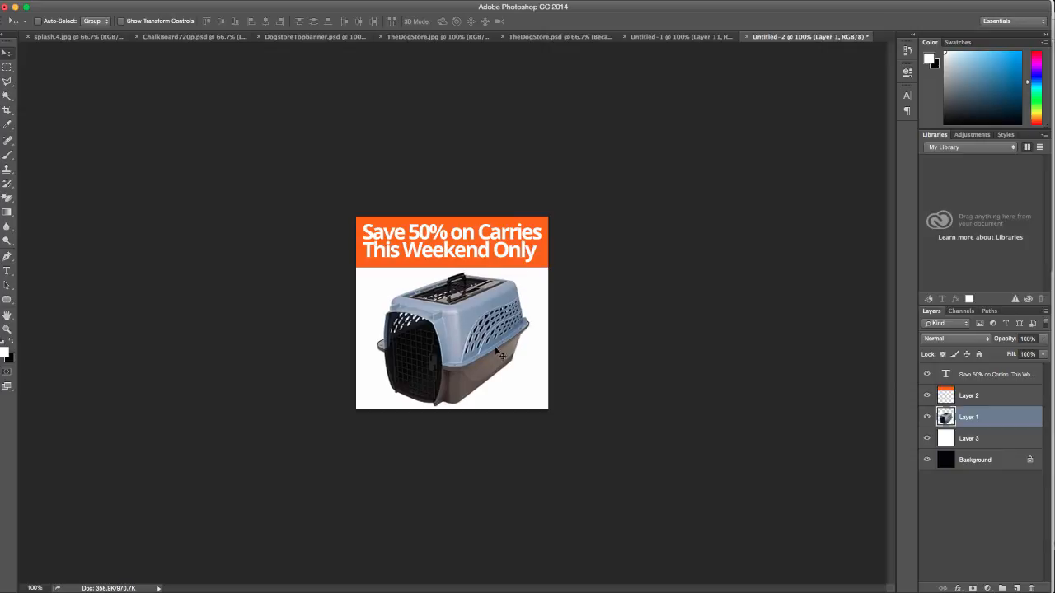
left_click(969, 438)
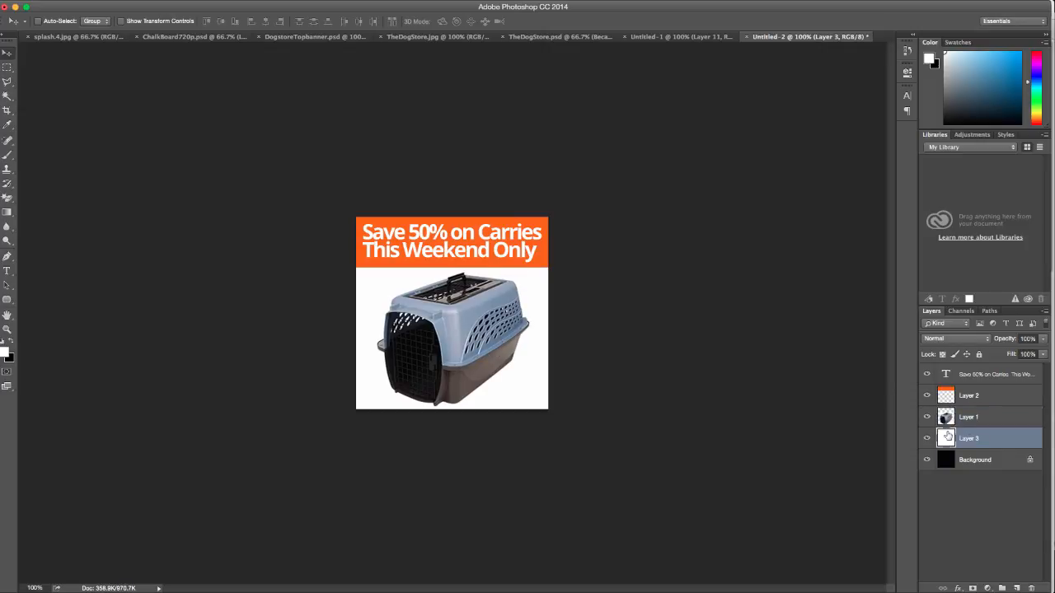
key("super+a")
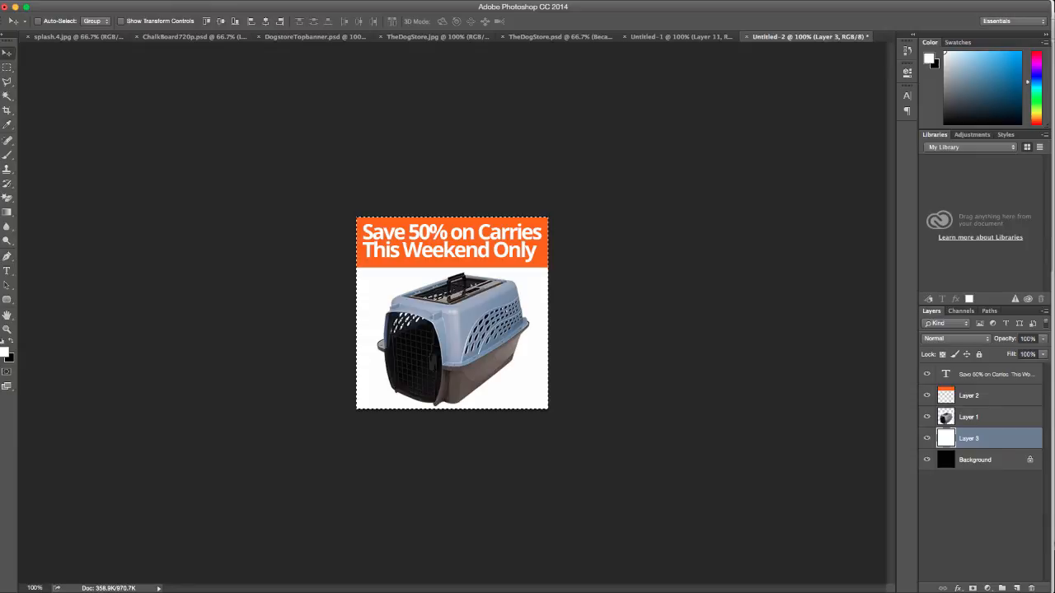
Try filling the white layer with orange ff6600, then cancel and keep it white
key("shift+BackSpace")
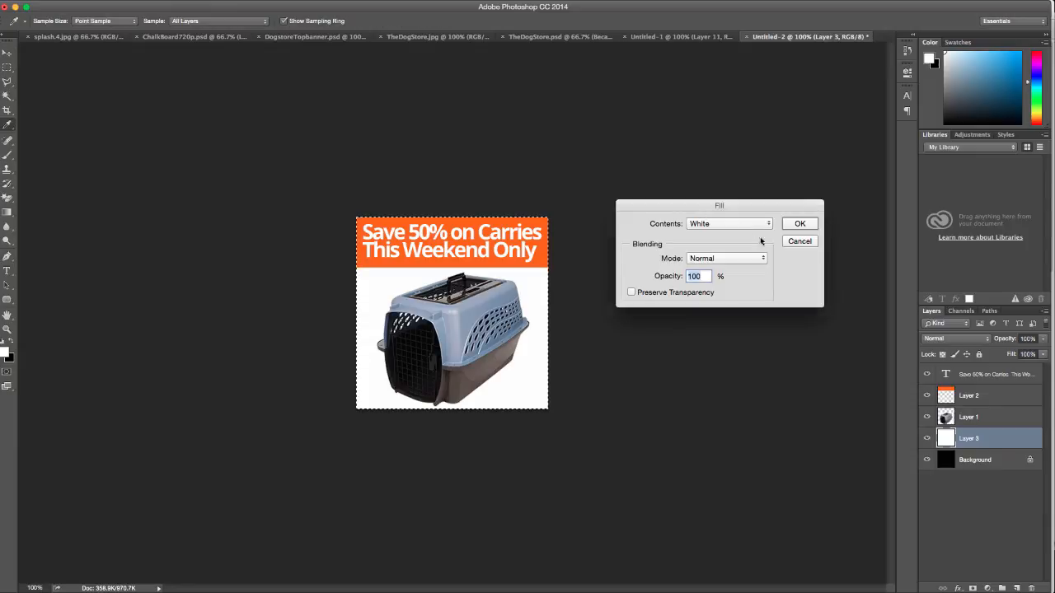
left_click(727, 224)
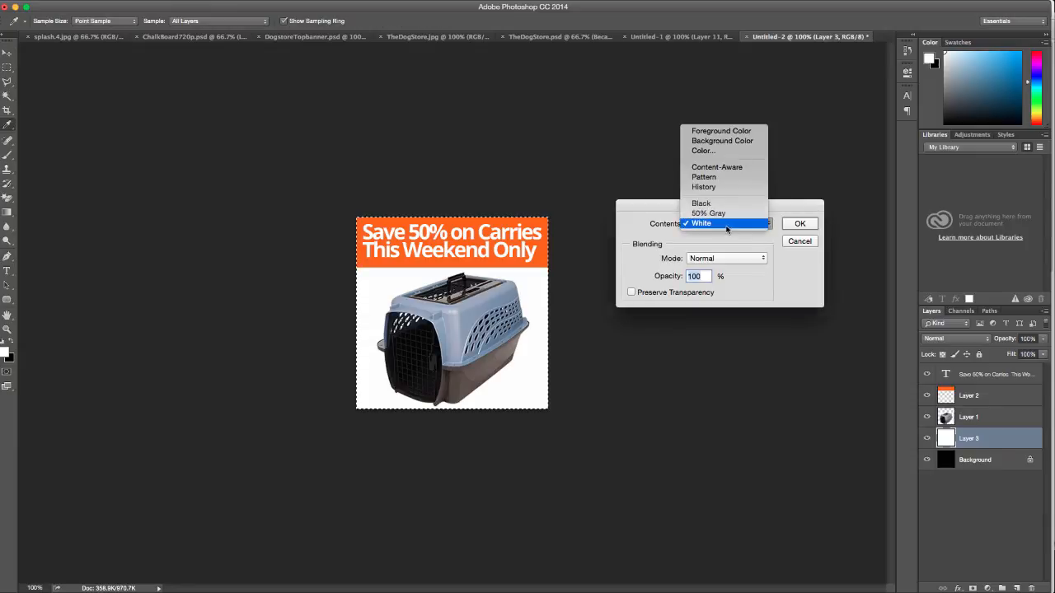
left_click(702, 150)
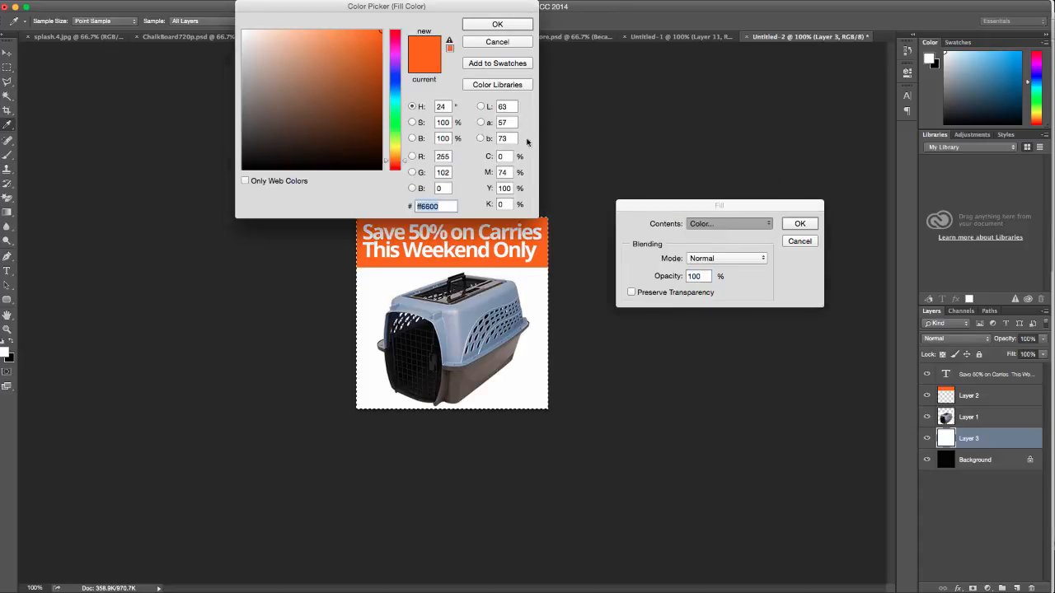
left_click(506, 29)
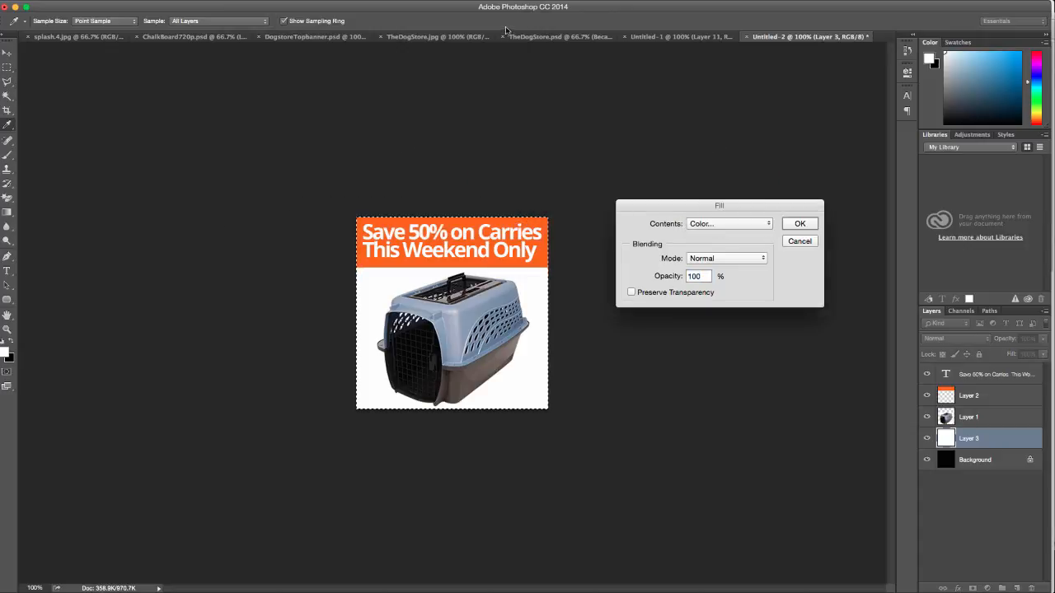
left_click(793, 242)
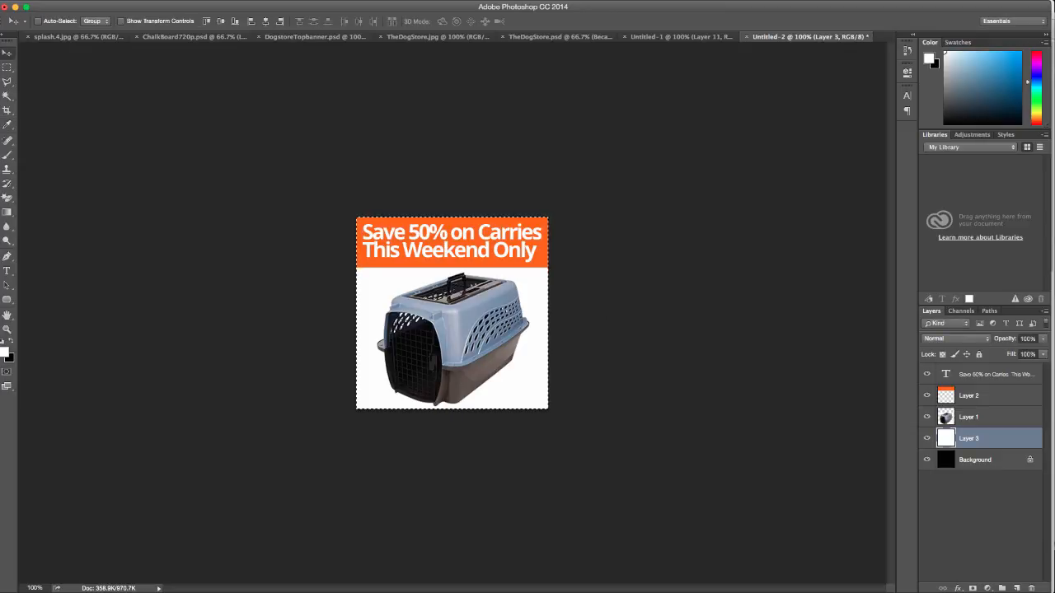
Apply a 1 px stroke around the canvas, deselect, and select the orange banner layer
key("i")
mouse_move(543, 196)
left_mouse_down()
mouse_move(711, 119)
mouse_move(663, 118)
left_mouse_up()
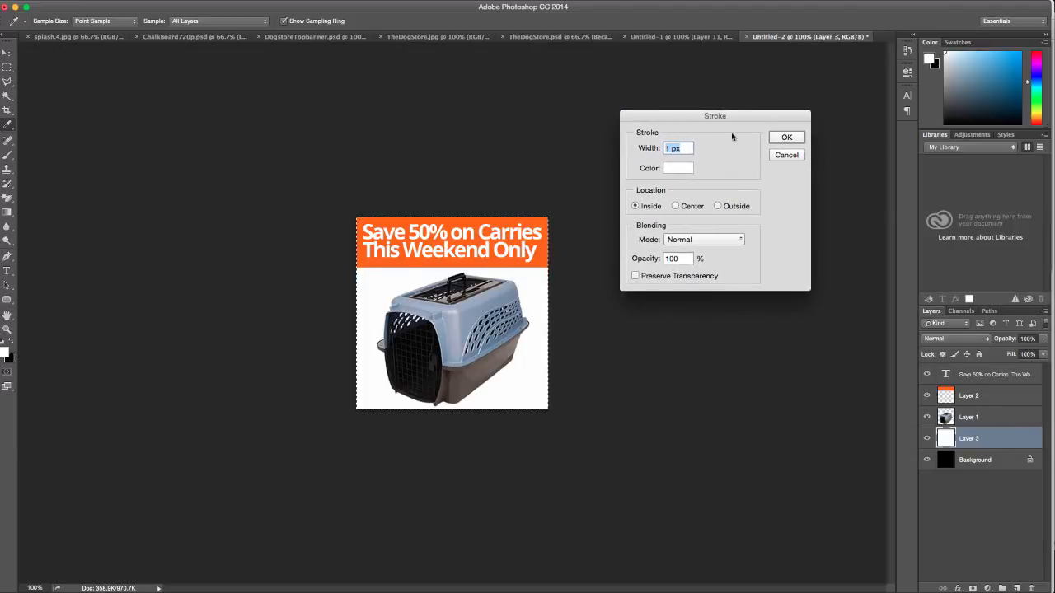
left_click(786, 138)
key("v")
key("super+d")
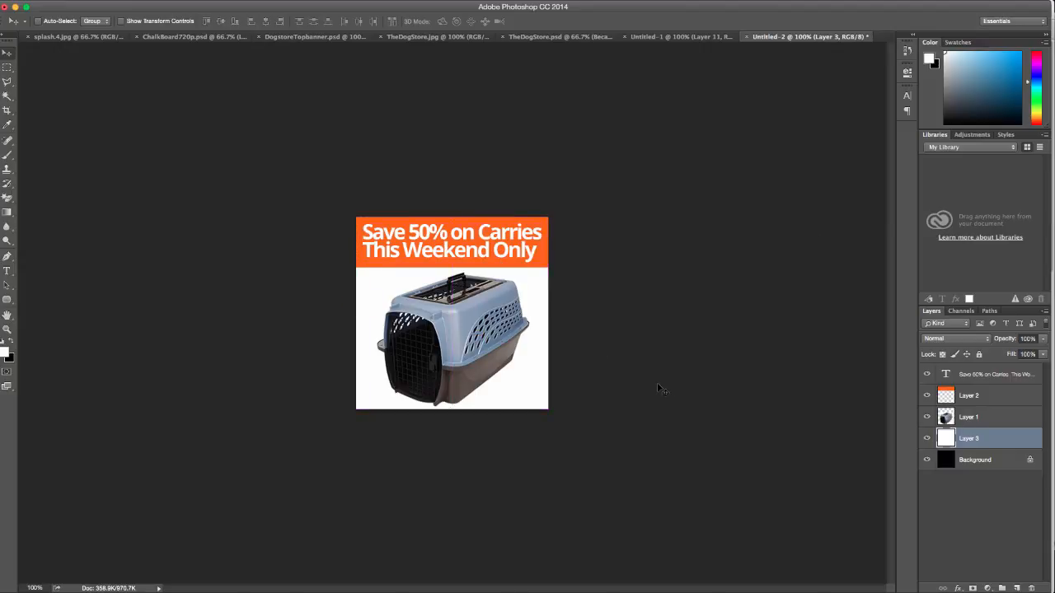
left_click(972, 416)
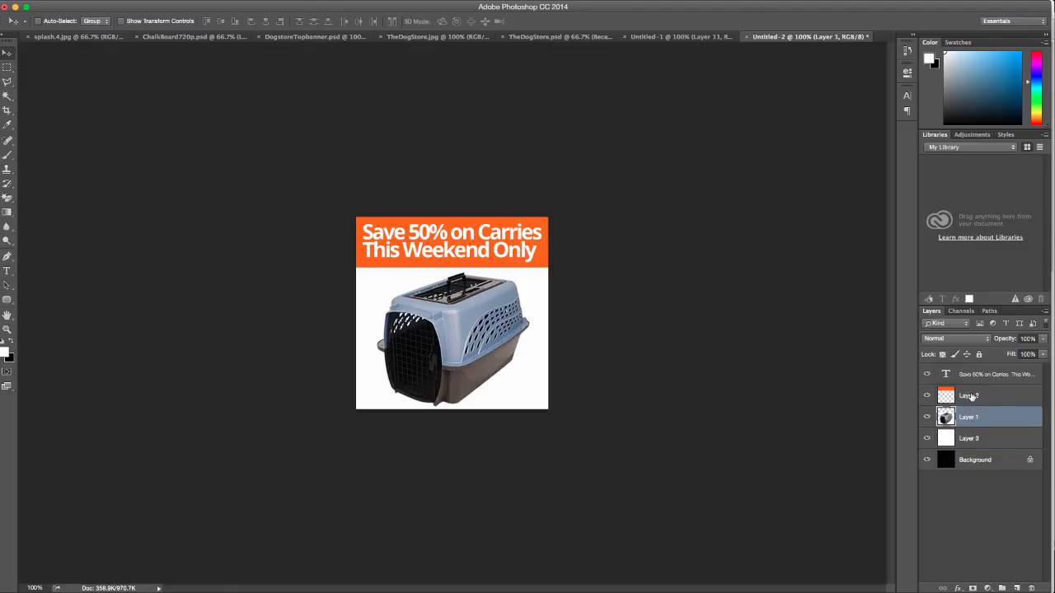
left_click(971, 397)
Add a layer above the headline and stroke the whole canvas with a 1 px ff6600 orange border
left_click(1017, 588)
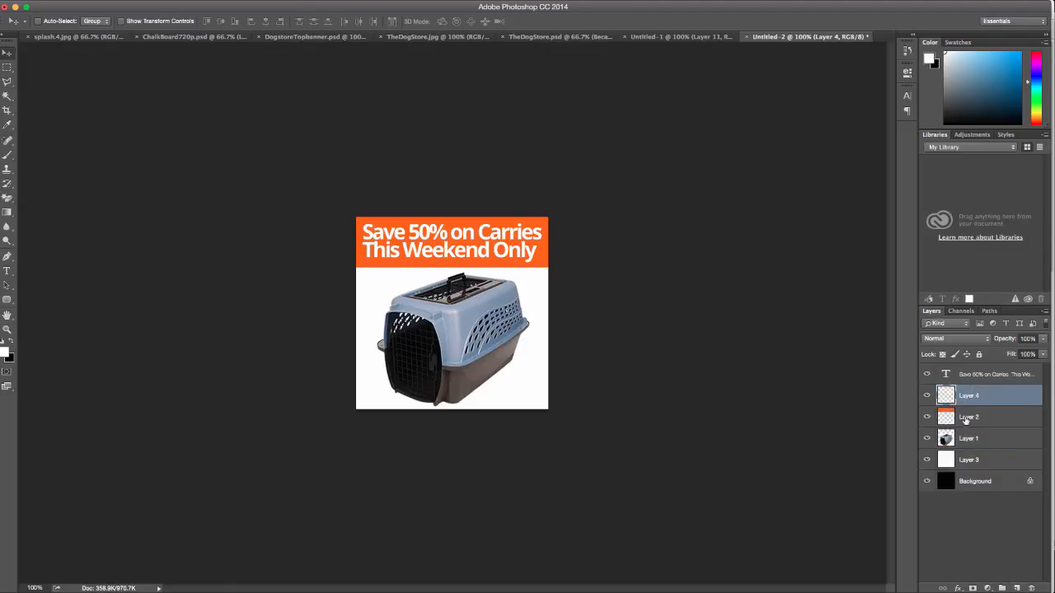
left_click_drag(962, 397, 956, 375)
key("super+a")
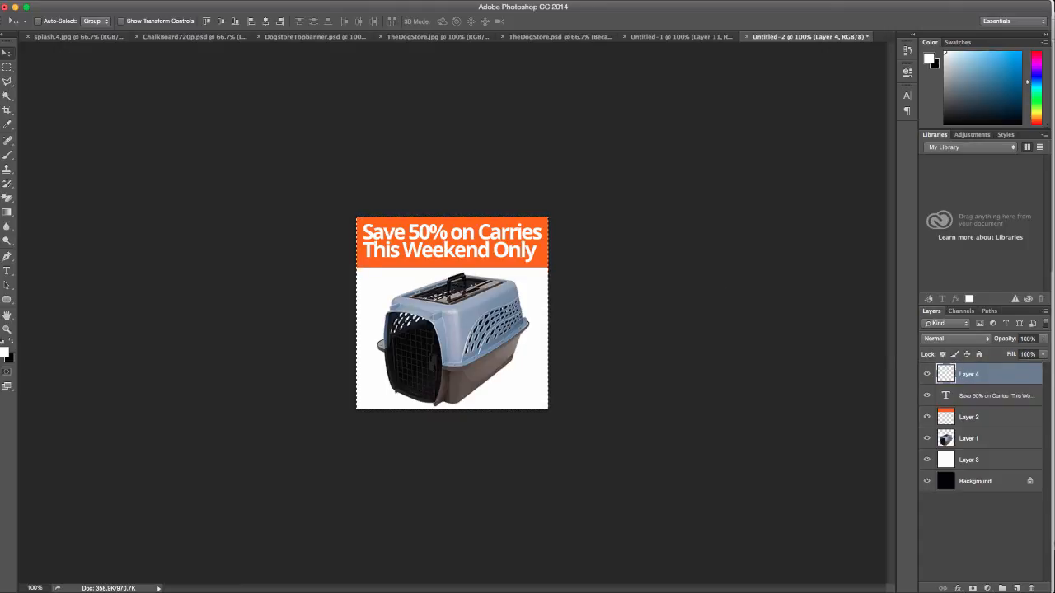
key("alt+e")
key("s")
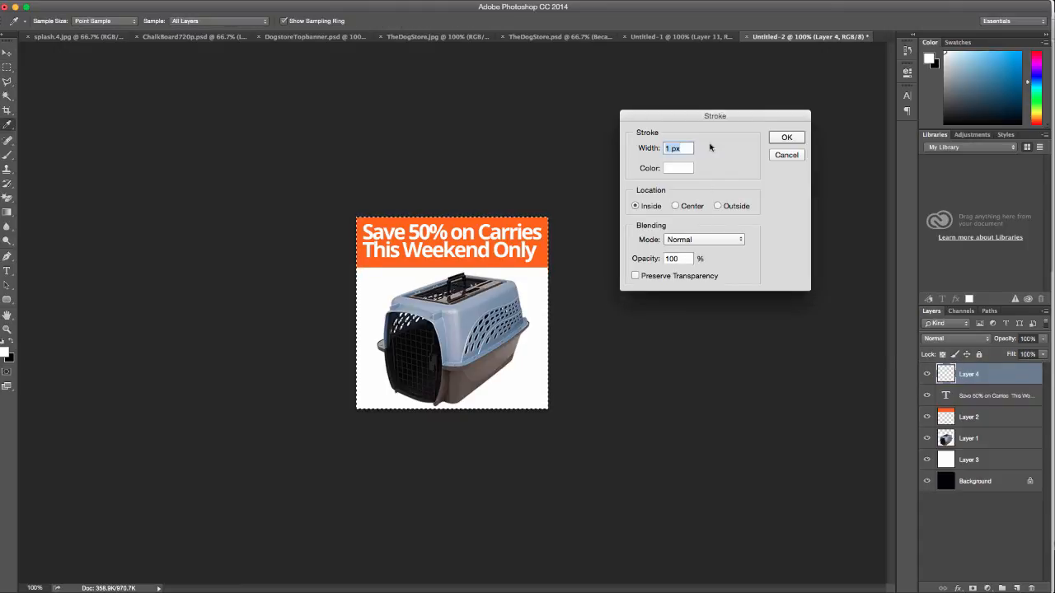
left_click(670, 169)
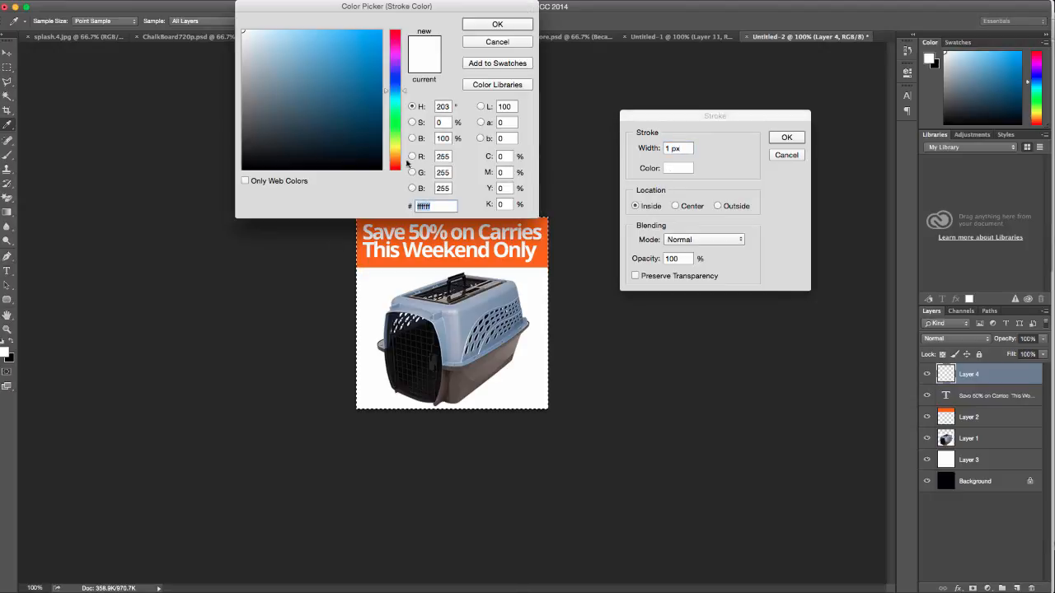
type("ff6600")
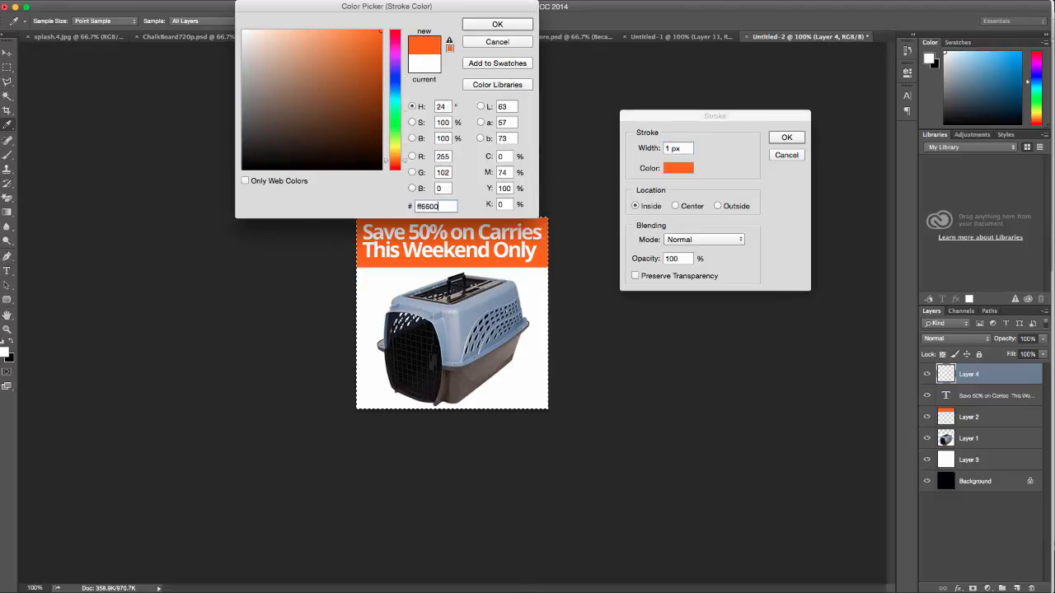
key("Return")
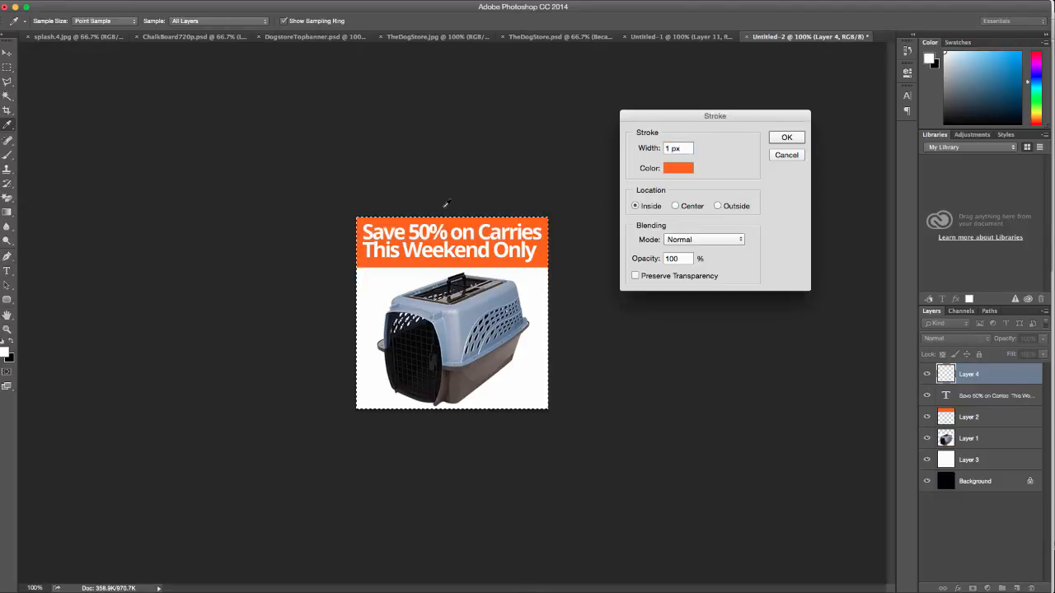
left_click(787, 138)
key("v")
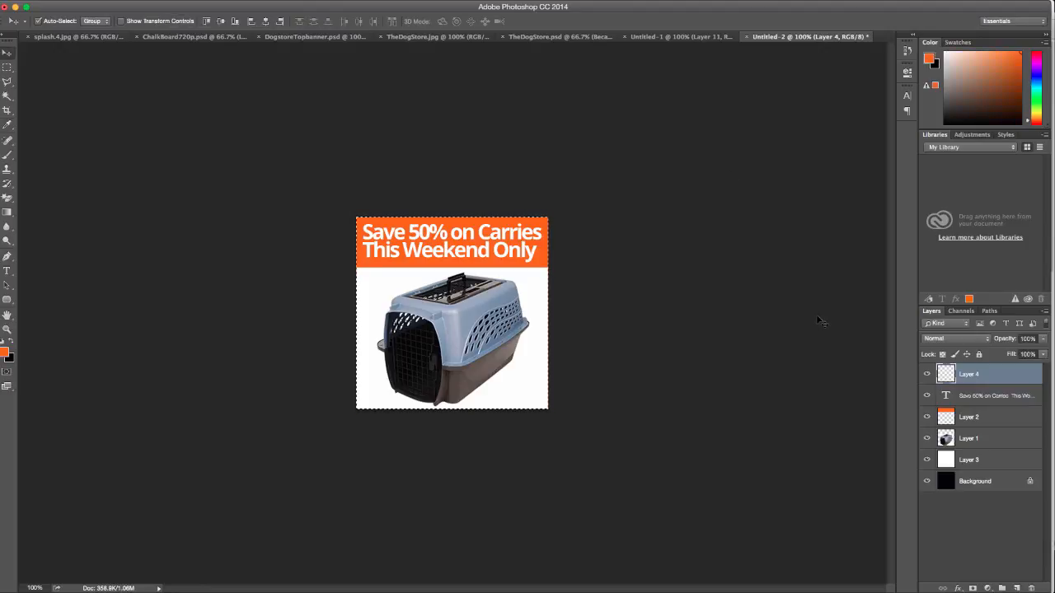
key("ctrl+d")
Save the banner for web as a quality 75 JPEG named 'carrier'
key("super+alt+shift+s")
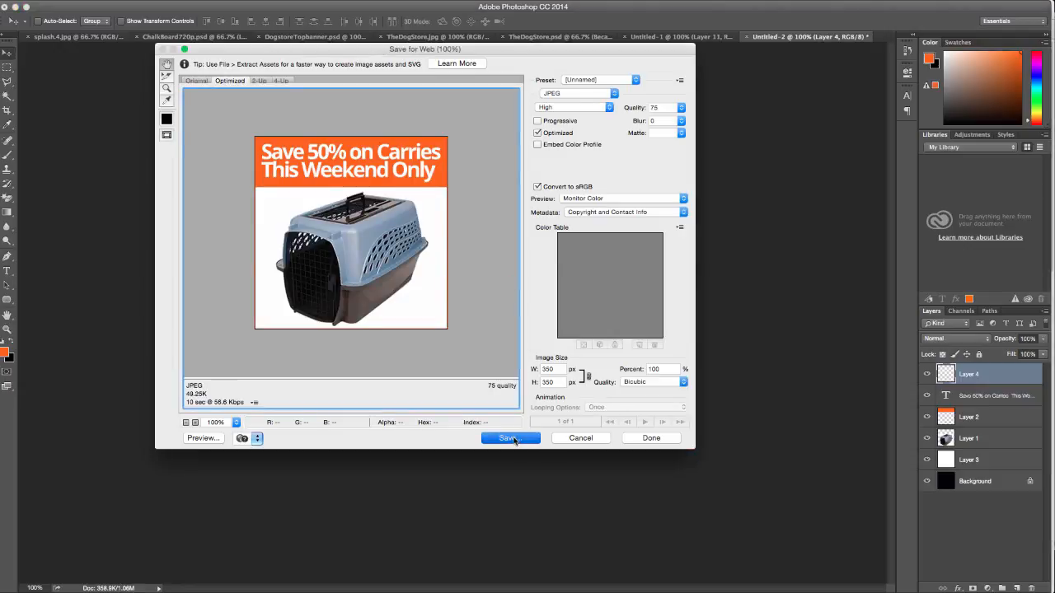
left_click(508, 438)
type("carrier")
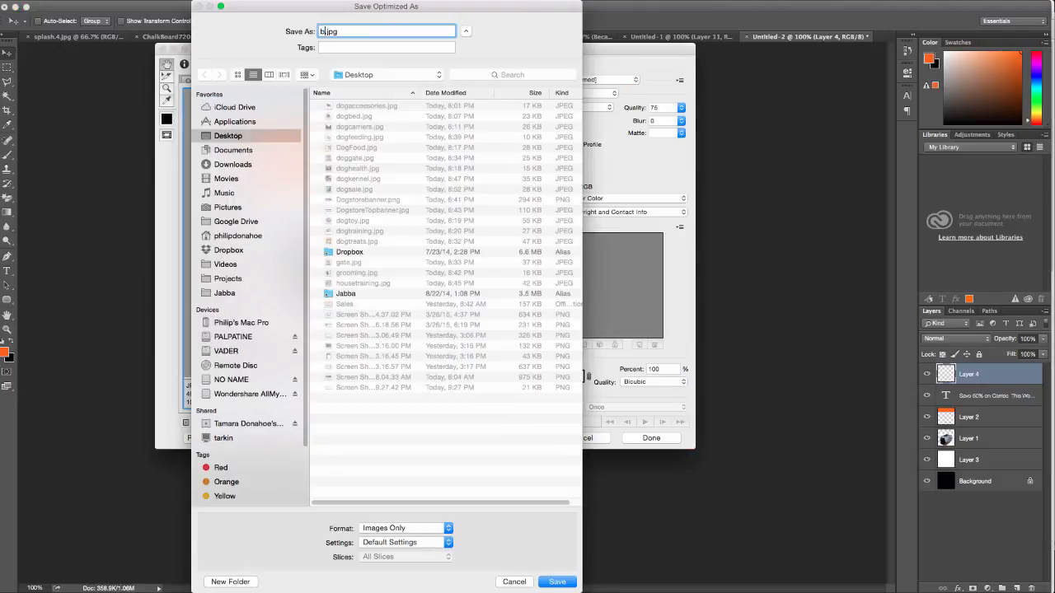
key("Return")
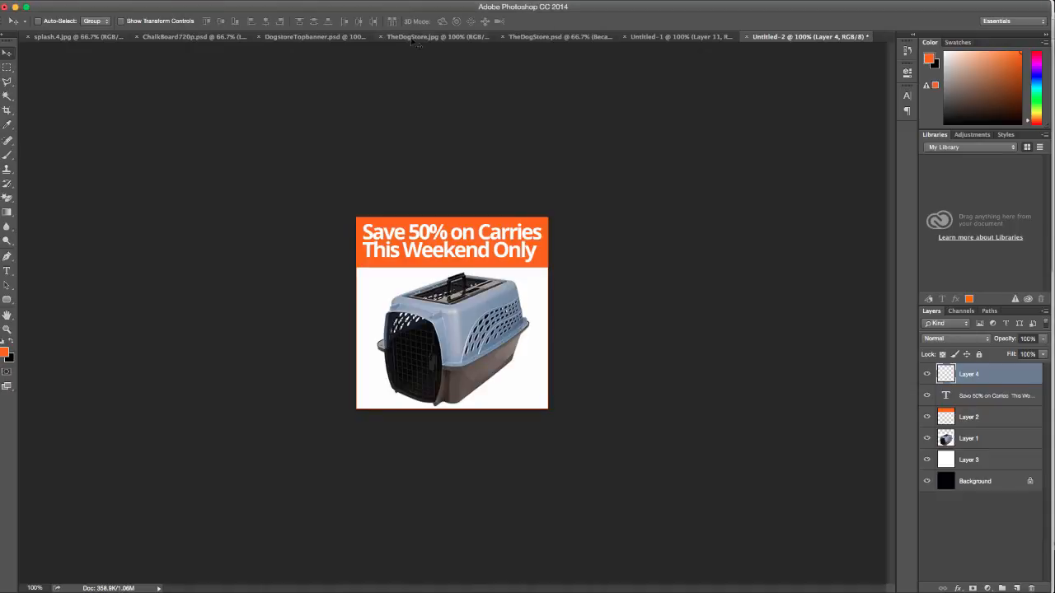
key("ctrl+Up")
On the Widgets page, collapse the Woocommerce Archive Sidebar, then go to Plugins > Add New
left_click(338, 247)
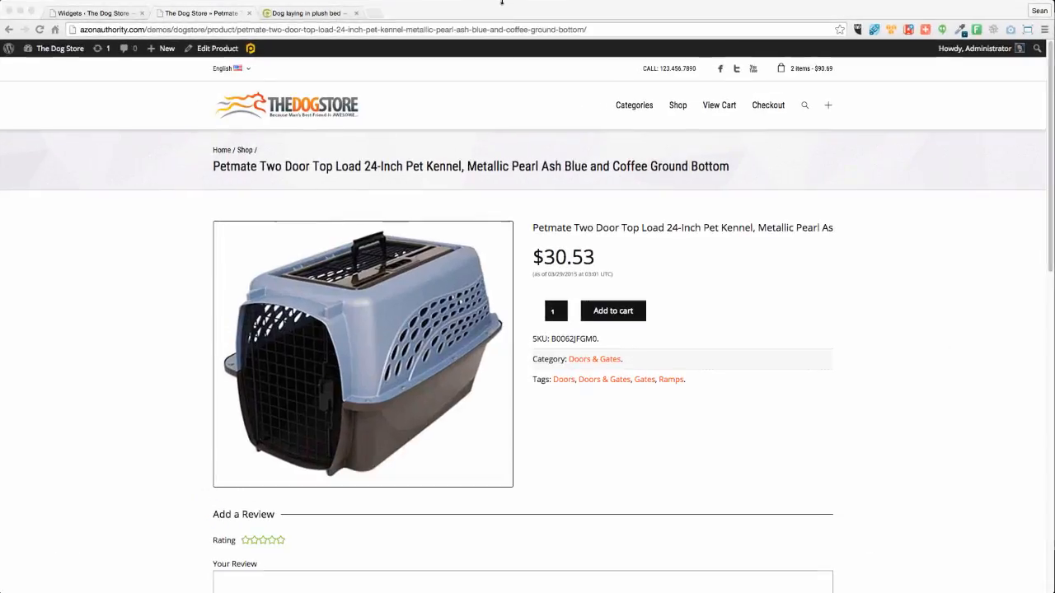
left_click(99, 13)
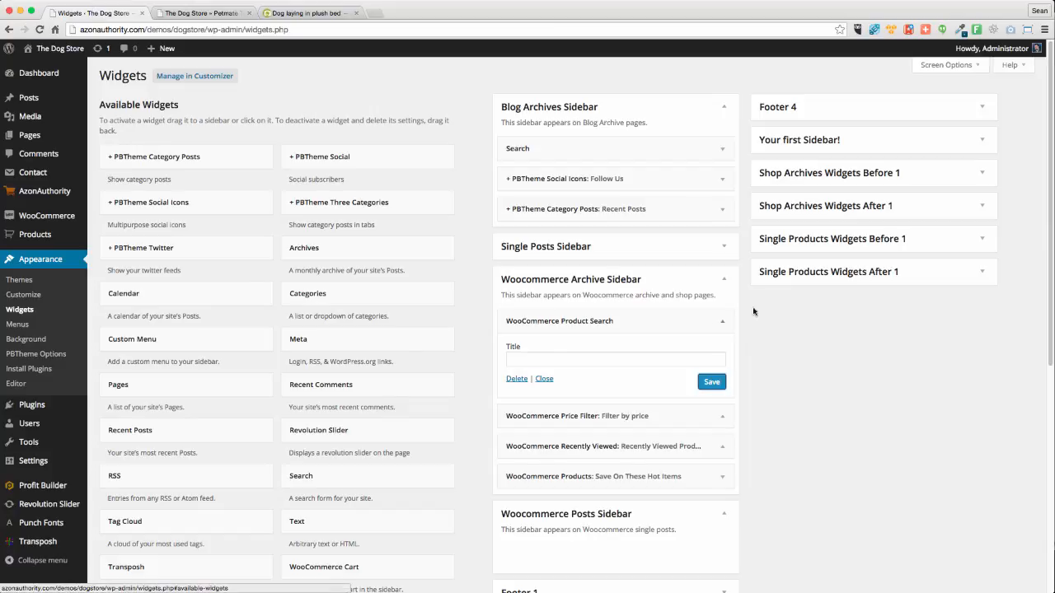
left_click(723, 278)
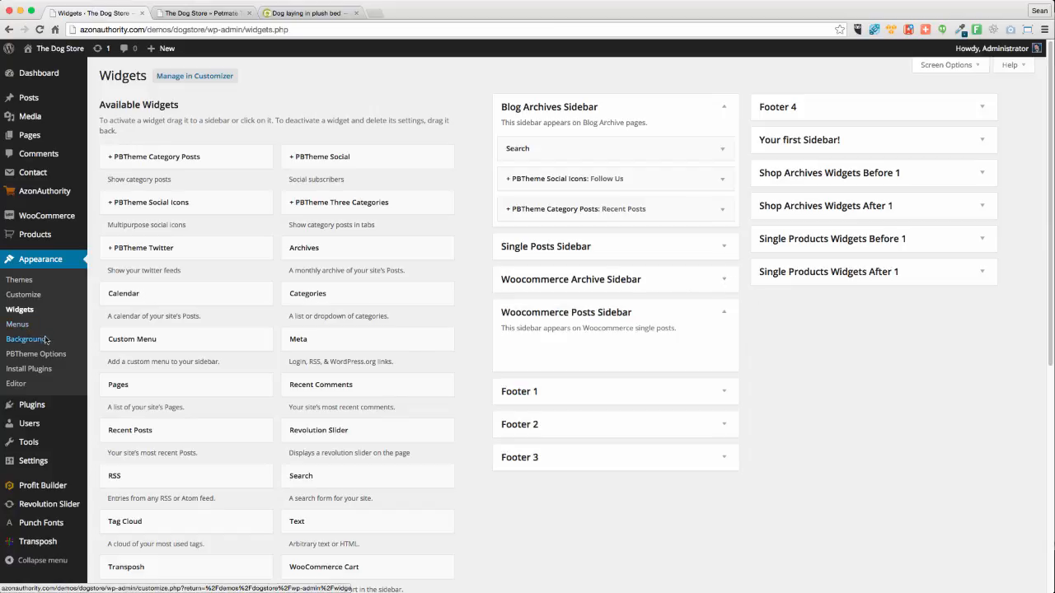
mouse_move(45, 413)
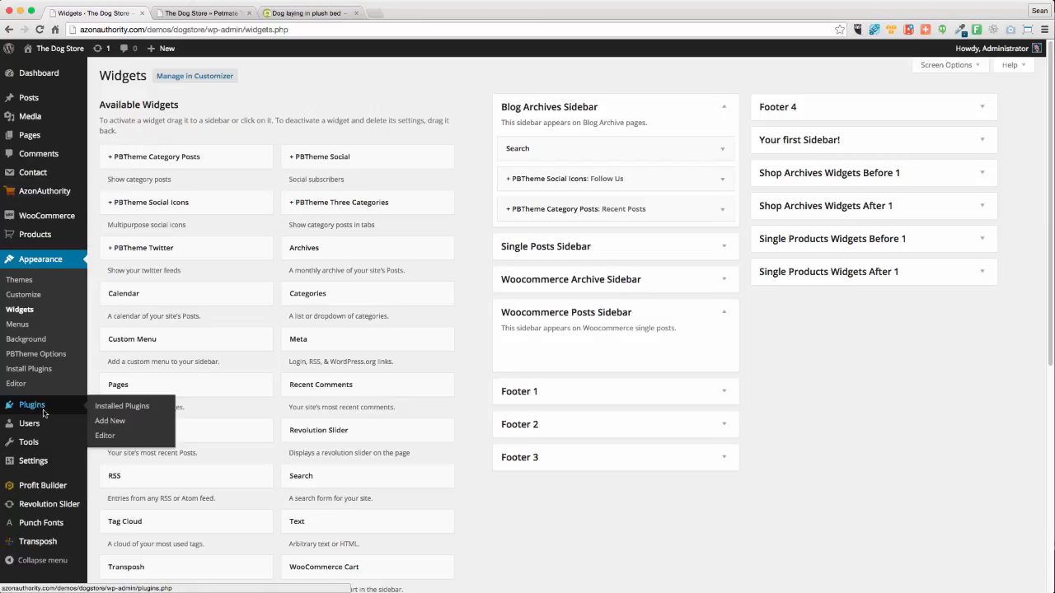
left_click(110, 423)
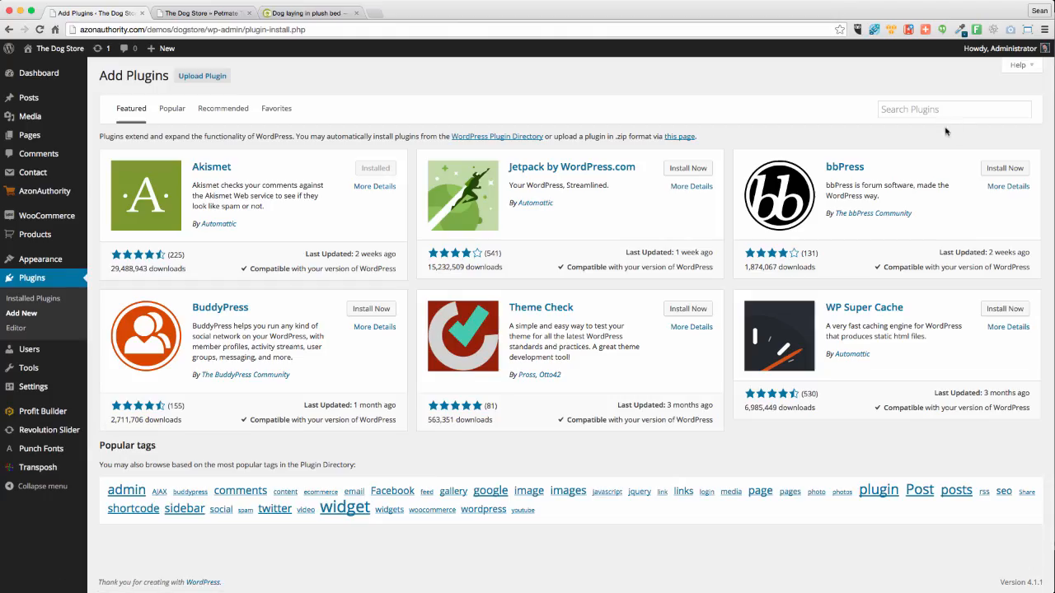
Search the plugin directory for 'fixe' and browse the results
left_click(924, 110)
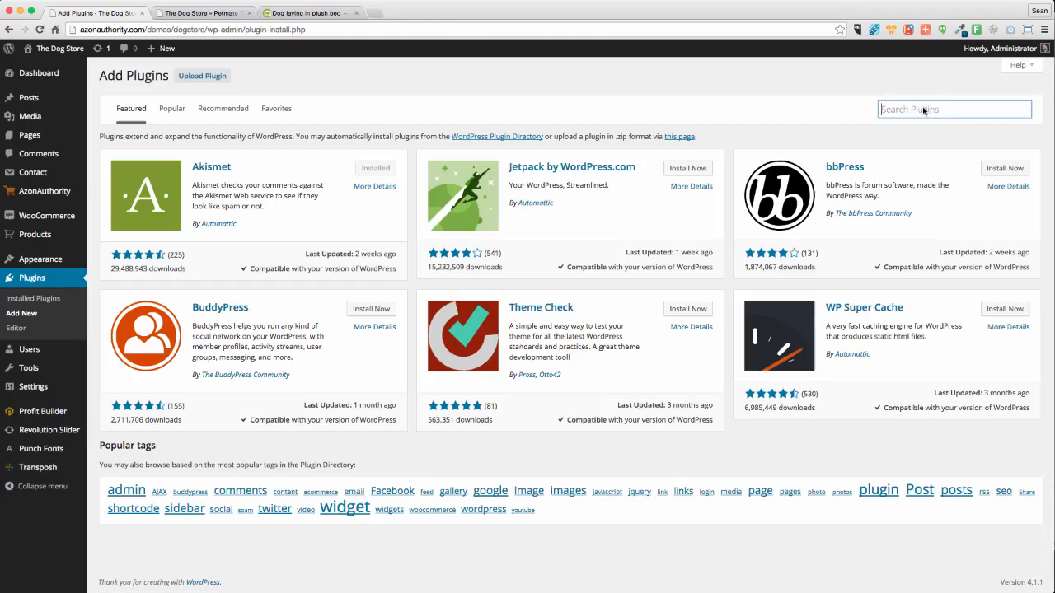
type("fixed widget")
key("Return")
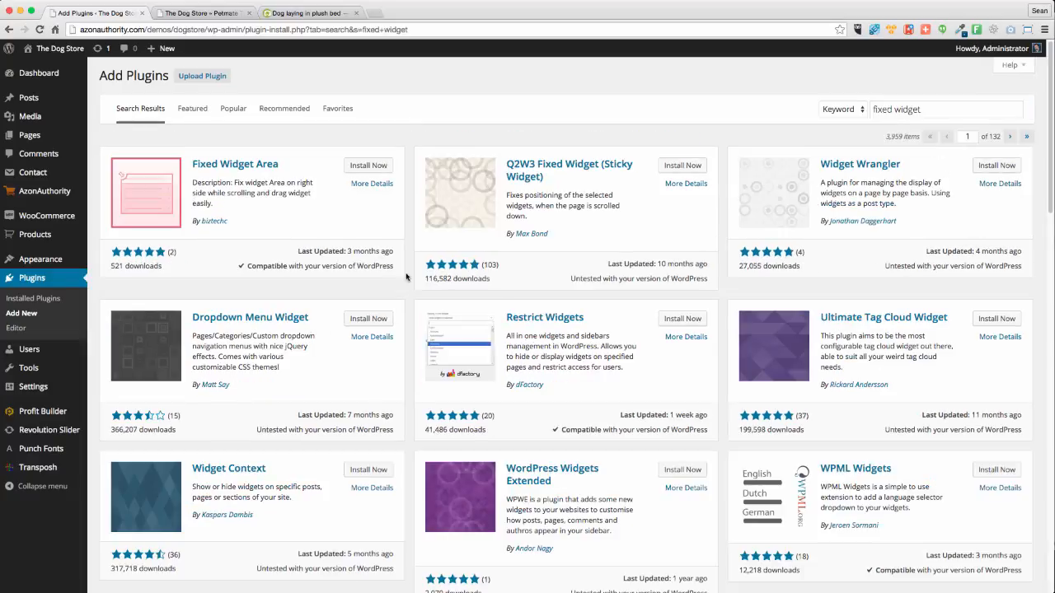
scroll(499, 296, "down", 10)
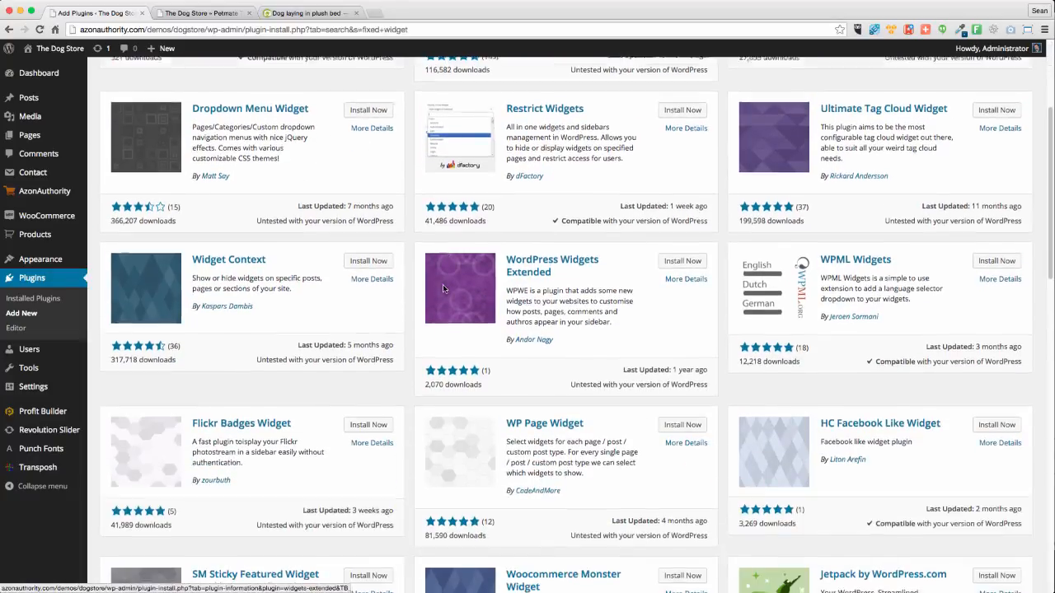
scroll(442, 286, "up", 10)
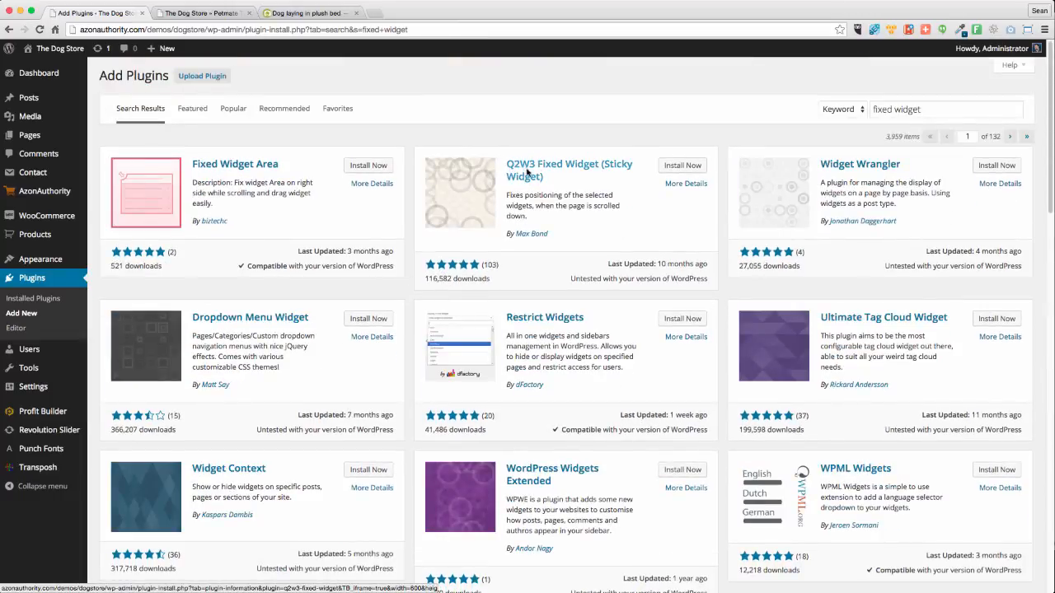
Install the Q2W3 Fixed Widget plugin, confirm, and activate it
left_click(681, 168)
left_click(610, 195)
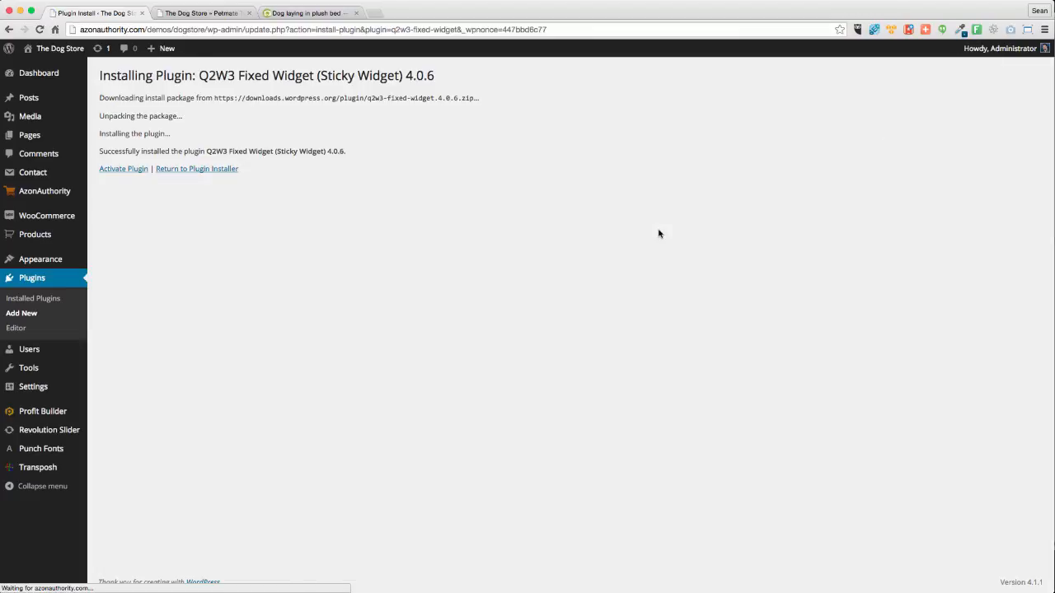
left_click(113, 172)
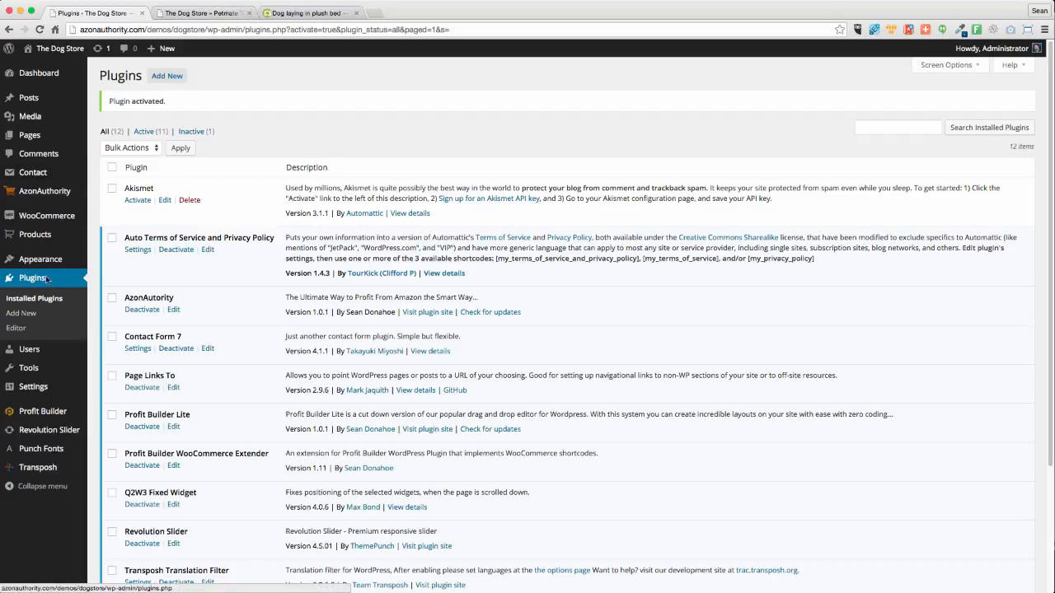
Open Appearance > Widgets in a new tab
mouse_move(30, 261)
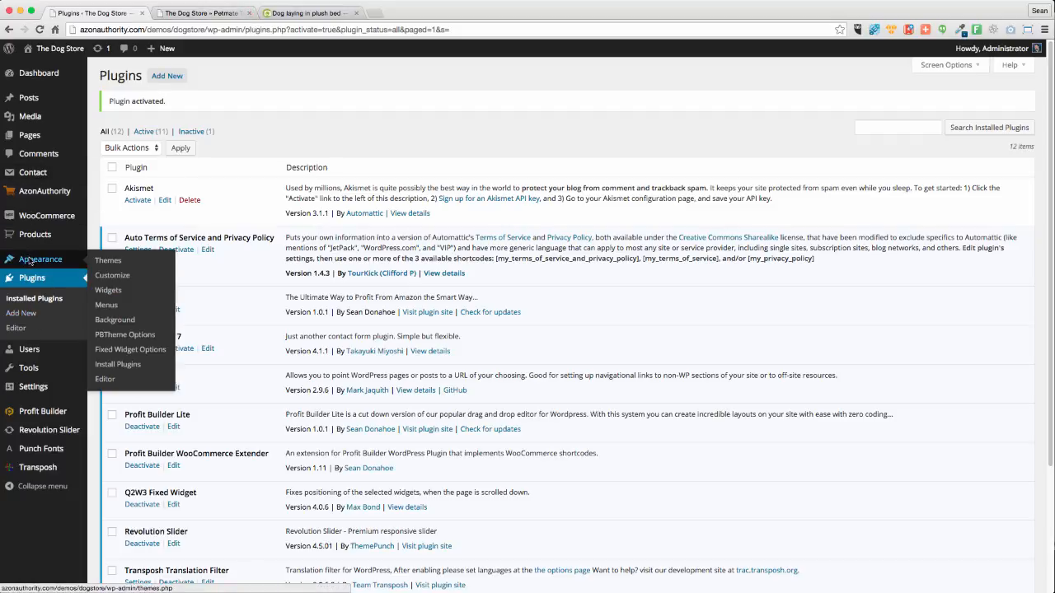
right_click(133, 304)
left_click(165, 313)
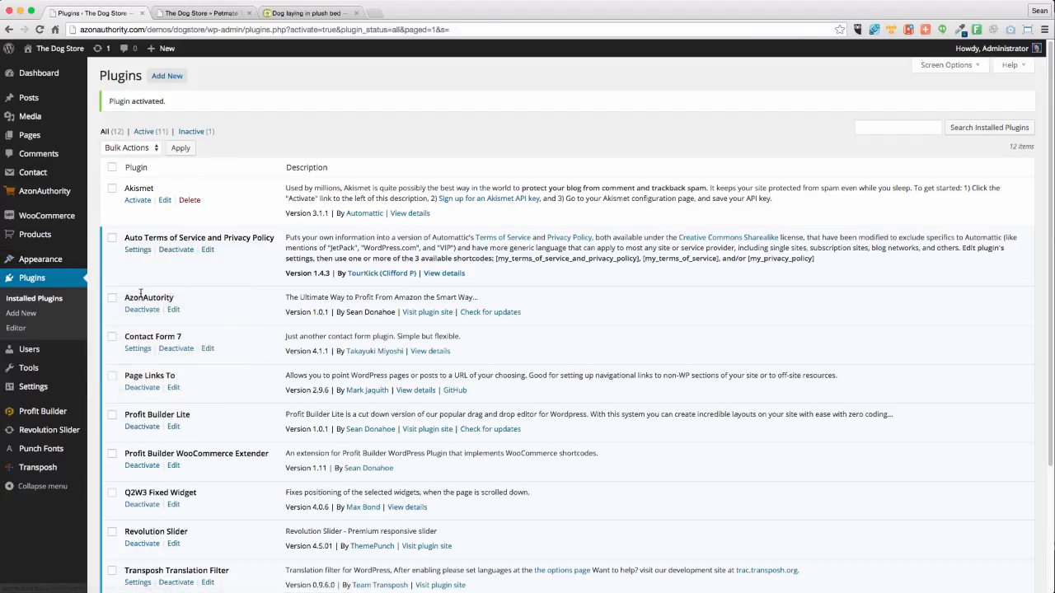
Open the Fixed Widget Options page and close the Petmate kennel product tab
mouse_move(39, 376)
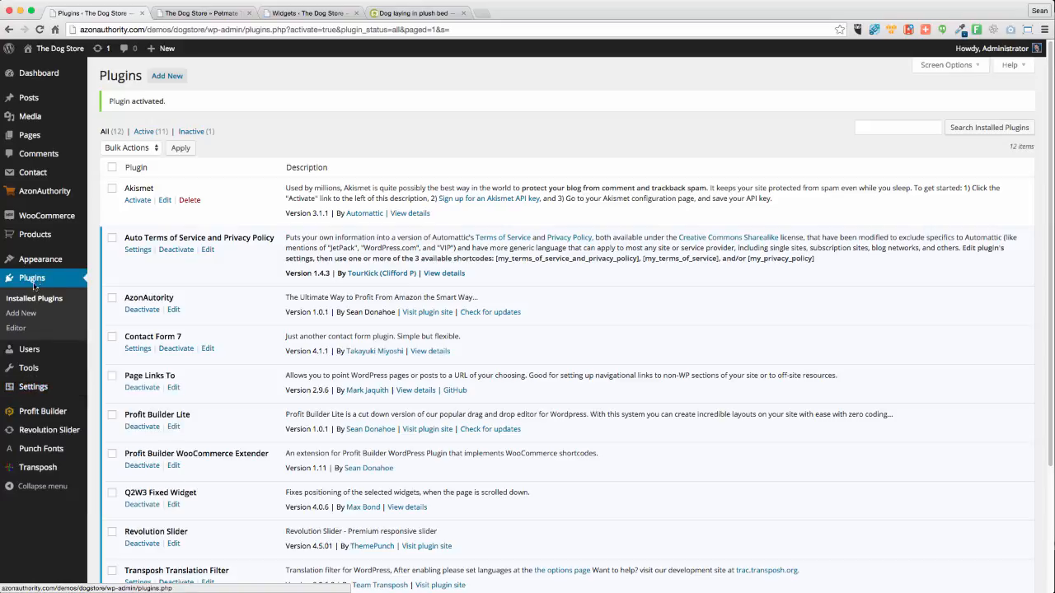
mouse_move(27, 267)
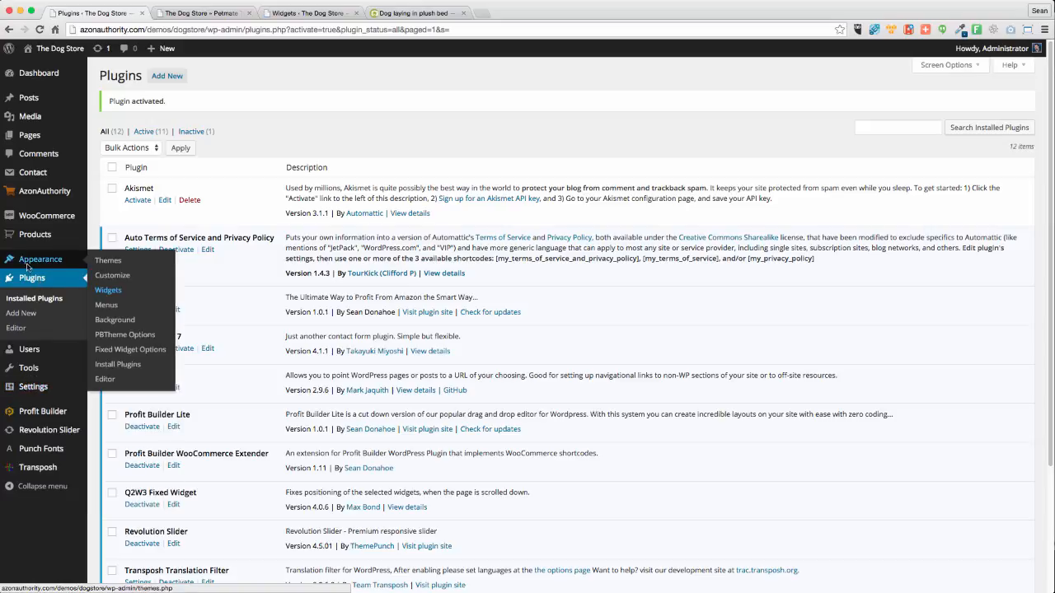
left_click(132, 349)
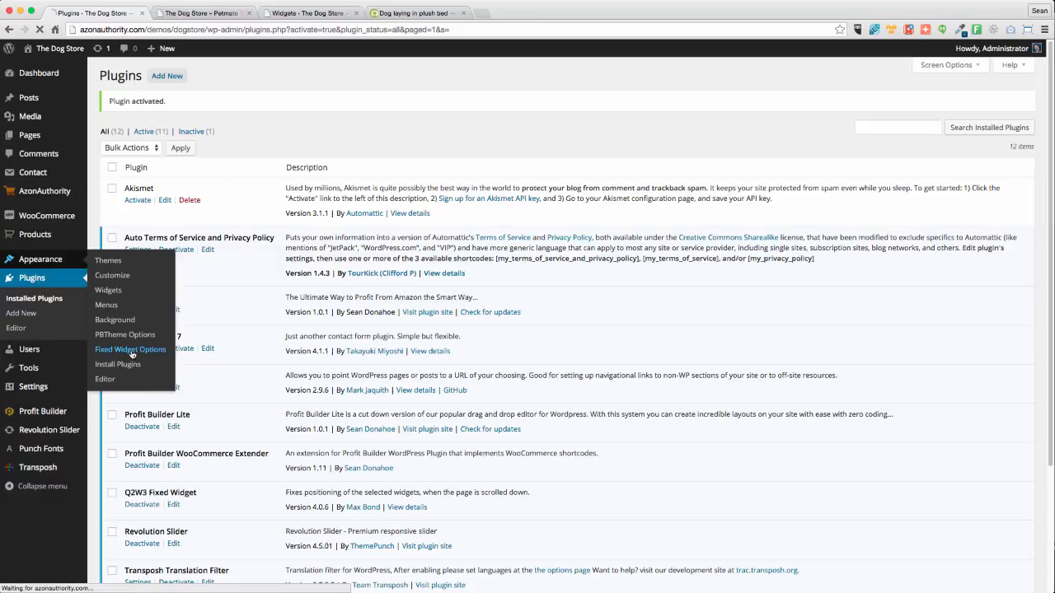
left_click(188, 12)
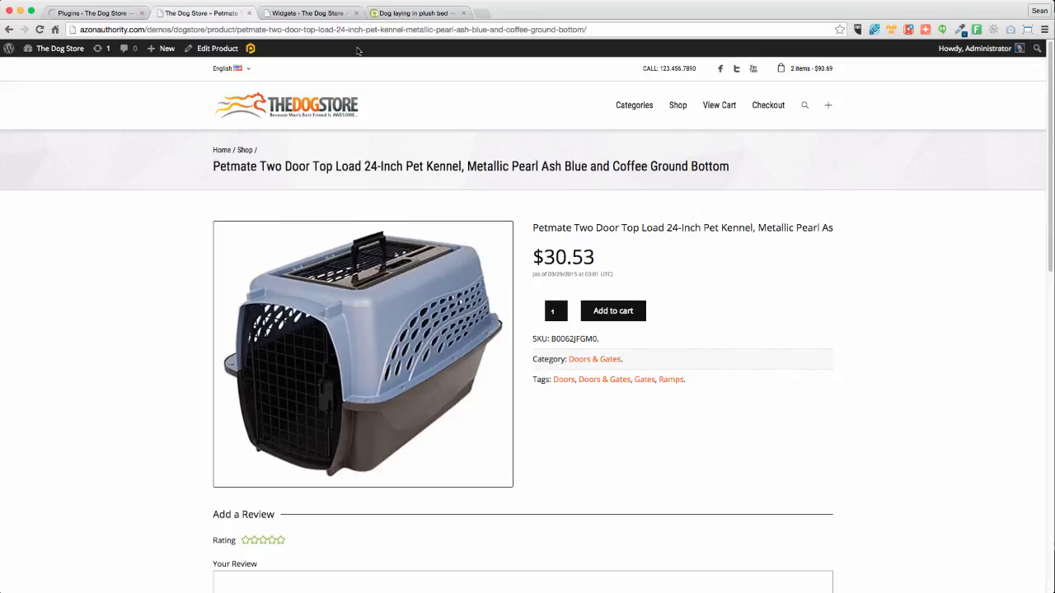
left_click(248, 13)
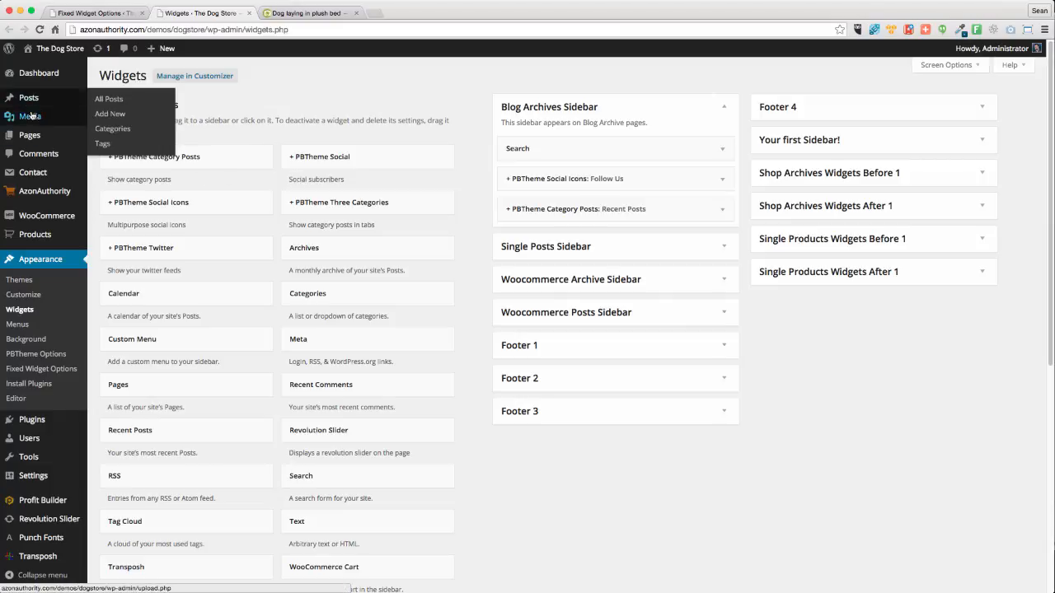
Open Media > Add New in a new tab and upload banner1.jpg
mouse_move(74, 117)
right_click(104, 136)
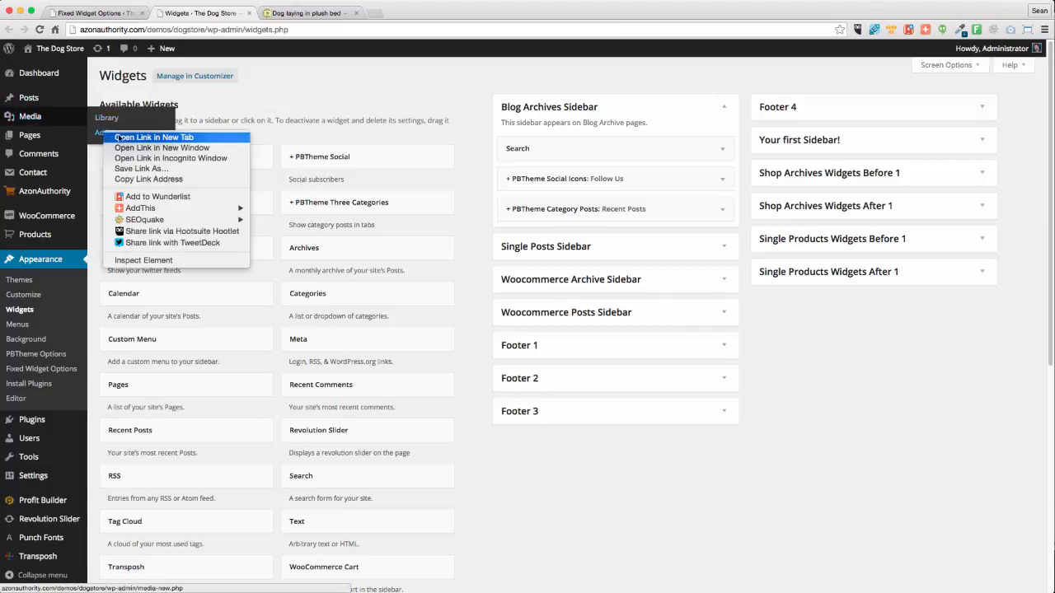
left_click(115, 137)
left_click(309, 13)
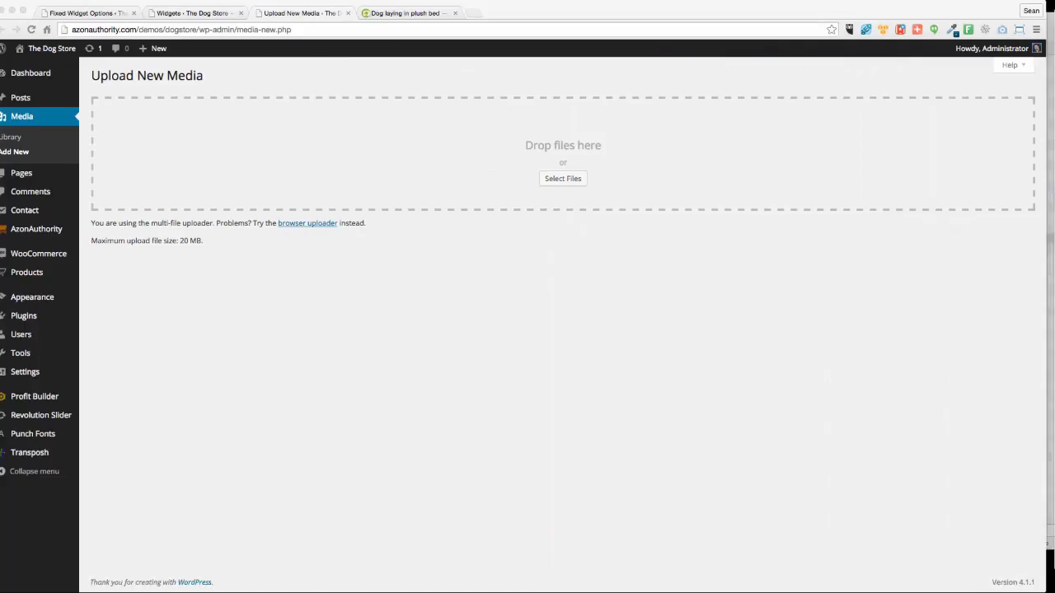
left_click_drag(825, 7, 468, 153)
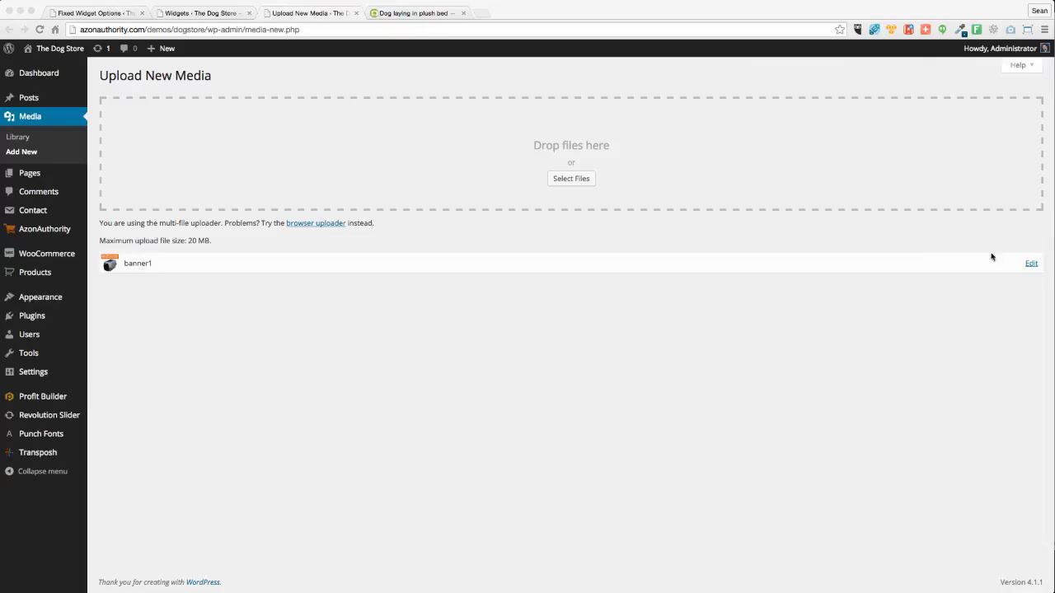
Copy the uploaded banner1 image's file URL, close its Edit Media tab, and return to Widgets
left_click(1013, 277)
left_click(1031, 263)
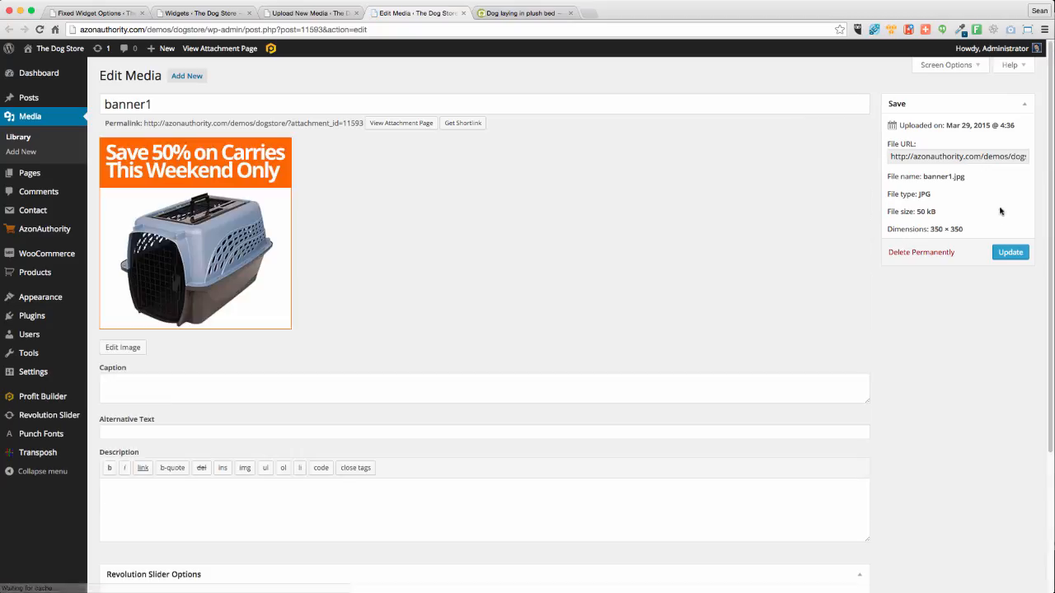
left_click(938, 157)
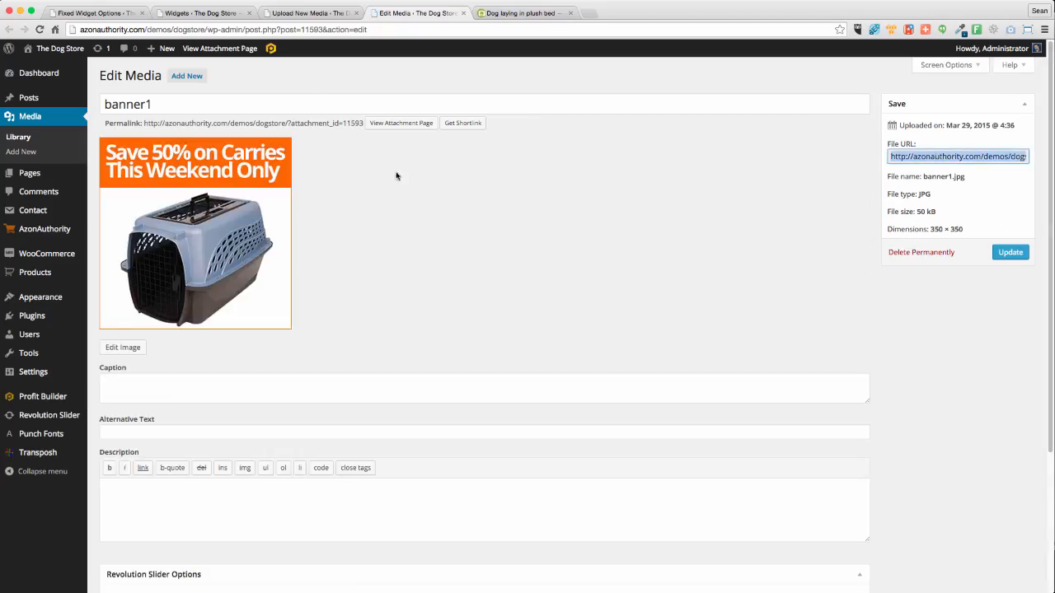
left_click(465, 14)
left_click(196, 13)
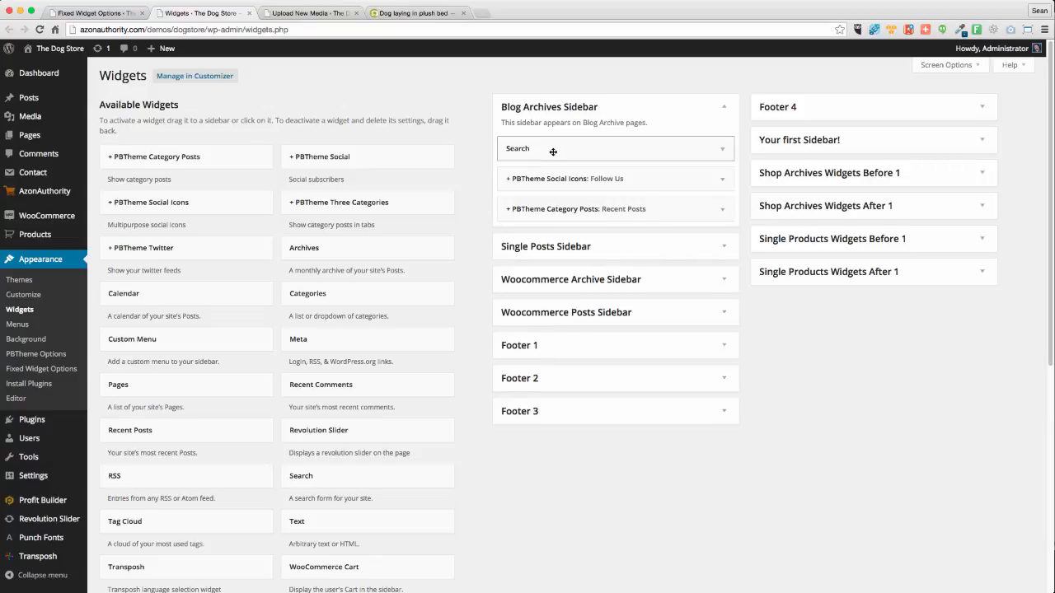
Drag a Text widget into the Woocommerce Archive Sidebar and paste the banner1.jpg URL into it
left_click(727, 282)
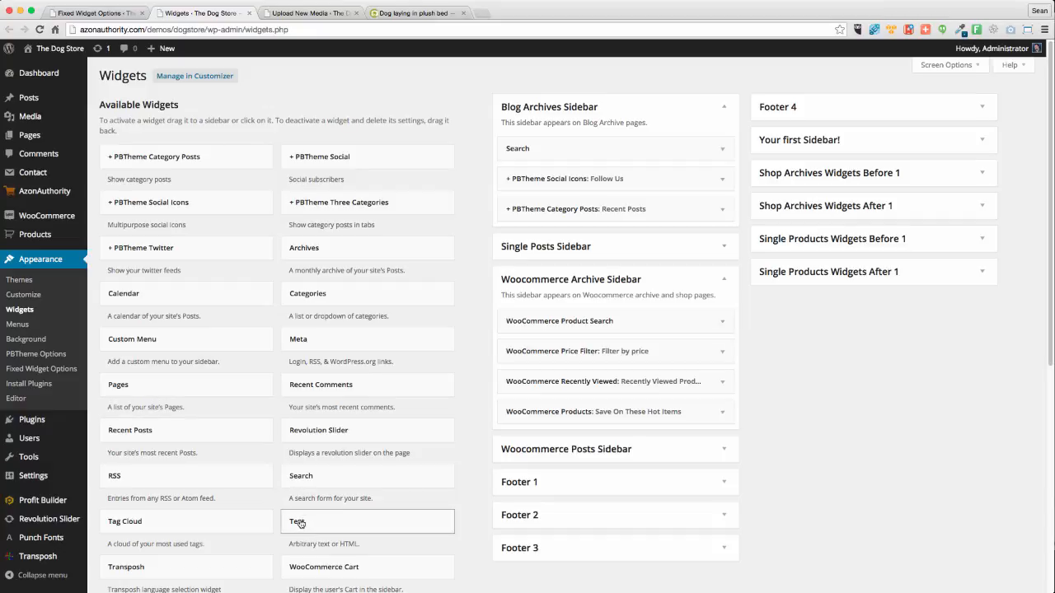
left_click_drag(300, 525, 561, 310)
left_click(530, 396)
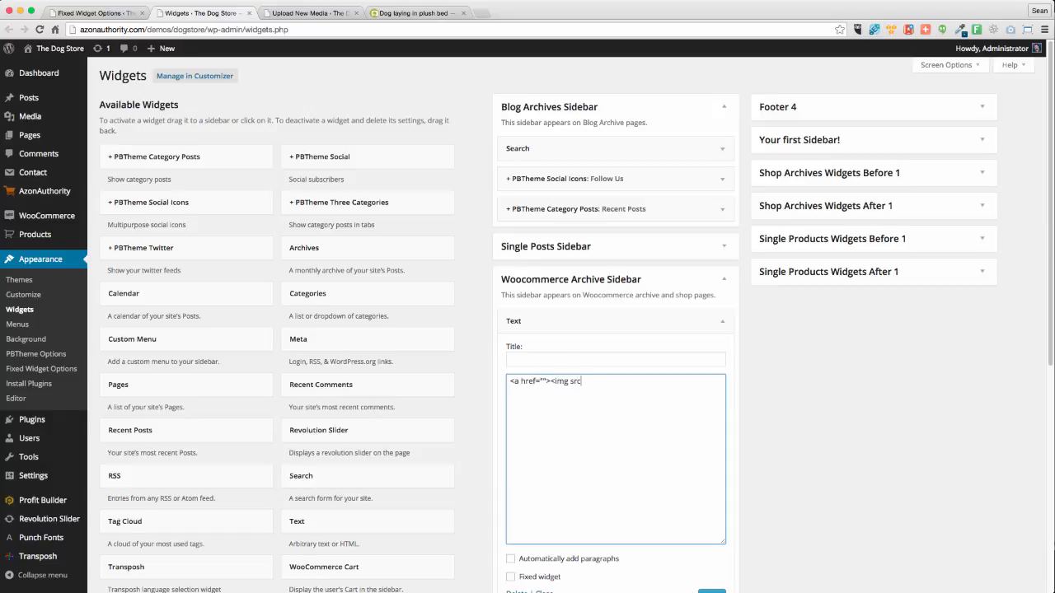
type("http://azonauthority.com/demos/dogstore/wp-content/uploads/2015/03/banner1.jpg")
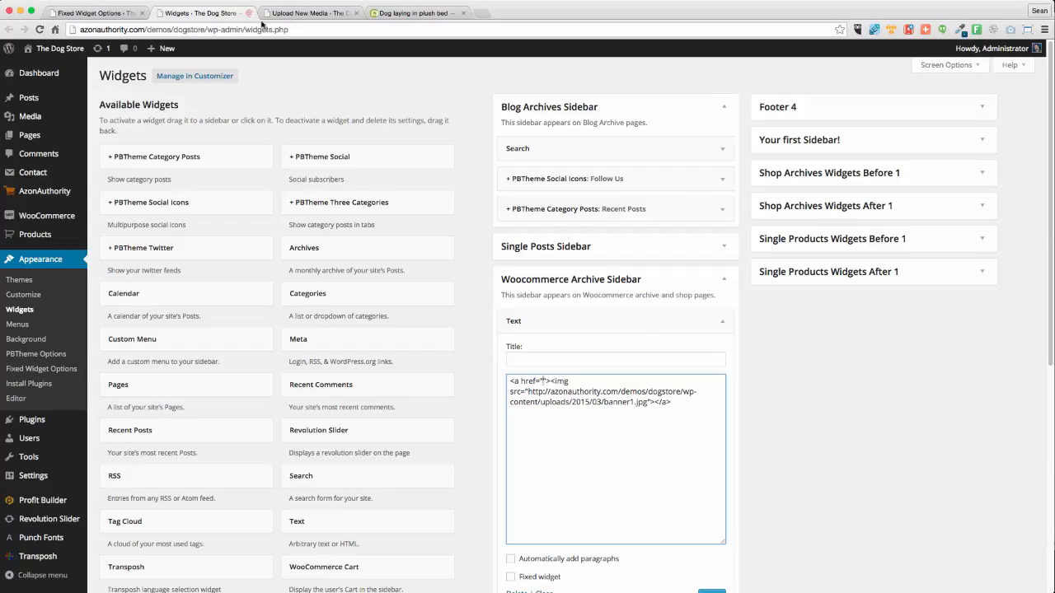
Open The Dog Store home page in a new tab from the site name link
left_click(103, 13)
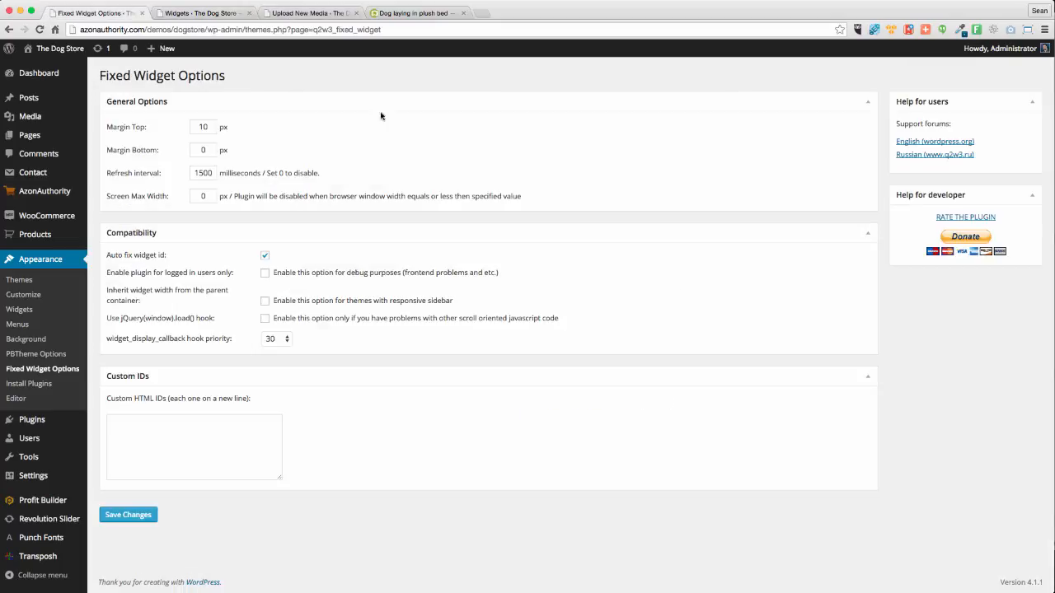
left_click(299, 15)
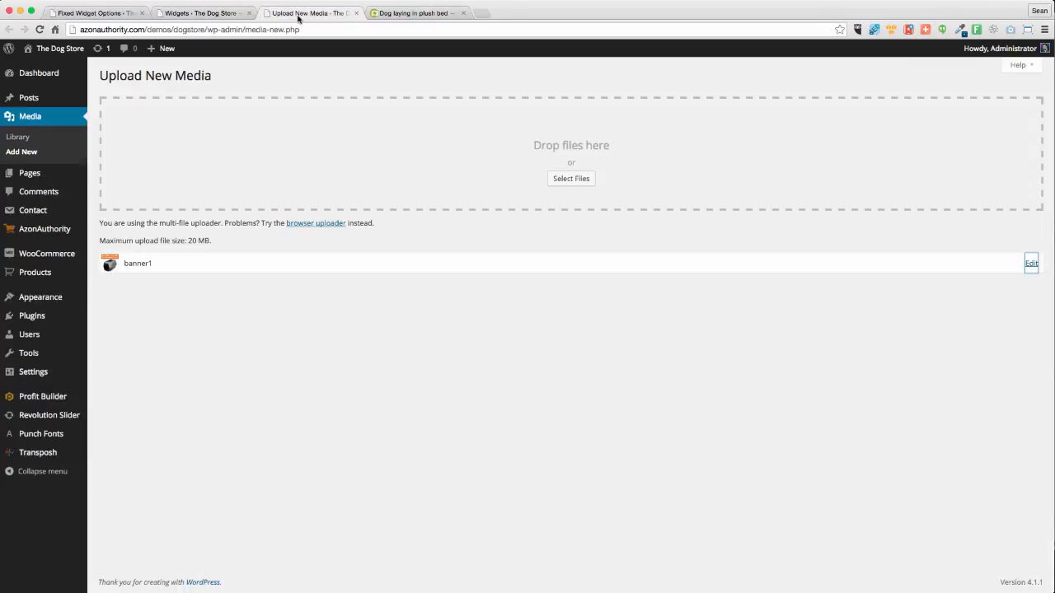
right_click(59, 51)
left_click(99, 54)
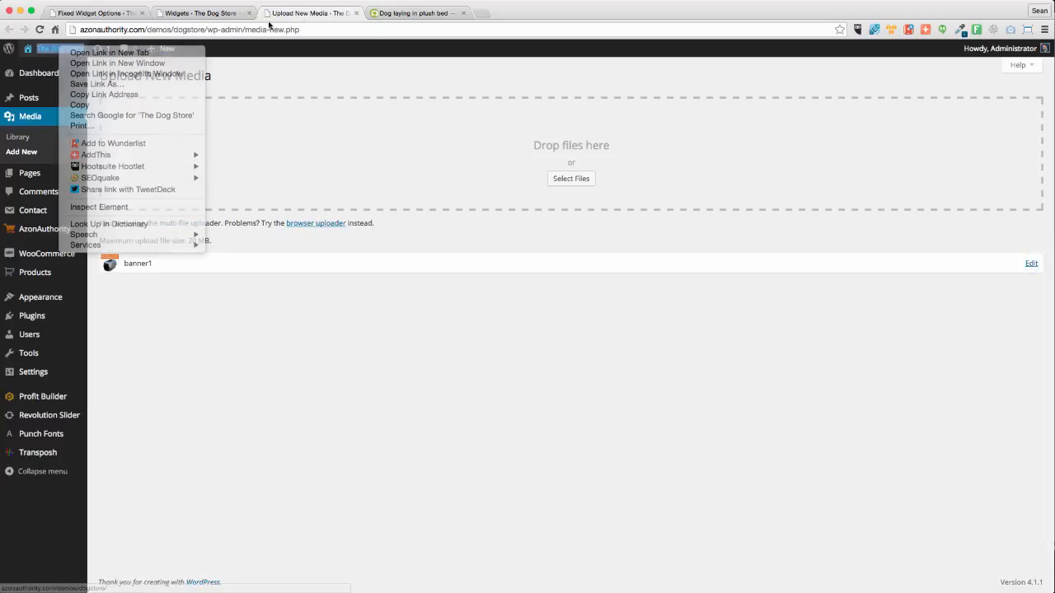
left_click(395, 13)
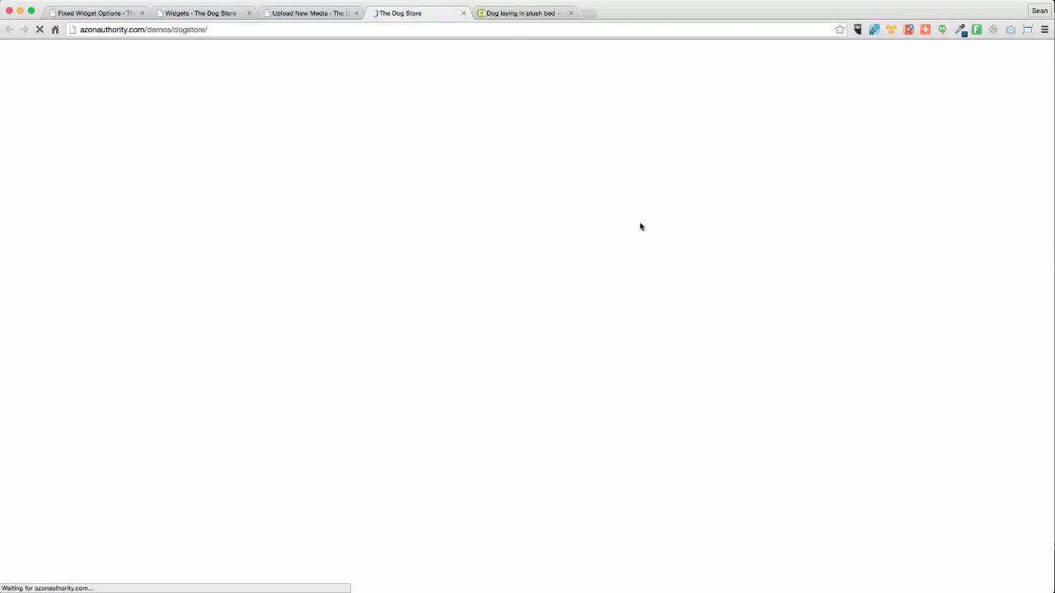
Copy the Carriers & Travel category link address and go back to Widgets
scroll(299, 387, "down", 4)
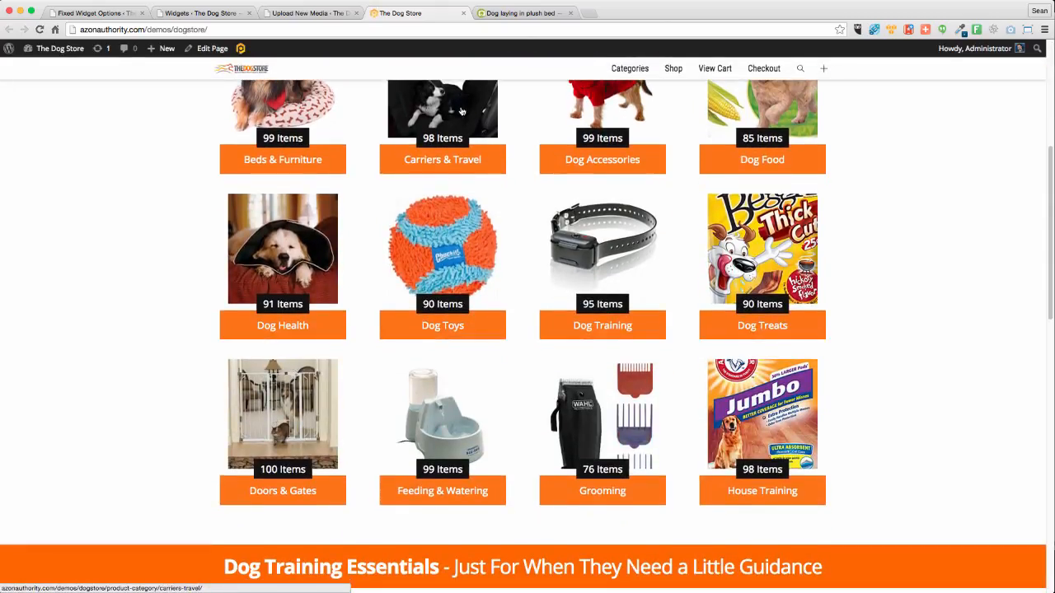
right_click(462, 112)
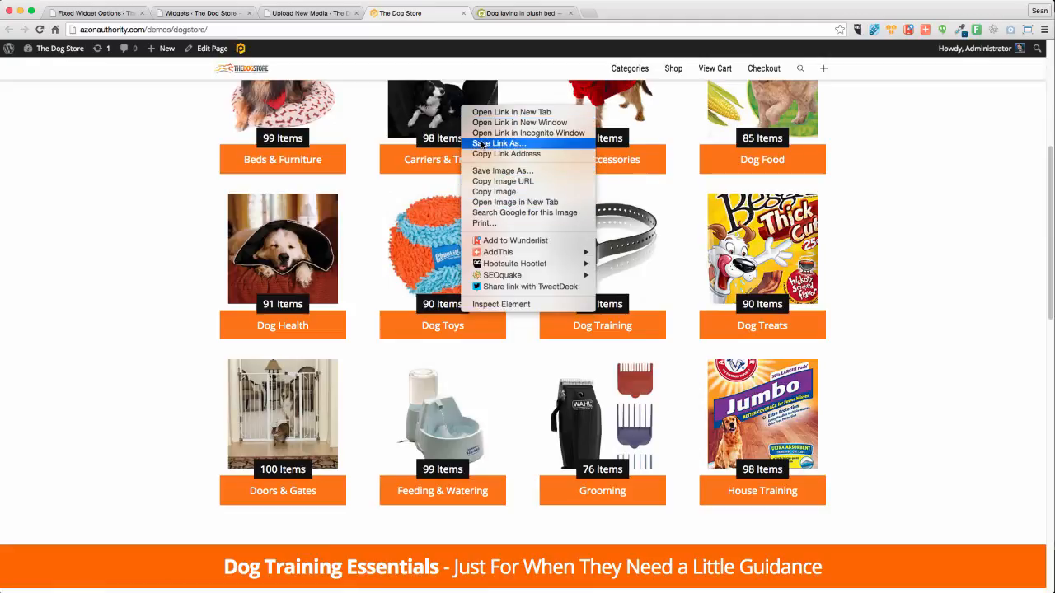
left_click(493, 154)
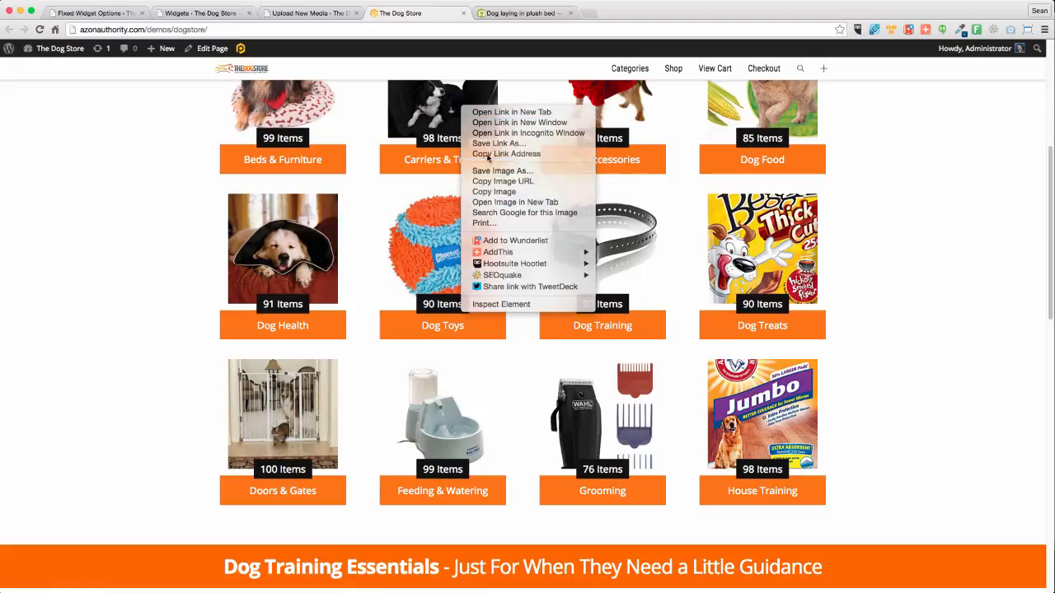
left_click(216, 12)
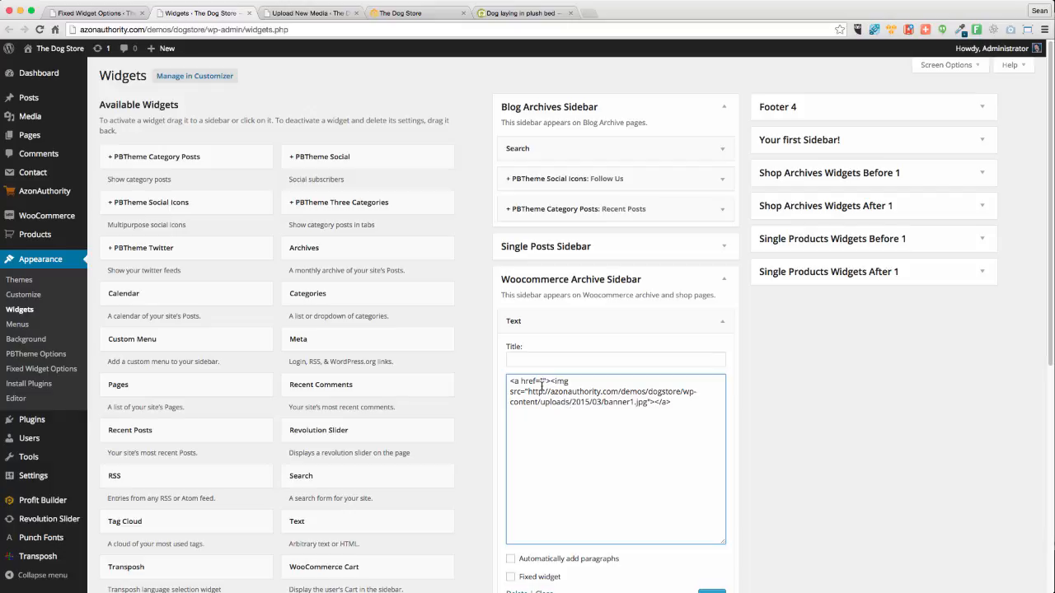
Paste the Carriers & Travel category URL into the banner's href and save the Text widget
key("super+v")
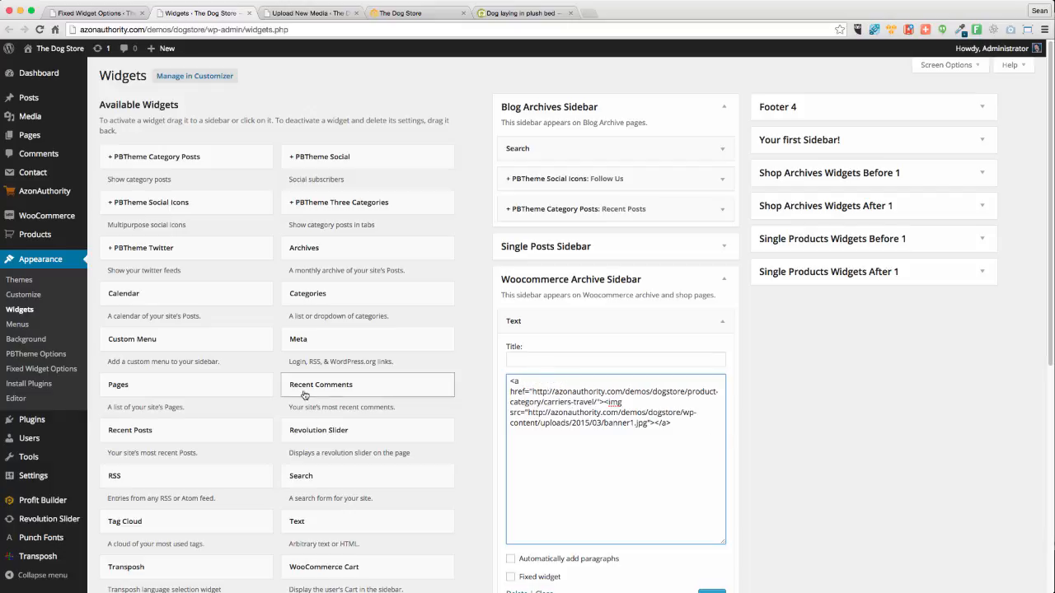
scroll(170, 405, "down", 1)
scroll(228, 462, "down", 3)
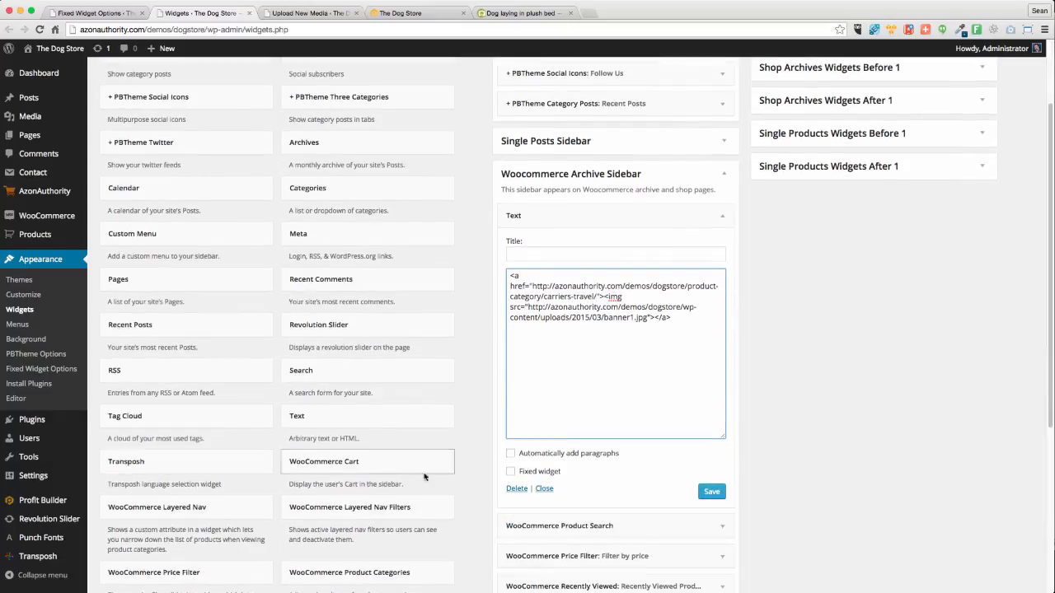
scroll(228, 435, "up", 3)
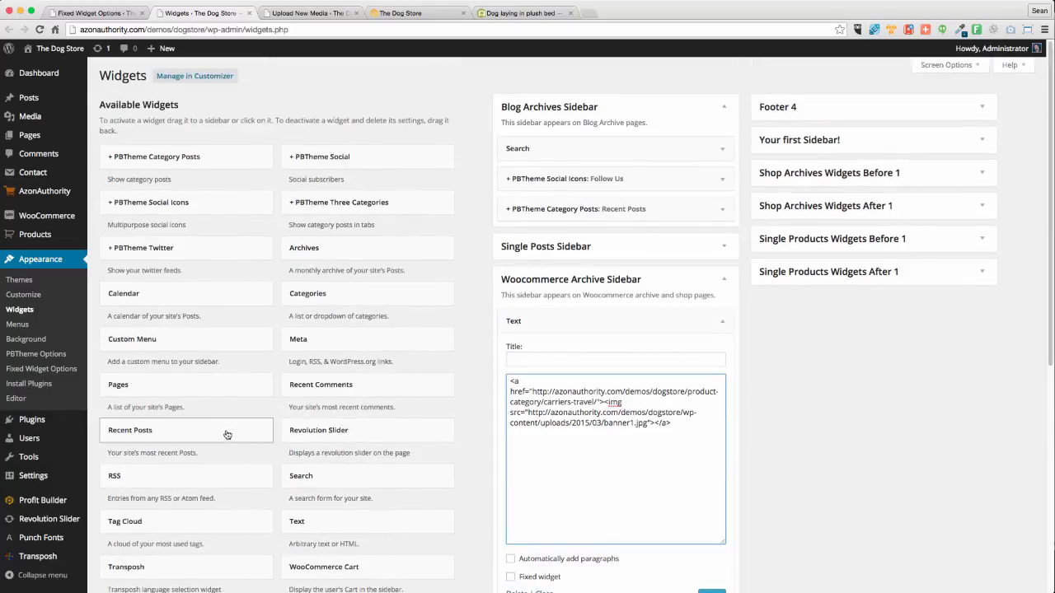
scroll(226, 438, "down", 10)
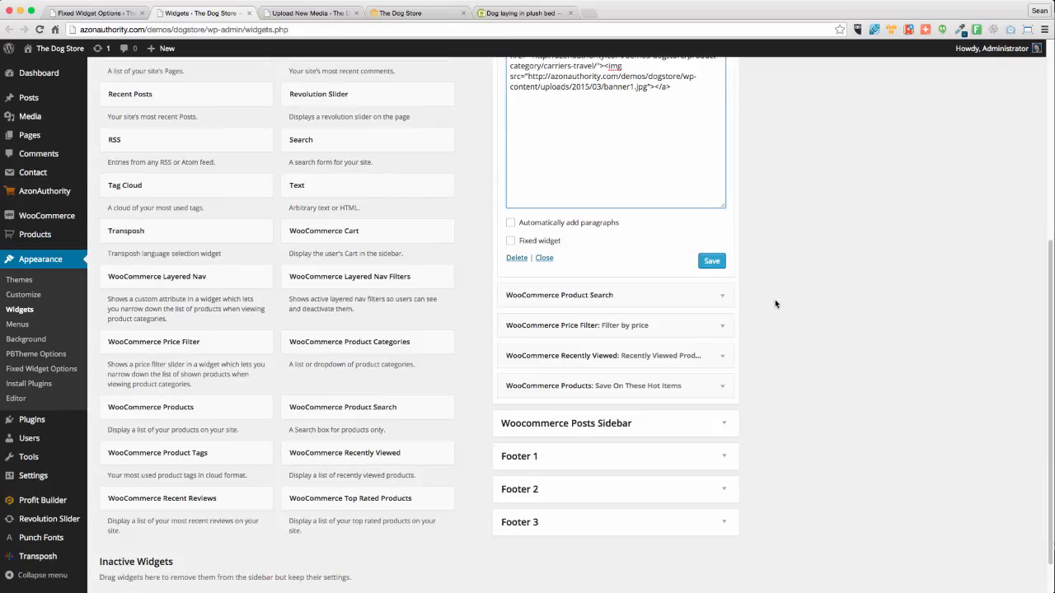
left_click(712, 261)
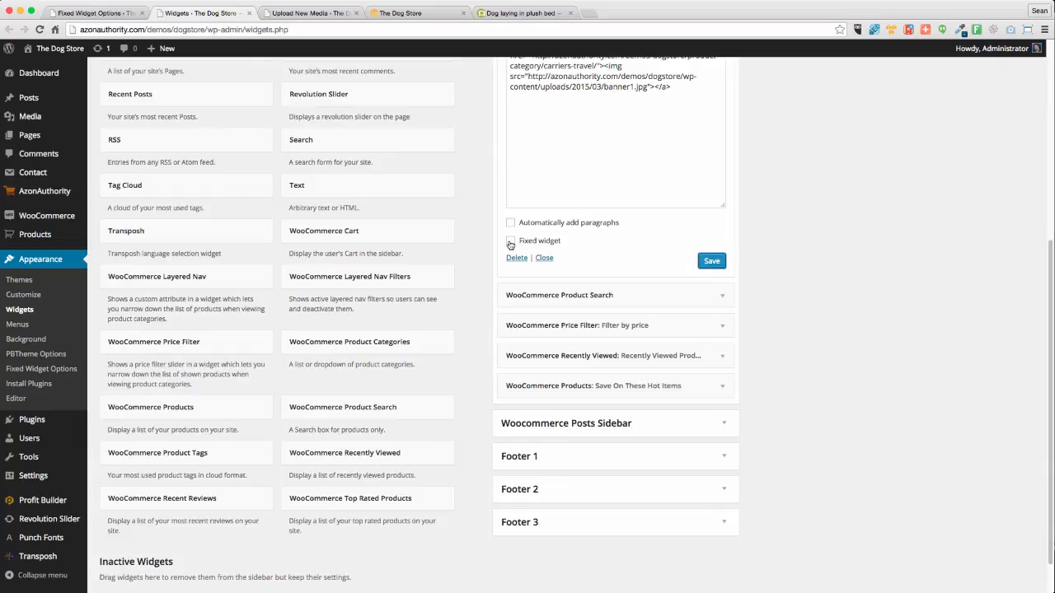
Tick Fixed widget, save, and drag the Text widget to the bottom of the sidebar
left_click(510, 243)
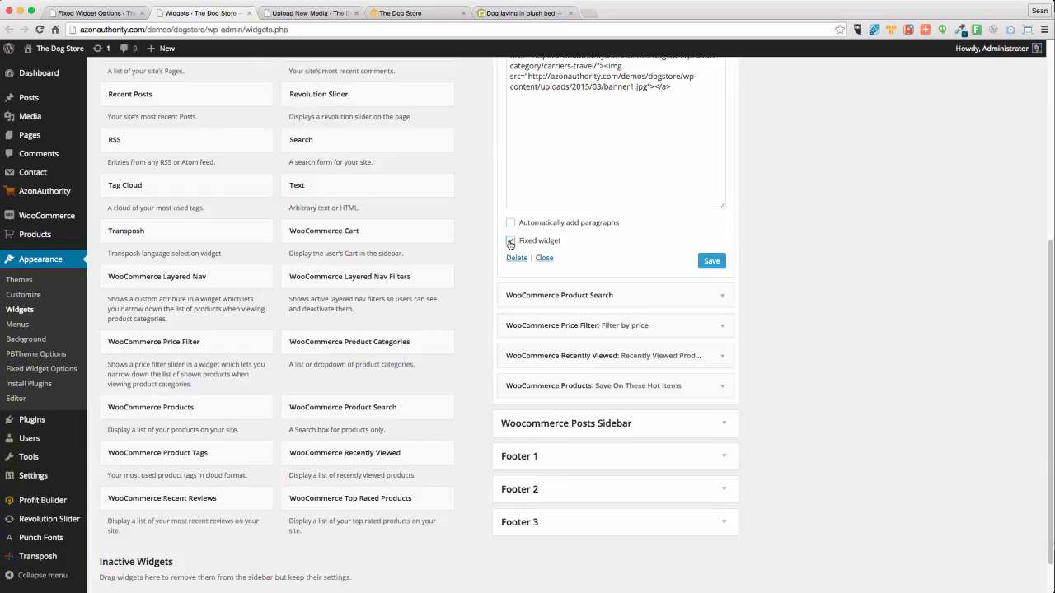
left_click(705, 262)
scroll(827, 288, "up", 4)
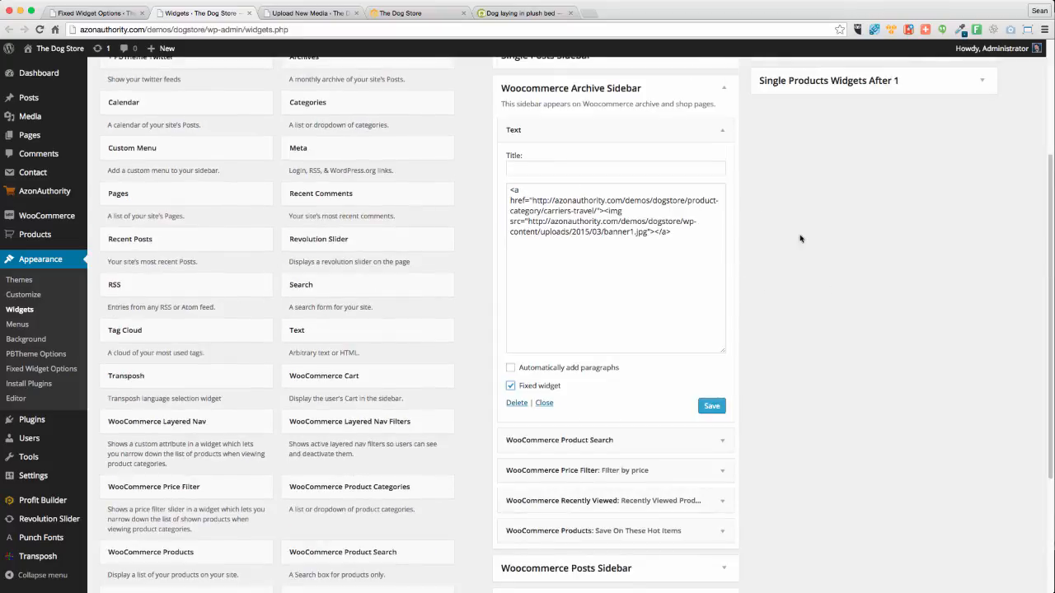
left_click(711, 407)
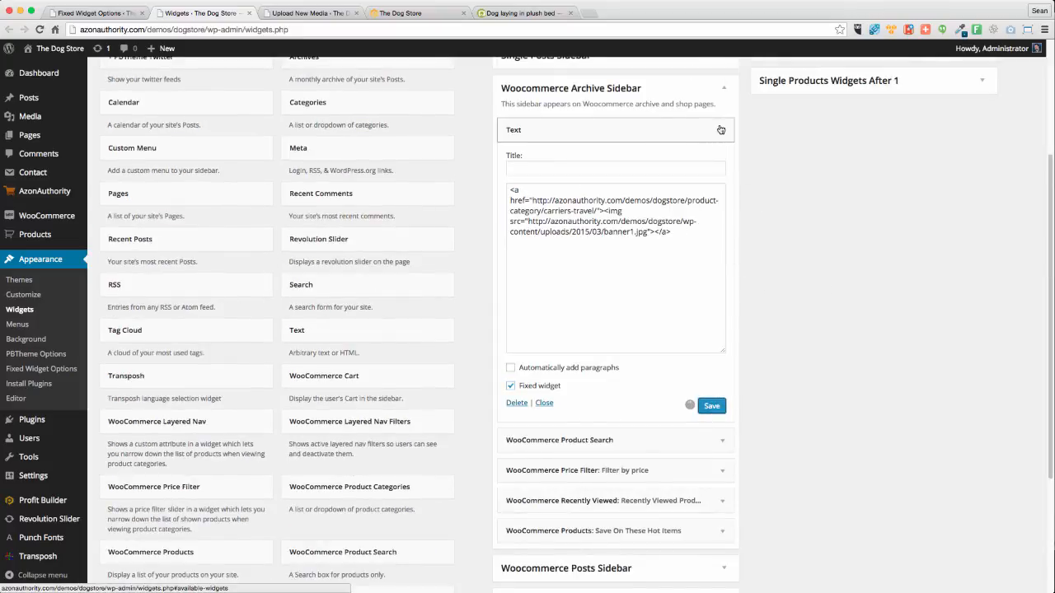
left_click_drag(678, 130, 610, 262)
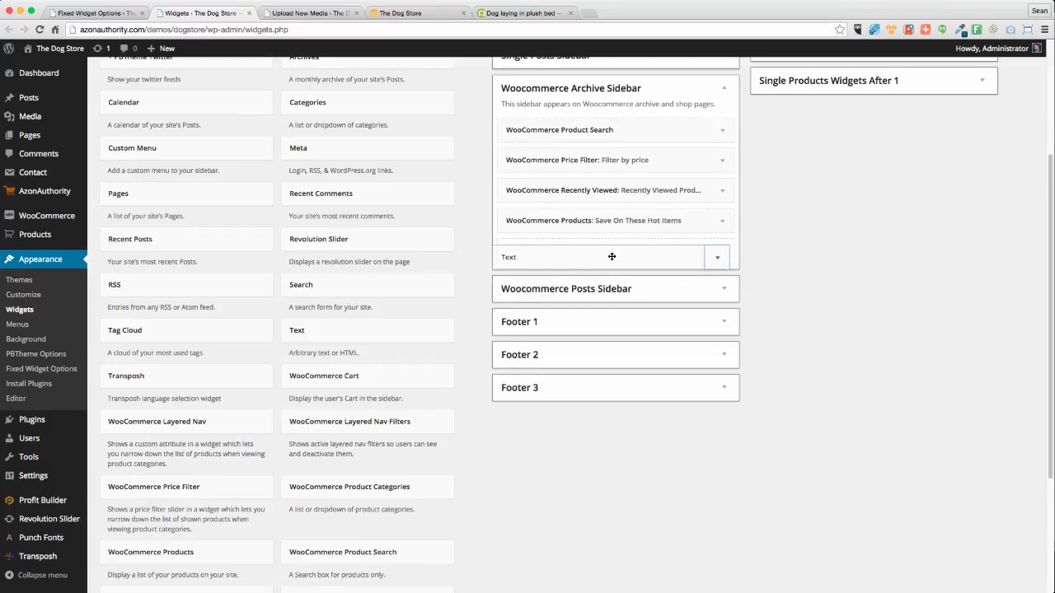
scroll(810, 293, "down", 1)
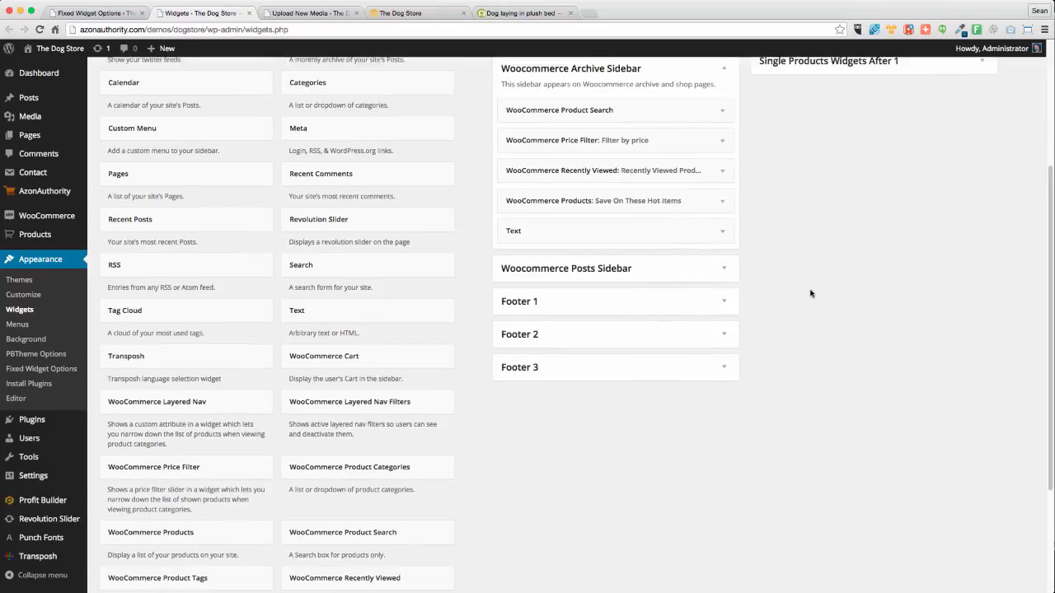
scroll(810, 293, "up", 5)
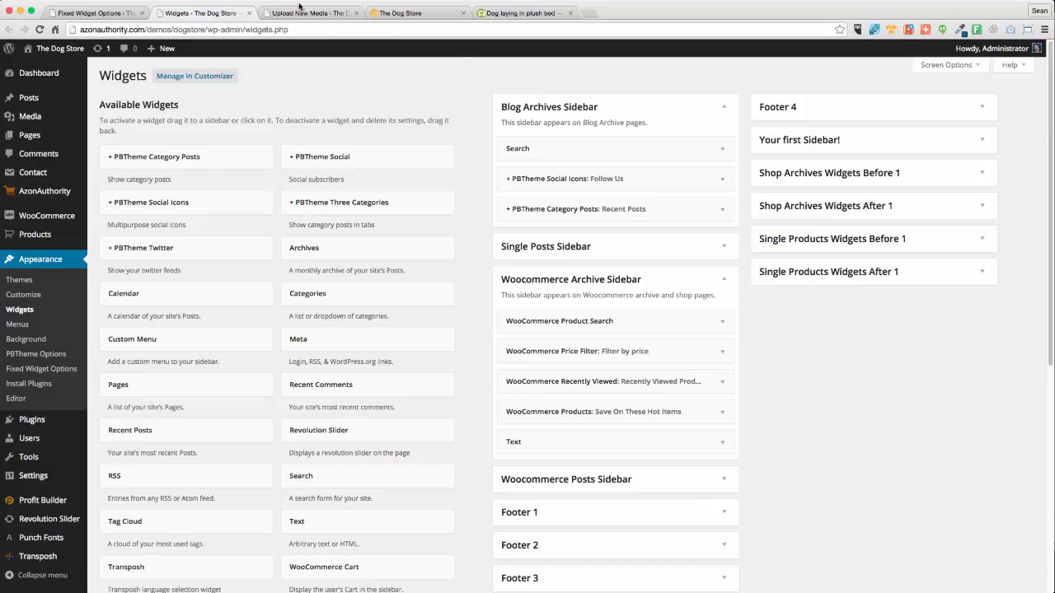
left_click(388, 13)
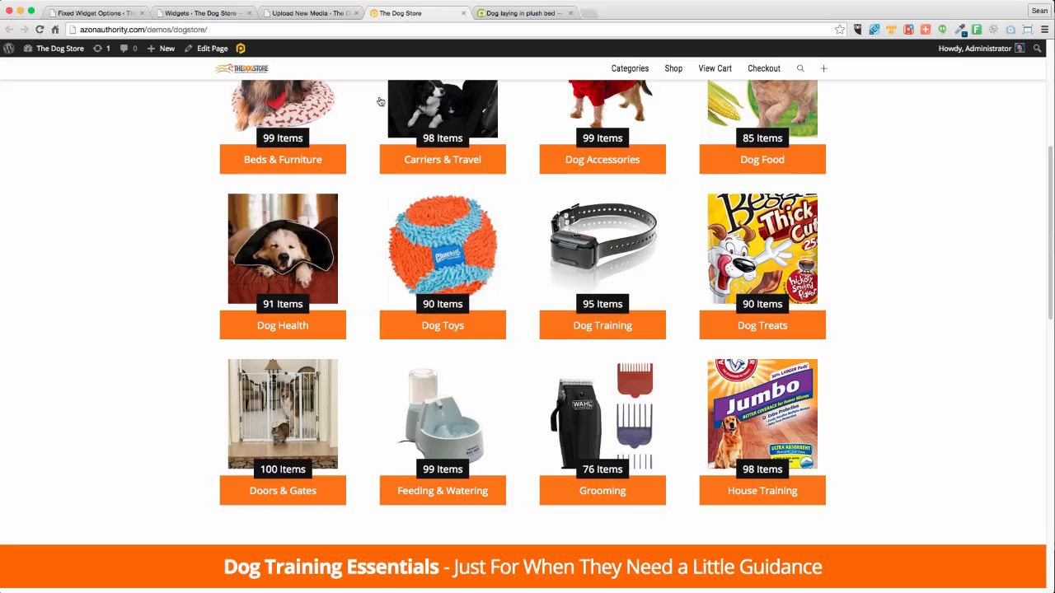
left_click(311, 102)
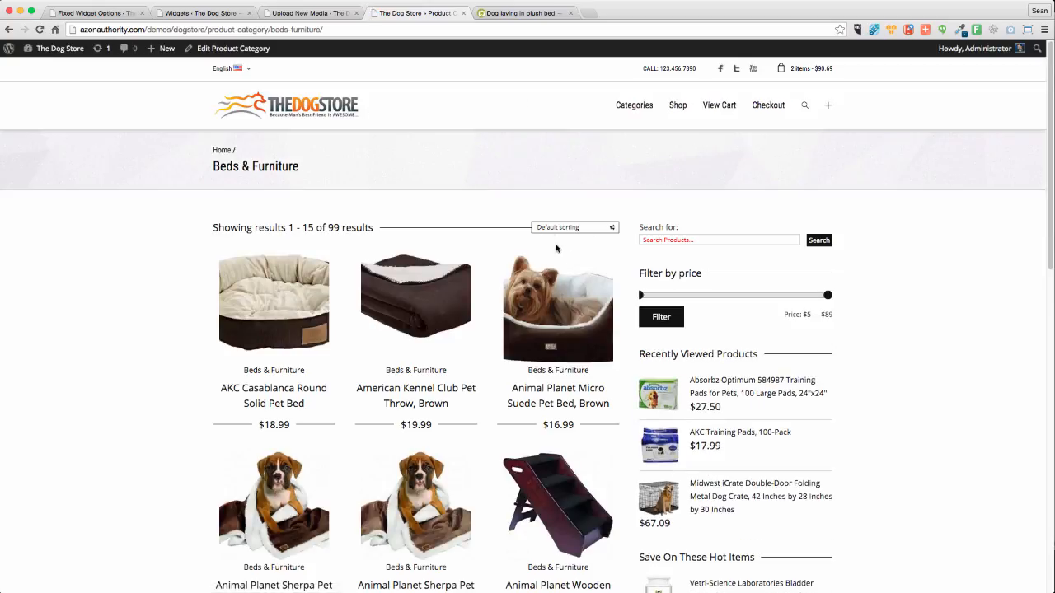
scroll(556, 248, "down", 10)
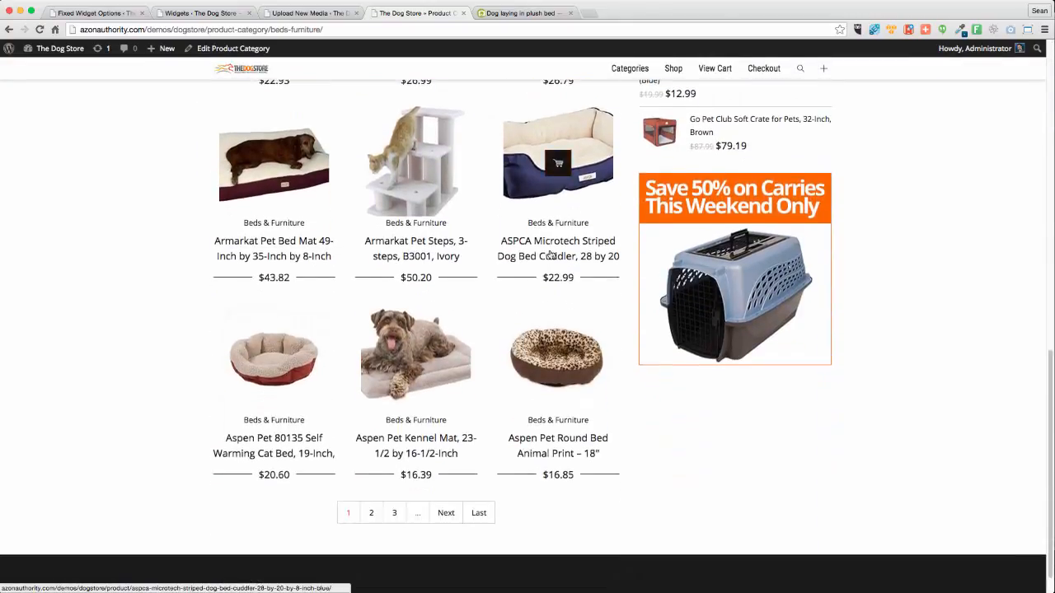
scroll(569, 252, "down", 2)
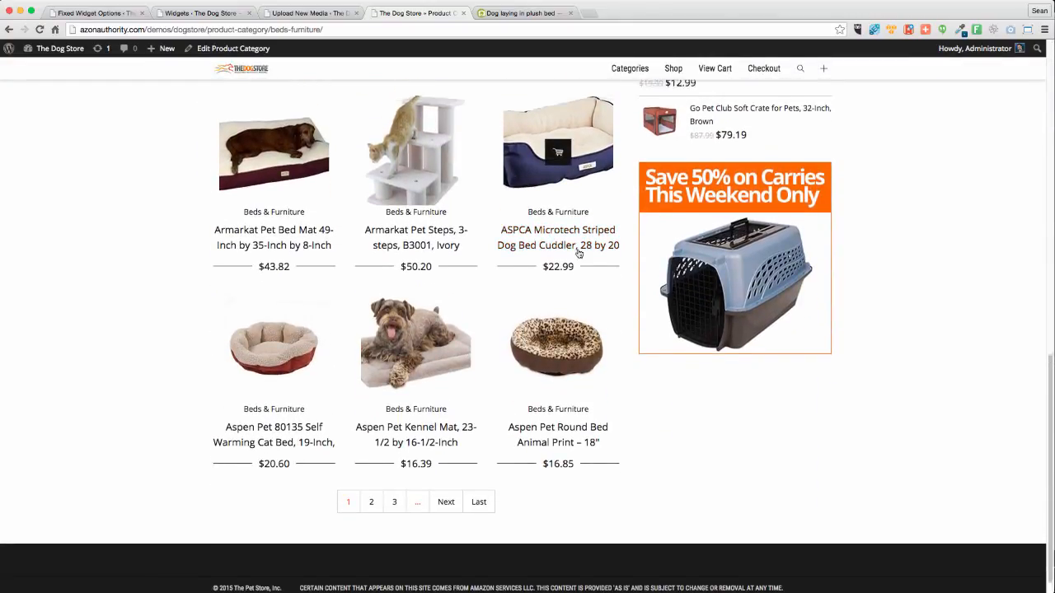
scroll(579, 253, "up", 10)
scroll(578, 253, "down", 10)
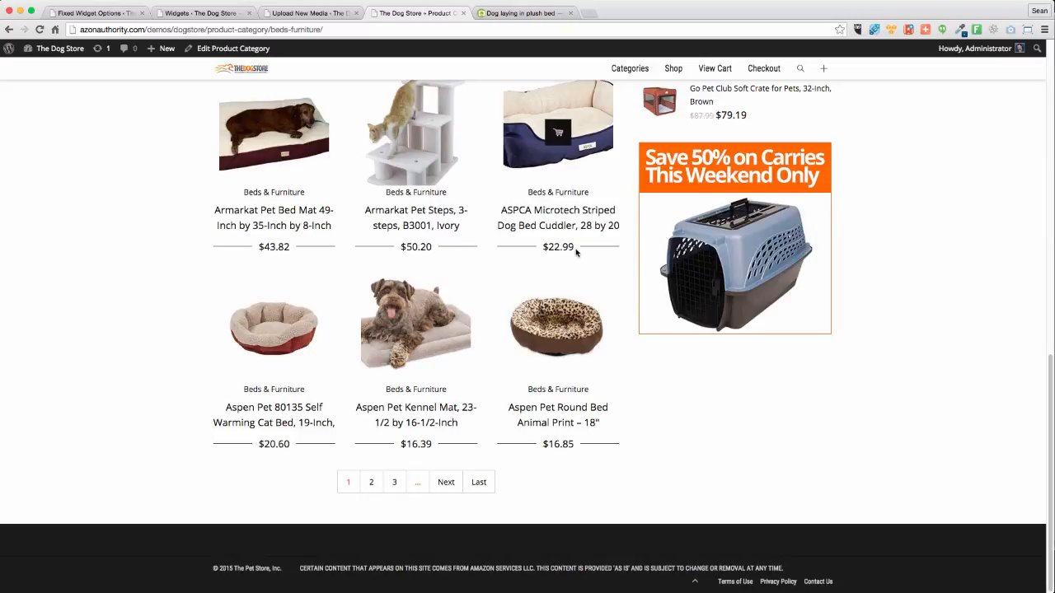
scroll(576, 252, "up", 10)
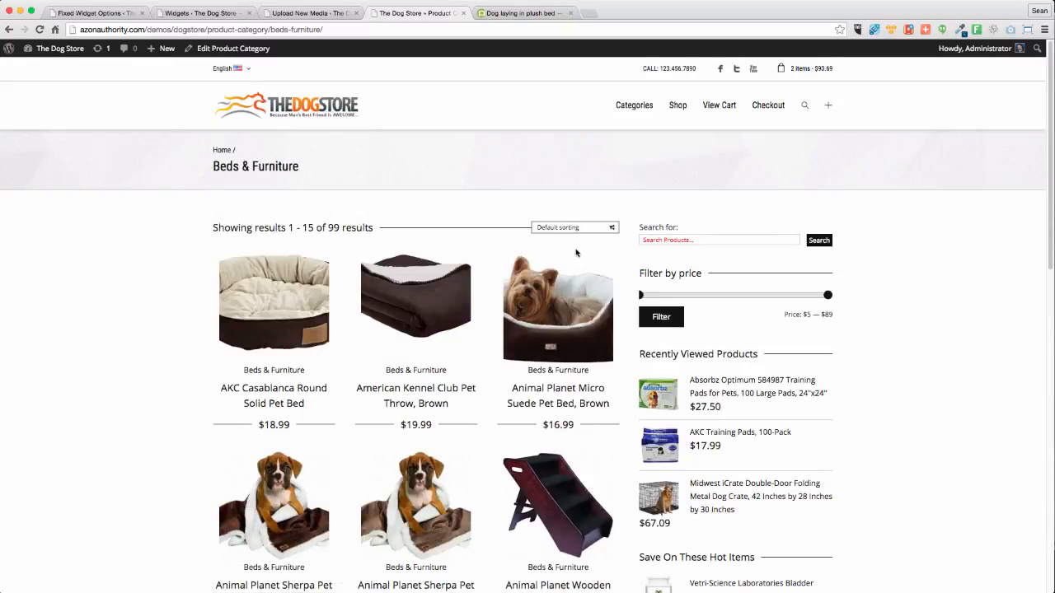
scroll(577, 253, "down", 10)
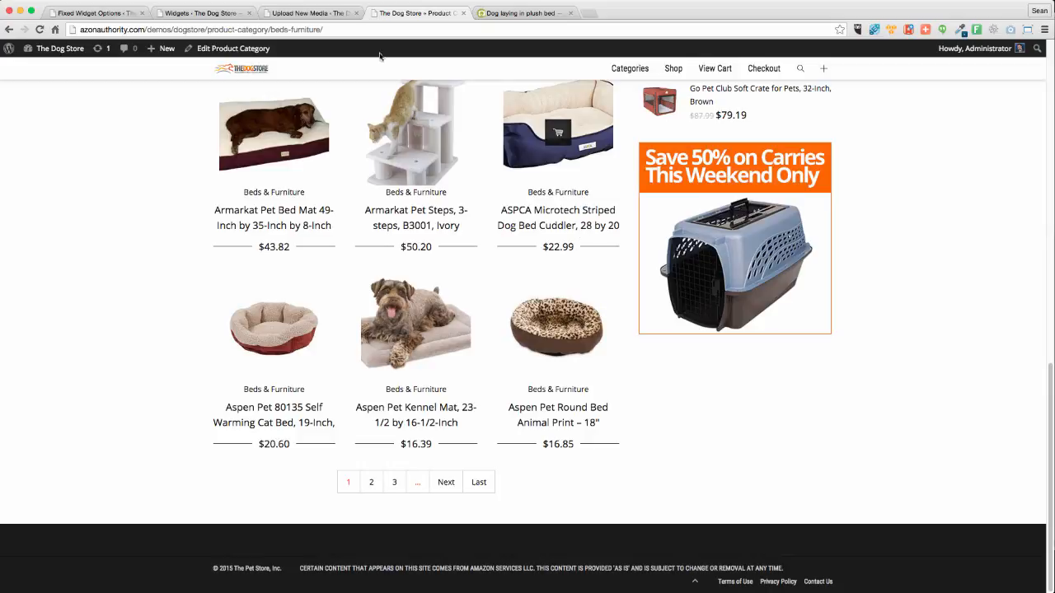
Set PBTheme's WooCommerce Products Per Page from 15 to 21 and save all changes
left_click(299, 15)
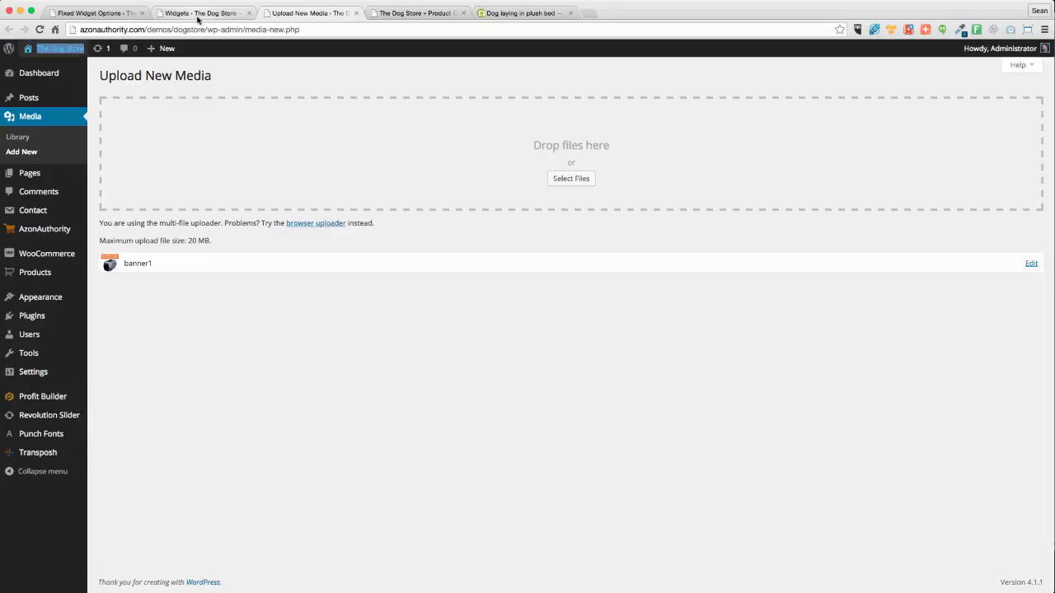
mouse_move(52, 258)
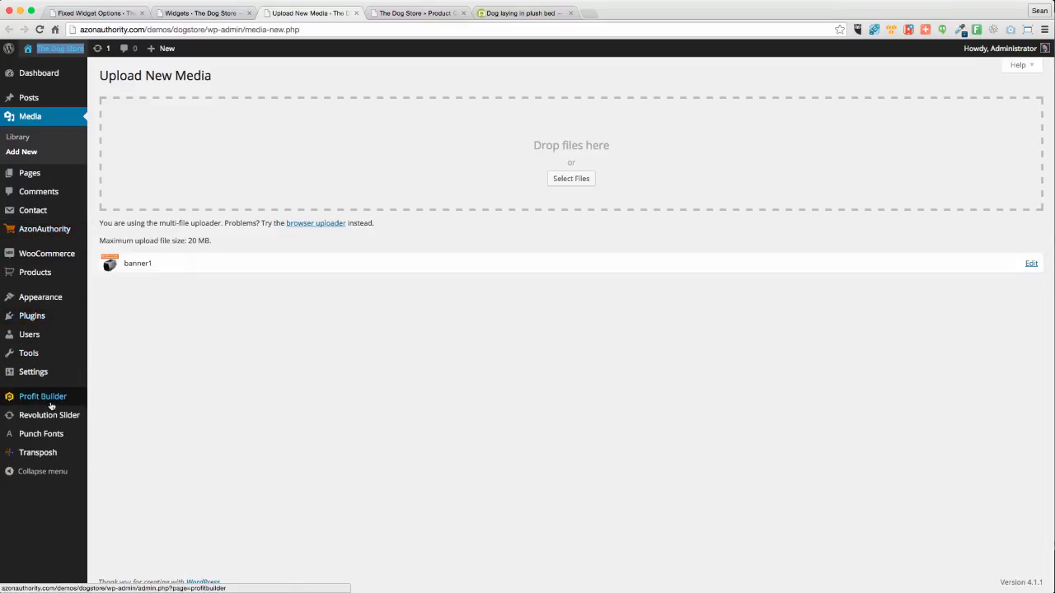
mouse_move(41, 299)
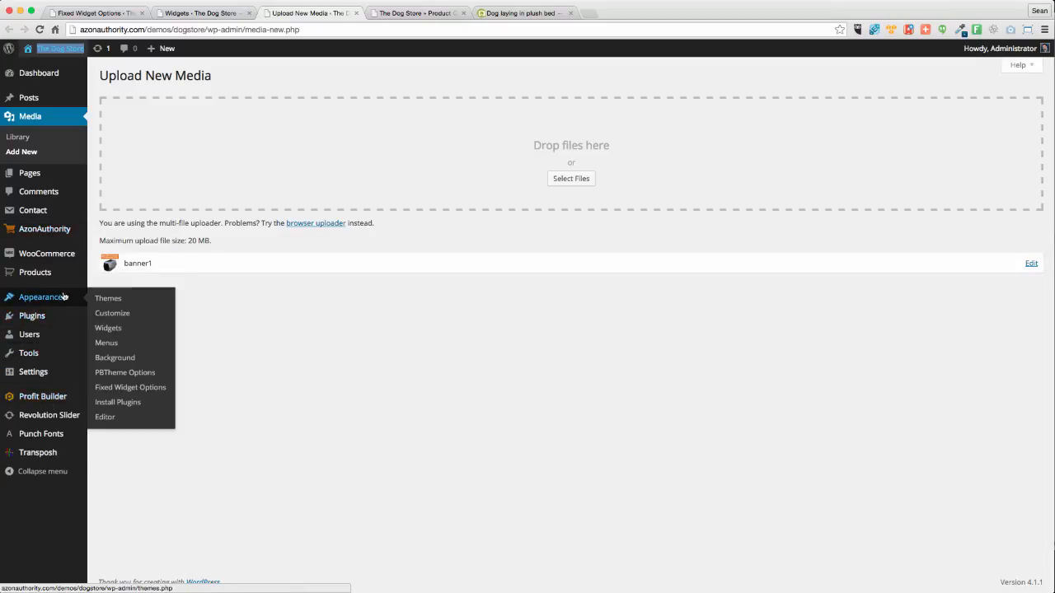
left_click(114, 374)
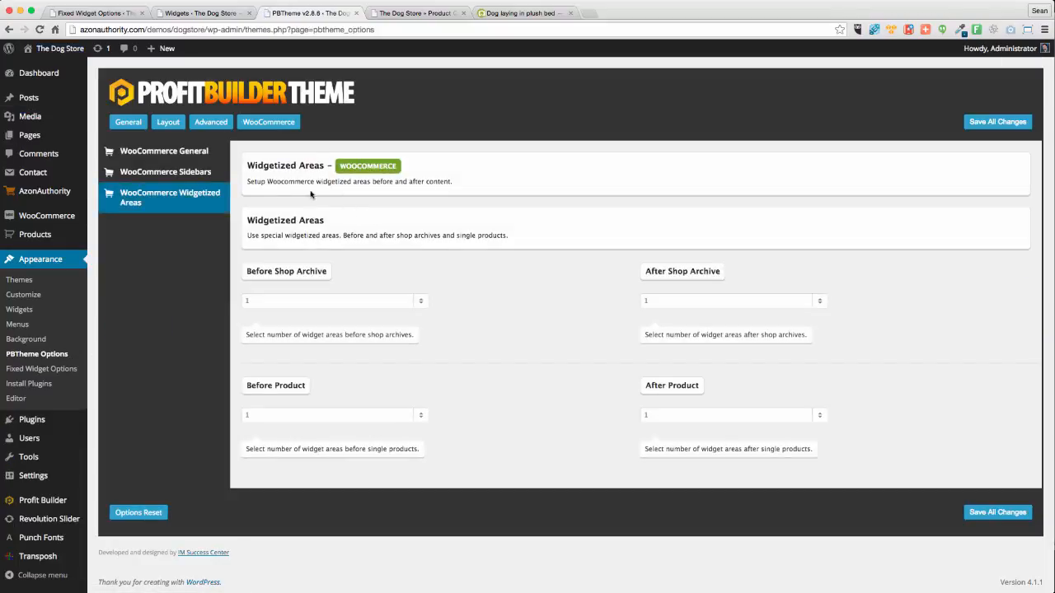
left_click(268, 122)
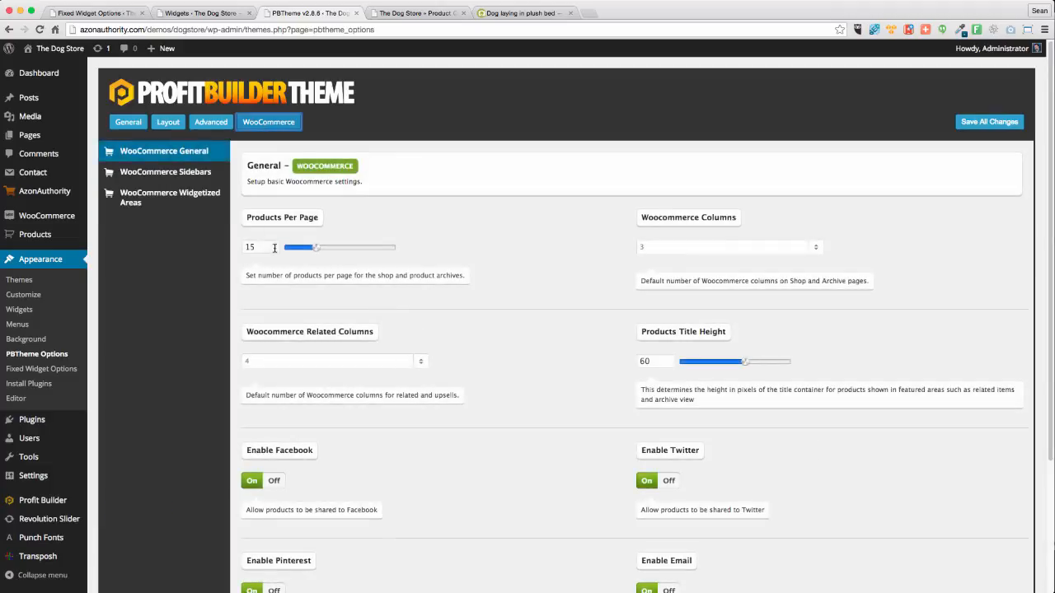
left_click_drag(316, 247, 329, 253)
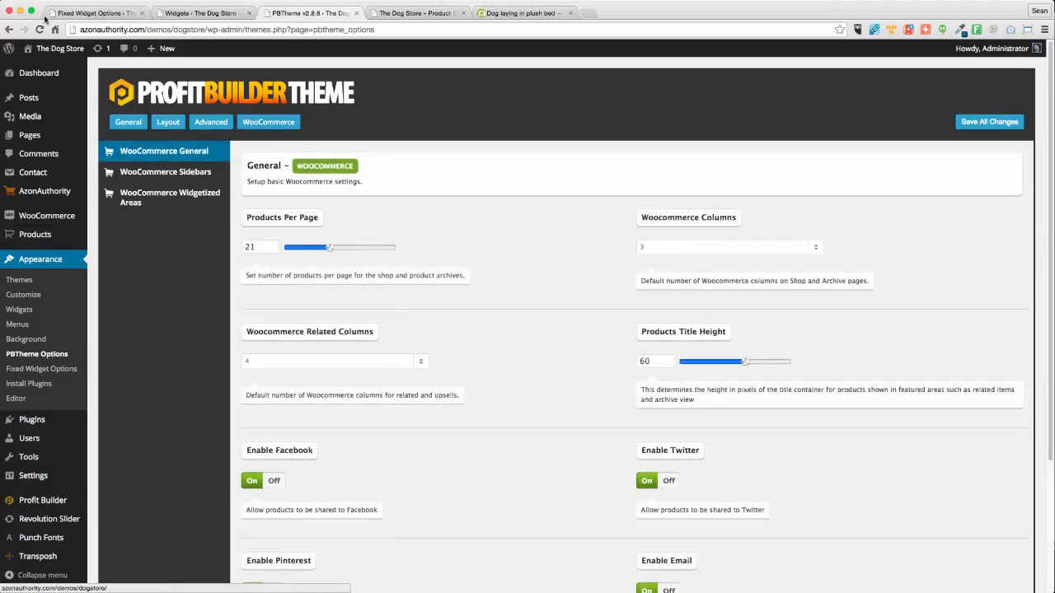
left_click(988, 124)
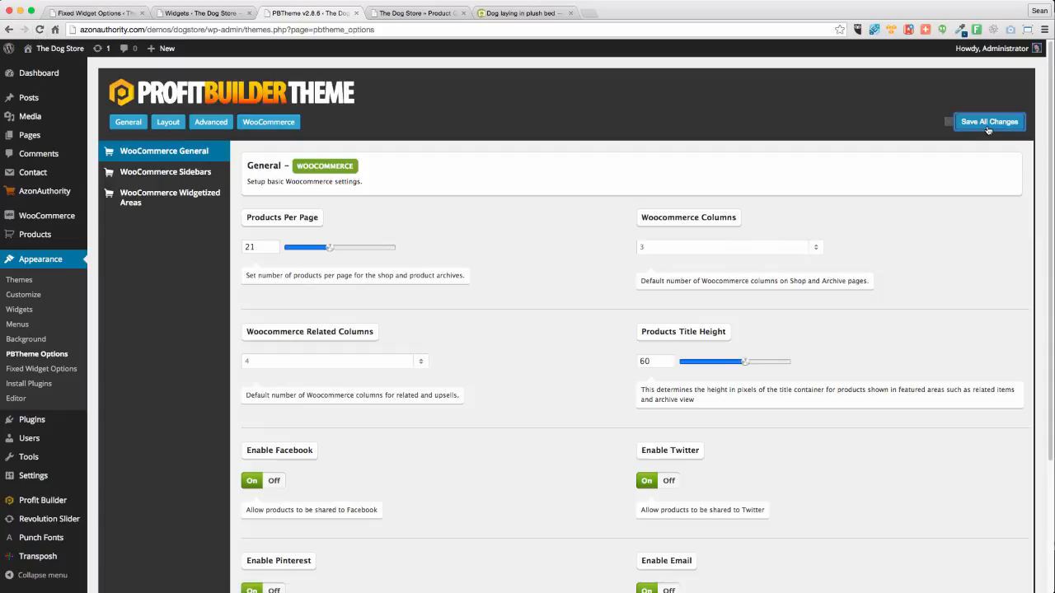
left_click(409, 14)
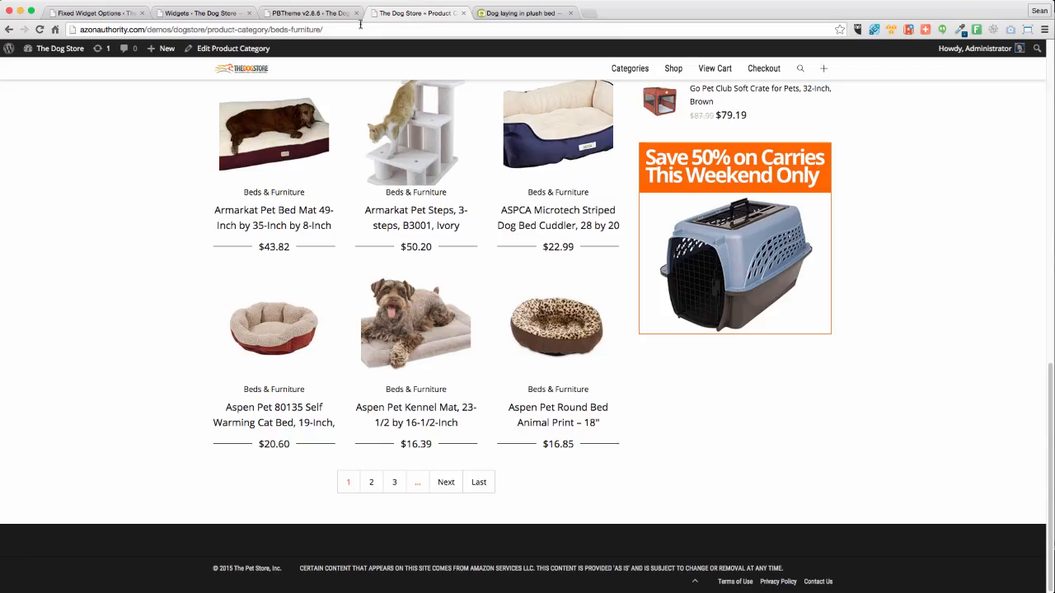
Reload Beds & Furniture to list 21 of 99 products and check the carrier banner stays pinned
left_click(38, 29)
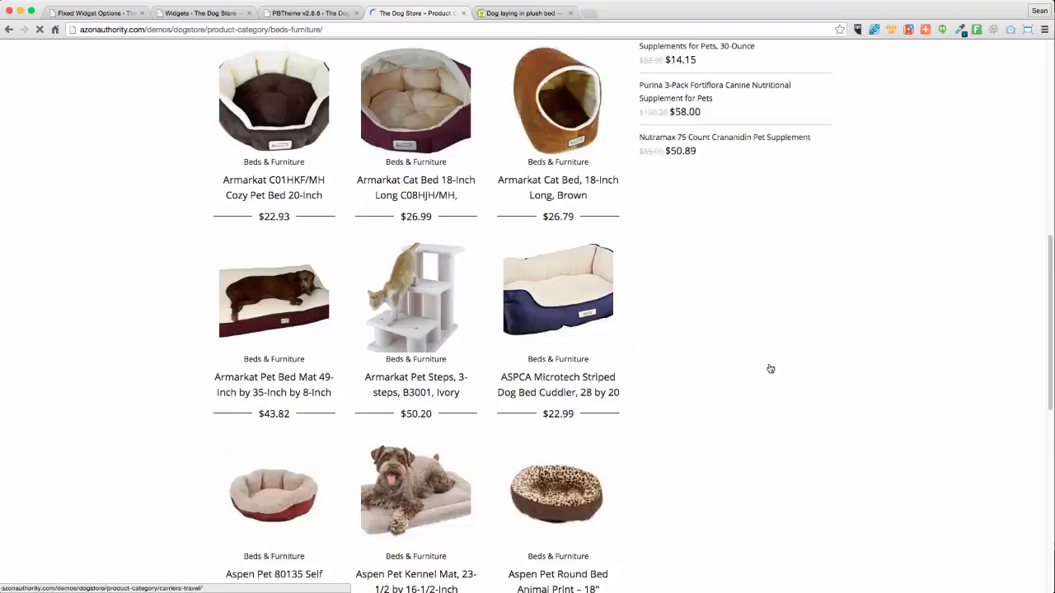
scroll(764, 372, "down", 5)
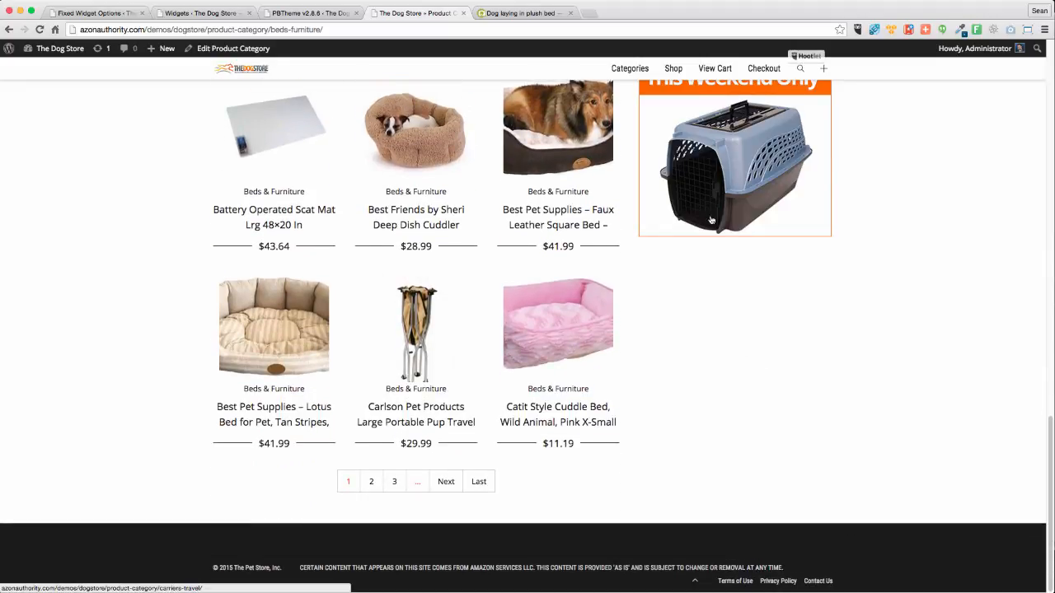
scroll(740, 341, "up", 5)
scroll(727, 355, "down", 6)
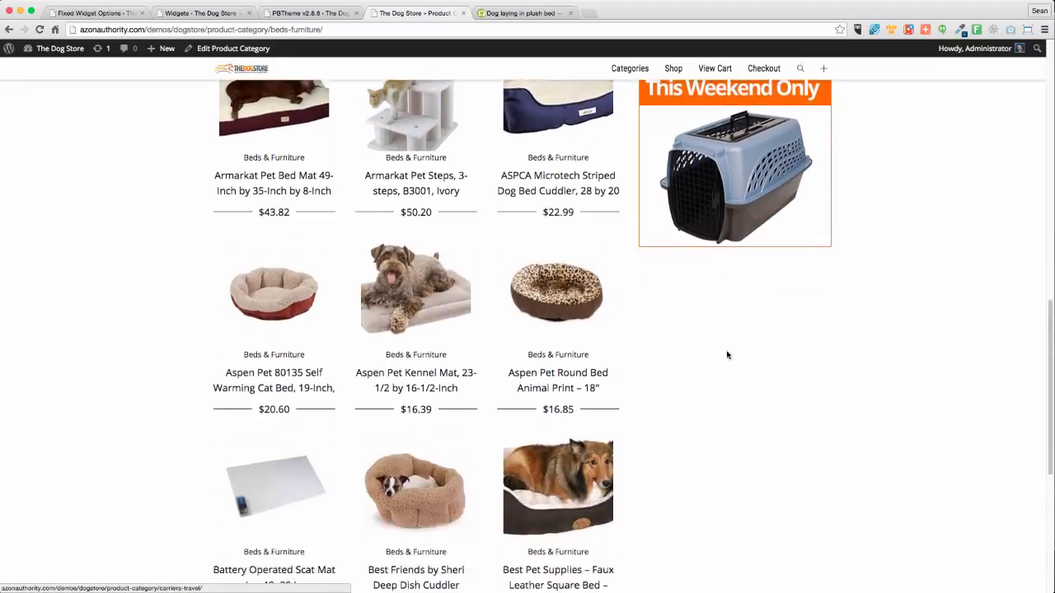
scroll(727, 356, "up", 2)
scroll(727, 356, "up", 5)
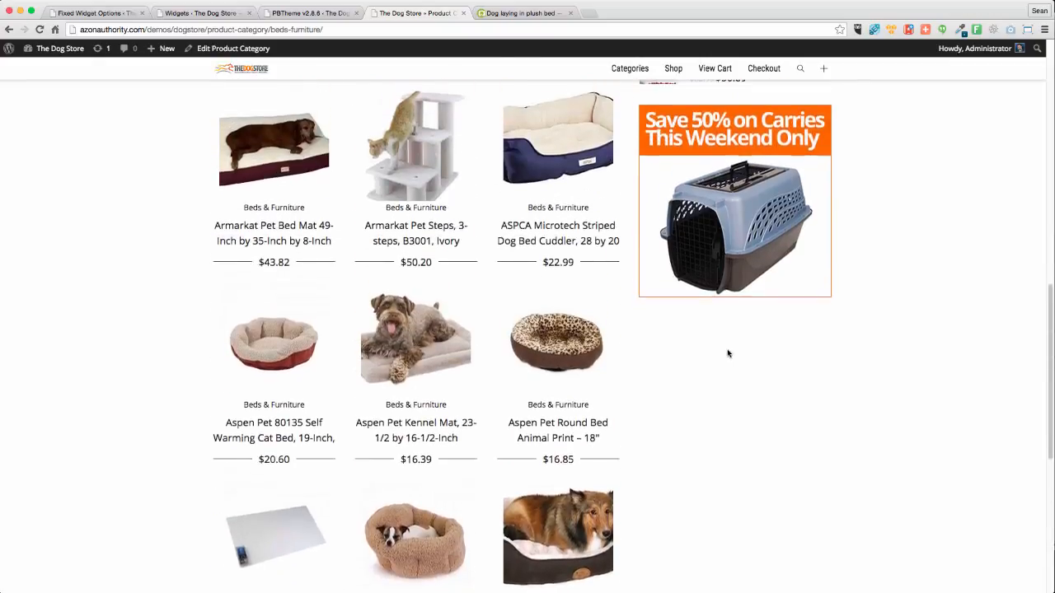
scroll(727, 355, "down", 6)
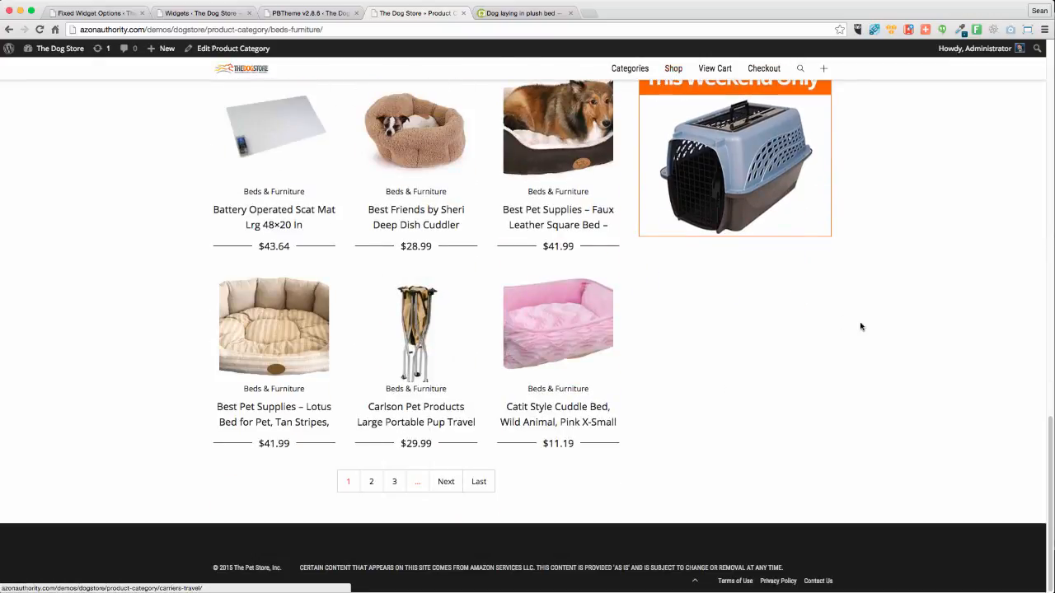
scroll(860, 325, "up", 15)
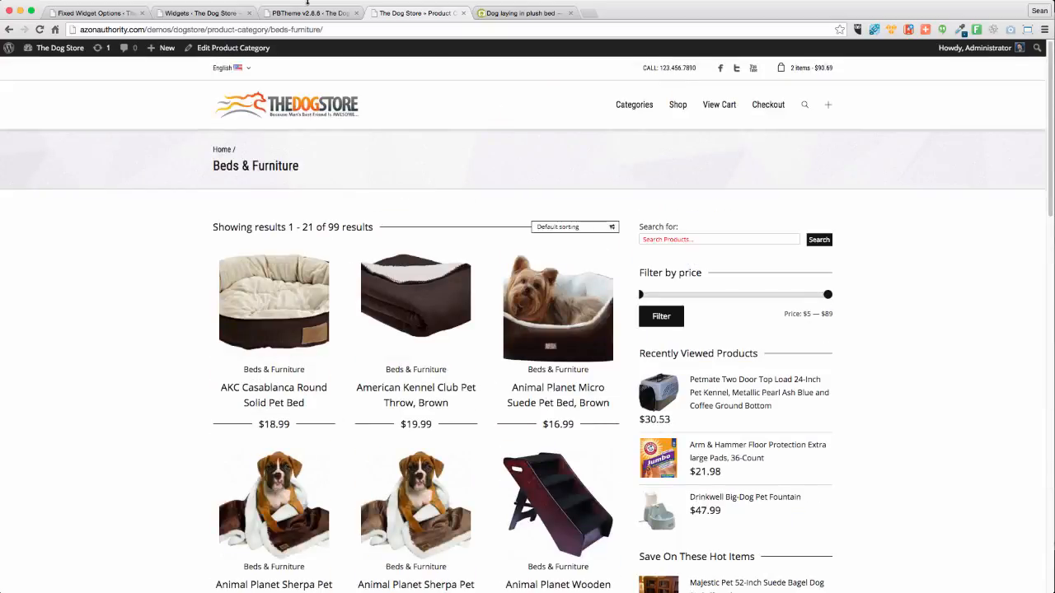
Change the Fixed Widget Options Margin Top from 10 to 50 px and save
left_click(201, 12)
left_click(87, 13)
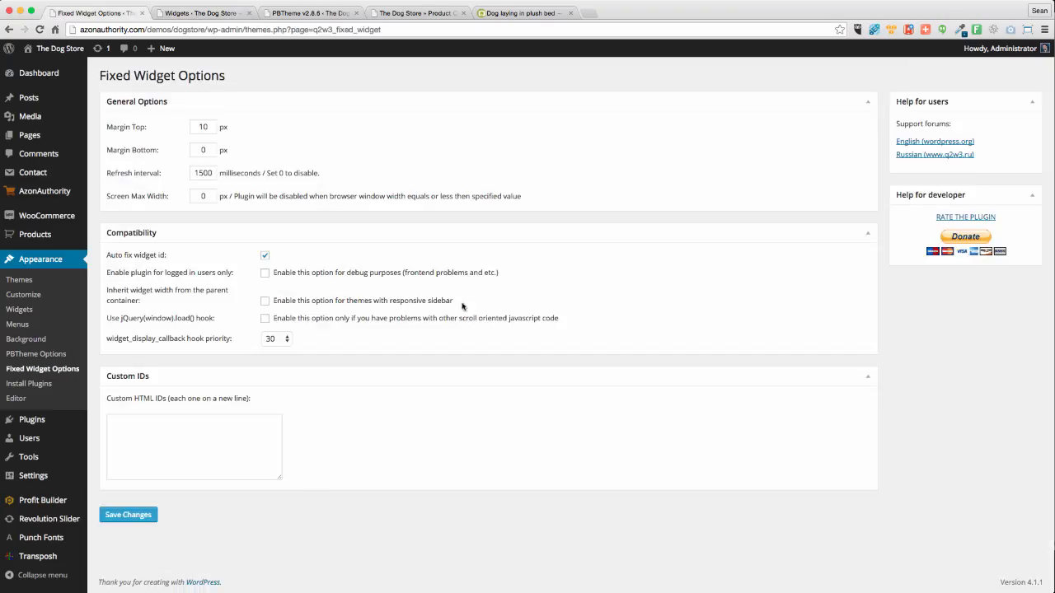
double_click(208, 129)
type("5")
left_click(121, 517)
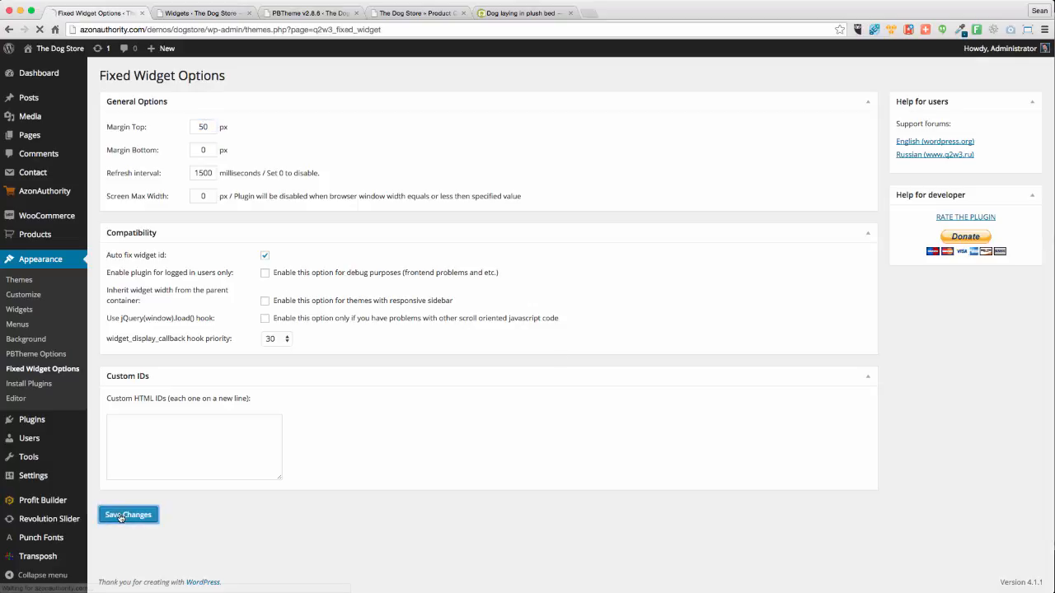
Reload the Beds & Furniture store page and scroll down to check the pinned banner
left_click(207, 13)
left_click(309, 14)
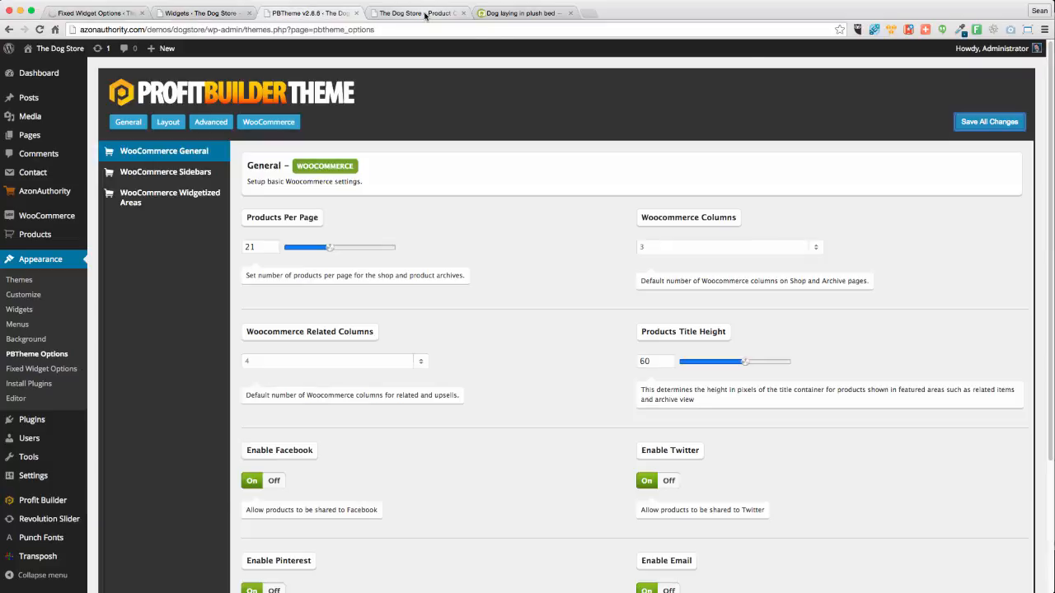
left_click(416, 13)
left_click(39, 29)
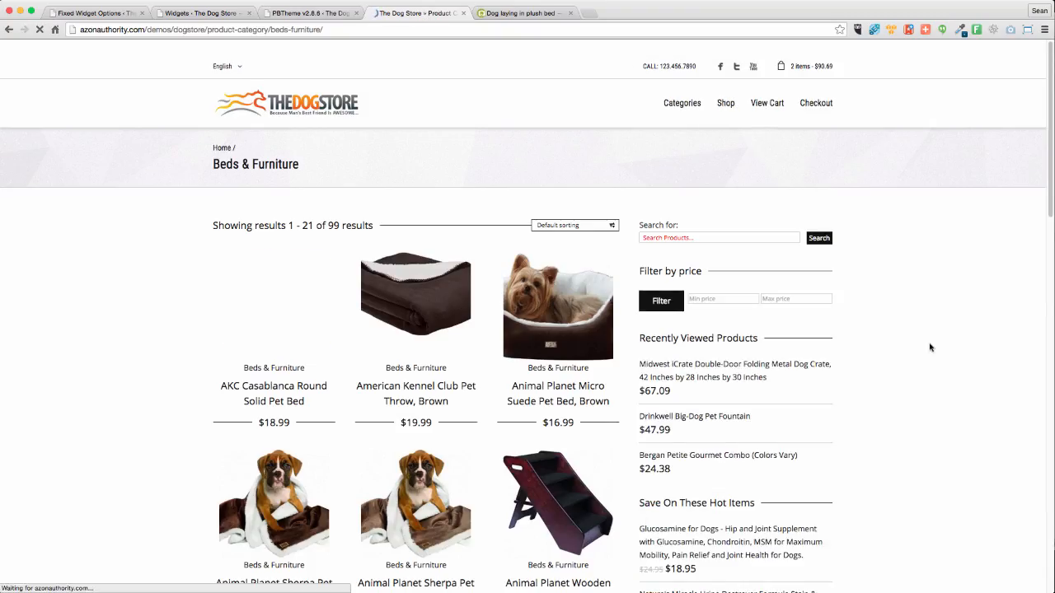
scroll(865, 346, "down", 5)
scroll(929, 348, "down", 5)
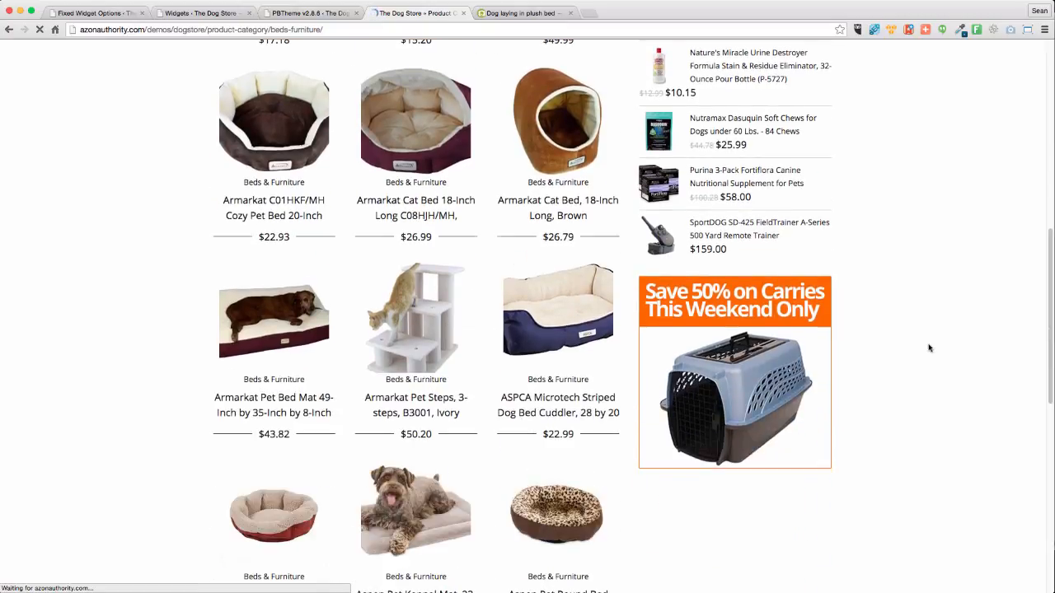
scroll(927, 348, "down", 5)
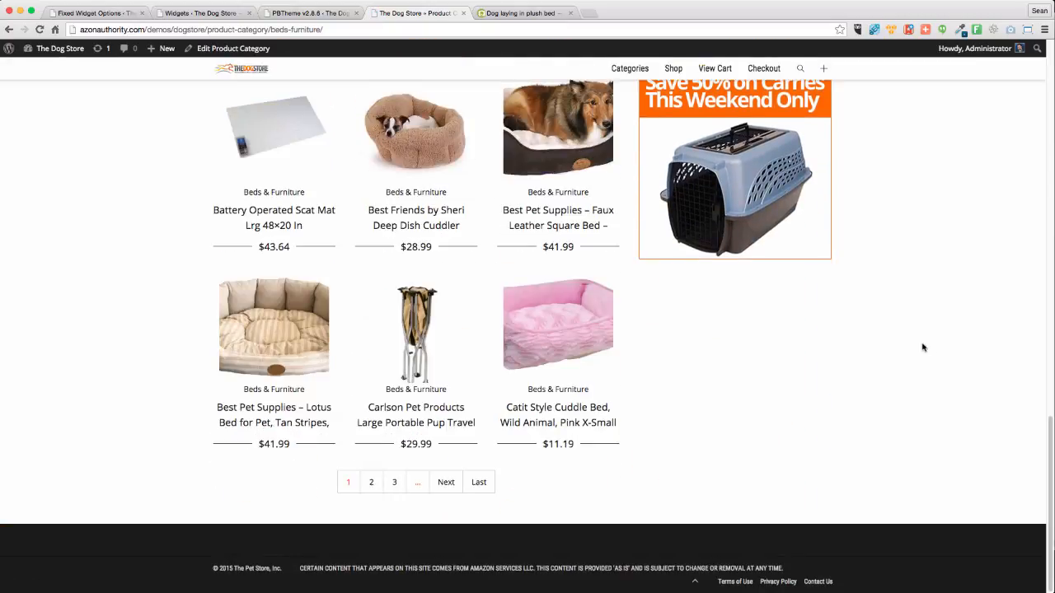
scroll(923, 347, "down", 15)
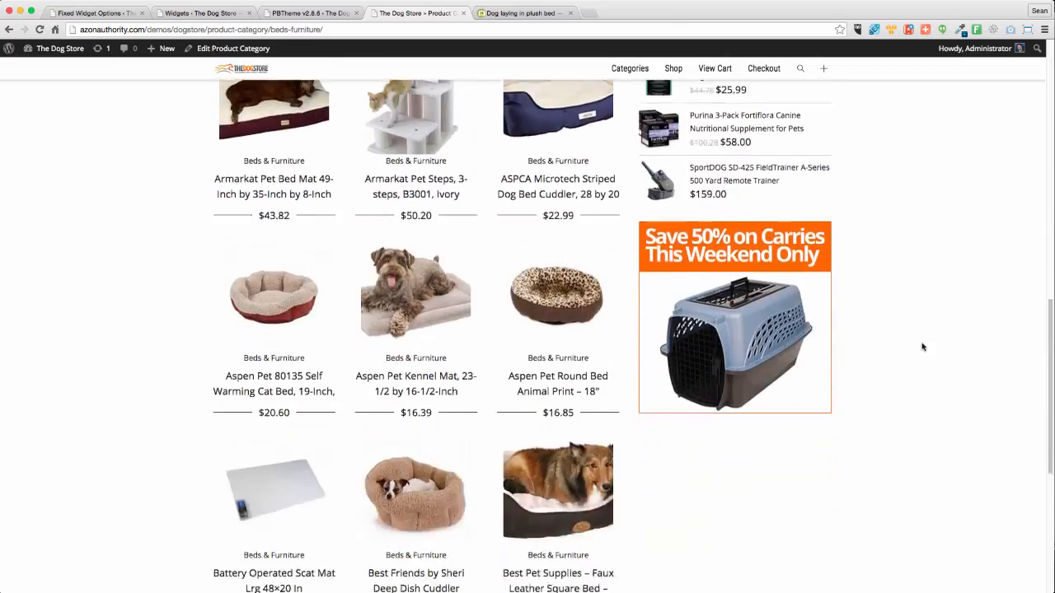
scroll(920, 347, "down", 1)
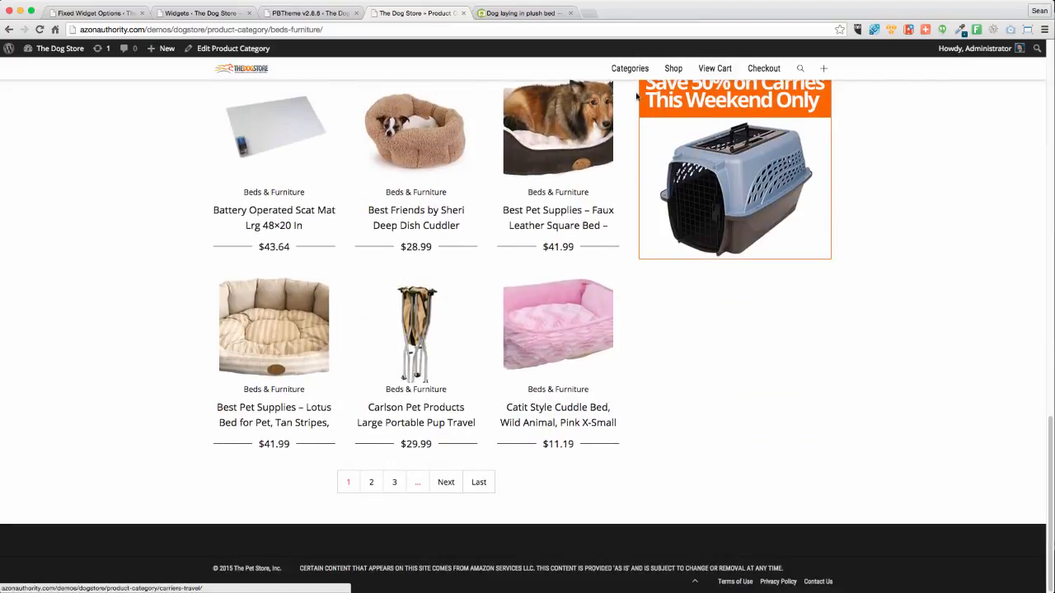
Change the Fixed Widget Margin Top from 50 to 80 px and save
left_click(100, 11)
left_click_drag(209, 157, 188, 160)
type("80")
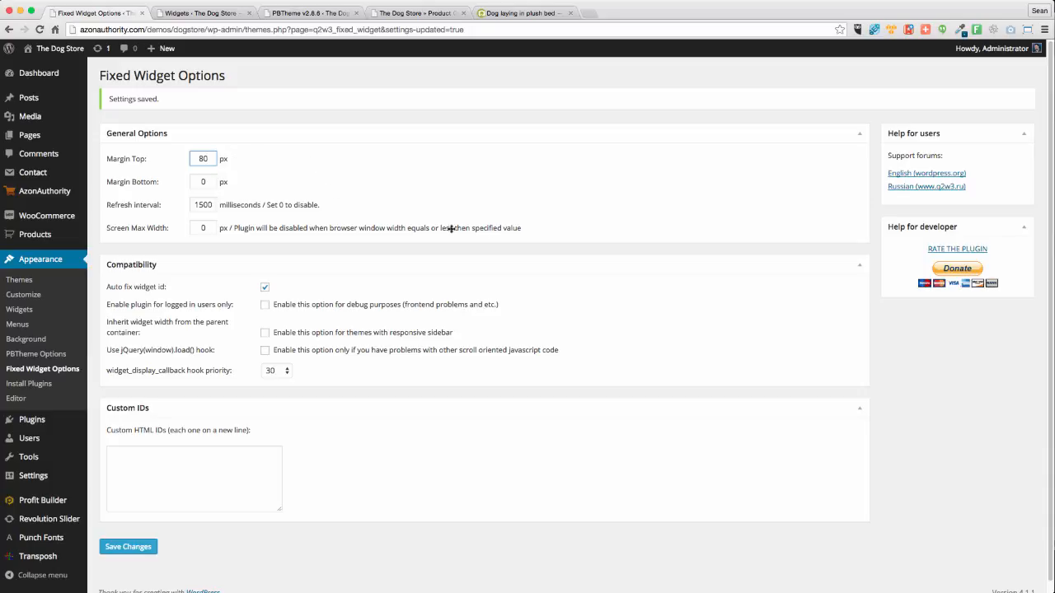
left_click(129, 547)
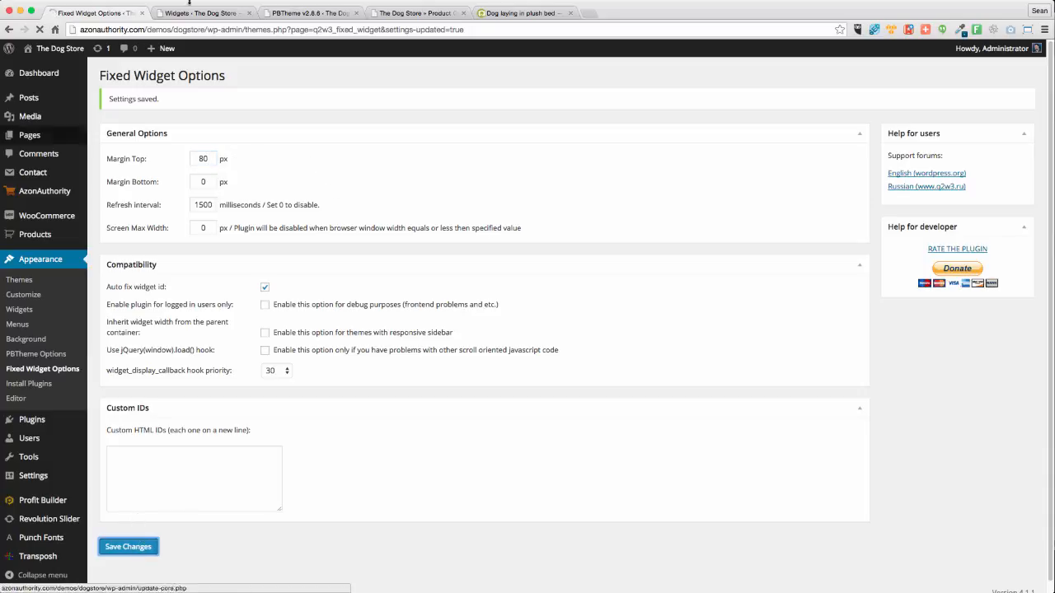
Close the widgets admin tab, then reload Beds & Furniture to check the banner position
left_click(192, 13)
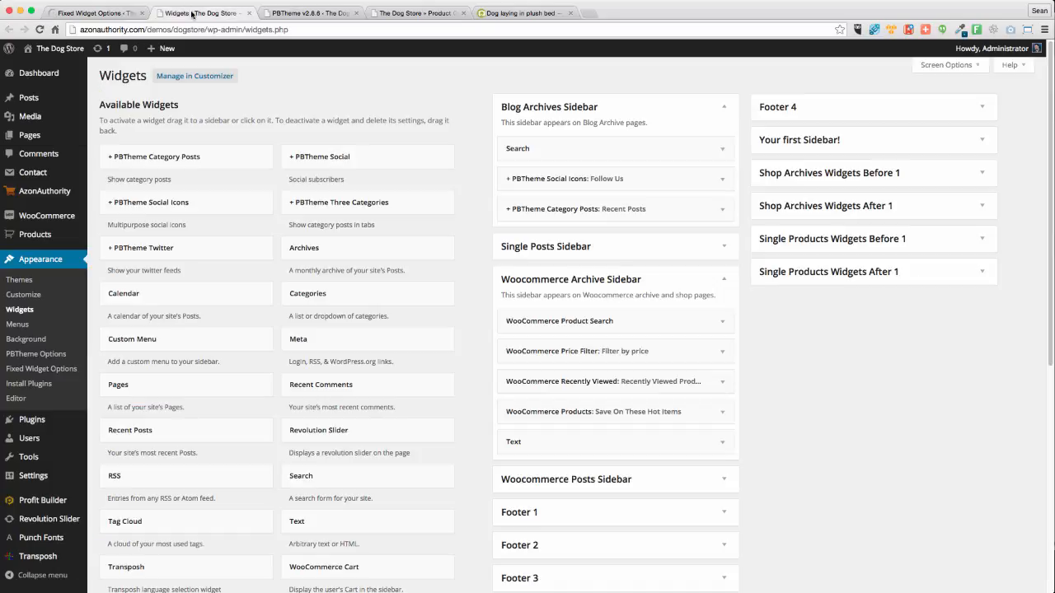
left_click(249, 13)
left_click(301, 12)
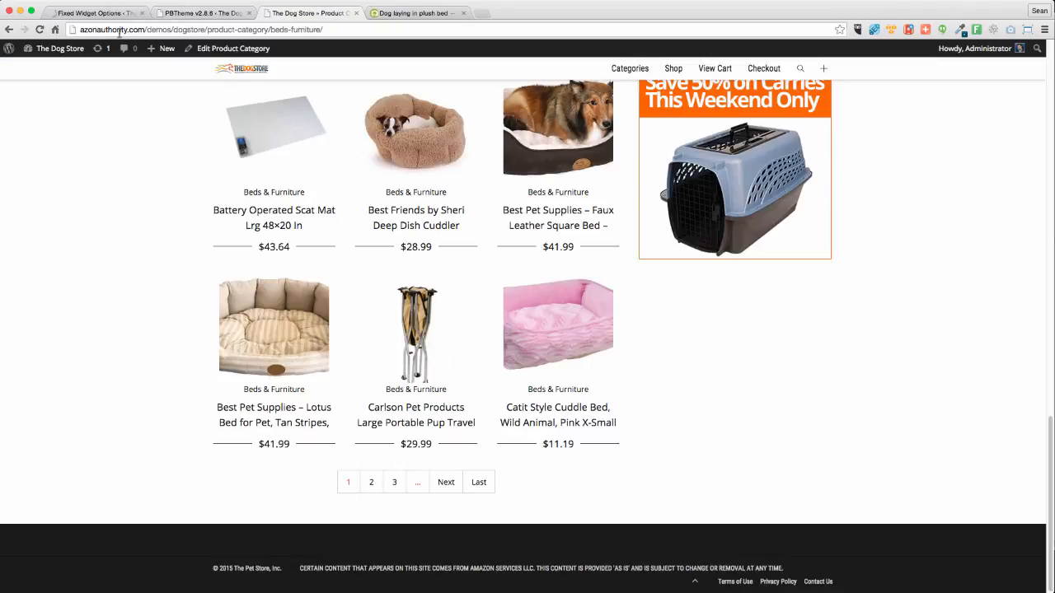
left_click(40, 30)
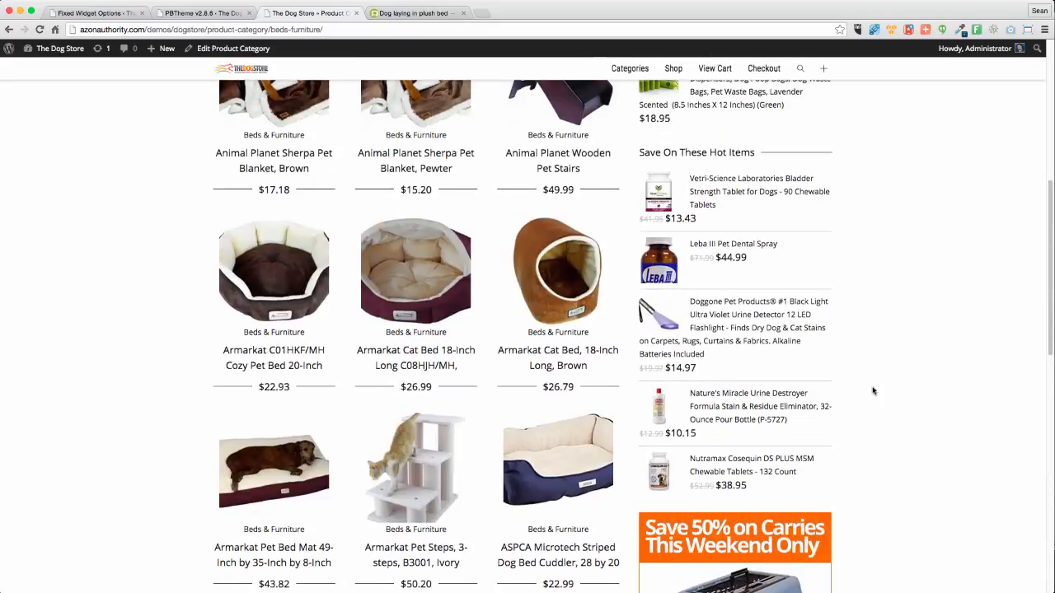
scroll(873, 391, "down", 9)
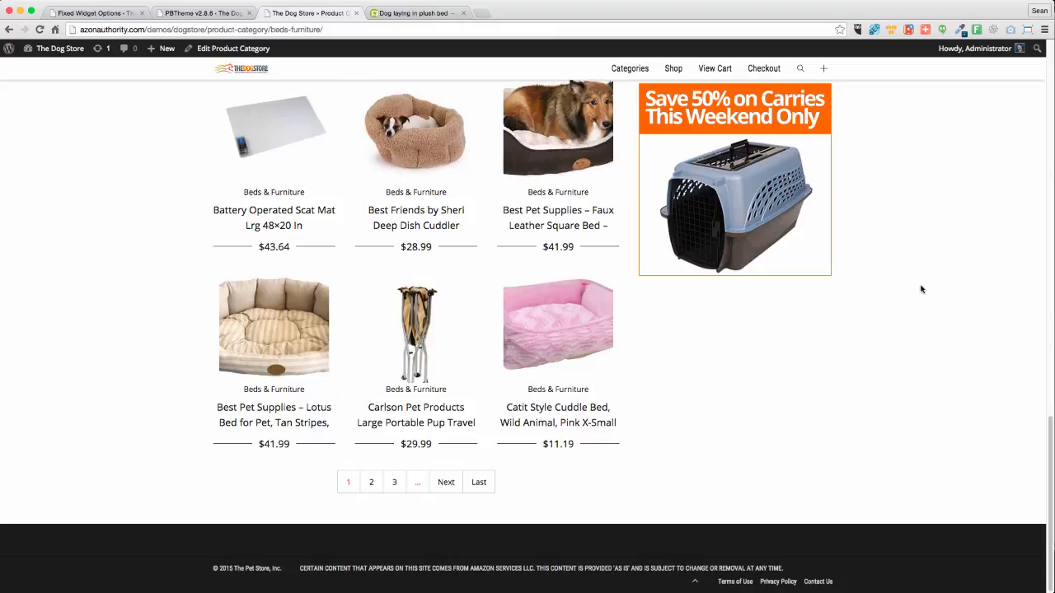
Change the Fixed Widget Margin Top from 80 to 100 px and save
left_click(69, 11)
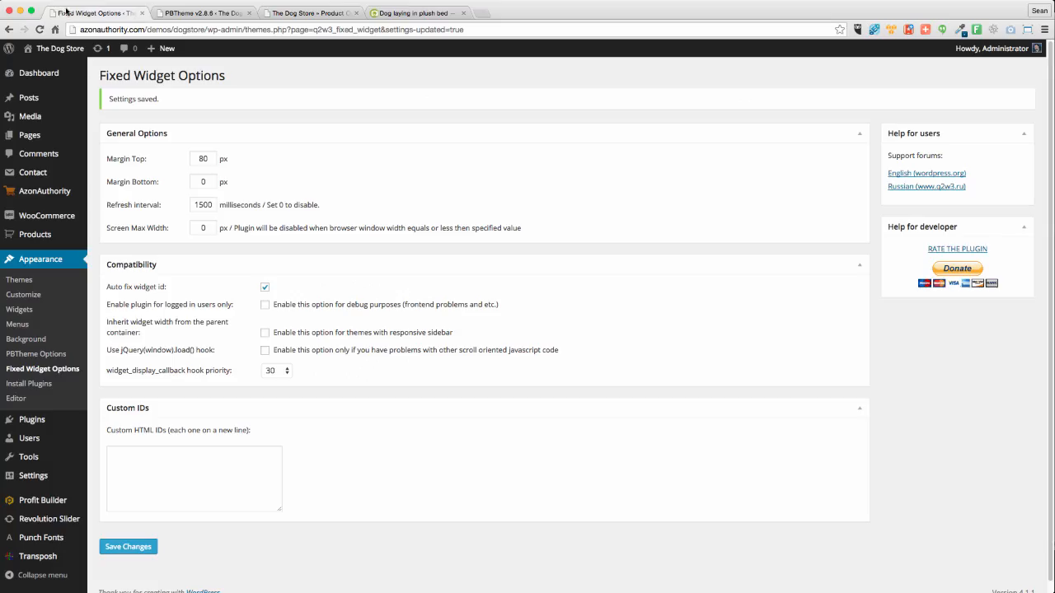
left_click_drag(205, 158, 178, 157)
left_click(125, 547)
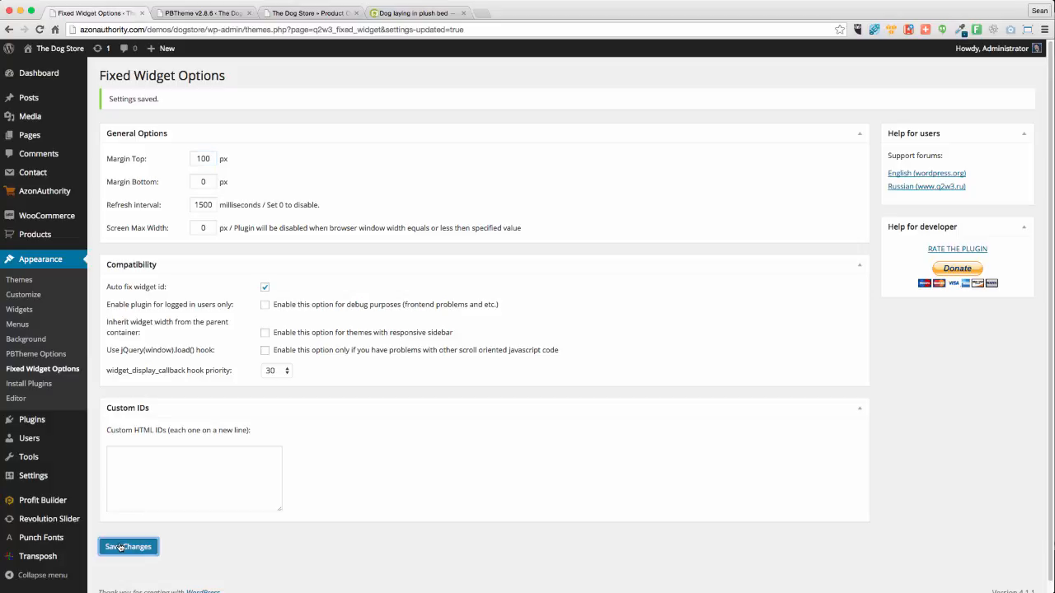
Close the ProfitBuilder theme options tab and reload Beds & Furniture to check the sidebar banner
left_click(245, 14)
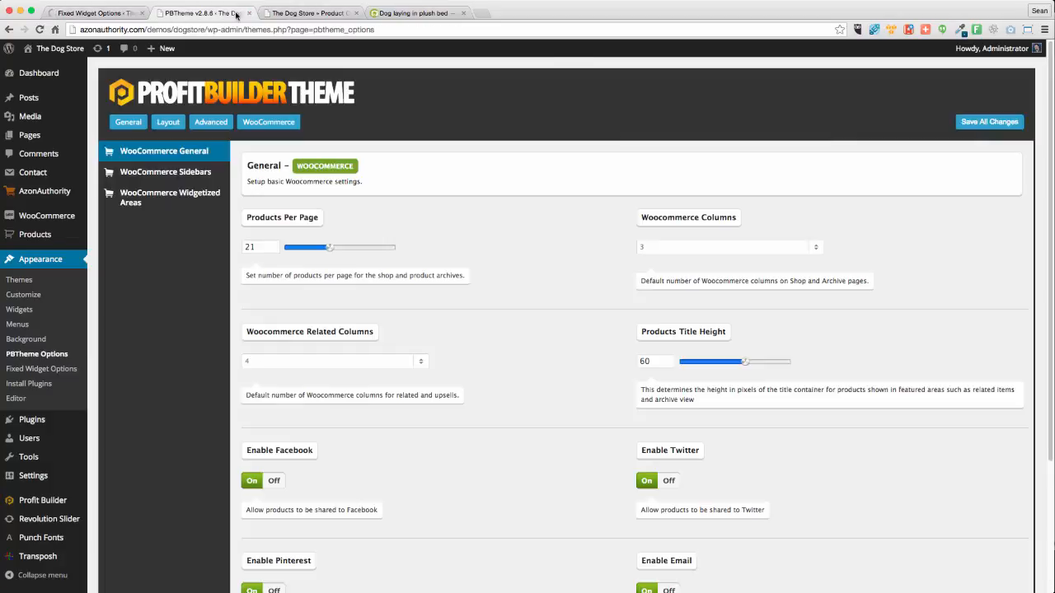
left_click(249, 13)
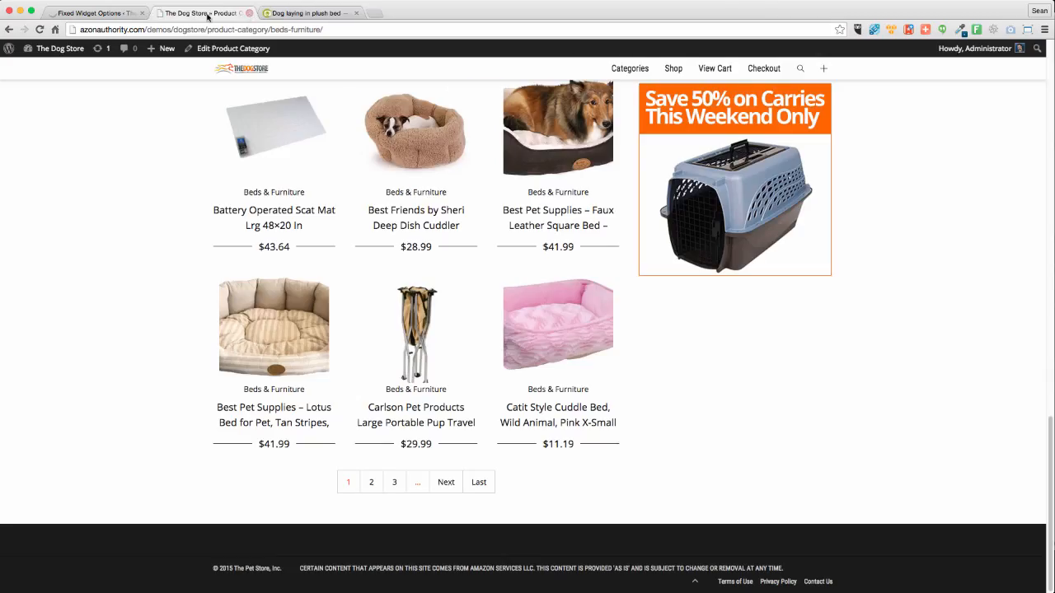
left_click(39, 30)
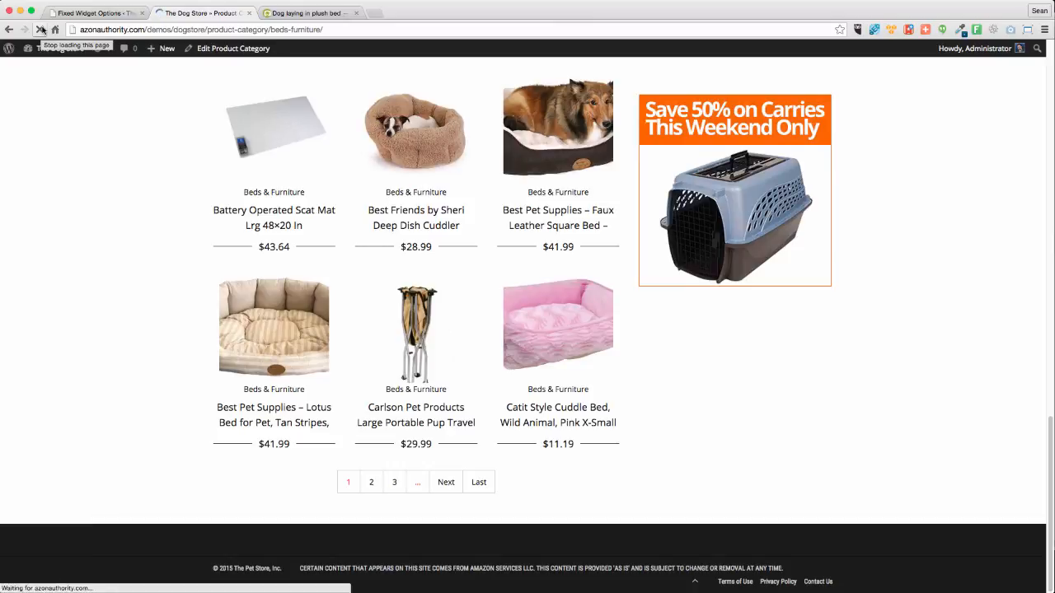
left_click(41, 30)
scroll(113, 214, "up", 5)
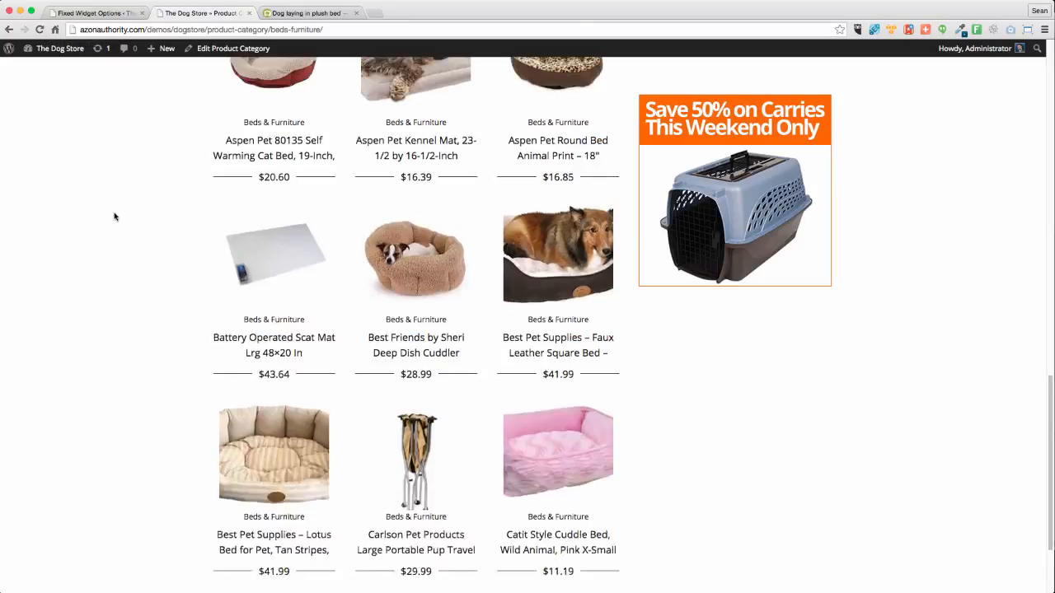
scroll(165, 266, "down", 3)
scroll(165, 266, "down", 4)
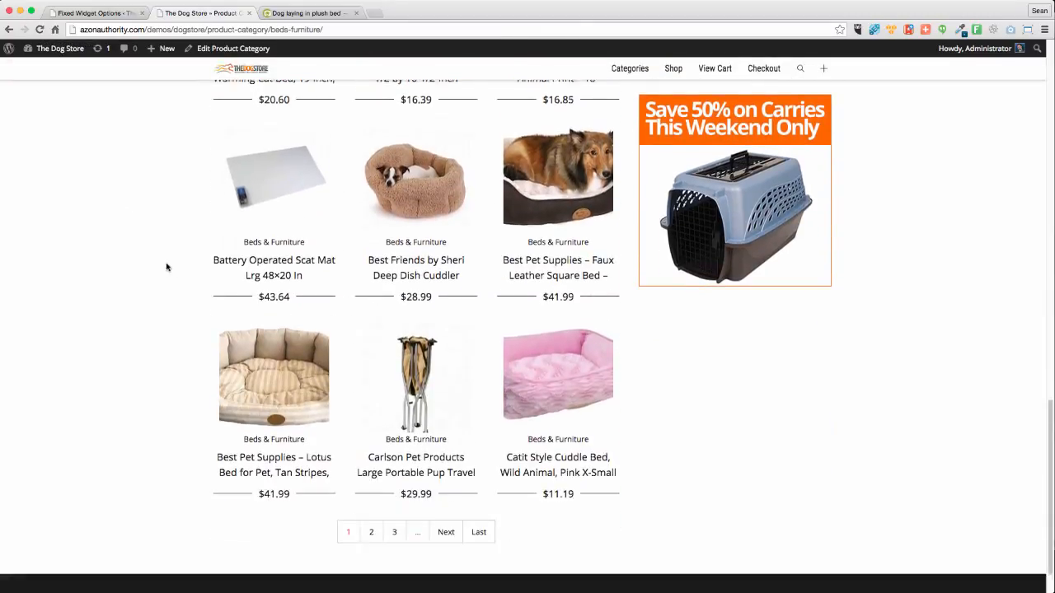
scroll(167, 266, "up", 6)
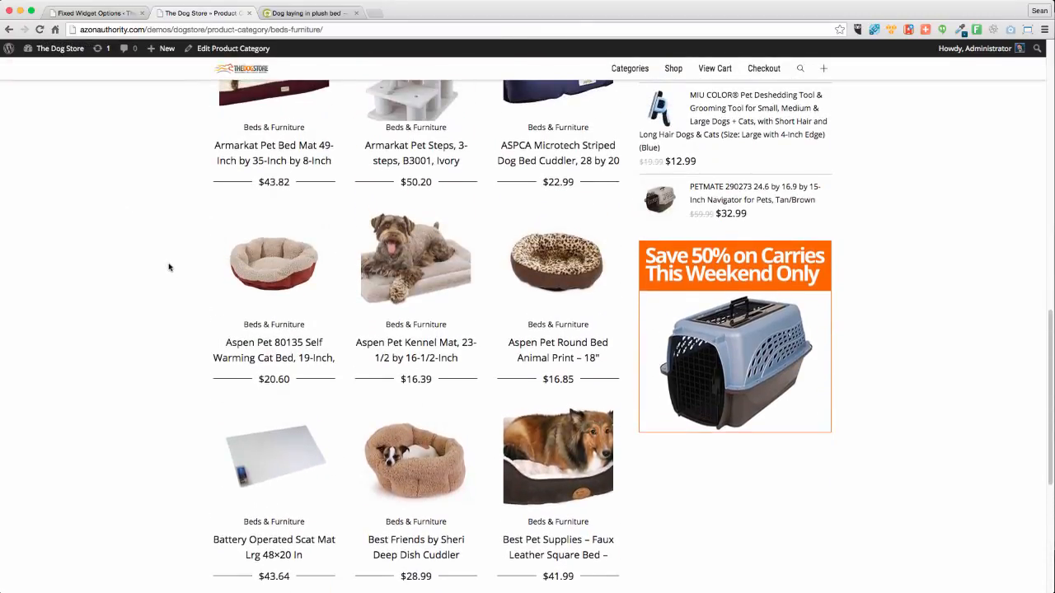
scroll(166, 265, "down", 6)
scroll(163, 264, "up", 15)
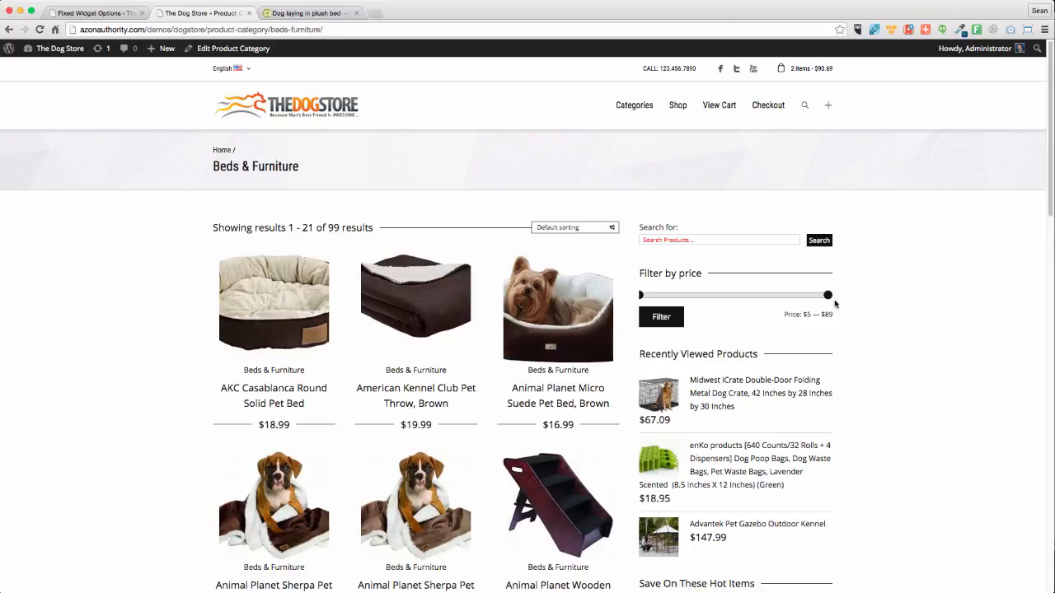
Add the American Kennel Club Pet Throw, Brown to the cart
scroll(824, 433, "down", 2)
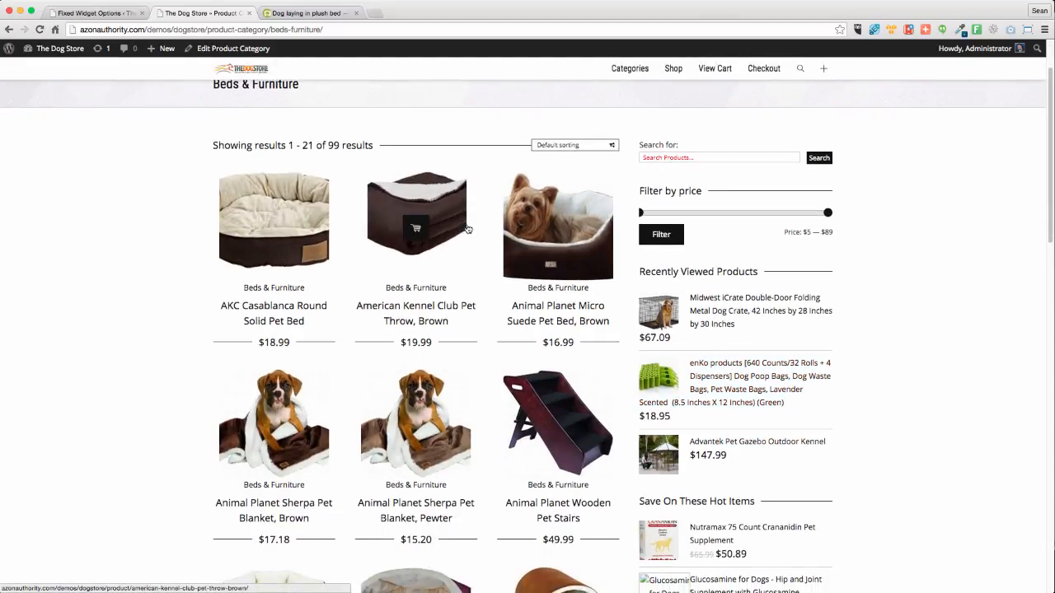
left_click(451, 206)
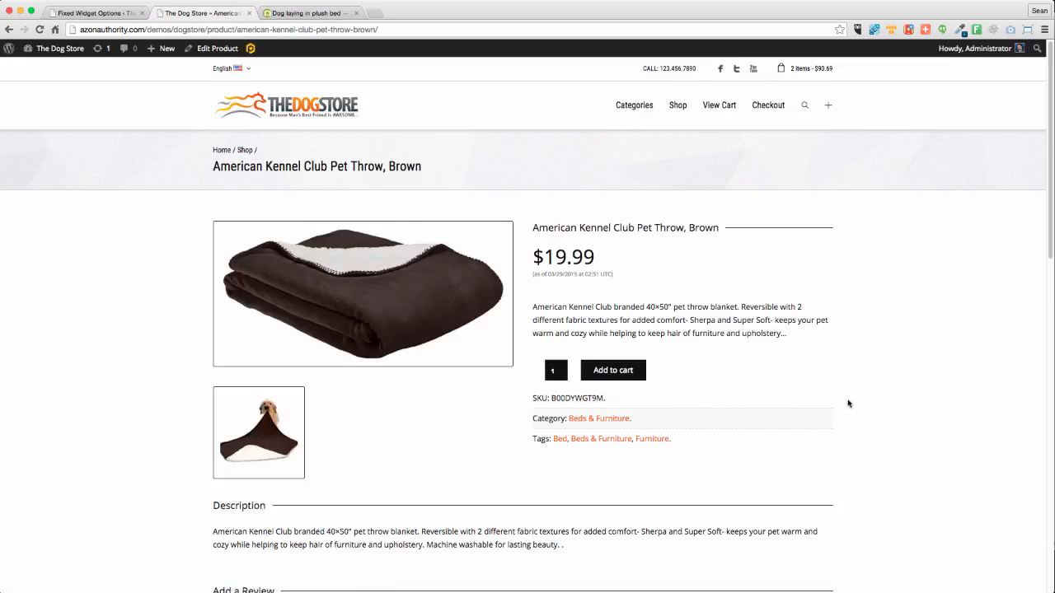
scroll(849, 404, "down", 10)
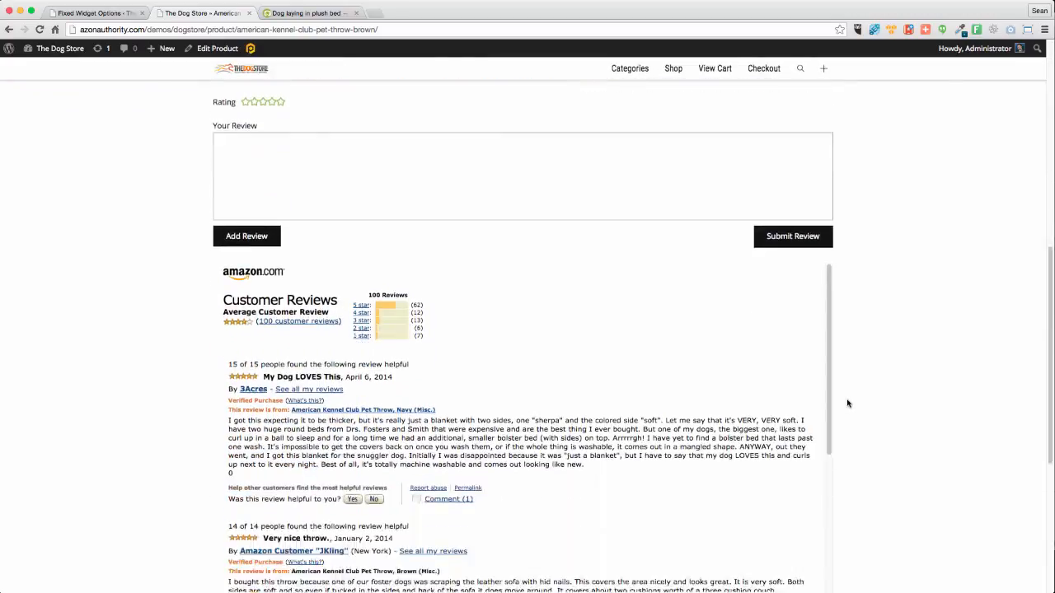
scroll(937, 429, "down", 5)
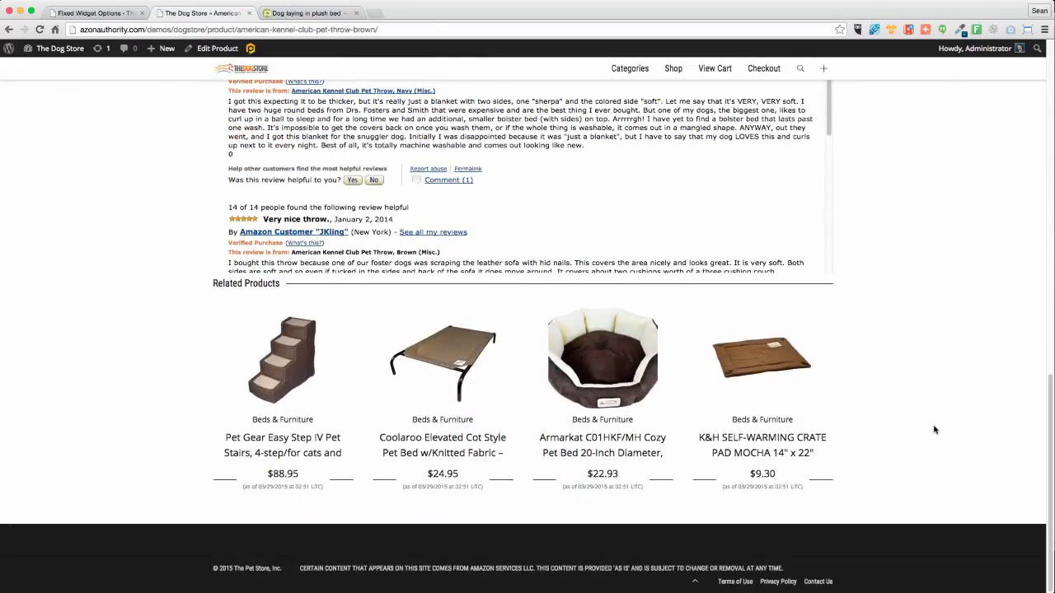
scroll(934, 429, "up", 15)
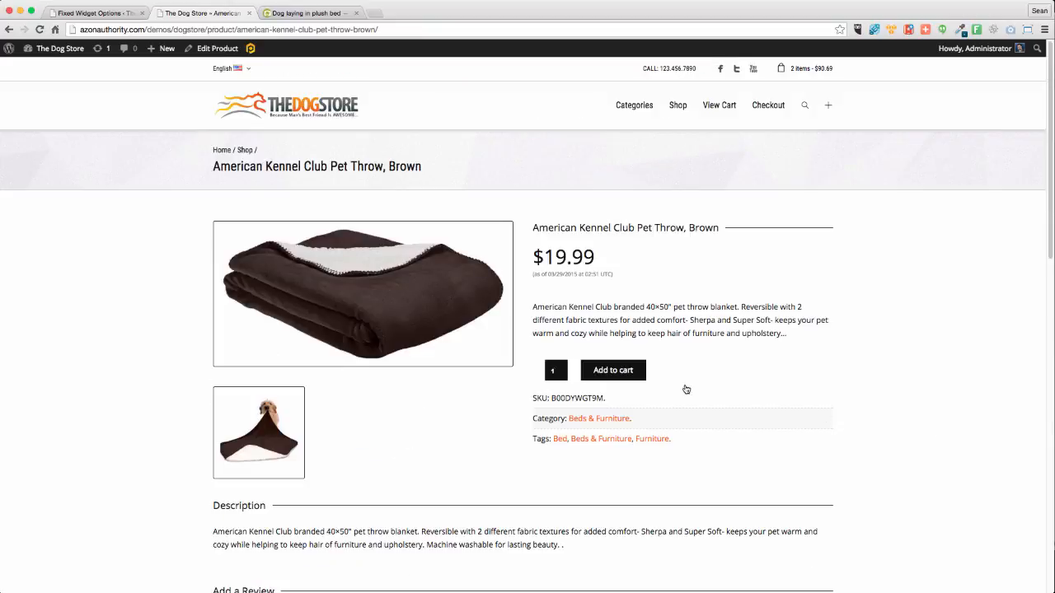
left_click(601, 375)
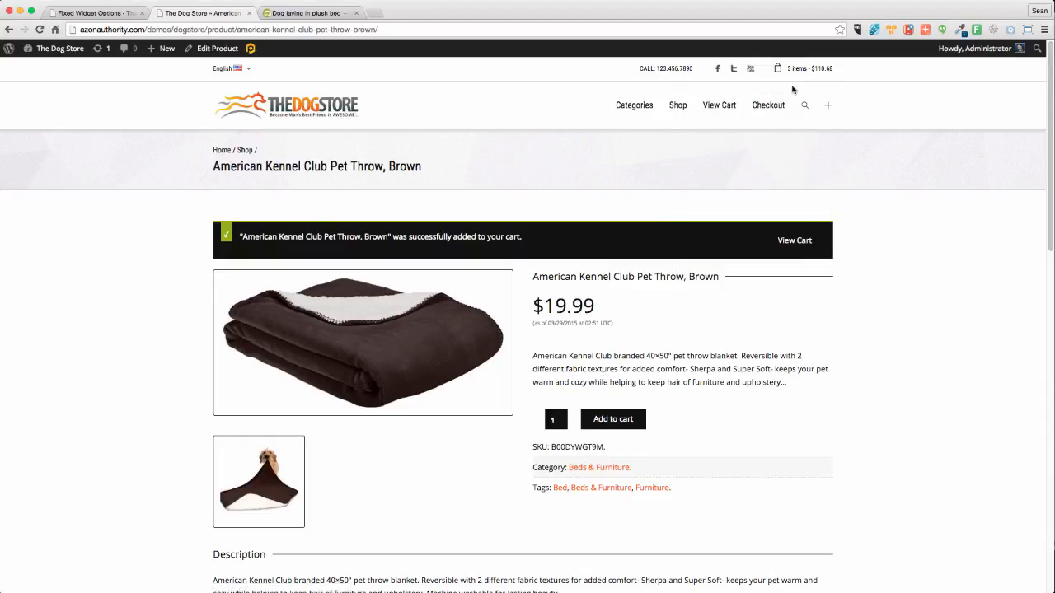
Open the Cart page showing three items totalling $110.68
mouse_move(795, 74)
left_click(716, 302)
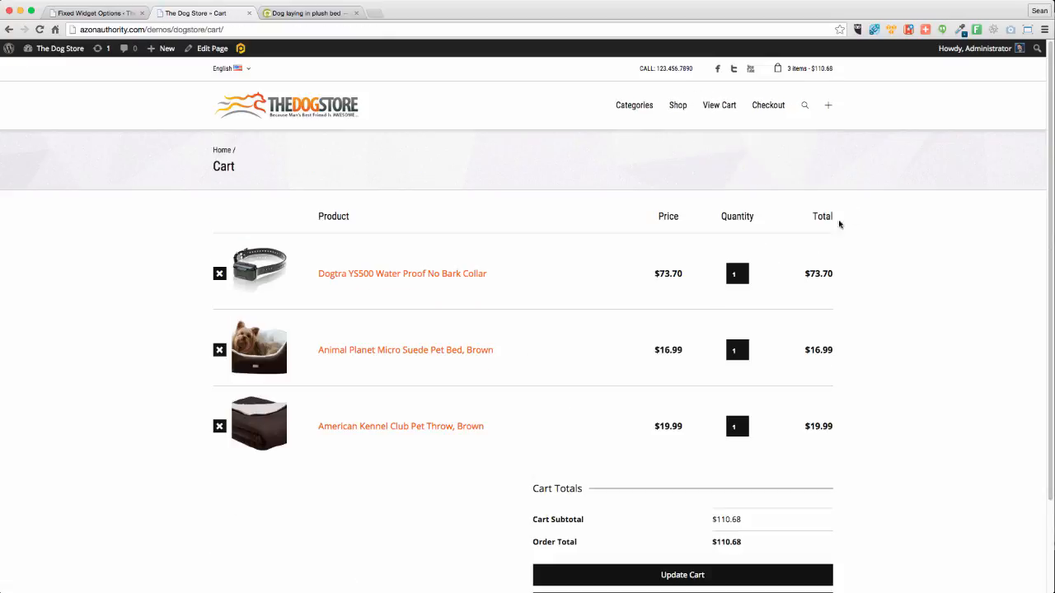
scroll(906, 291, "down", 3)
scroll(906, 292, "up", 3)
scroll(906, 292, "down", 3)
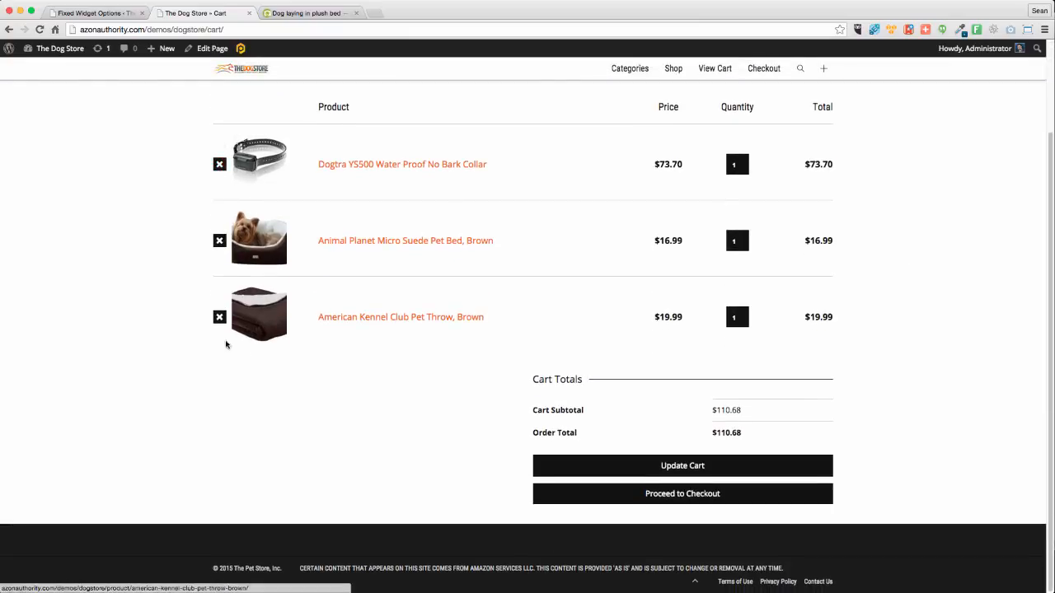
Send the collar, pet bed and pet throw to Amazon's cart and proceed to Amazon checkout
left_click(682, 497)
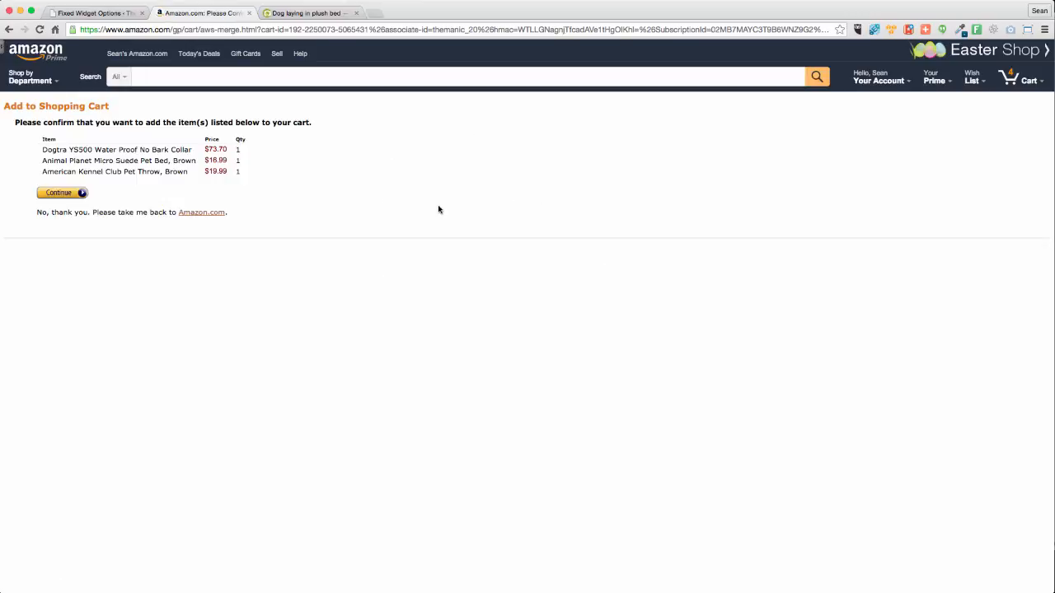
left_click(74, 194)
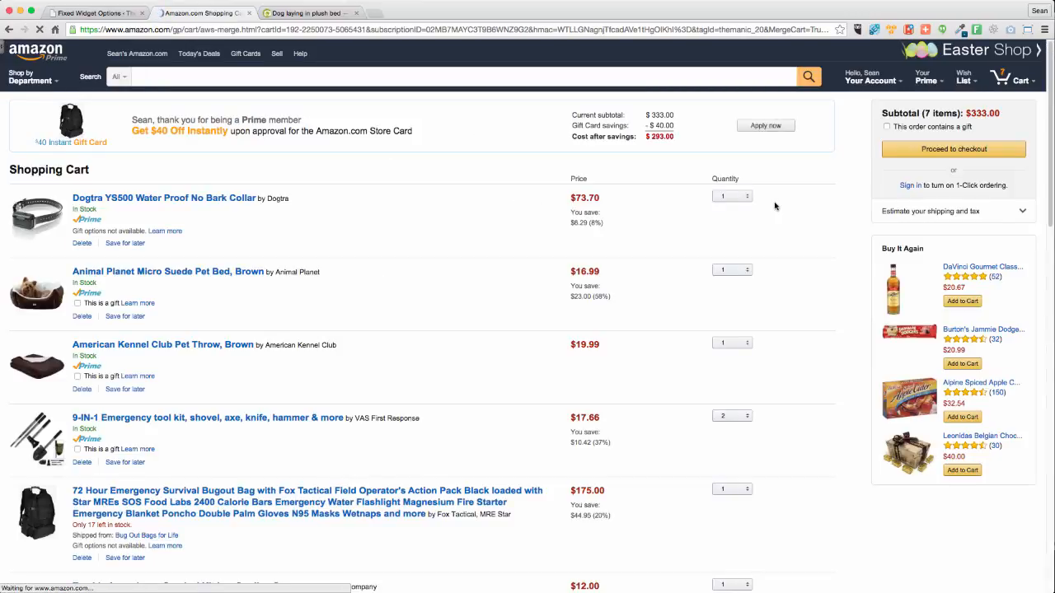
scroll(543, 316, "down", 5)
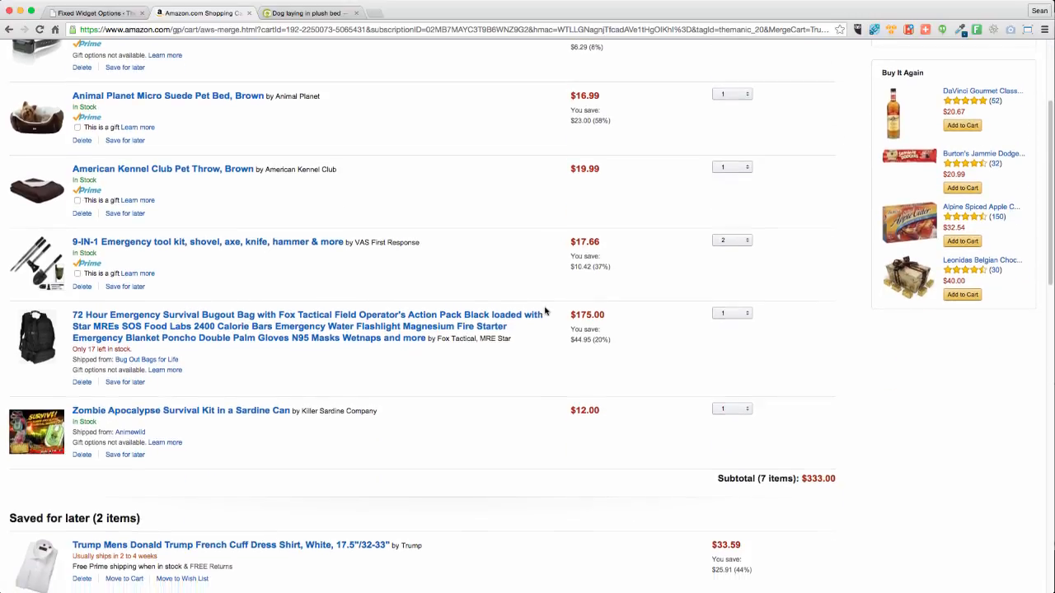
scroll(545, 310, "up", 3)
scroll(545, 311, "up", 2)
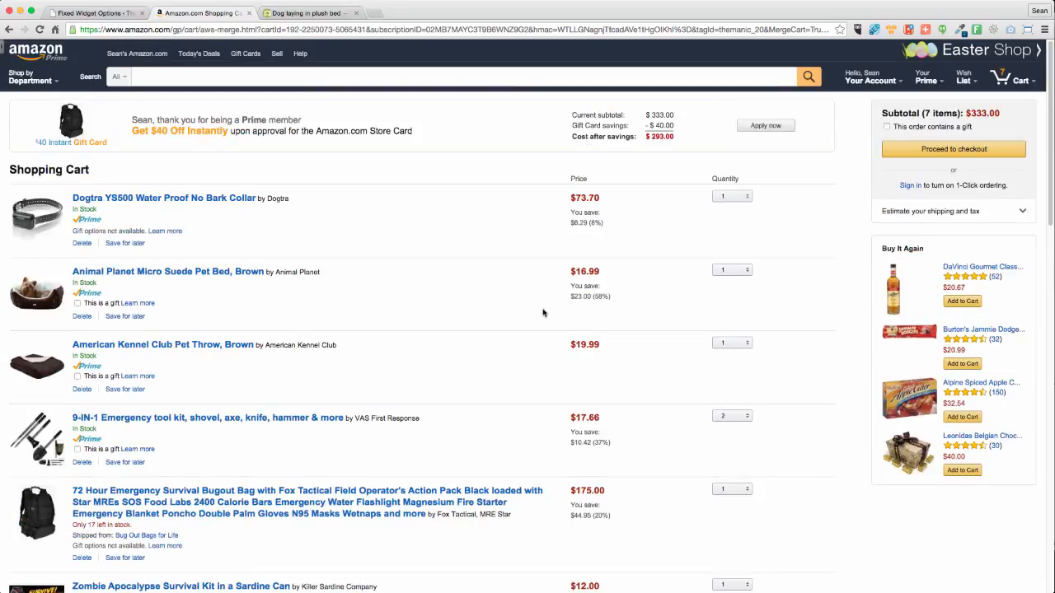
left_click(964, 153)
Return to The Dog Store home page via the Back button history list
left_click(87, 13)
left_click(200, 12)
left_click_drag(9, 33, 86, 100)
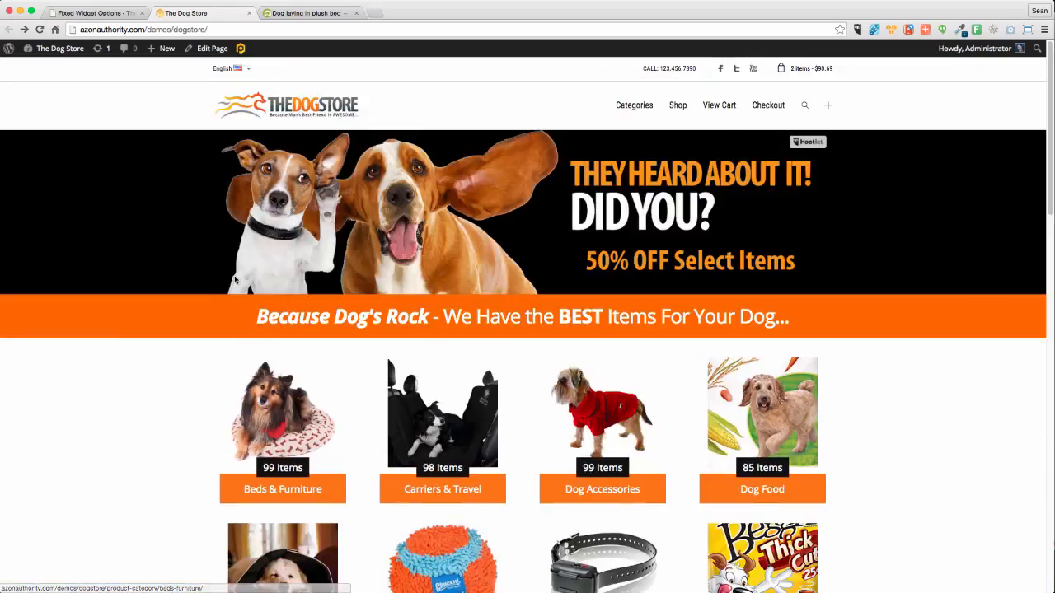
scroll(160, 281, "down", 8)
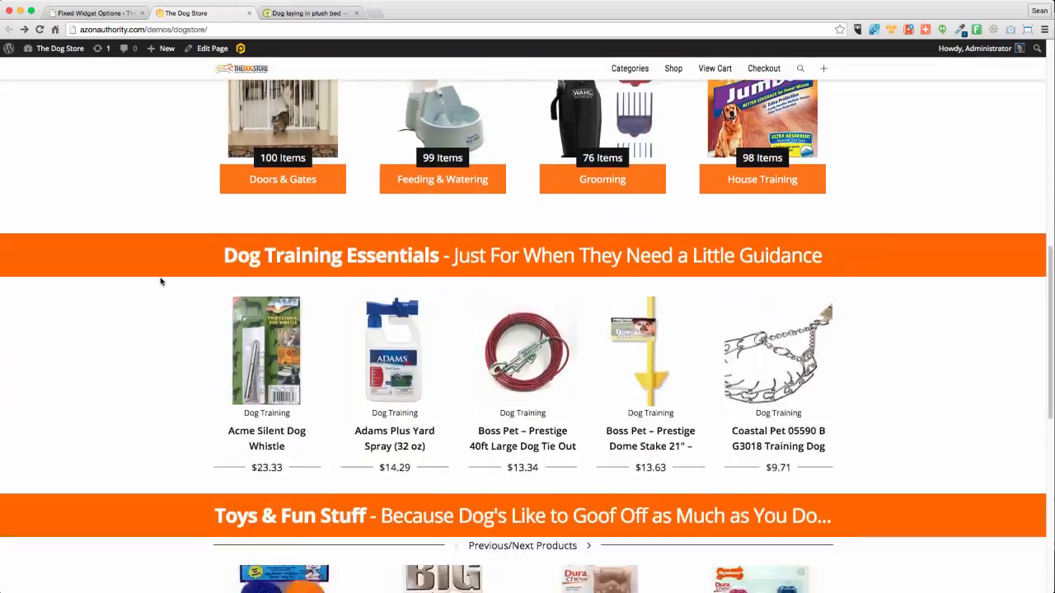
scroll(160, 281, "down", 8)
scroll(161, 281, "up", 15)
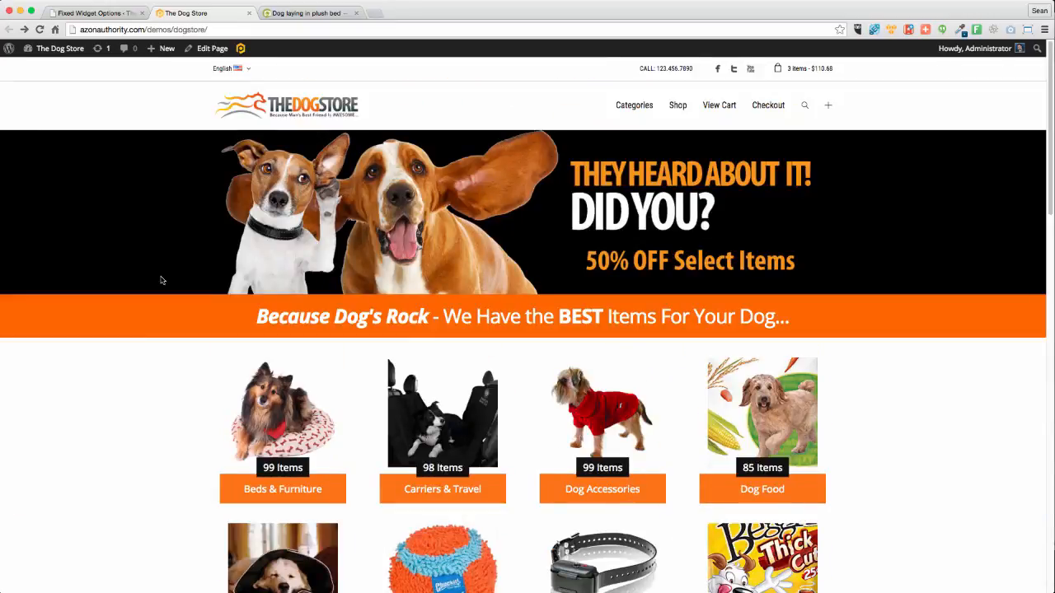